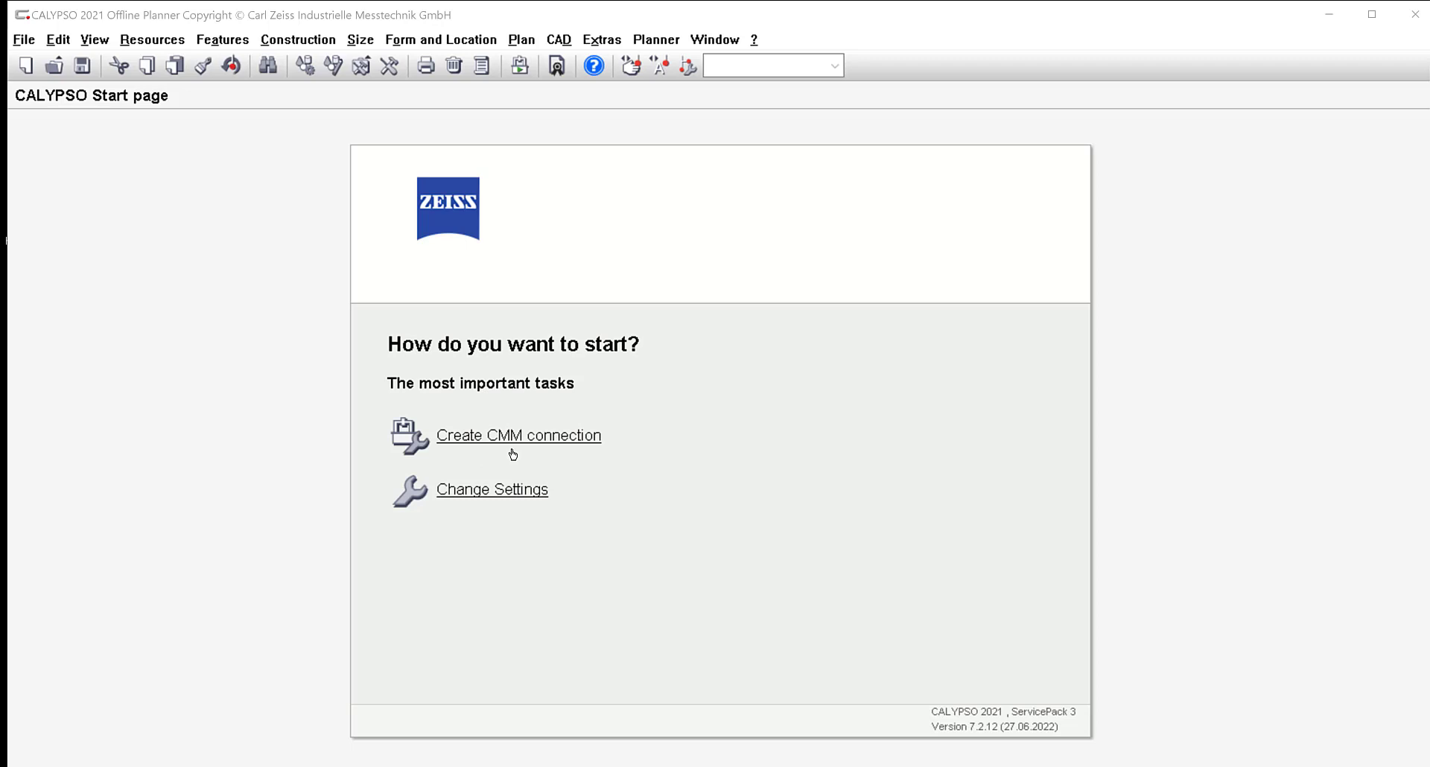
Open the CMM connection settings and add a measuring system named duramax2.
left_click(474, 437)
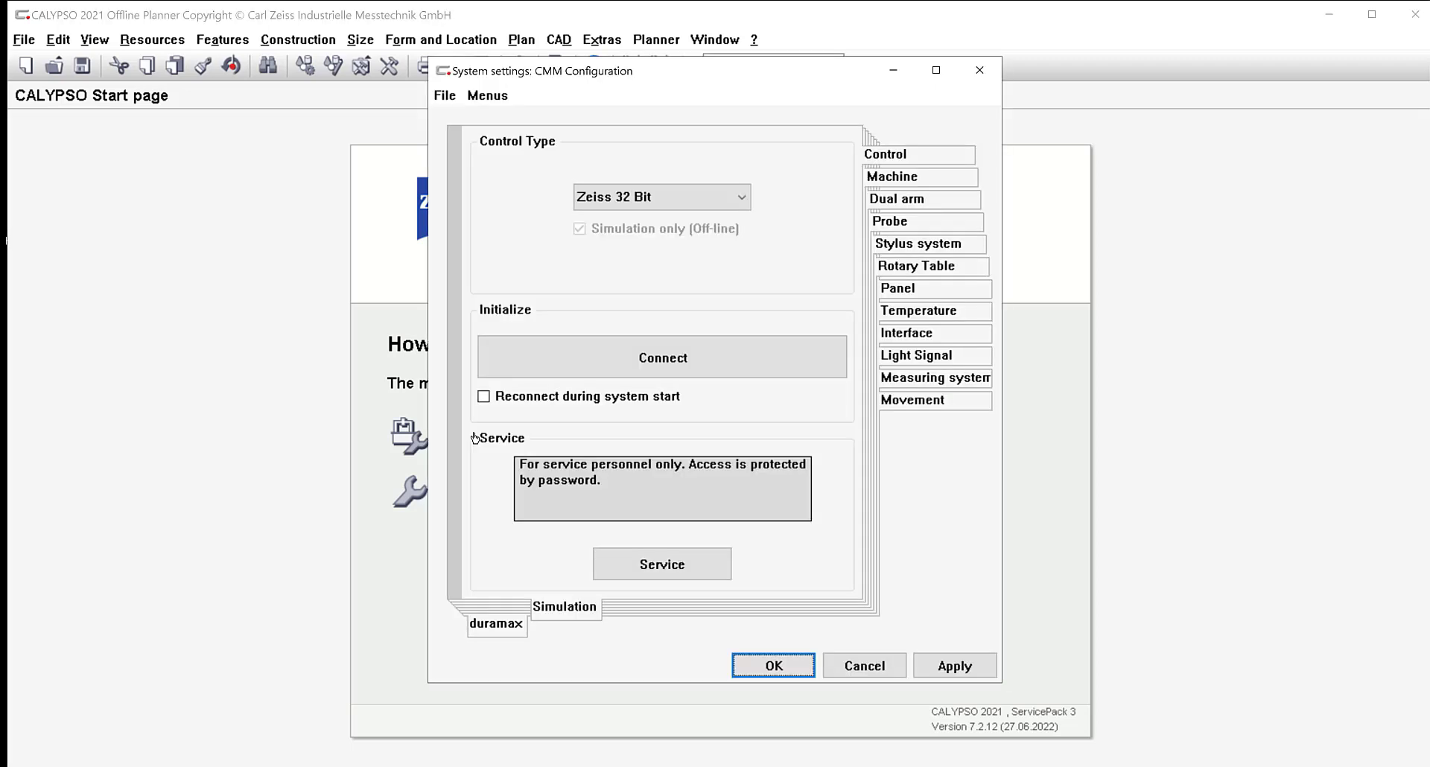
left_click(498, 624)
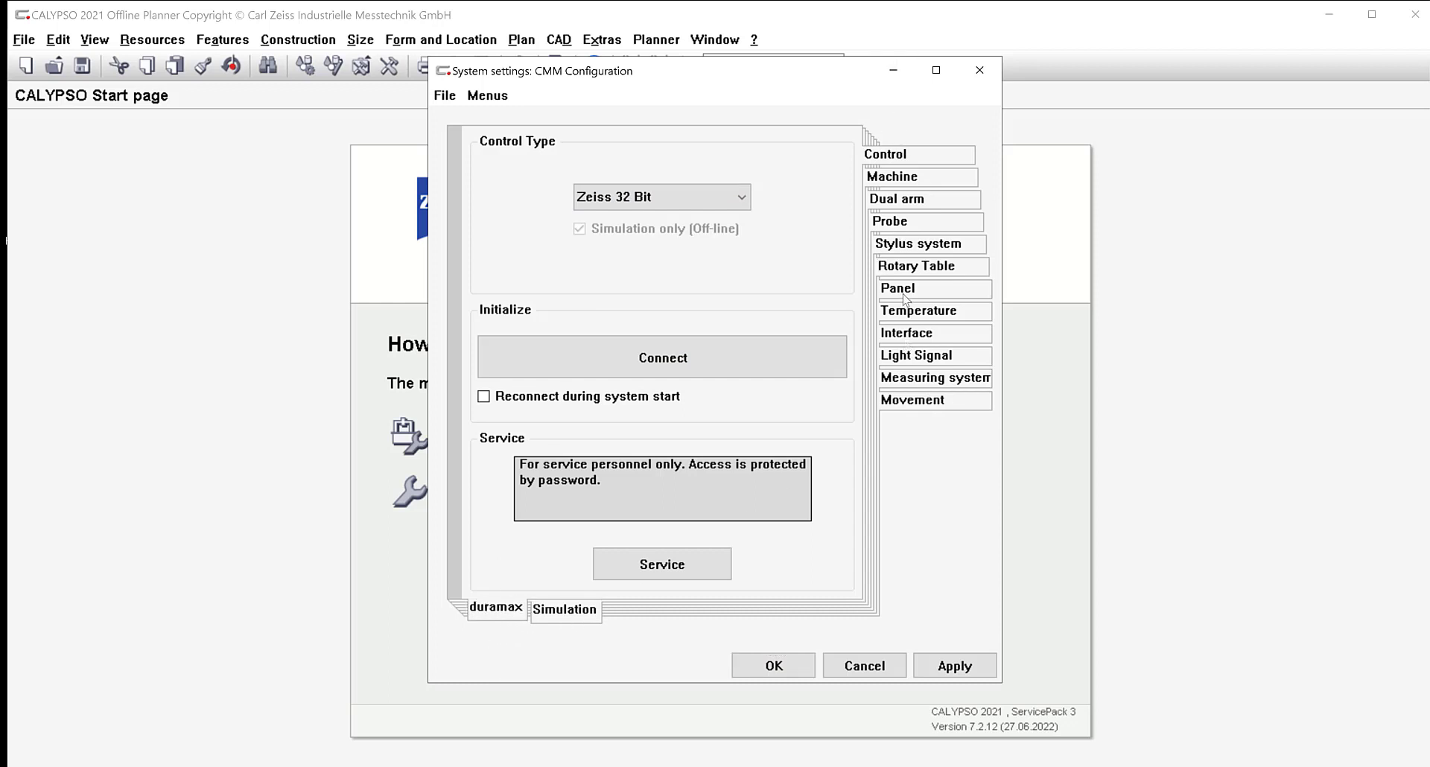
left_click(910, 378)
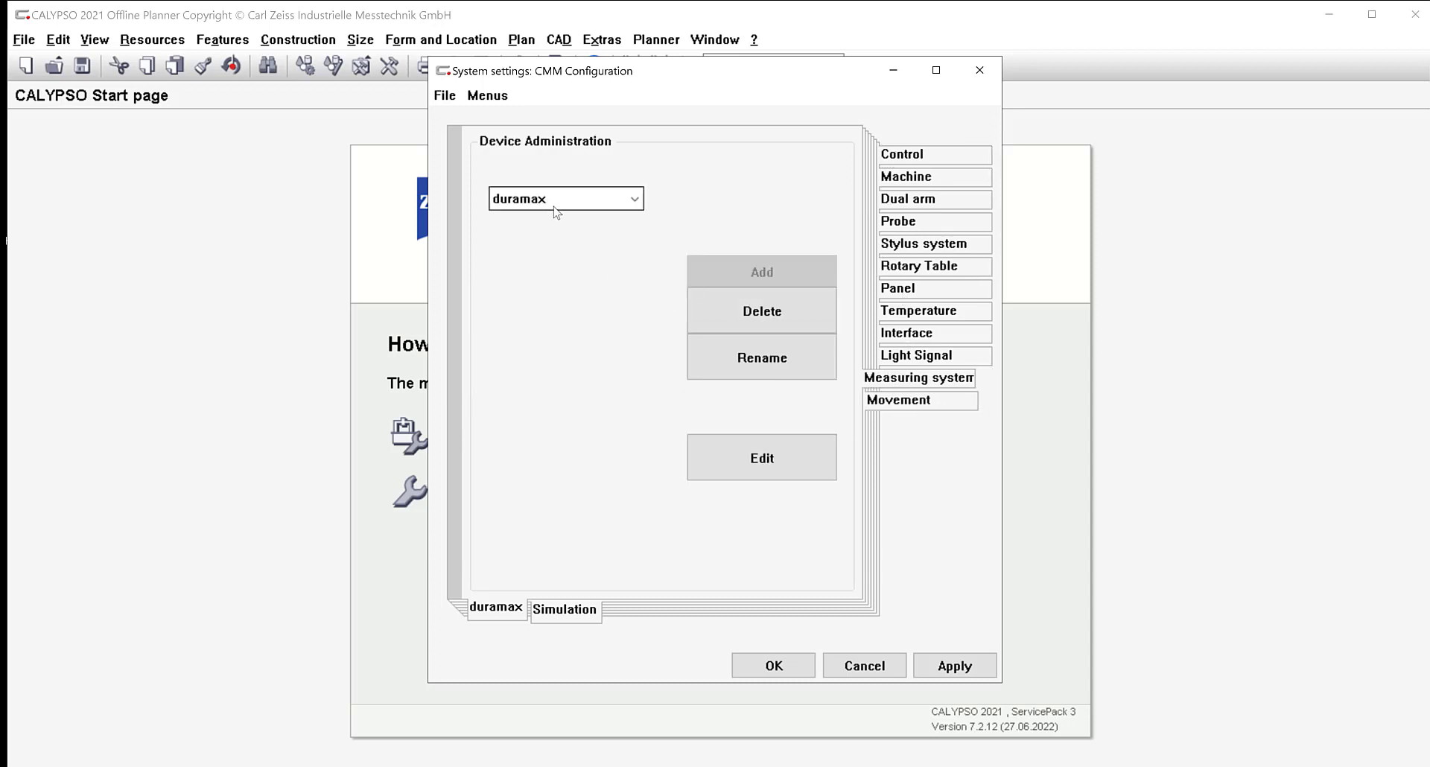
left_click_drag(566, 200, 490, 203)
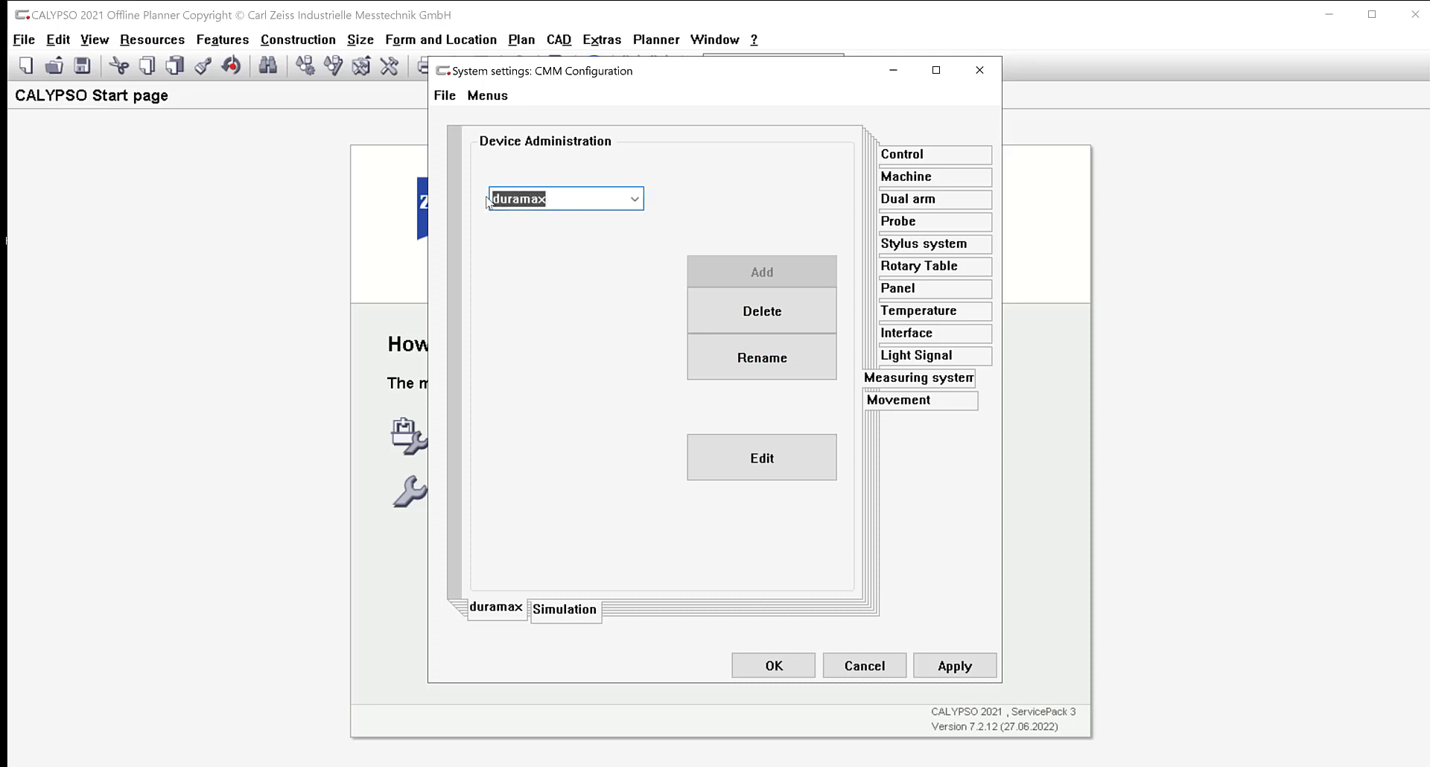
type("duramax 2")
left_click(748, 368)
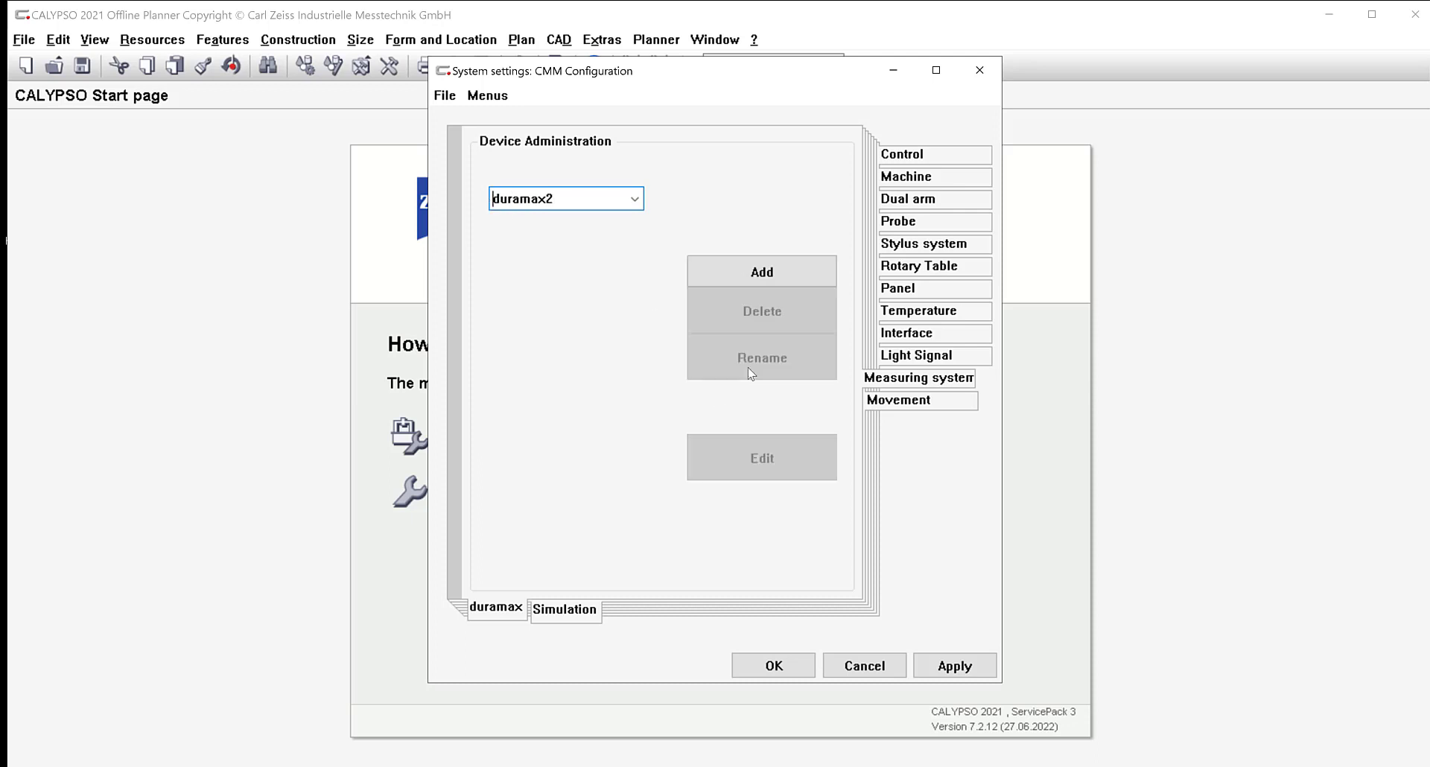
left_click(741, 279)
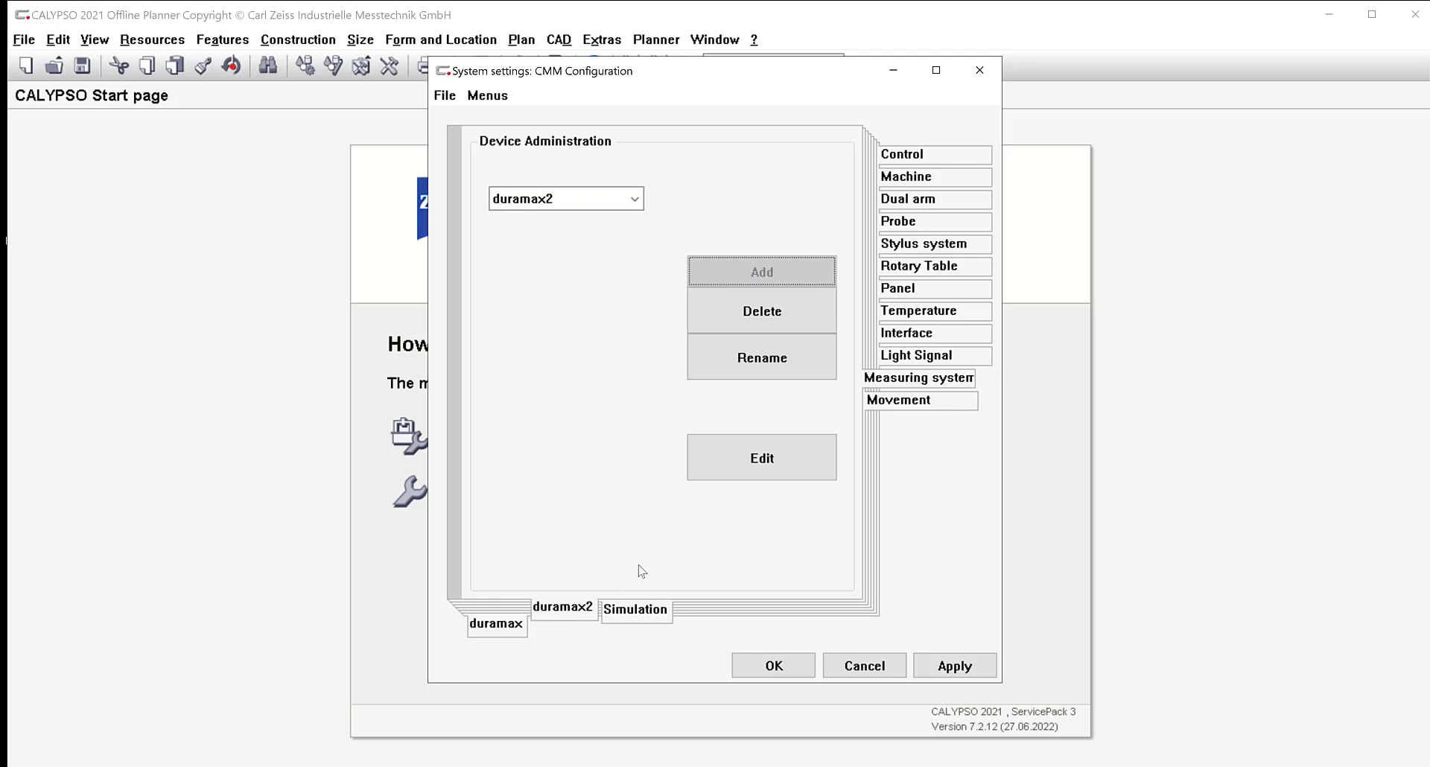
Set the machine type of duramax2 to DuraMax and apply its default measuring volume of 500 mm in X, Y and Z.
left_click(907, 180)
left_click(749, 201)
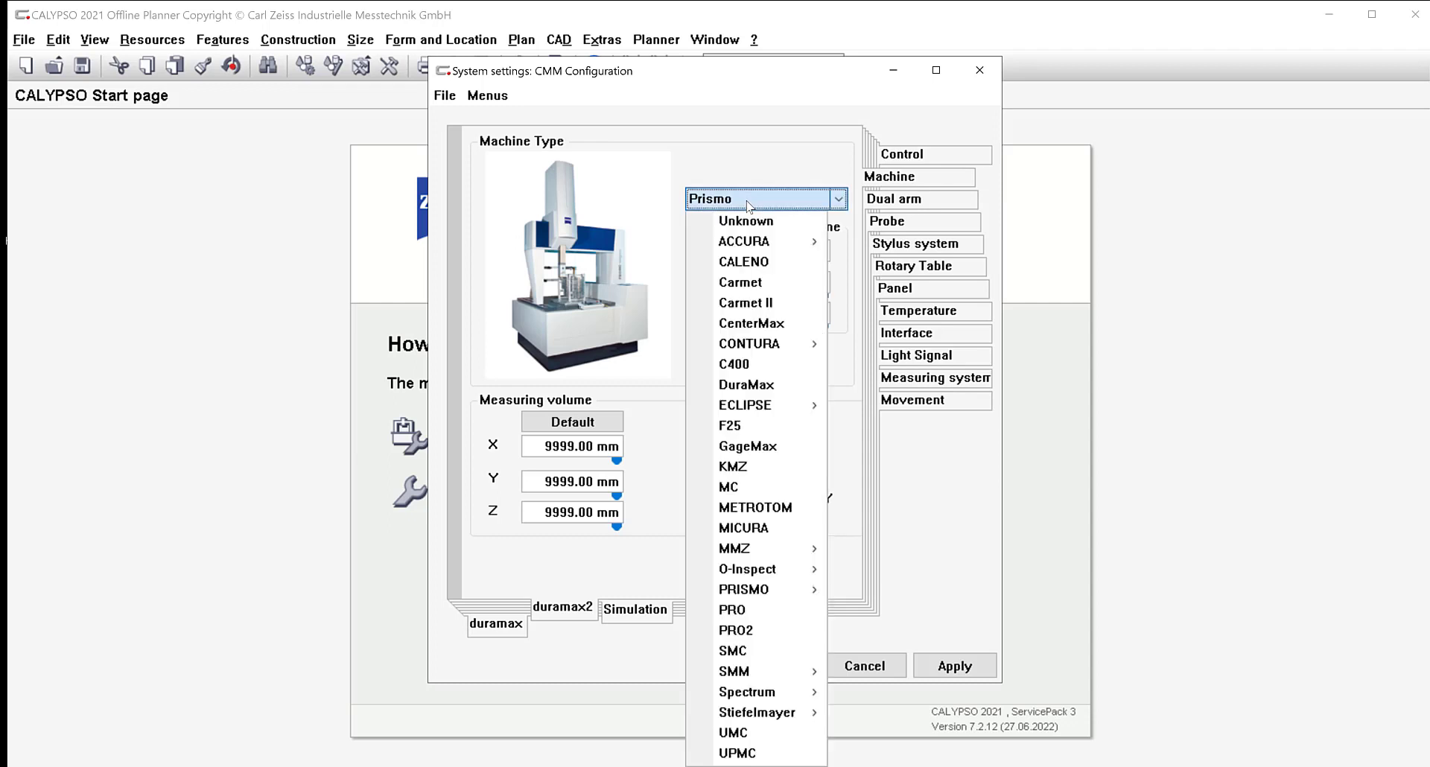
left_click(782, 384)
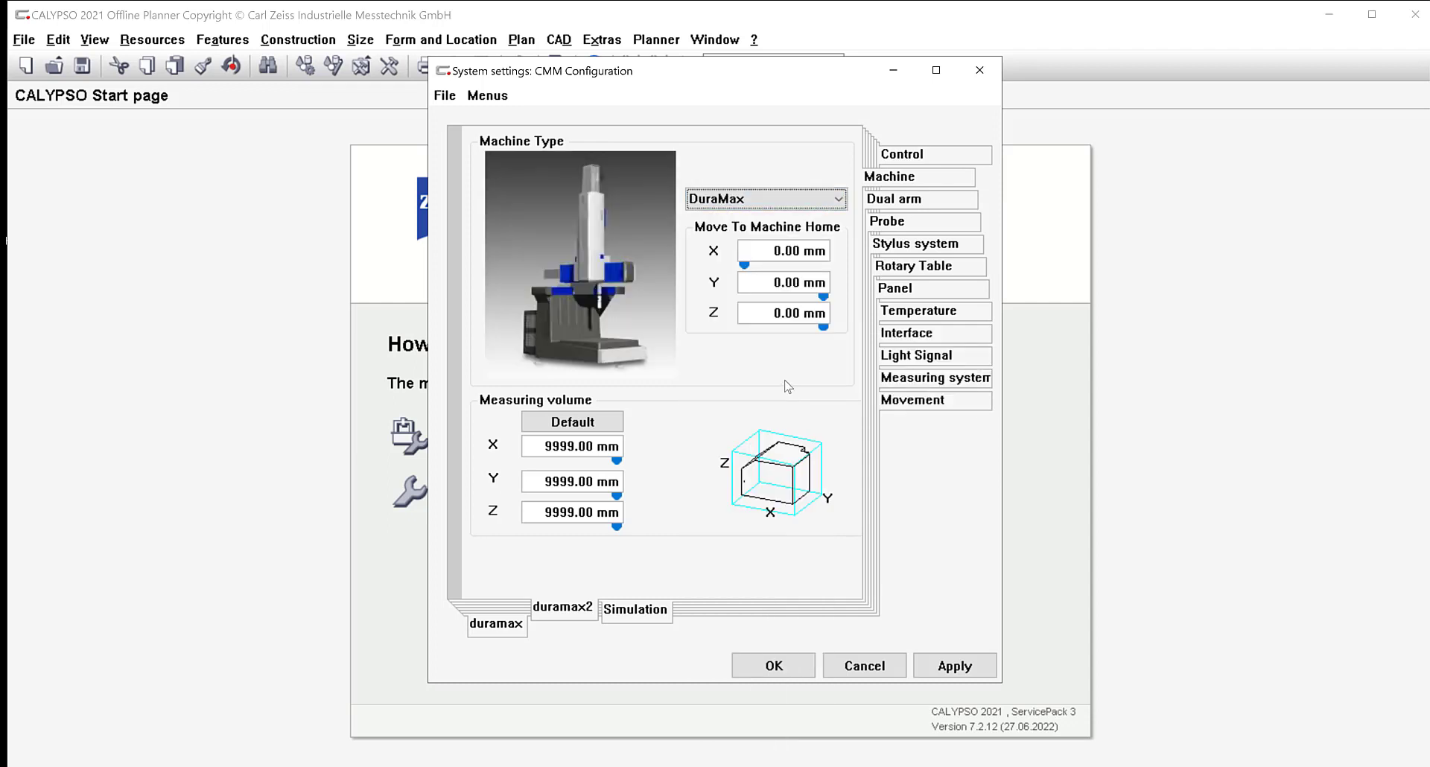
left_click(573, 421)
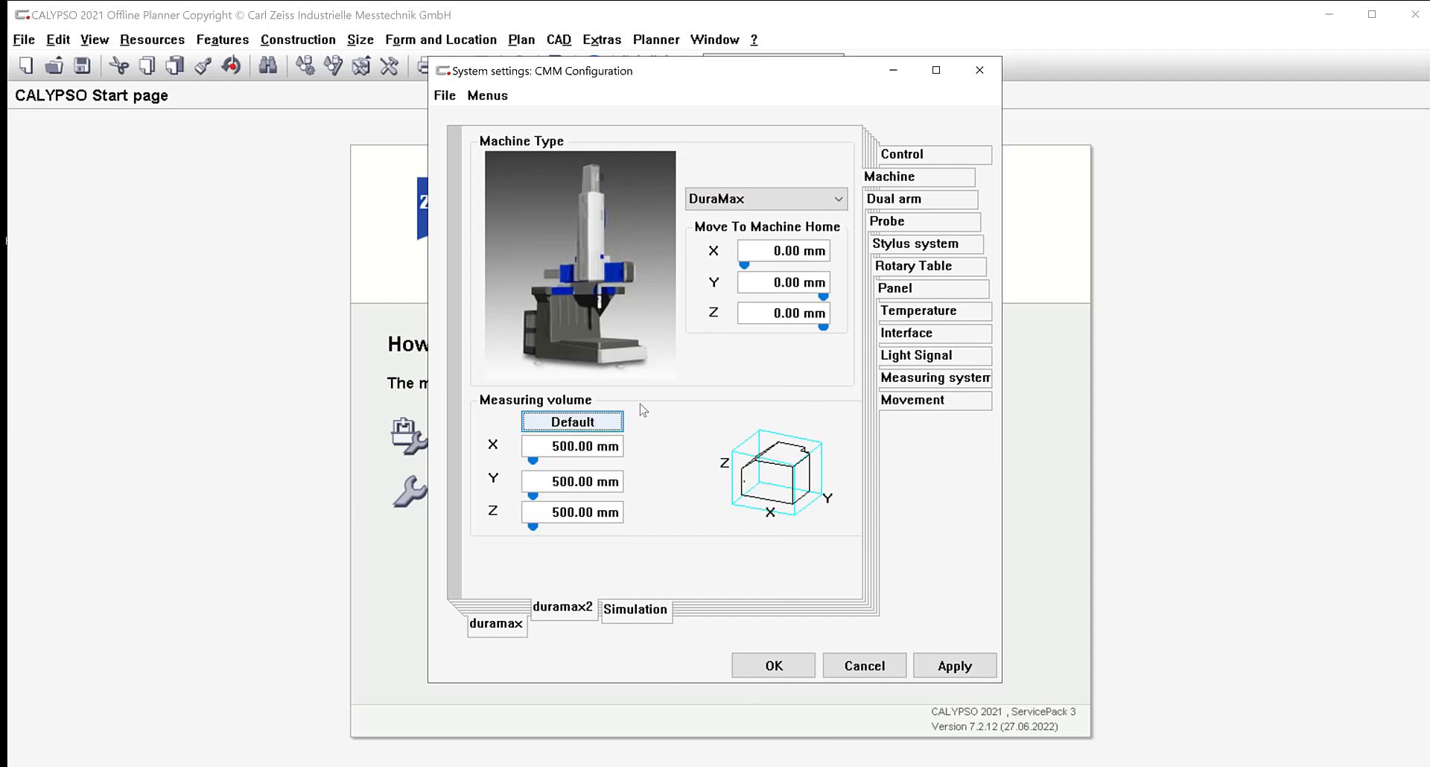
Set the probe sensor of duramax2 to ZEISS Fixed Mounting with XXT and apply the configuration.
left_click(882, 222)
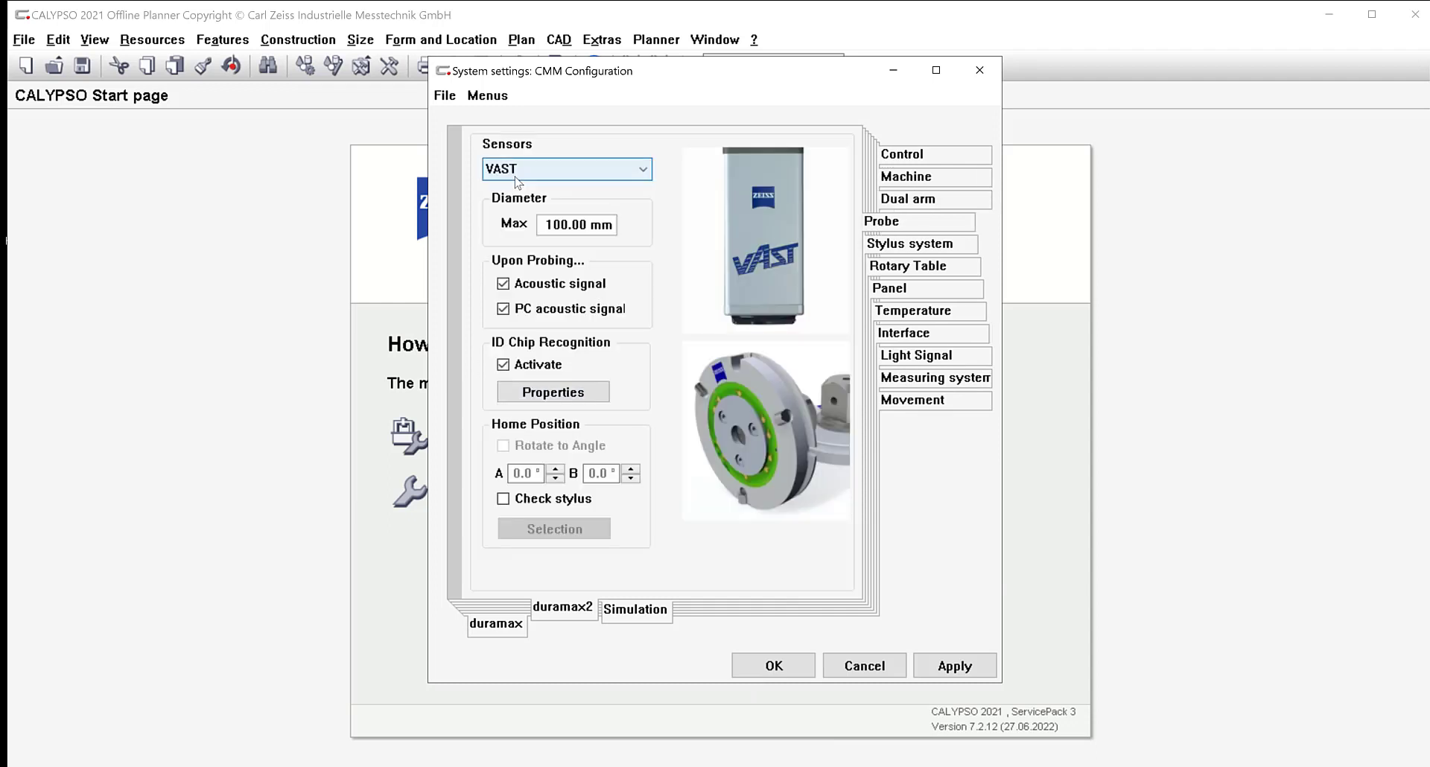
left_click(518, 177)
mouse_move(588, 441)
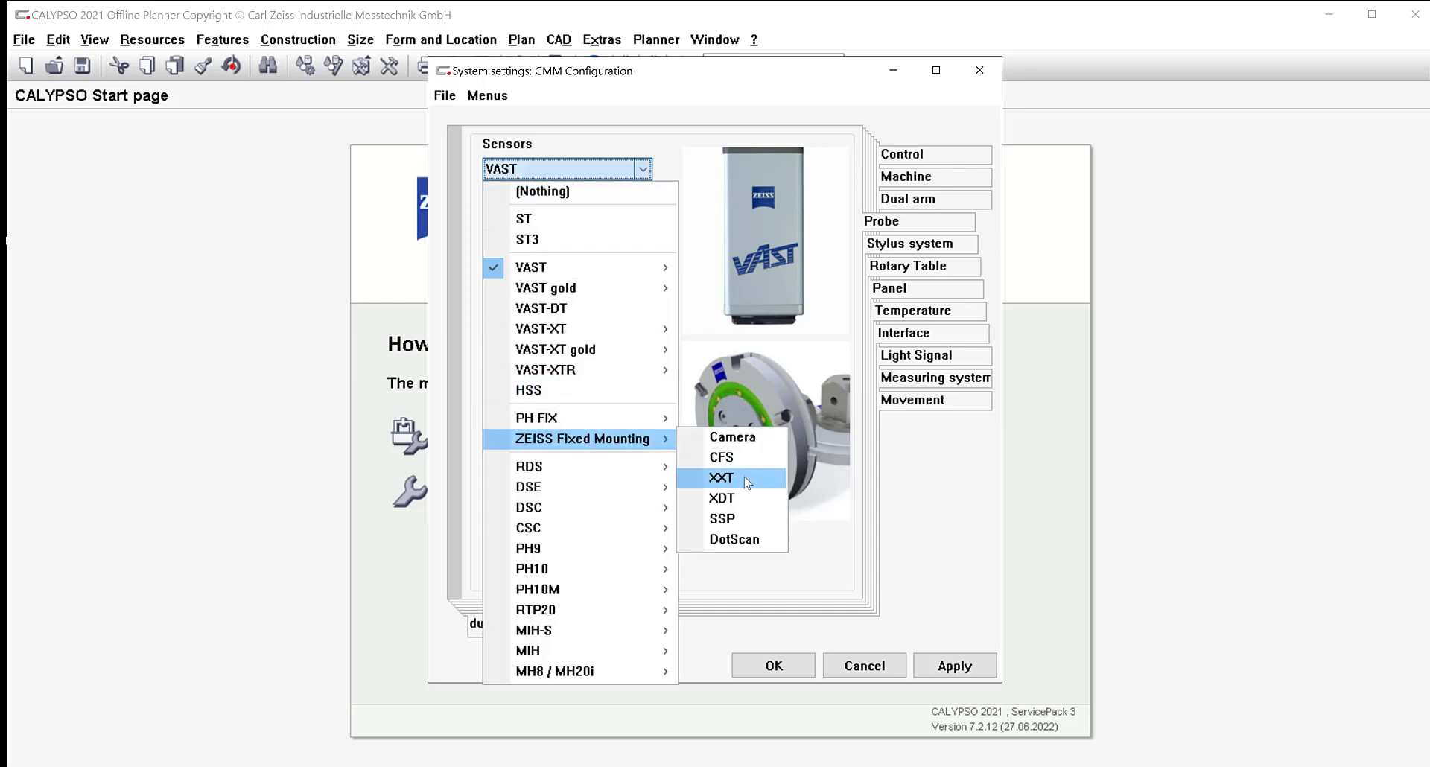
left_click(747, 484)
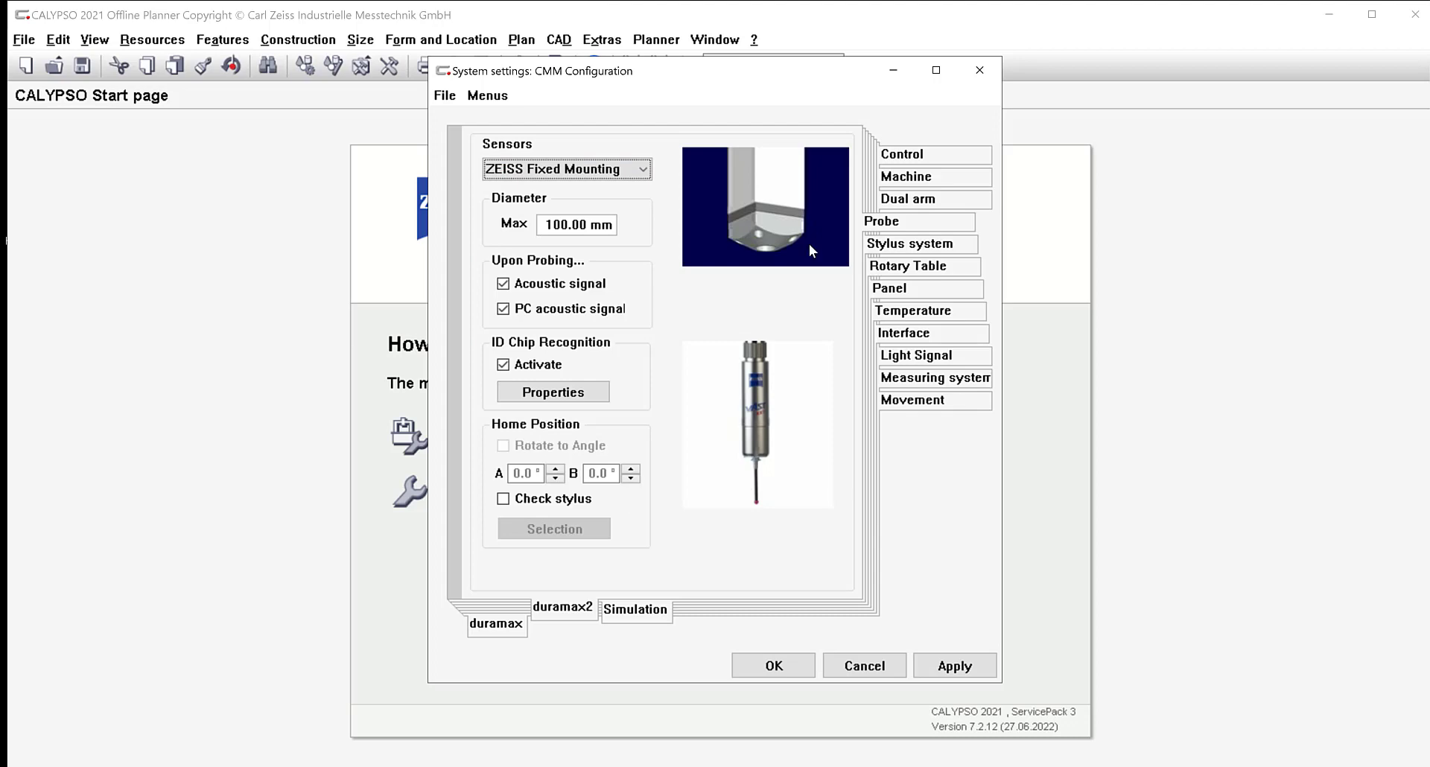
left_click(955, 665)
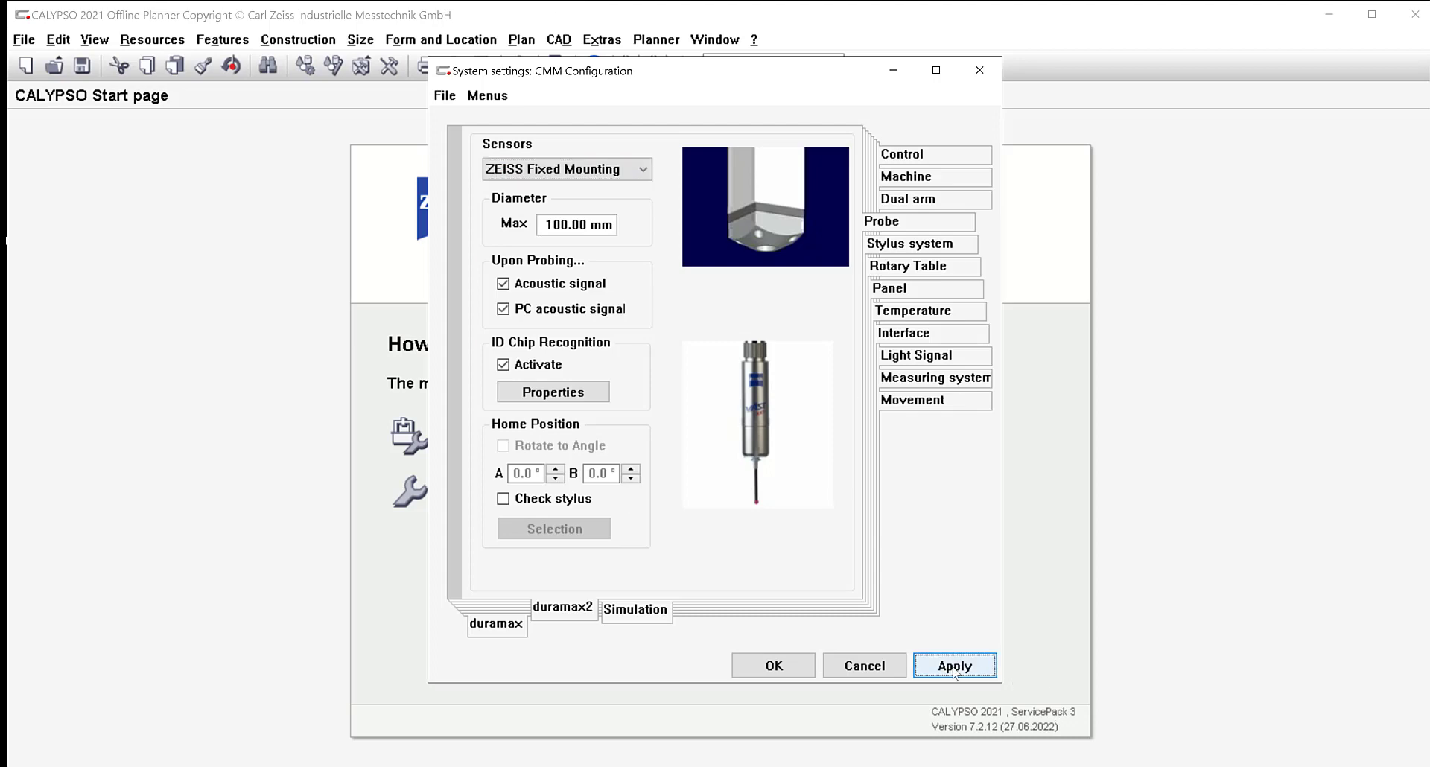
Review the remaining duramax2 settings, from the stylus system and panel through interface and light signal to movement.
left_click(927, 262)
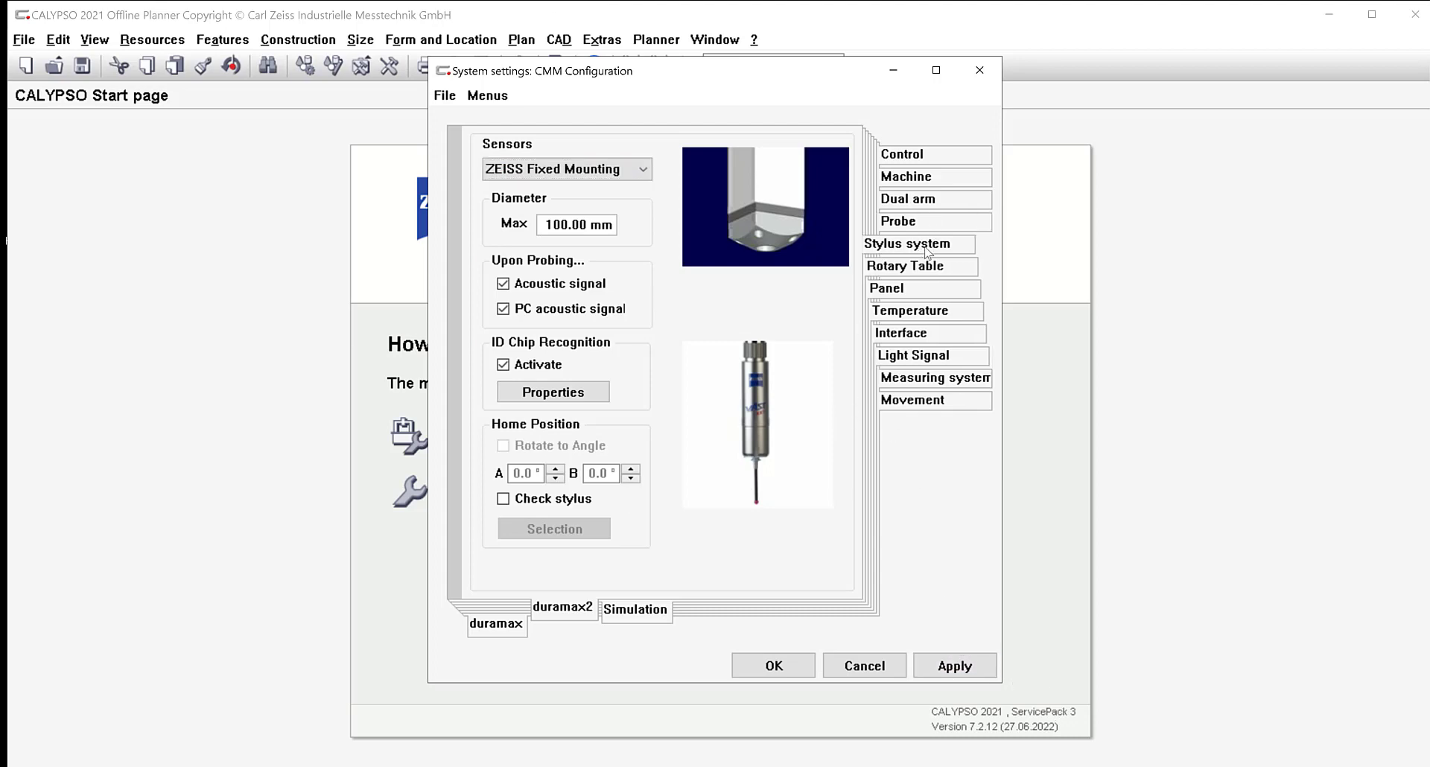
left_click(915, 290)
left_click(915, 310)
left_click(918, 333)
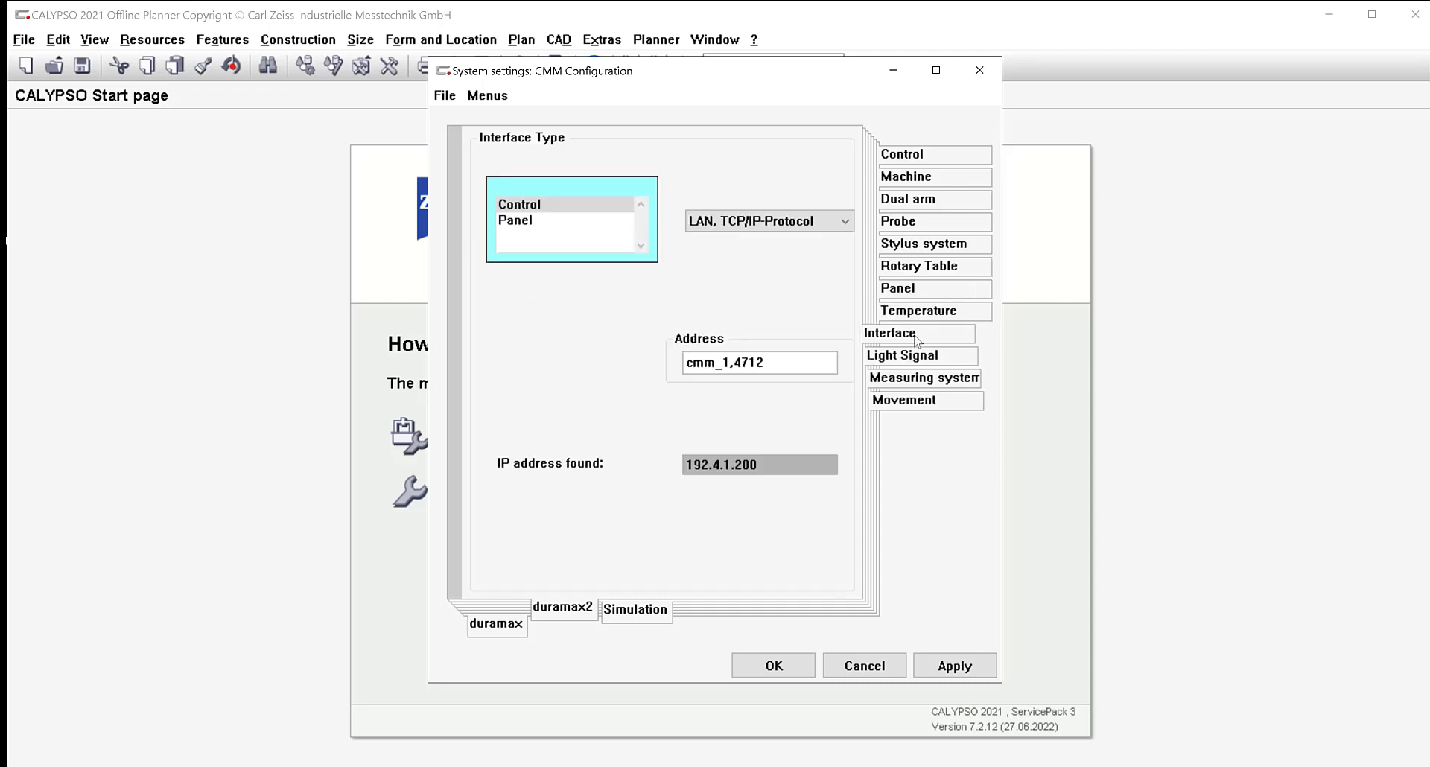
left_click(902, 358)
left_click(902, 374)
left_click(908, 406)
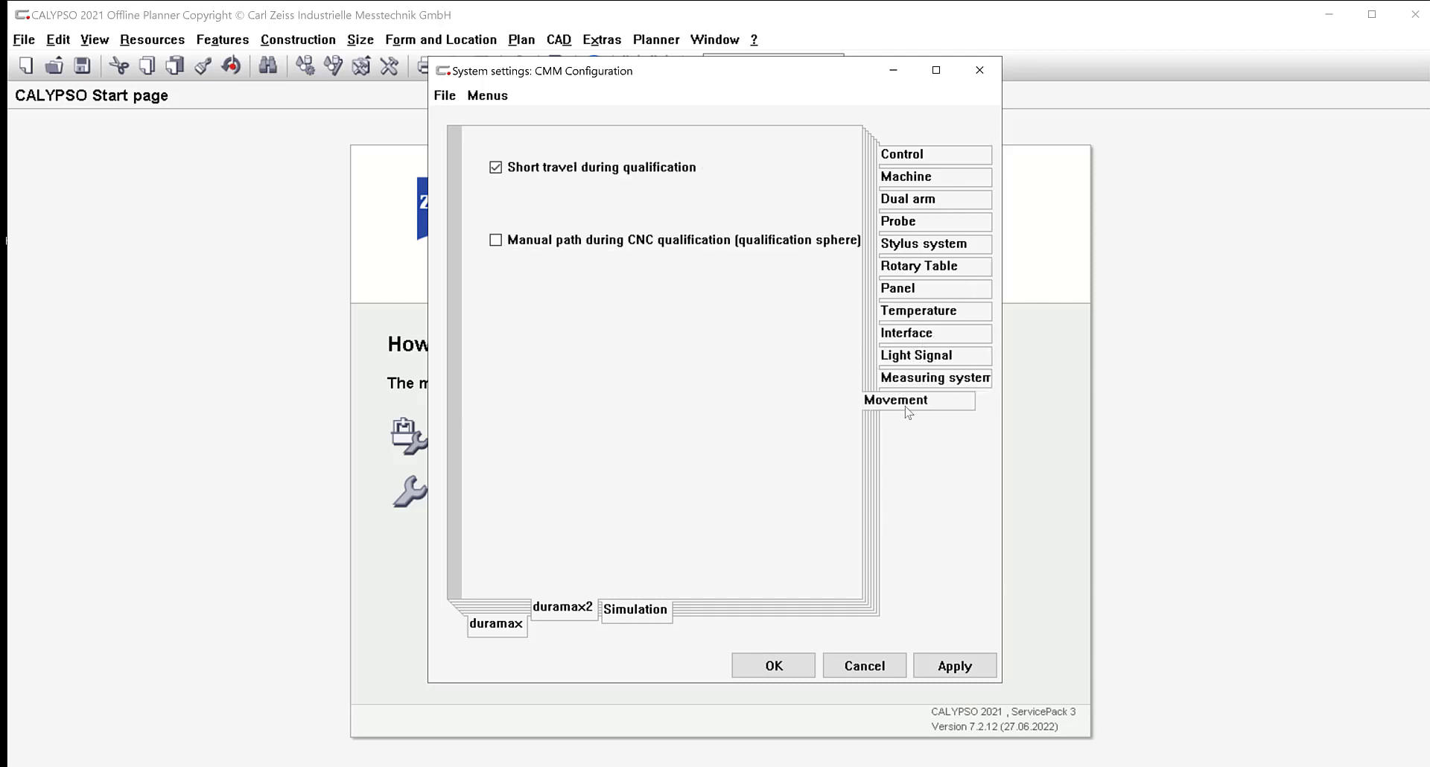
Connect duramax2 with an XXT MasterProbe, minimize its machine status window and confirm the CMM configuration.
left_click(907, 154)
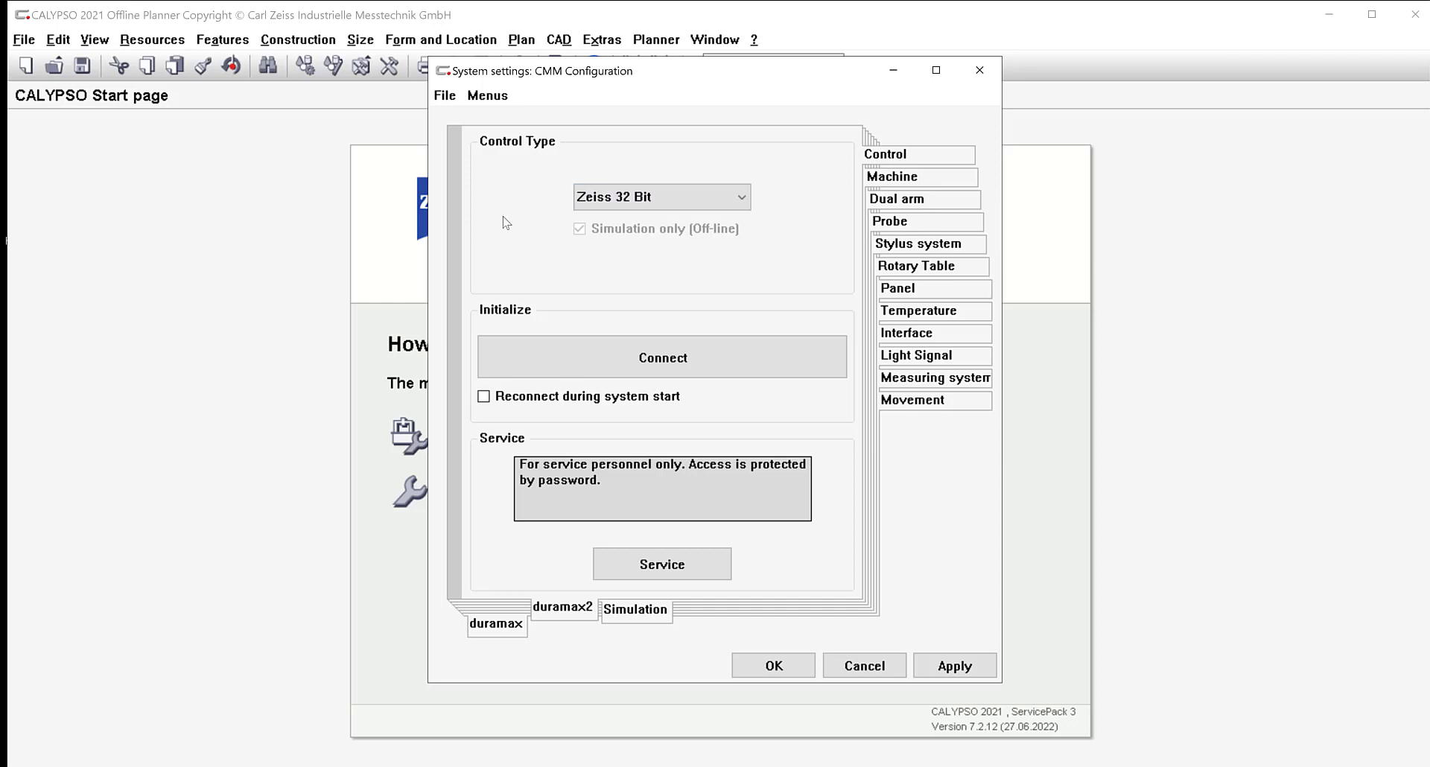
left_click(591, 367)
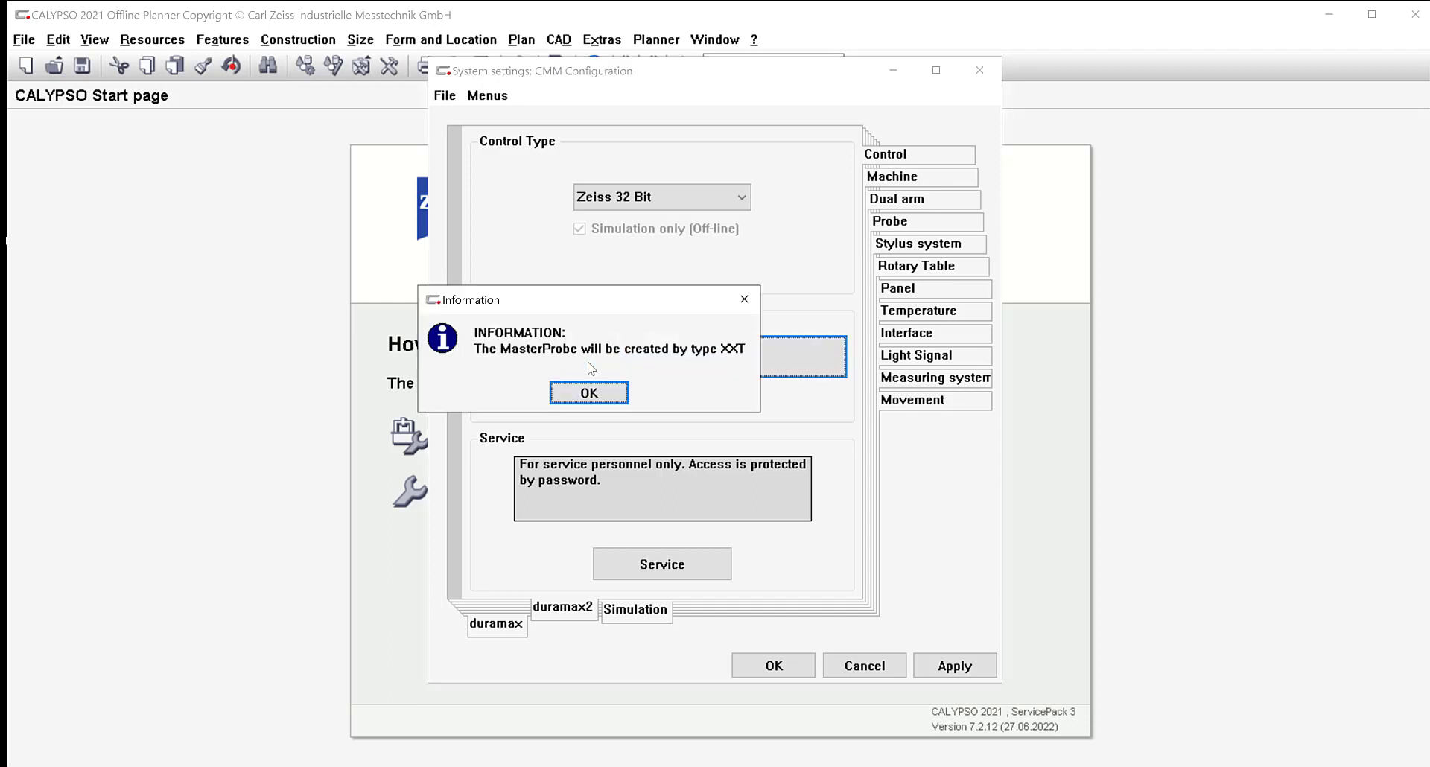
left_click(590, 394)
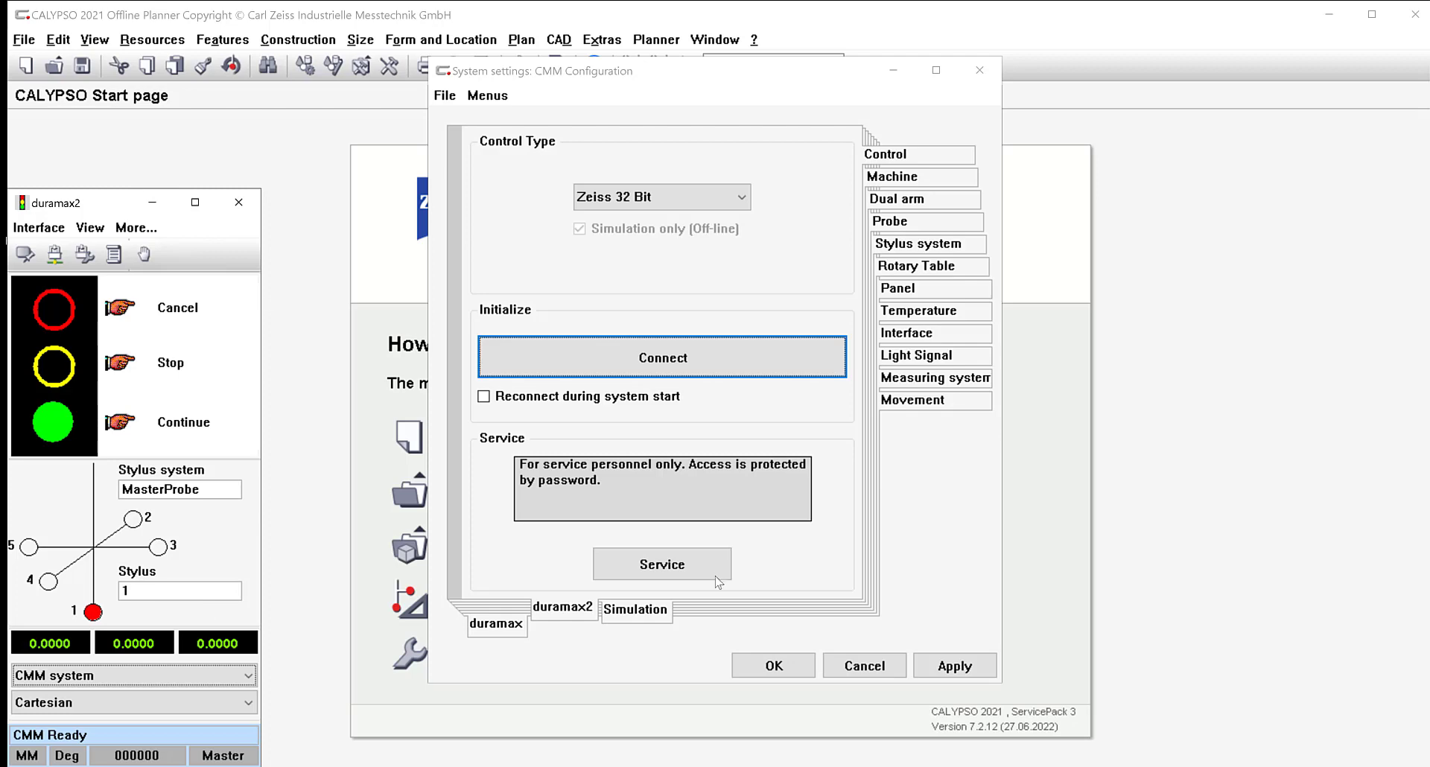
left_click(145, 201)
left_click(795, 664)
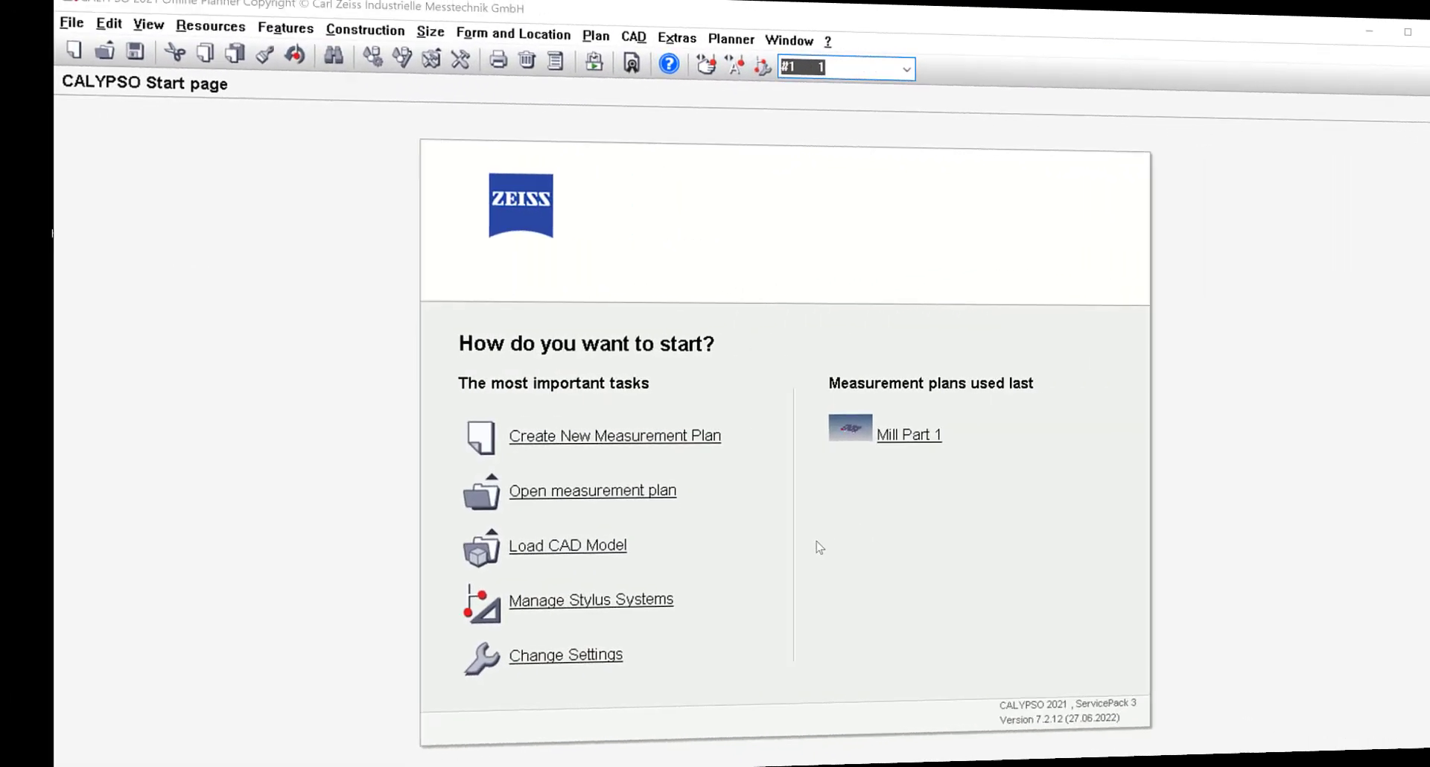
Create a new measurement plan and open the stylus system qualification from its CMM settings.
left_click(513, 437)
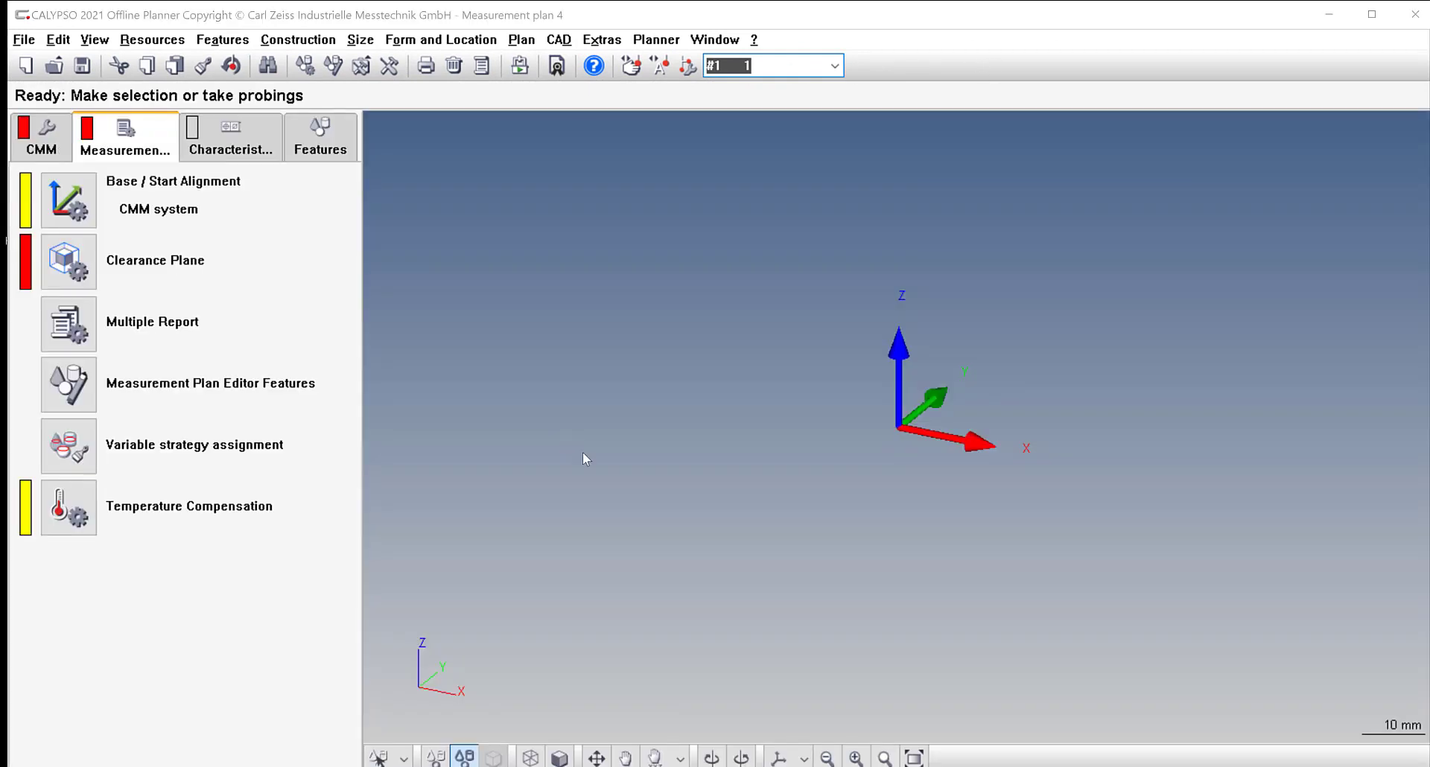
left_click(41, 141)
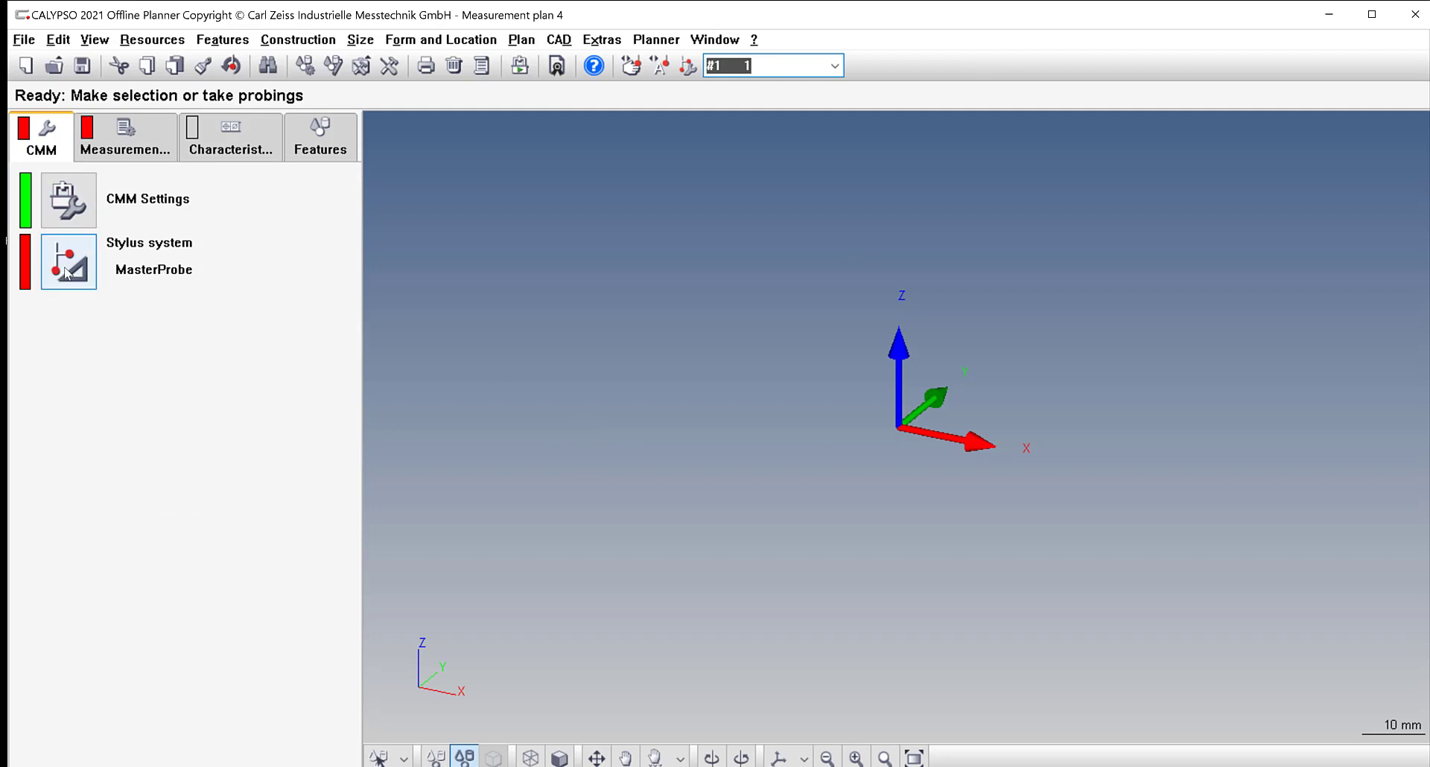
left_click(88, 277)
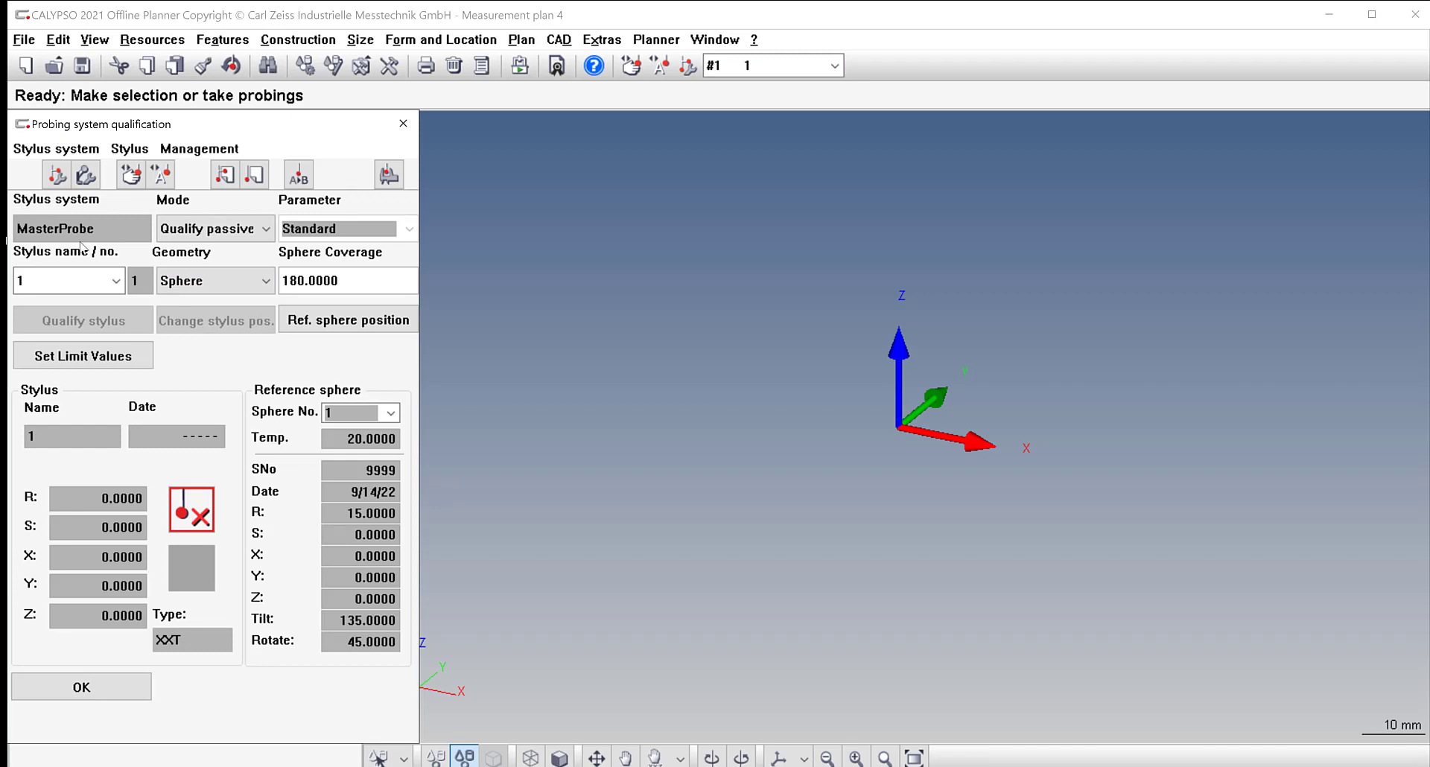
Accept the default reference sphere orientation and mark stylus 1 of the MasterProbe as qualified.
left_click(333, 323)
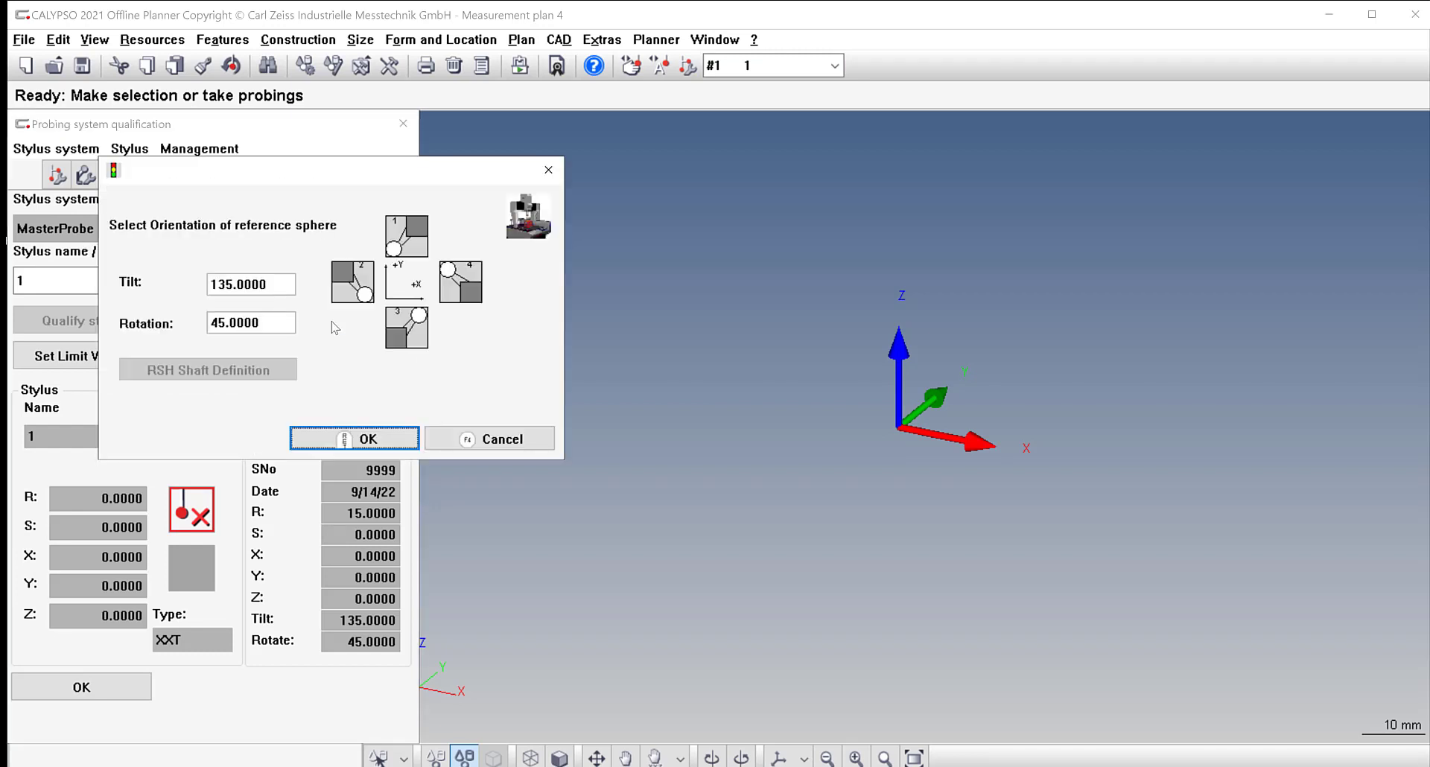
left_click(320, 435)
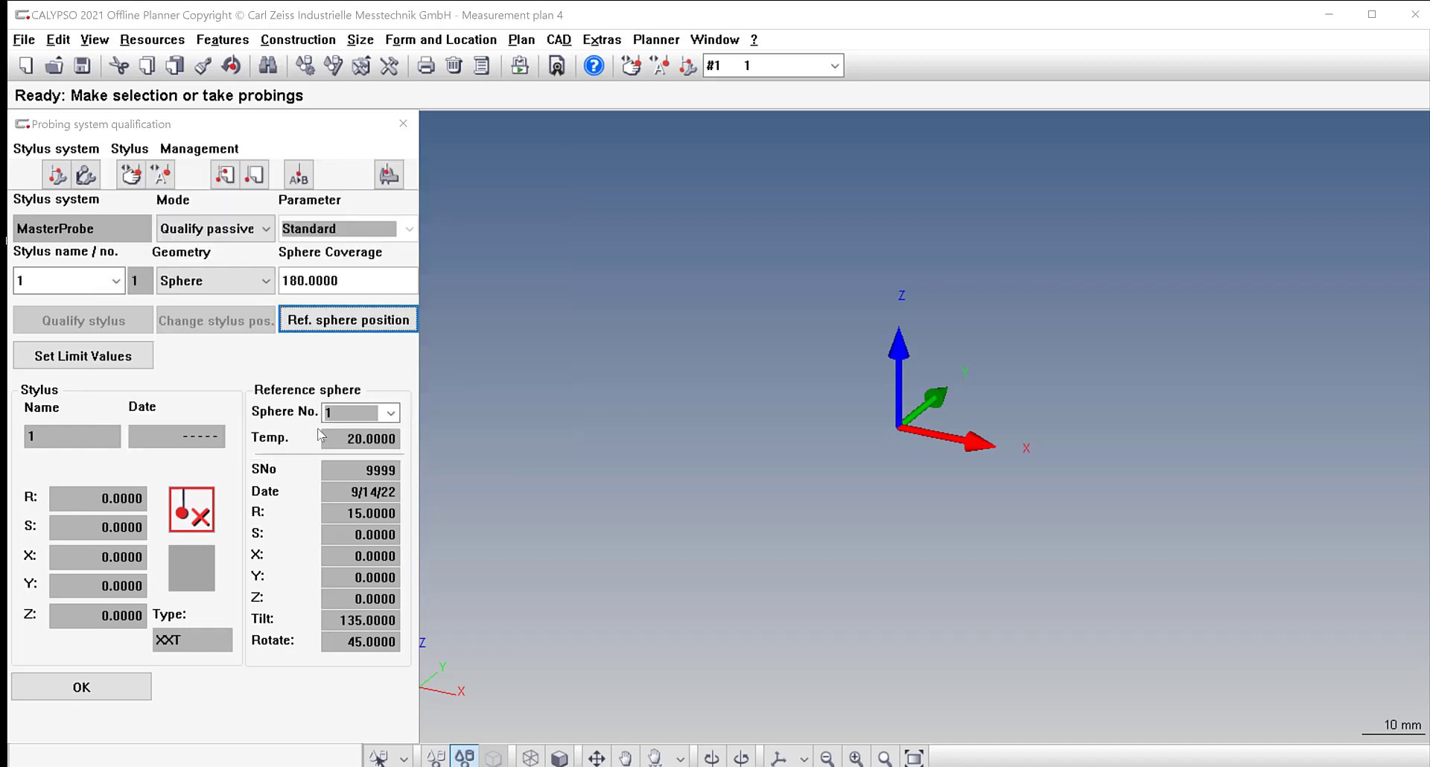
left_click(231, 520)
Empty the current holder in the automatic stylus system changer and close the probing system qualification.
left_click(160, 175)
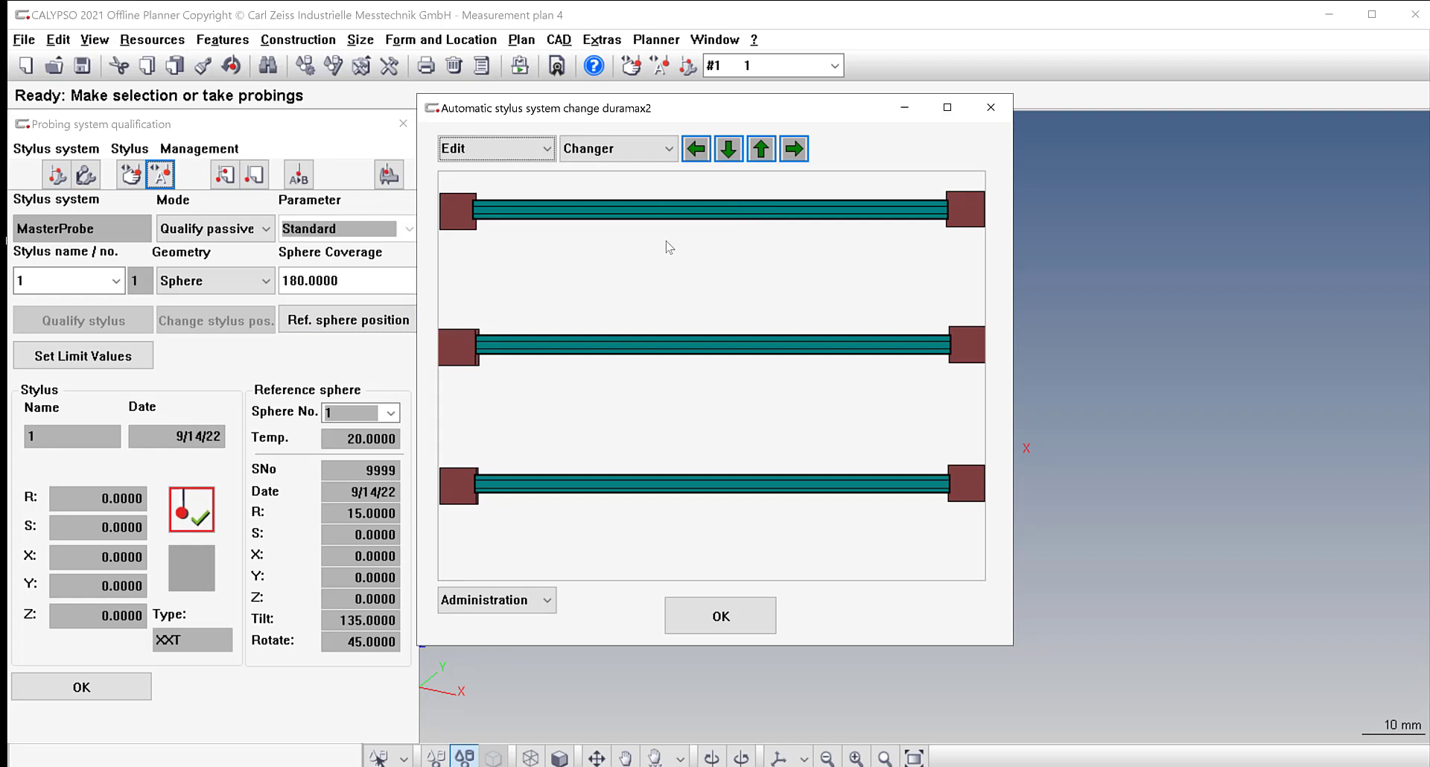
left_click(596, 154)
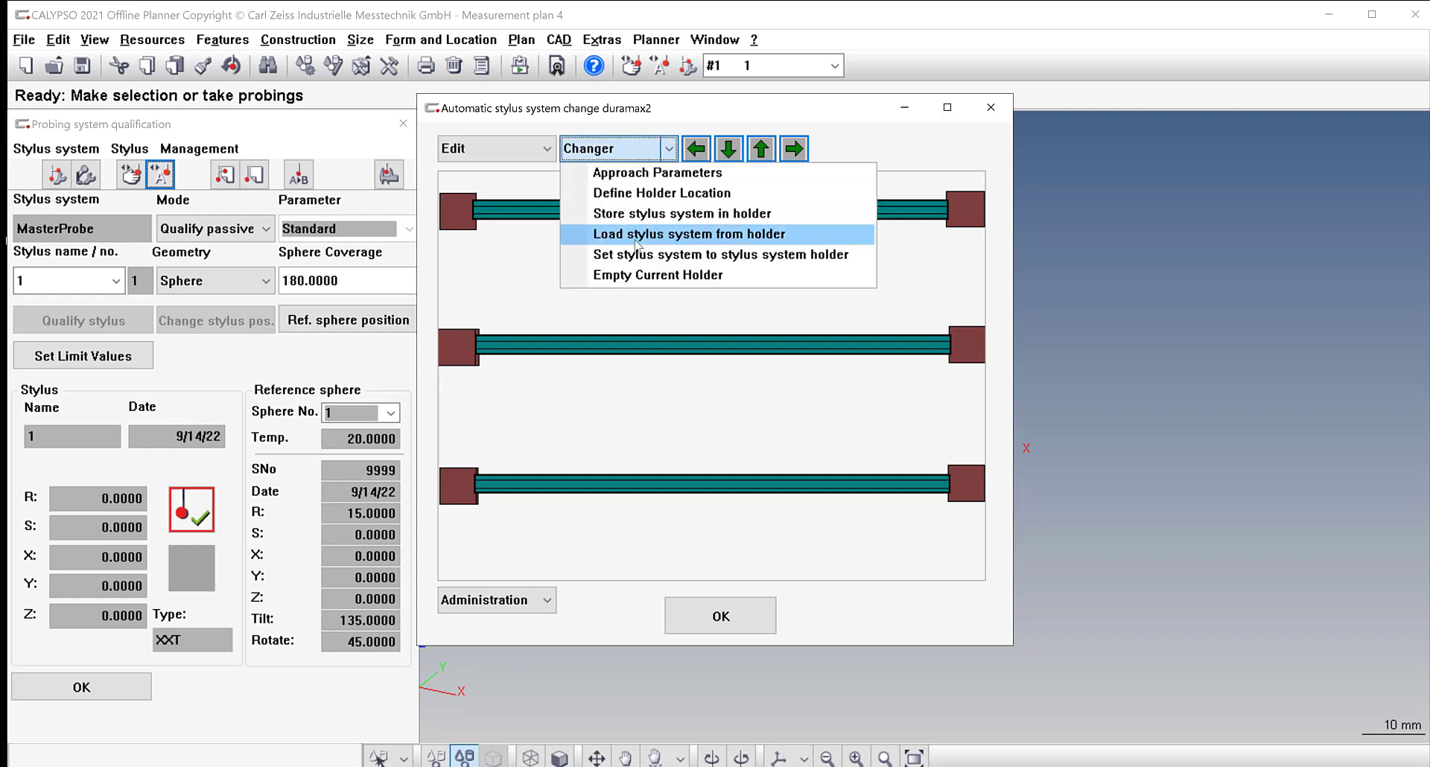
left_click(657, 275)
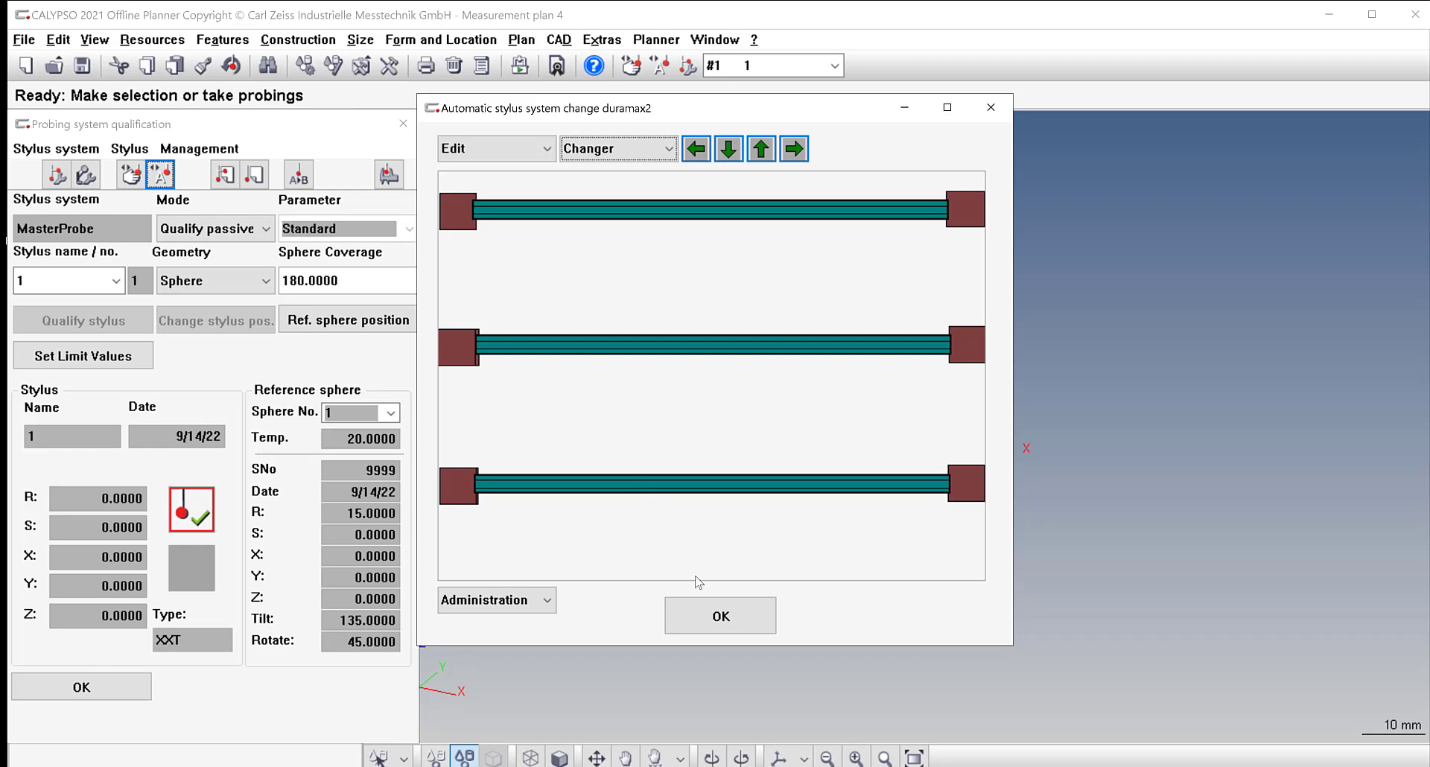
left_click(692, 615)
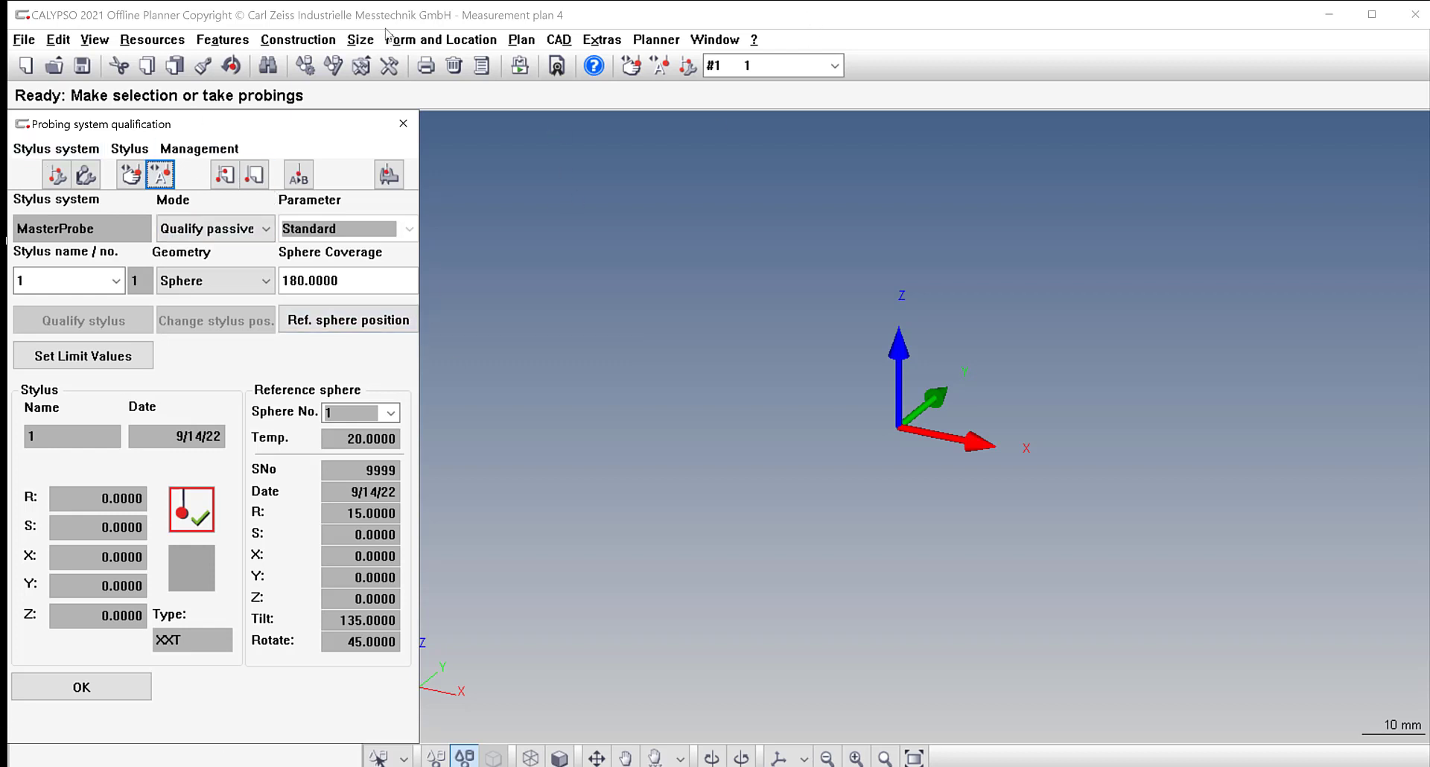
left_click(81, 686)
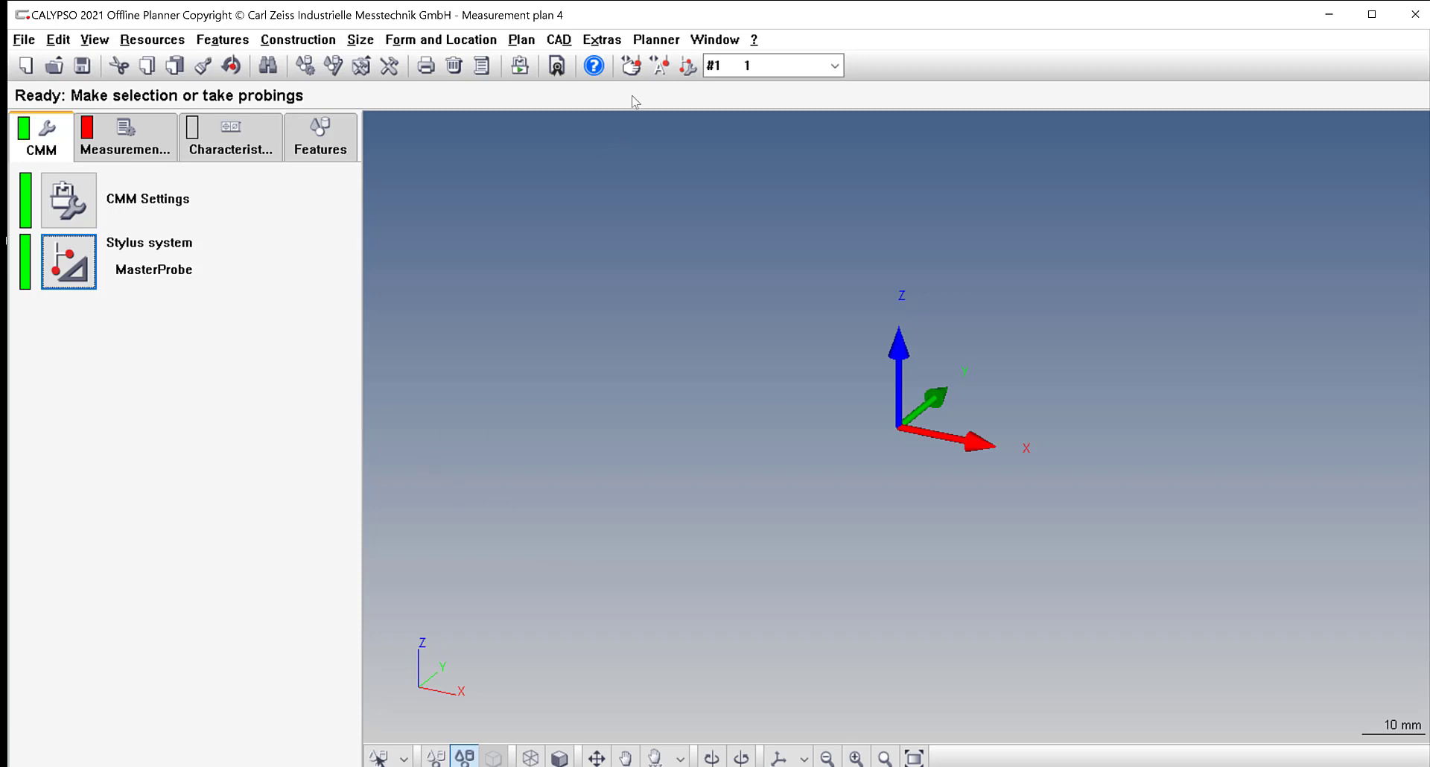
Load the stylus system file HVCC 3X38.ssc from the Desktop through the SSC file import.
left_click(651, 42)
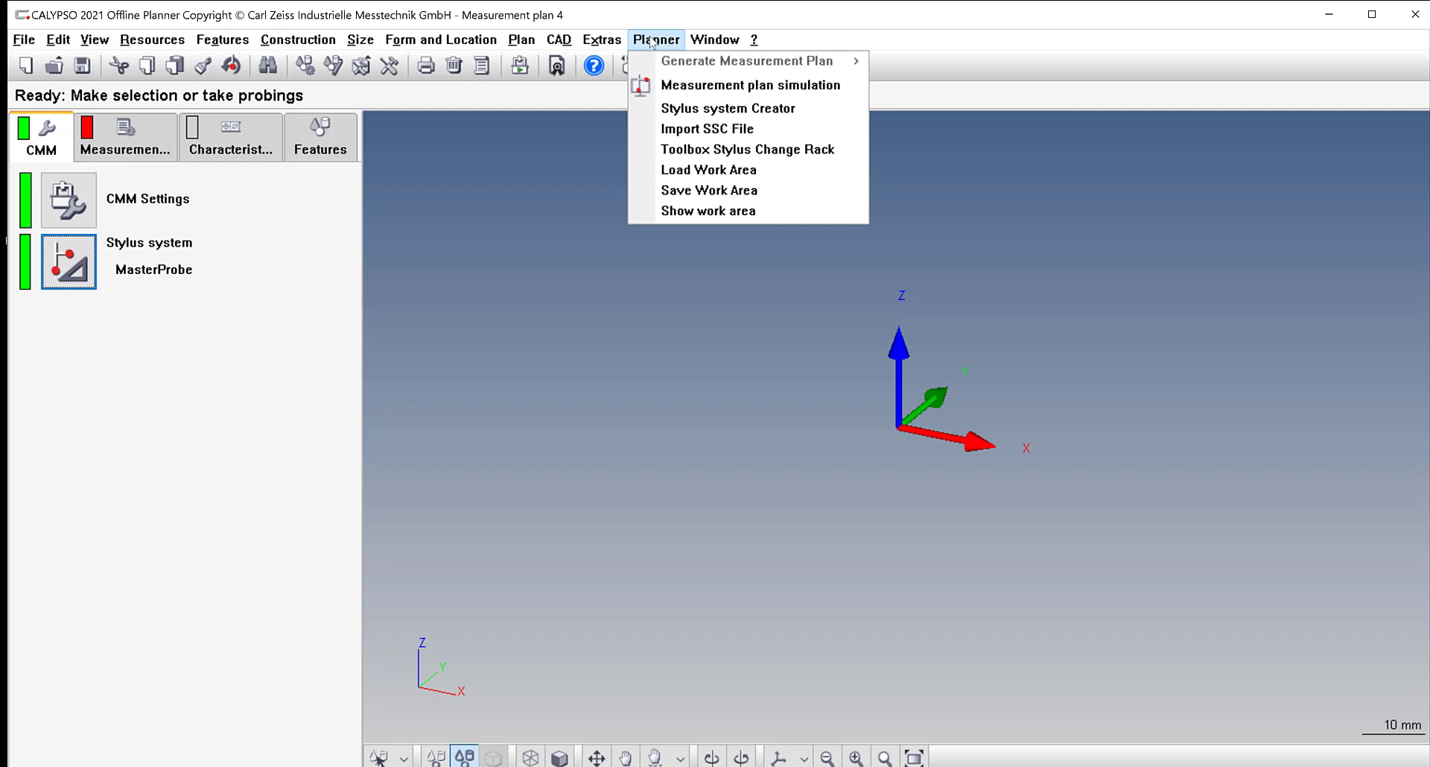
left_click(719, 130)
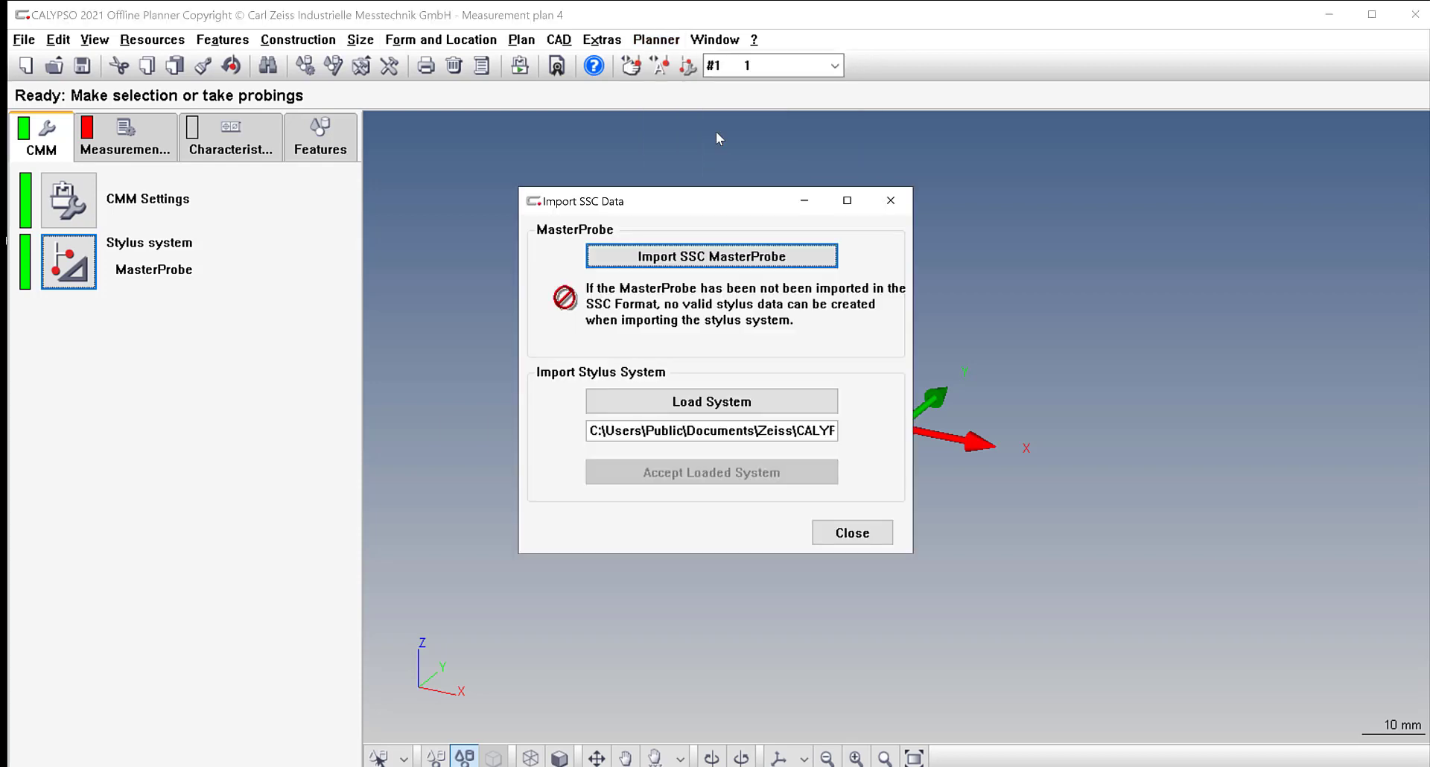
left_click(709, 403)
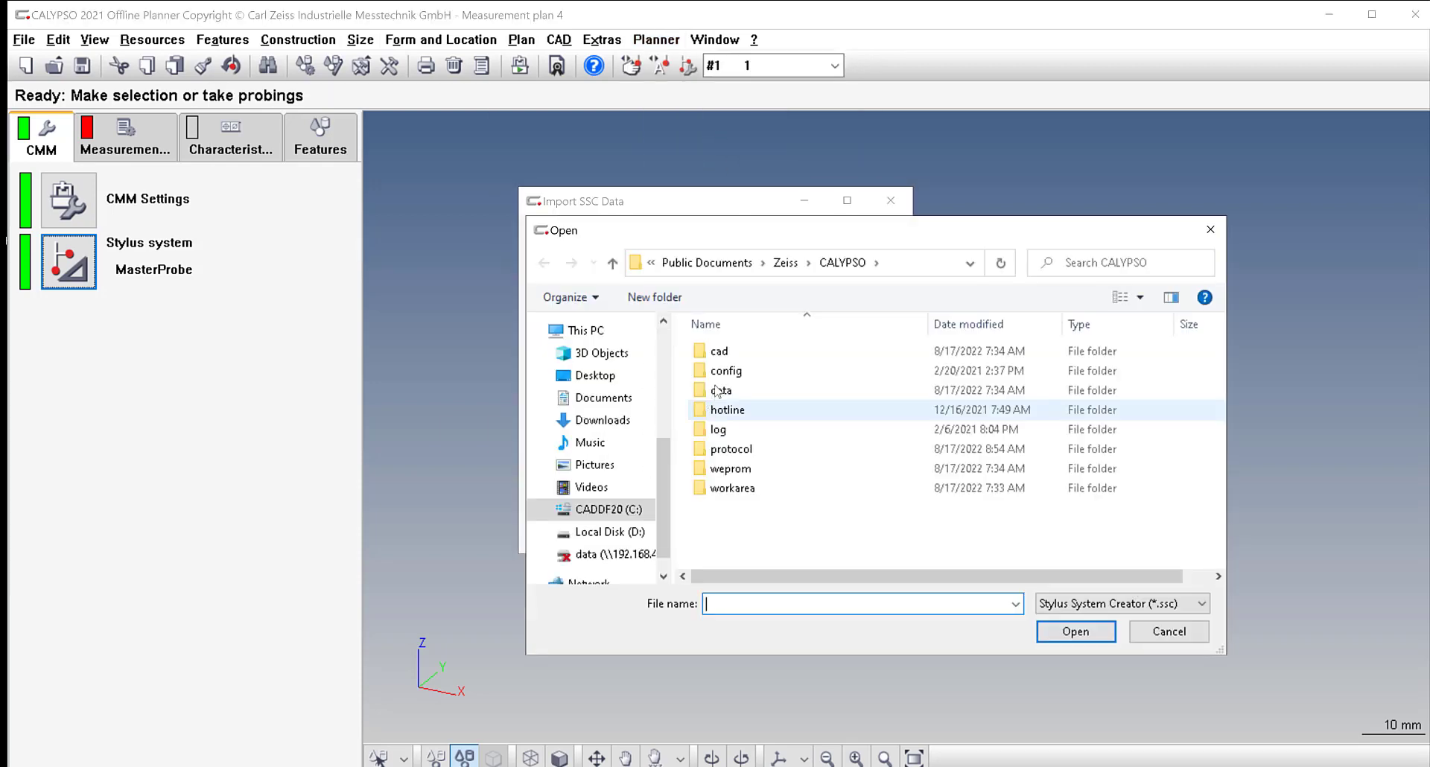
left_click(595, 375)
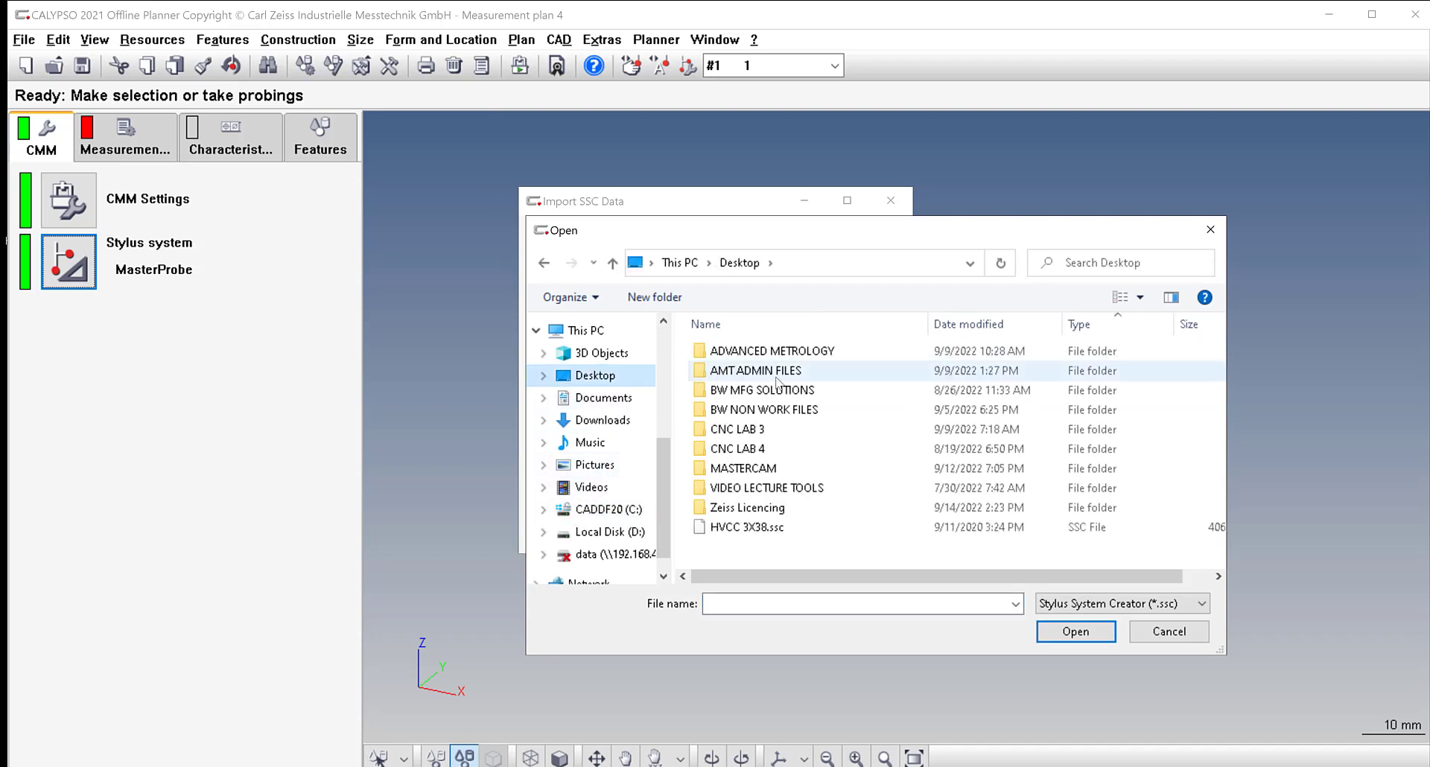
left_click(735, 533)
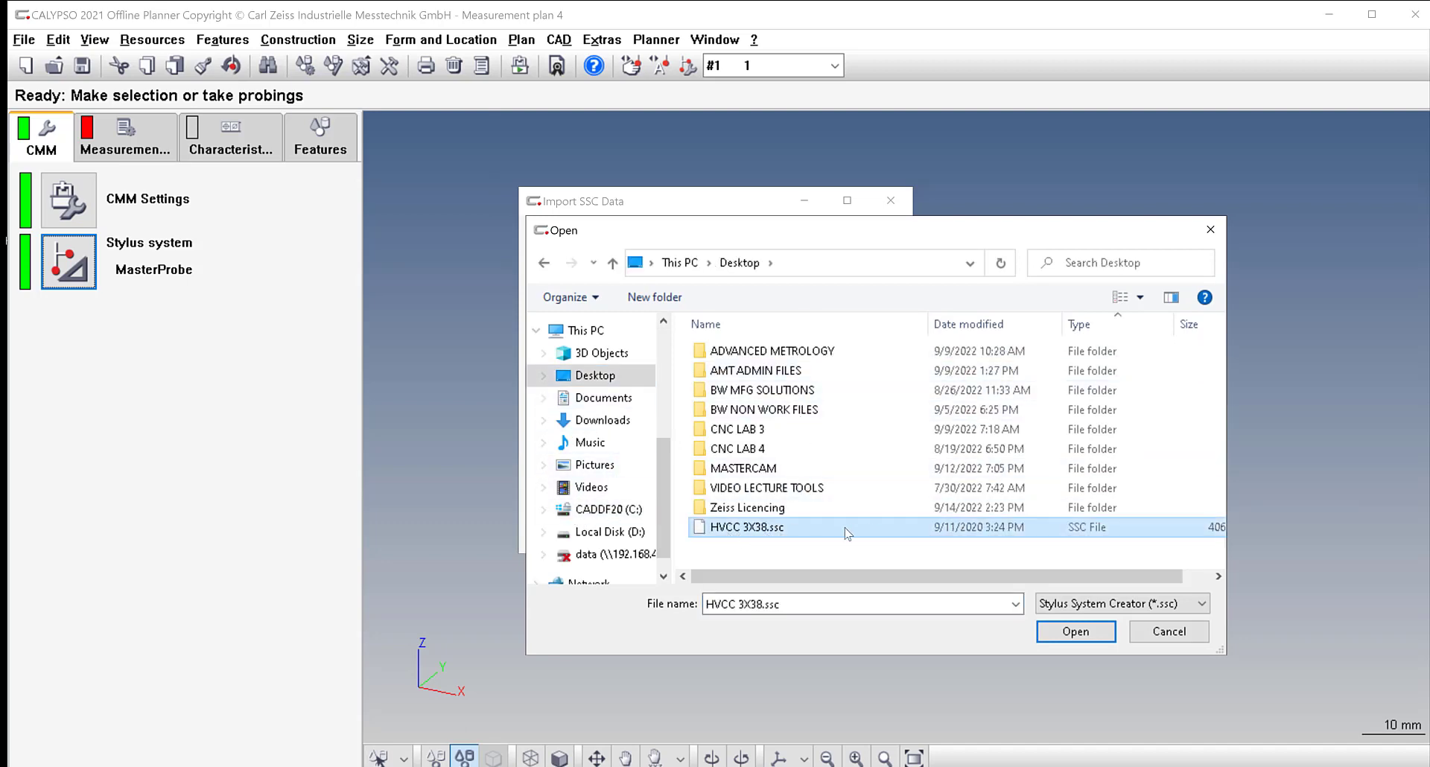
left_click(1076, 632)
Accept the loaded system as the new XXT stylus system HVCC 3X38 with stylus 1_-Z as number 1, and close the SSC import.
left_click(706, 473)
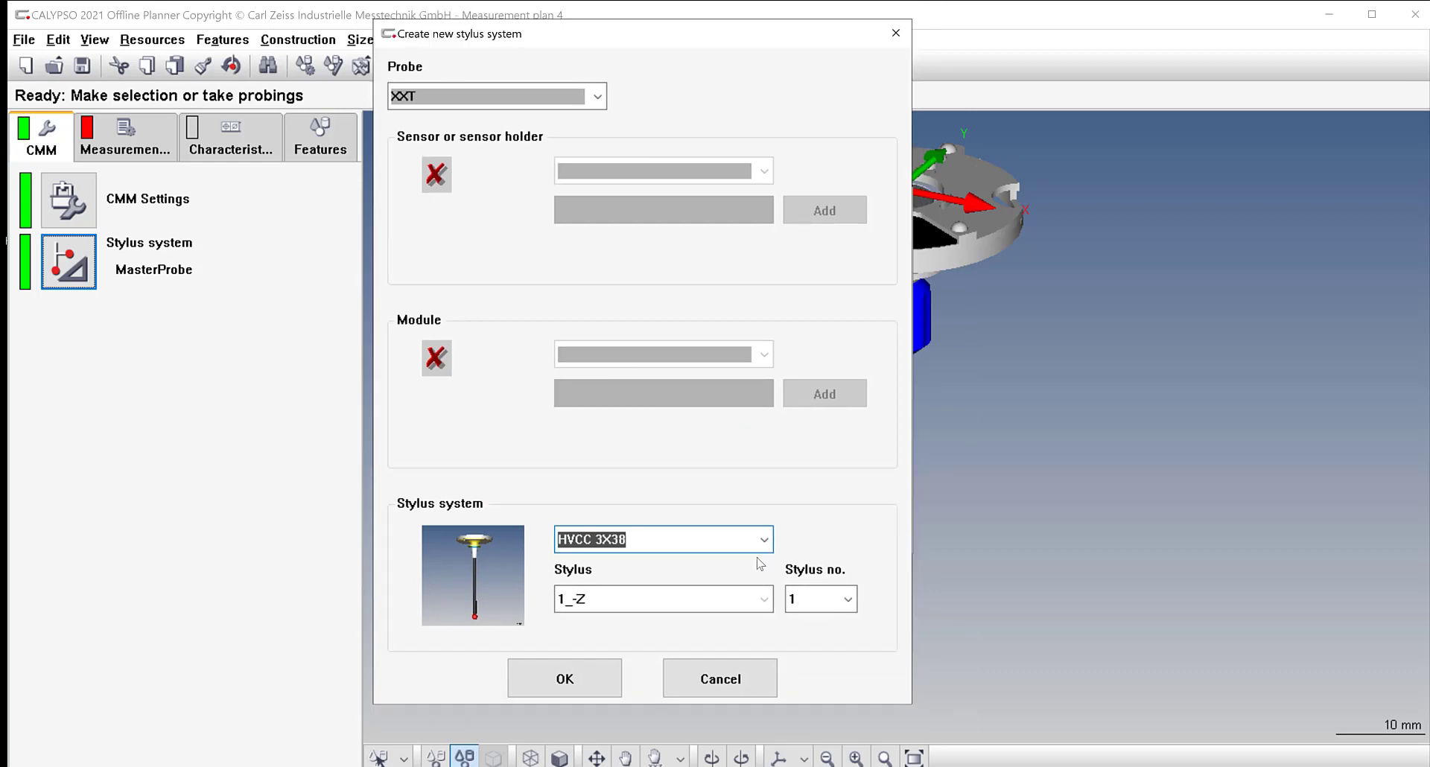
left_click(564, 677)
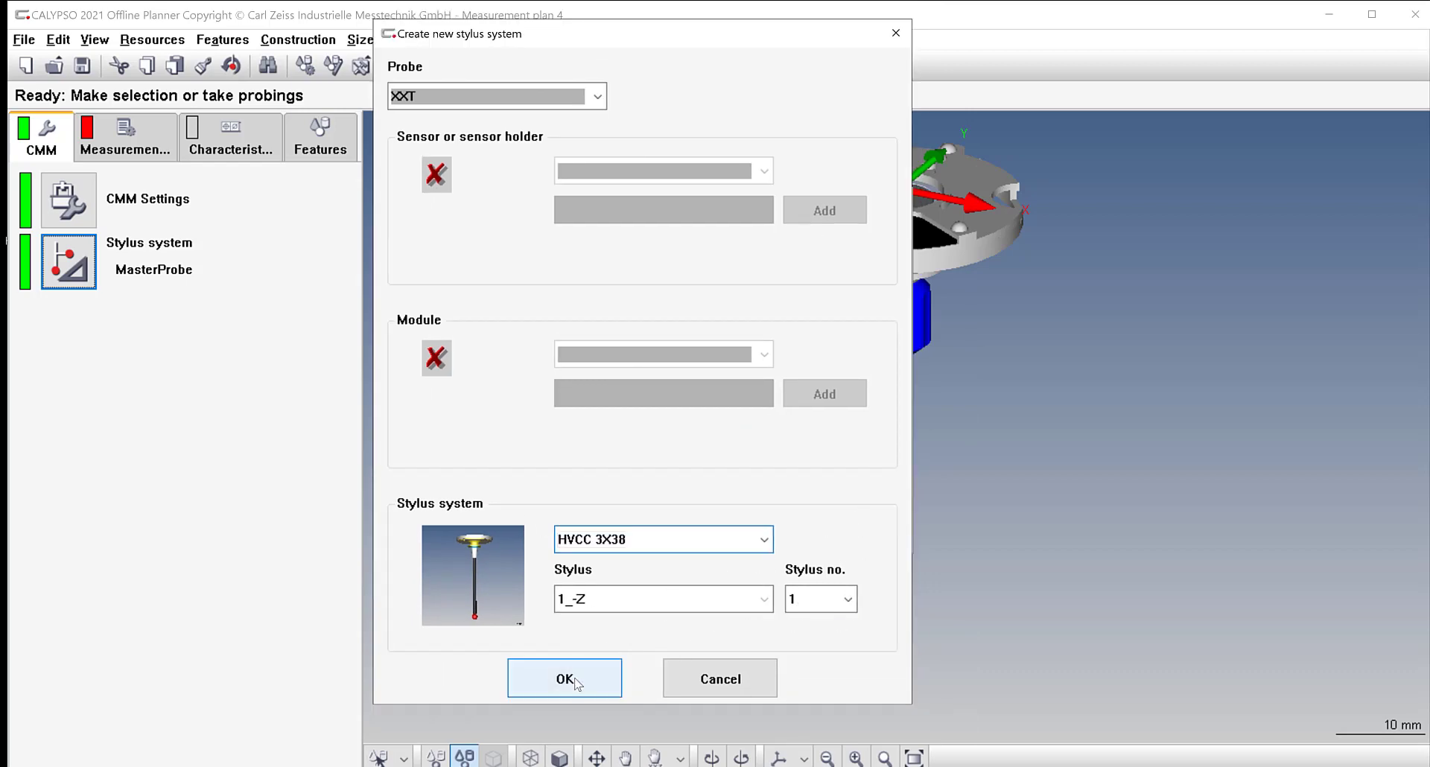
left_click(841, 534)
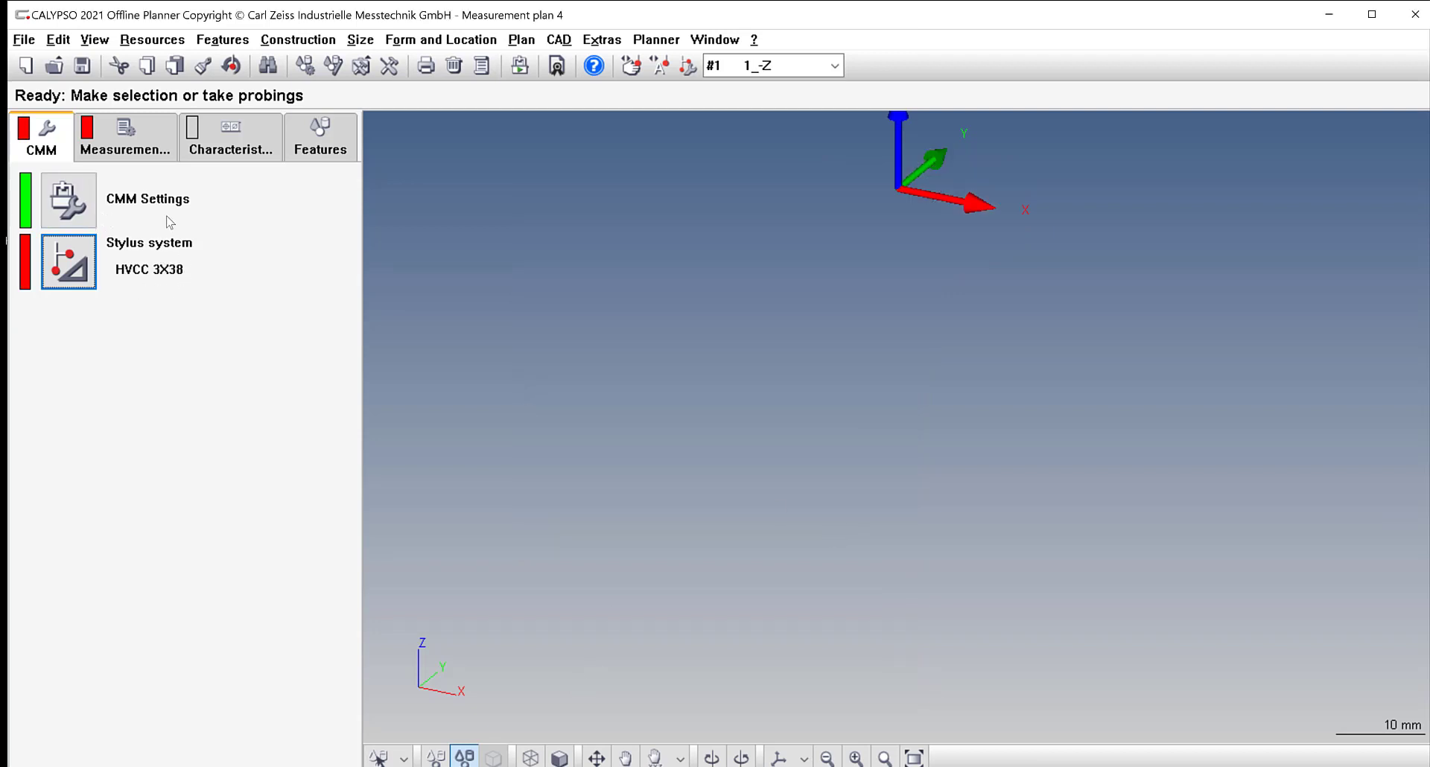
Open the probing system qualification for HVCC 3X38 and qualify stylus 1_-Z.
left_click(45, 259)
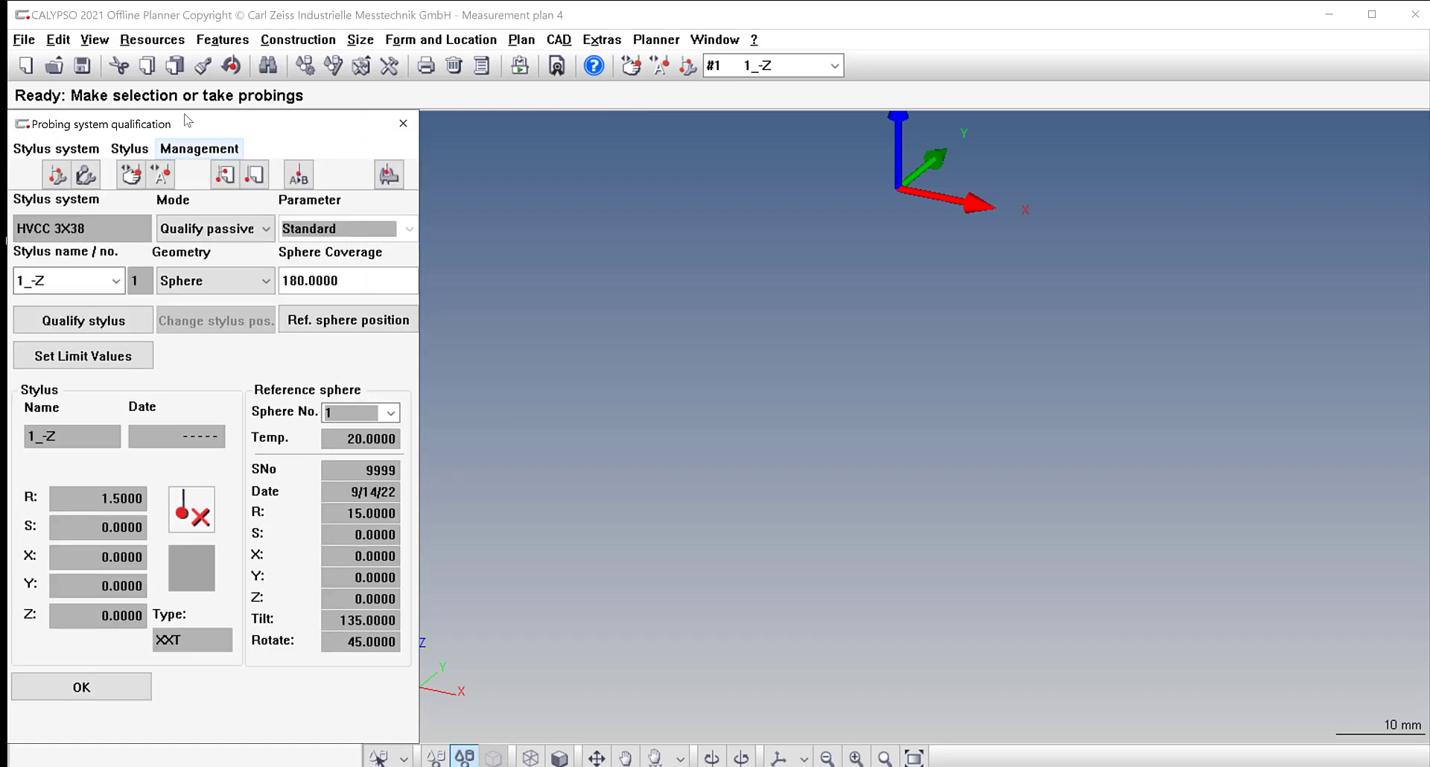
left_click_drag(187, 121, 643, 83)
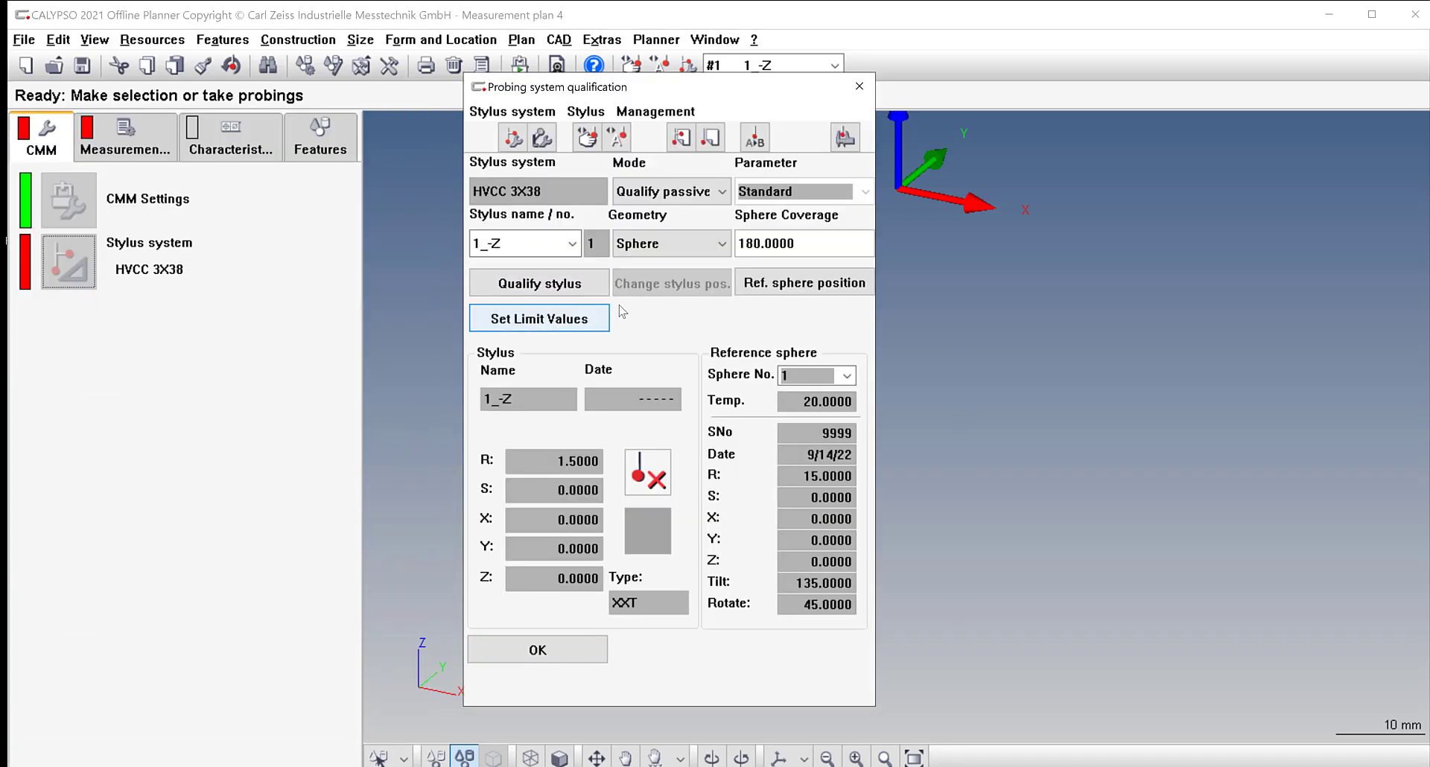
left_click(588, 287)
left_click(599, 370)
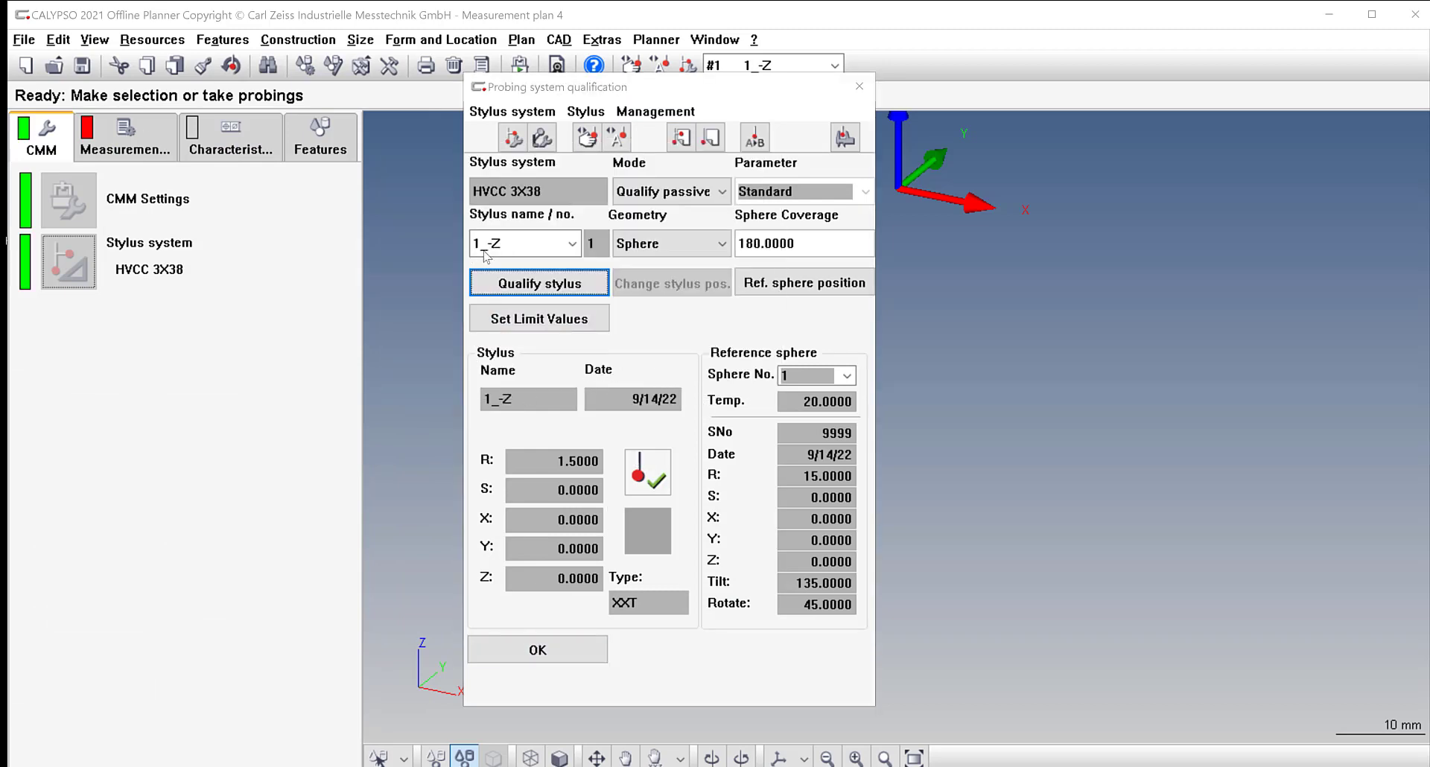
Examine the stylus geometry of HVCC 3X38 in the stylus system management, and close the qualification.
left_click(513, 139)
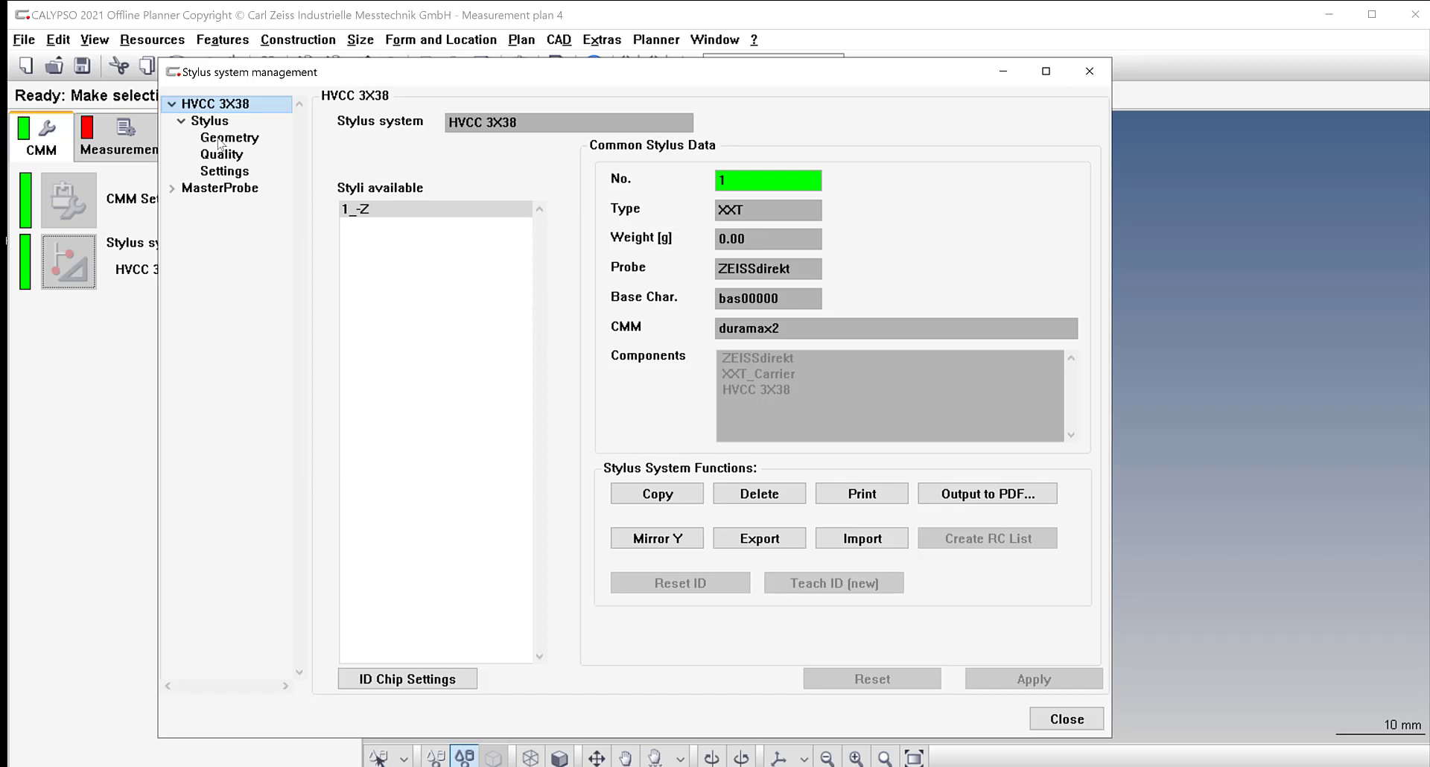
left_click(221, 139)
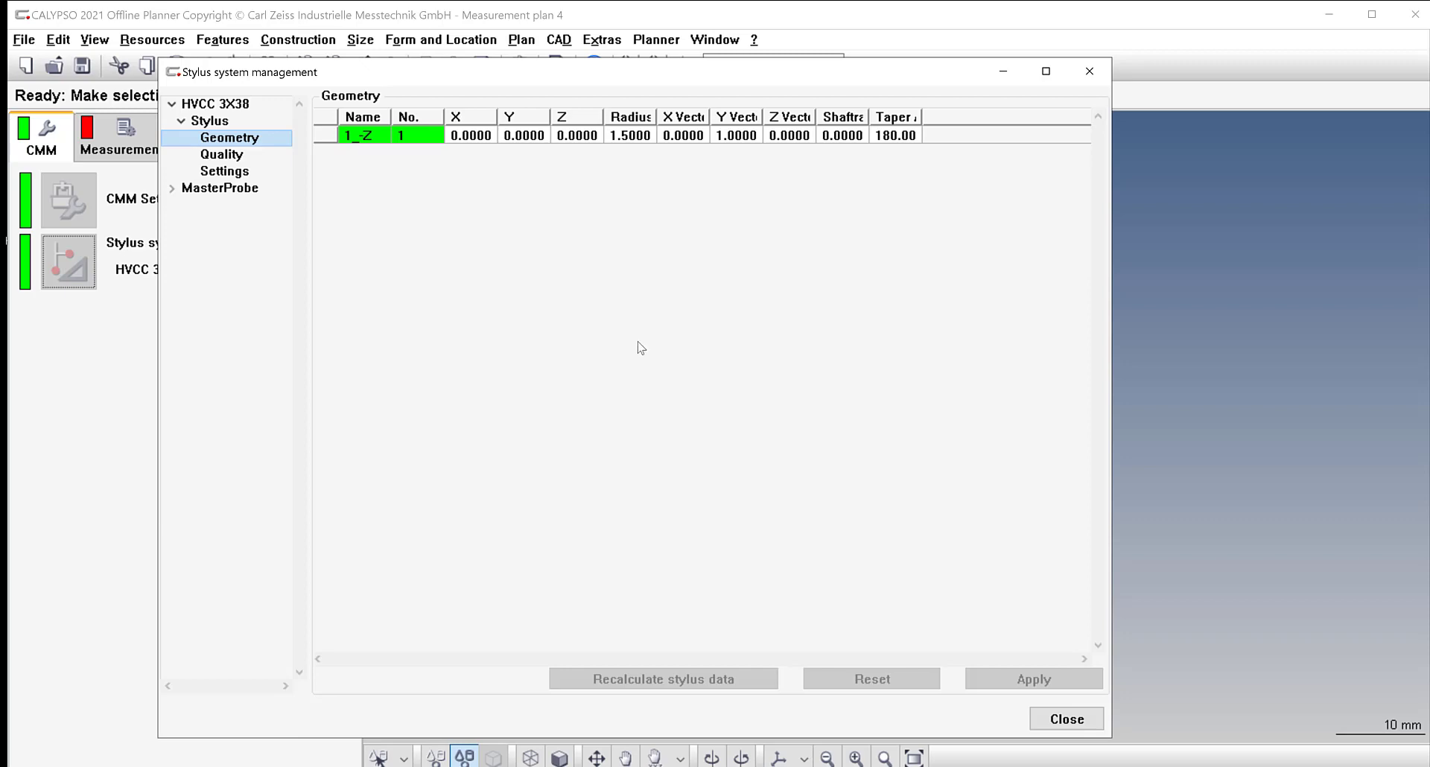
left_click(1079, 720)
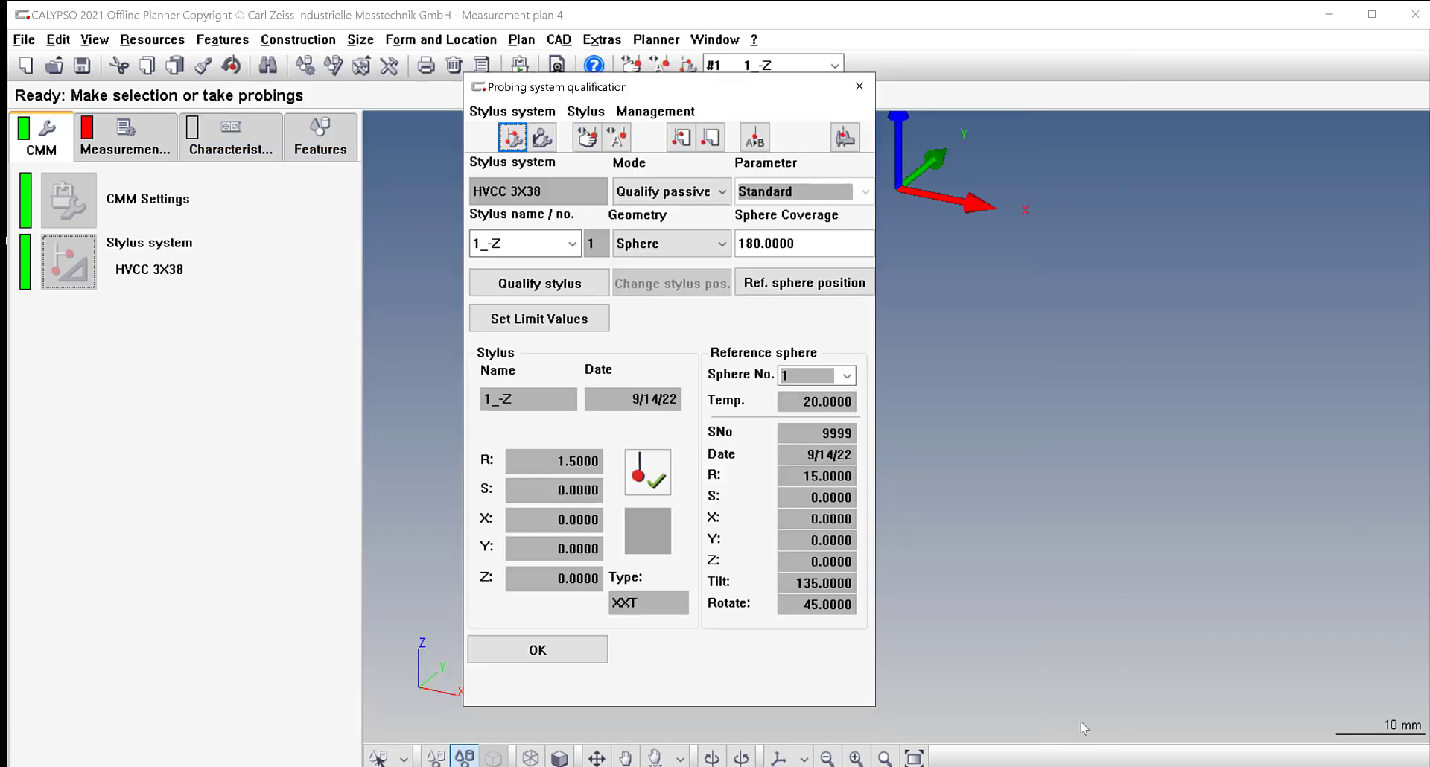
left_click(859, 86)
Open the HVCC 3X38 INFO PDF from the desktop, examine the bill of materials and stylus sphere positions, and close it.
left_click(1330, 17)
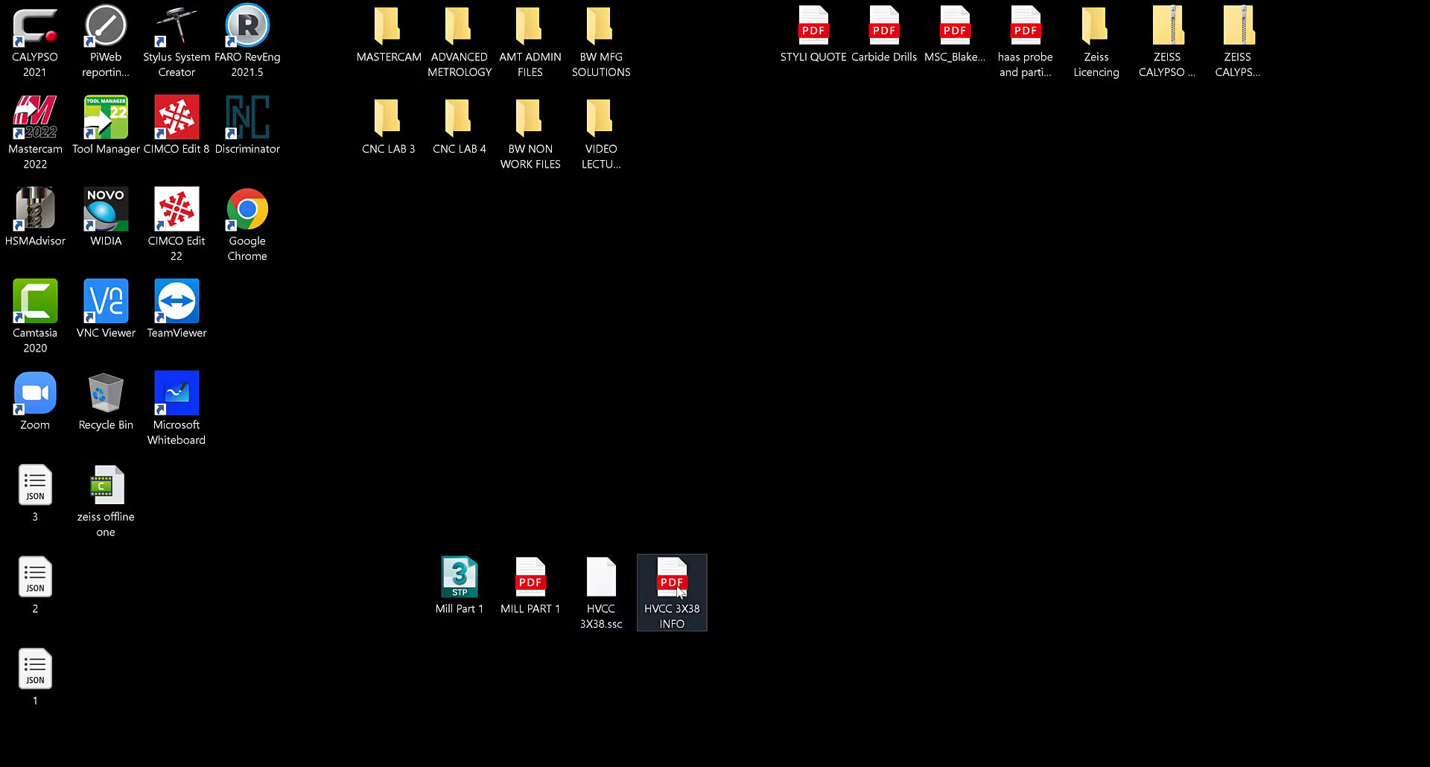
double_click(675, 580)
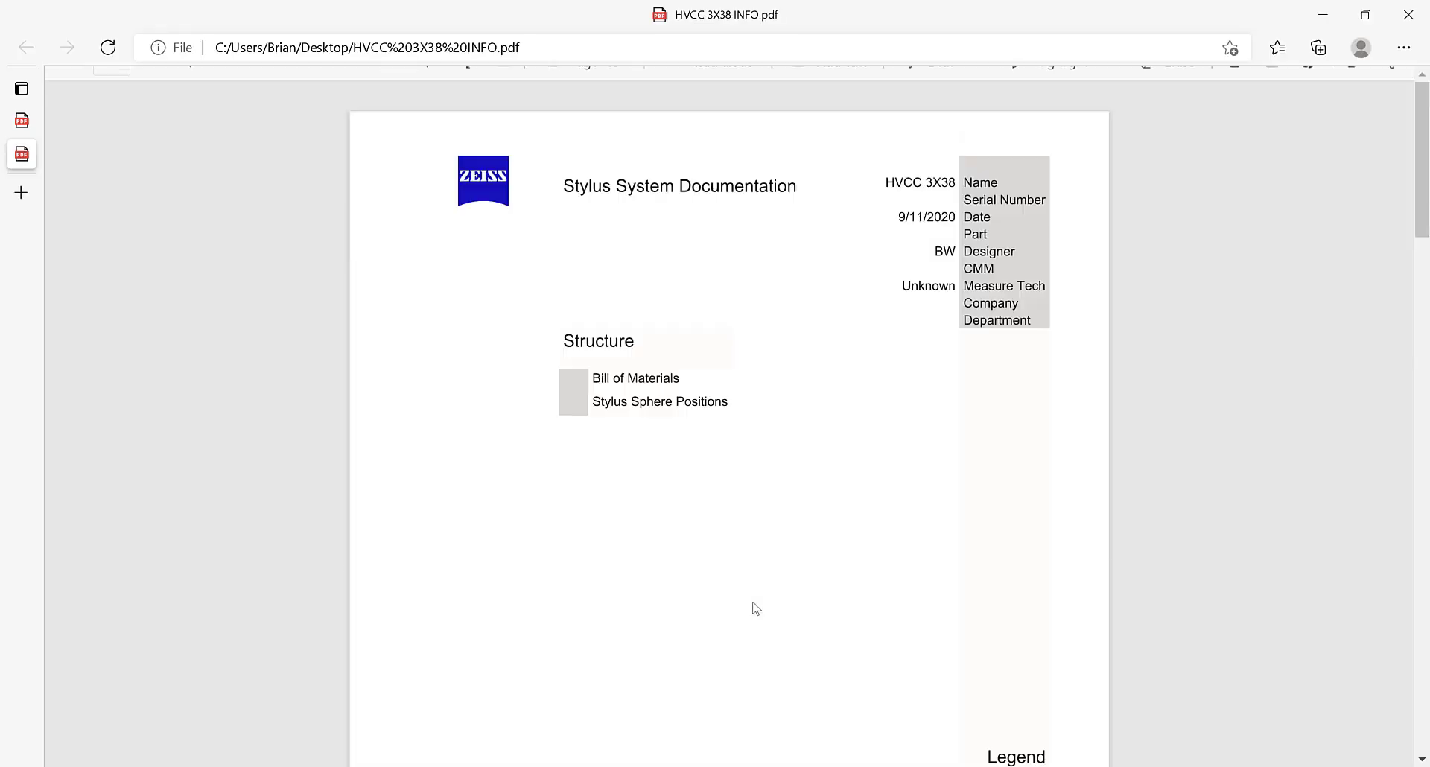
scroll(801, 566, "down", 6)
scroll(931, 469, "up", 4)
scroll(1017, 411, "down", 15)
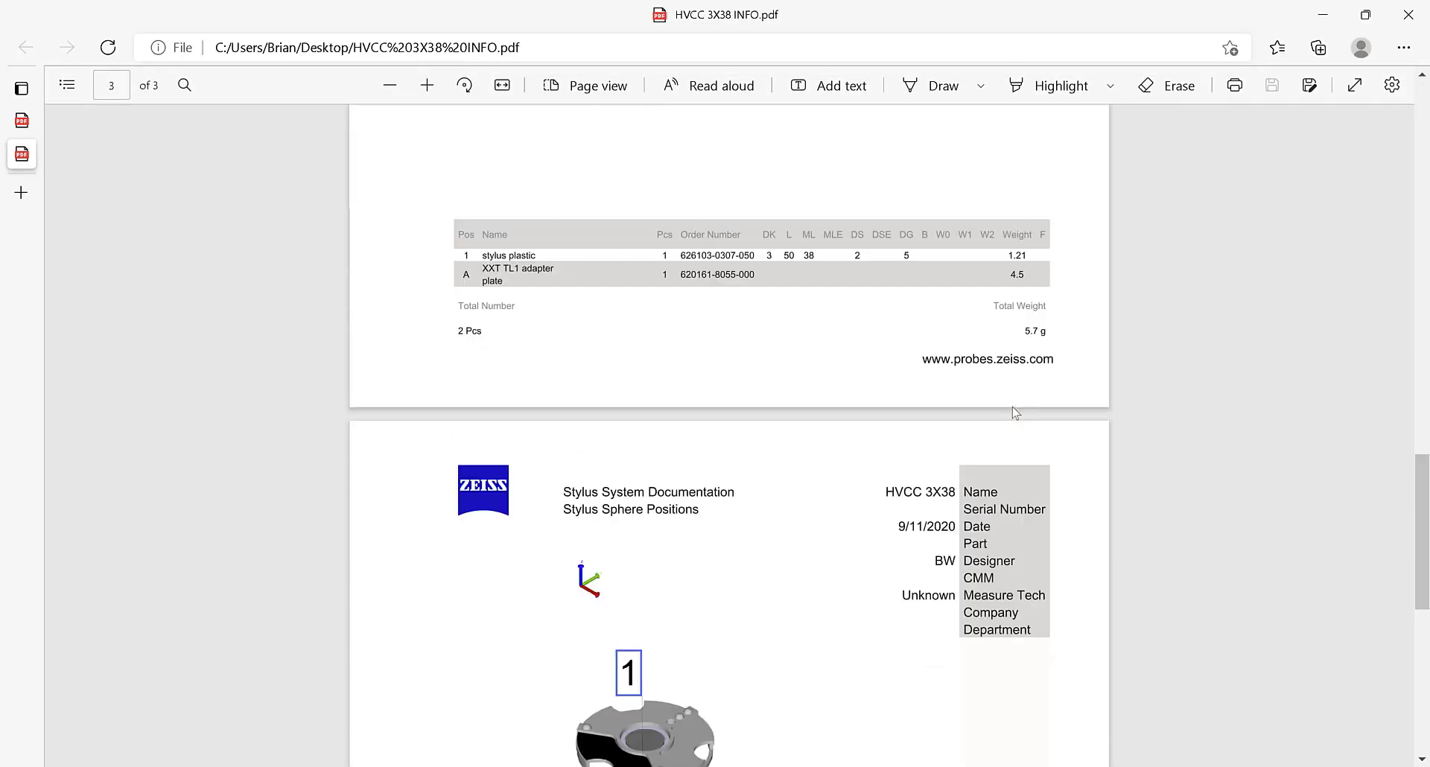
scroll(1014, 412, "down", 10)
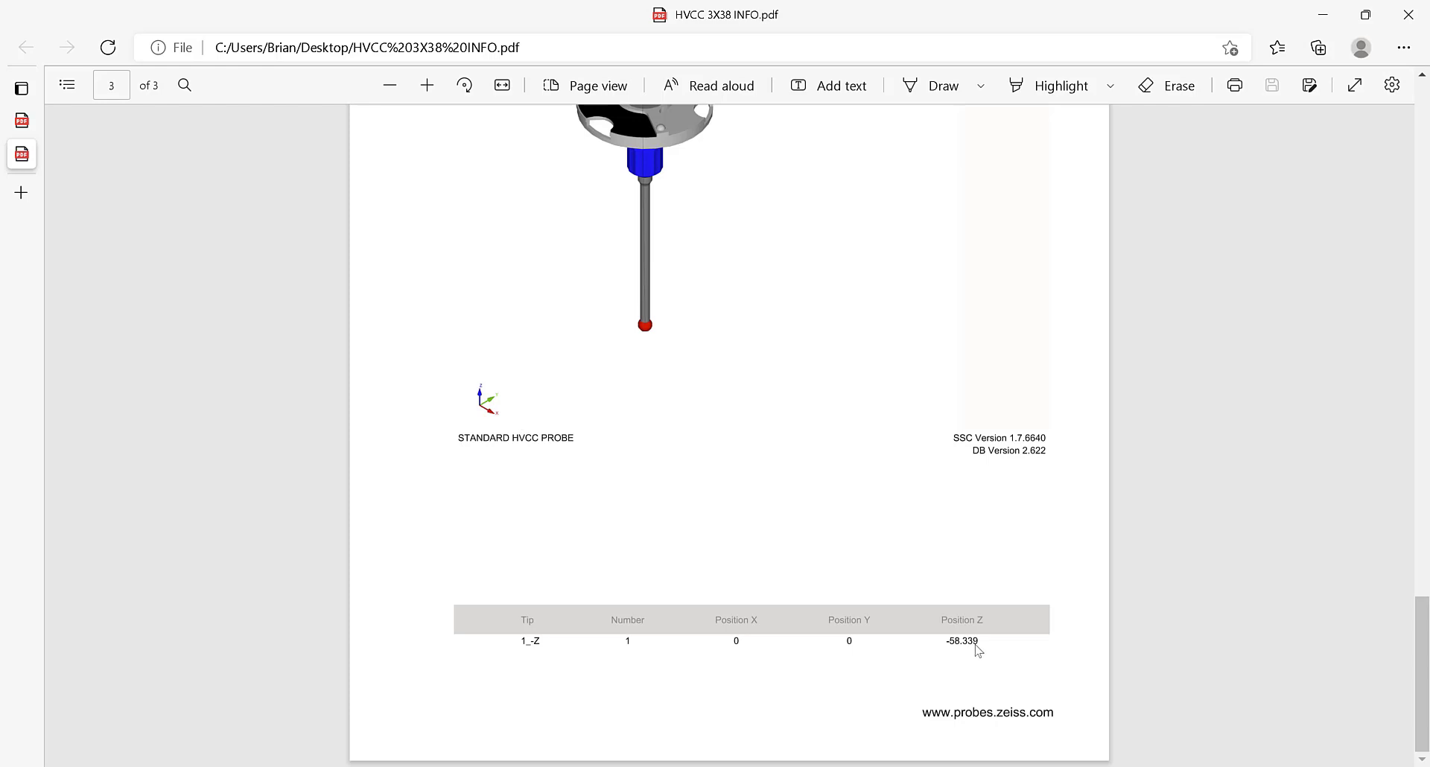
left_click(1408, 14)
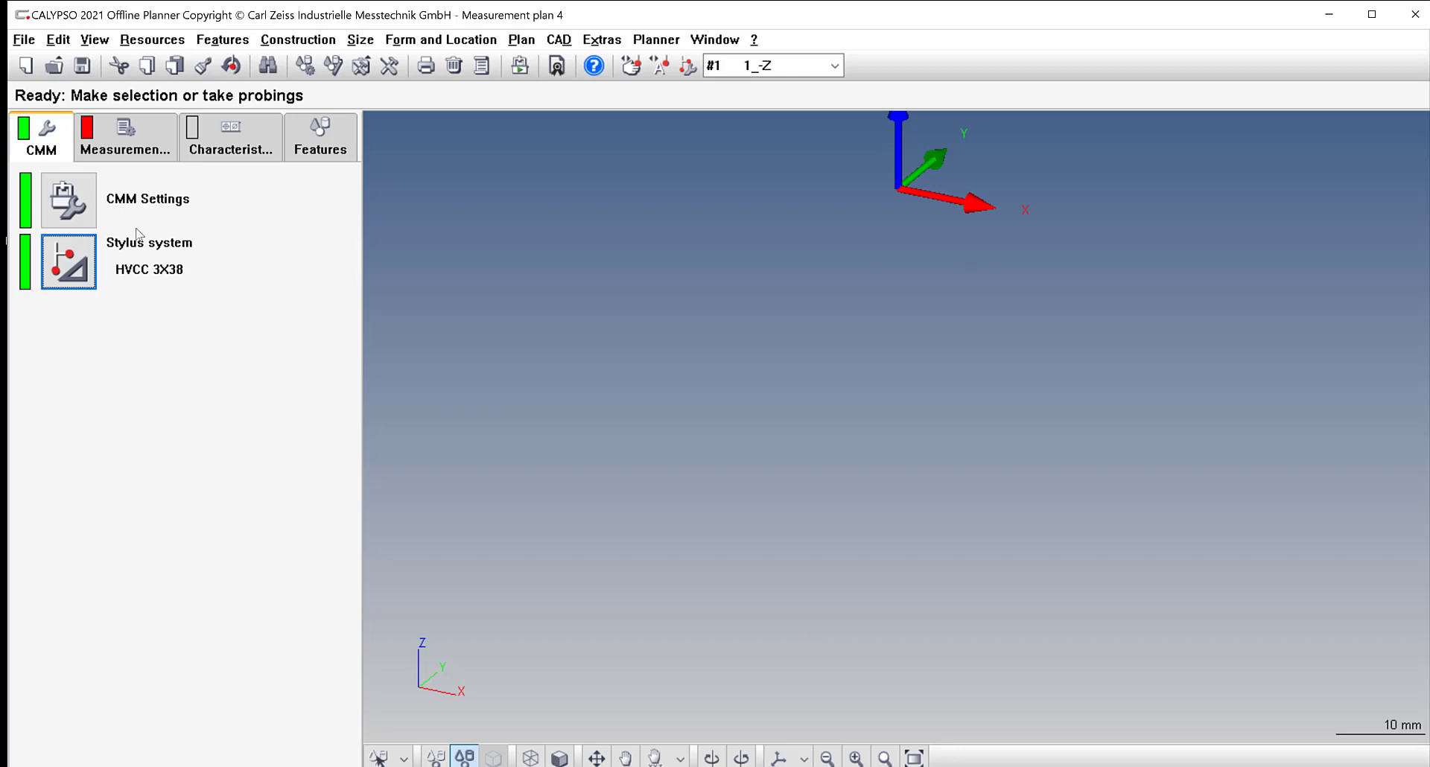
Open the HVCC 3X38 stylus geometry again and set the Z position of stylus 1_-Z to -2.2968.
left_click(69, 263)
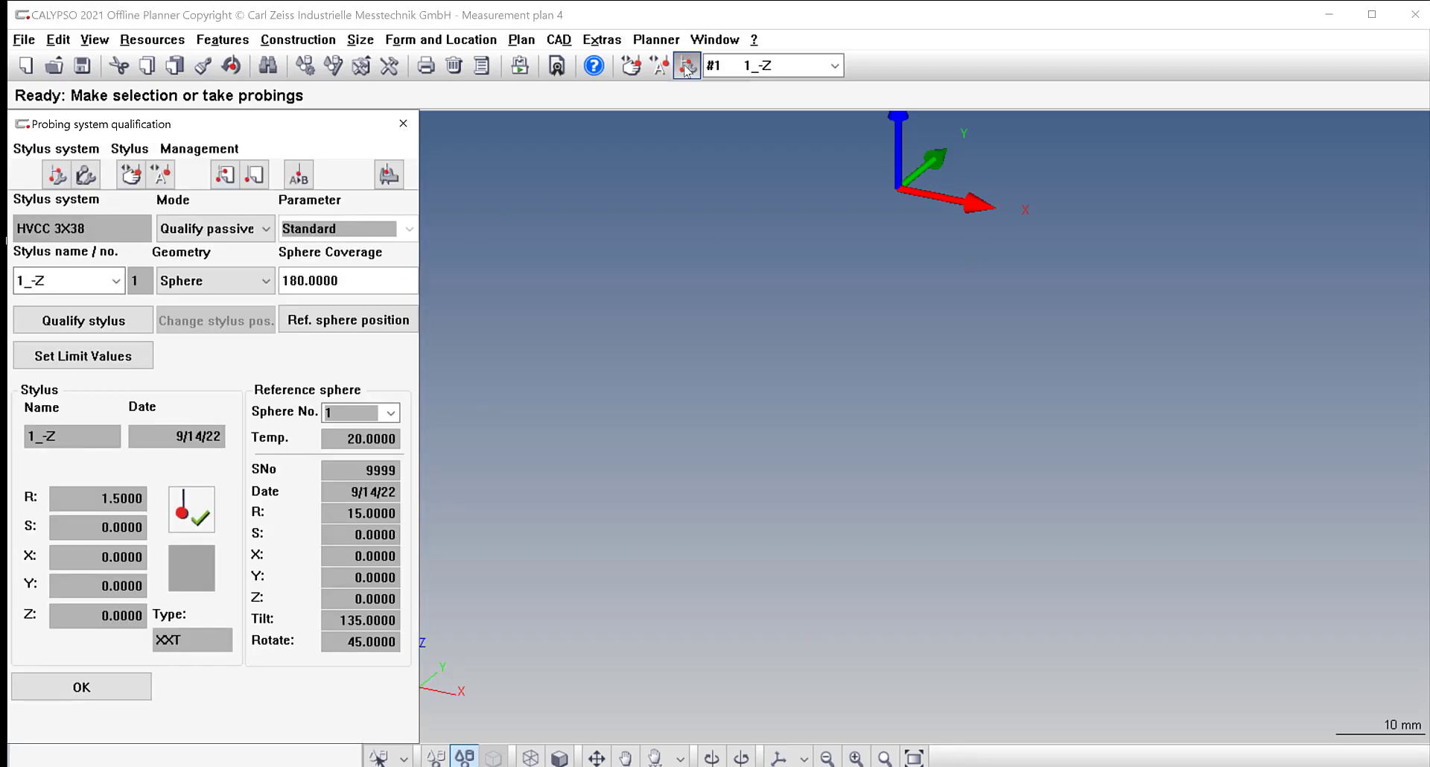
left_click(57, 174)
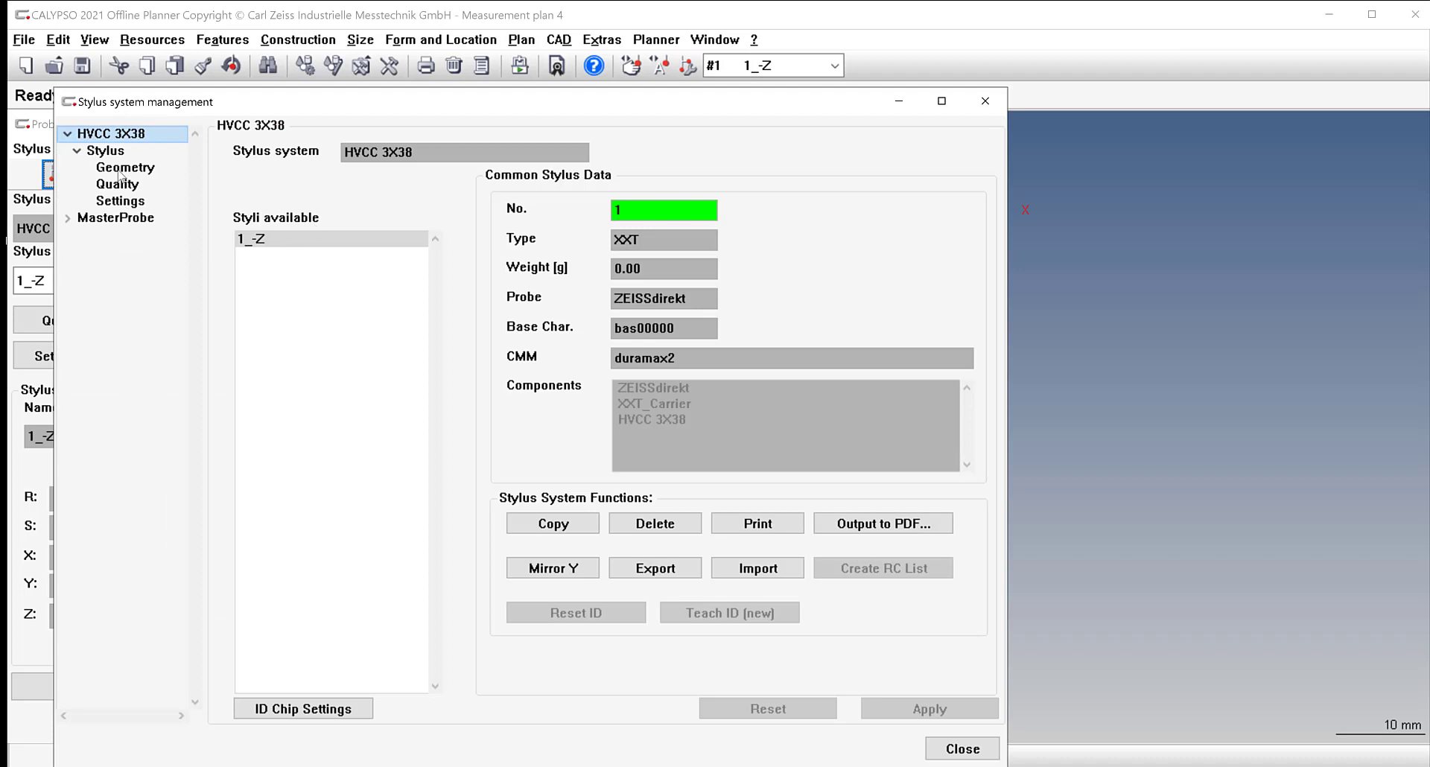
left_click(125, 170)
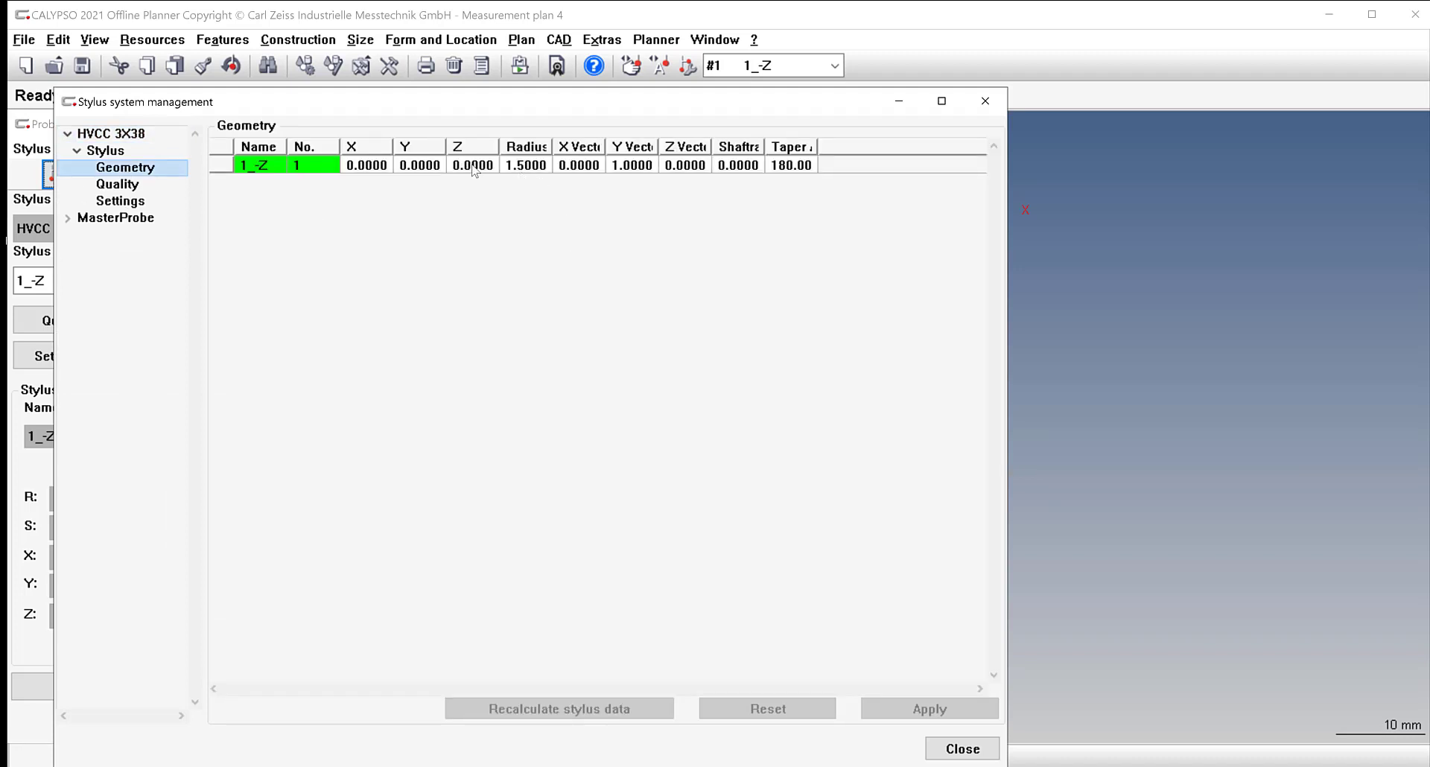
left_click(471, 165)
left_click(455, 165)
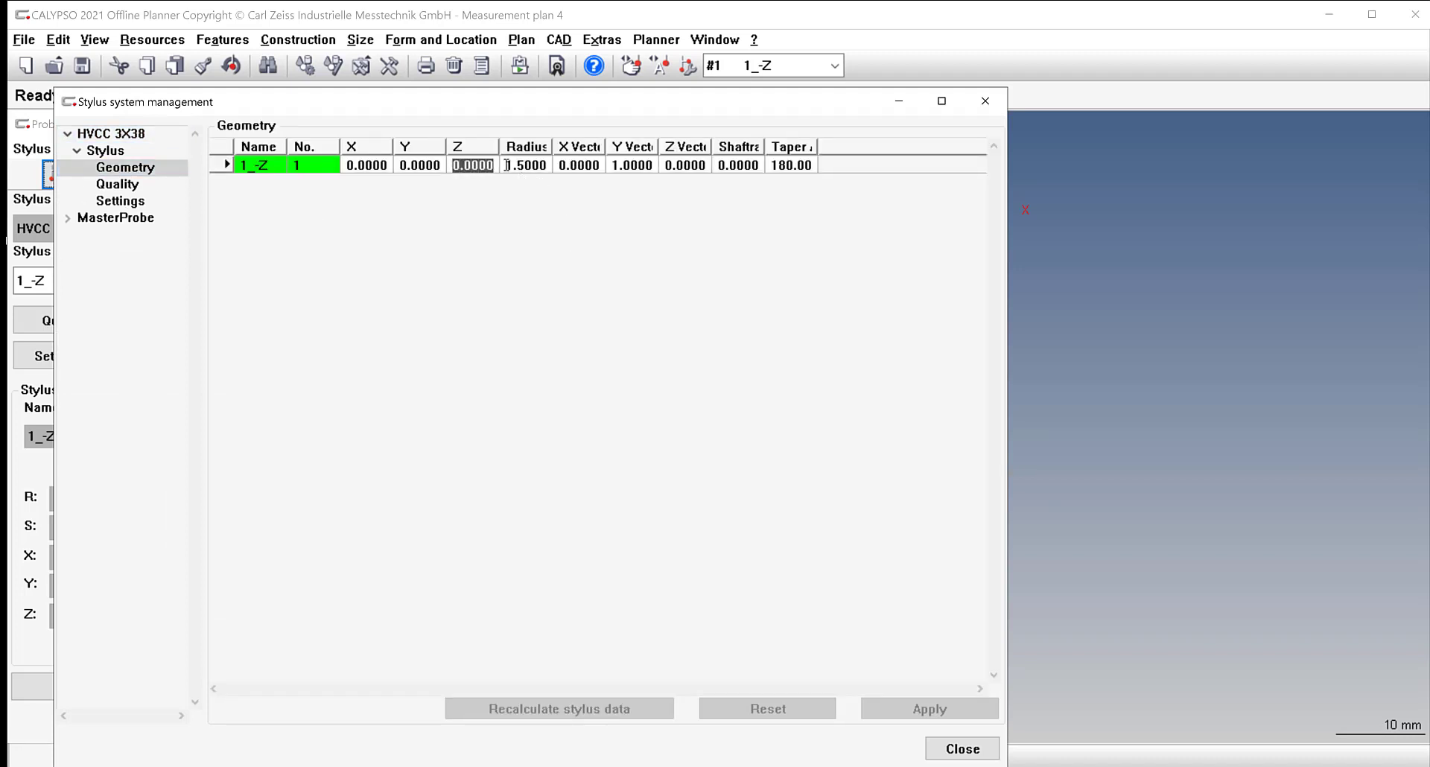
type("-2.2968")
Set the stylus's Y vector to 0 and Z vector to 1, apply the geometry and close the probing system qualification.
left_click(636, 163)
type("0")
key("Tab")
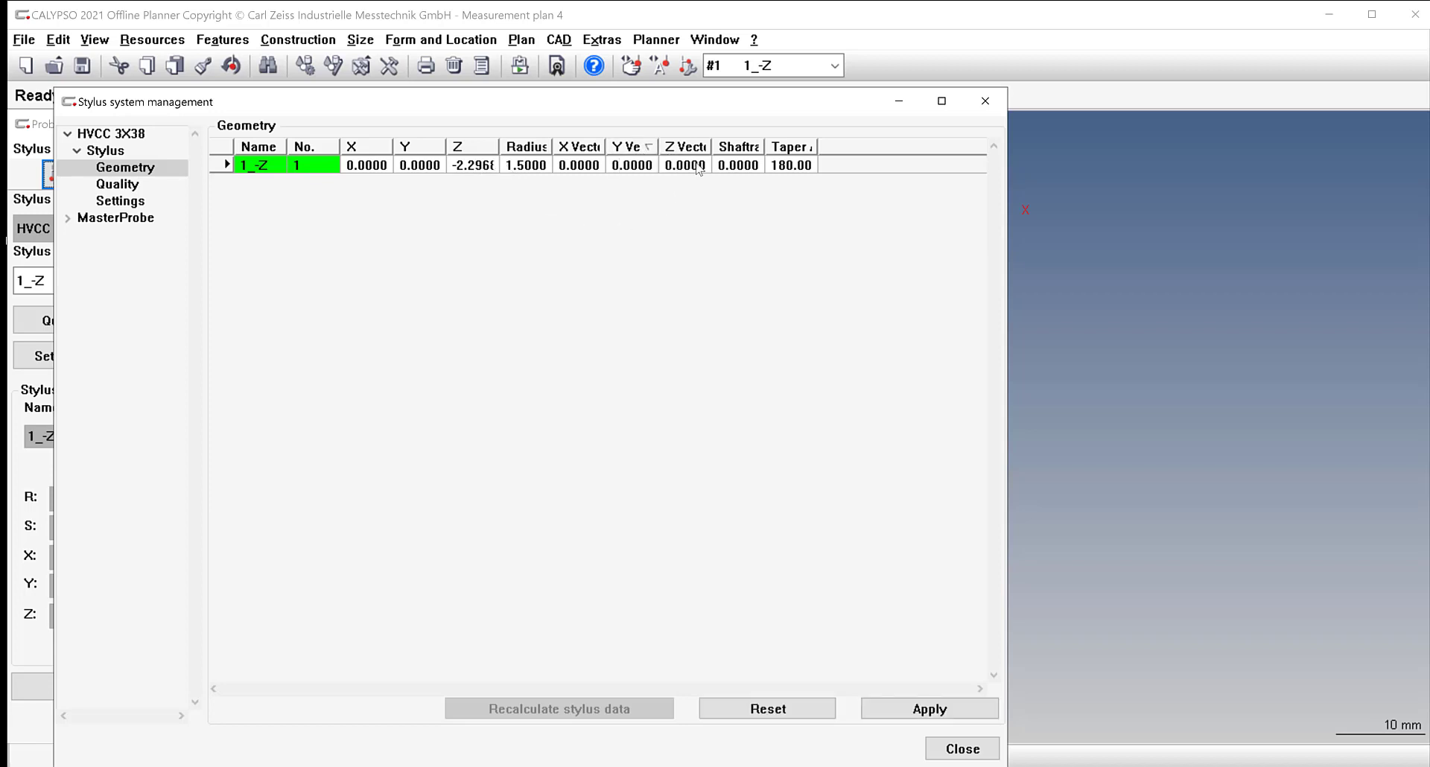
type("1")
key("Tab")
left_click(952, 707)
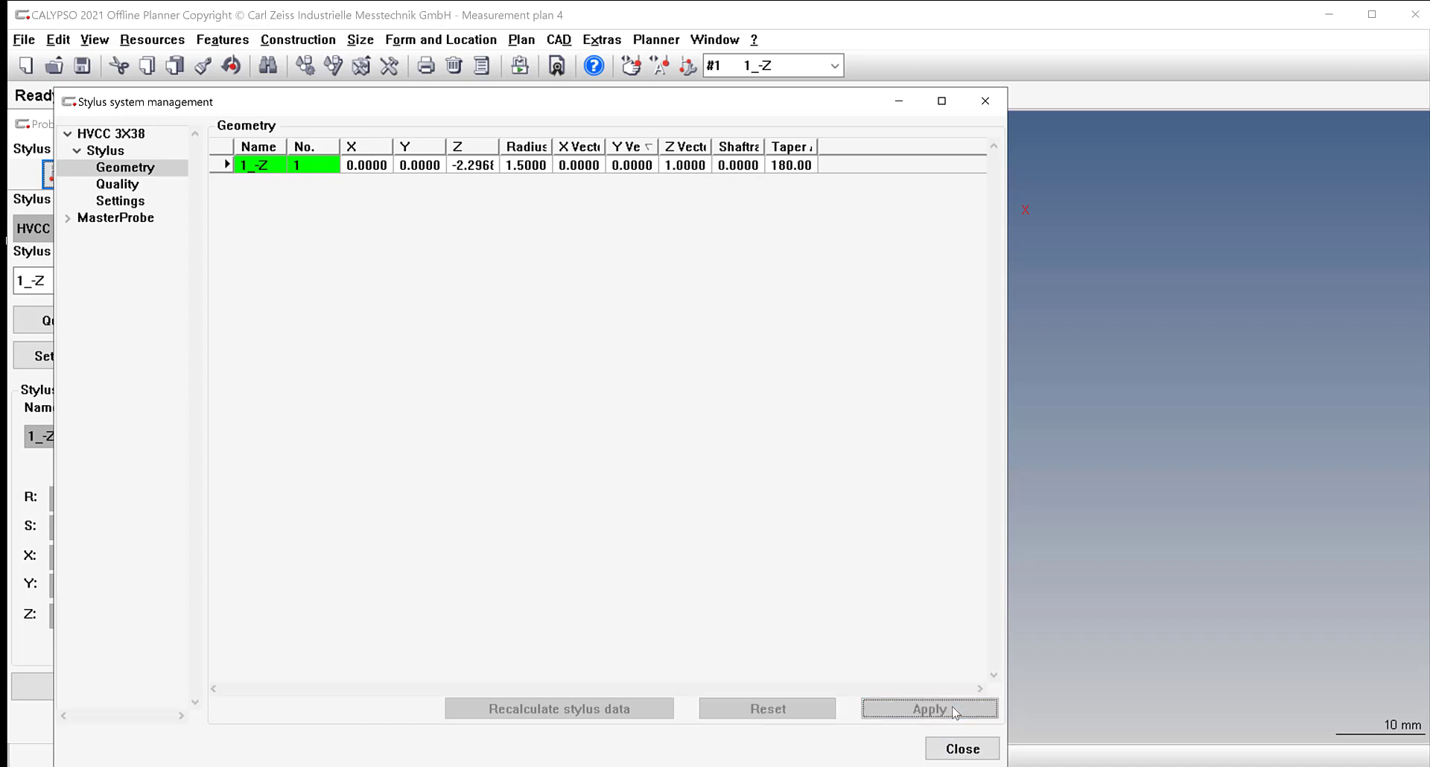
left_click(954, 749)
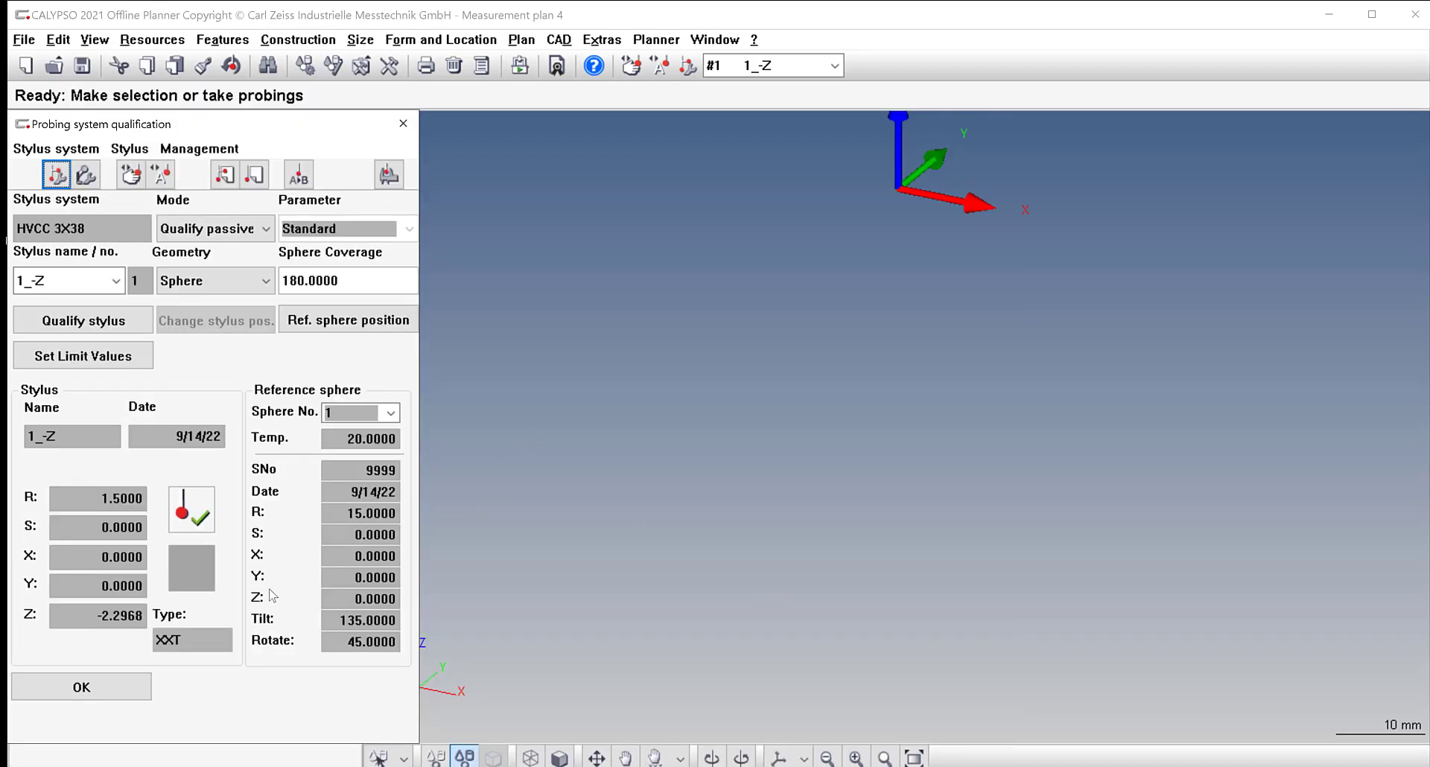
left_click(118, 692)
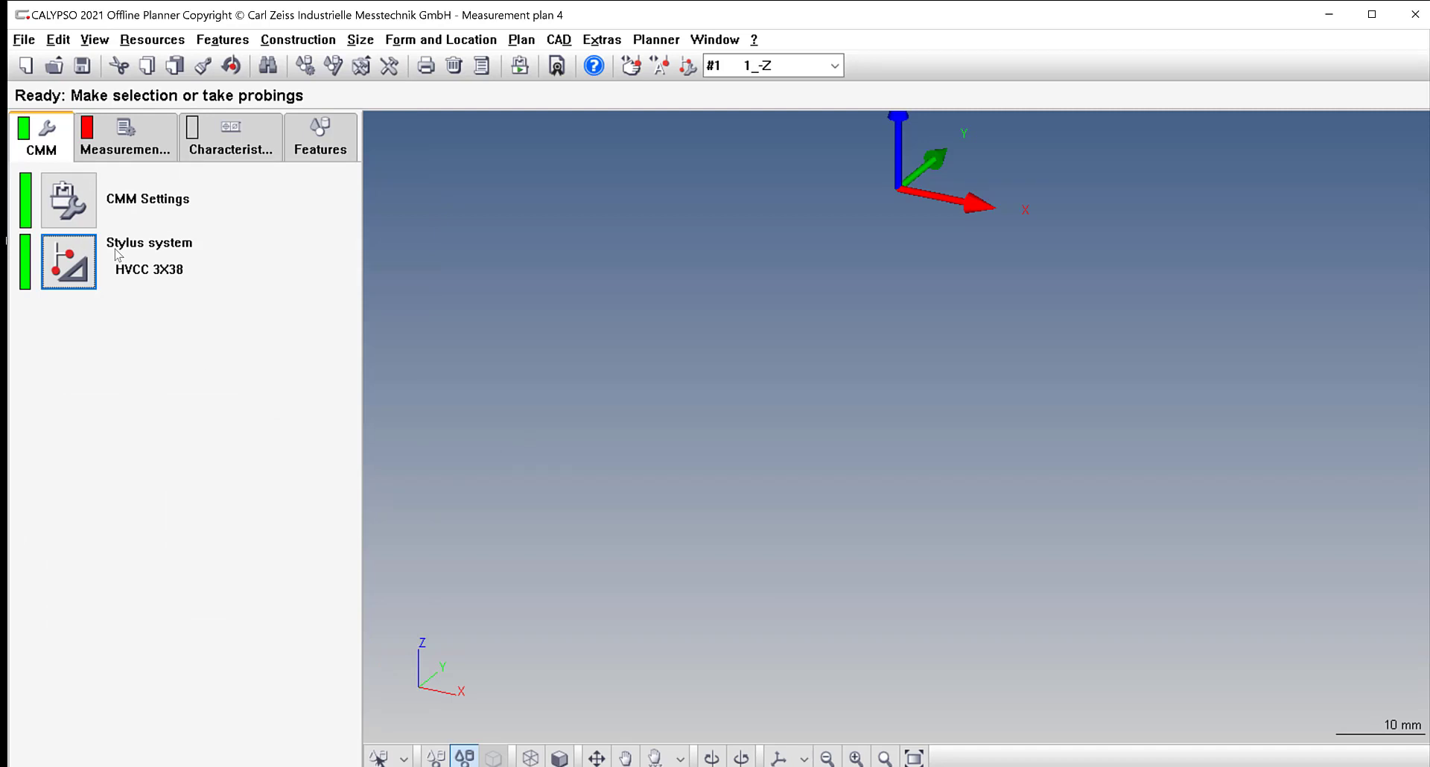
Review the geometry values of HVCC 3X38 in the stylus system management and close it.
scroll(1080, 256, "down", 3)
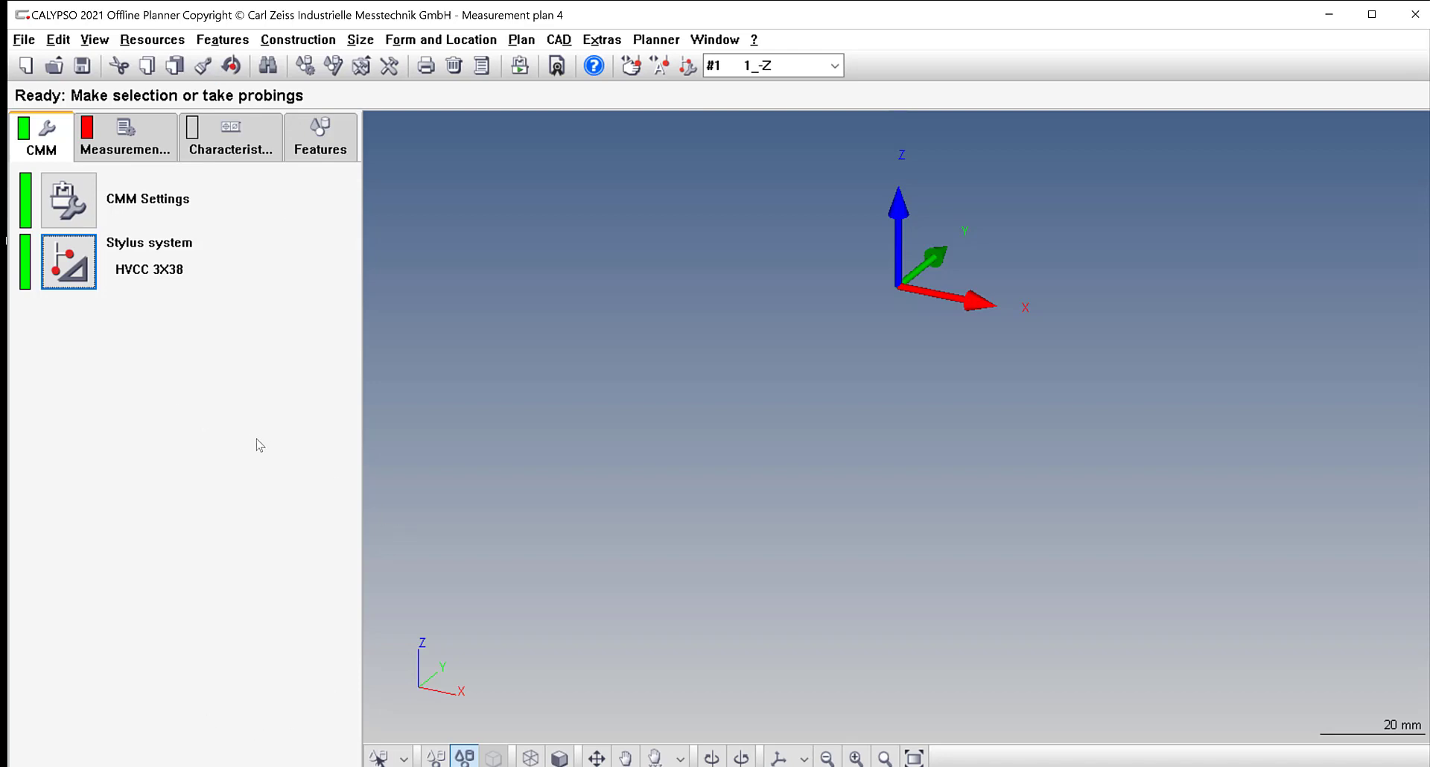
left_click(688, 65)
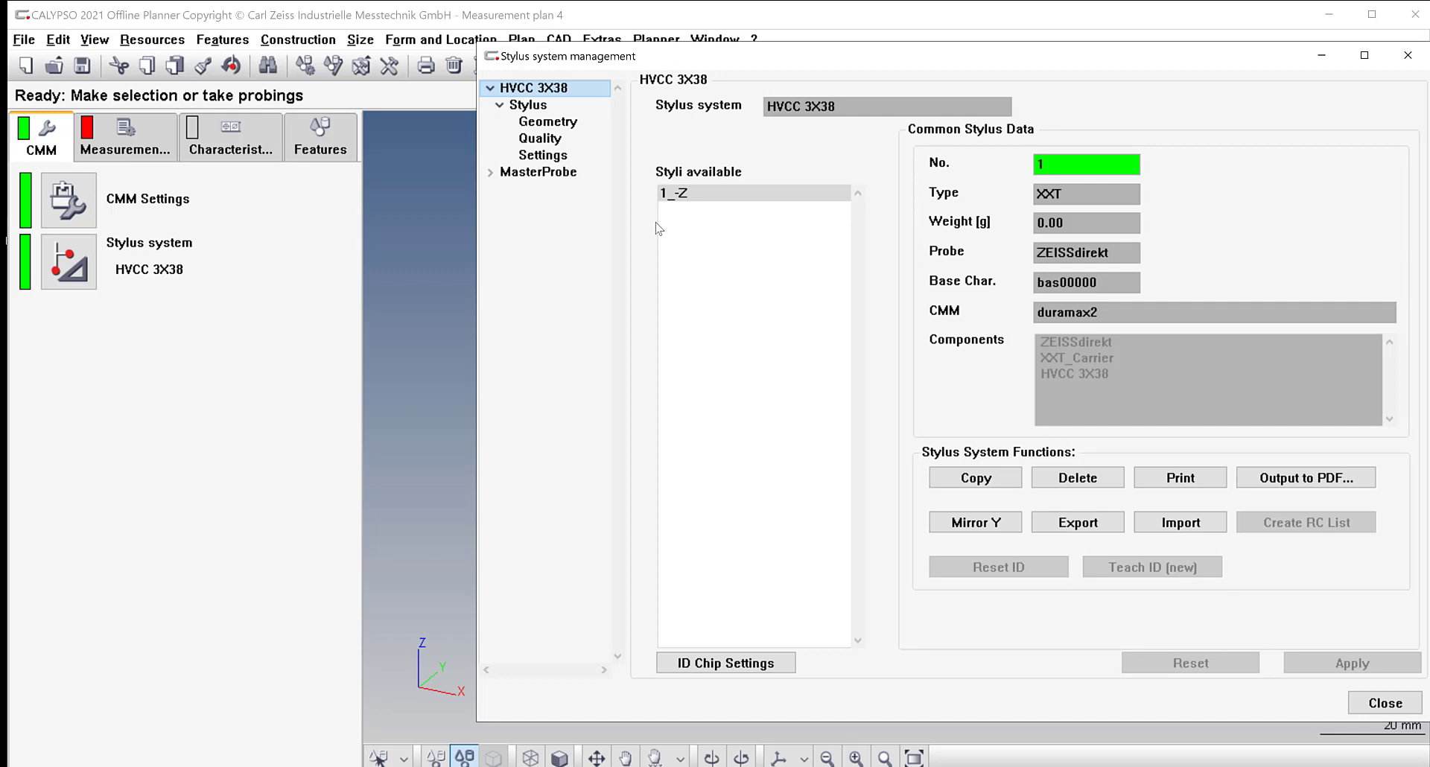
left_click(542, 123)
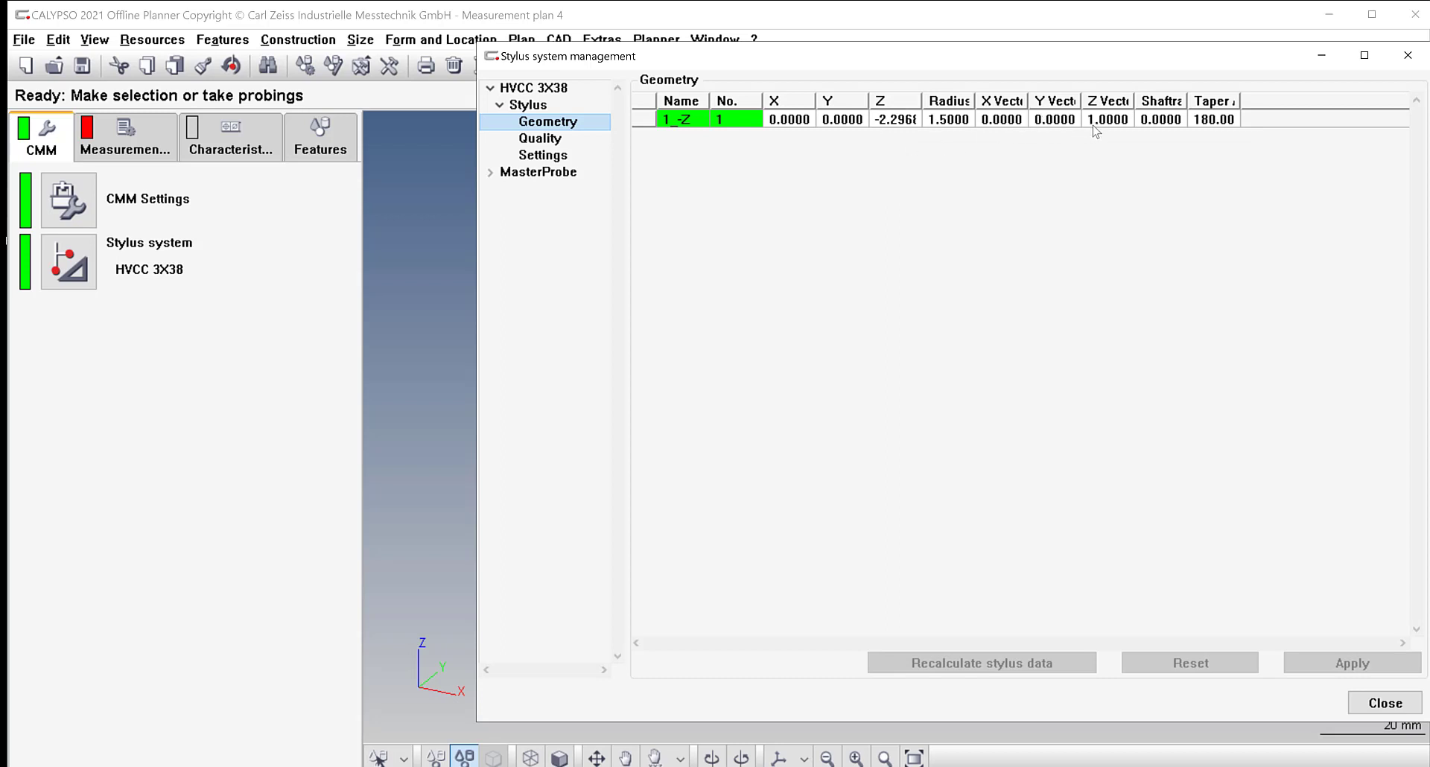
left_click(500, 106)
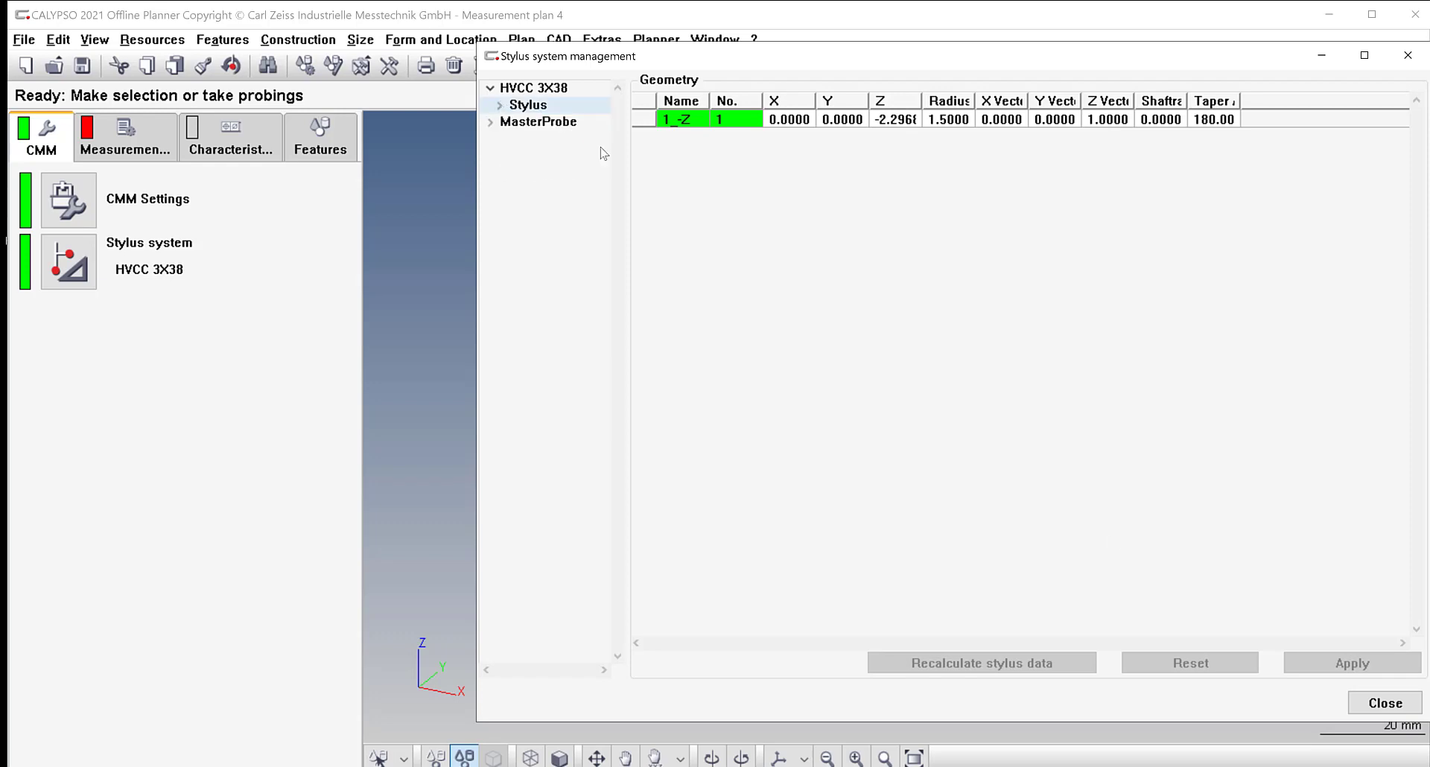
left_click(1395, 704)
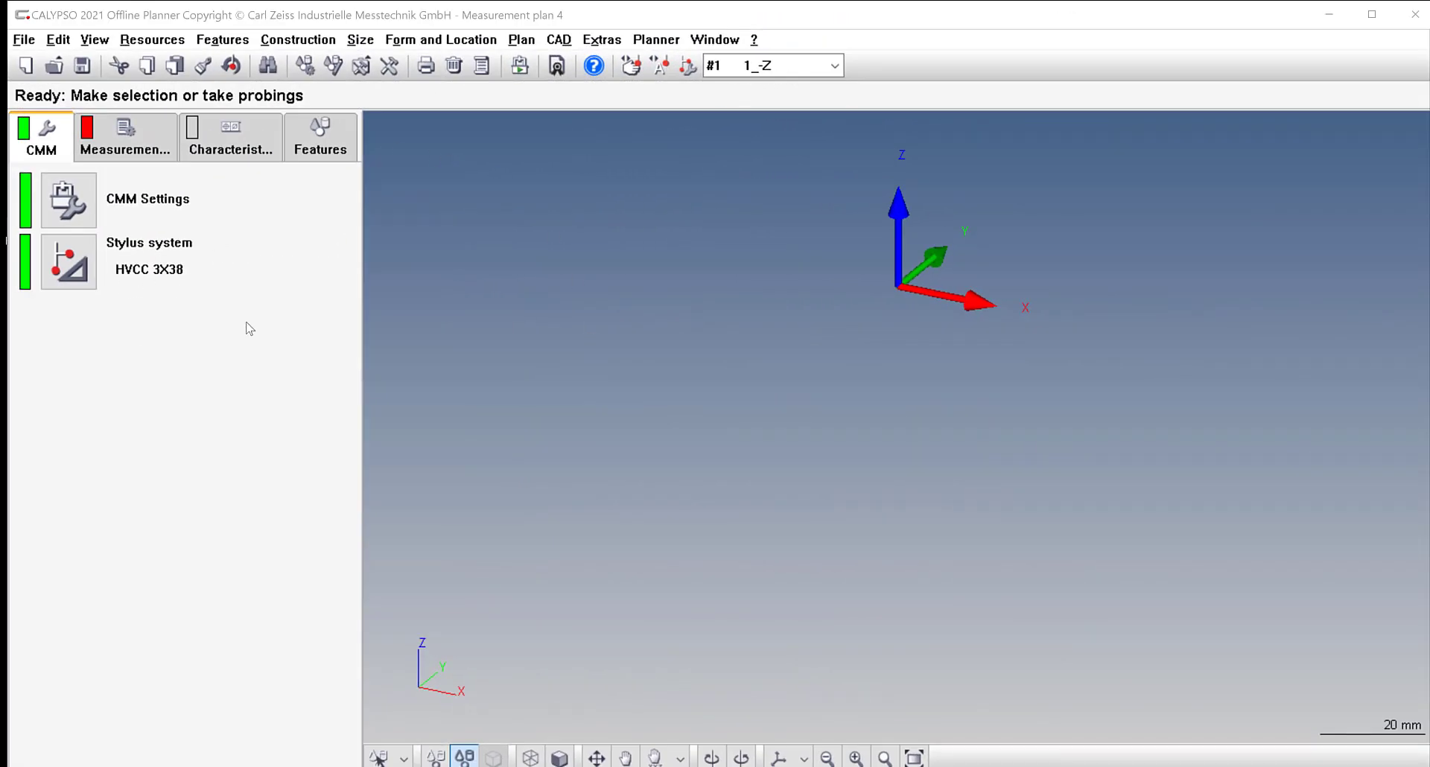
scroll(883, 276, "down", 5)
scroll(1120, 182, "up", 4)
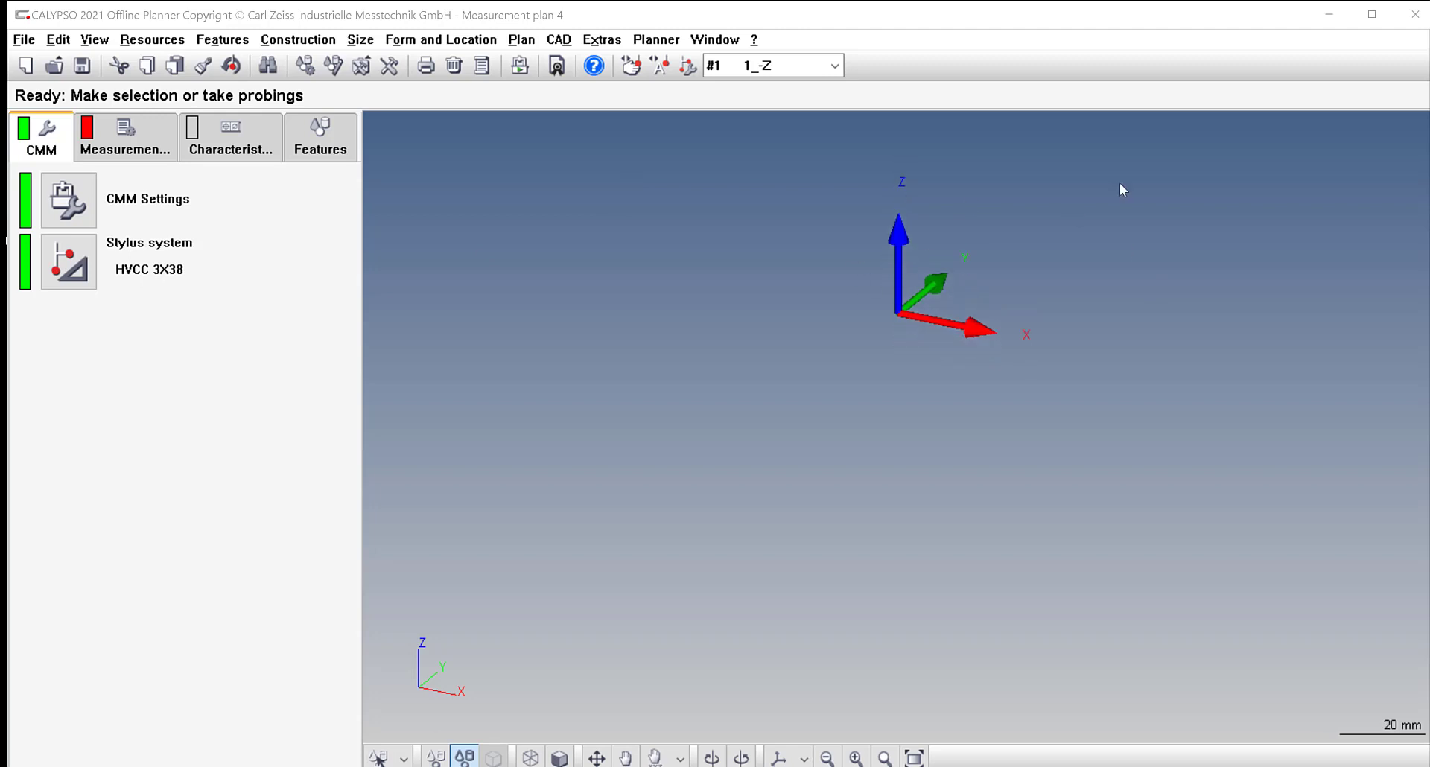
scroll(1119, 184, "down", 3)
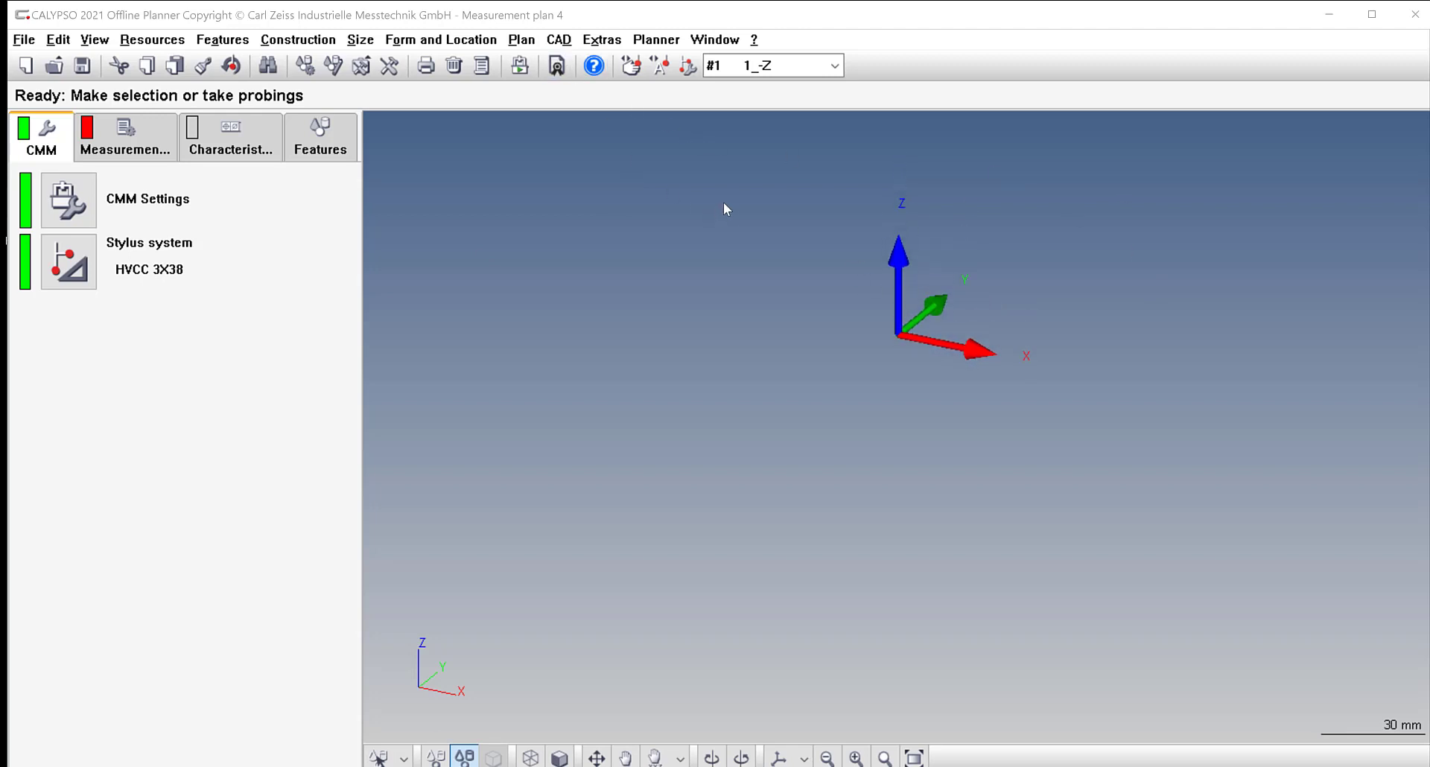
Load the STEP file Mill Part 1 from the desktop as the measurement plan's CAD model.
left_click(558, 40)
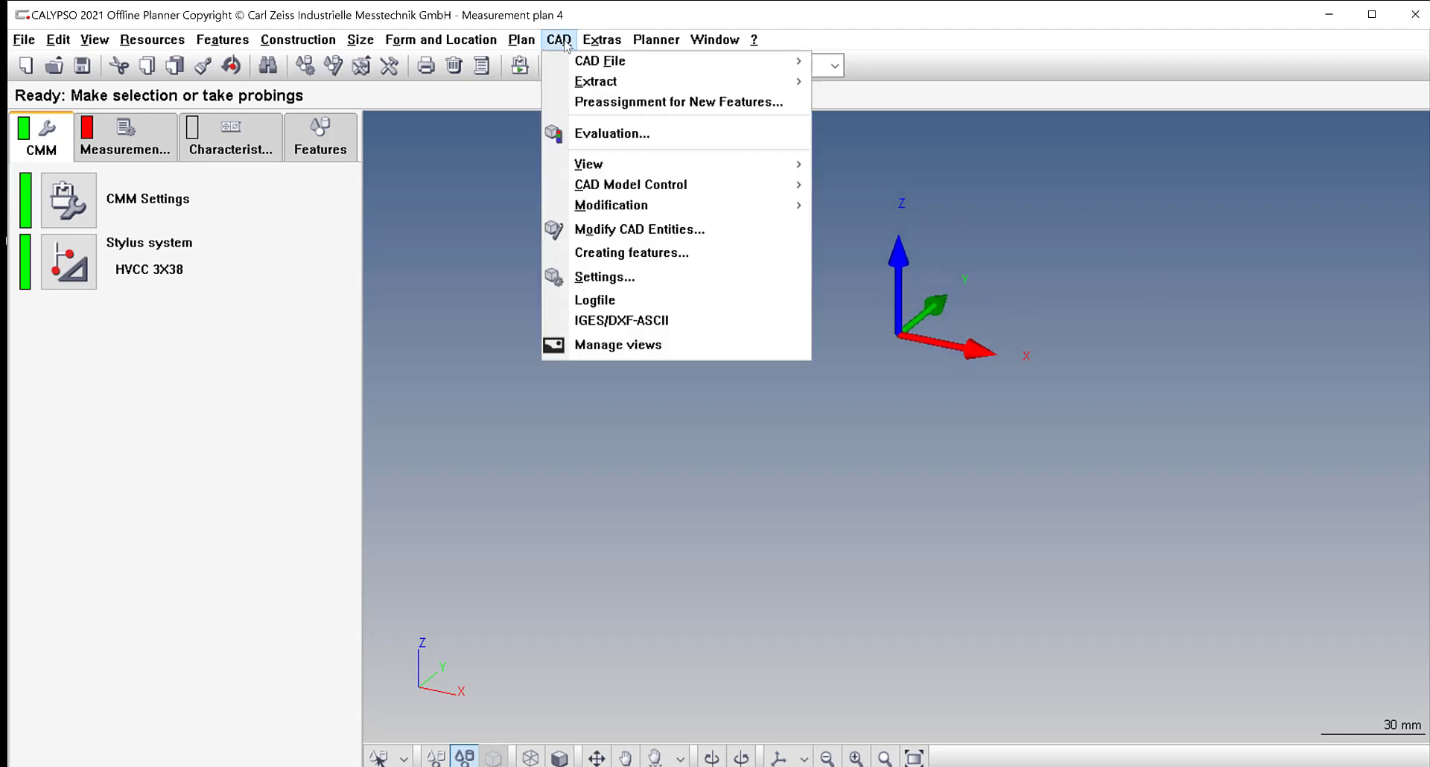
mouse_move(579, 62)
left_click(856, 62)
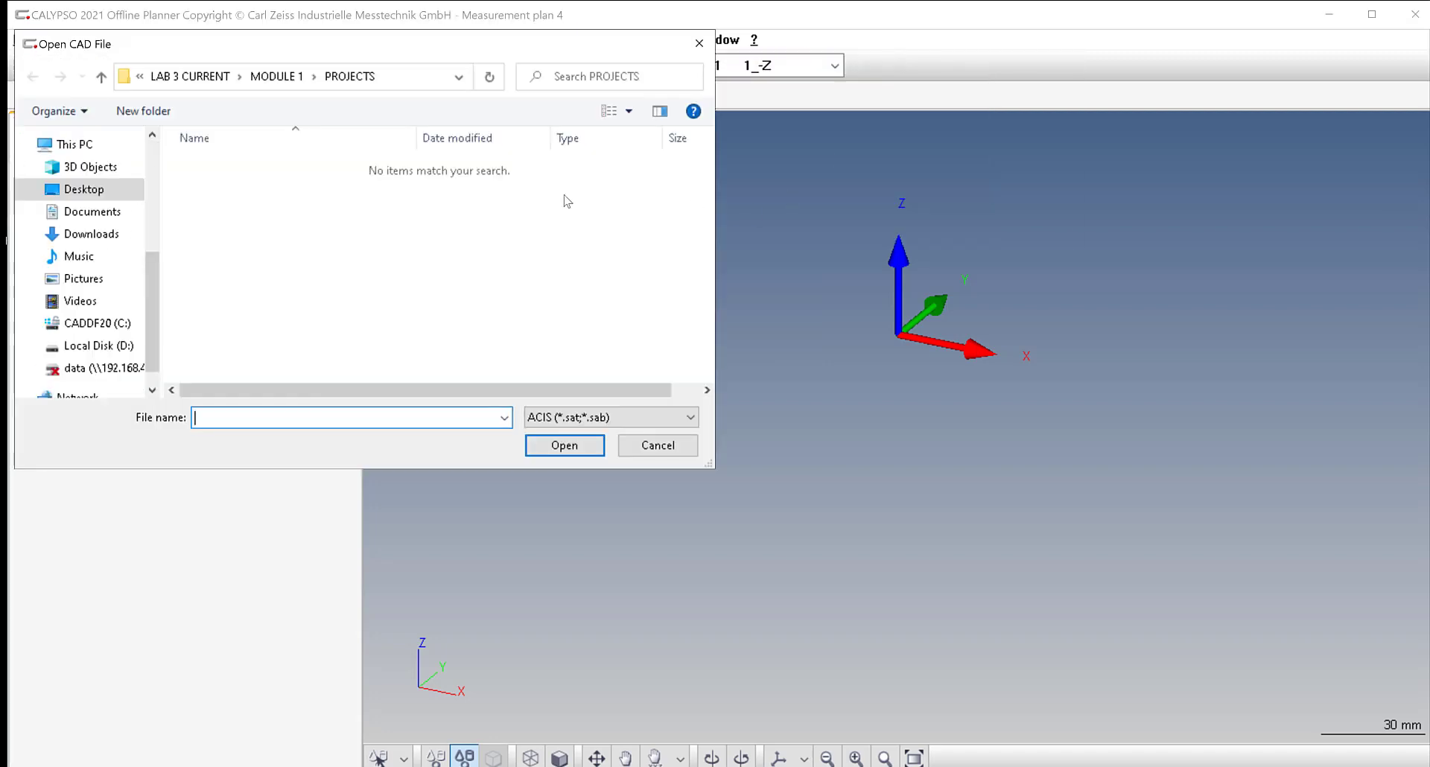
left_click(87, 191)
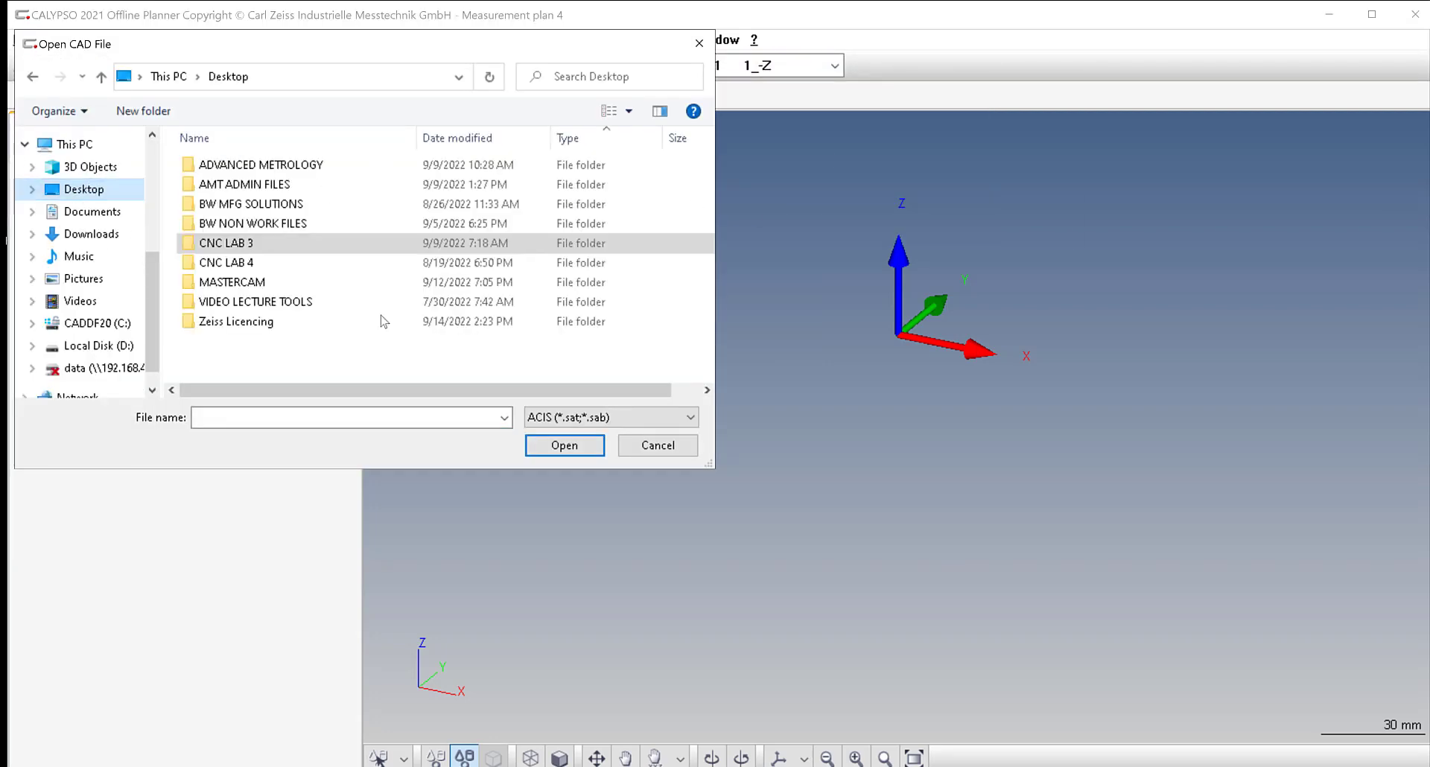
left_click(607, 417)
left_click(575, 450)
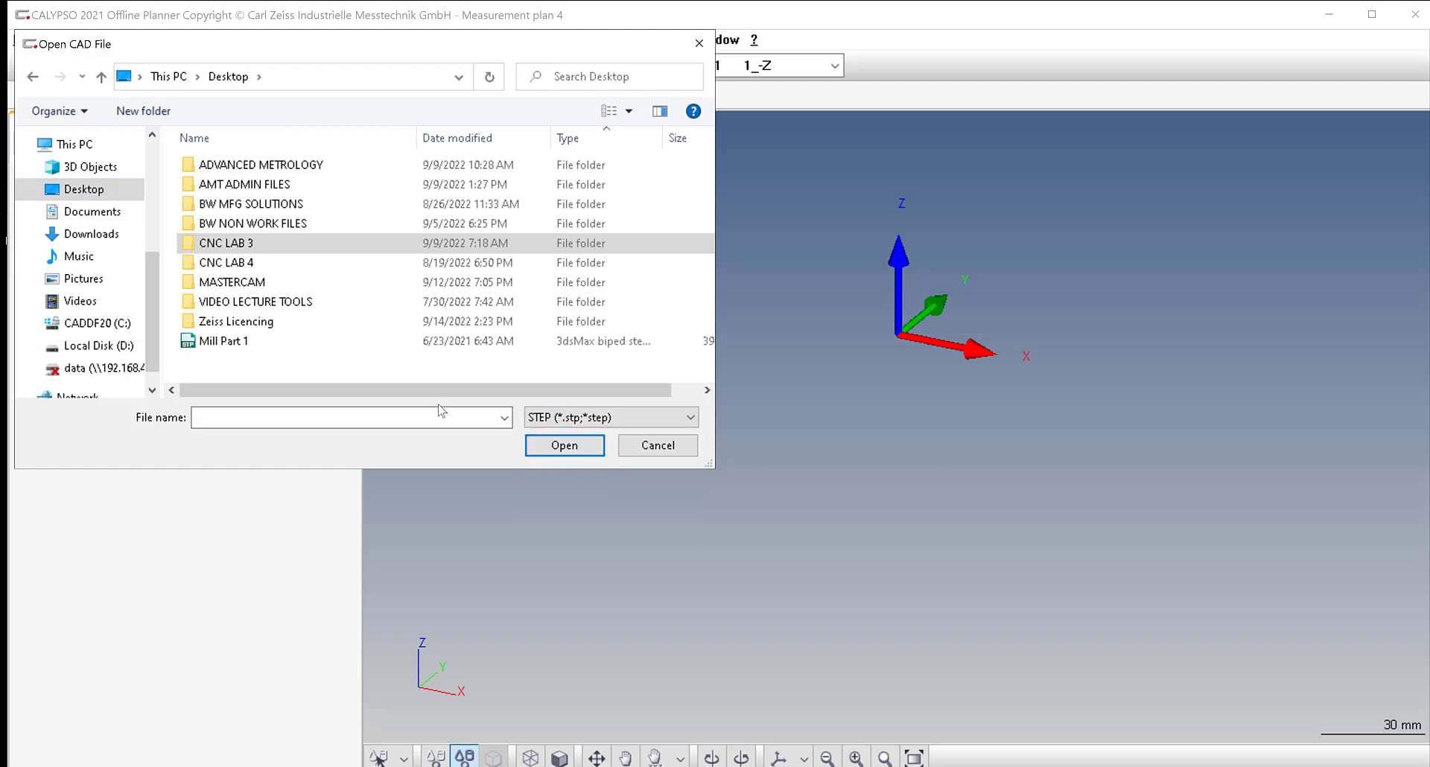
left_click(261, 341)
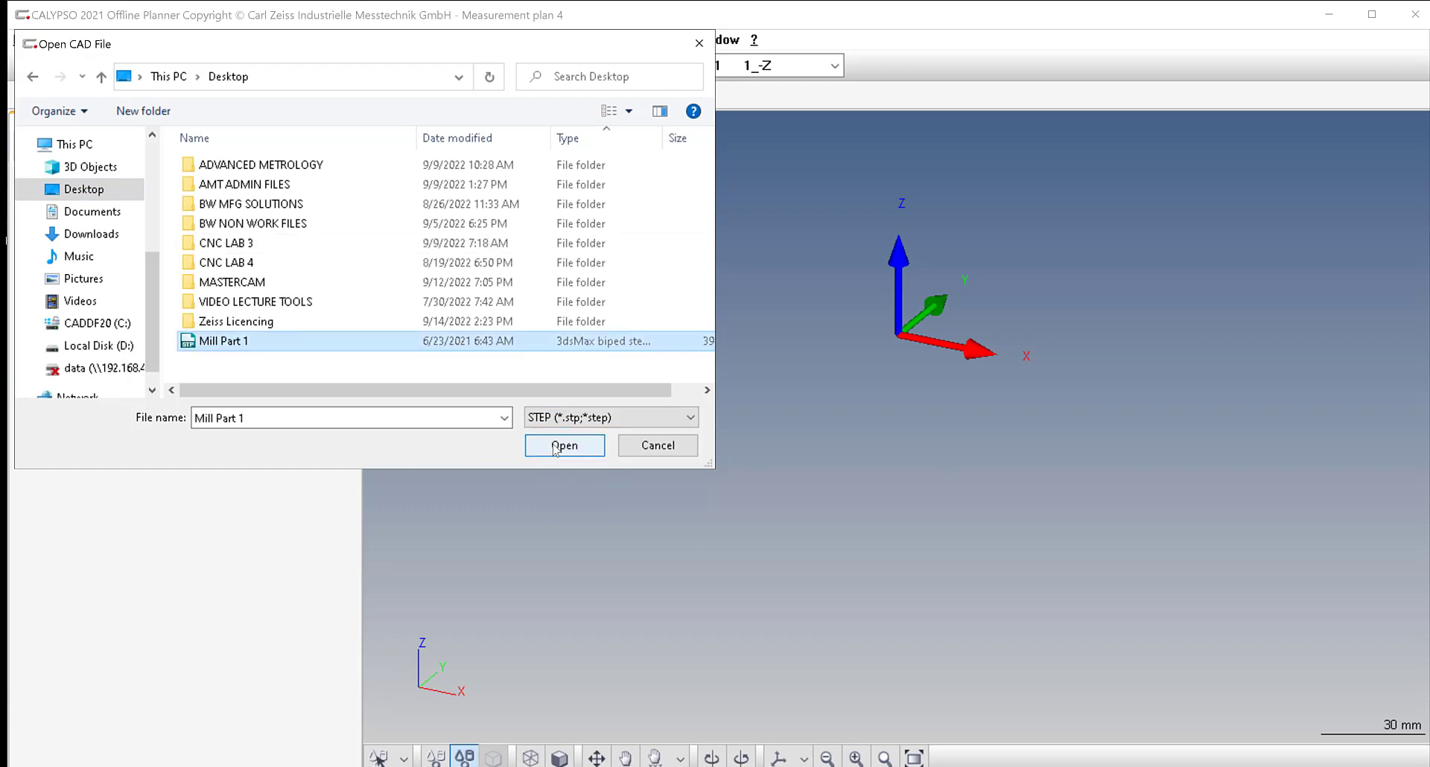
left_click(671, 418)
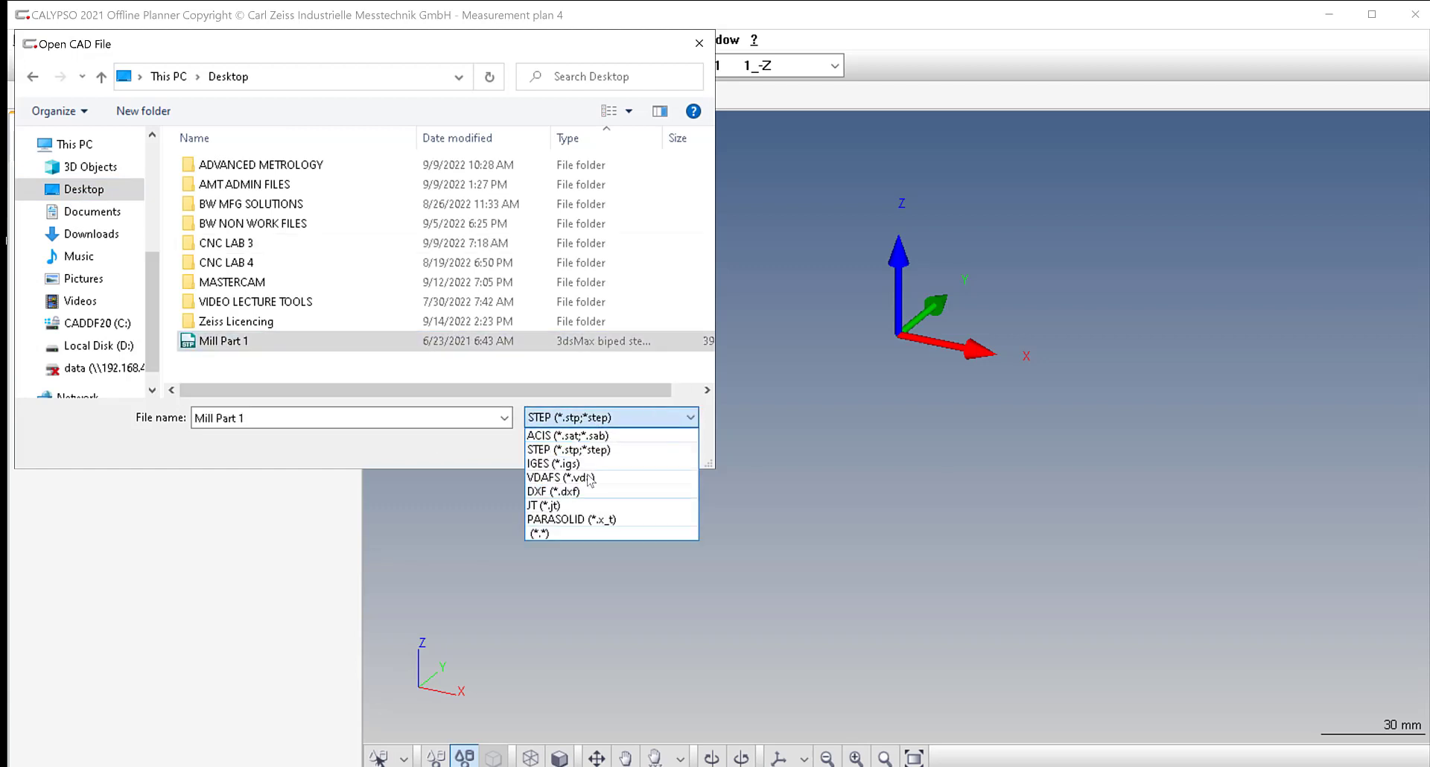
left_click(555, 451)
left_click(551, 445)
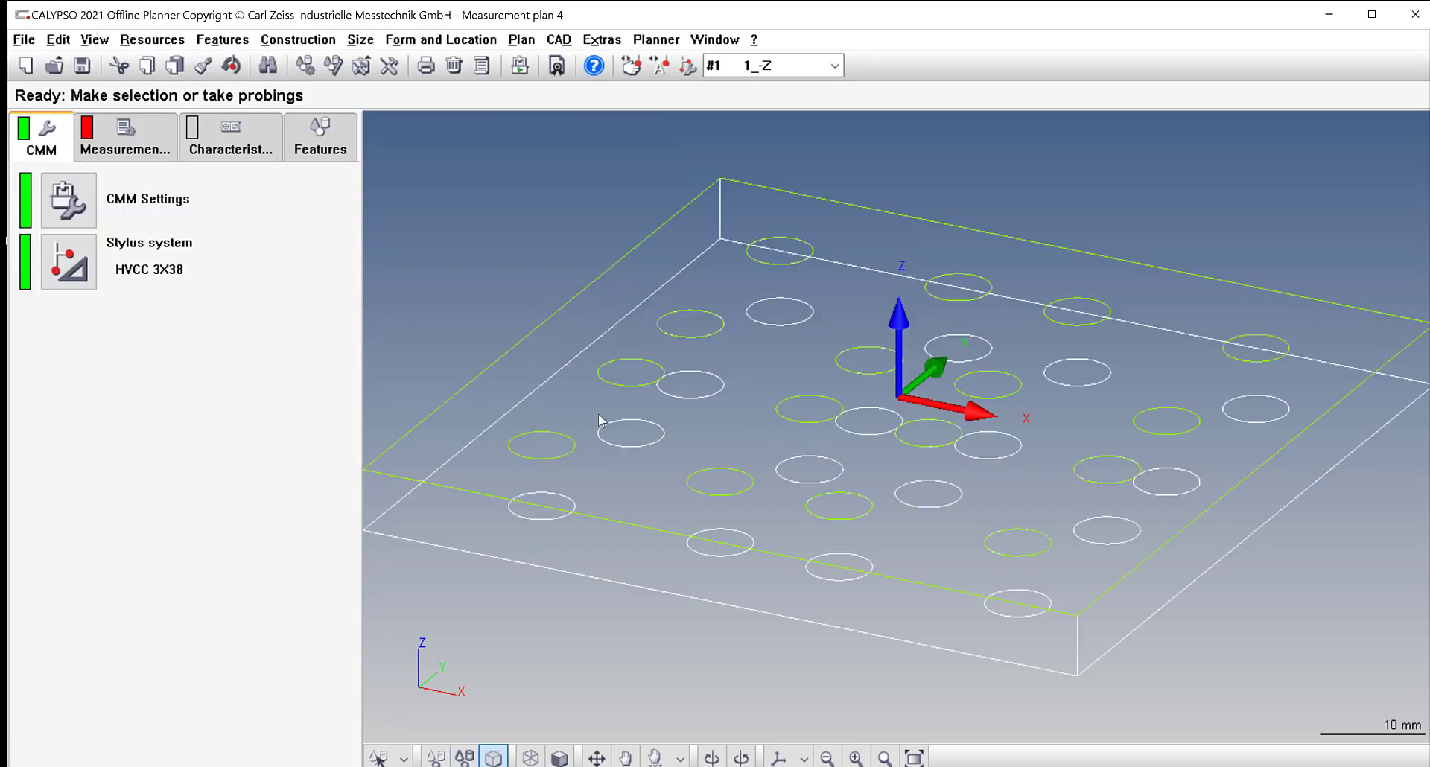
Display the plate model as a shaded solid and view its top and front faces at an angle.
left_click(558, 757)
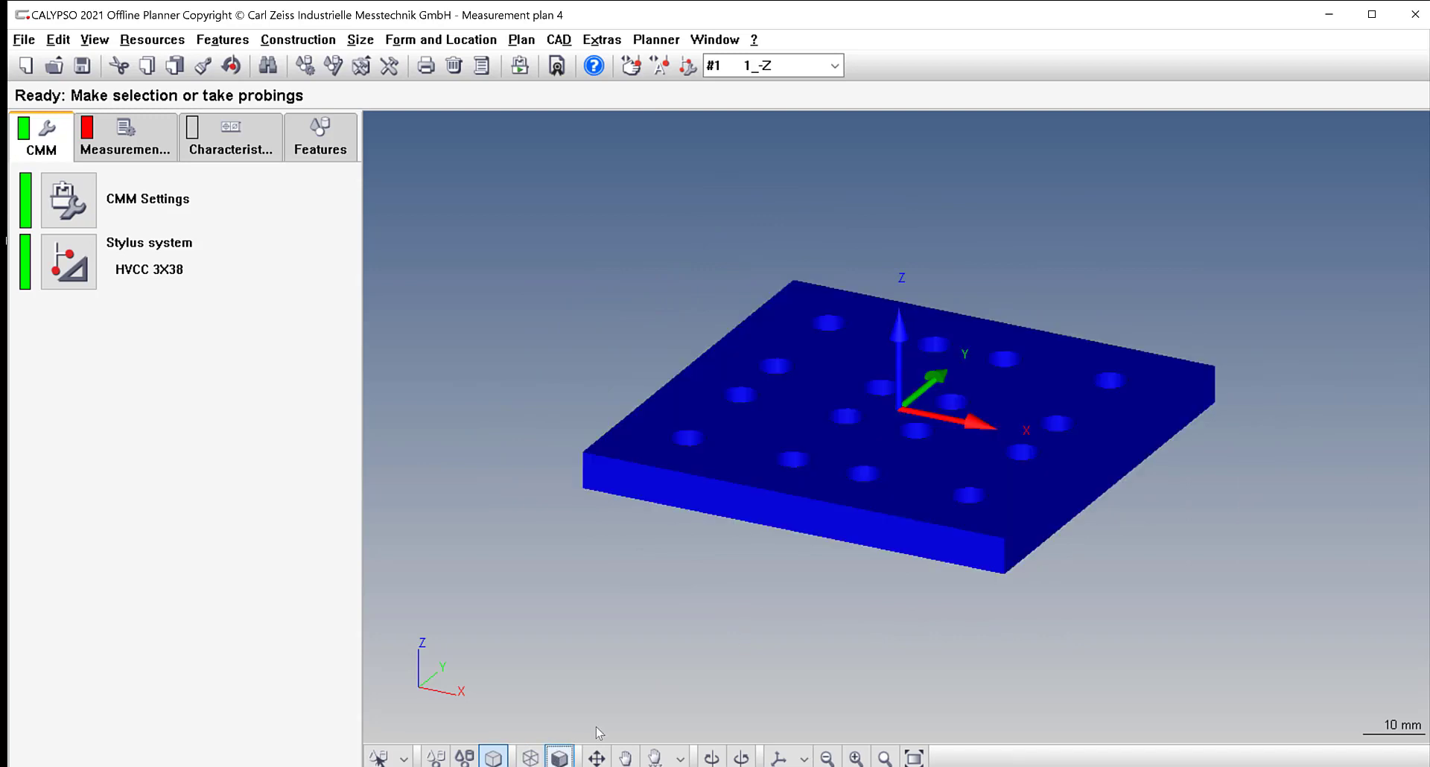
scroll(888, 464, "down", 3)
scroll(890, 452, "up", 5)
middle_click_drag(889, 449, 921, 443)
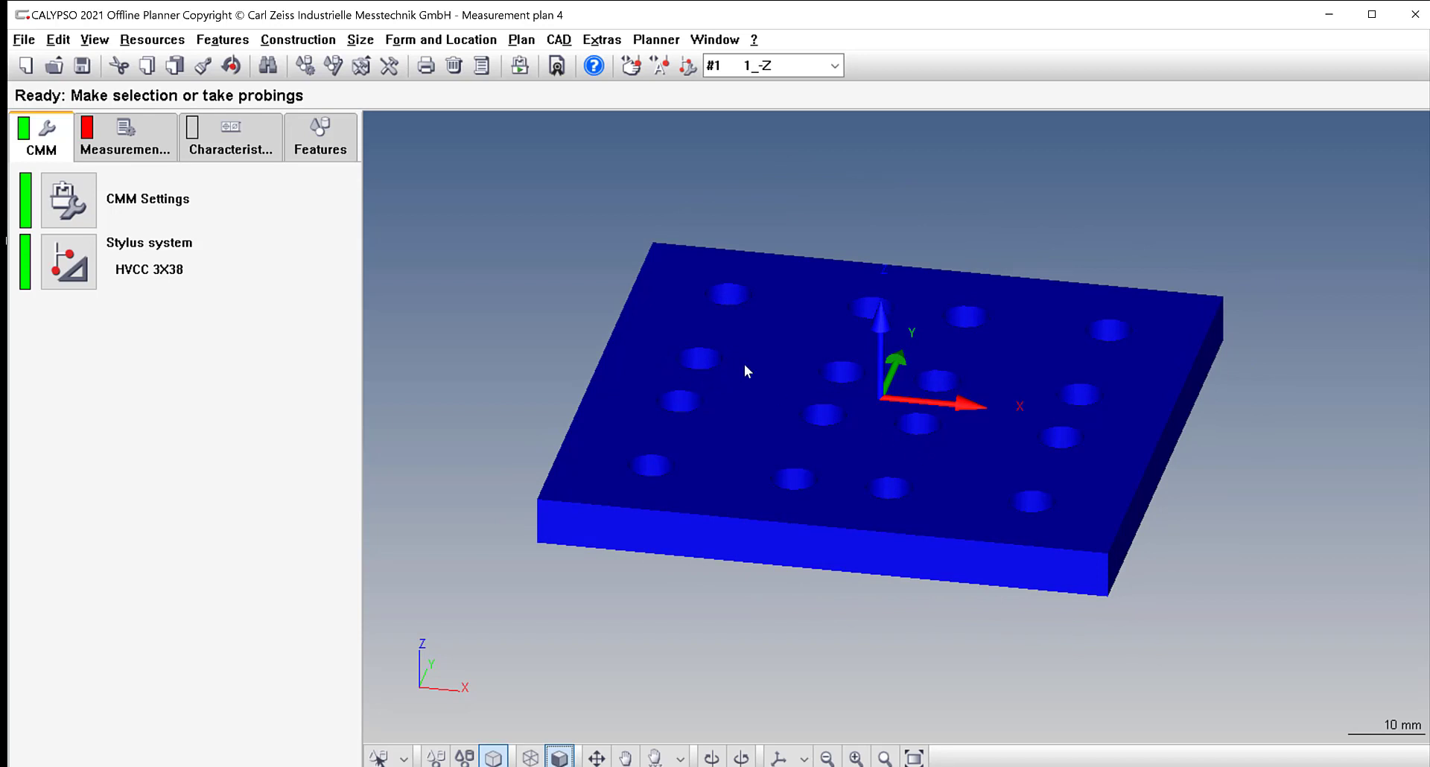
scroll(744, 365, "down", 2)
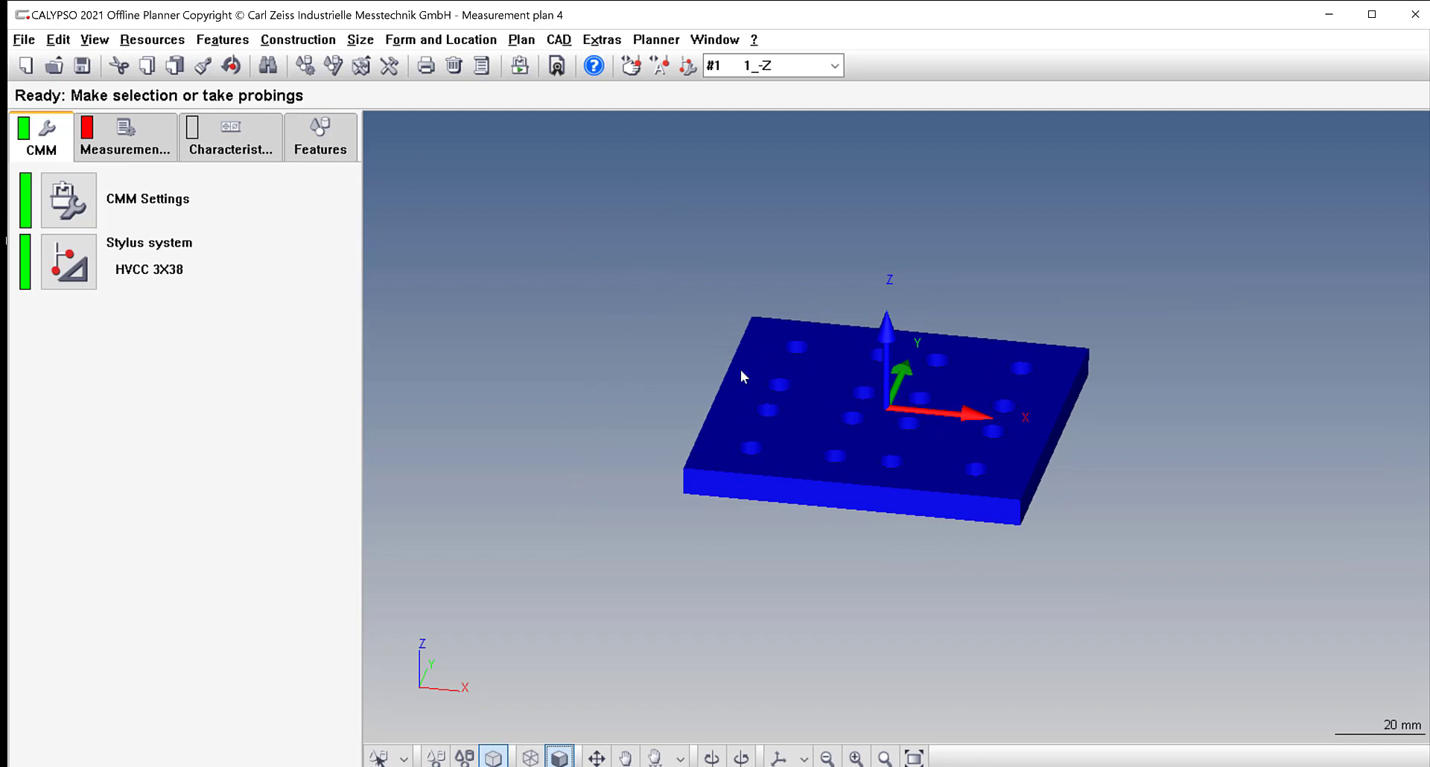
Examine the color and geometry options in the CAD settings, keep the part color white, and close the settings.
left_click(556, 41)
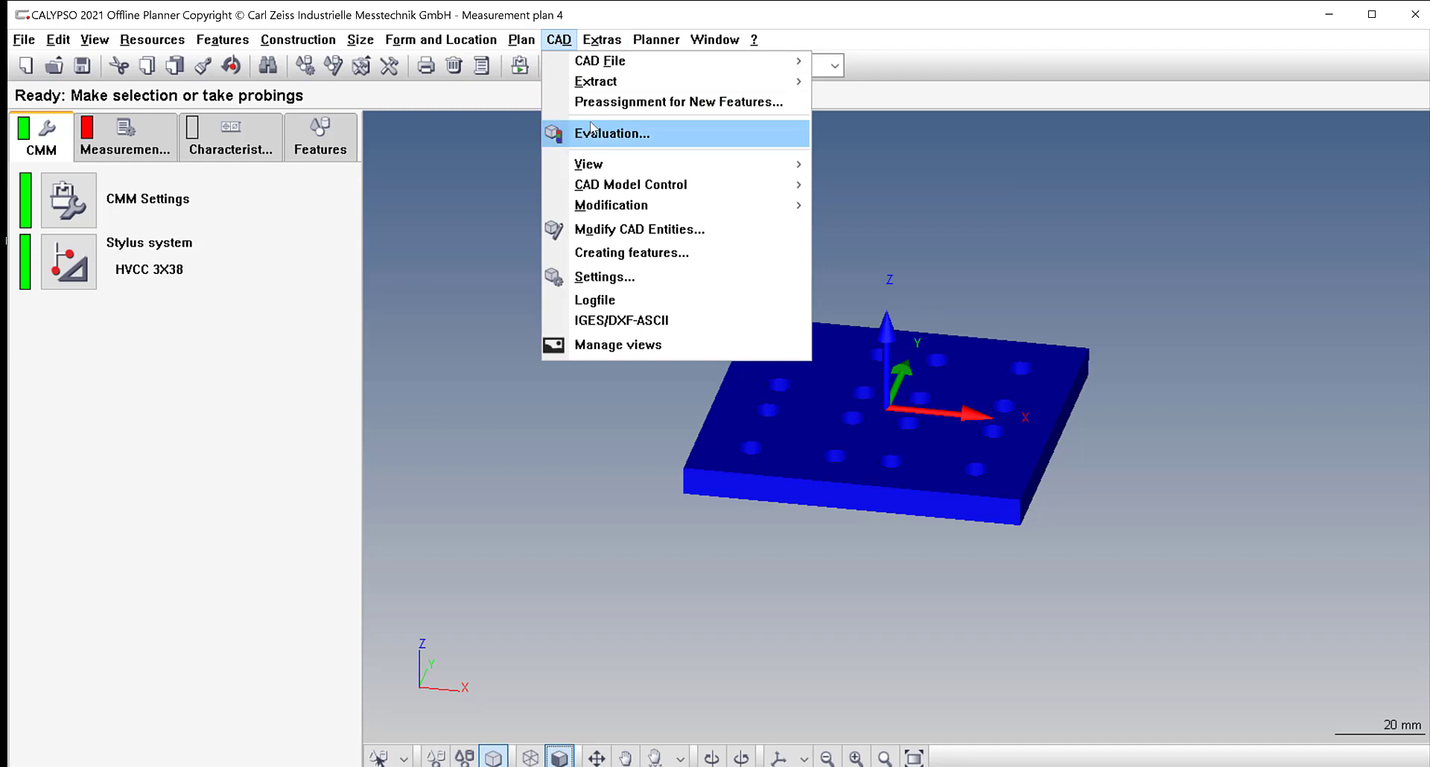
mouse_move(656, 39)
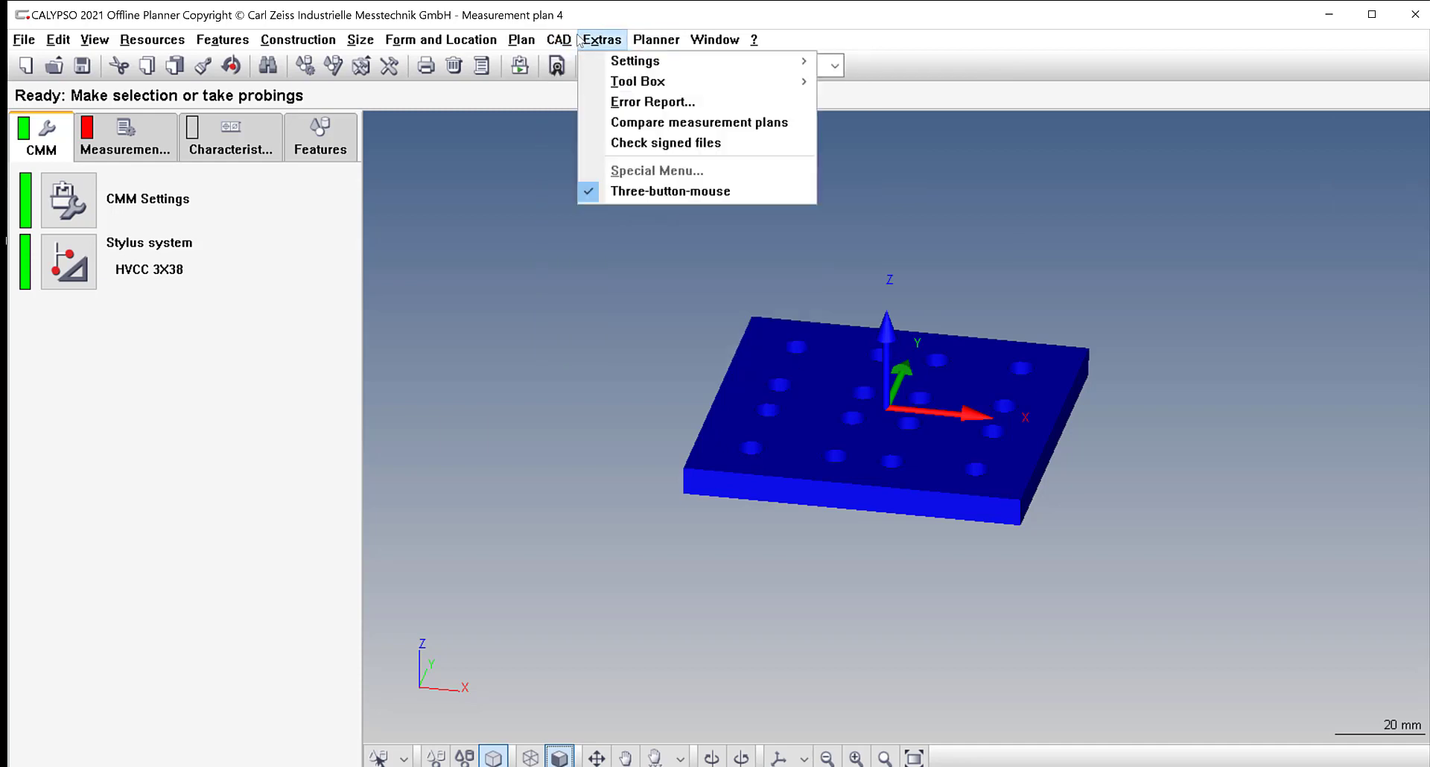
mouse_move(745, 61)
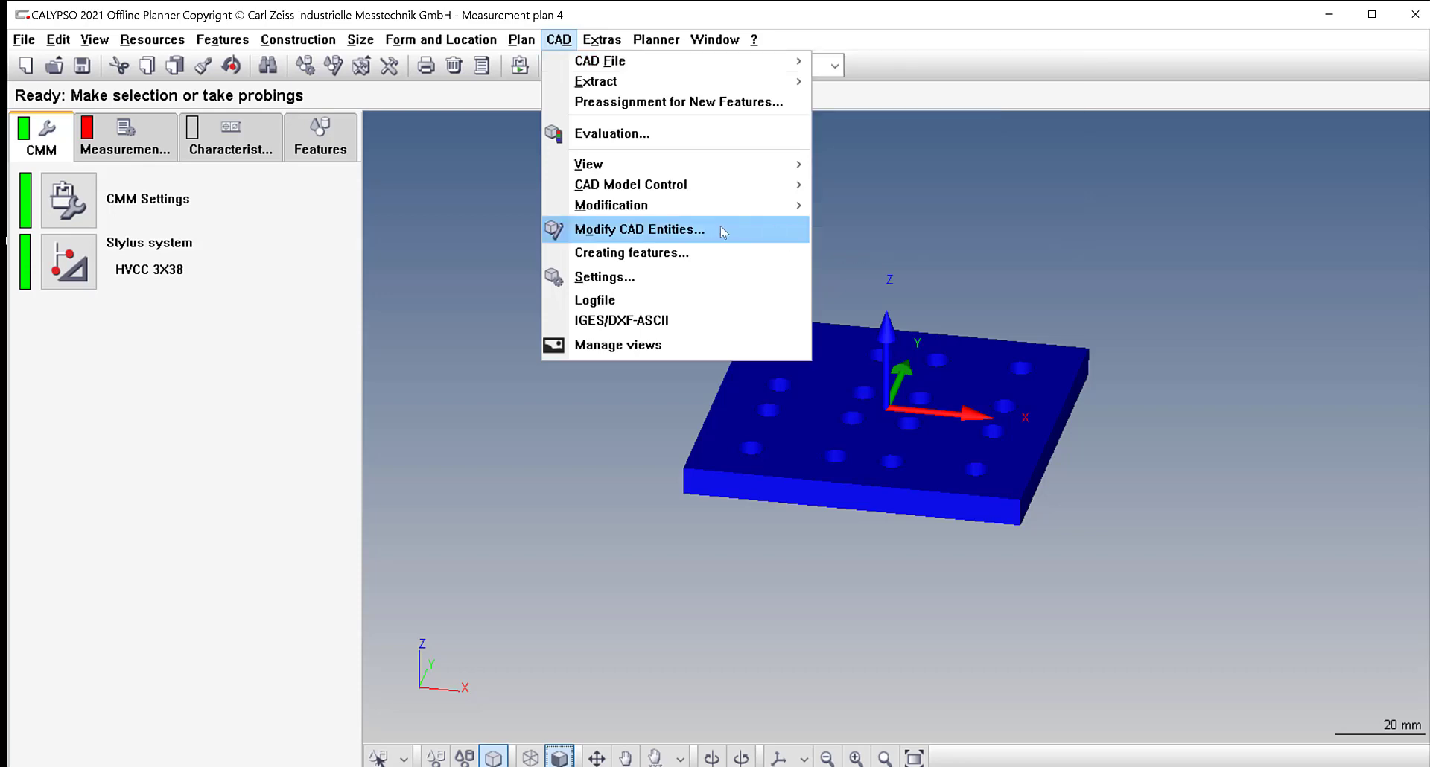
mouse_move(717, 208)
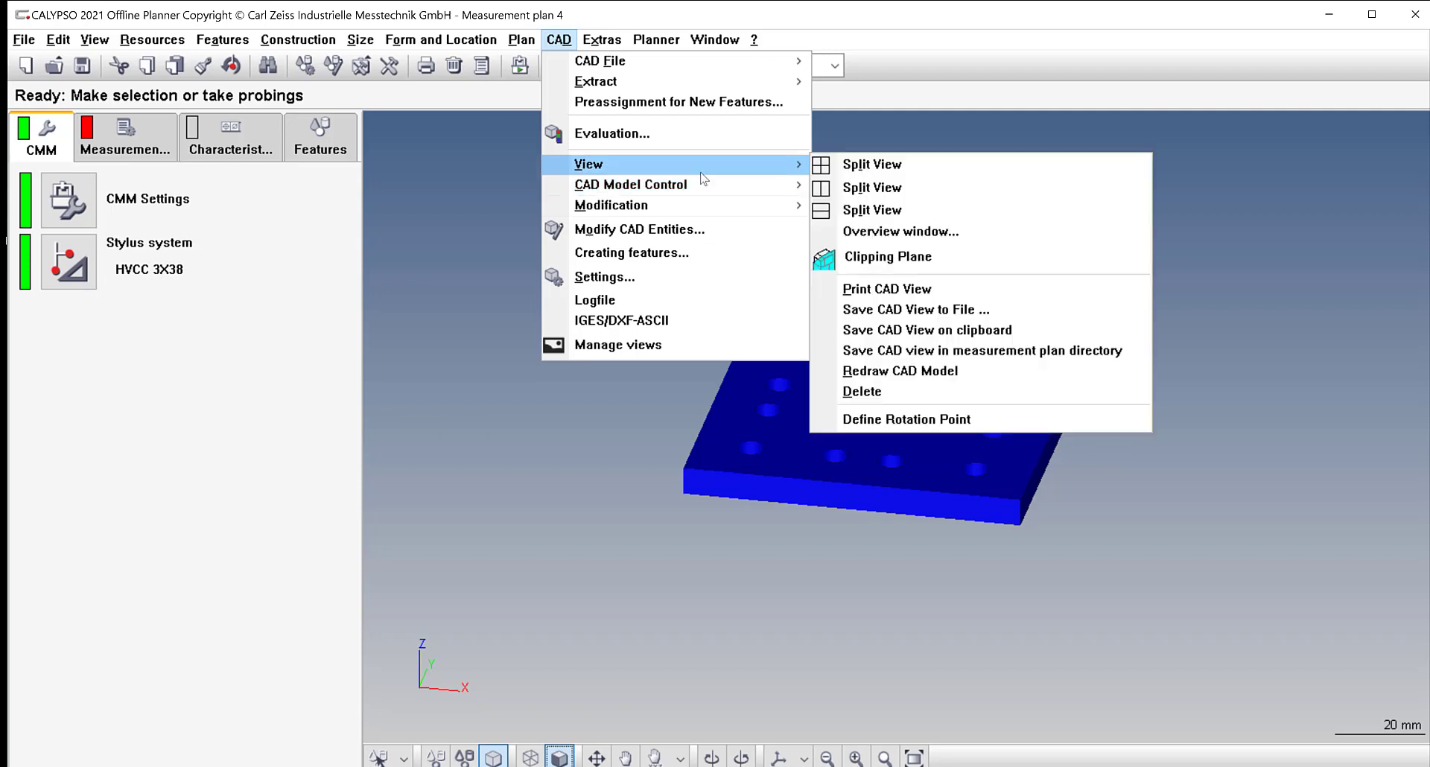
left_click(663, 281)
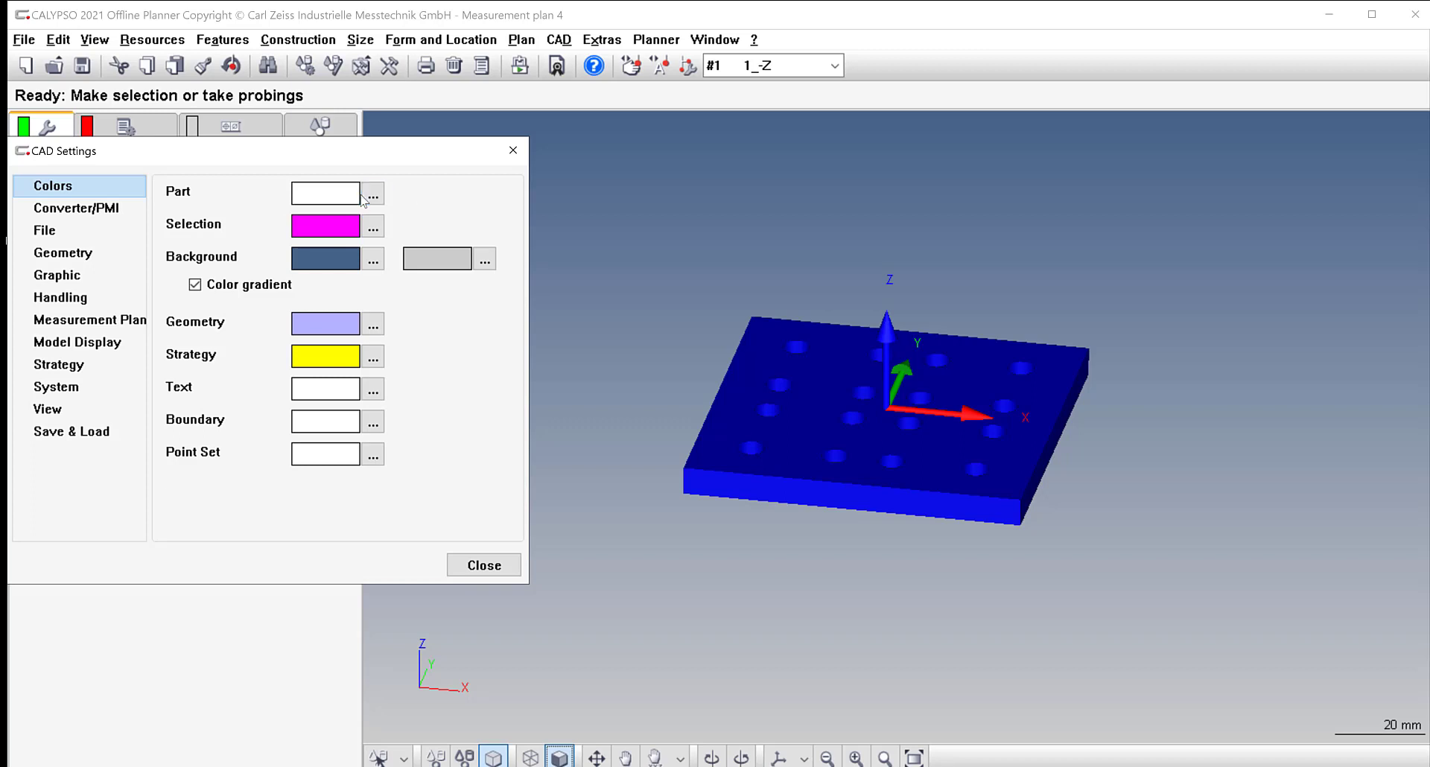
left_click(374, 194)
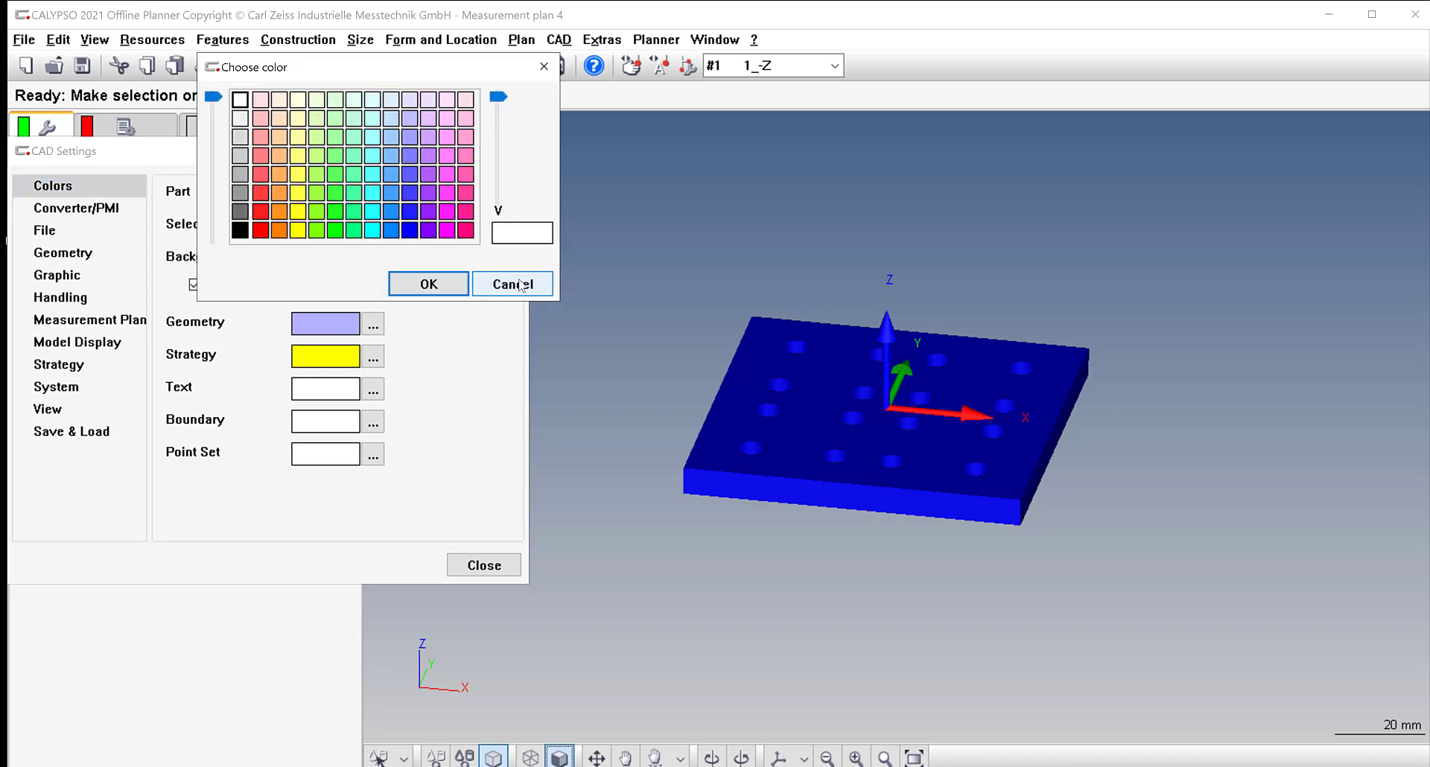
left_click(428, 284)
left_click(61, 253)
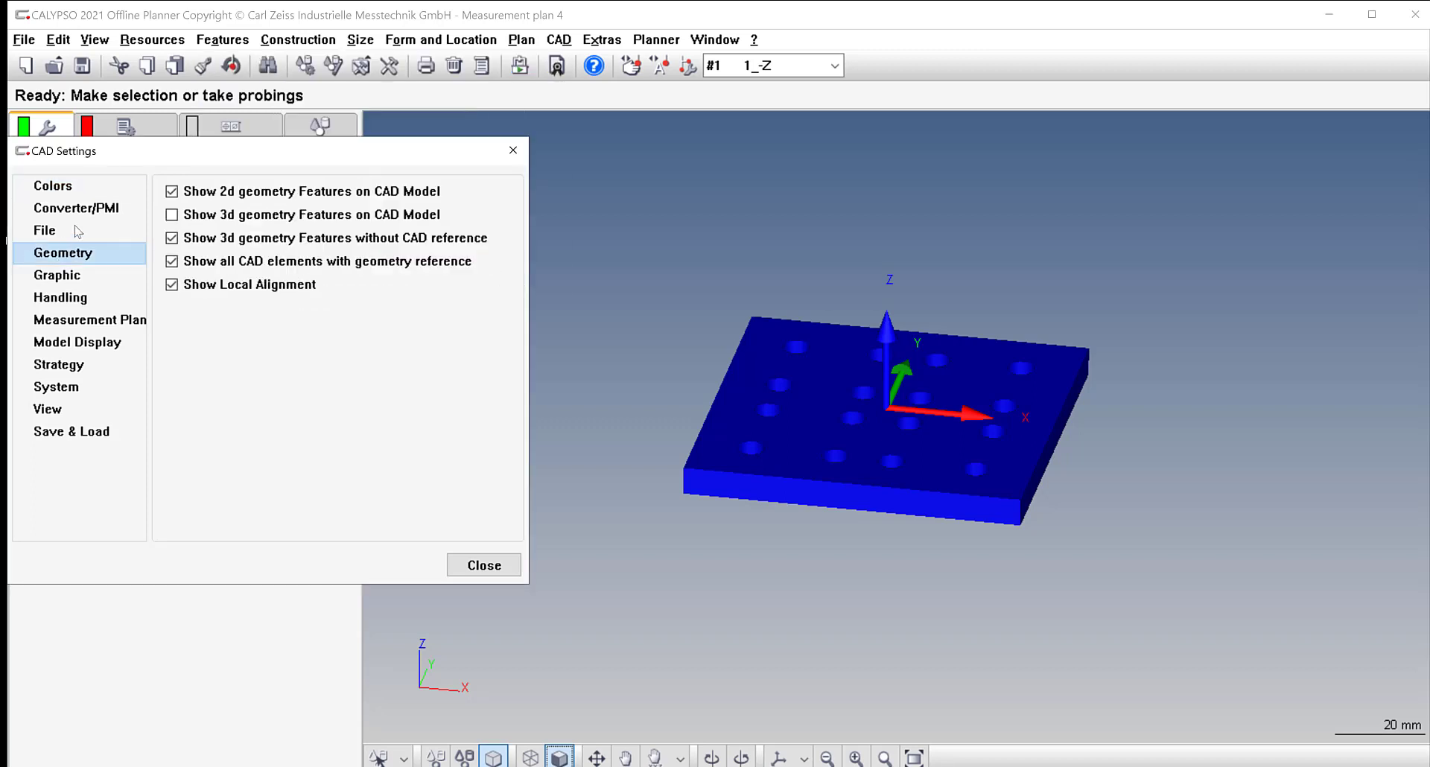
left_click(70, 185)
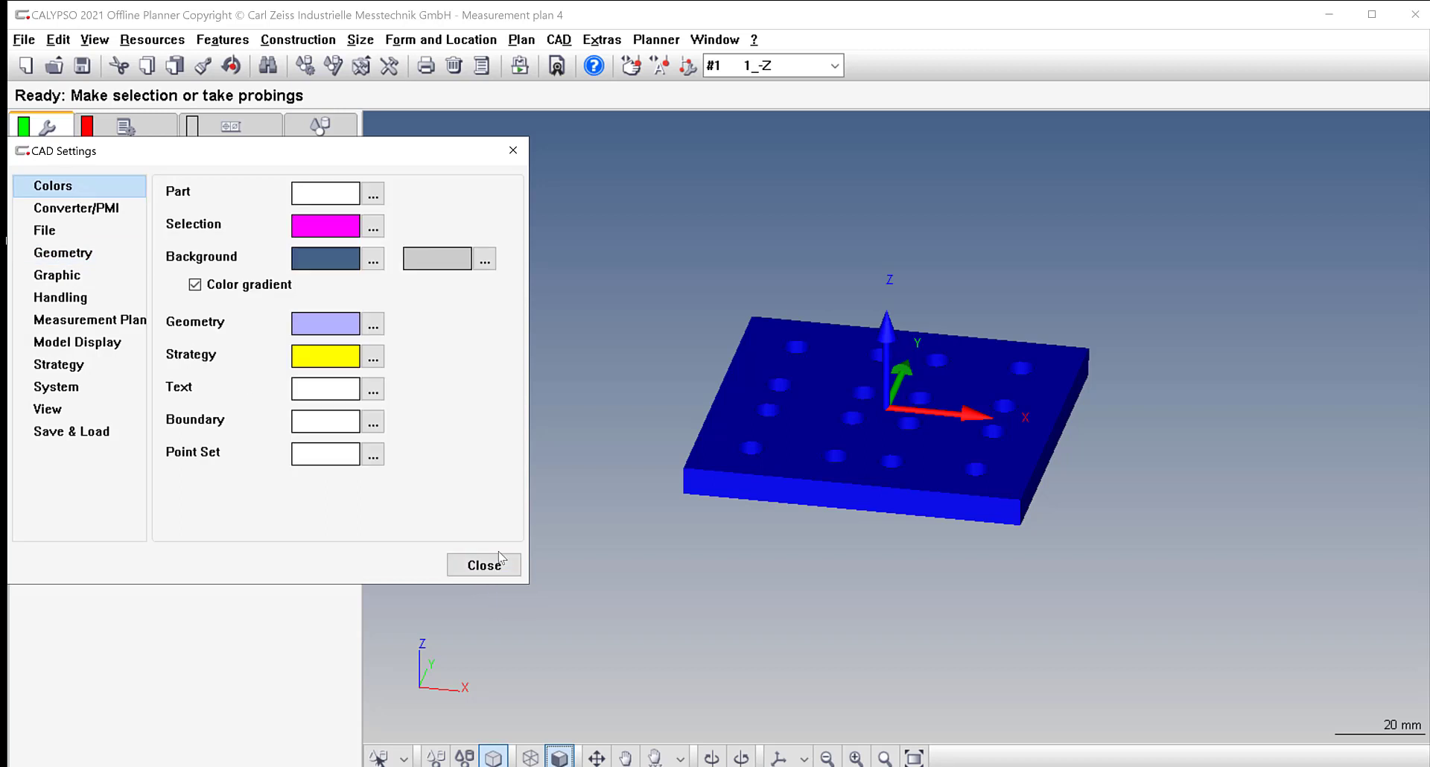
left_click(485, 565)
middle_click_drag(738, 458, 934, 505)
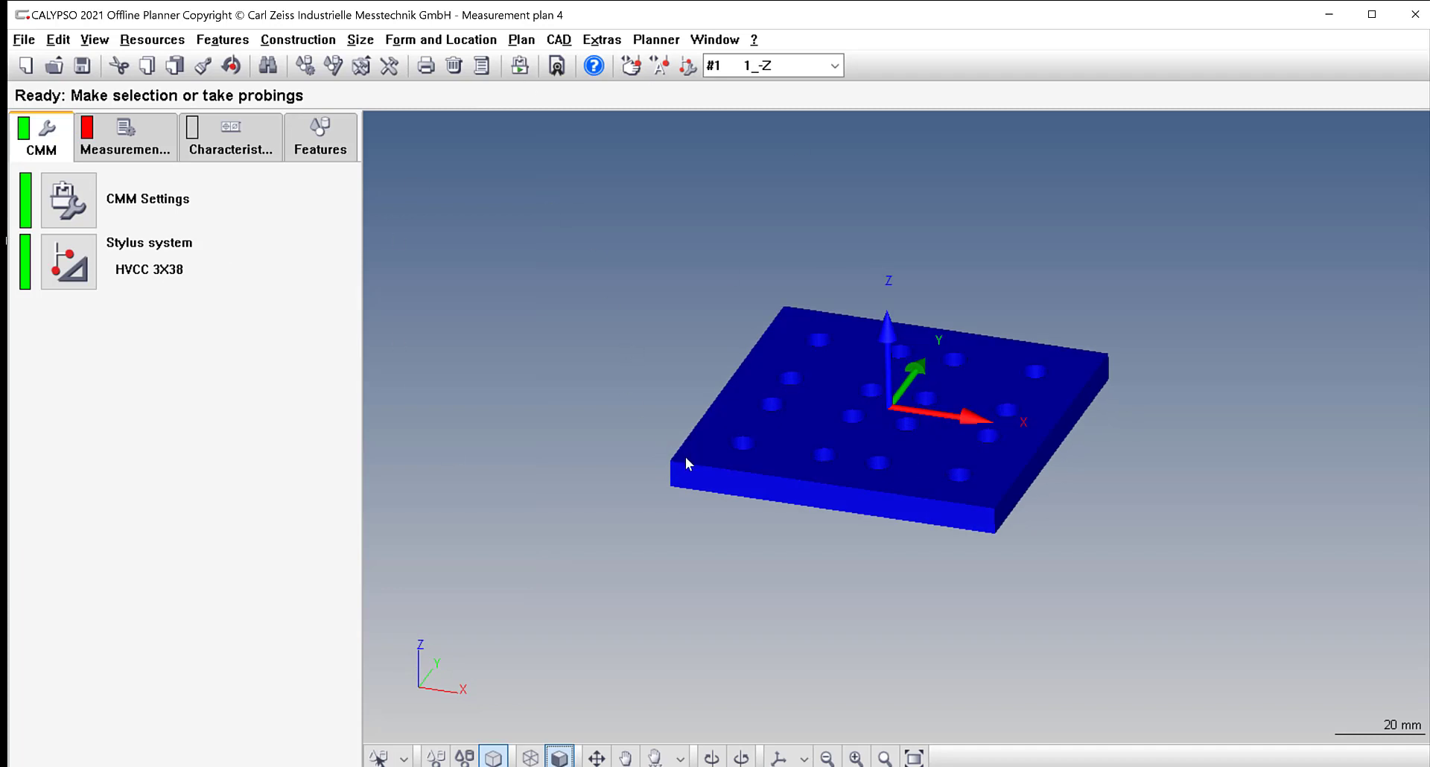
mouse_move(686, 457)
middle_mouse_down()
mouse_move(680, 425)
mouse_move(696, 448)
mouse_move(712, 431)
mouse_move(686, 450)
middle_mouse_up()
mouse_move(1009, 463)
middle_mouse_down()
mouse_move(999, 470)
mouse_move(1021, 457)
mouse_move(1005, 461)
middle_mouse_up()
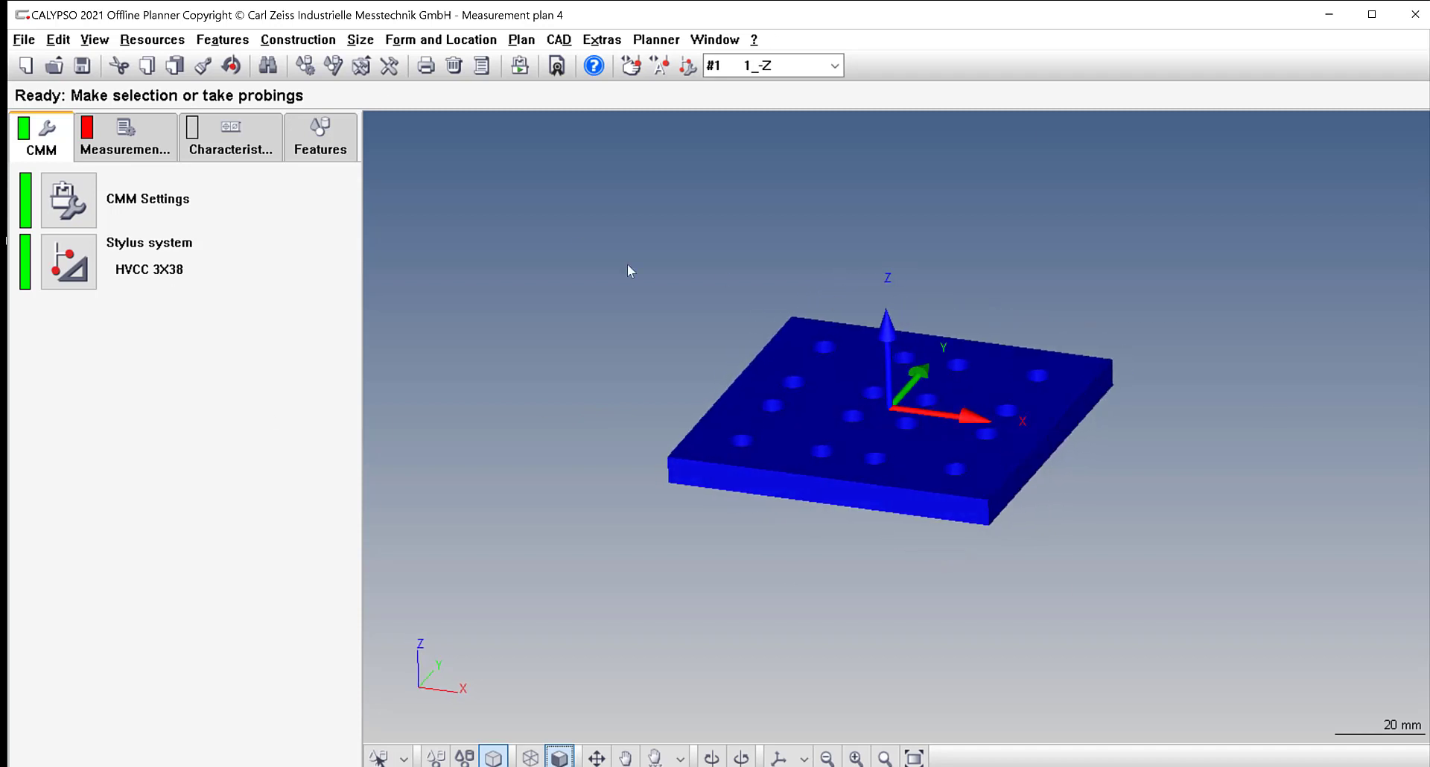
middle_click_drag(753, 356, 911, 422)
middle_click_drag(819, 387, 897, 408)
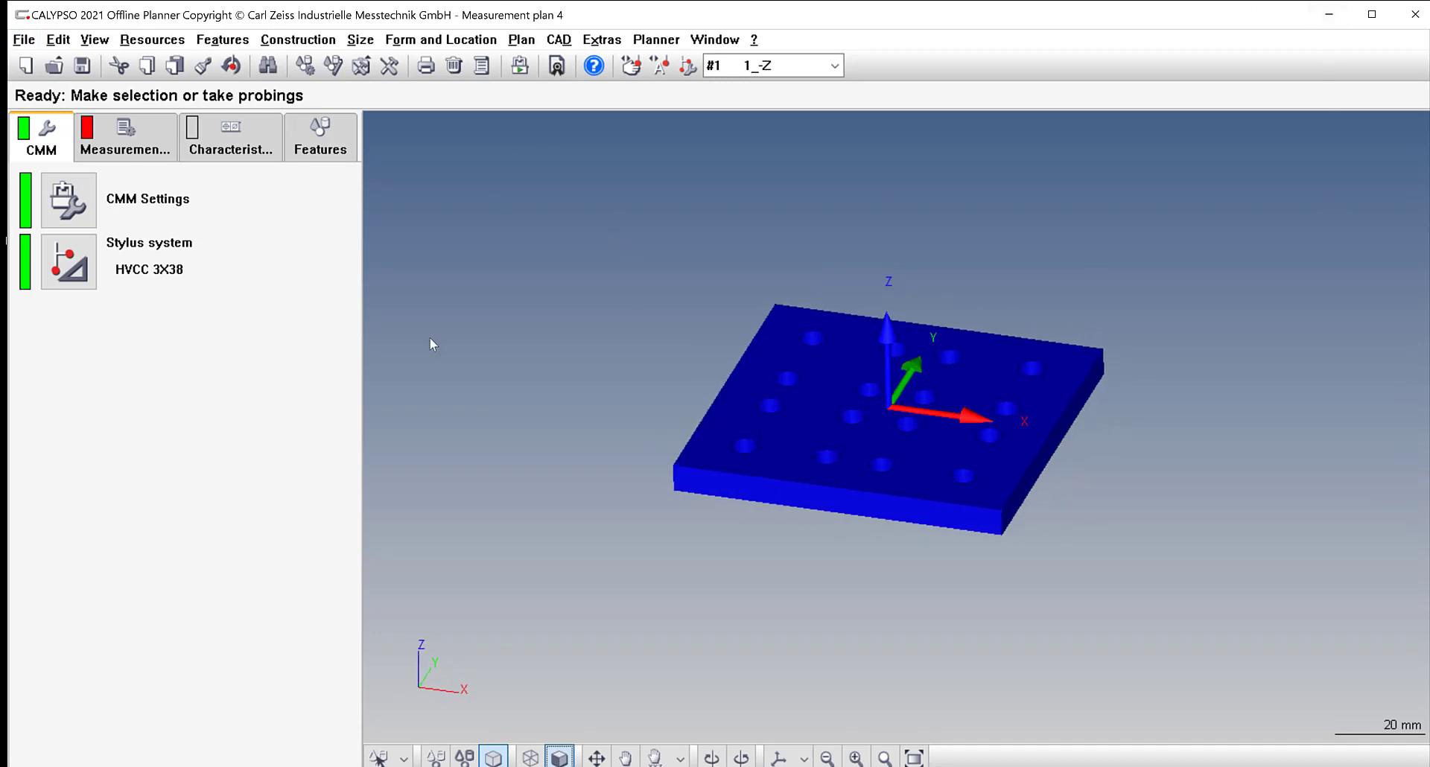
Open the base alignment of Measurement plan 4 for feature assignment.
left_click(149, 148)
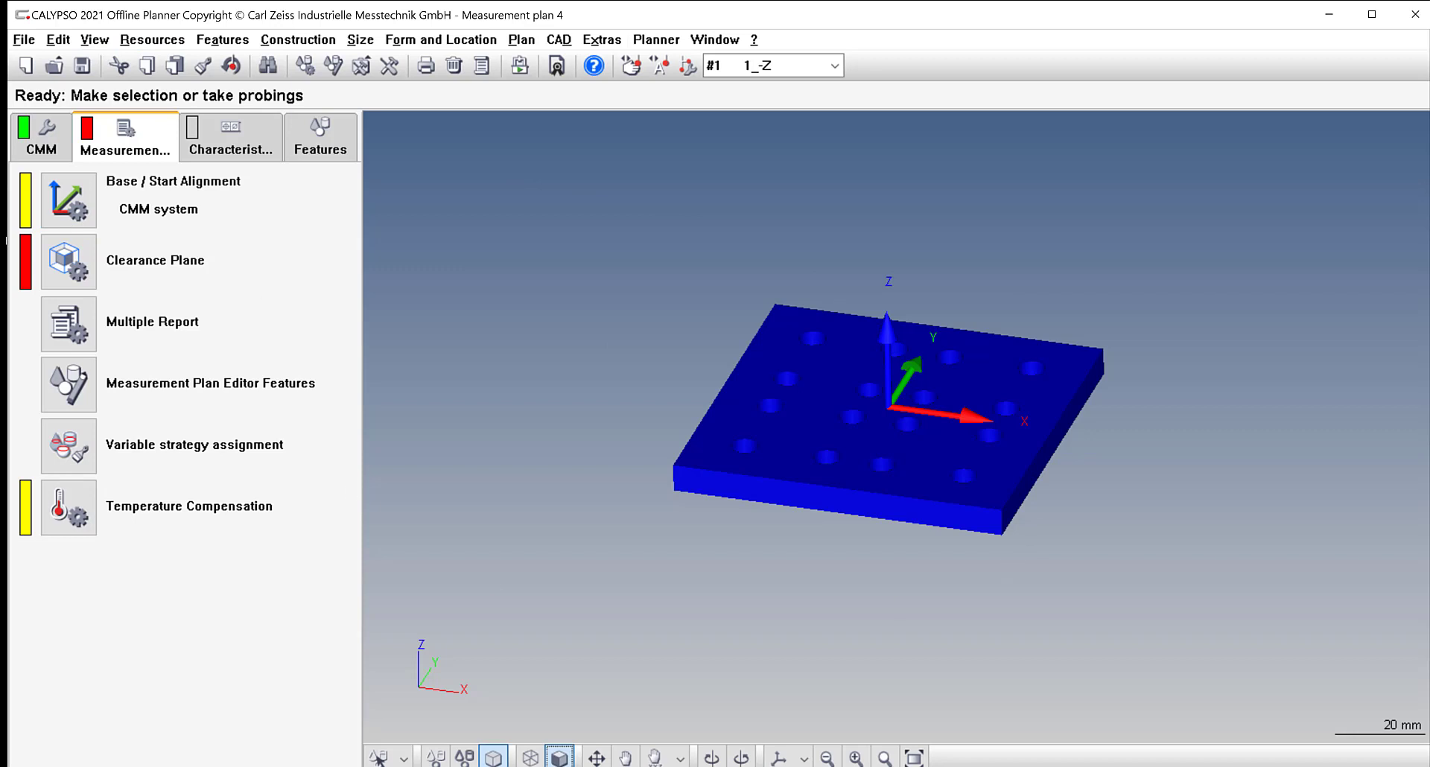
middle_click_drag(874, 512, 873, 519)
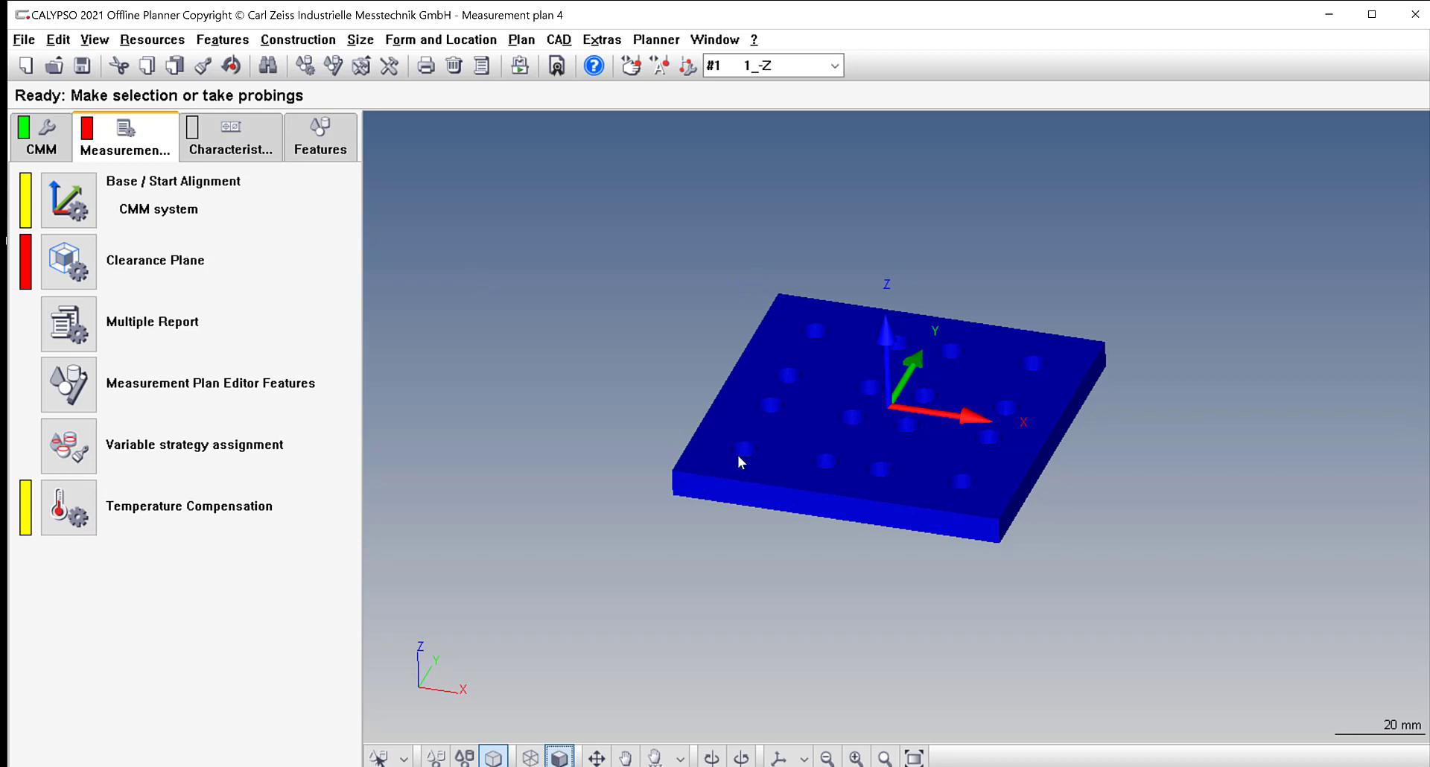
mouse_move(738, 455)
middle_mouse_down()
mouse_move(747, 431)
mouse_move(724, 448)
middle_mouse_up()
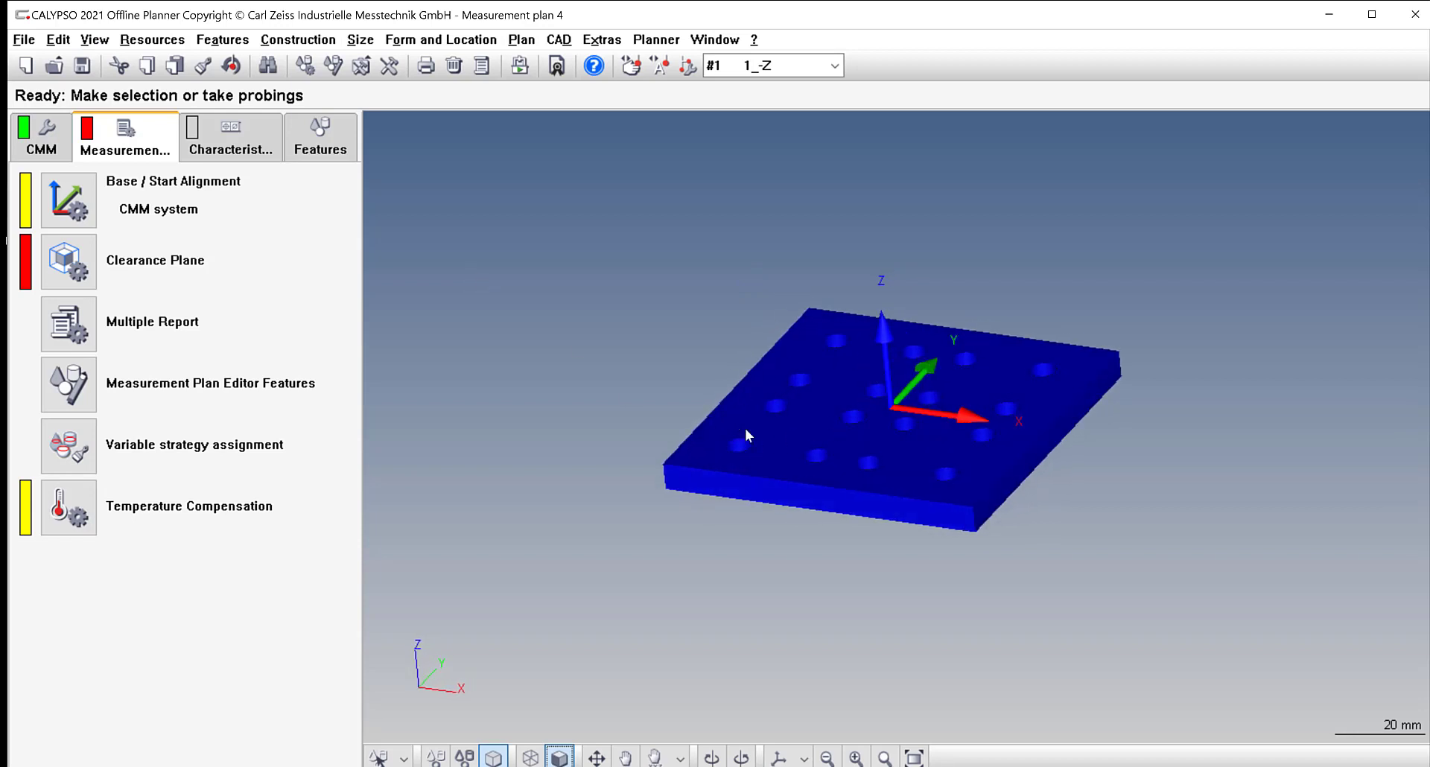
middle_click_drag(909, 502, 939, 525)
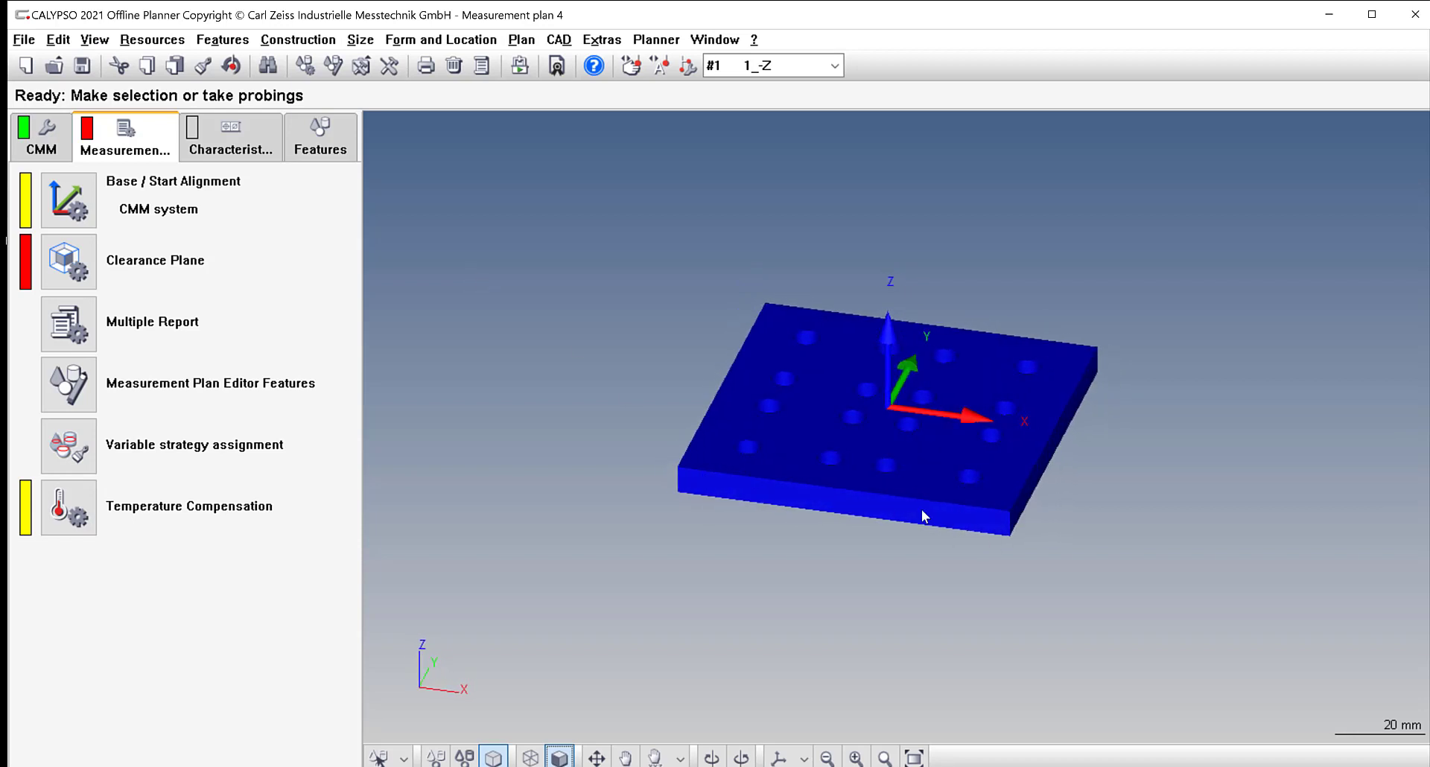
middle_click_drag(970, 453, 979, 403)
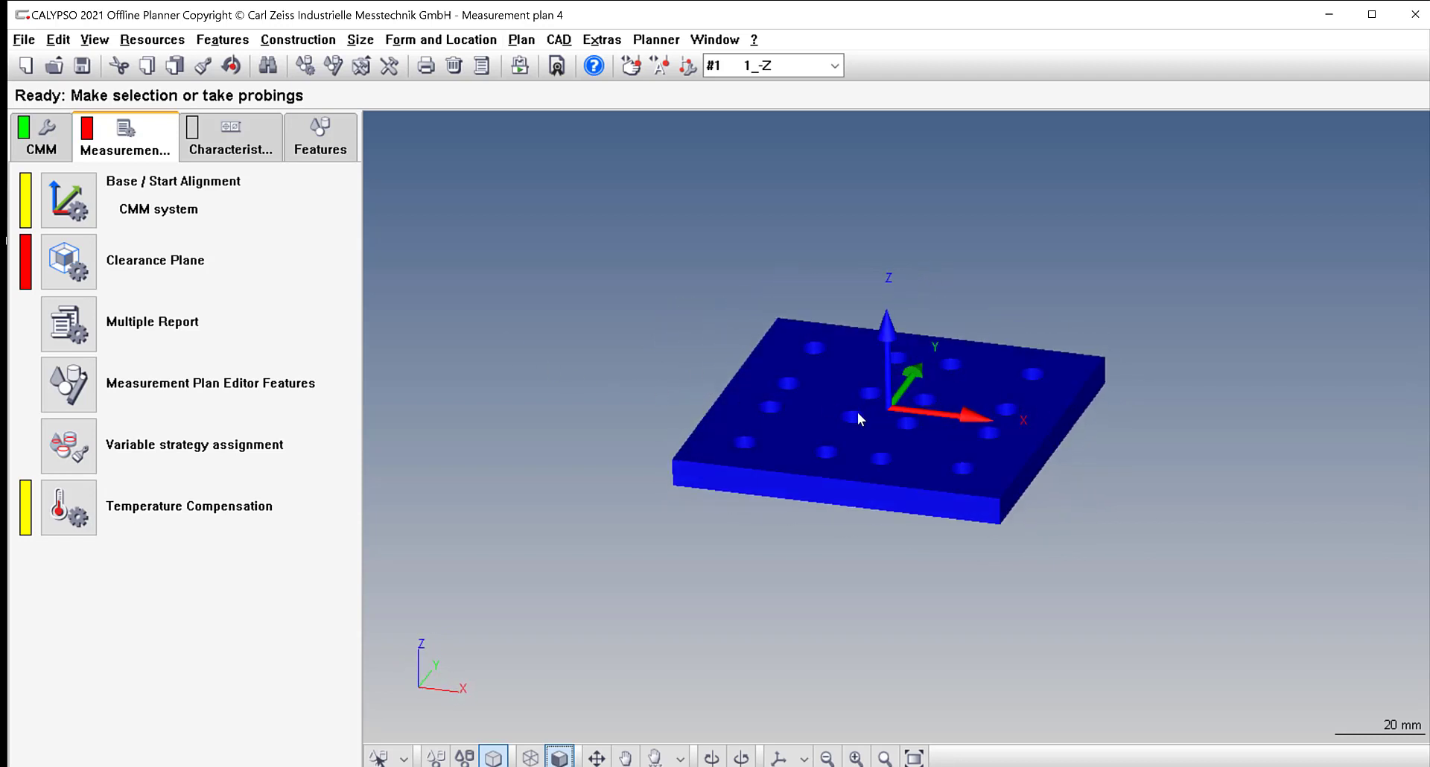
double_click(82, 211)
left_click(293, 360)
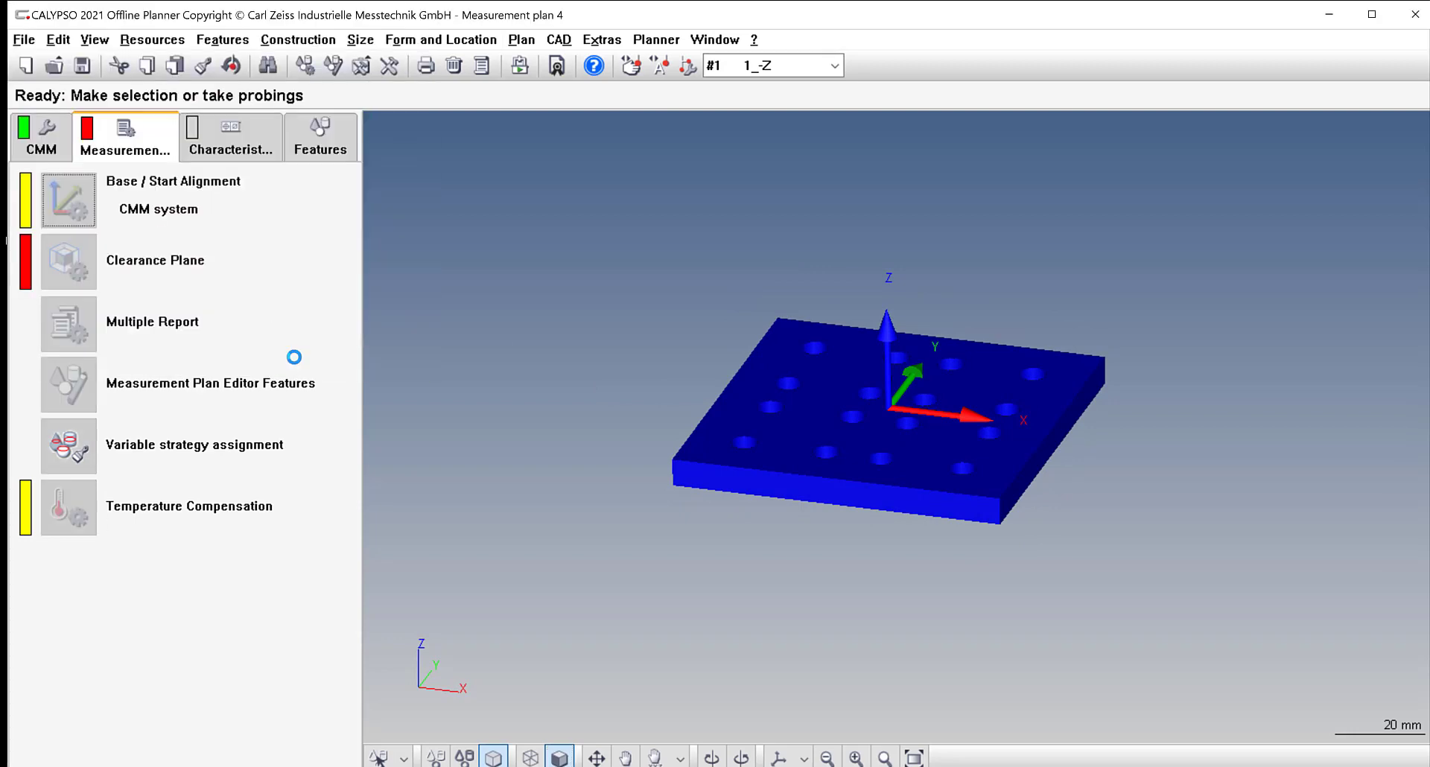
With Define/Select Geometry, pick the plate's top face as the plane for the alignment's rotation in space and Z origin.
left_click(402, 757)
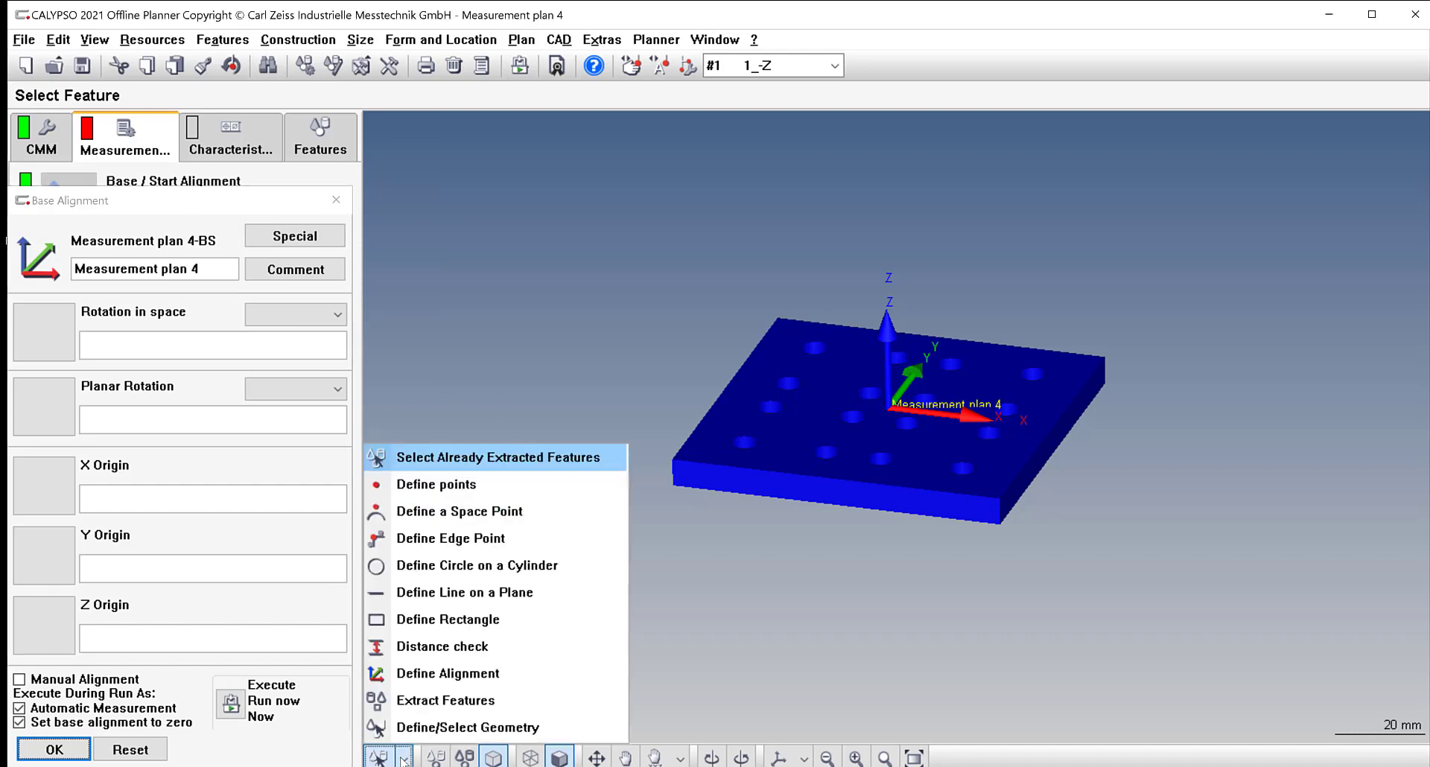
left_click(428, 729)
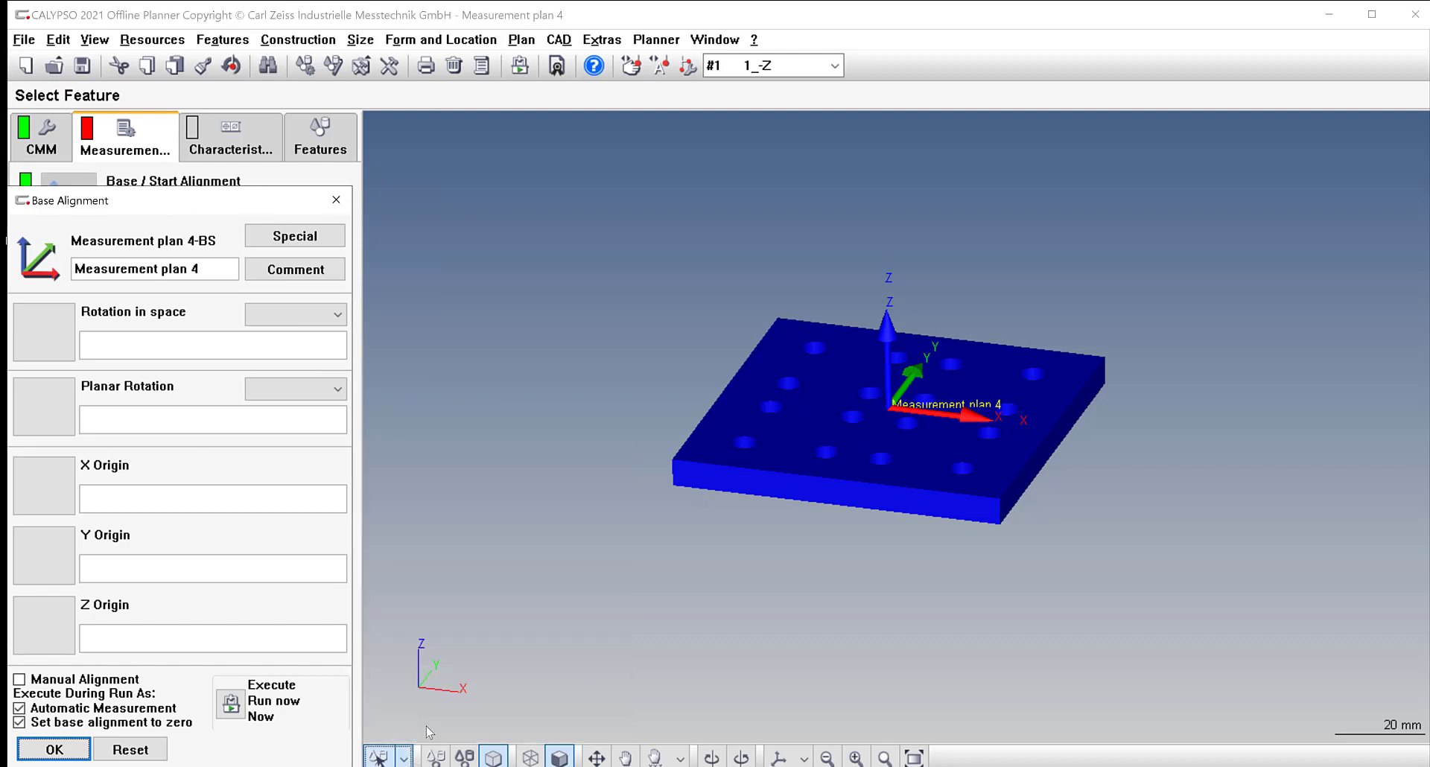
left_click(824, 390)
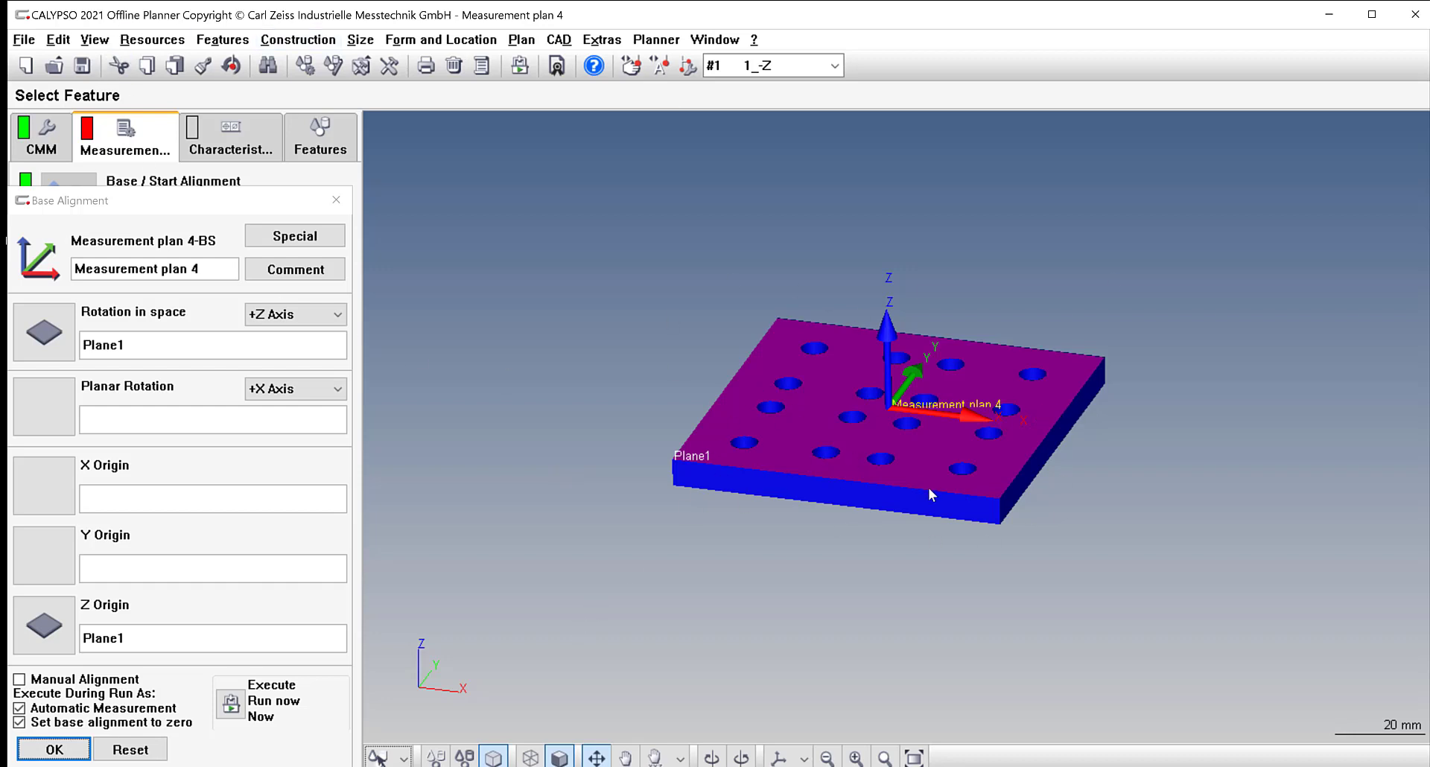
Define a 2D line along the plate's front face for the alignment's planar rotation and Y origin.
middle_click_drag(691, 454, 684, 333)
middle_click_drag(912, 559, 813, 561)
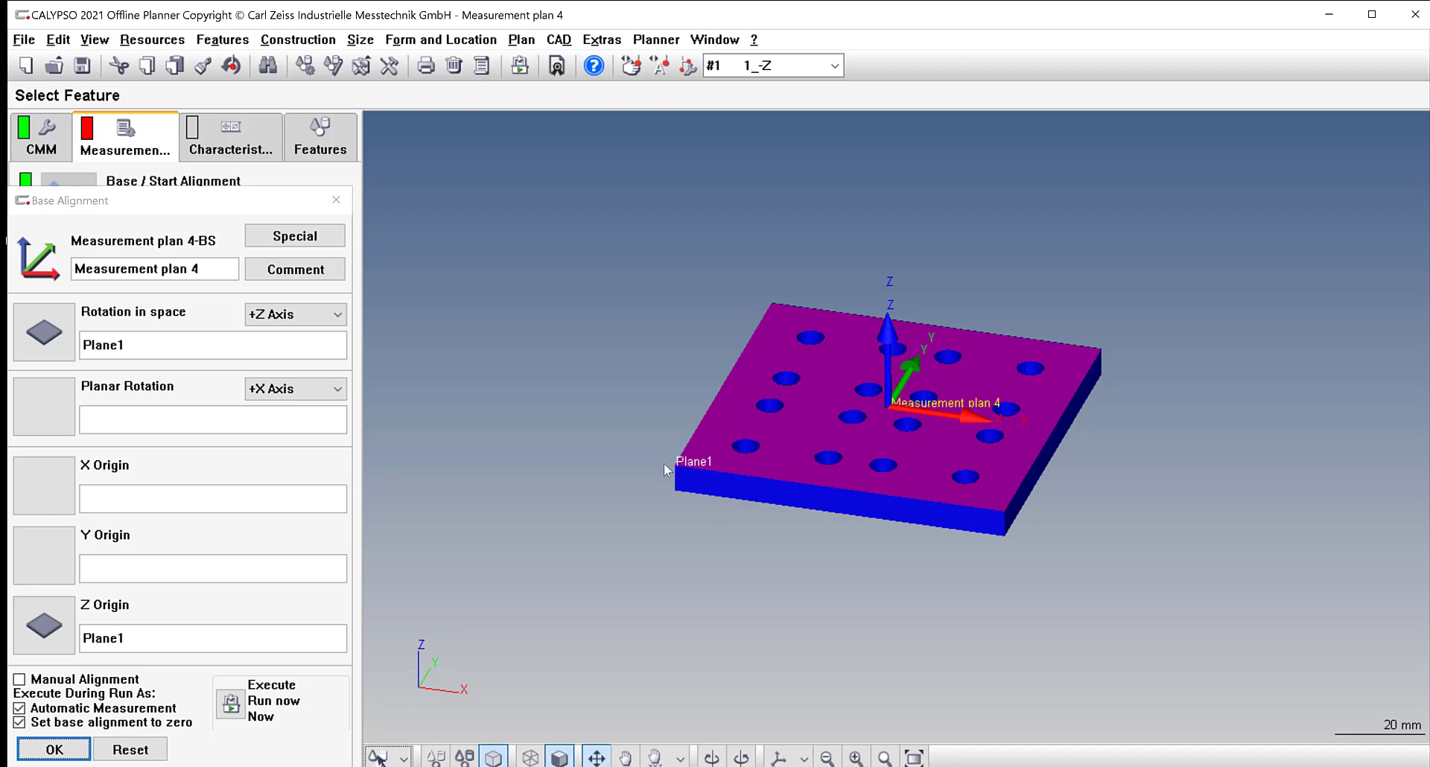
left_click(403, 758)
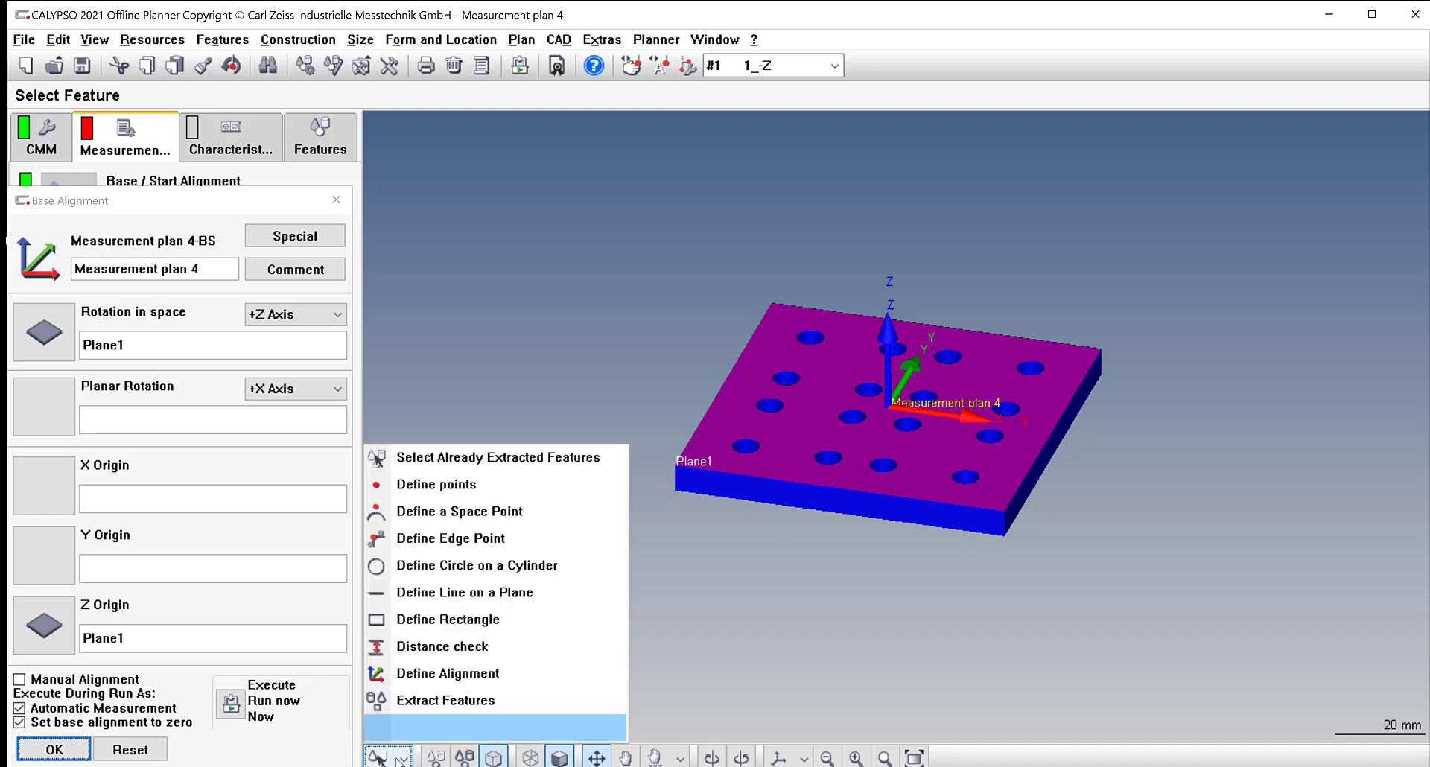
left_click(461, 597)
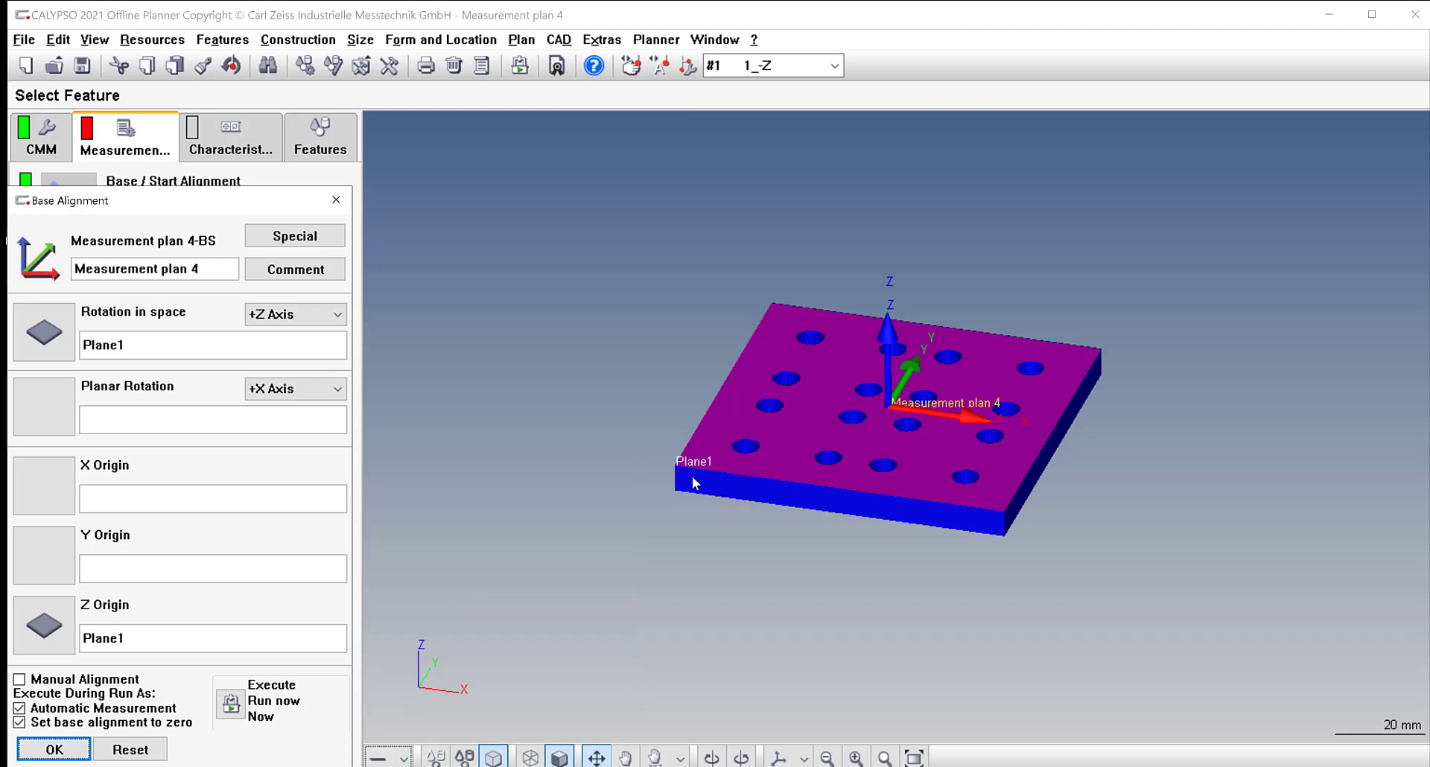
left_click_drag(693, 482, 962, 512)
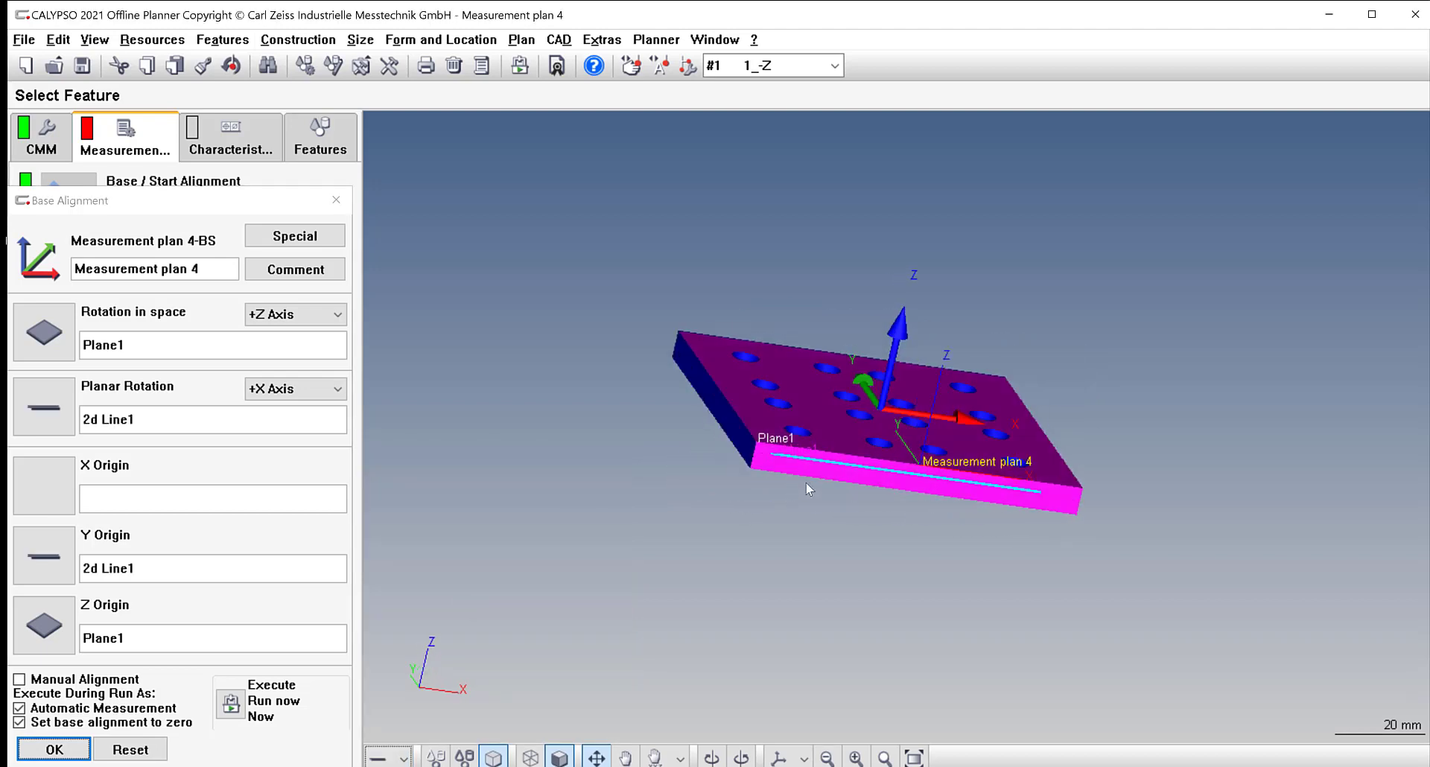
Define a 2D line along the plate's left side face as the X origin and accept the base alignment.
left_click_drag(685, 444, 955, 508)
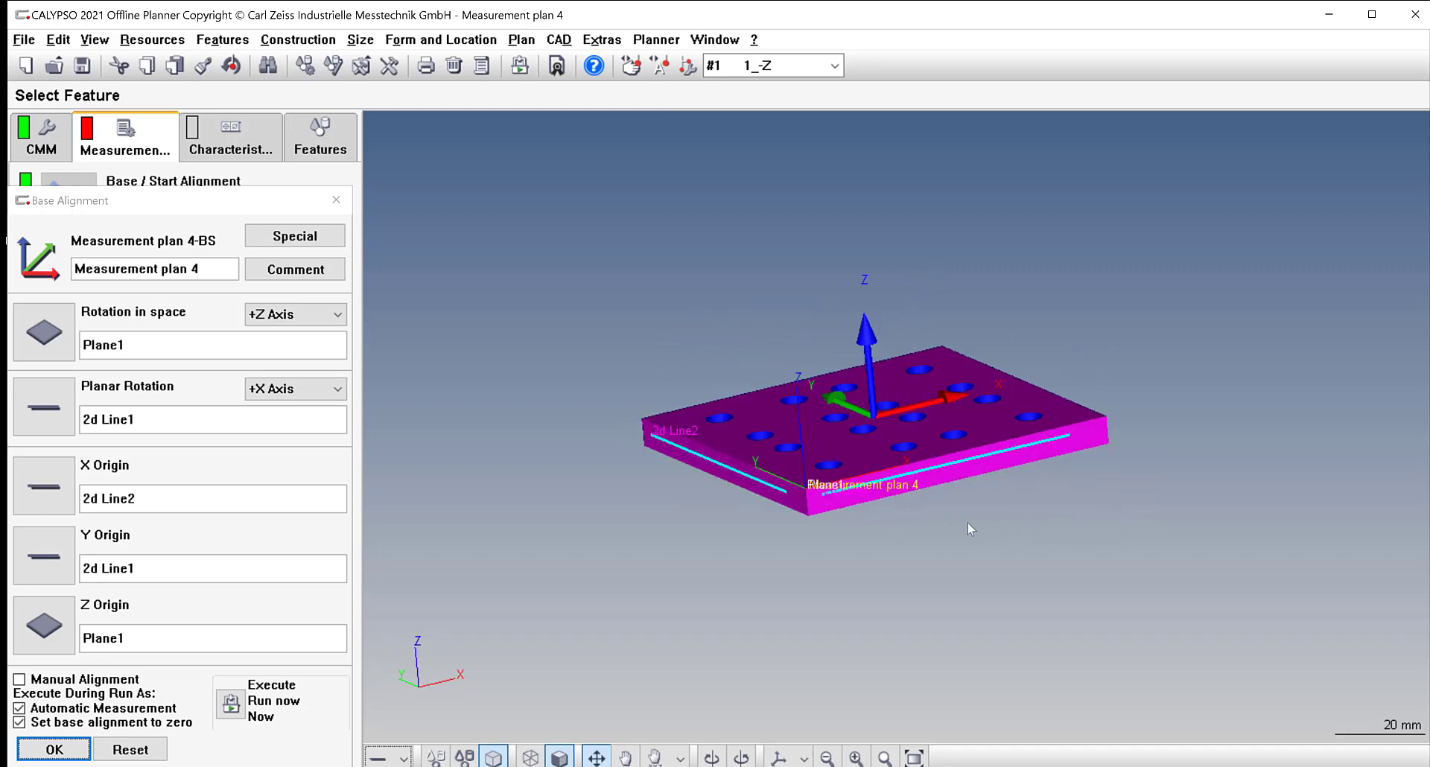
mouse_move(874, 539)
middle_mouse_down()
mouse_move(991, 567)
mouse_move(877, 569)
mouse_move(942, 559)
mouse_move(910, 574)
mouse_move(886, 559)
middle_mouse_up()
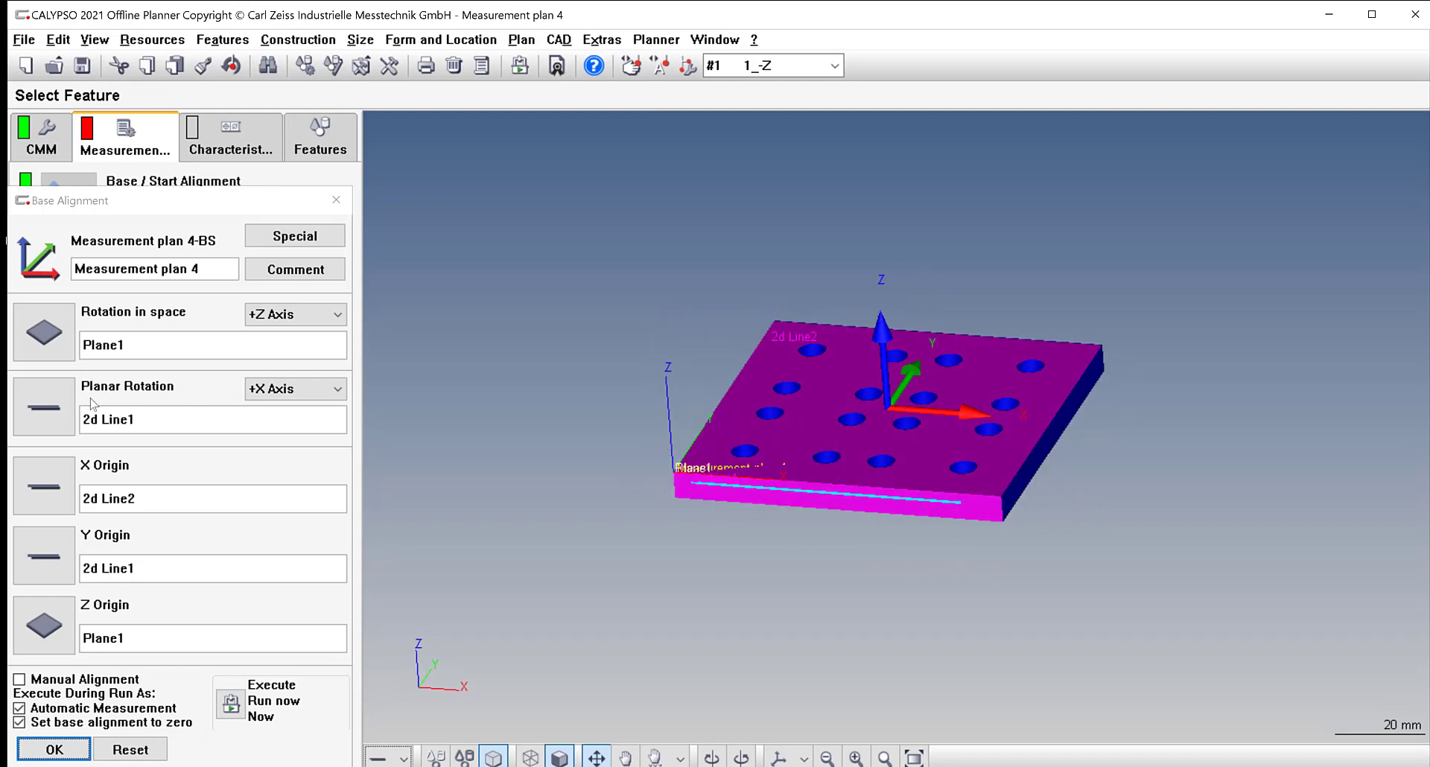
middle_click_drag(819, 534, 698, 343)
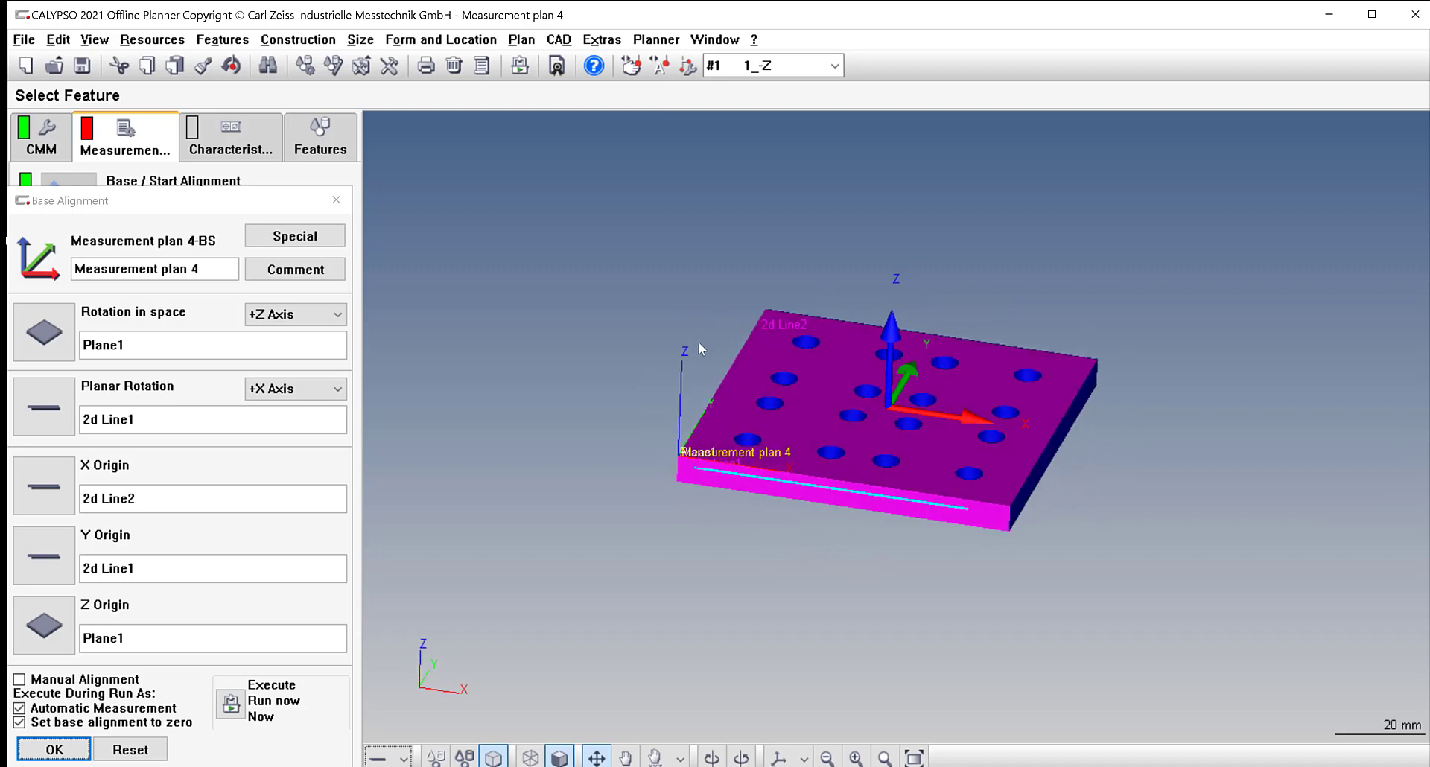
left_click(59, 750)
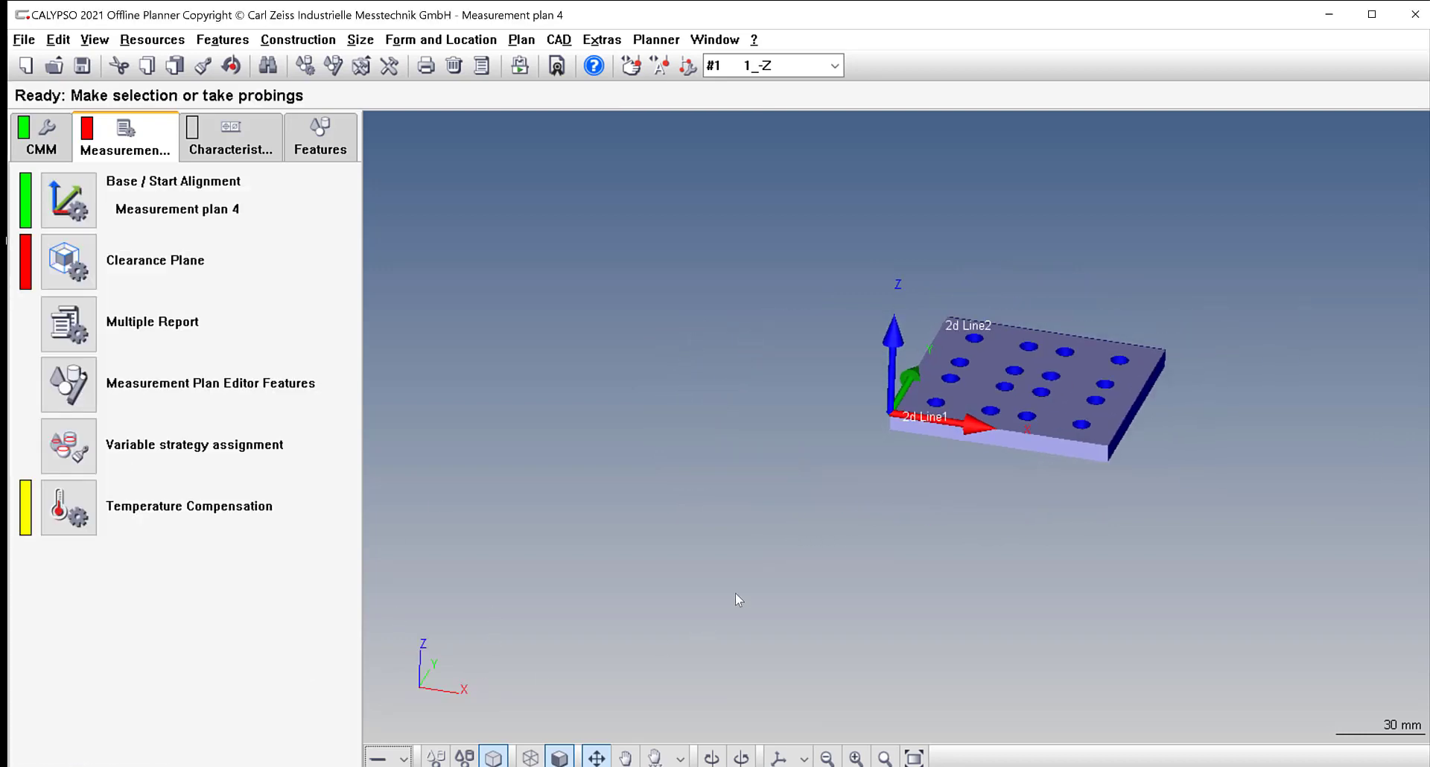
scroll(1115, 454, "down", 1)
middle_click_drag(1336, 356, 1329, 371)
left_click(914, 758)
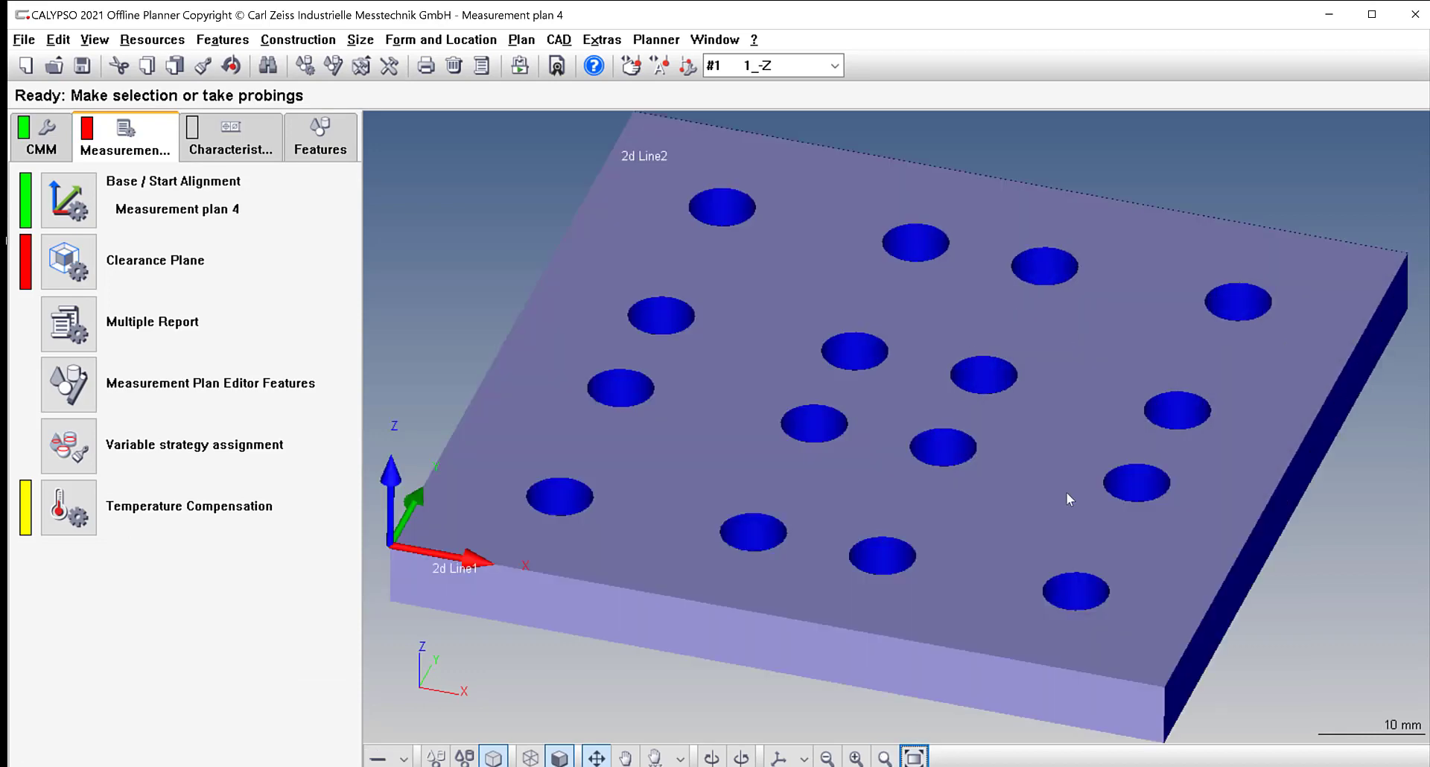
scroll(1066, 493, "down", 1)
middle_click_drag(991, 527, 1013, 516)
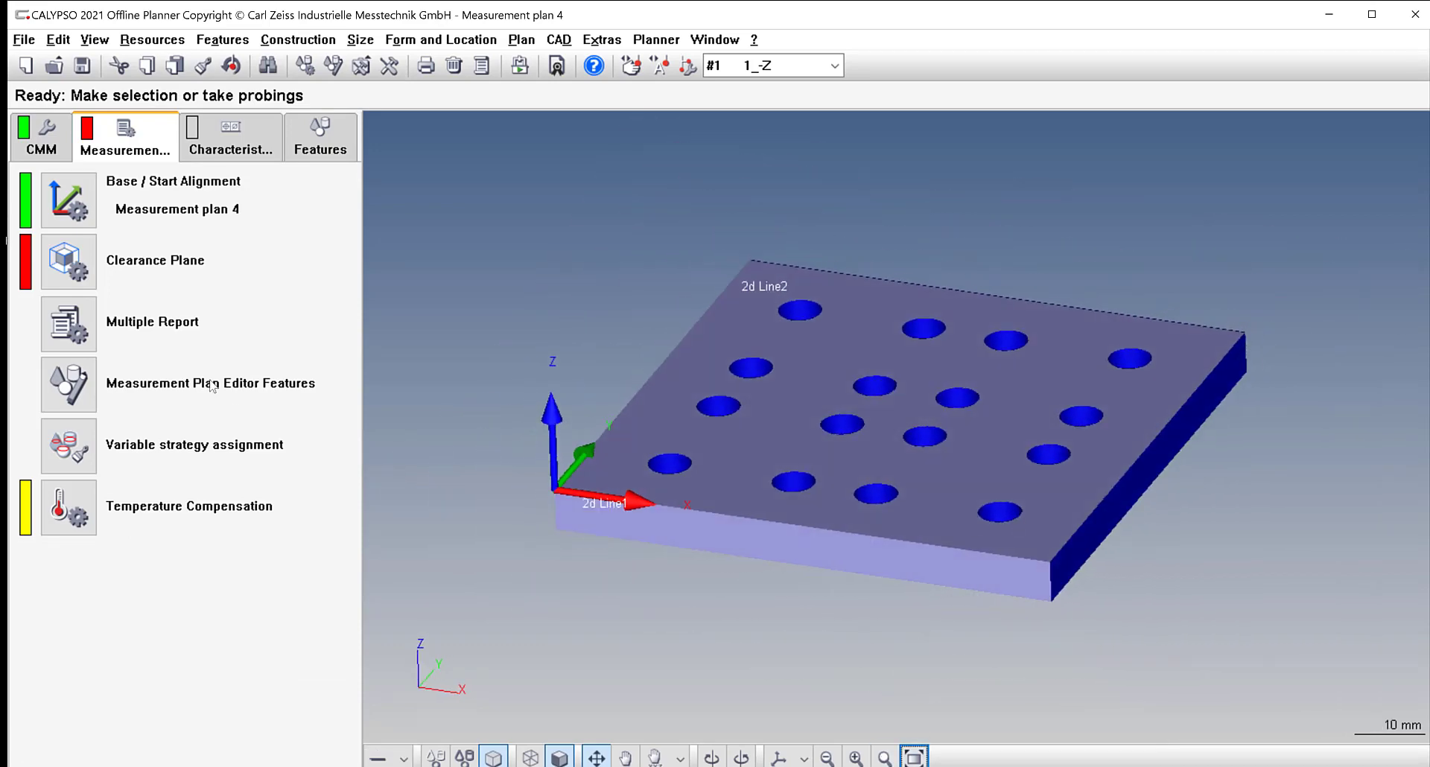
double_click(90, 264)
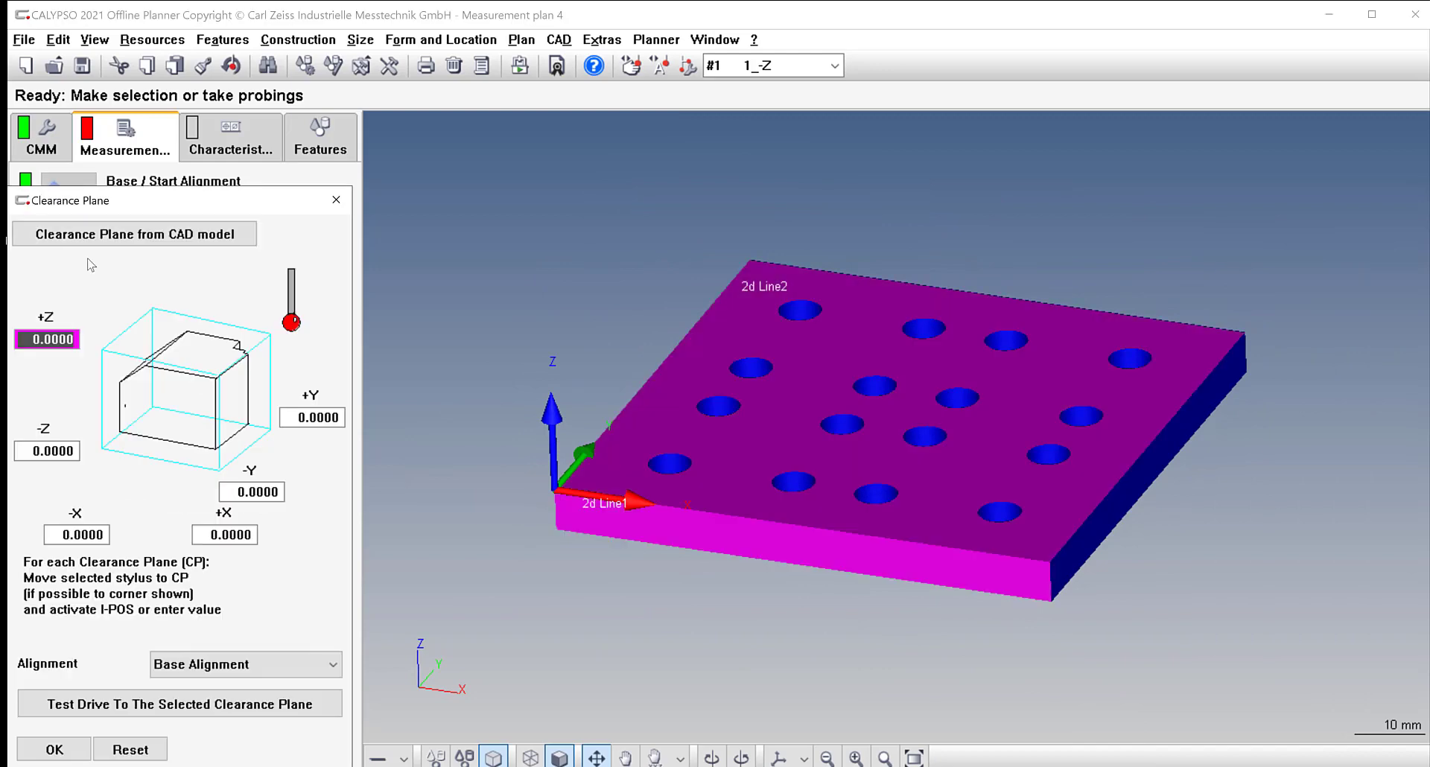
left_click(90, 234)
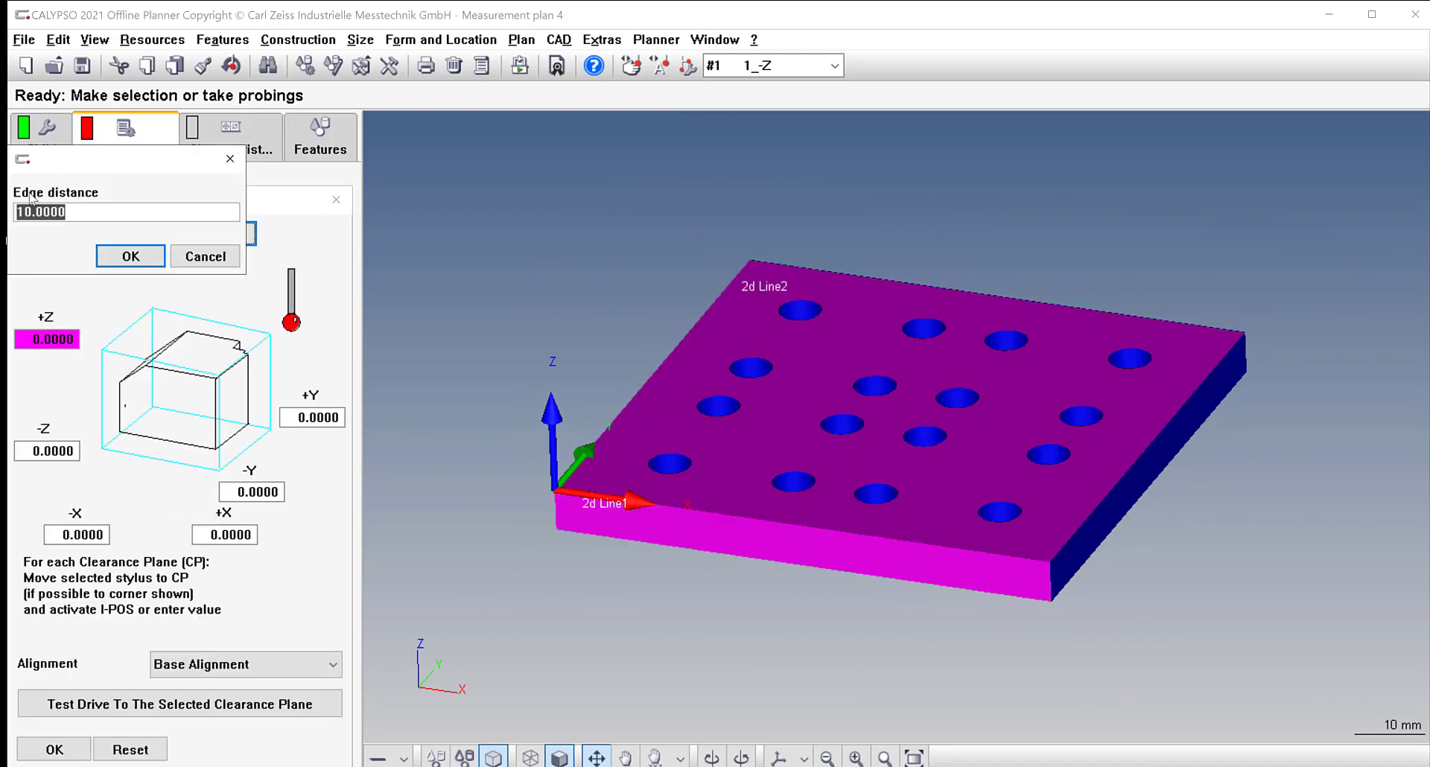
left_click(181, 256)
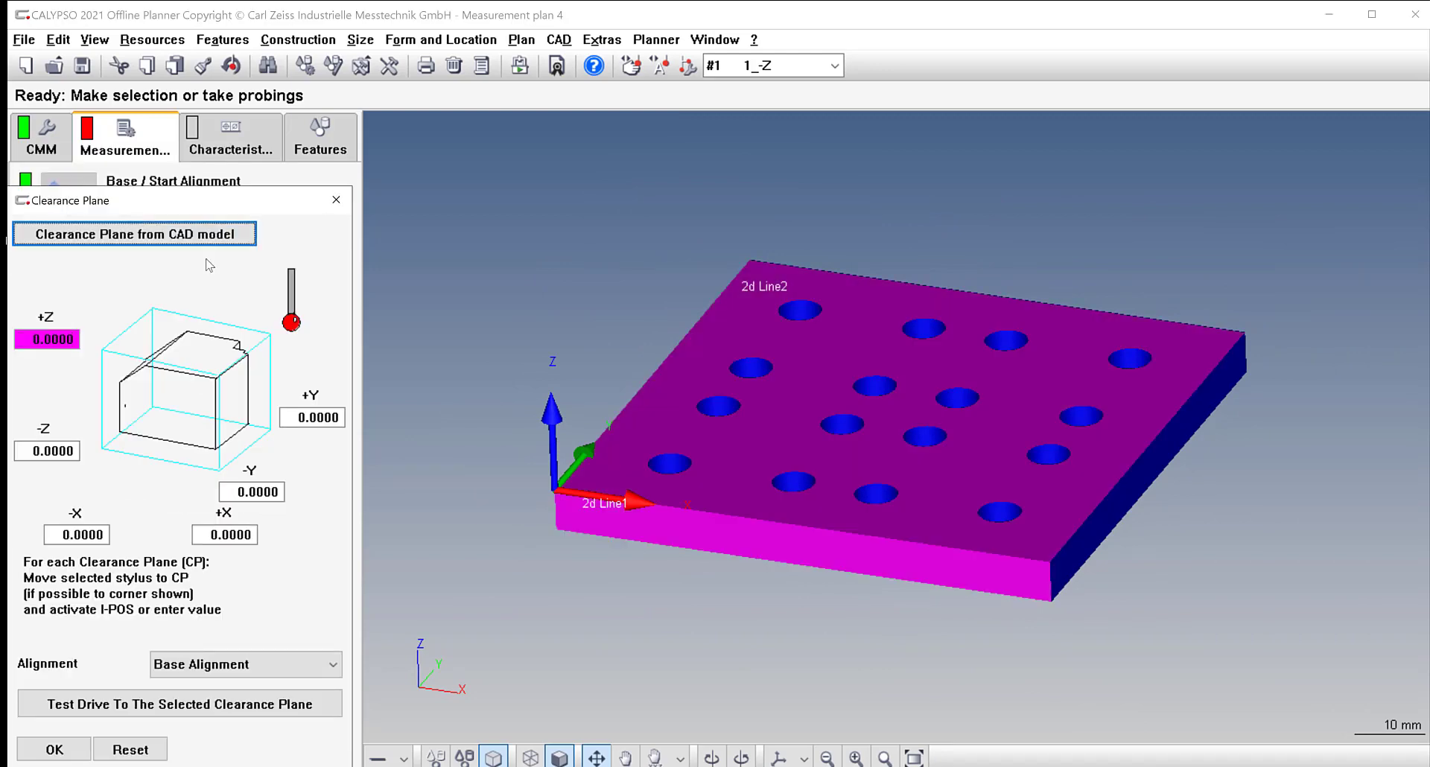
left_click(336, 199)
left_click(609, 259)
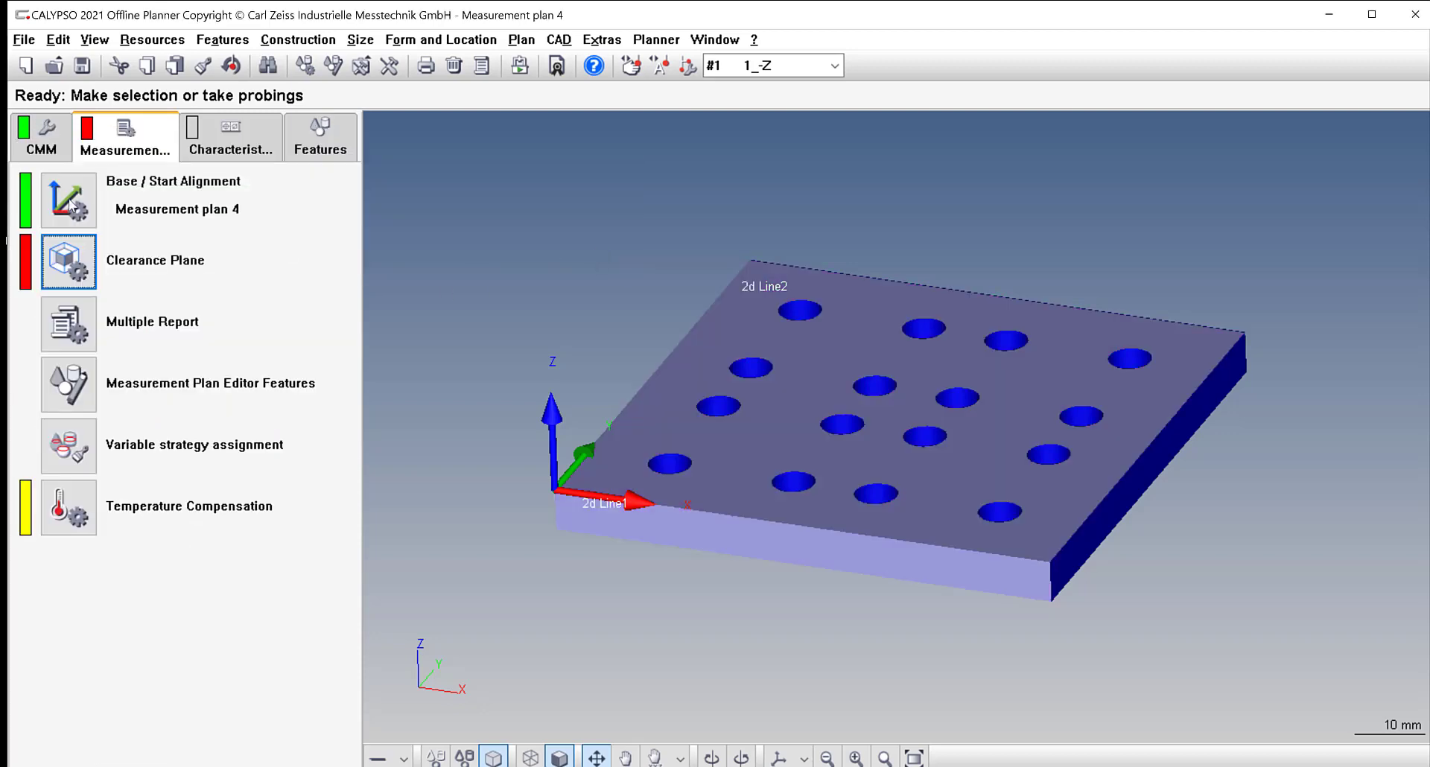
left_click(52, 146)
left_click(128, 145)
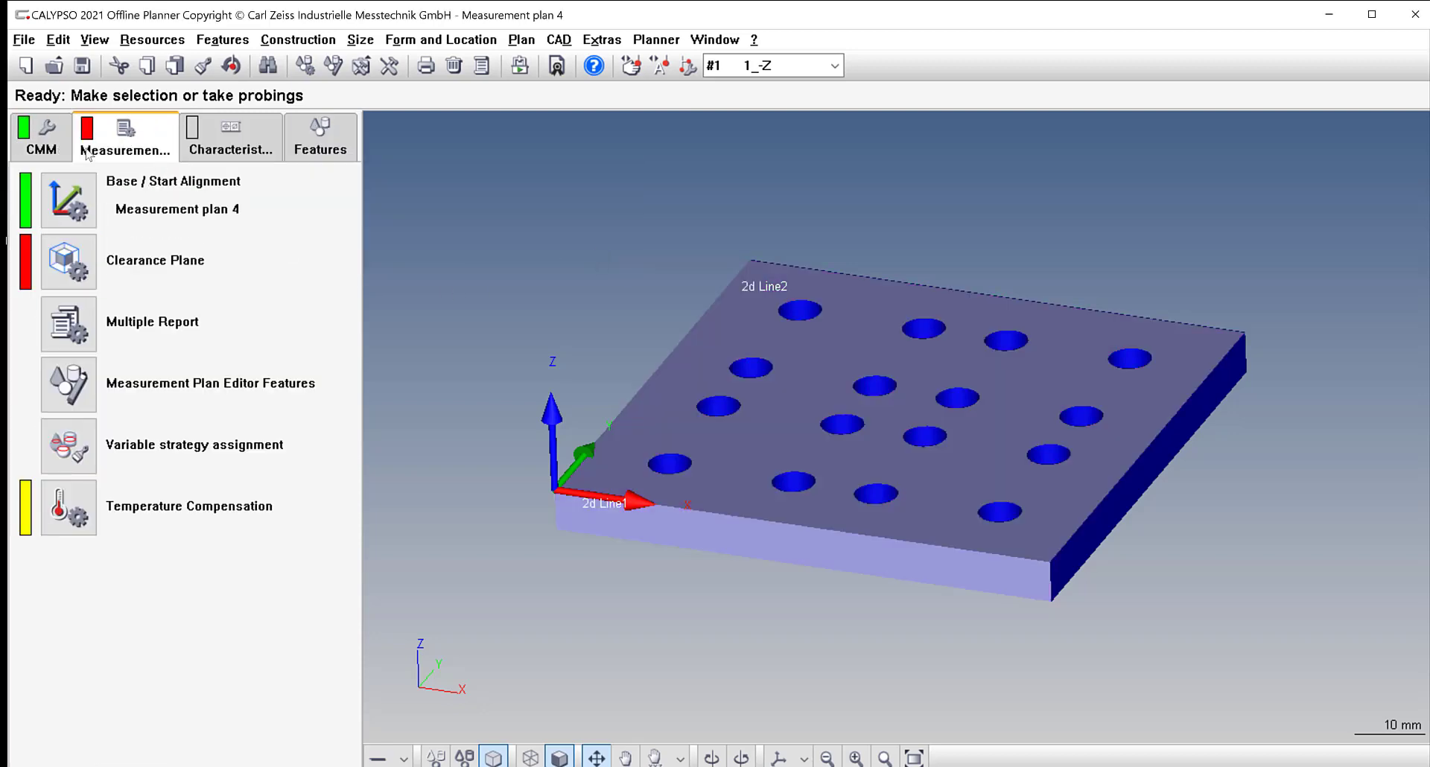
In the Measurement Plan Editor Features, set the measurement plan's length unit to Inch and accept the change.
left_click(87, 381)
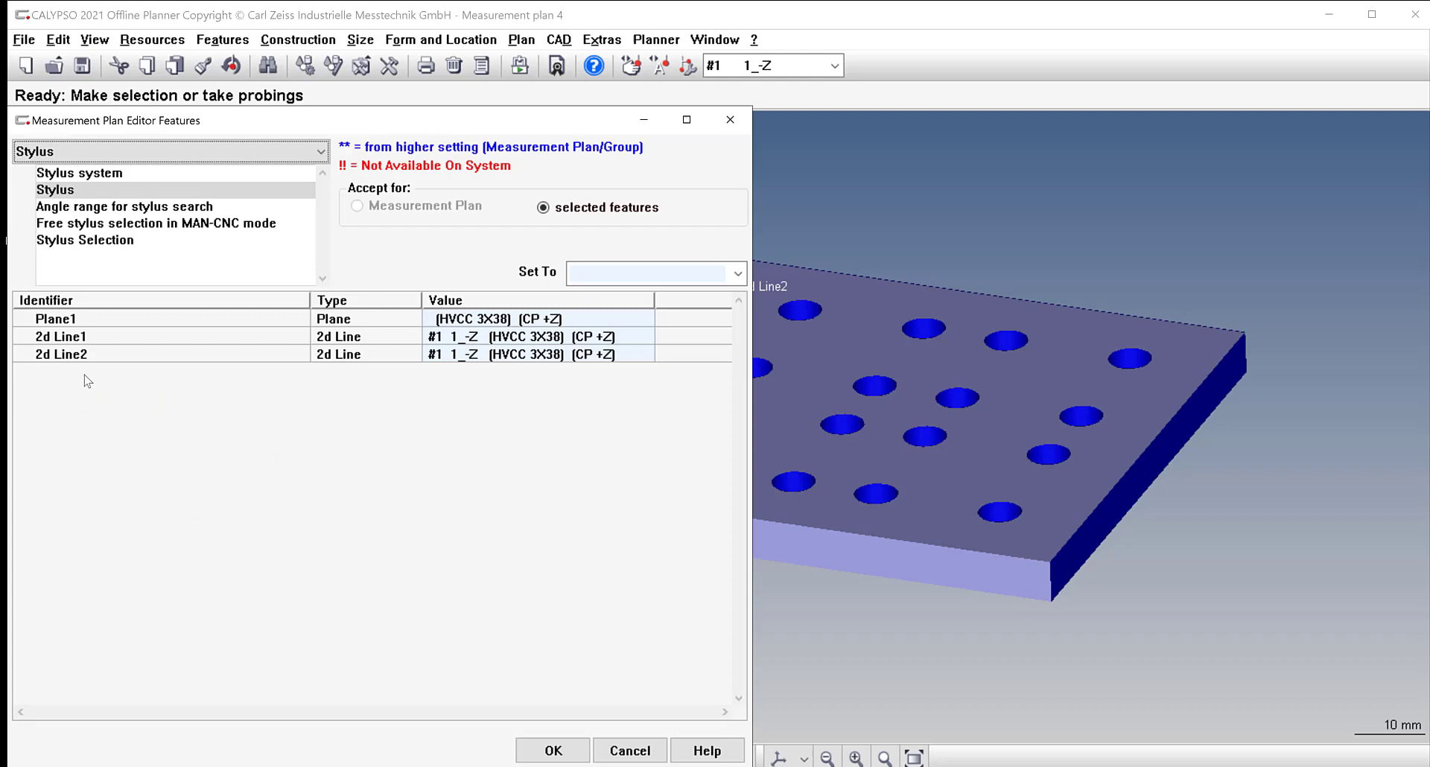
left_click(87, 152)
mouse_move(116, 264)
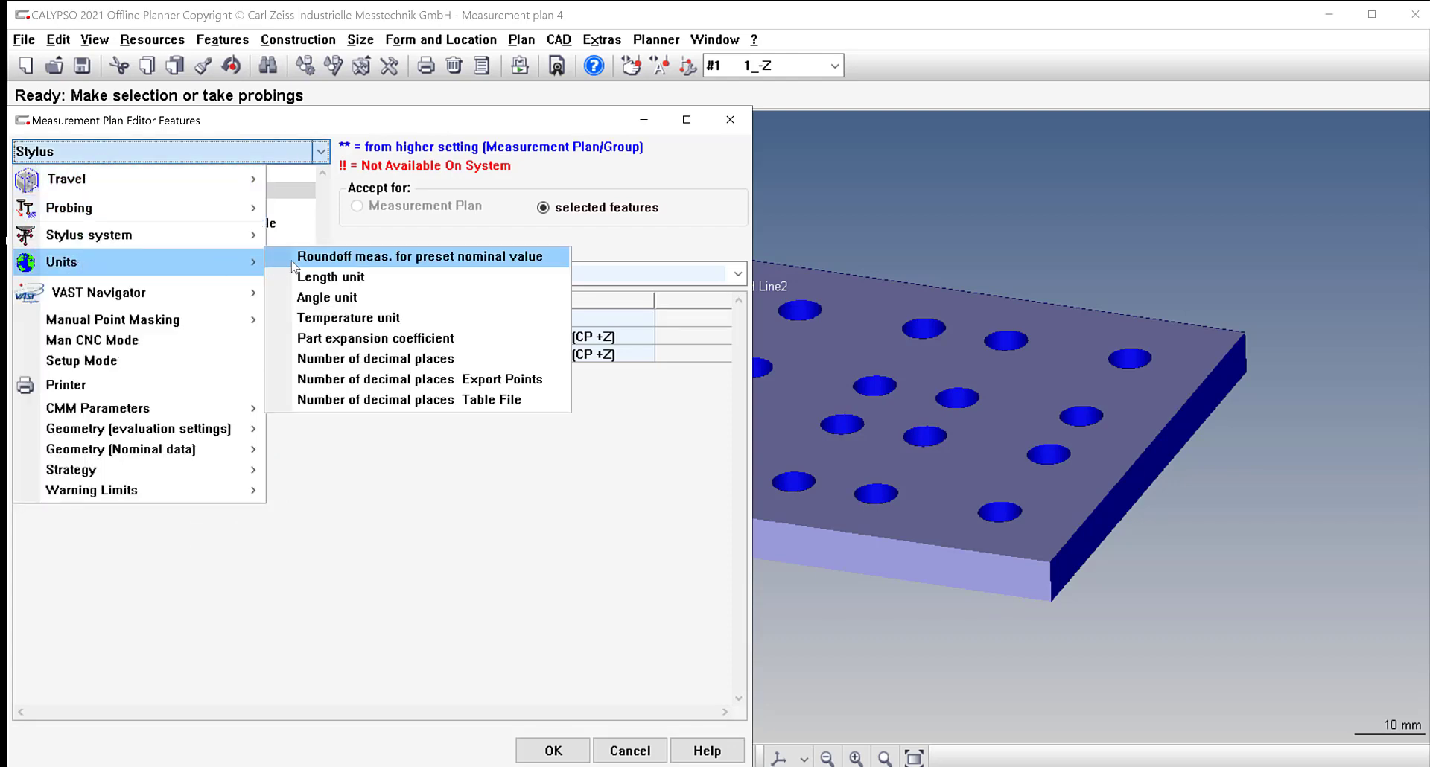
left_click(307, 274)
left_click(605, 286)
left_click(616, 339)
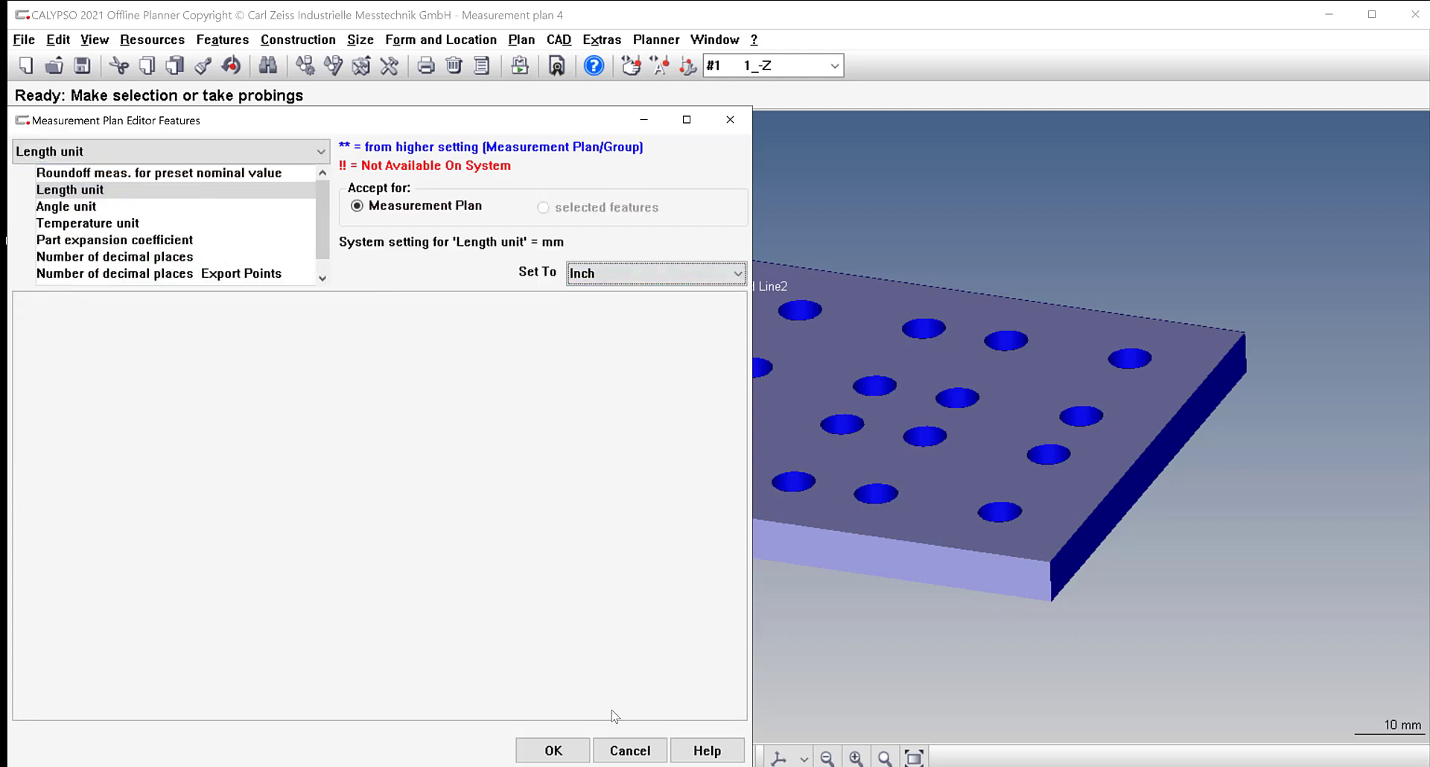
left_click(553, 750)
Generate the clearance planes from the CAD model with an edge distance of 1 inch.
left_click(68, 261)
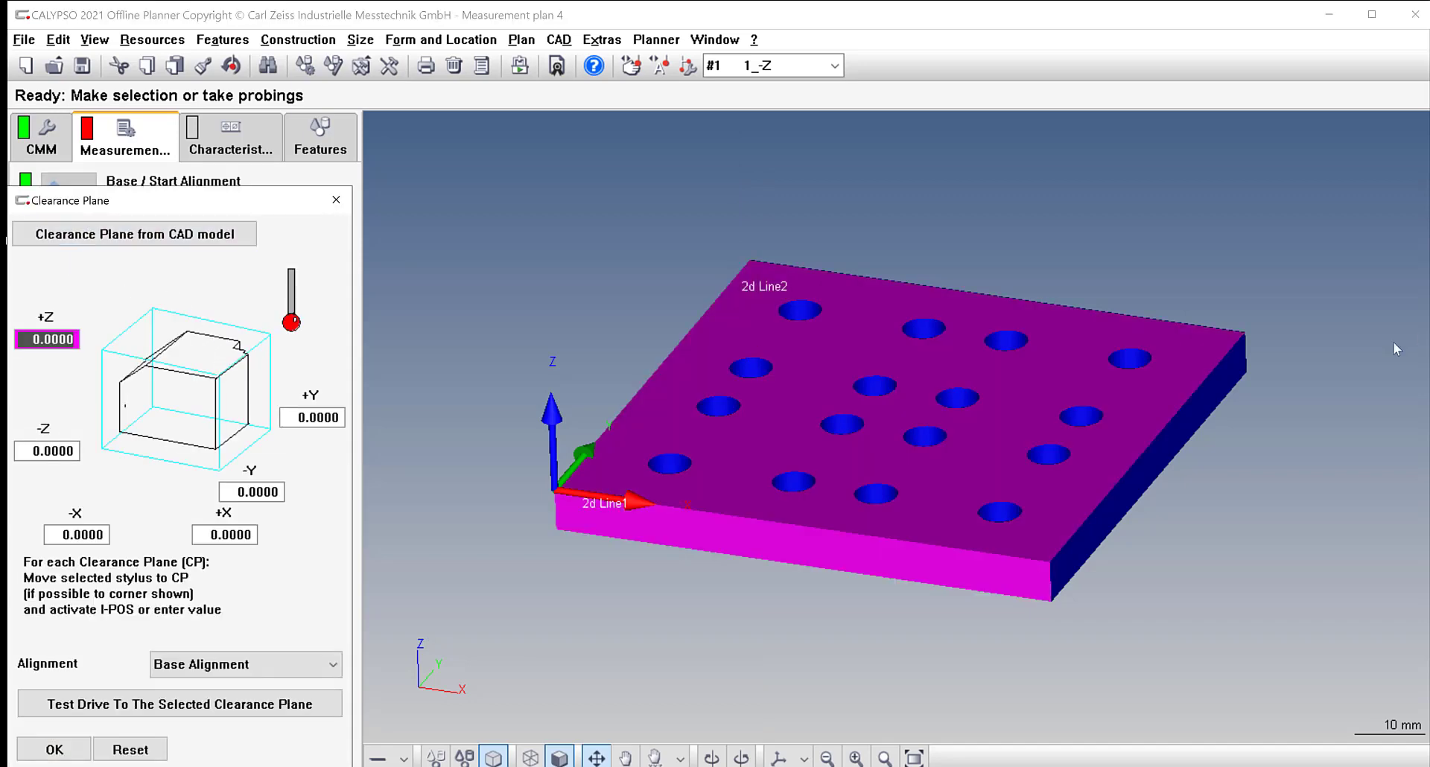
left_click(101, 233)
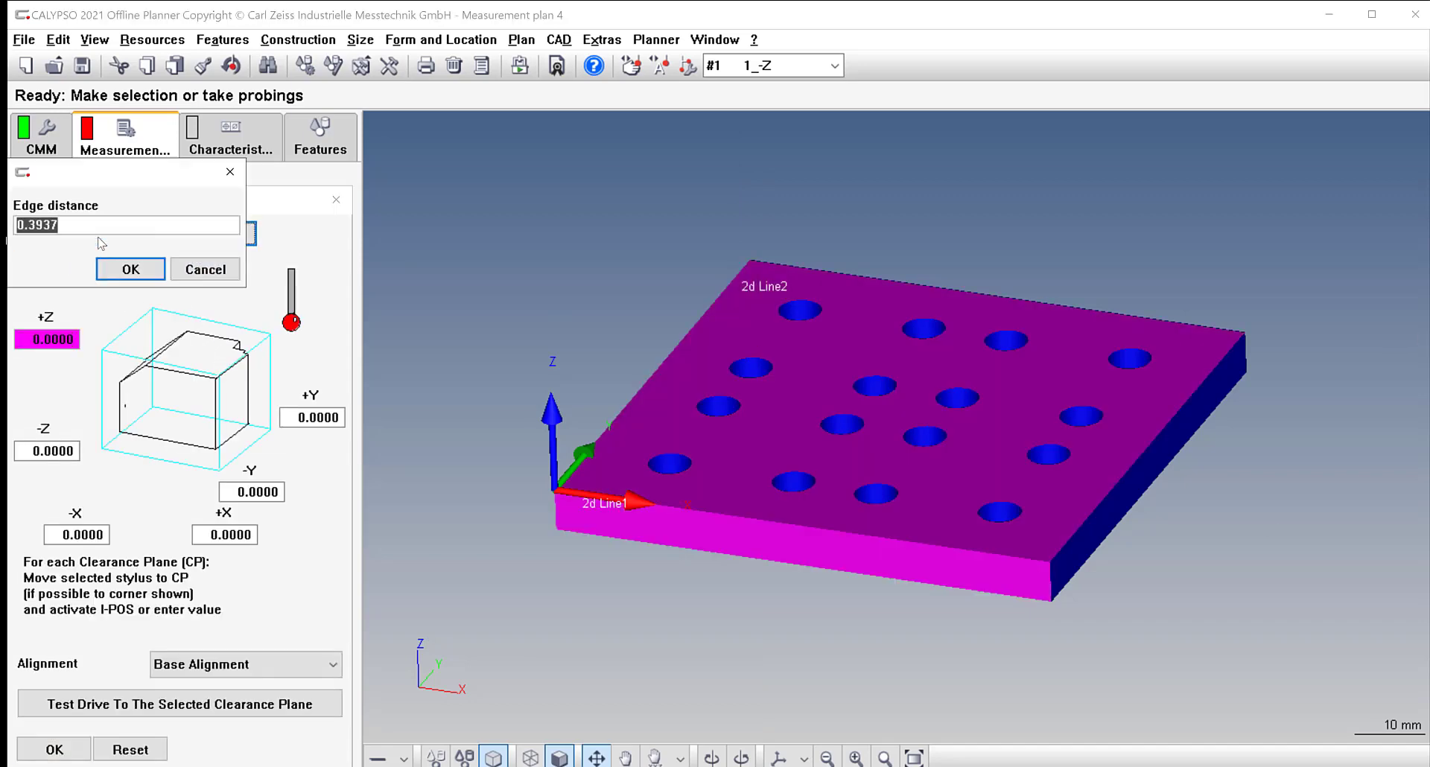
left_click_drag(83, 222, 2, 231)
type("1.")
left_click(130, 269)
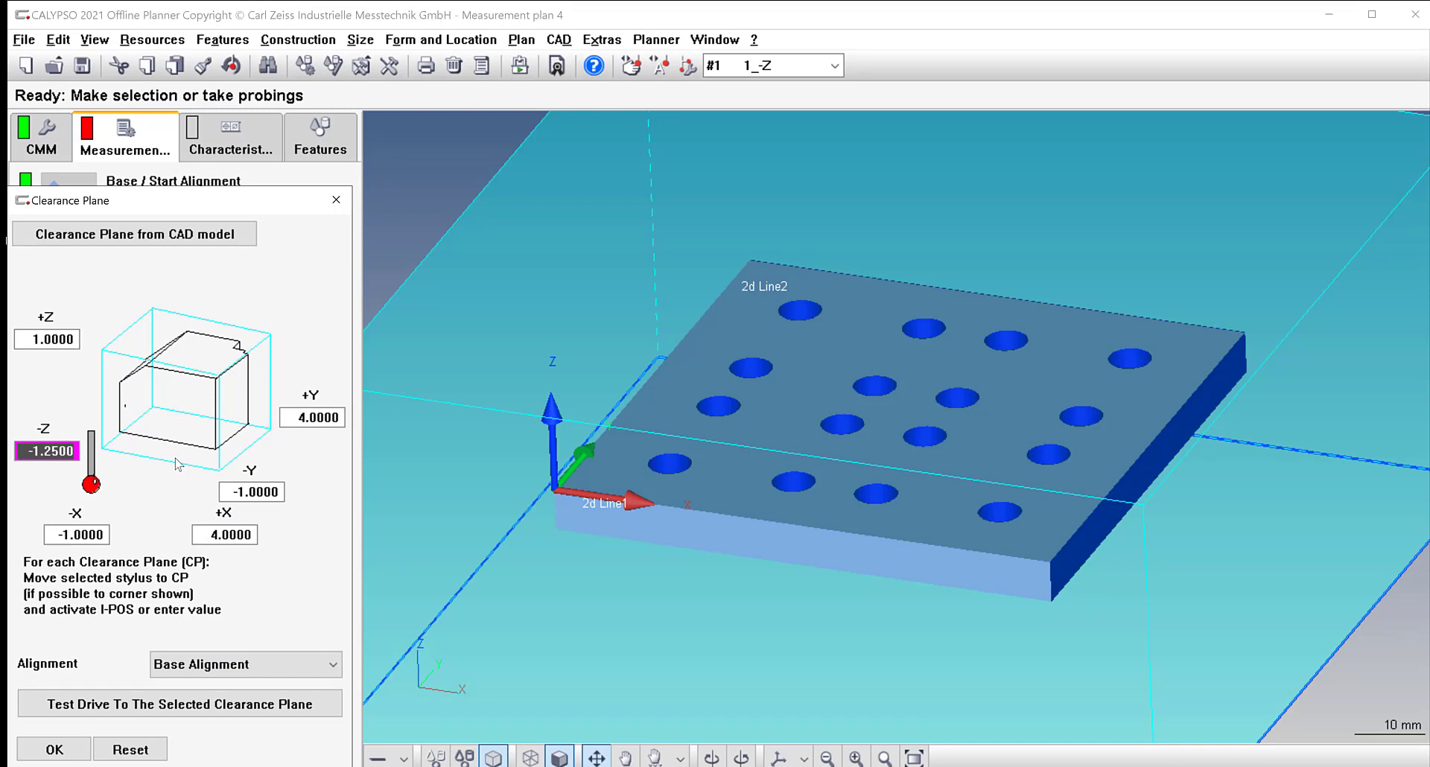
Set the -Z clearance plane to 0 and accept the clearance plane settings.
type("0")
key("Tab")
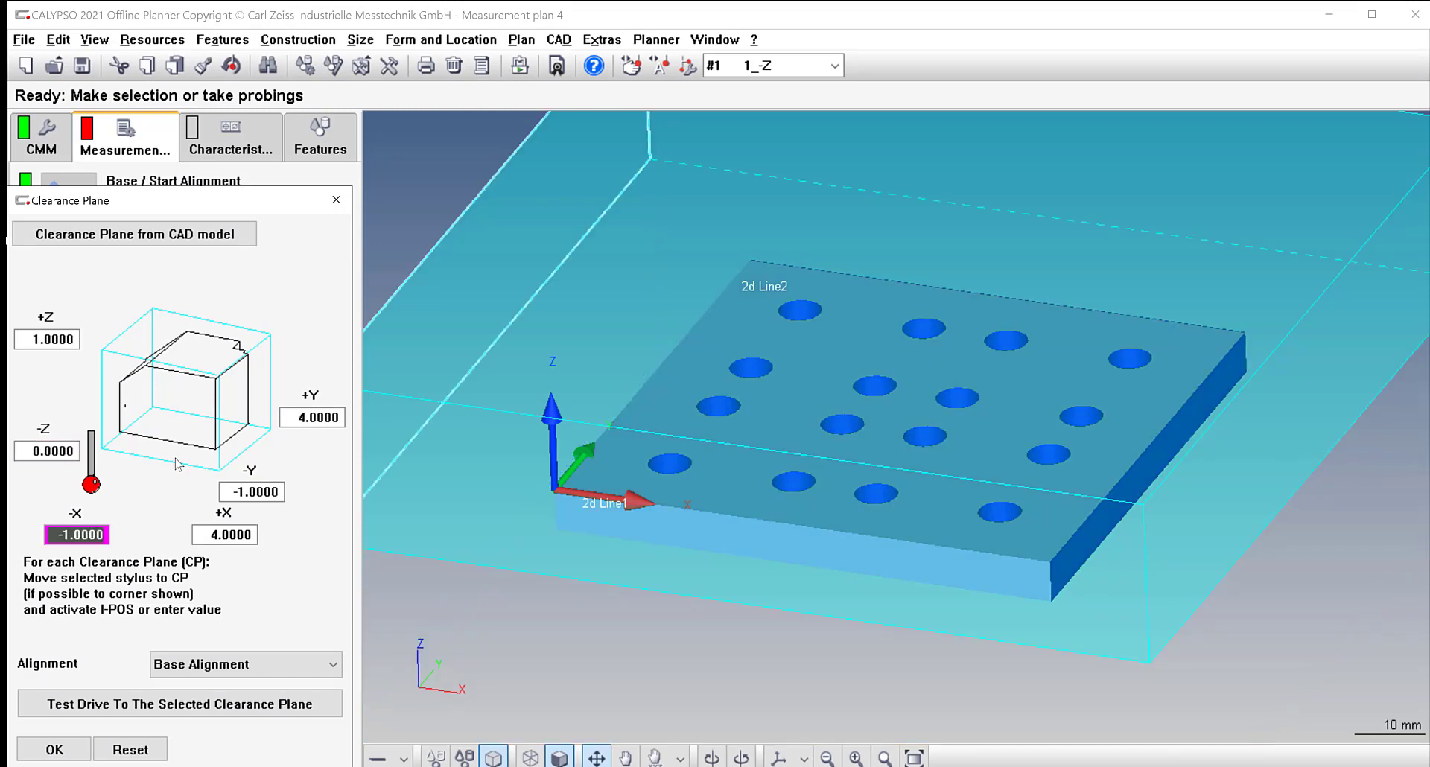
left_click(53, 749)
scroll(629, 433, "down", 2)
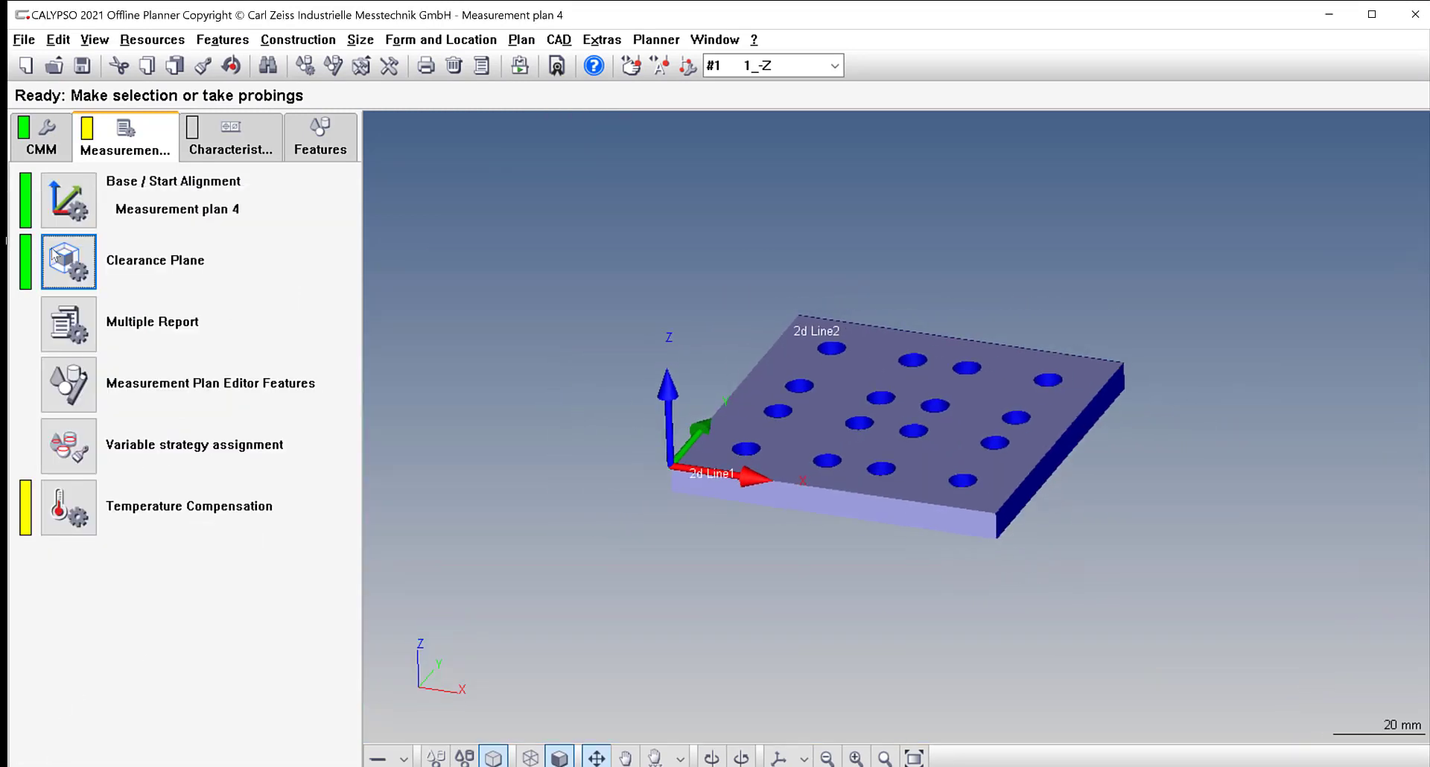
left_click(73, 256)
left_click(336, 204)
middle_click_drag(791, 551, 819, 484)
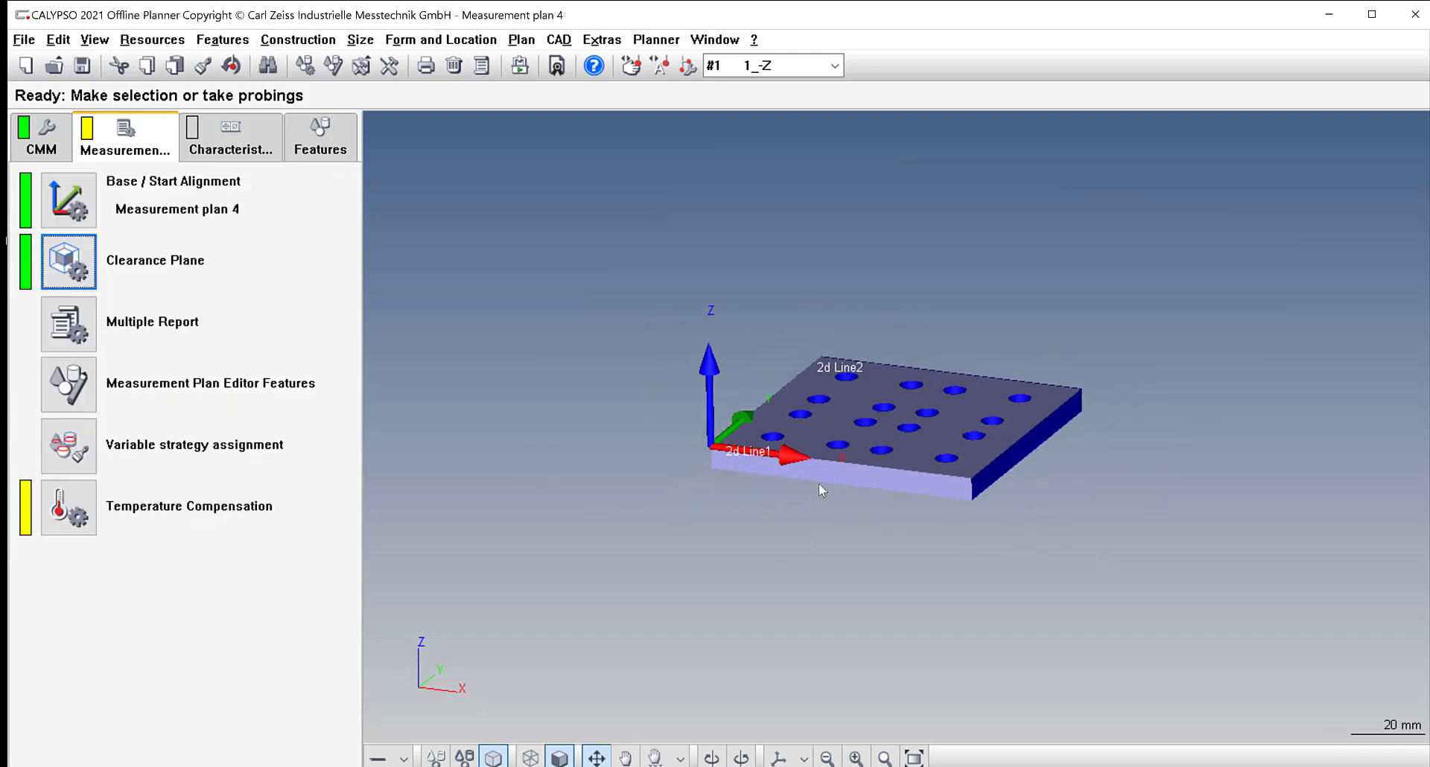
scroll(820, 484, "up", 2)
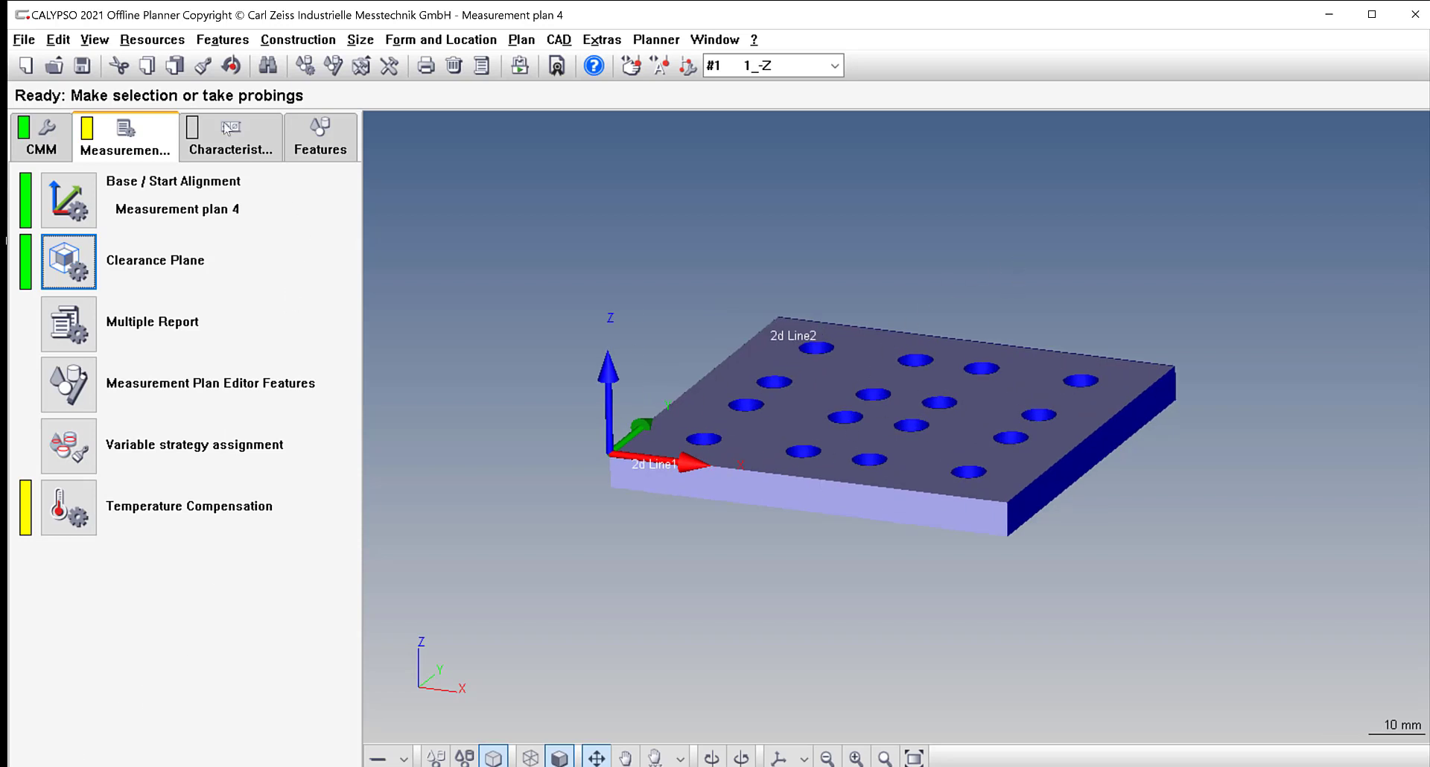
Examine the alignment features and the measuring strategy of 2d Line1 without changing them.
left_click(314, 142)
left_click(132, 229)
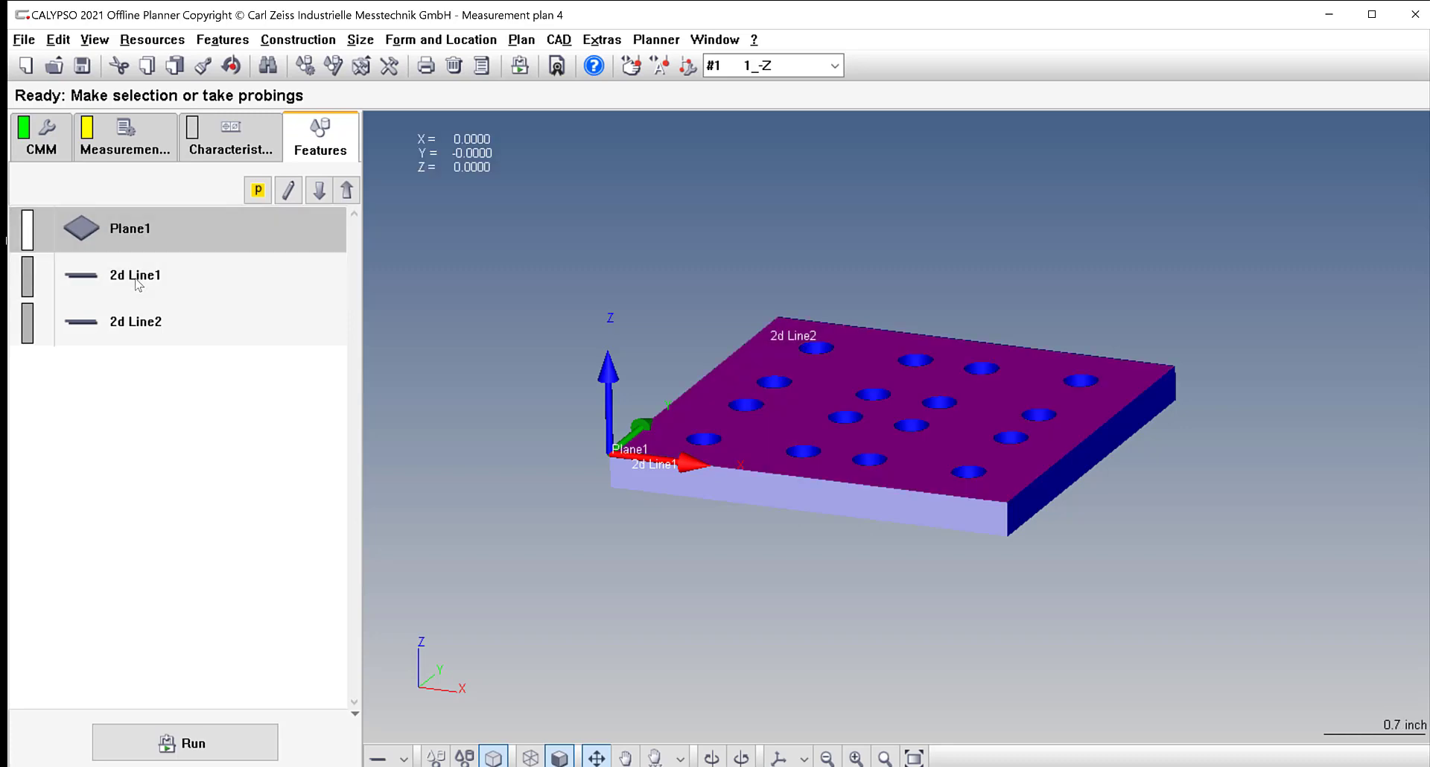
left_click(153, 277)
double_click(123, 287)
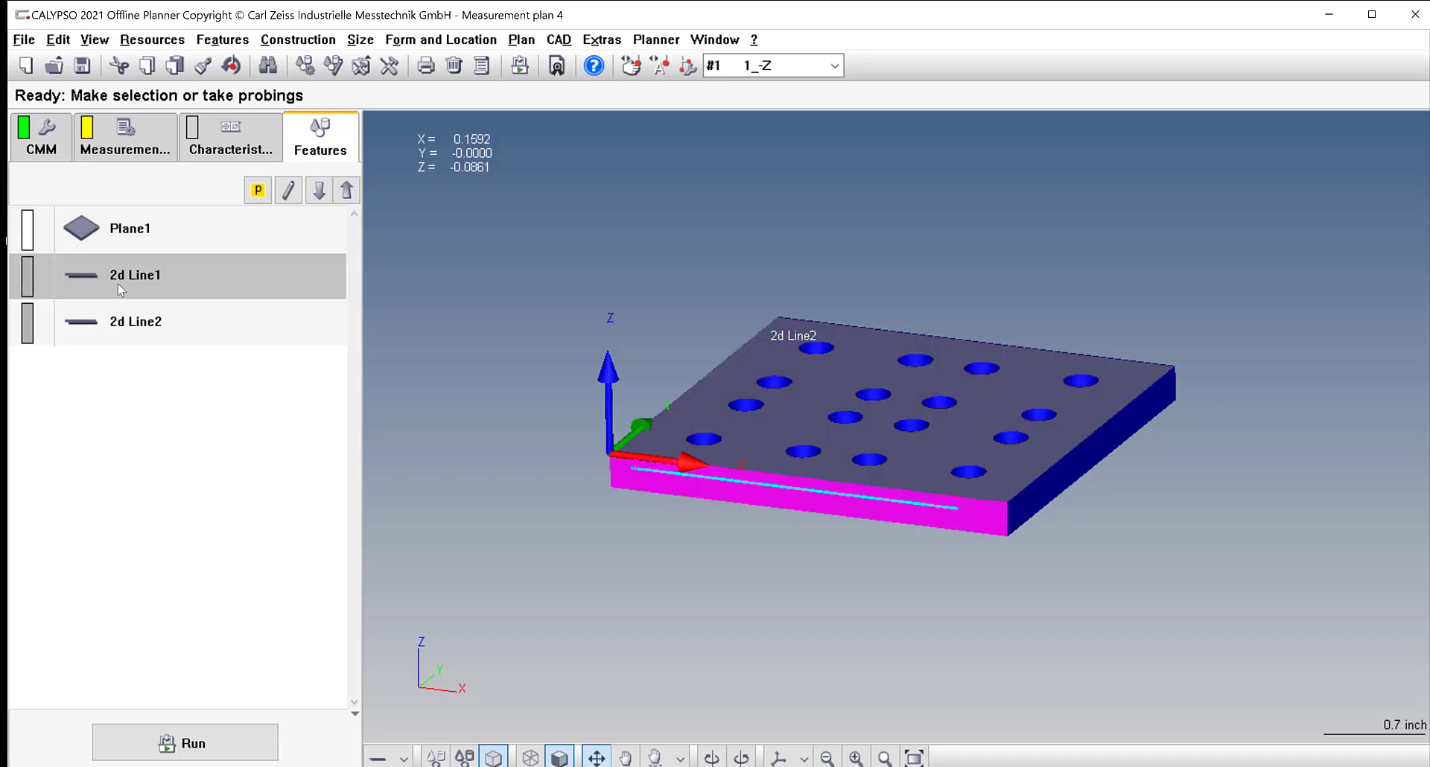
left_click(301, 277)
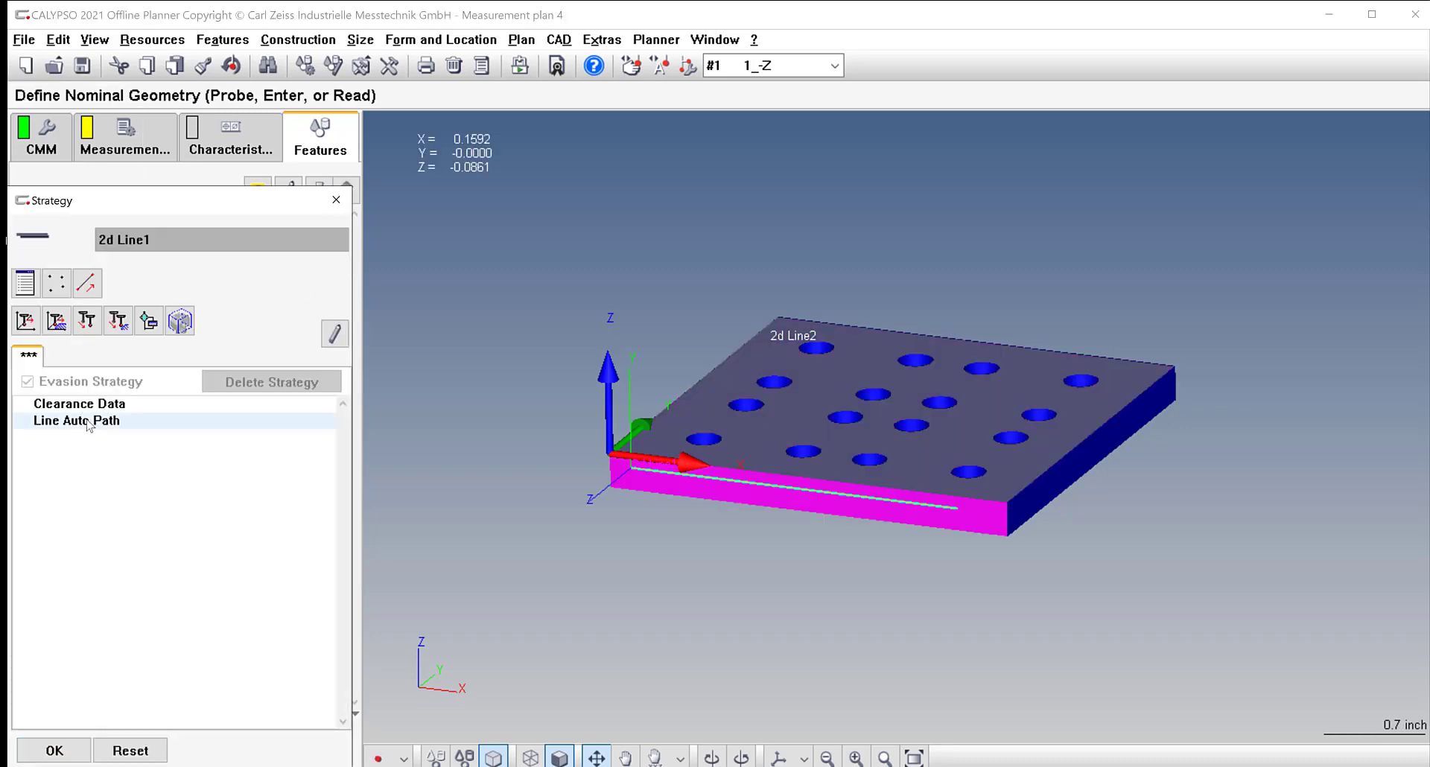
left_click(336, 201)
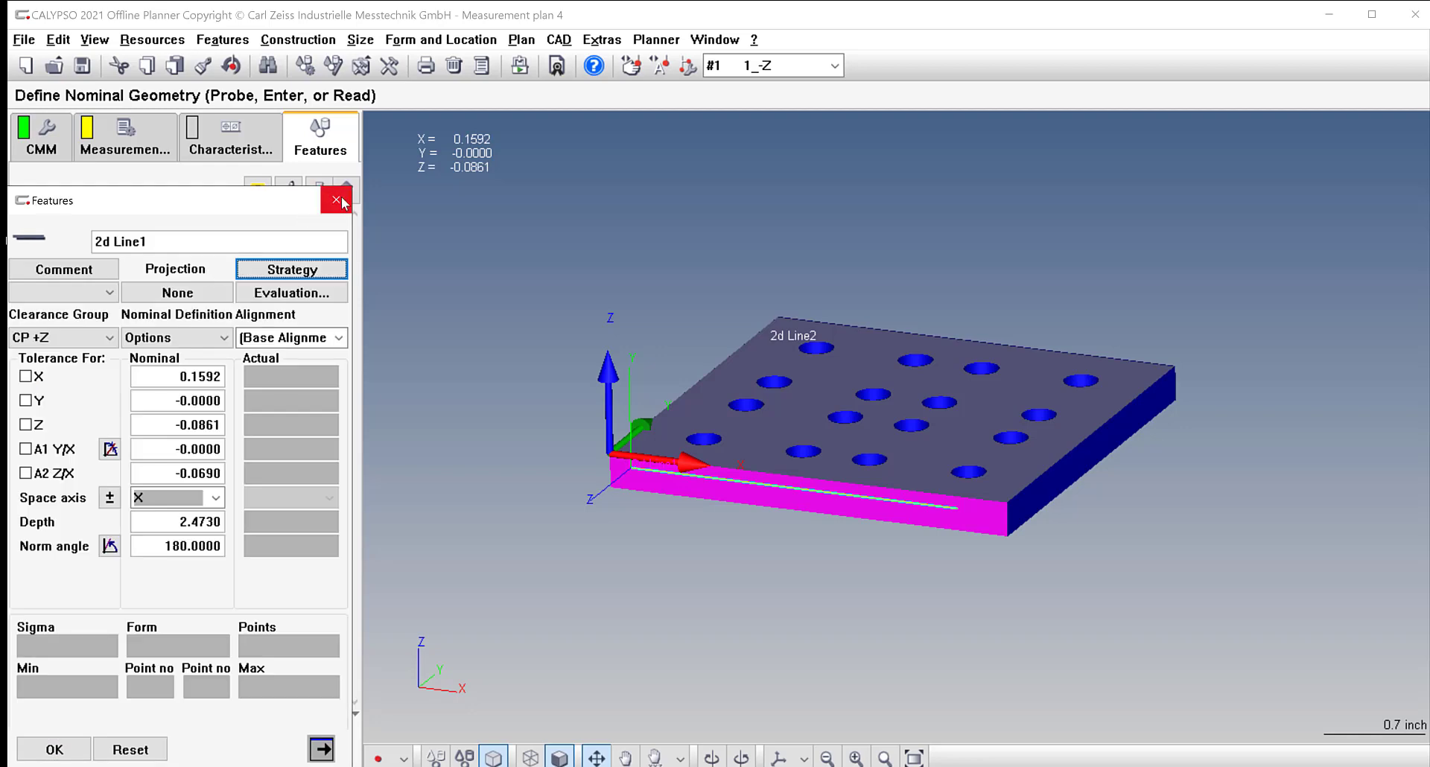
left_click(336, 200)
Run the measurement of 2d Line1 on its own.
right_click(137, 273)
left_click(207, 618)
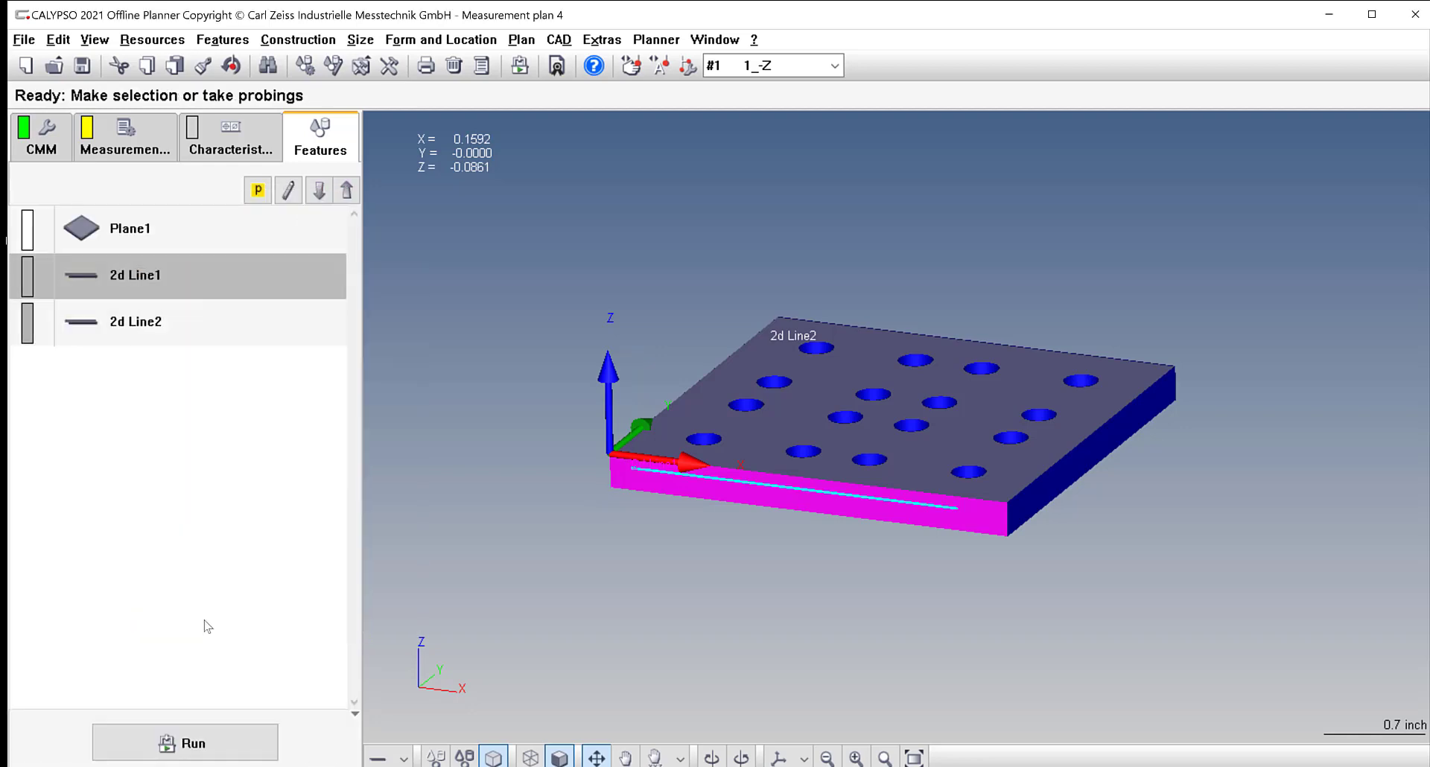
left_click(386, 195)
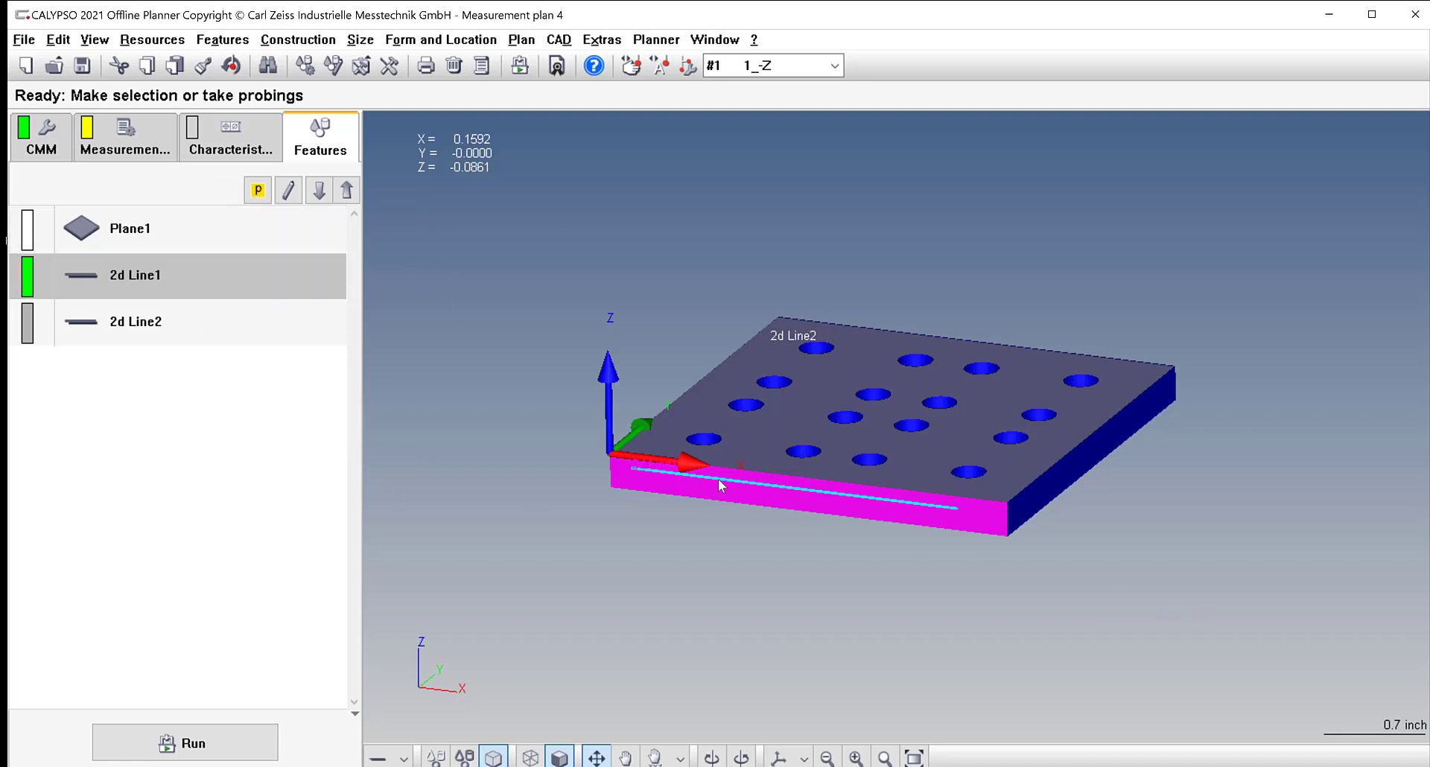
scroll(719, 480, "down", 3)
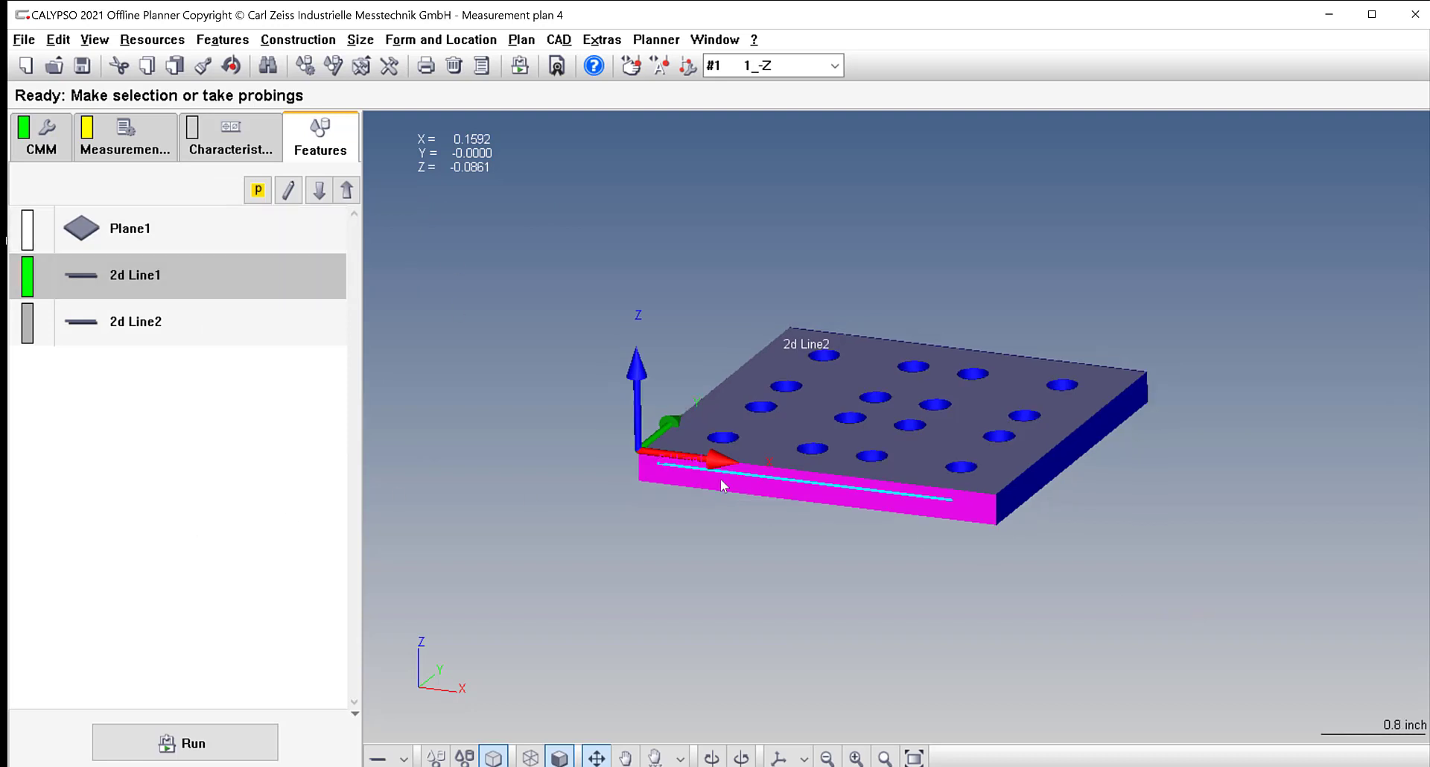
Open the measurement plan simulation and run 2d Line1 in it.
left_click(657, 39)
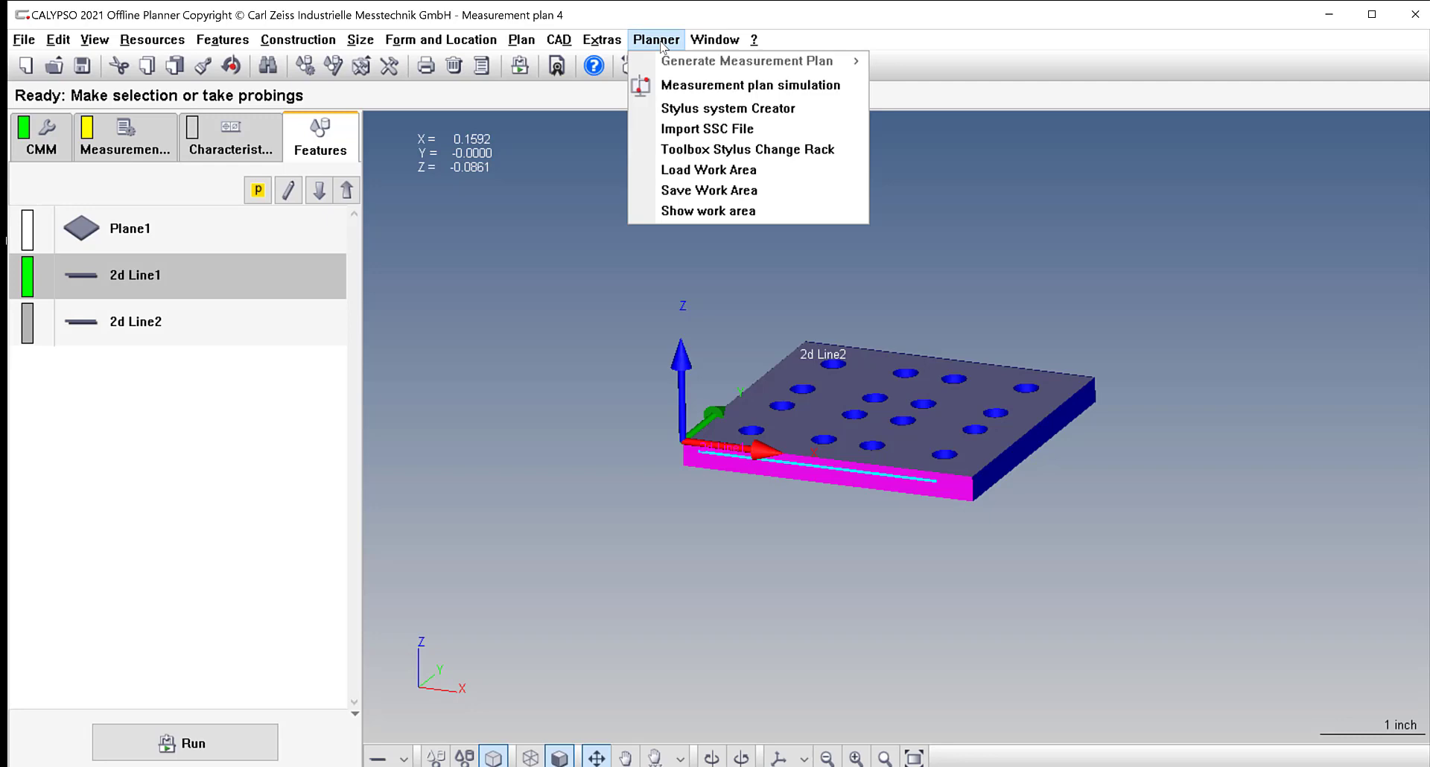
left_click(685, 84)
left_click_drag(673, 322, 498, 38)
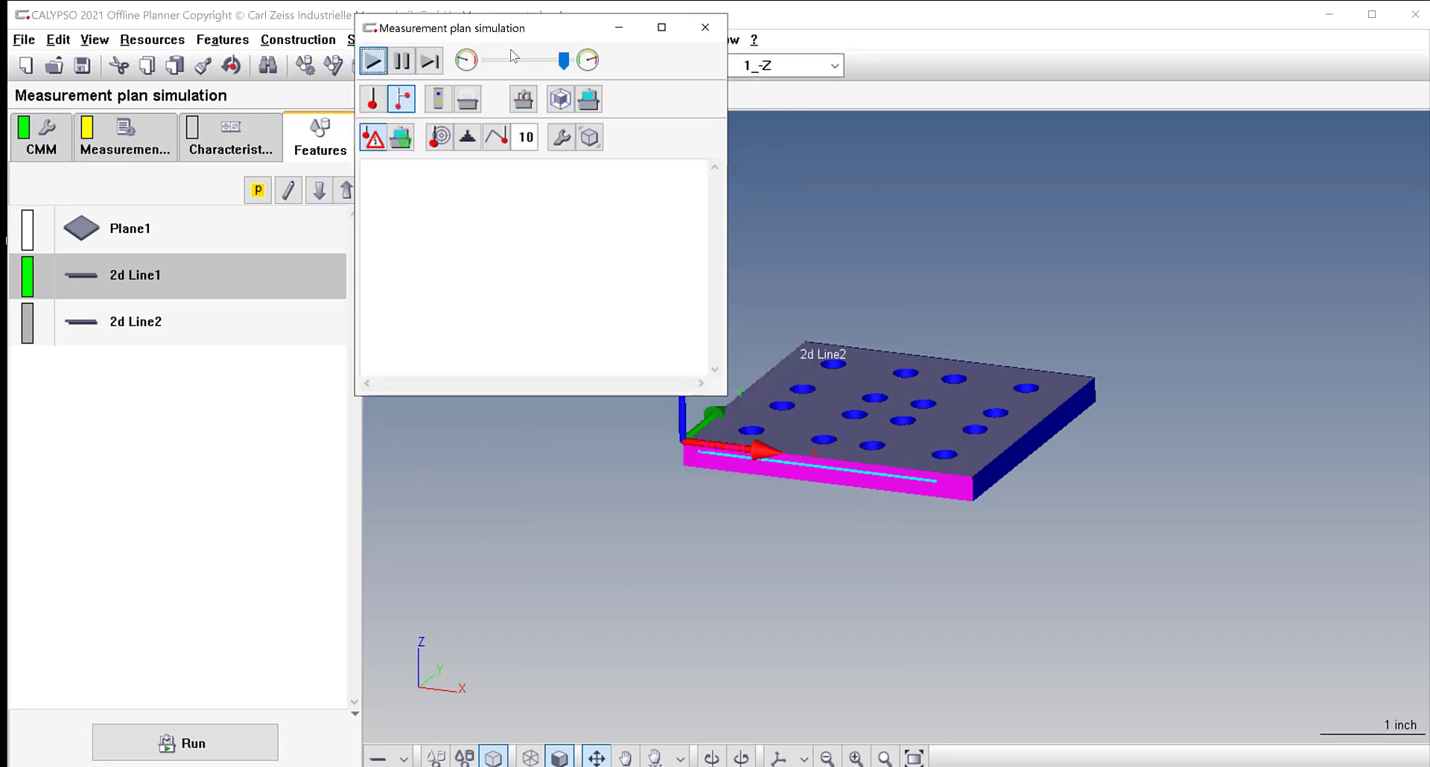
right_click(102, 288)
left_click(223, 642)
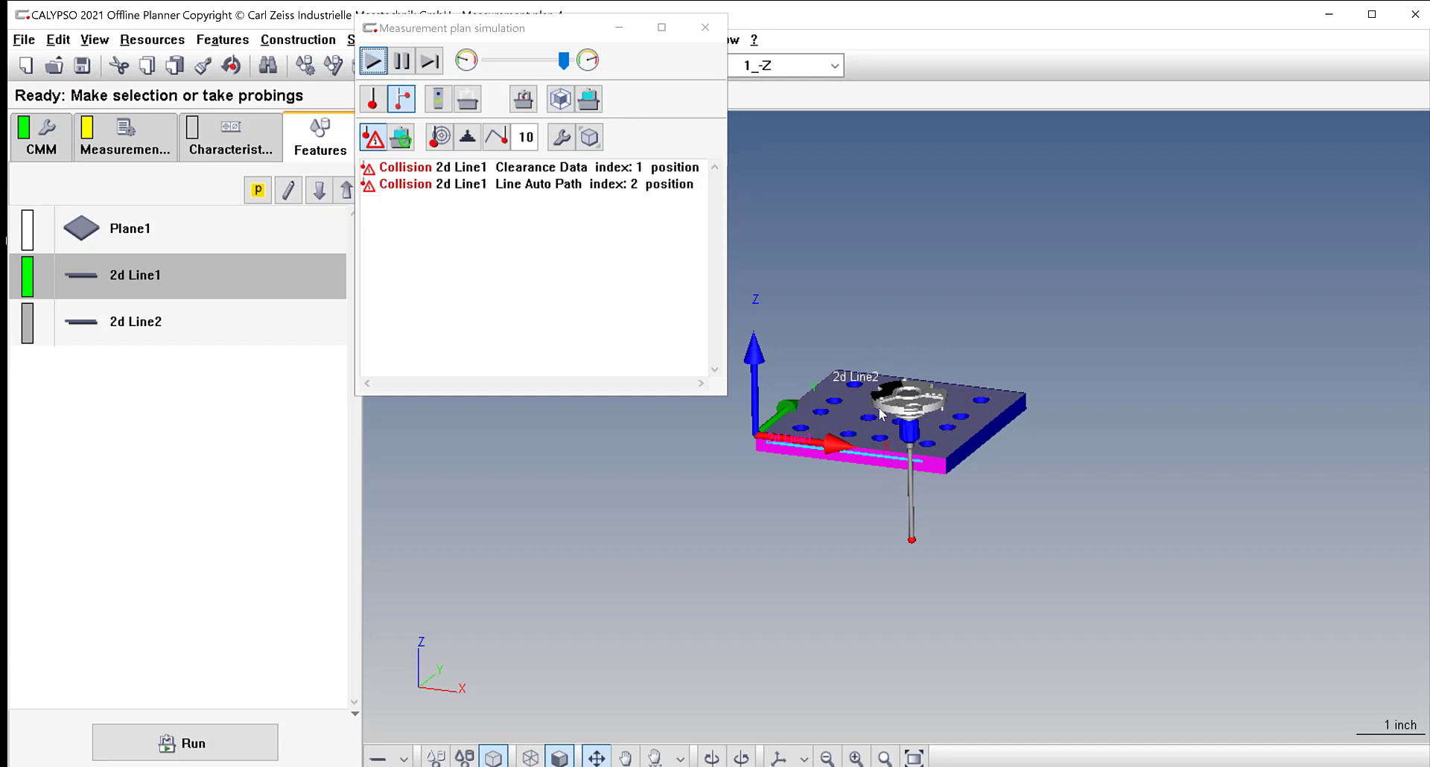
Run 2d Line1 once more in the measurement plan simulation and close the simulation.
right_click(193, 286)
left_click(335, 635)
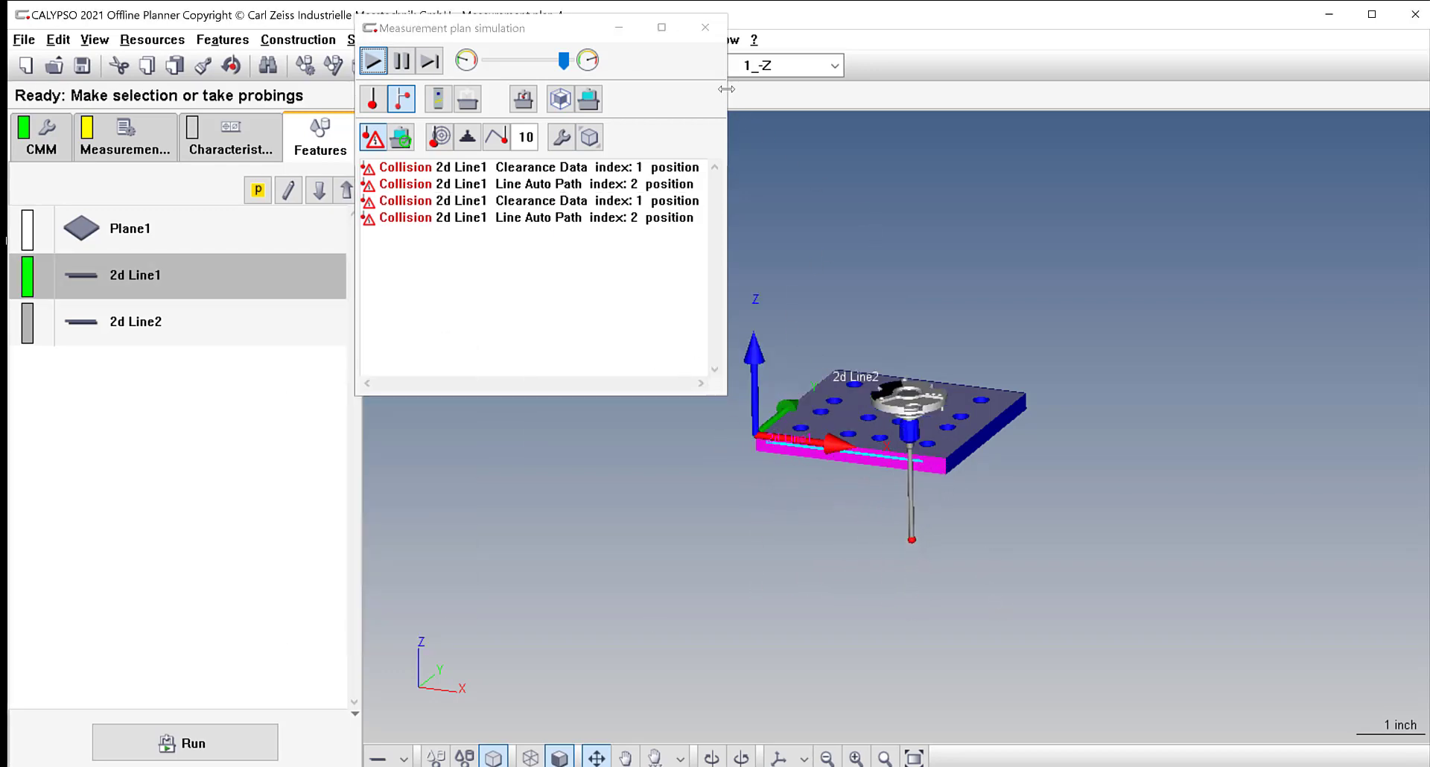
left_click(705, 26)
Open the stylus geometry data of the HVCC 3X38 stylus system in the stylus system management.
left_click(143, 158)
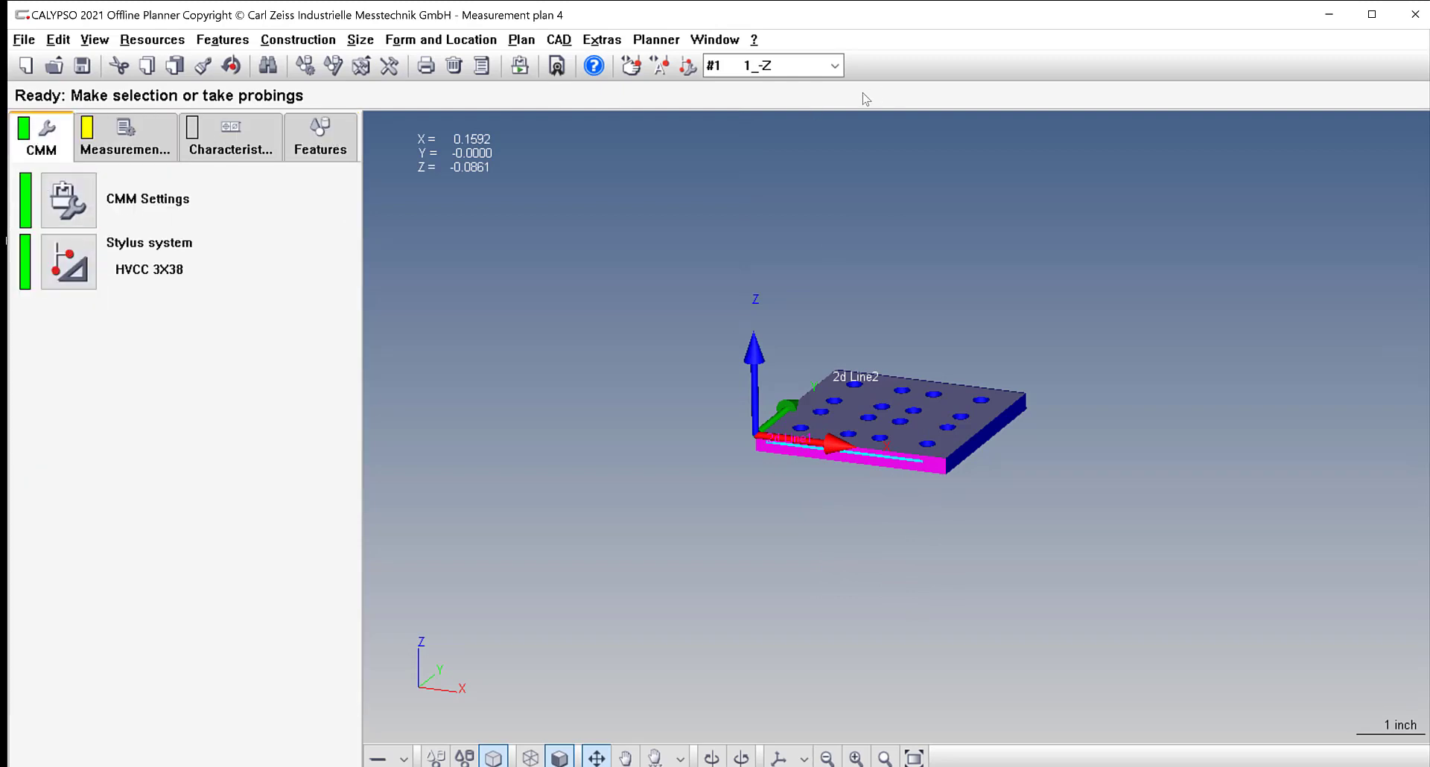
left_click(687, 66)
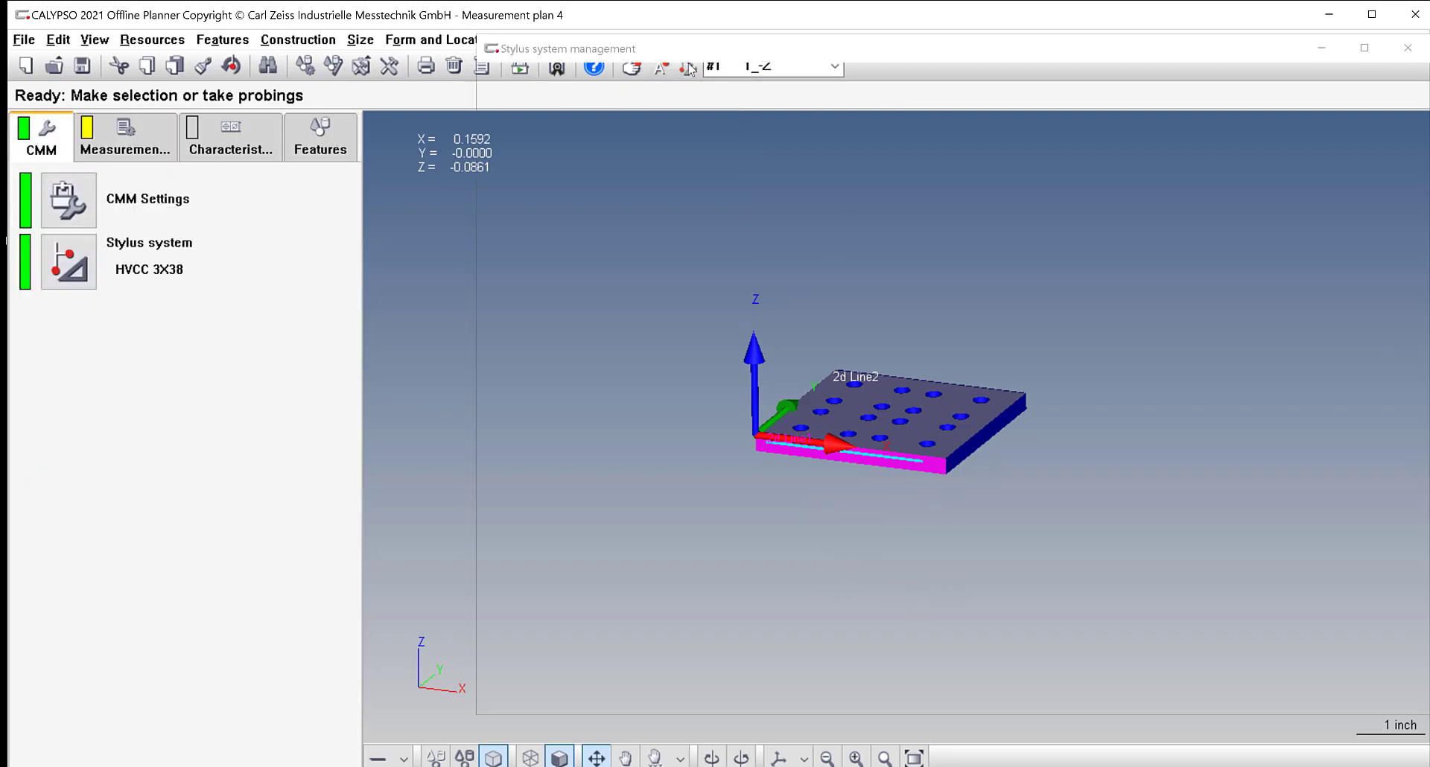
left_click(548, 116)
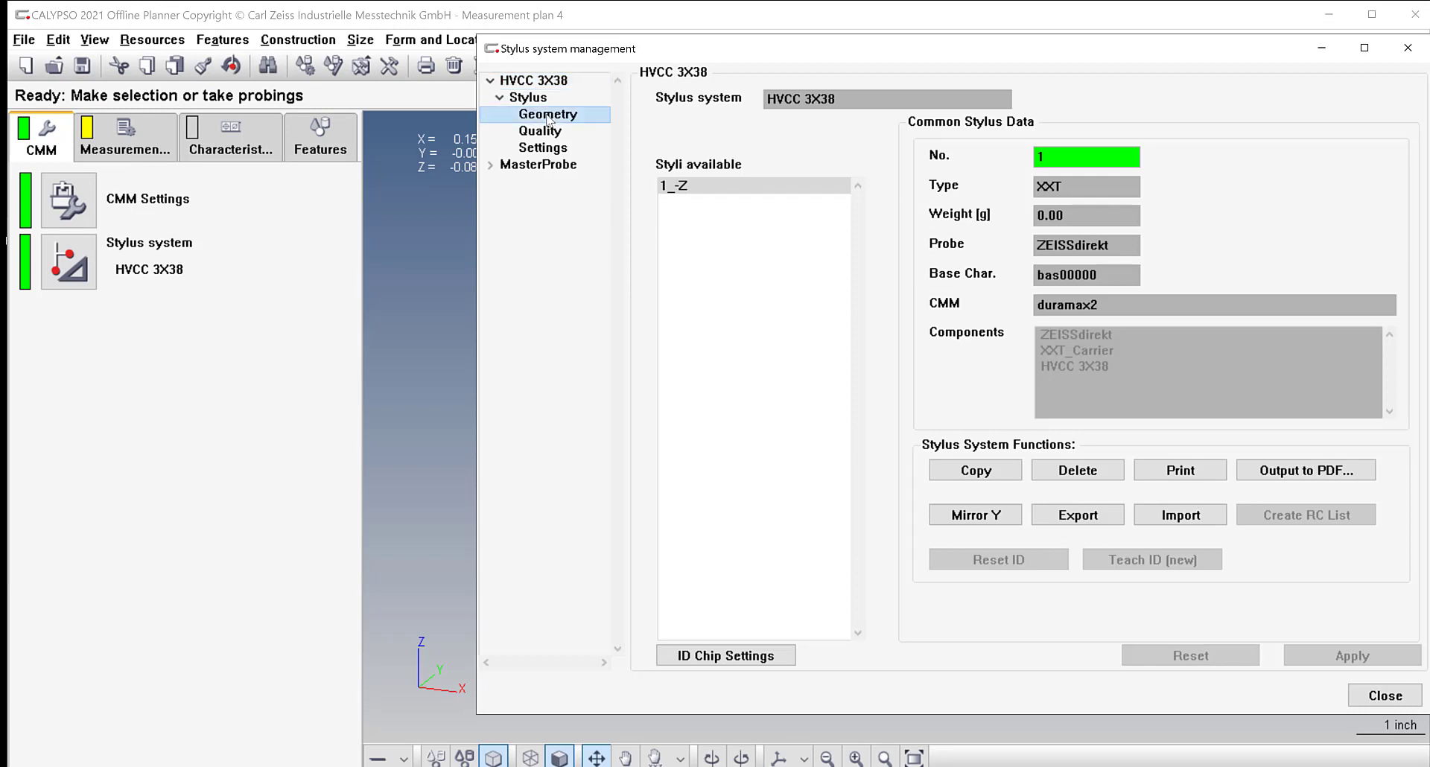
left_click(907, 117)
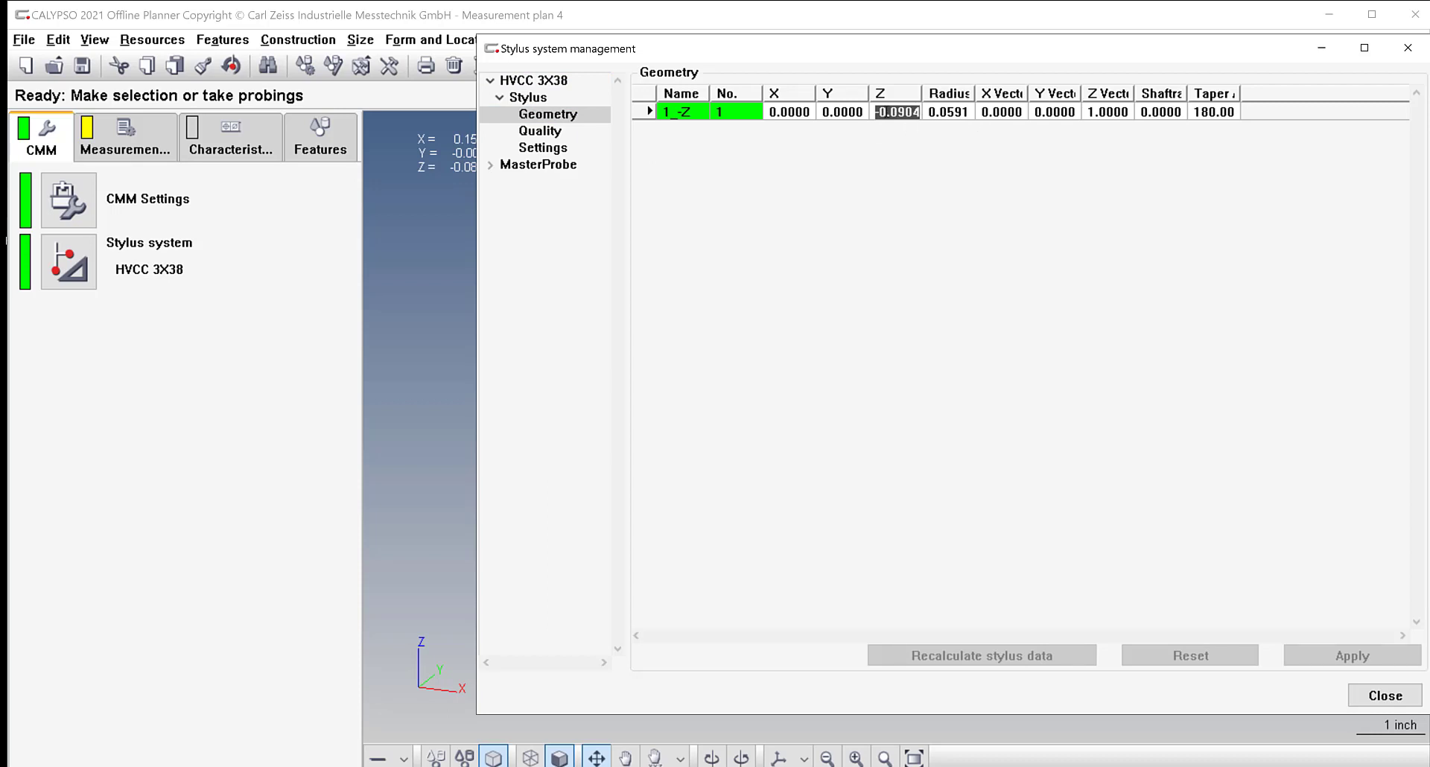
Try to set the Z value of stylus 1_-Z to 2.2968.
left_click_drag(880, 112, 933, 109)
key("BackSpace")
type("2.2968")
key("Tab")
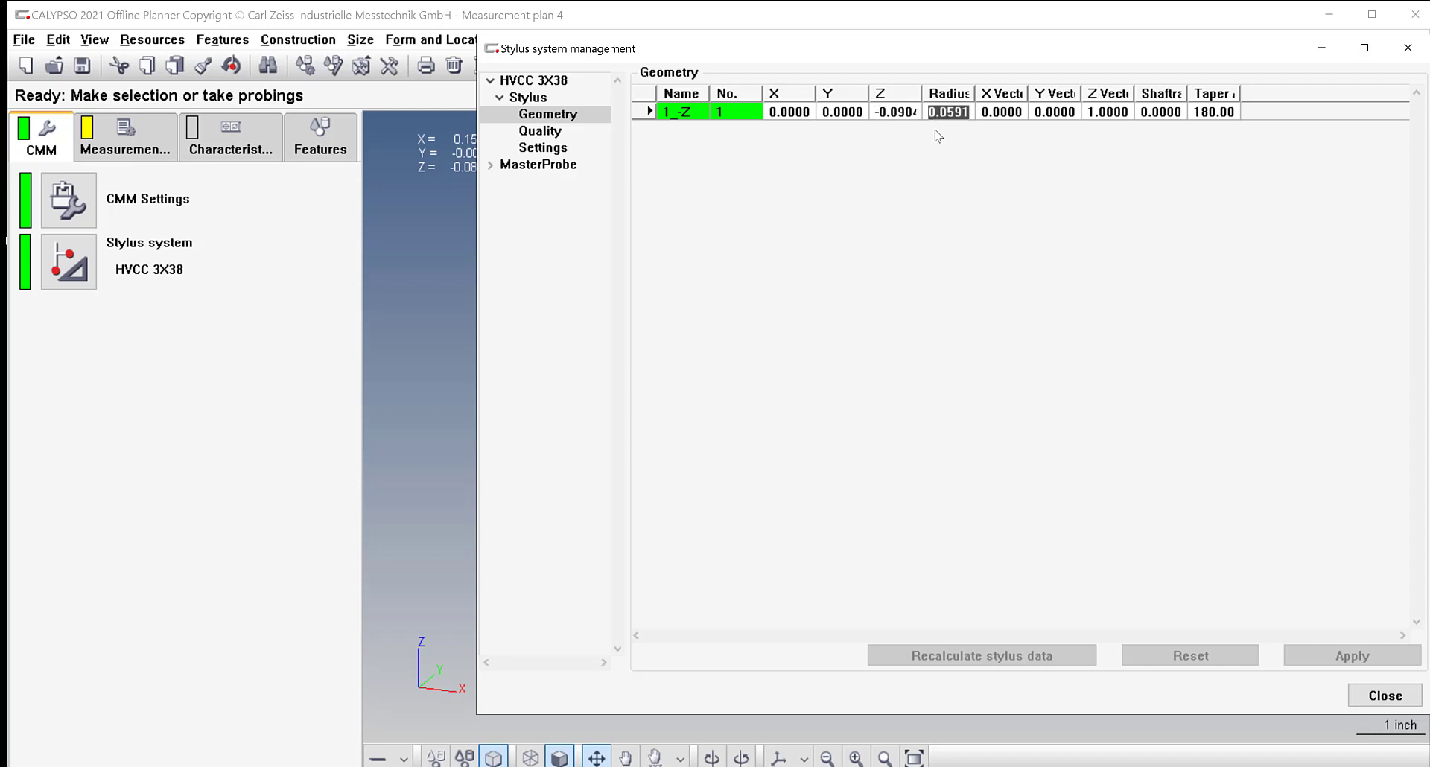
Set the Z value of stylus 1_-Z to -2.2968, apply the change and close the stylus system management.
left_click(906, 119)
double_click(903, 112)
left_click(878, 113)
left_click_drag(878, 113, 1029, 122)
key("BackSpace")
left_click(845, 114)
left_click(1344, 657)
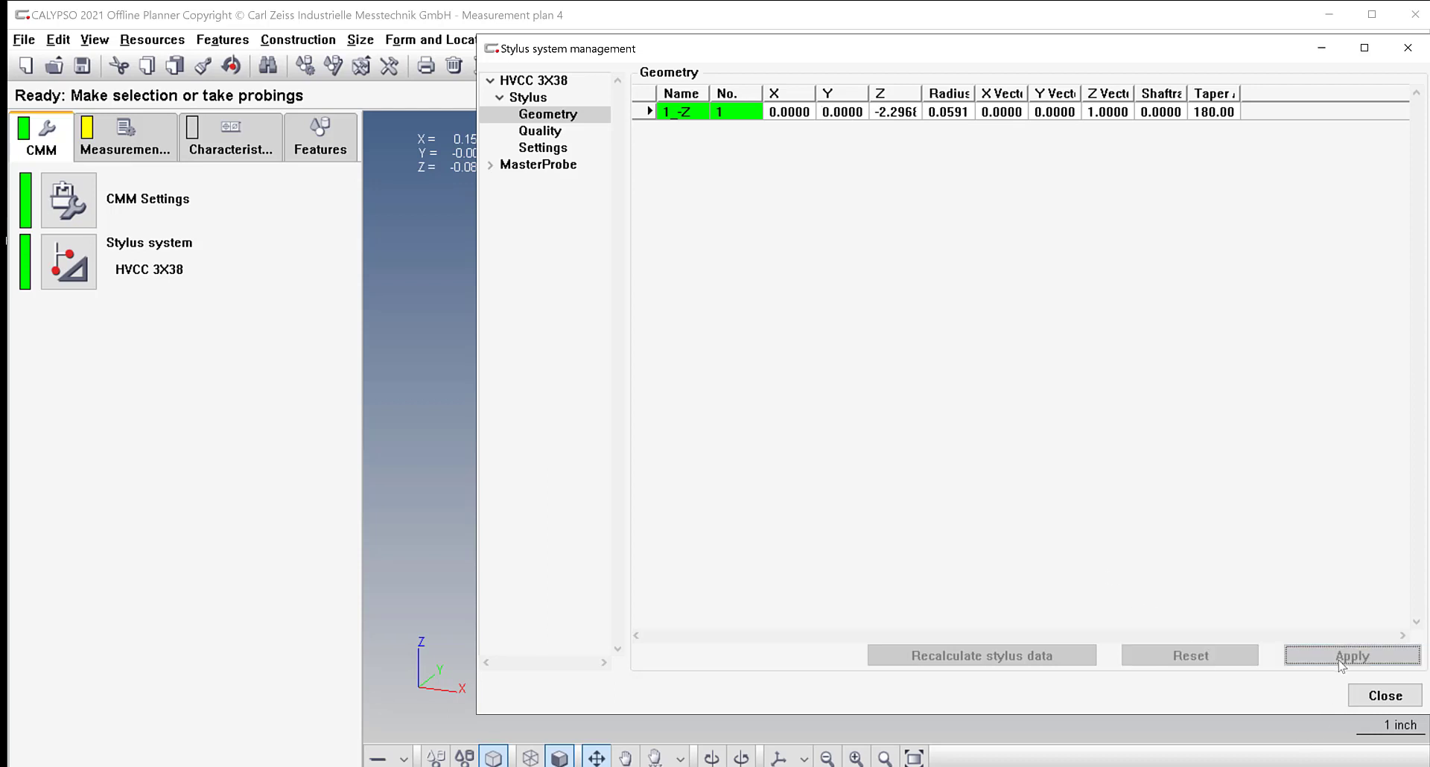
left_click(1383, 695)
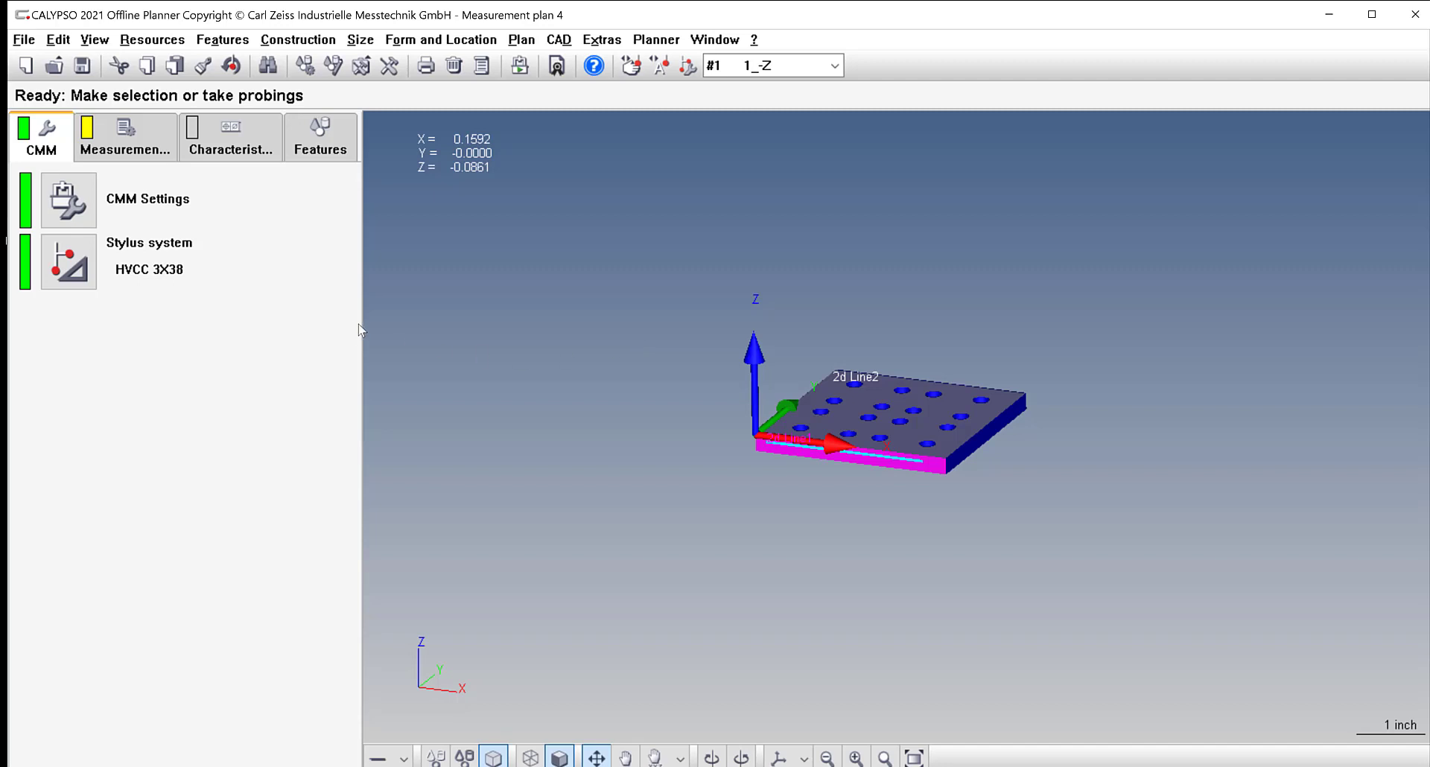
Run 2d Line1 in a new measurement plan simulation, check the stylus against the plate and close the simulation.
left_click(656, 40)
left_click(706, 84)
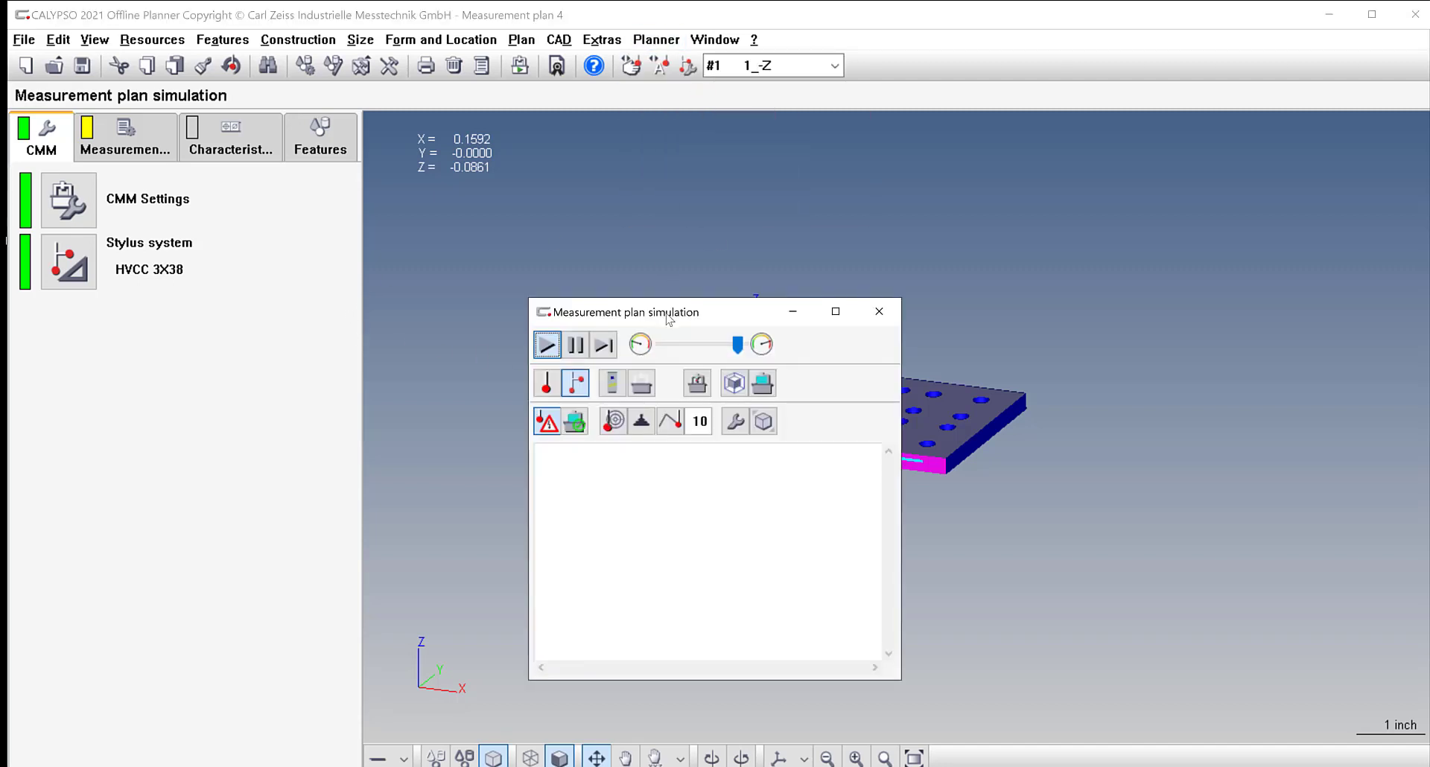
left_click_drag(667, 319, 1171, 32)
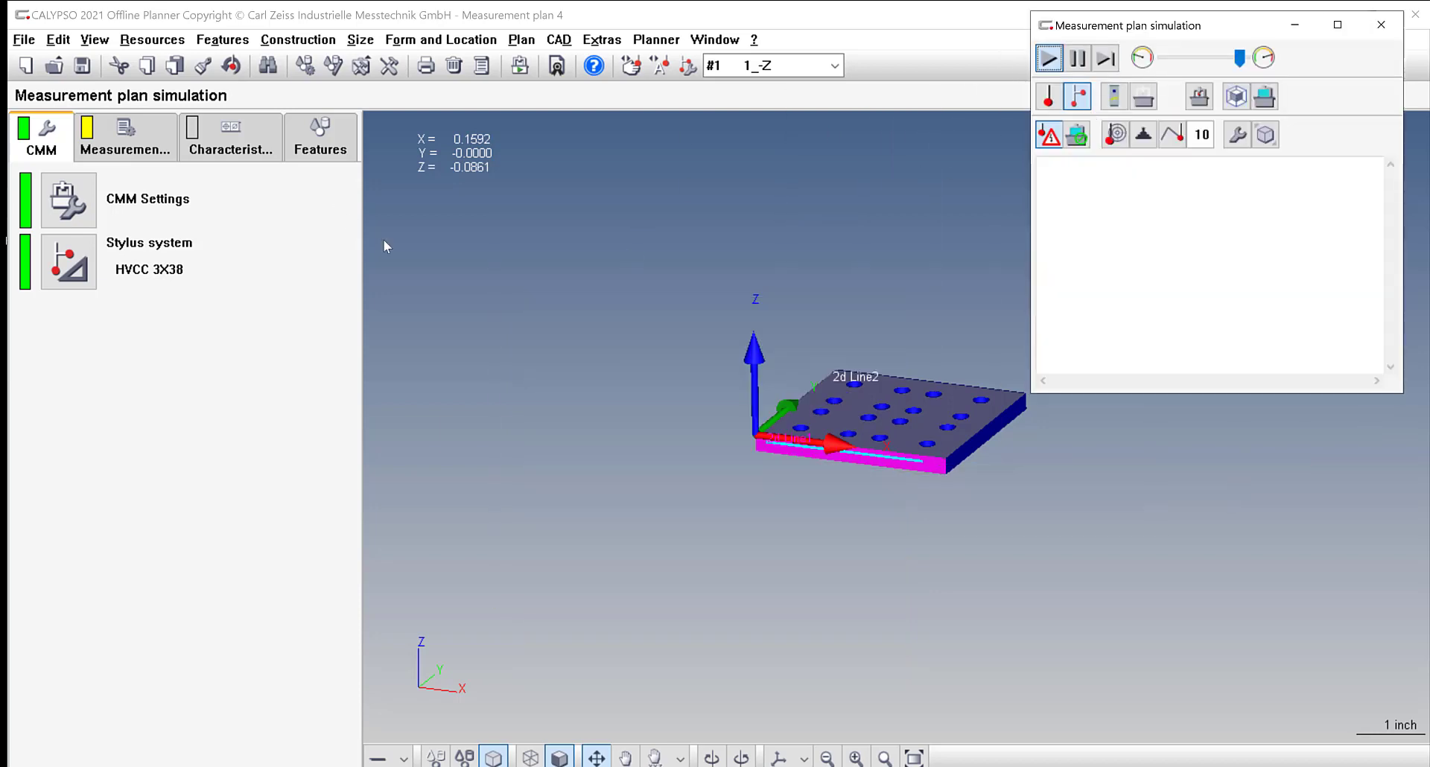
left_click(308, 150)
right_click(137, 294)
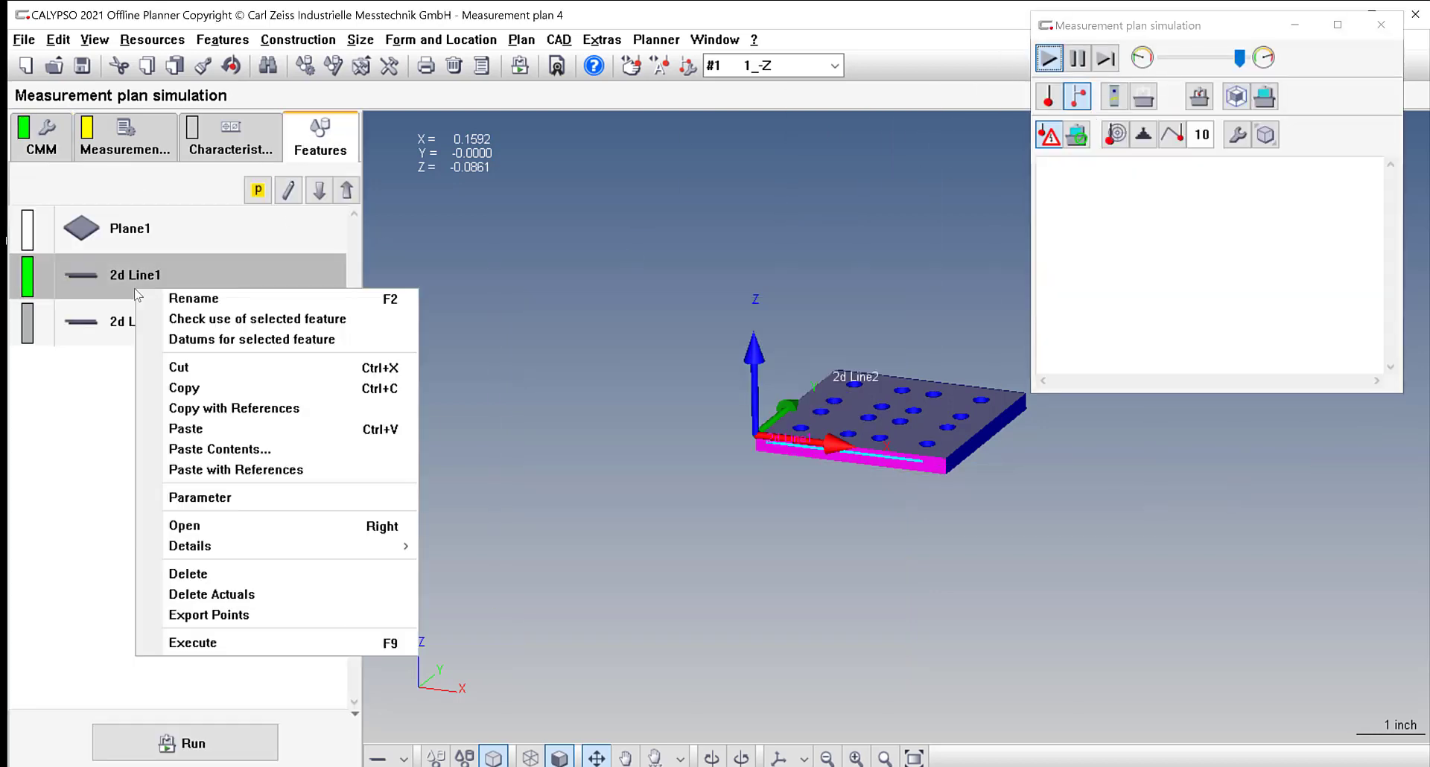
left_click(192, 643)
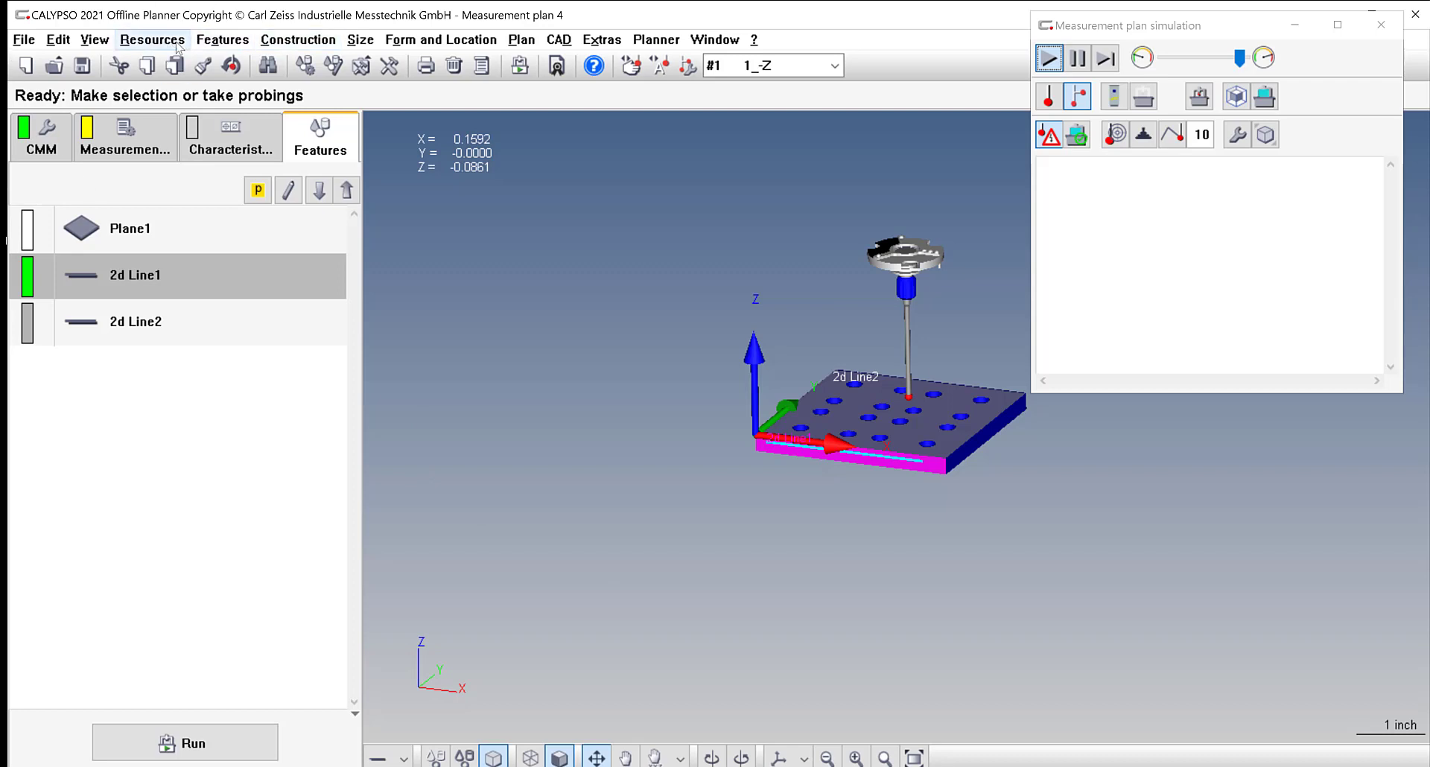
scroll(1225, 432, "up", 7)
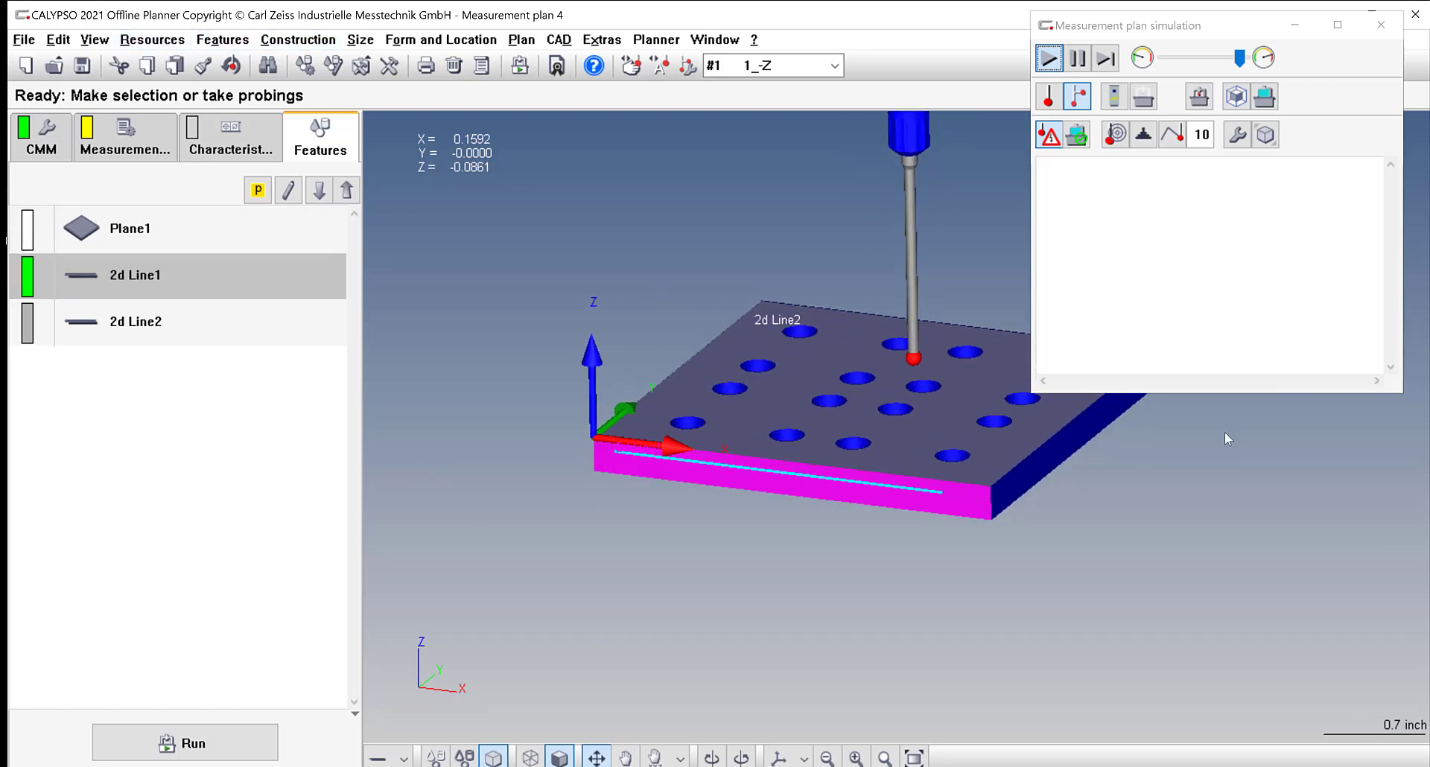
scroll(1224, 433, "down", 7)
scroll(1220, 437, "up", 1)
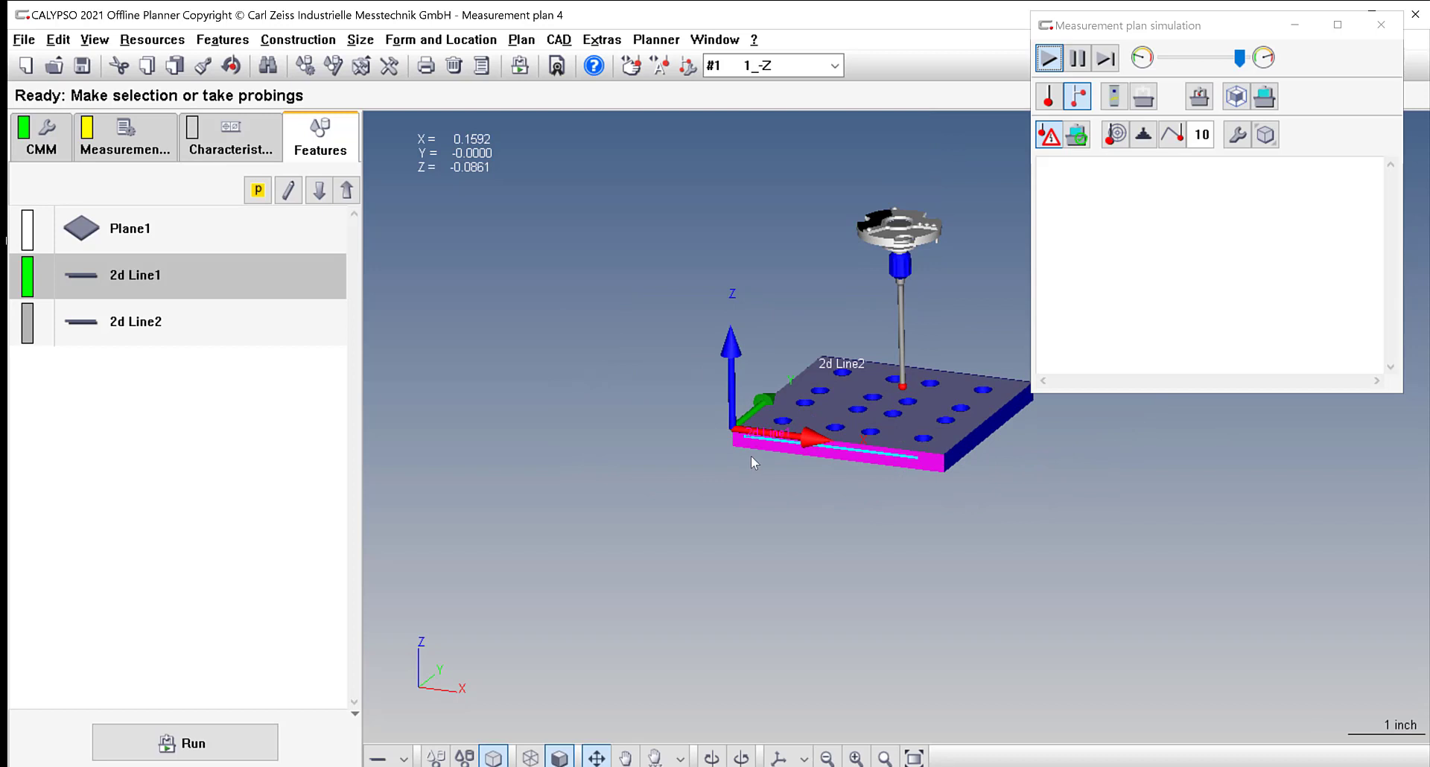
scroll(1123, 417, "up", 2)
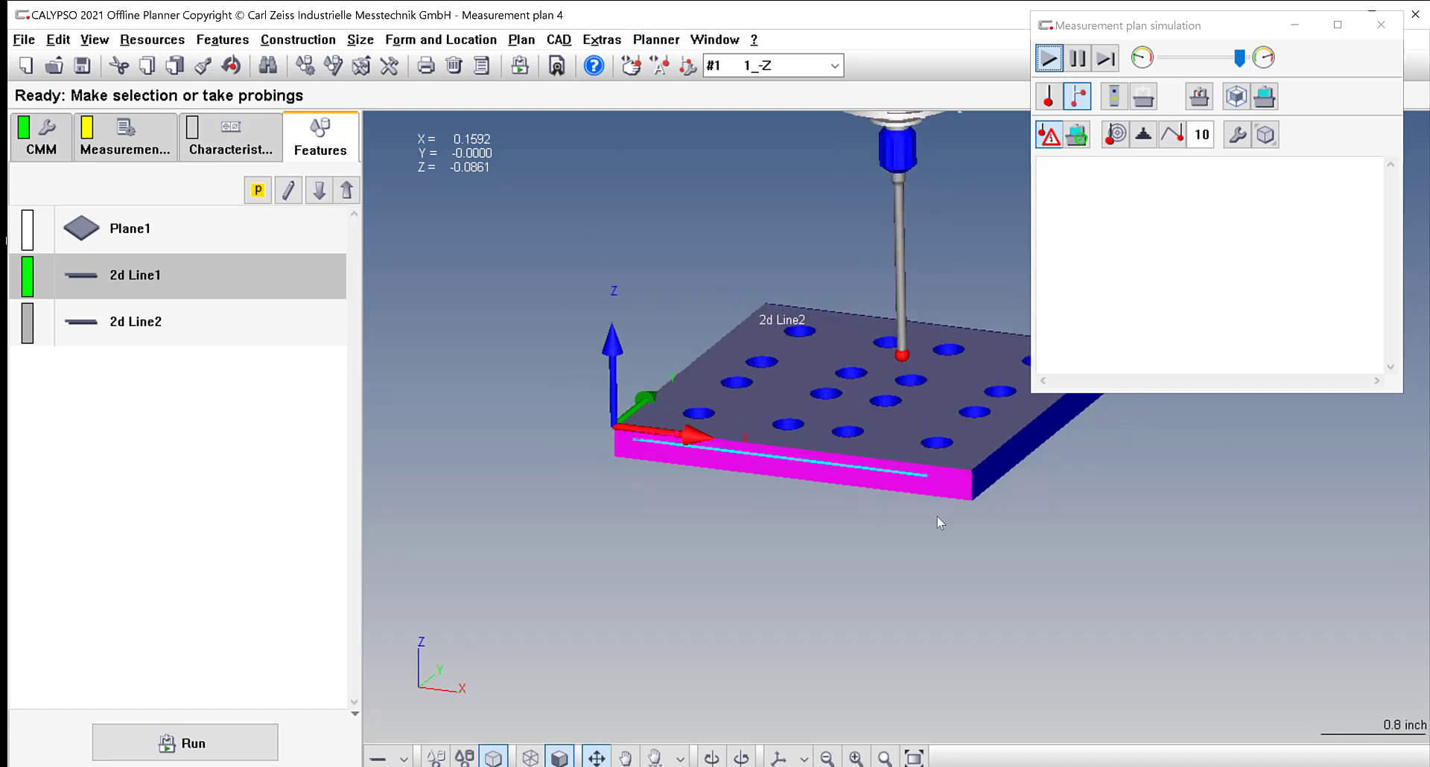
scroll(940, 524, "down", 2)
left_click(1380, 25)
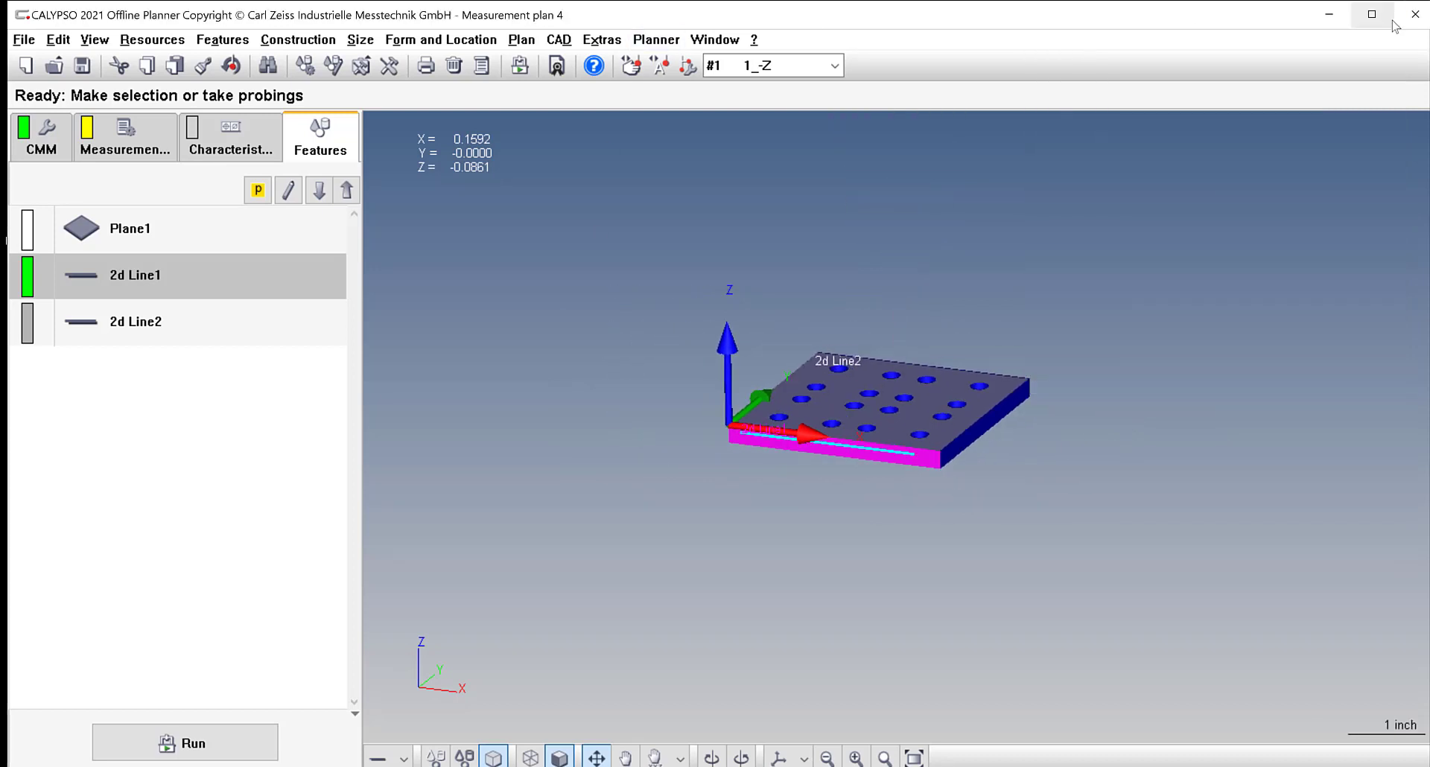
Examine the alignment features and the Line Auto Path settings in 2d Line2's measuring strategy without changing them.
left_click(132, 229)
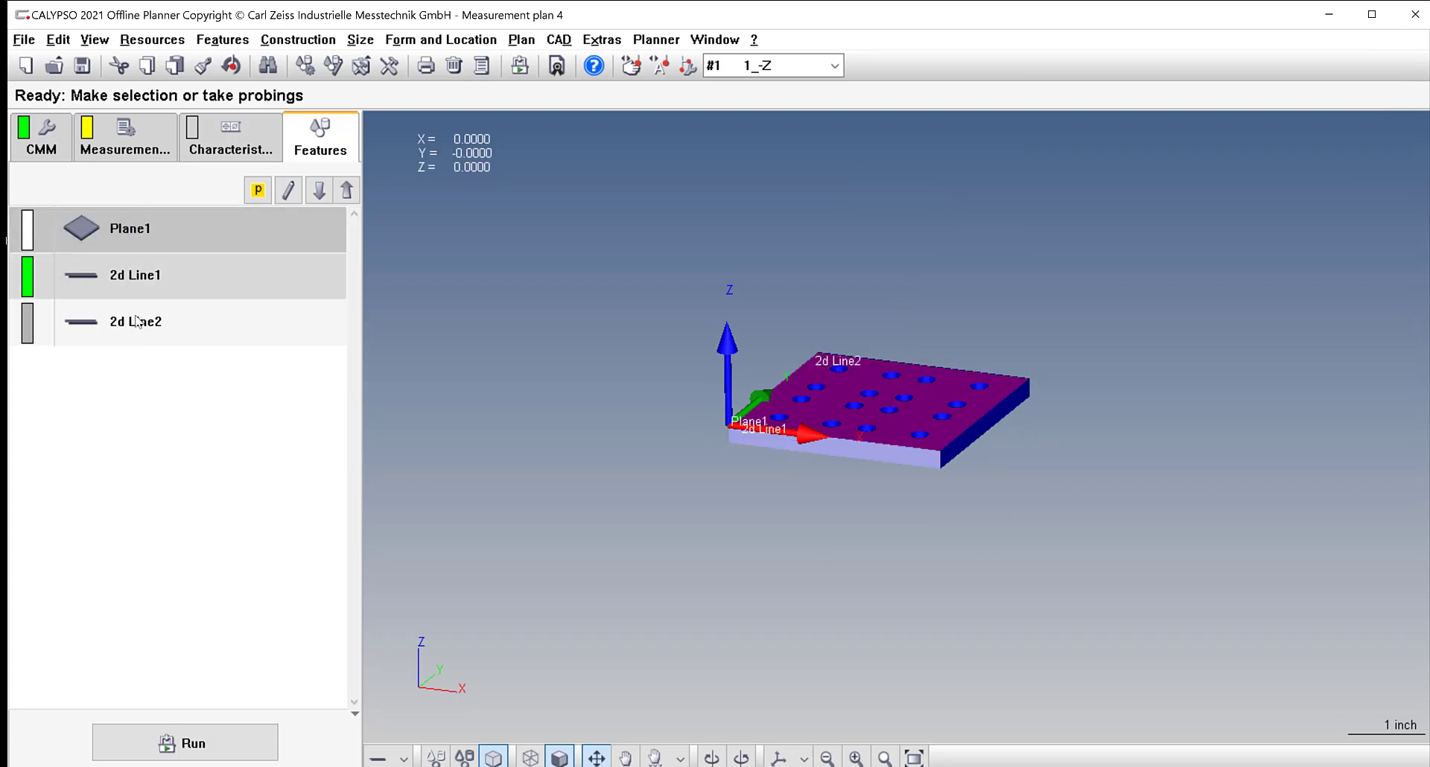
scroll(1076, 422, "up", 3)
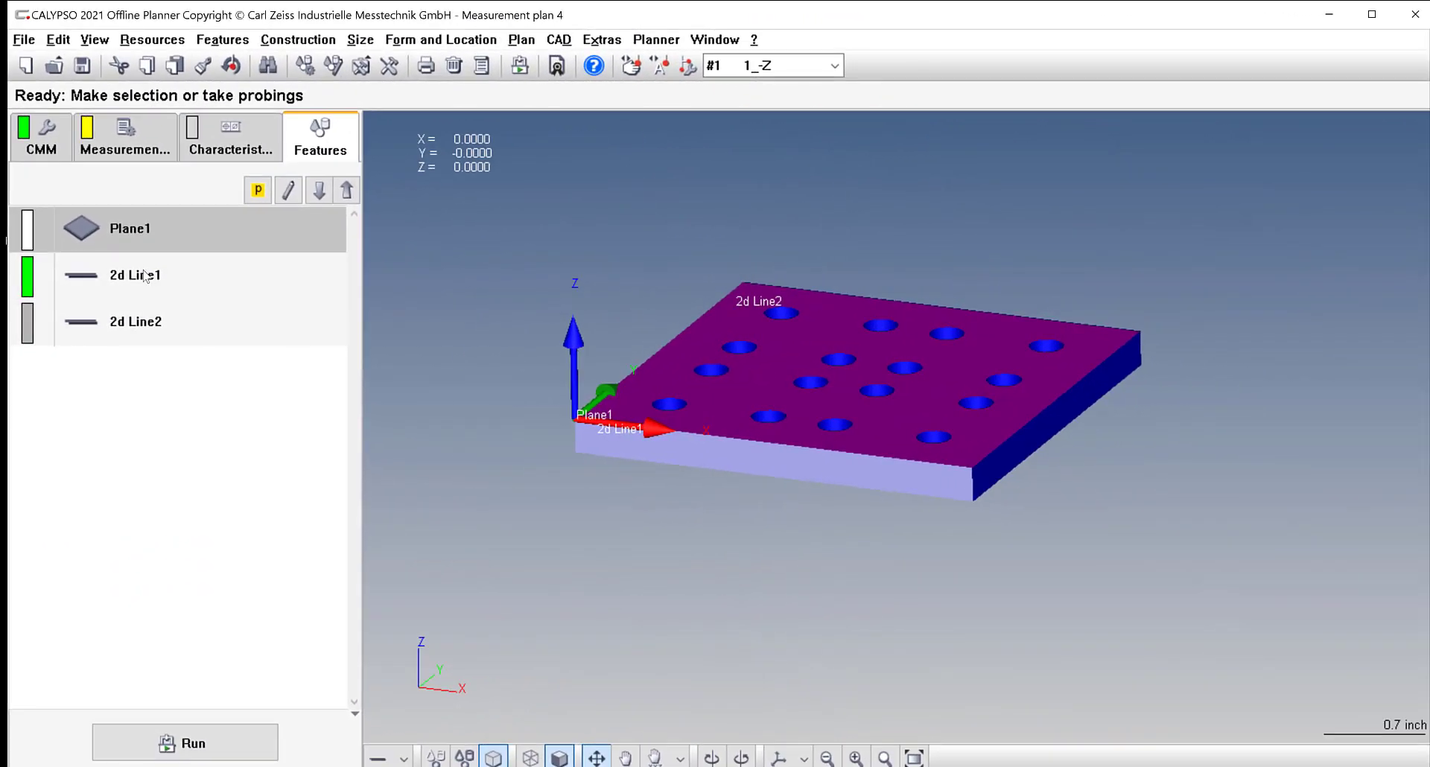
left_click(145, 276)
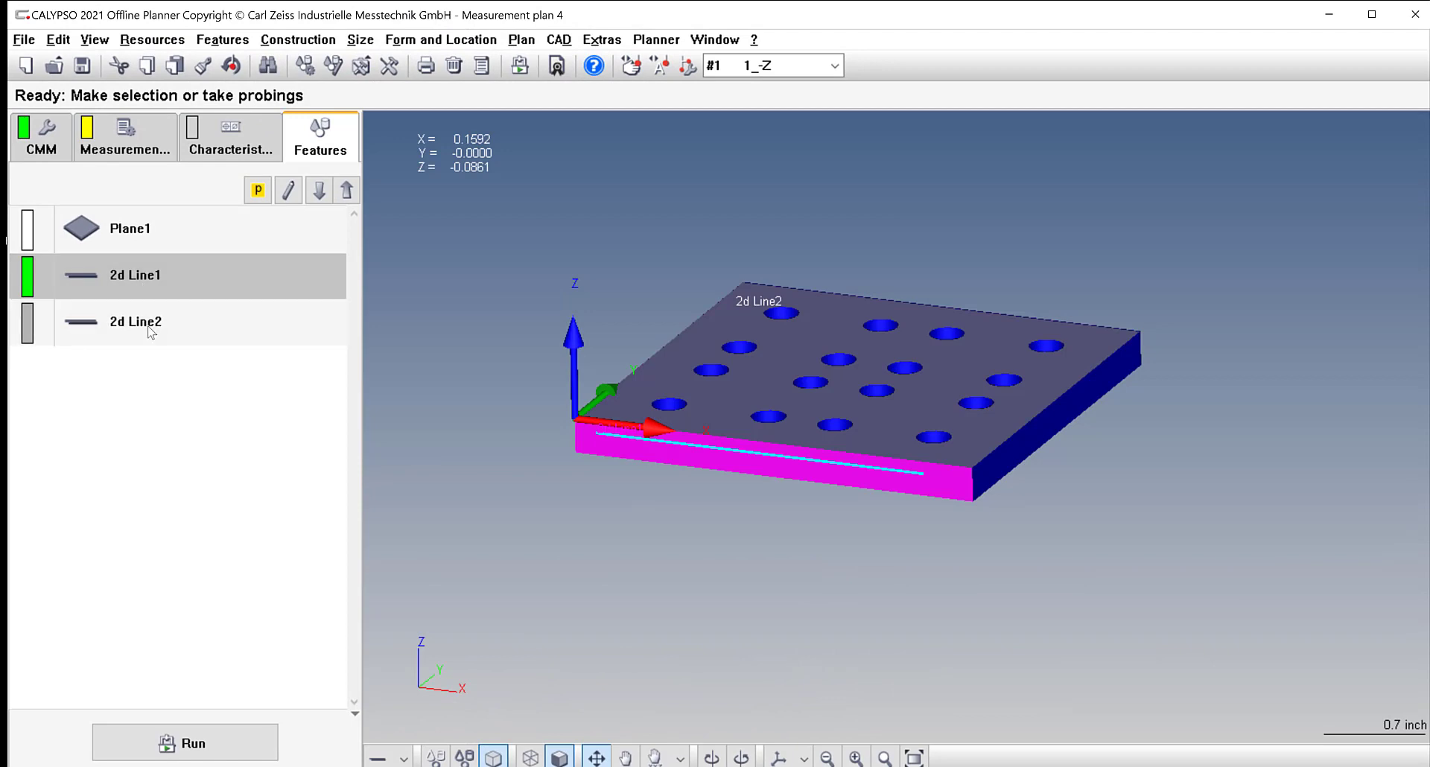
double_click(151, 331)
left_click(290, 268)
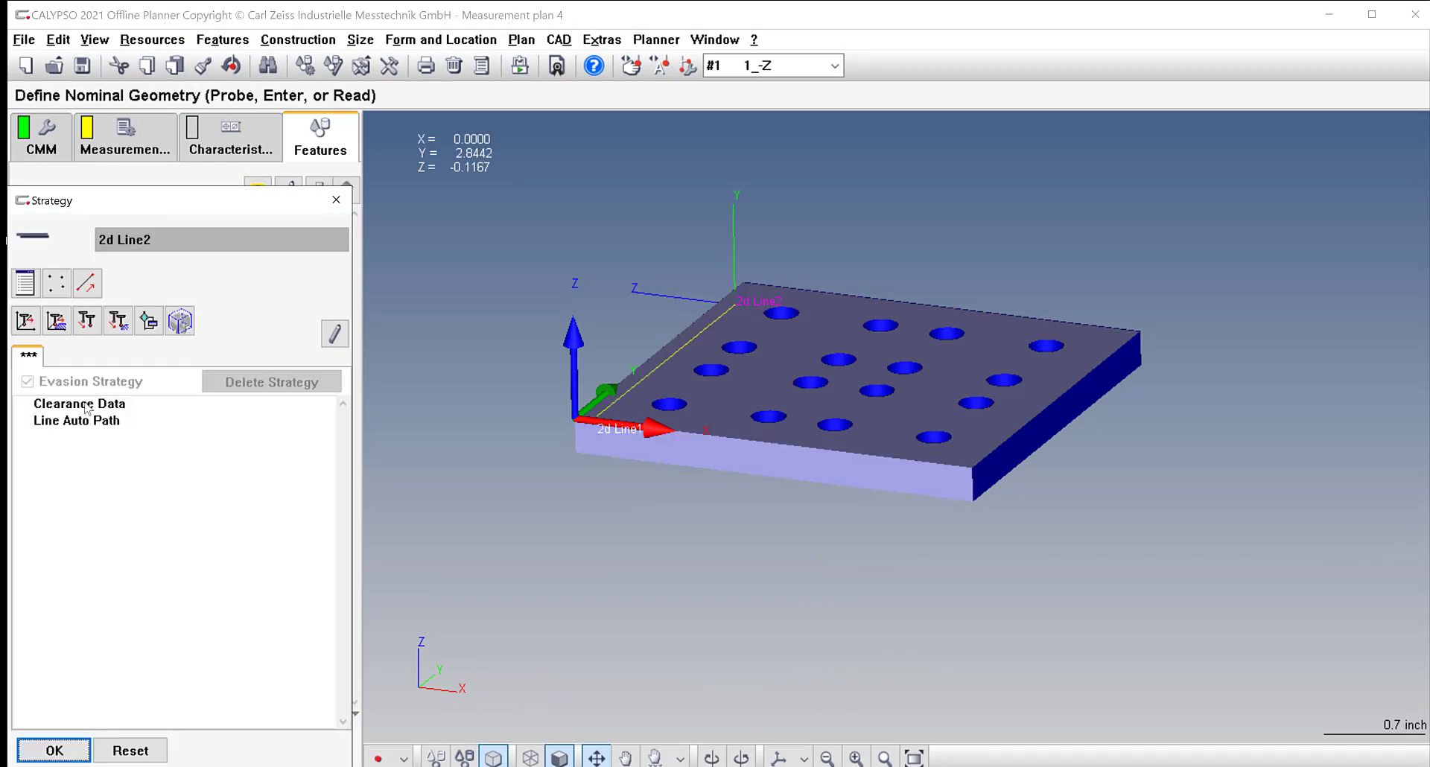
double_click(83, 420)
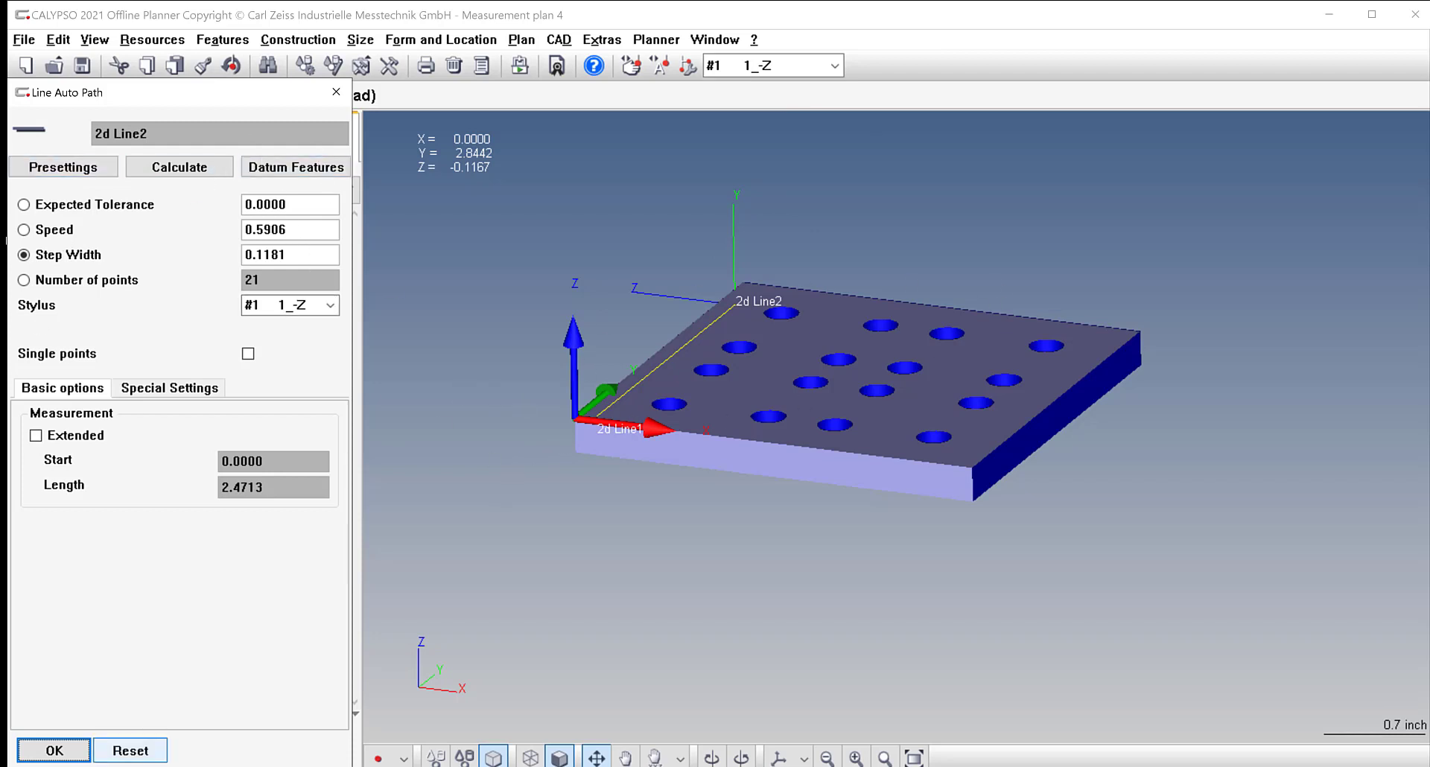
left_click(54, 758)
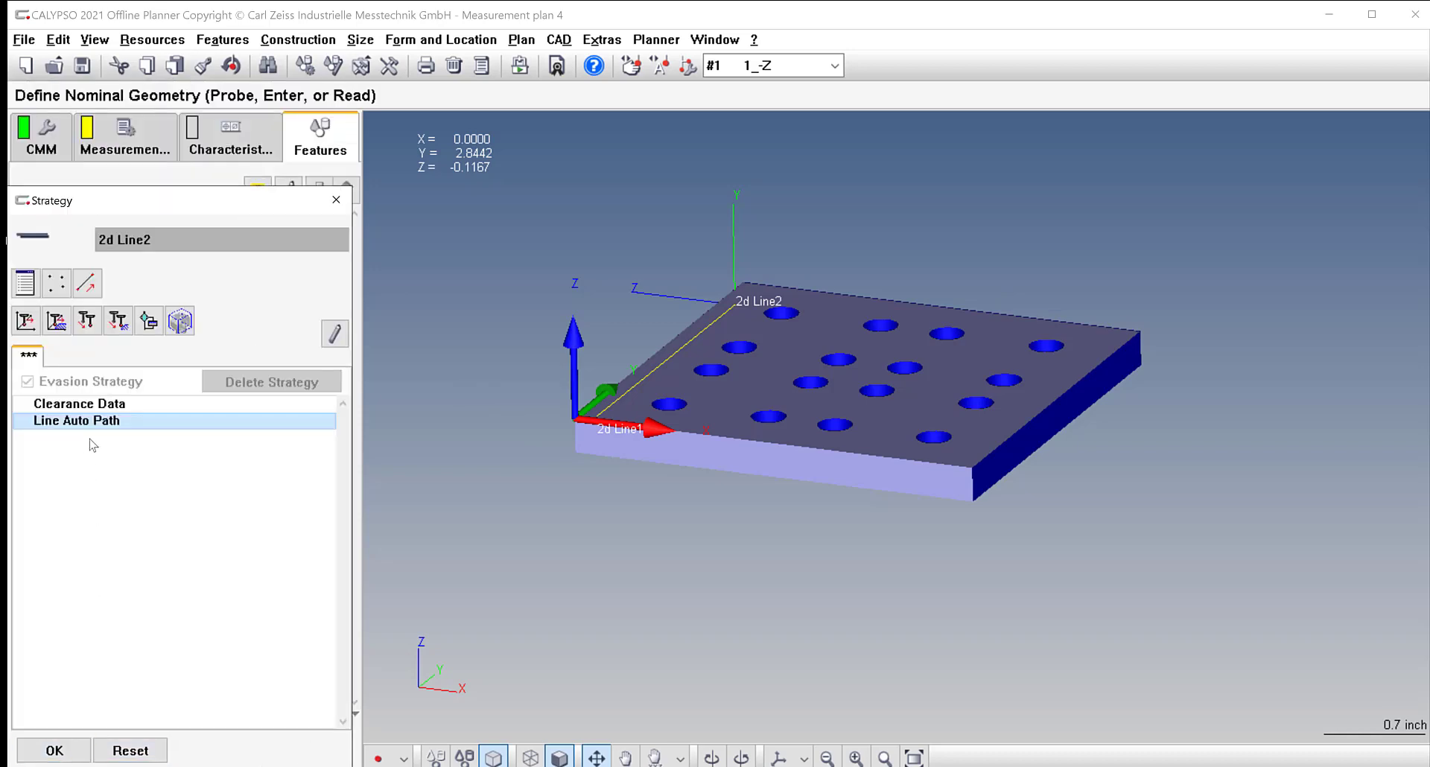
left_click(58, 750)
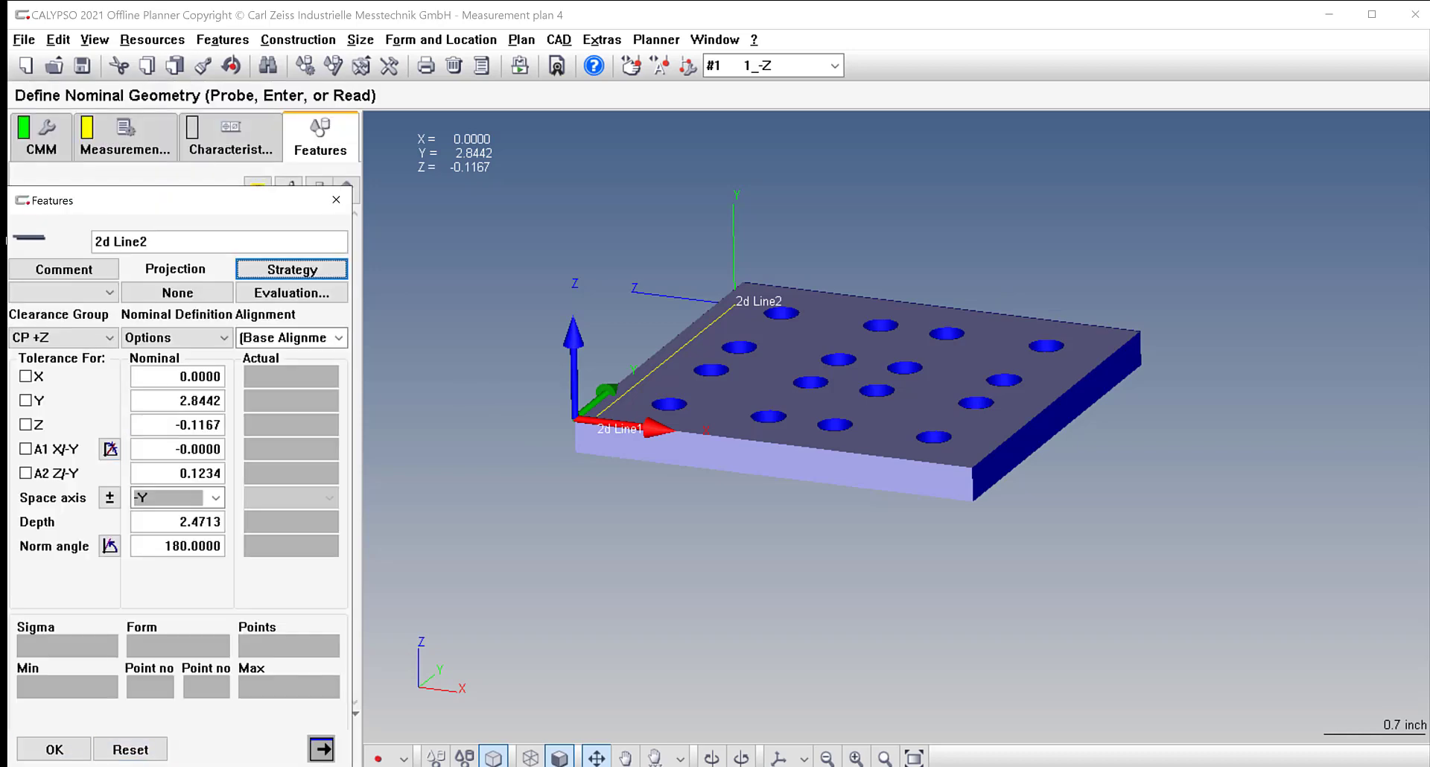
key("Return")
Check the feature definition and strategy of 2d Line1 and close it unchanged.
double_click(170, 270)
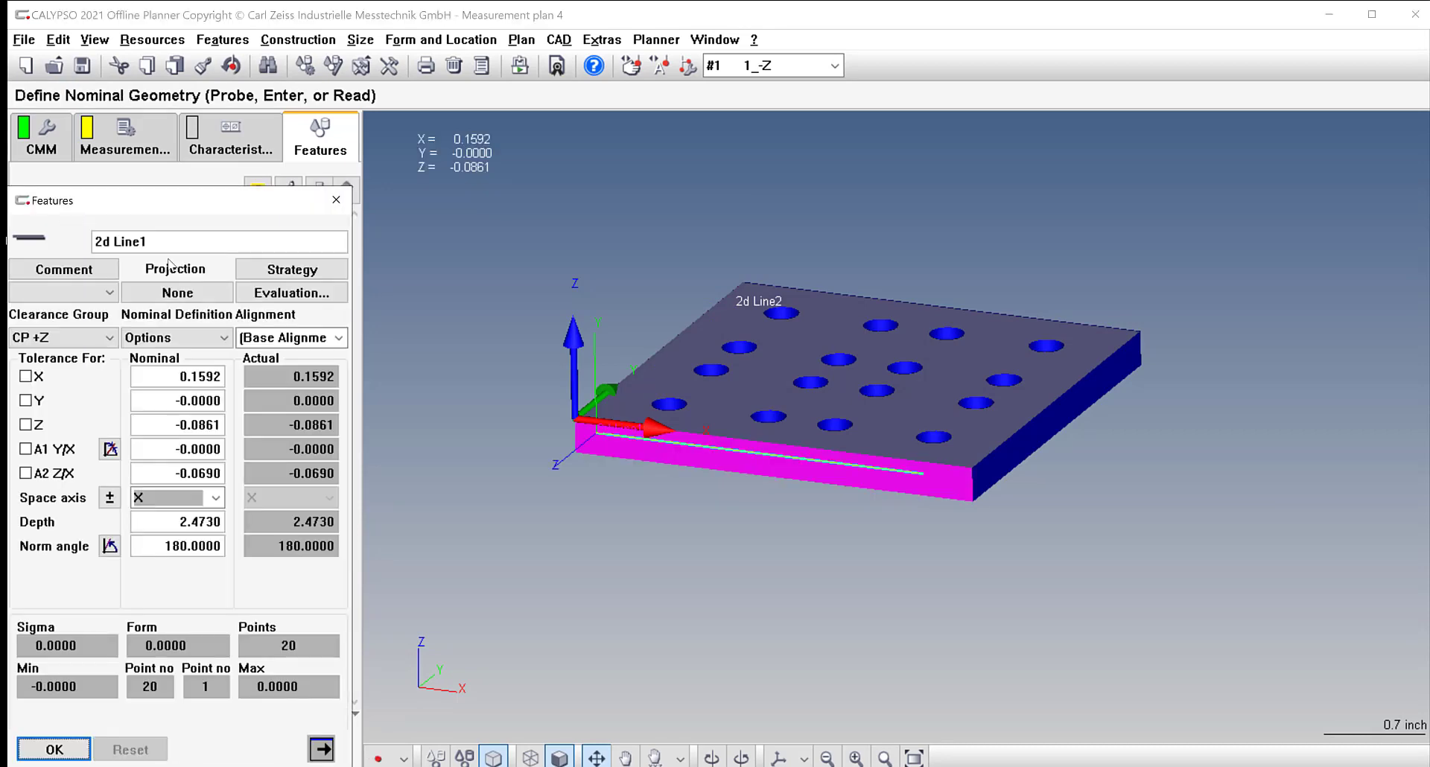
left_click(292, 269)
left_click(347, 206)
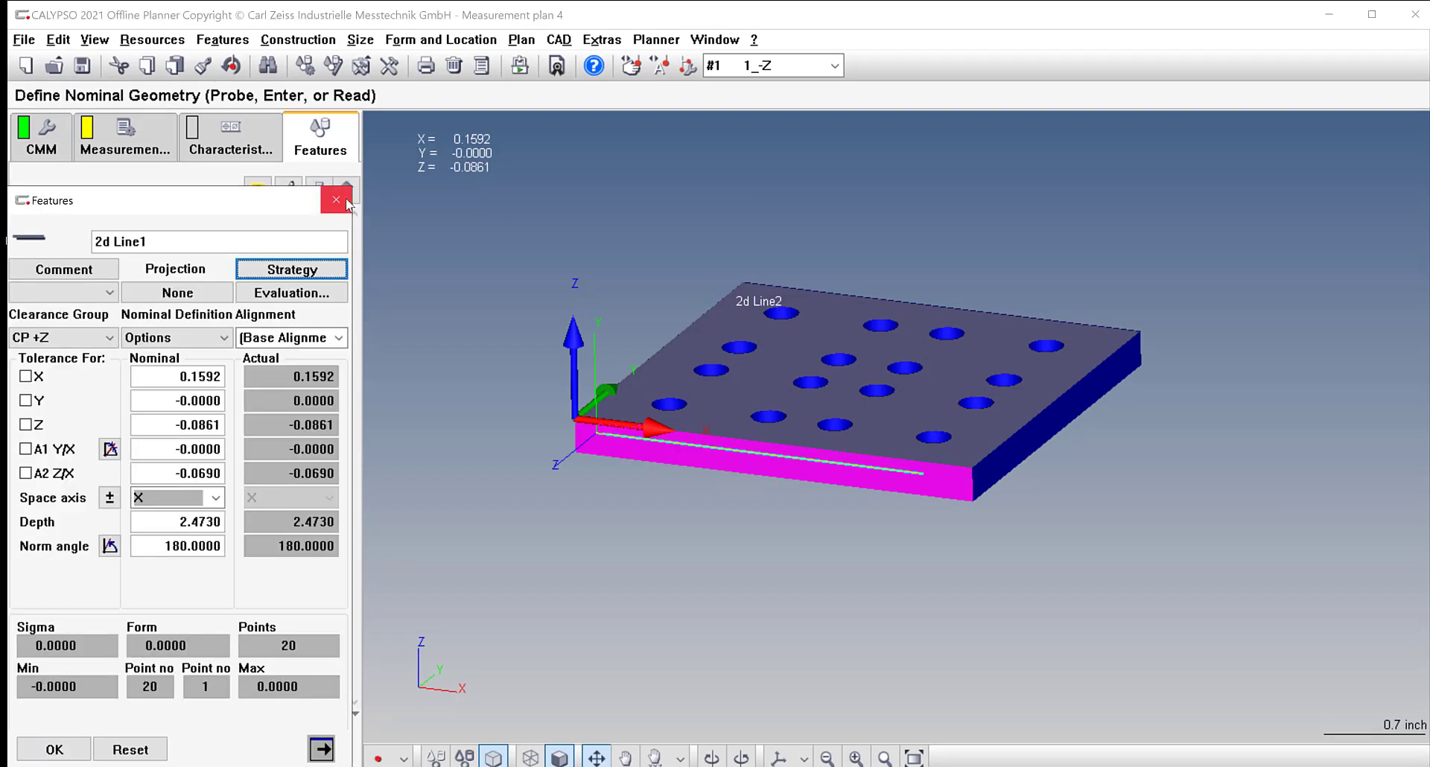
left_click(336, 200)
Add seven individual probing points to Plane1's measuring strategy, spread between the holes on the plate's upper face.
double_click(170, 227)
left_click(292, 268)
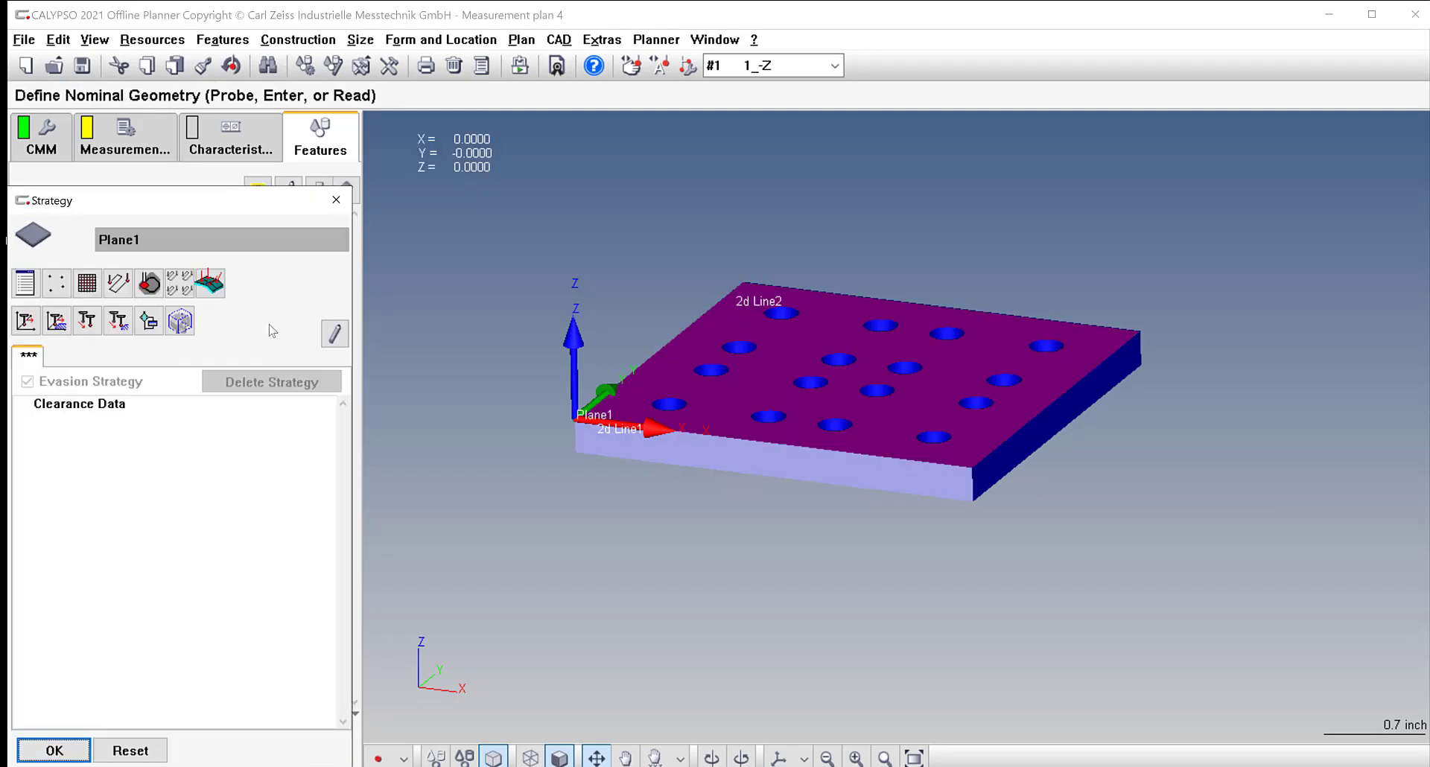
scroll(1132, 286, "up", 3)
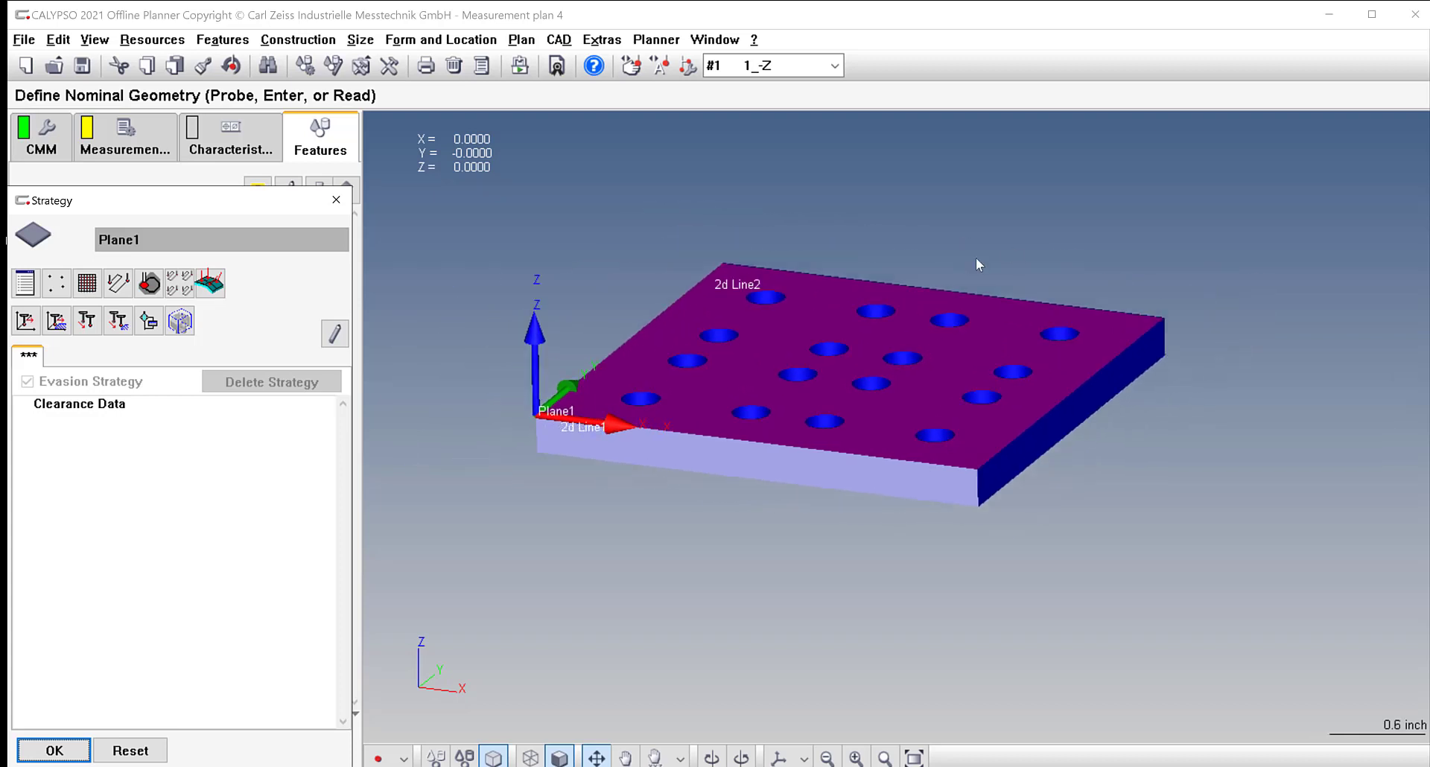
left_click(56, 282)
left_click(809, 311)
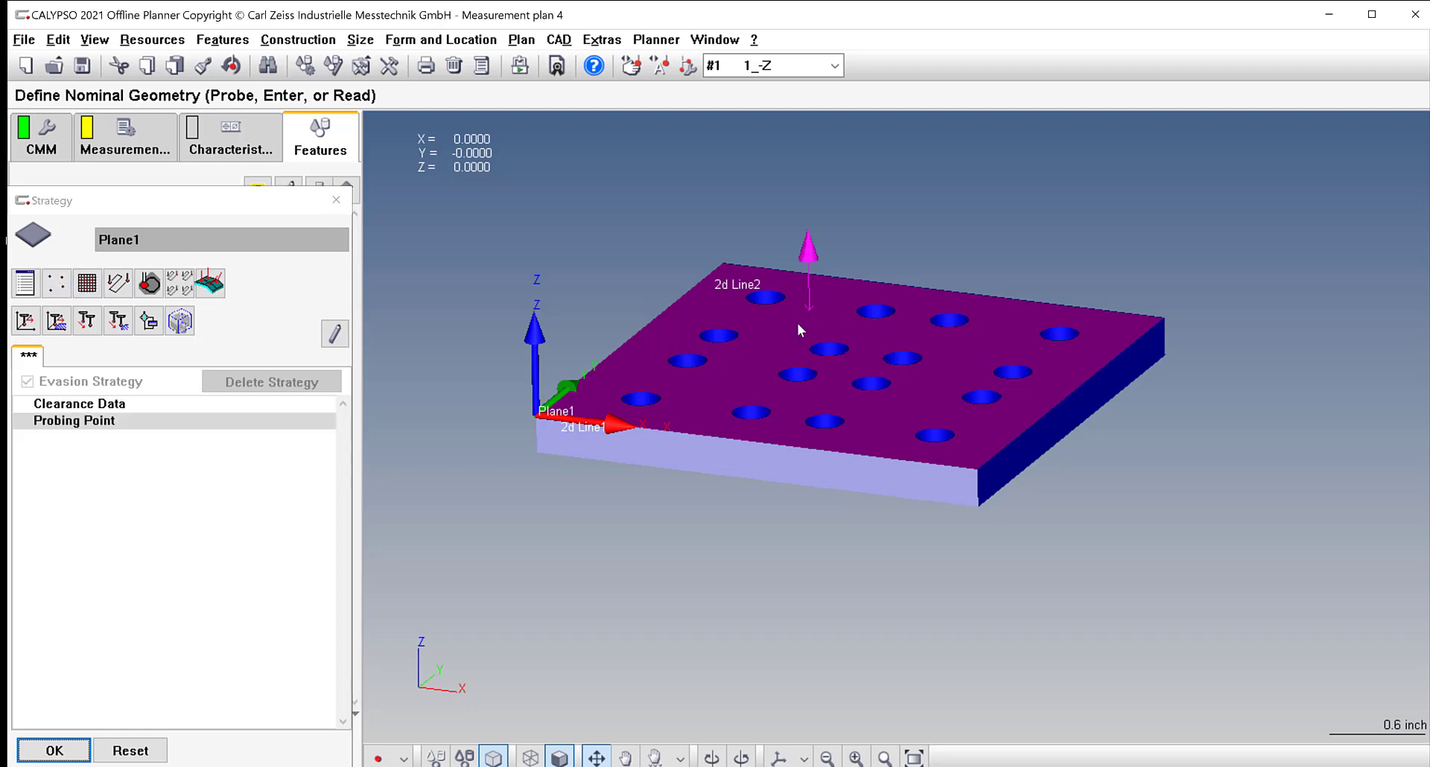
left_click(720, 386)
left_click(802, 405)
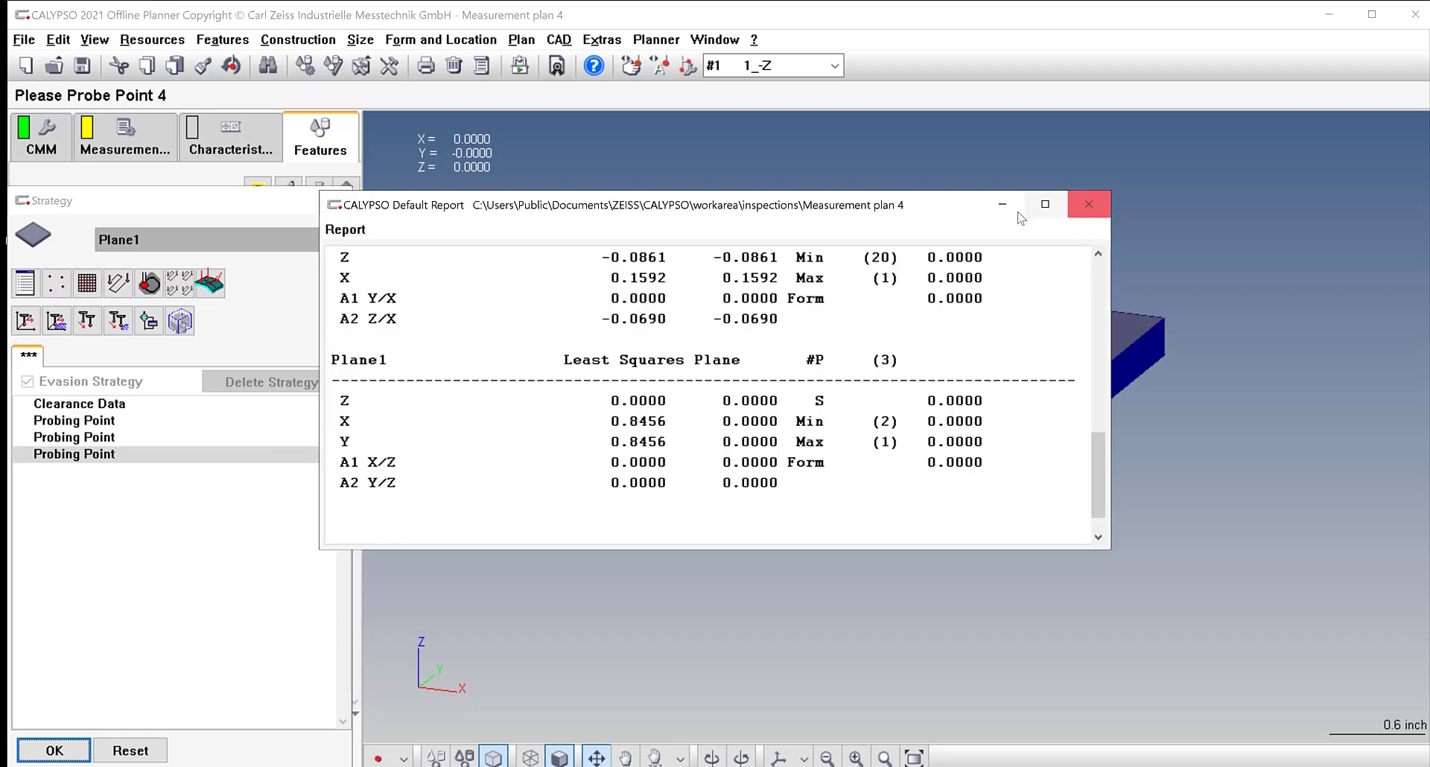
left_click(1088, 205)
left_click(893, 408)
left_click(950, 368)
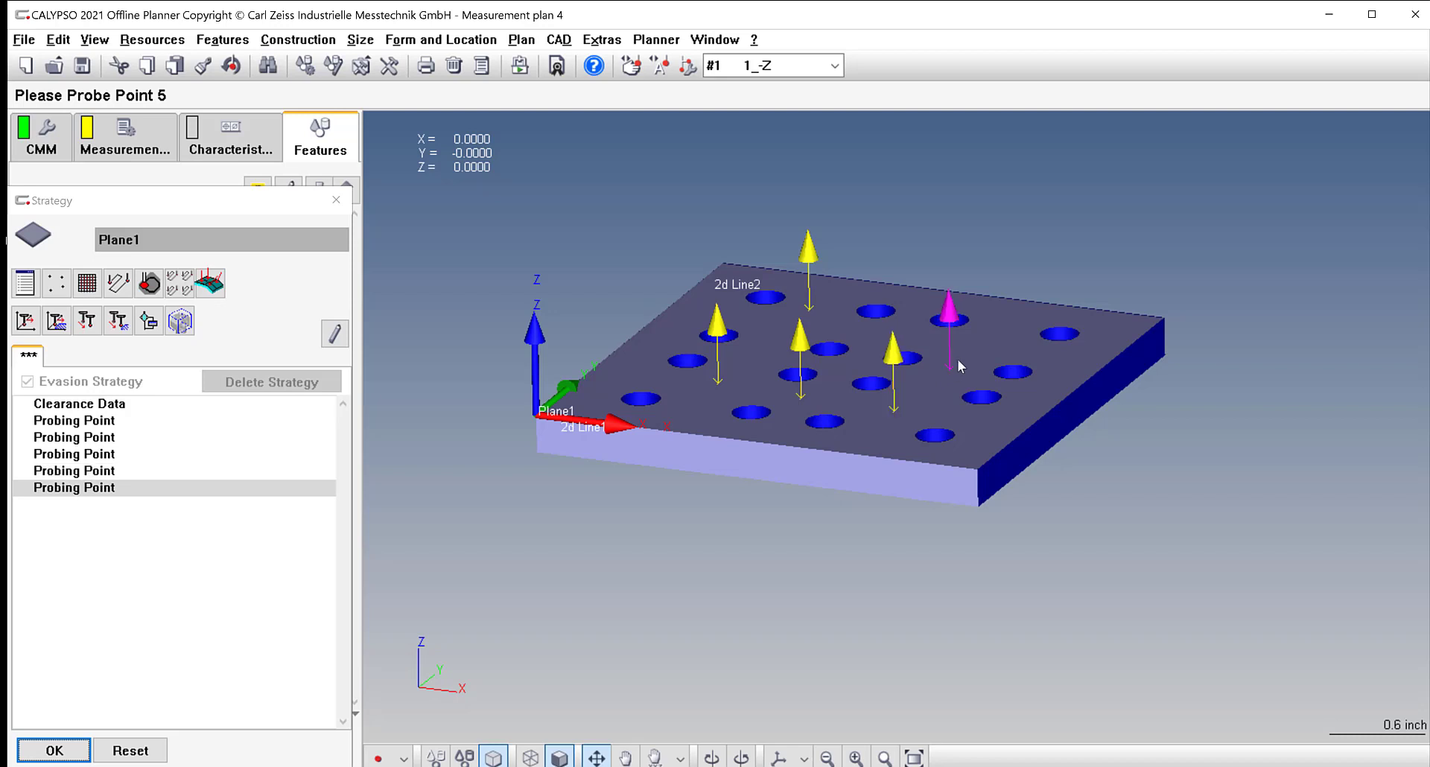
left_click(989, 327)
left_click(1004, 301)
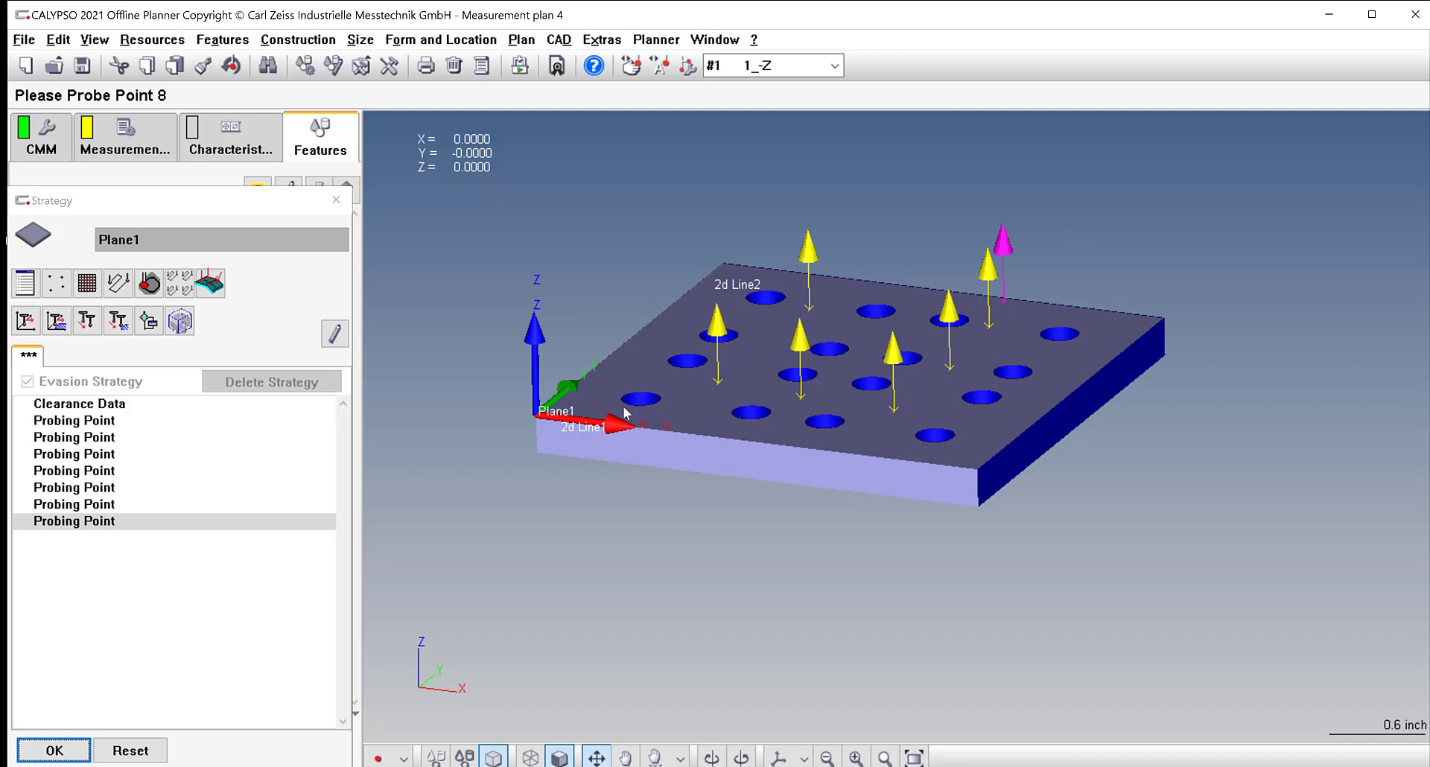
Select all seven probing points in Plane1's strategy and generate a polyline scanning path from them.
left_click(109, 422)
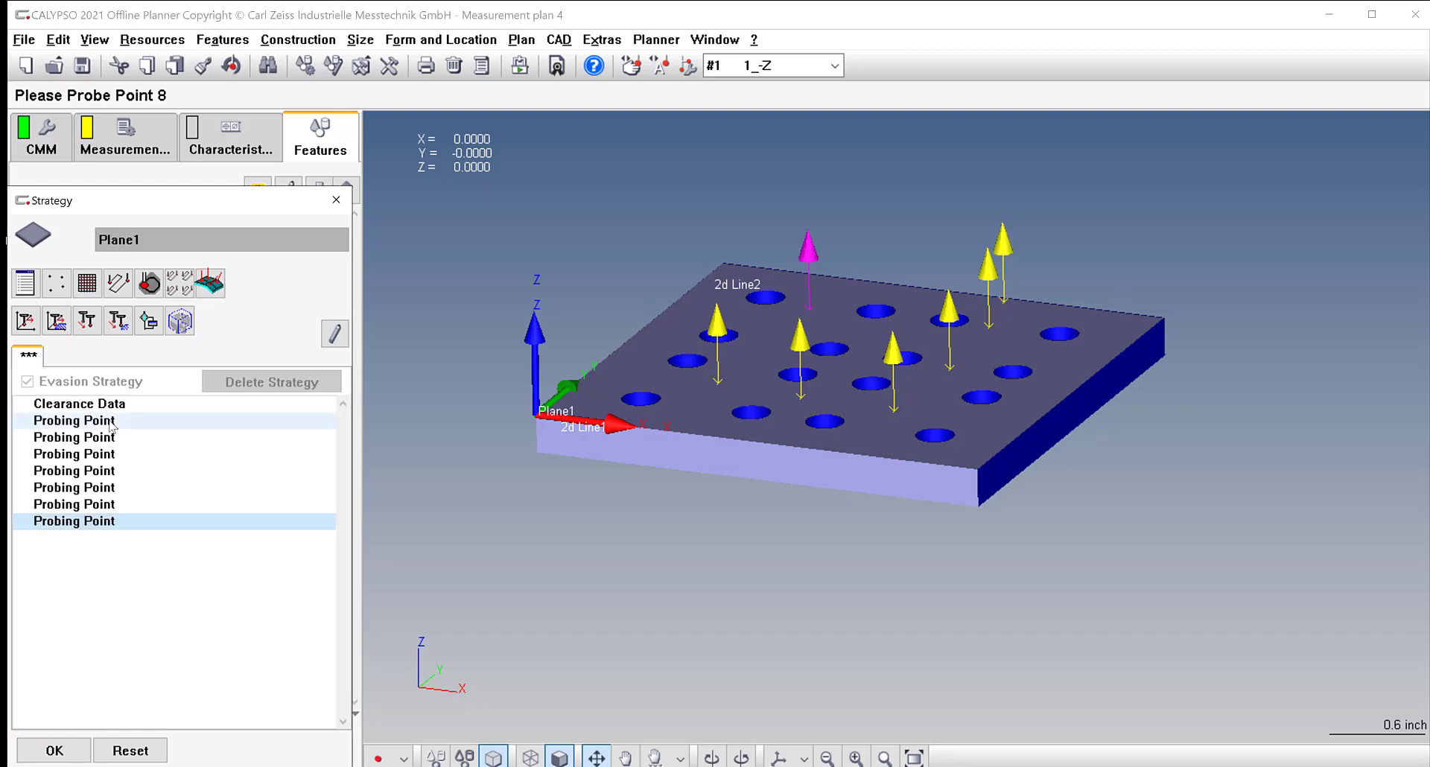
left_click(78, 522, "shift")
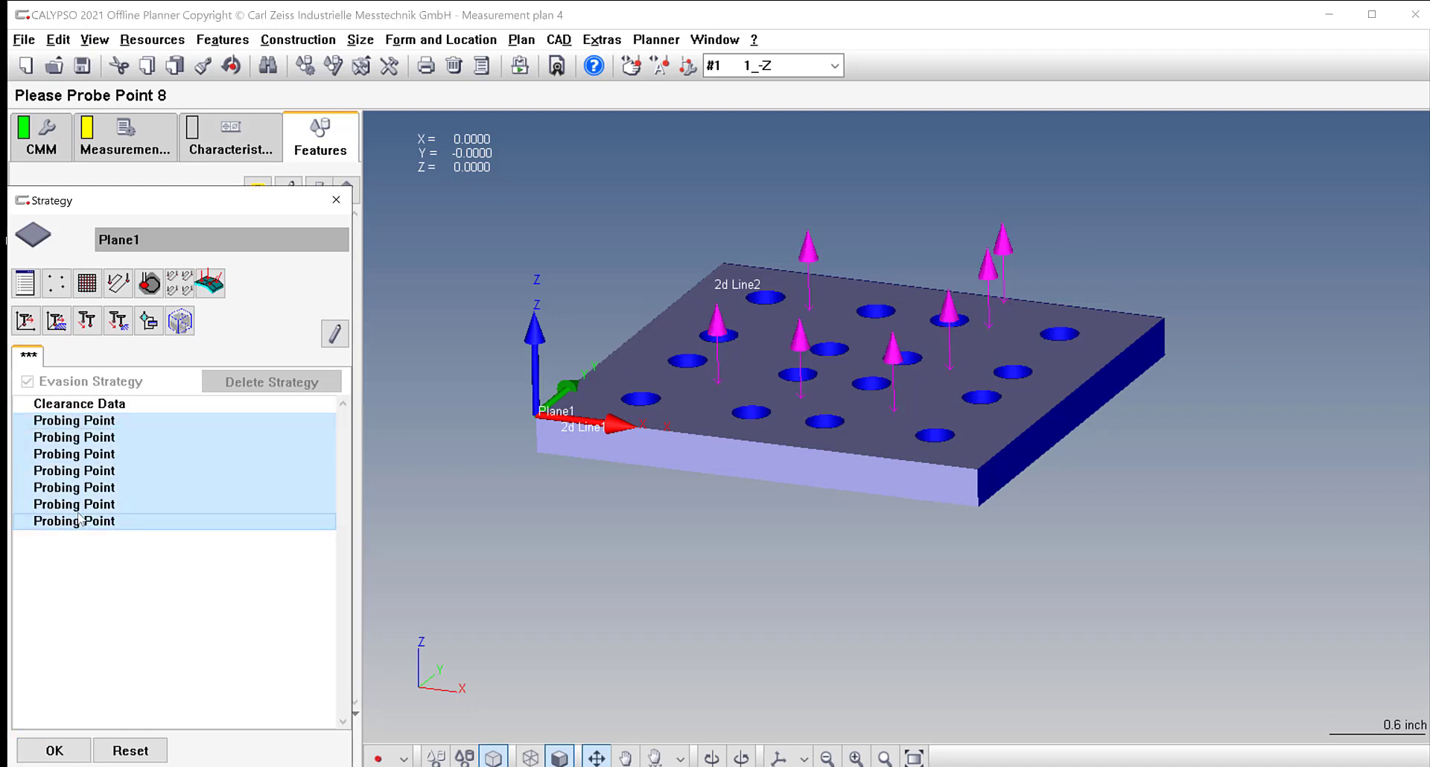
left_click(62, 287)
left_click(116, 303)
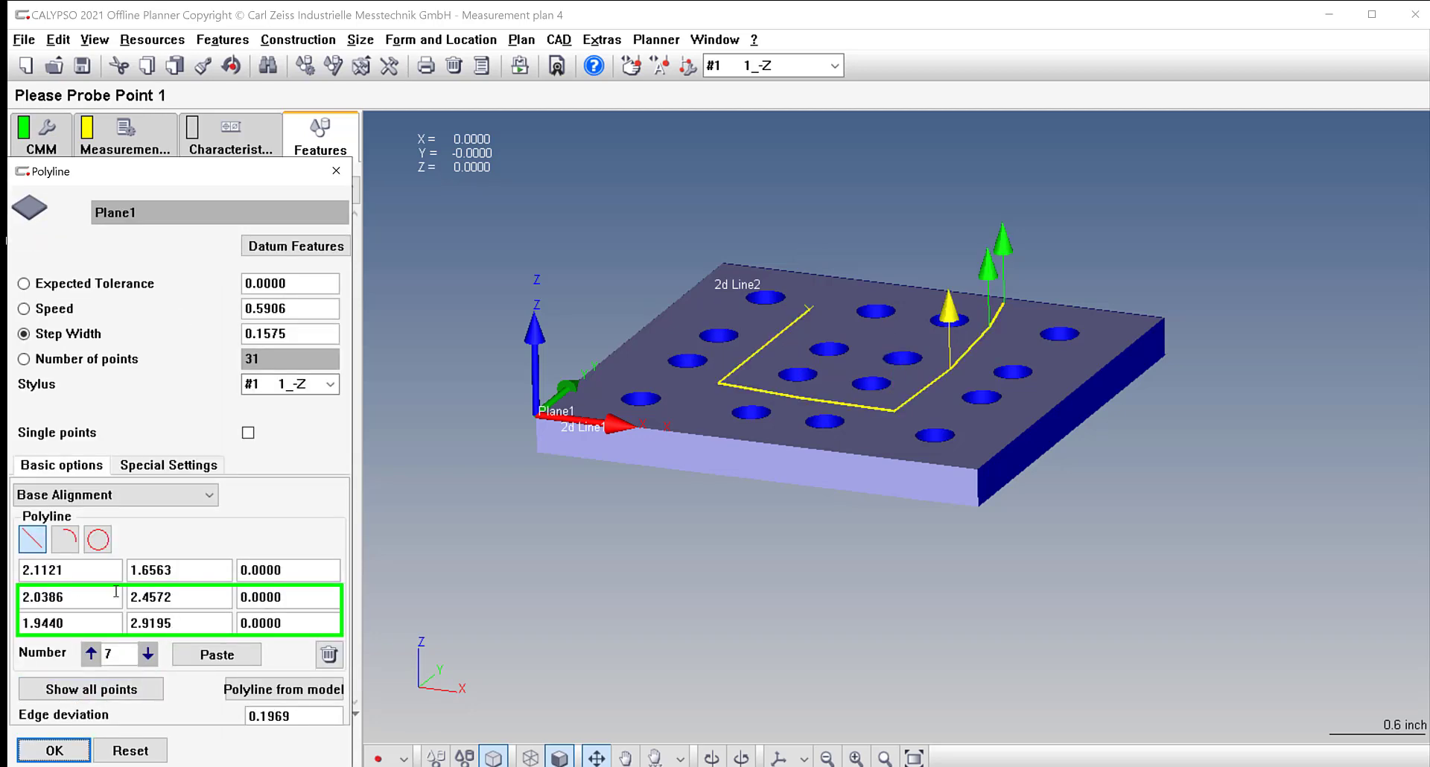
Reduce Plane1's polyline to 6 points and move one corner to about X 2.4681, Y 0.8923 on the upper face.
left_click(77, 578)
left_click(93, 658)
left_click(150, 659)
left_click(149, 655)
scroll(971, 357, "up", 5)
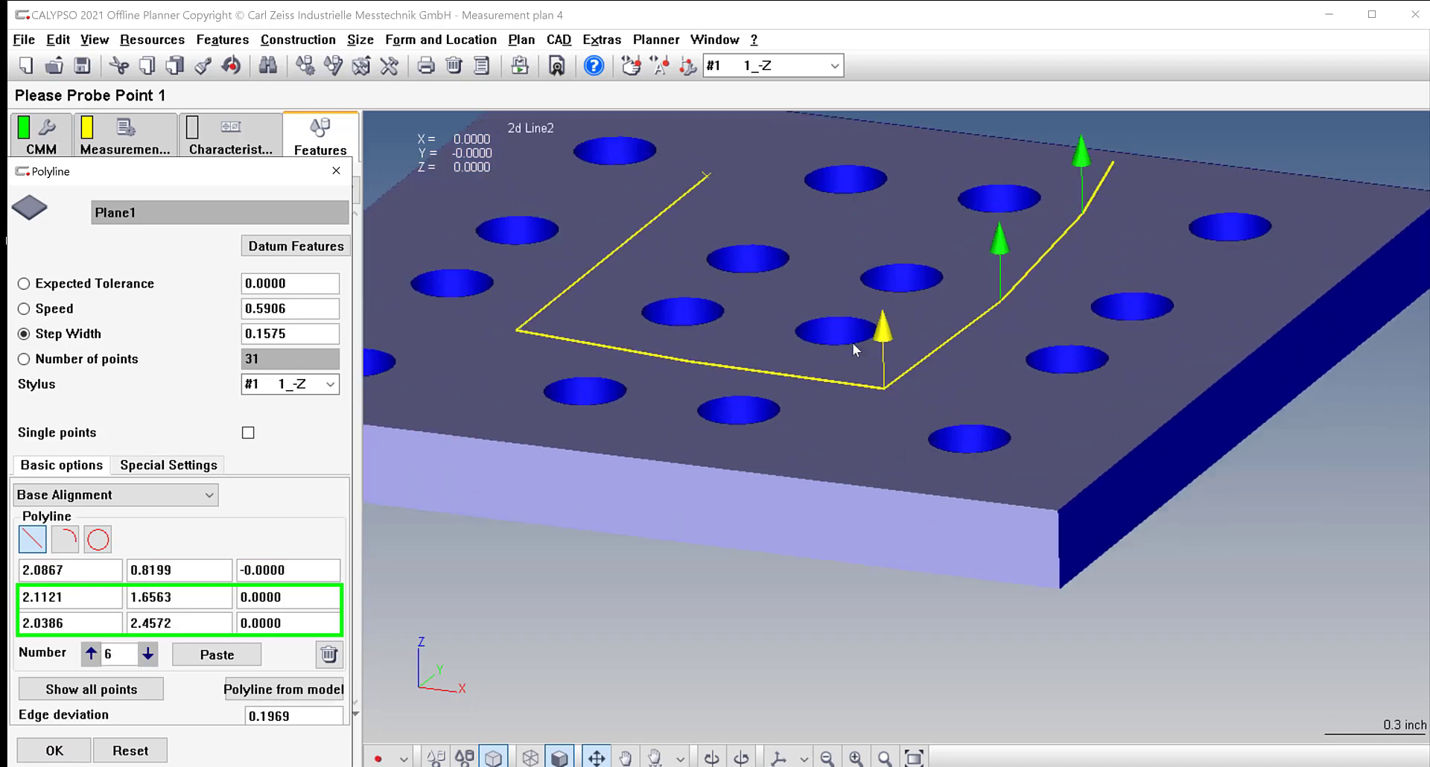
mouse_move(878, 372)
left_mouse_down()
mouse_move(911, 409)
mouse_move(830, 374)
mouse_move(1049, 384)
left_mouse_up()
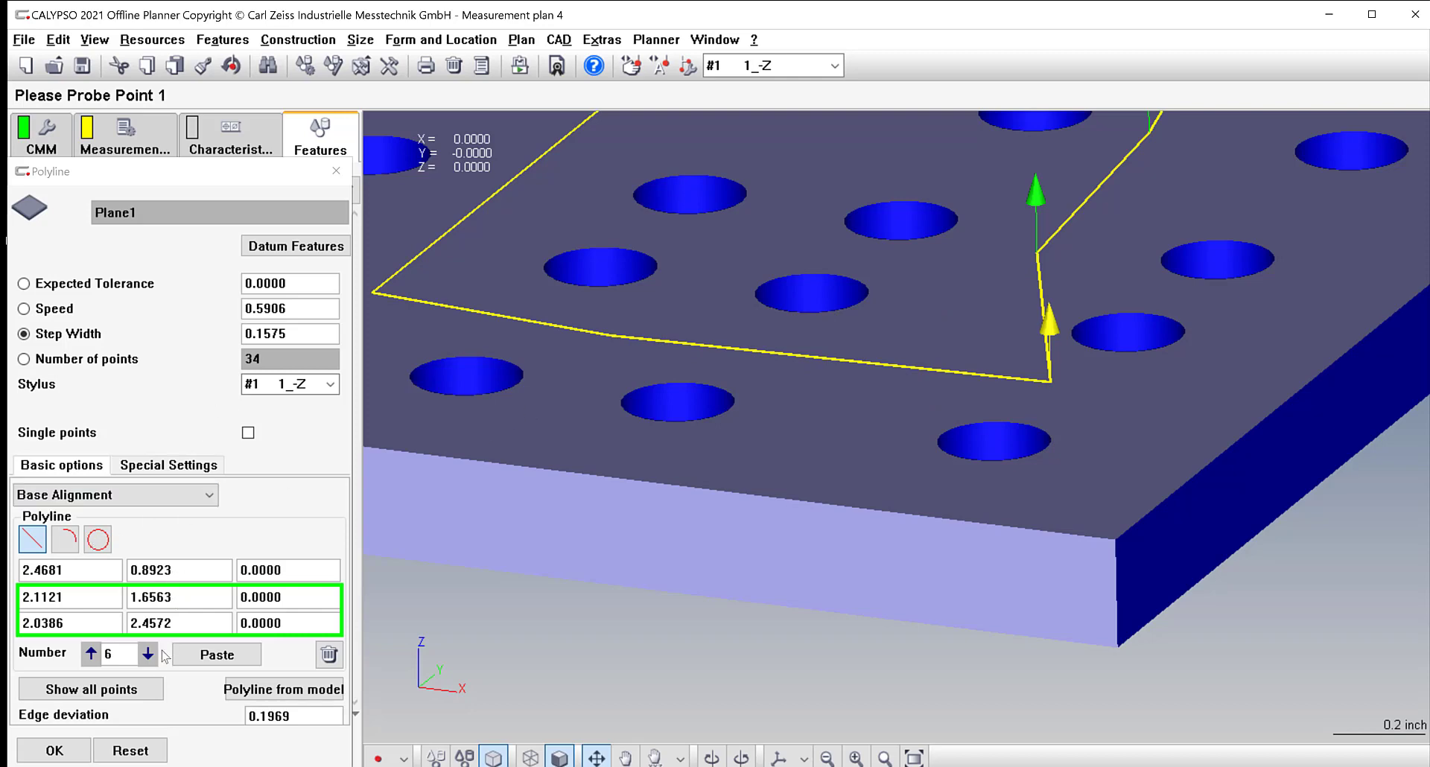
left_click(79, 752)
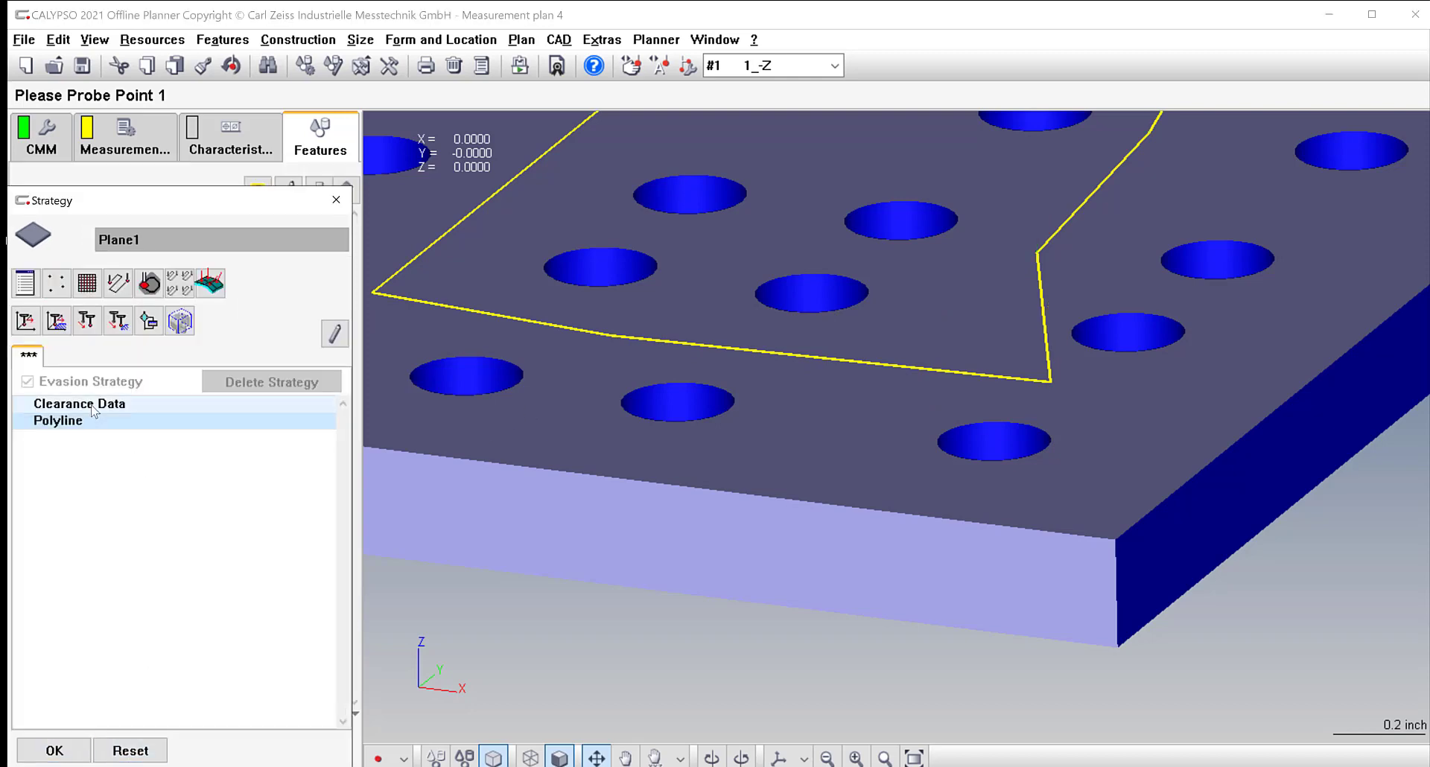
Delete the edited polyline from Plane1's measuring strategy.
left_click(76, 422)
key("Delete")
scroll(656, 349, "down", 6)
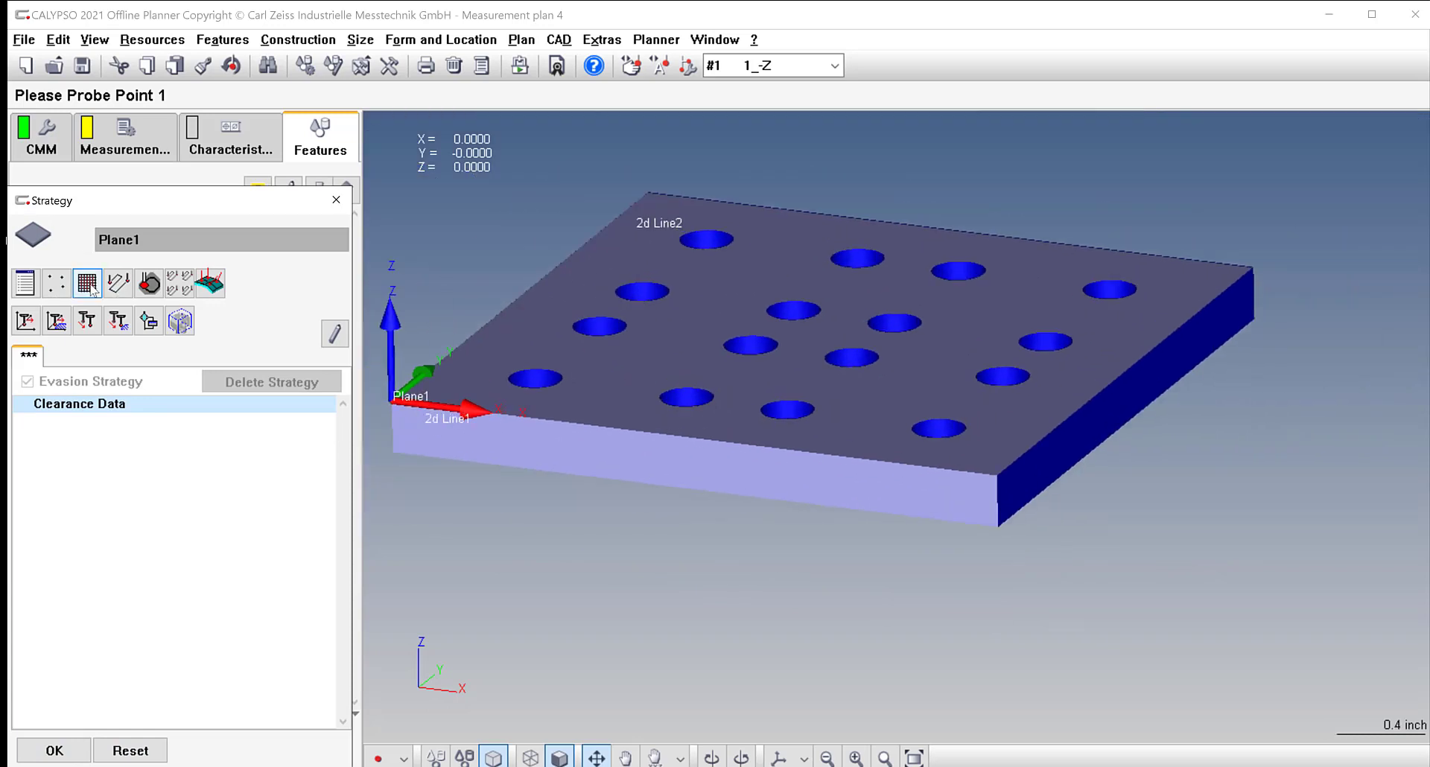
Add a polyline to Plane1's strategy and generate its path from the model with an edge distance of .125.
left_click(117, 283)
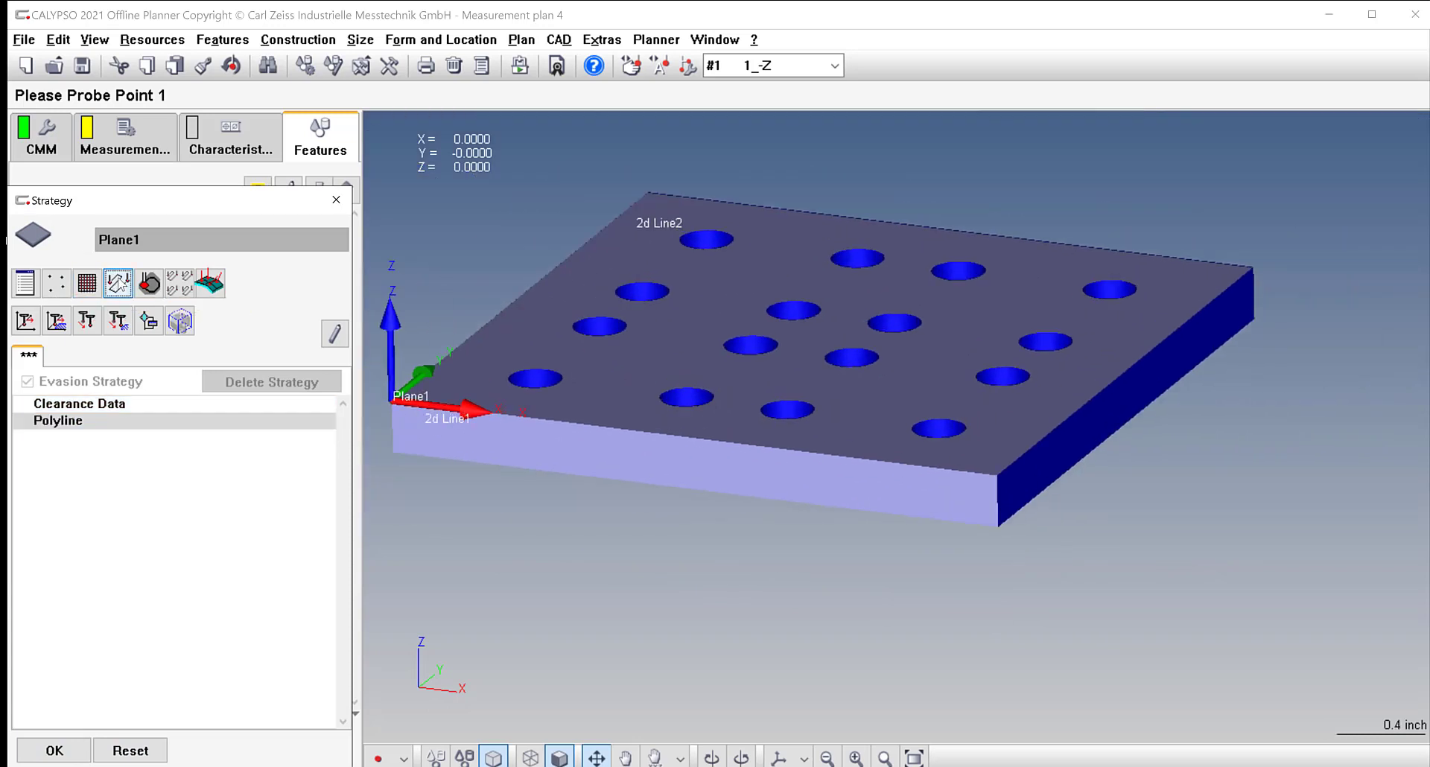
double_click(80, 423)
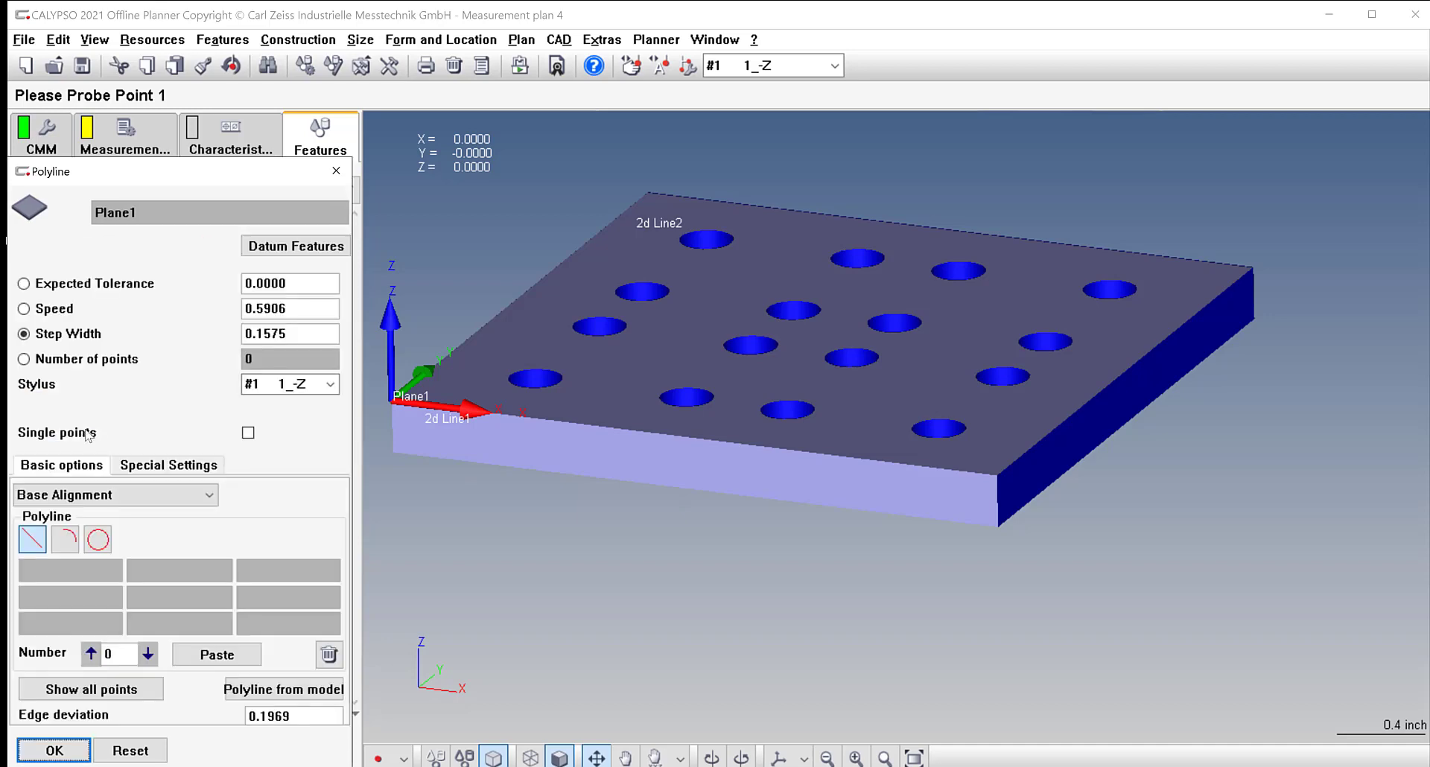
left_click(262, 691)
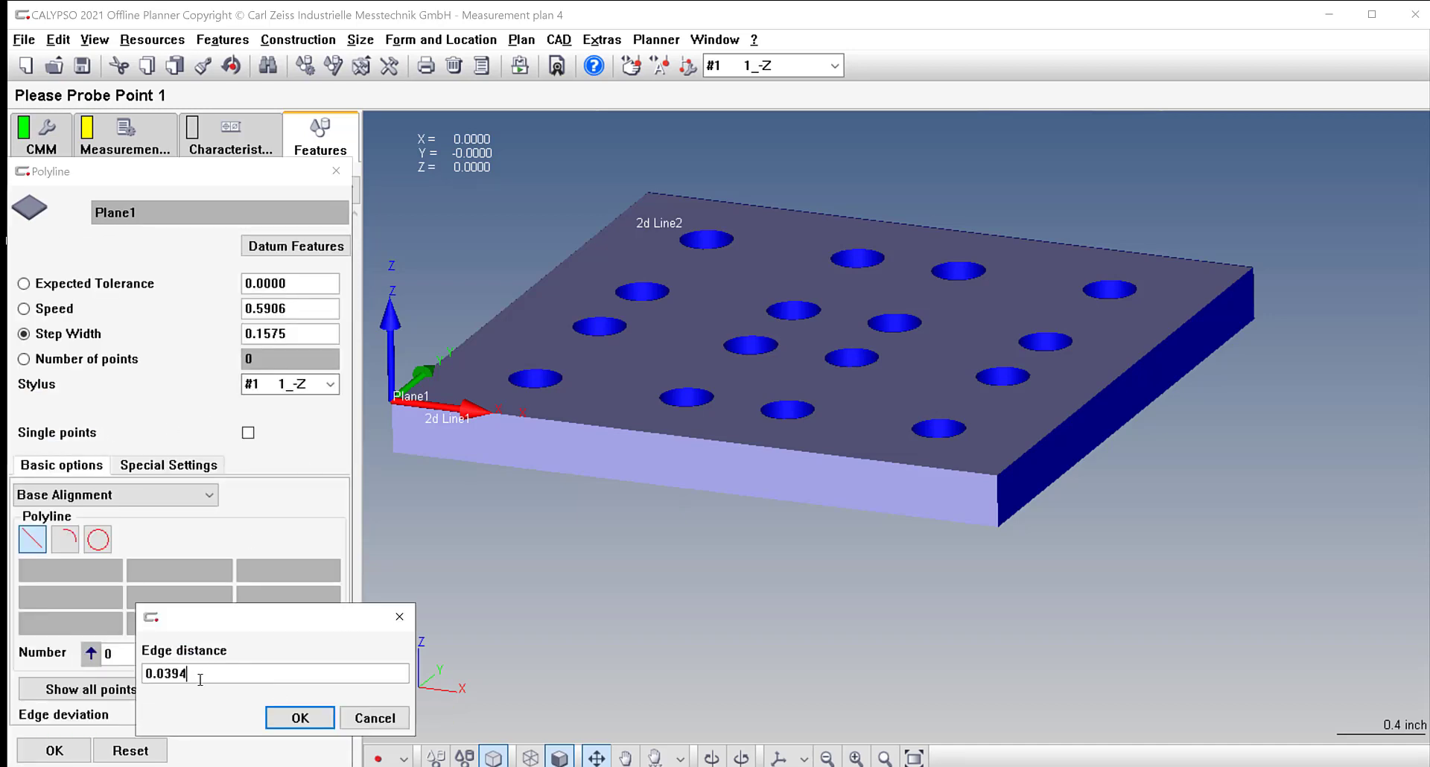
type(".125")
left_click(274, 719)
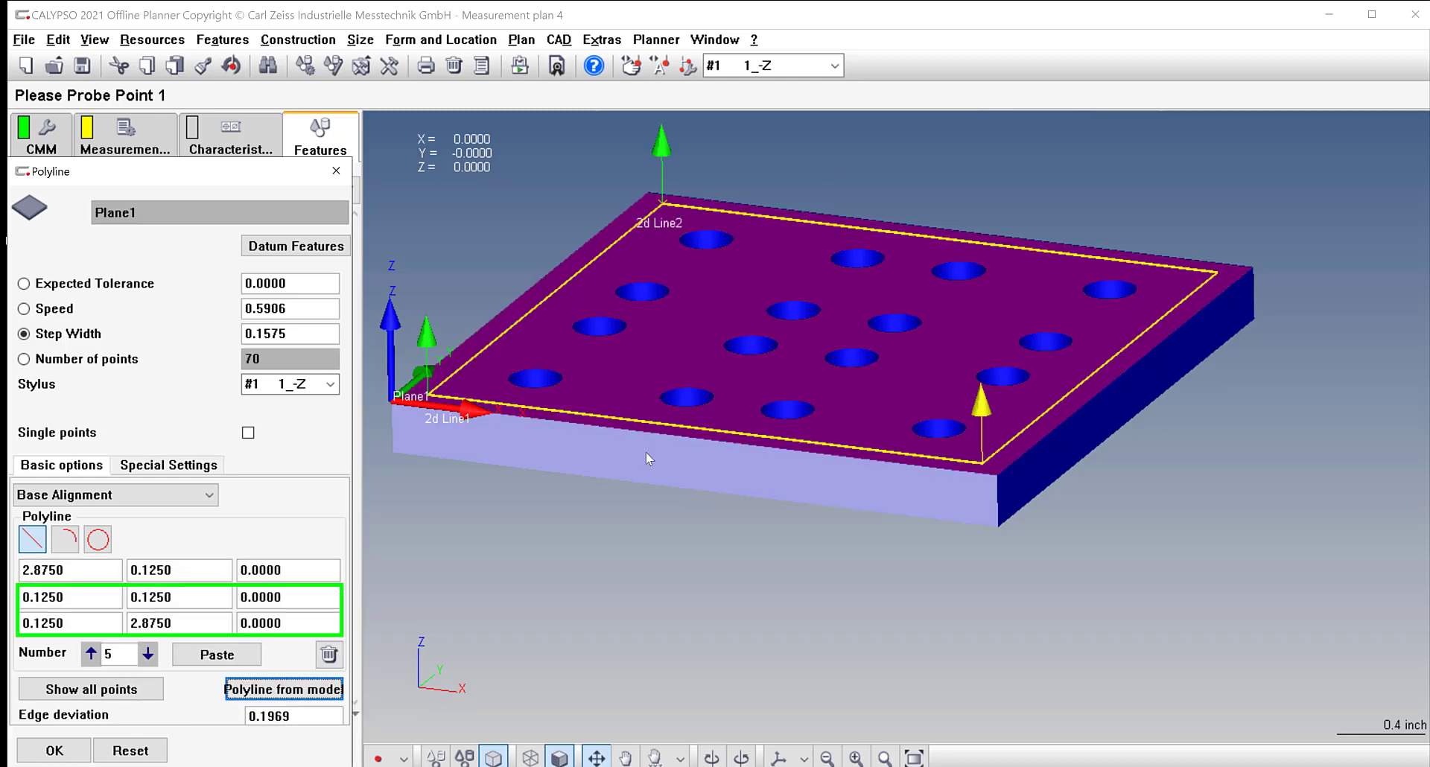
left_click(54, 750)
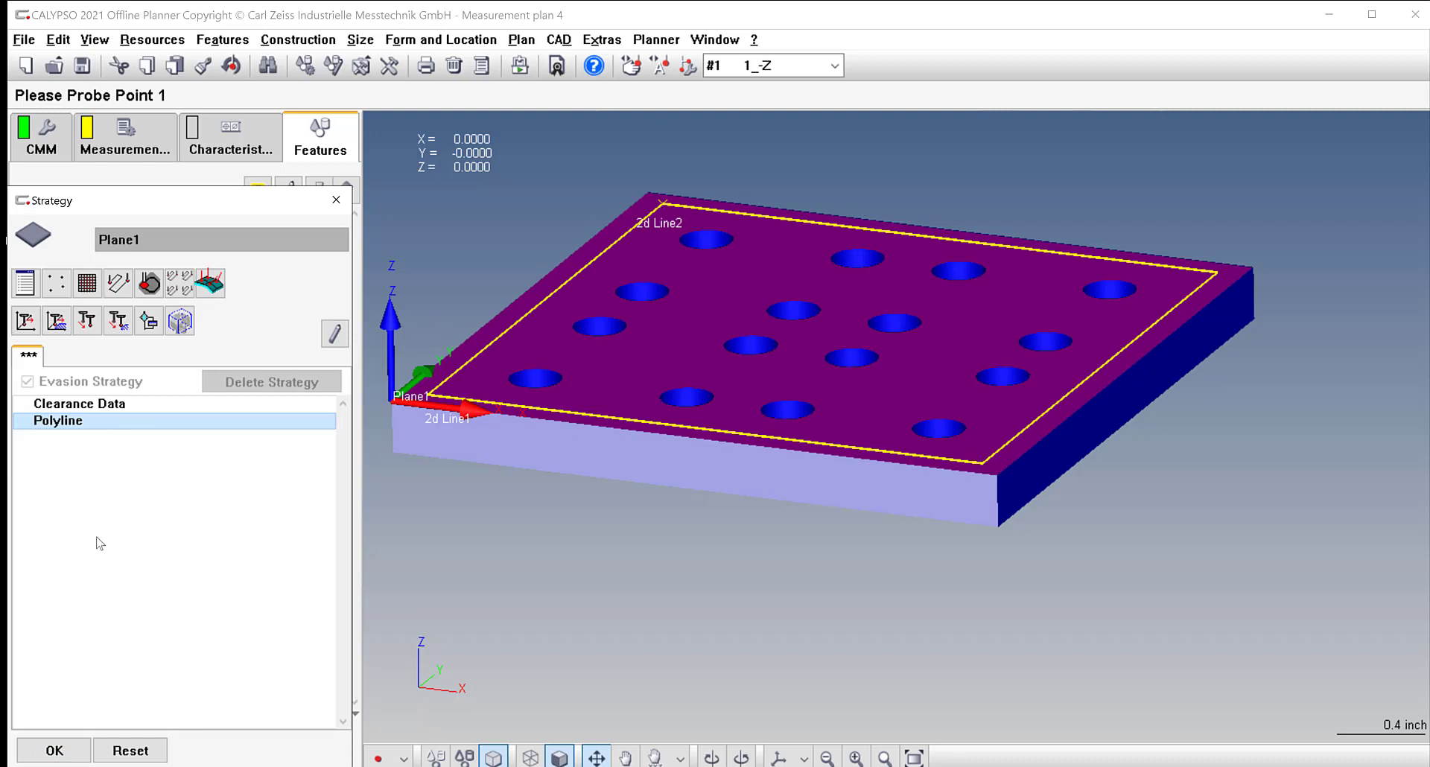
Replace Plane1's boundary polyline with a Multi Polyline strategy around the outline and every hole, using an edge distance of .06.
left_click(94, 405)
left_click(72, 423)
key("Delete")
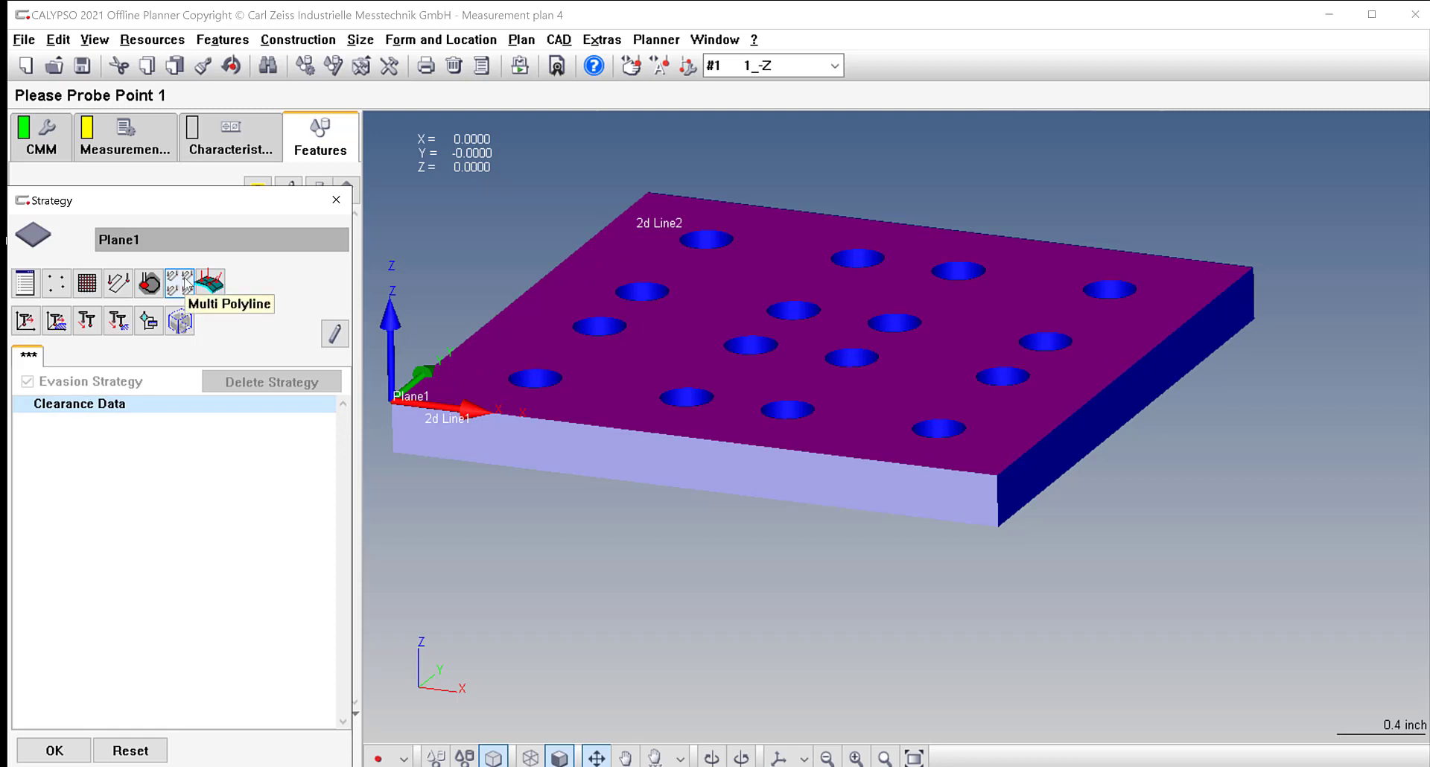
left_click(187, 283)
left_click(168, 270)
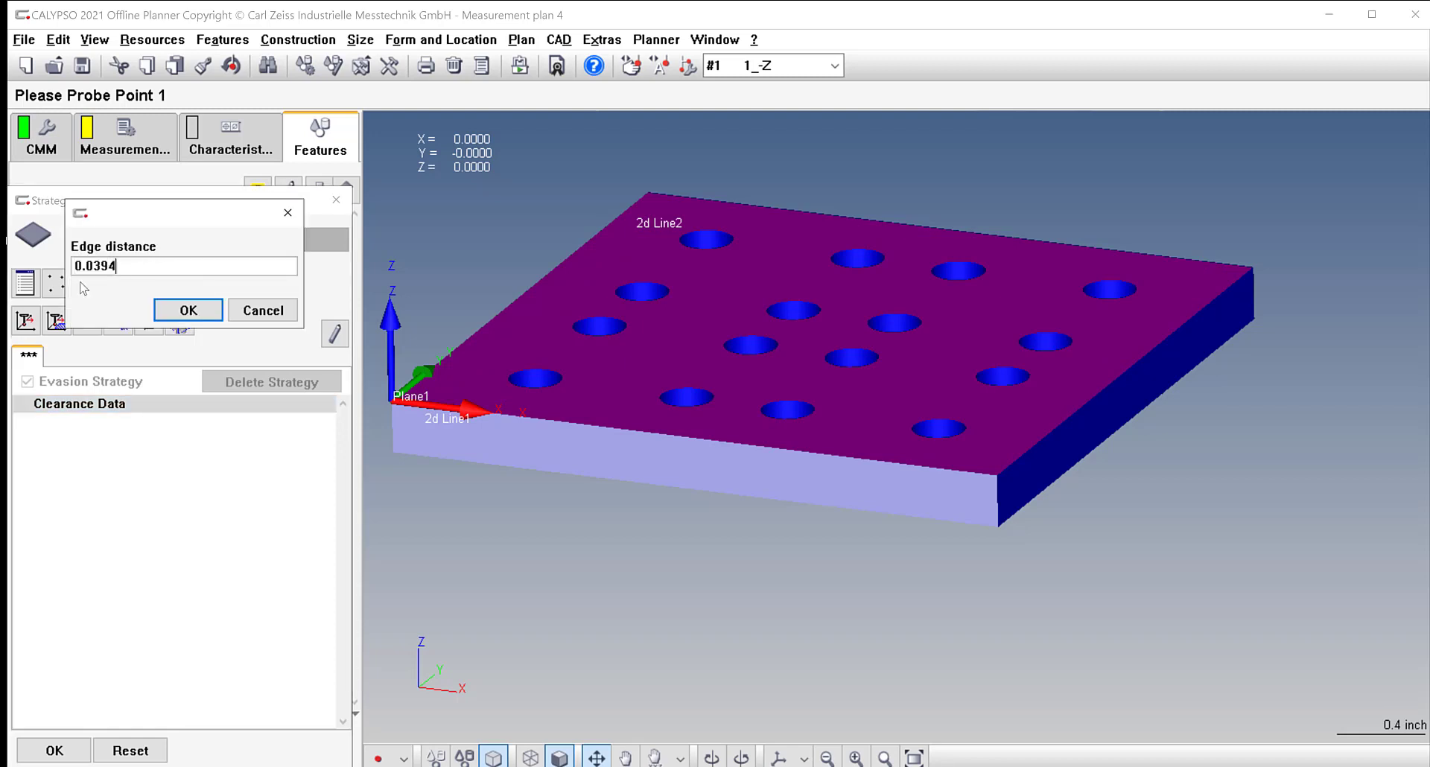
left_click_drag(115, 266, 19, 264)
type(".06")
left_click(195, 310)
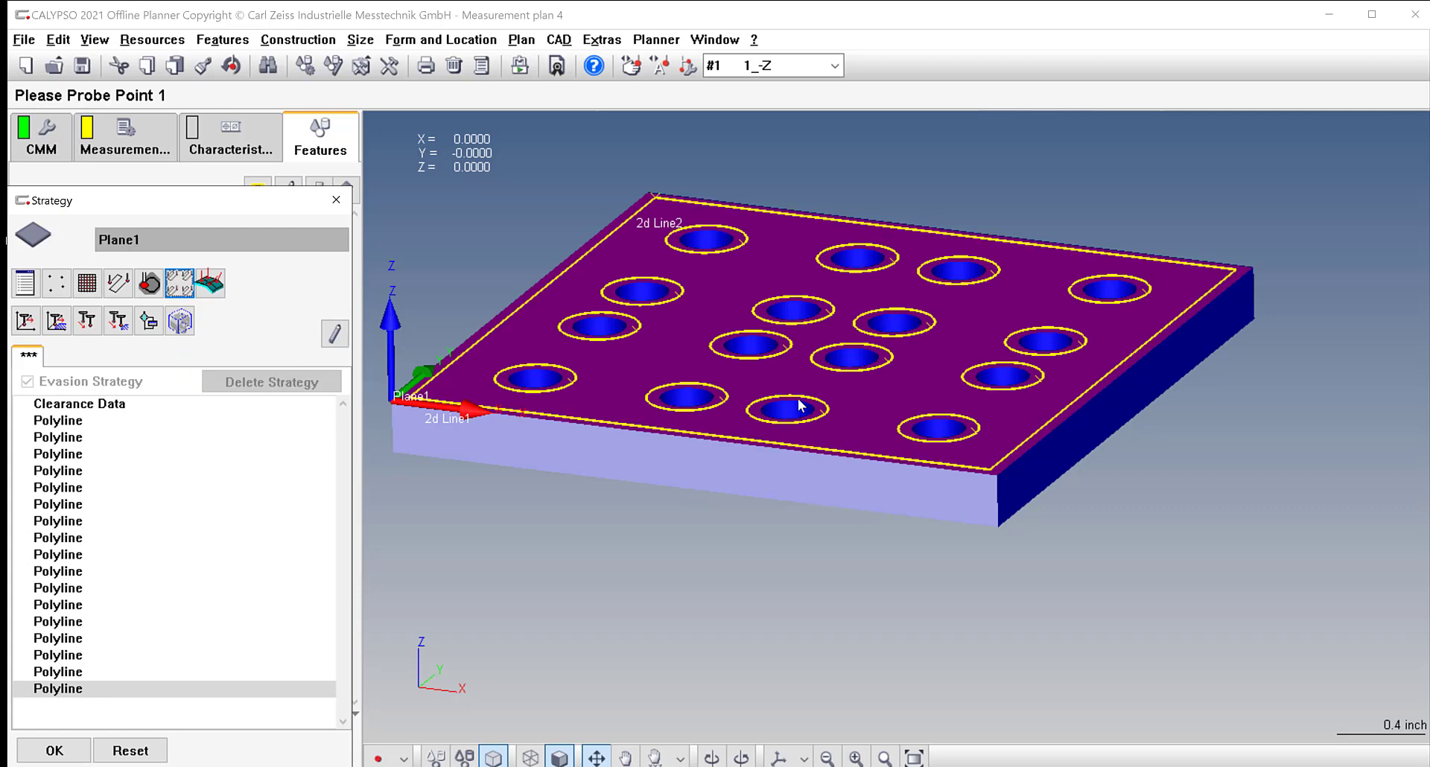
Try moving two corners of the outer polyline inward to about (0.2622, 0.2483) and (2.7476, 0.3517), and reset the changes.
left_click(56, 688)
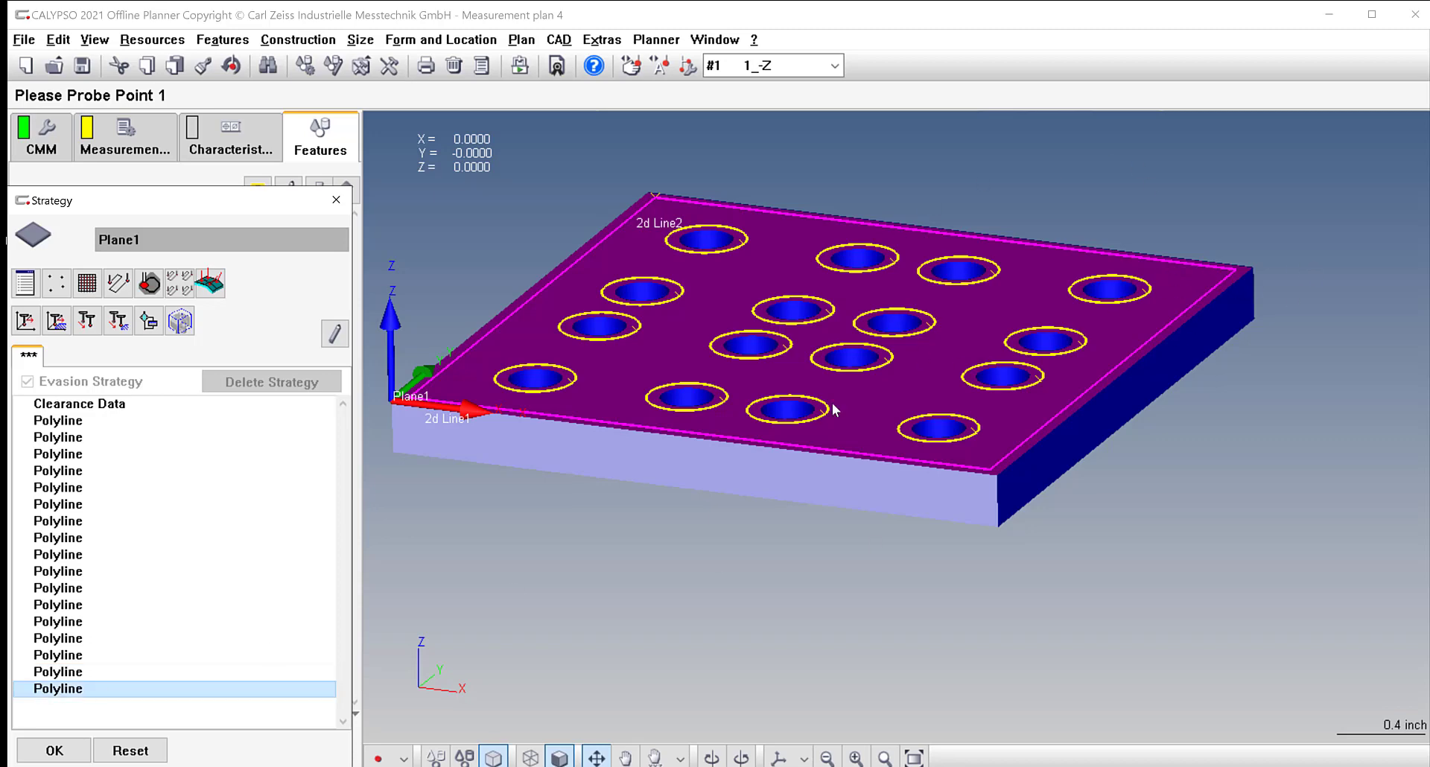
double_click(82, 689)
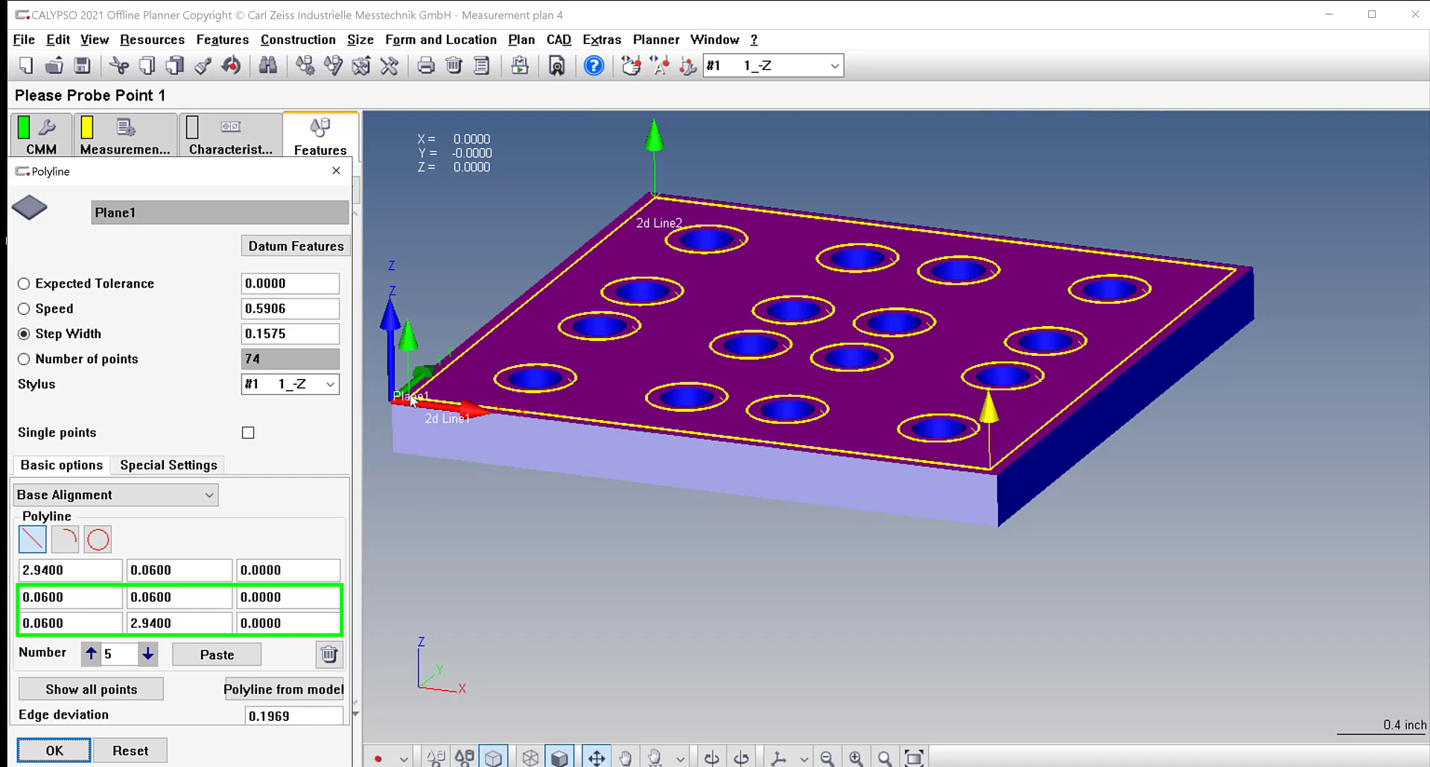
left_click_drag(410, 400, 469, 392)
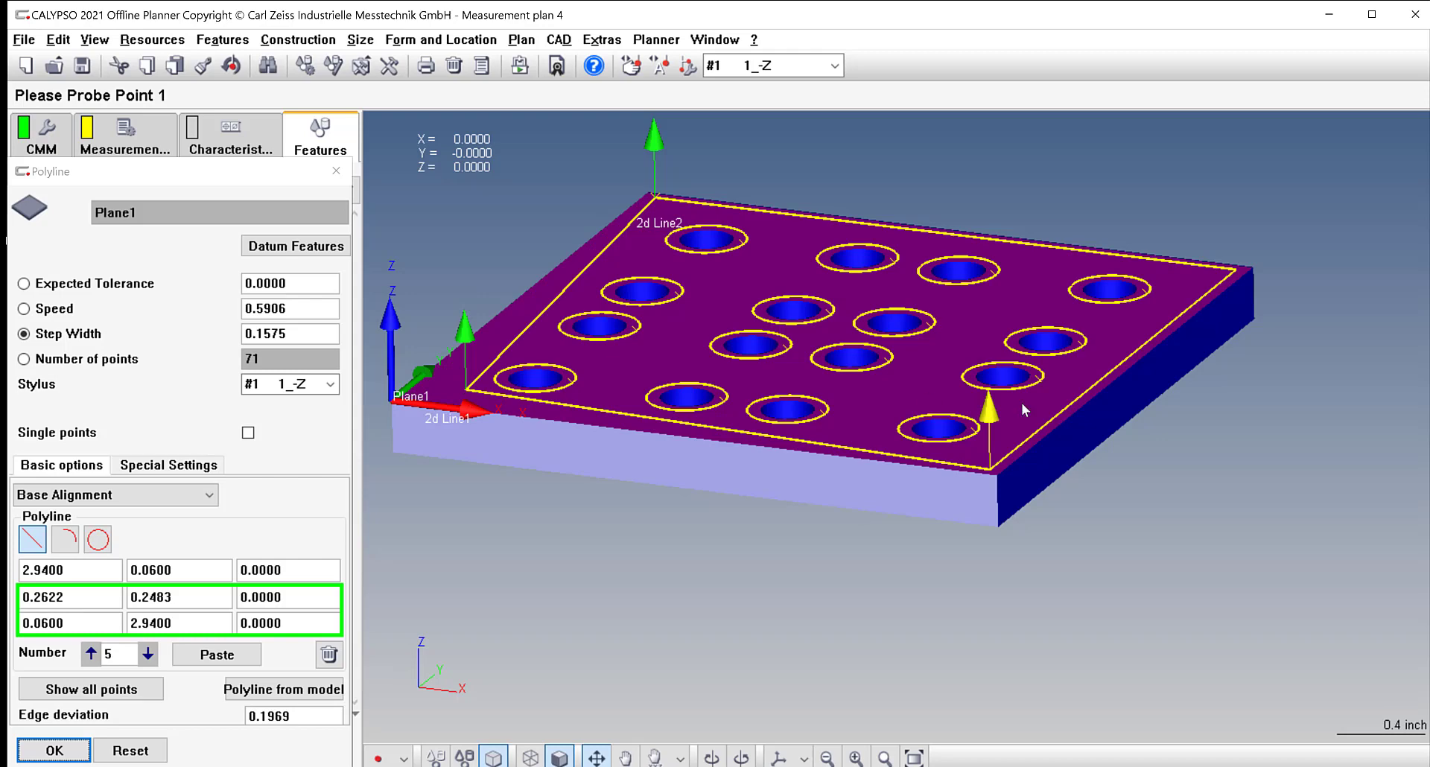
left_click(978, 446)
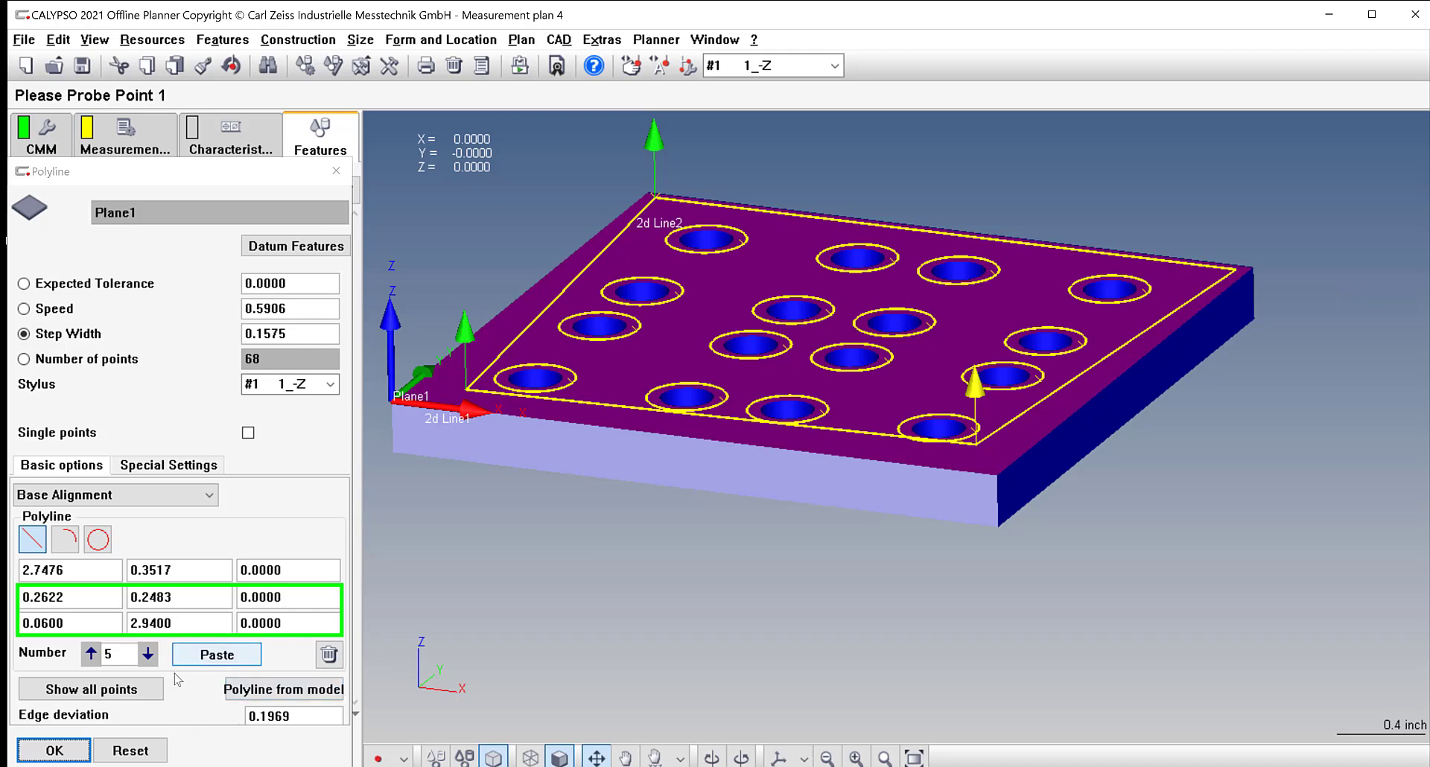
left_click(132, 748)
left_click(78, 751)
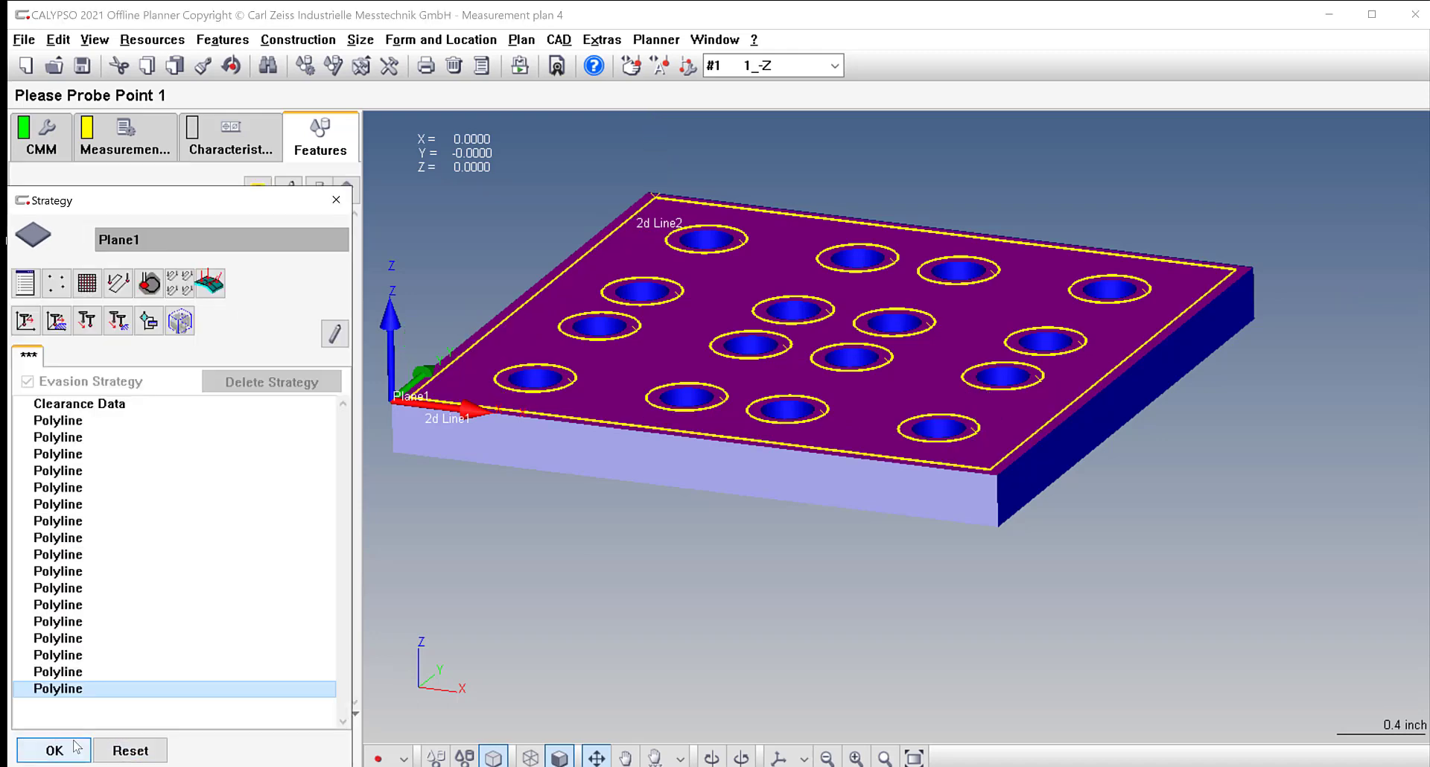
Delete all the polylines from Plane1's measuring strategy.
left_click(81, 421, "shift")
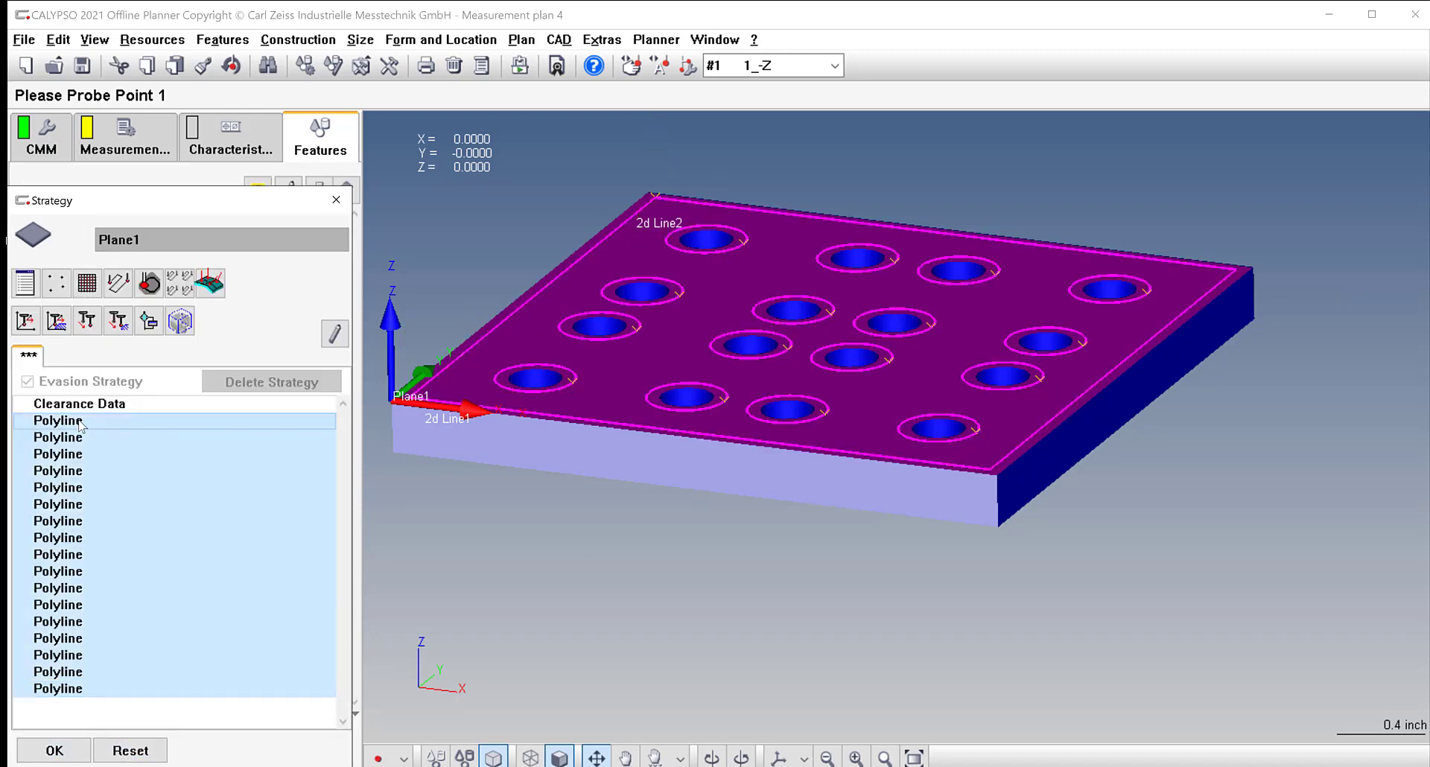
key("Delete")
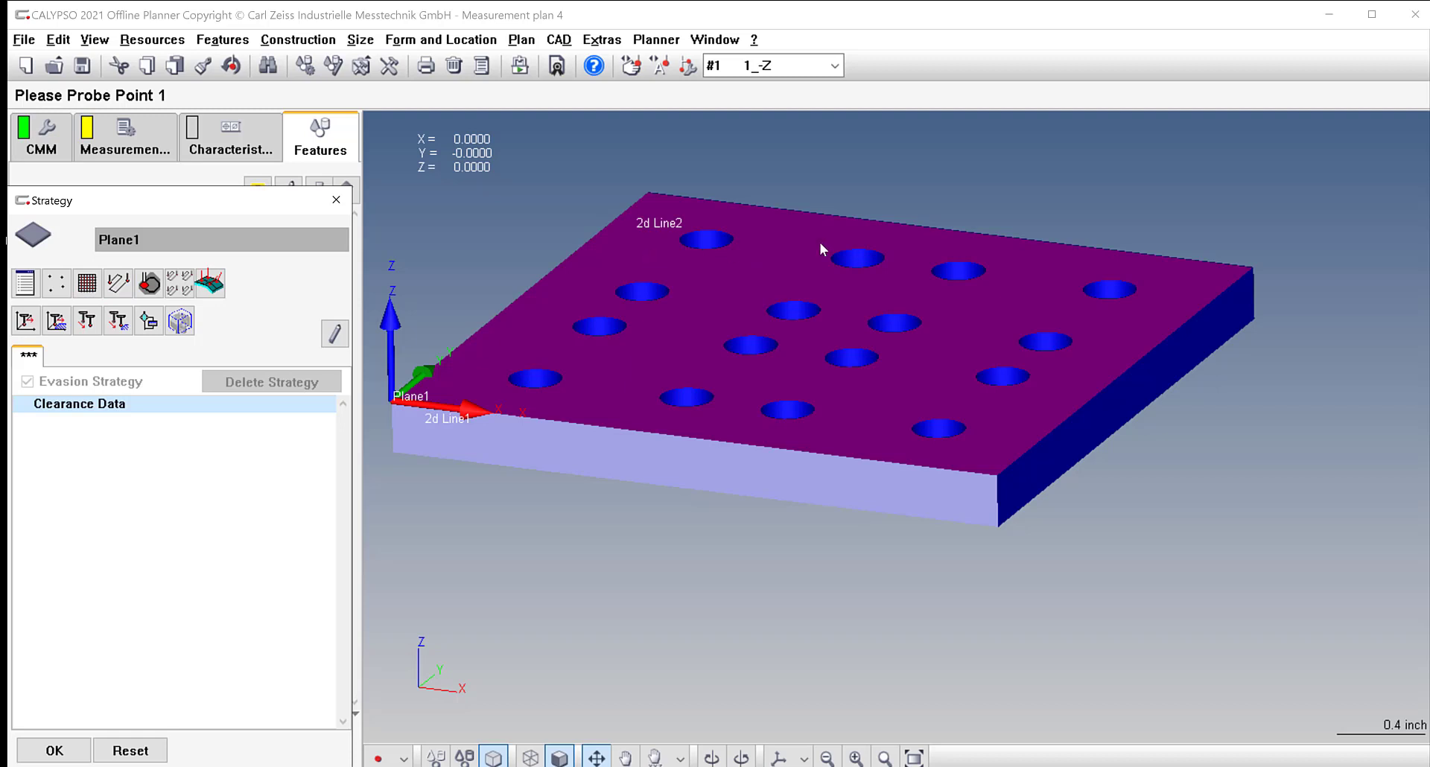
left_click(782, 217)
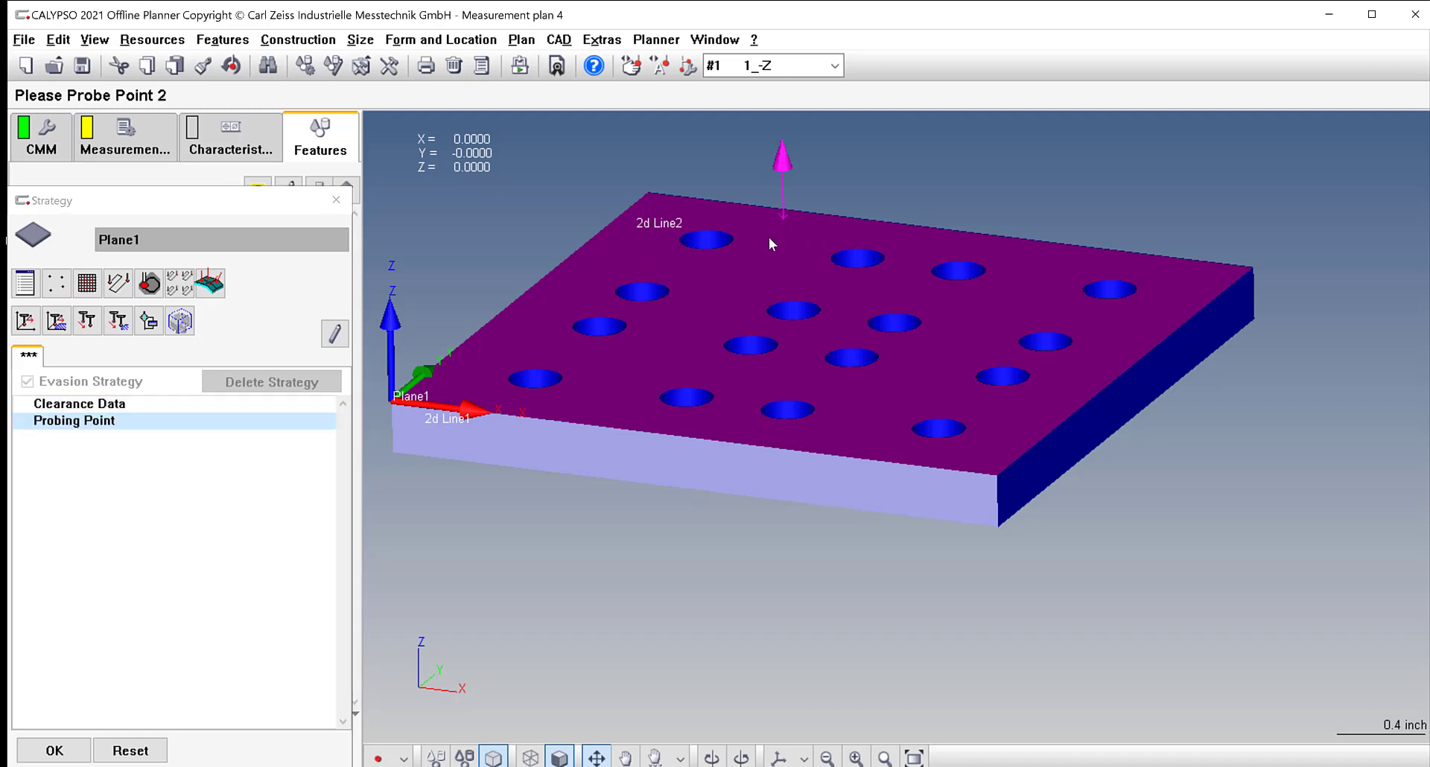
left_click(594, 402)
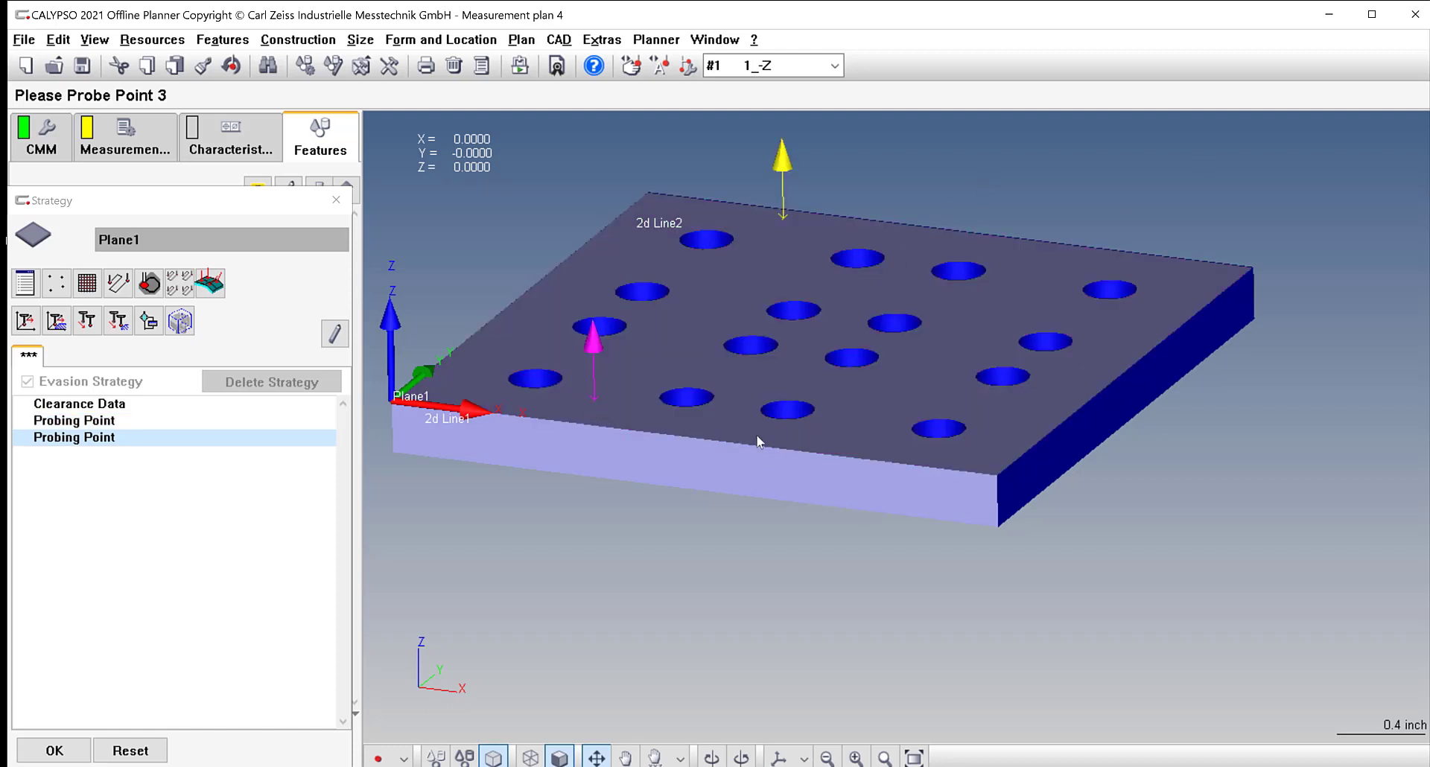
left_click(95, 426)
left_click(82, 438)
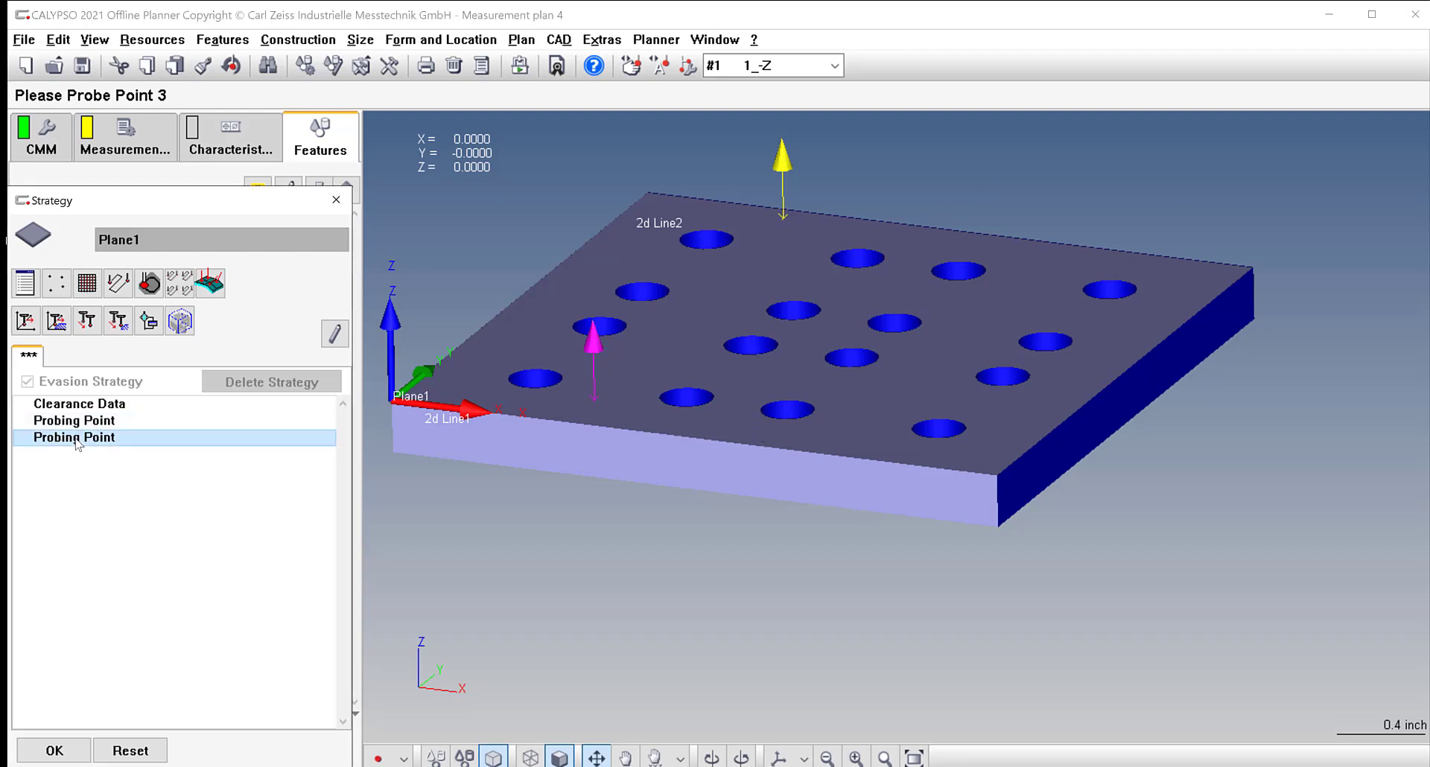
key("Delete")
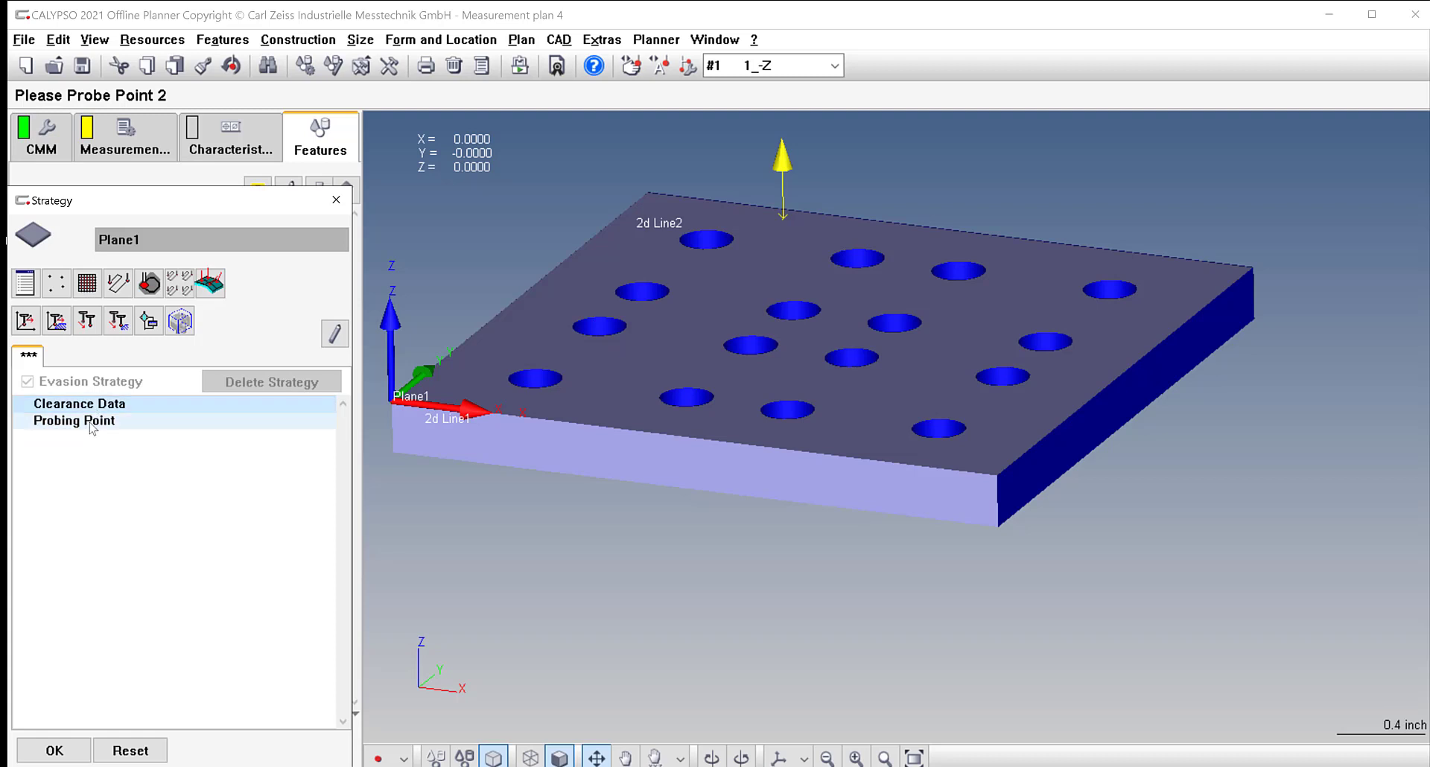
left_click(91, 421)
key("Delete")
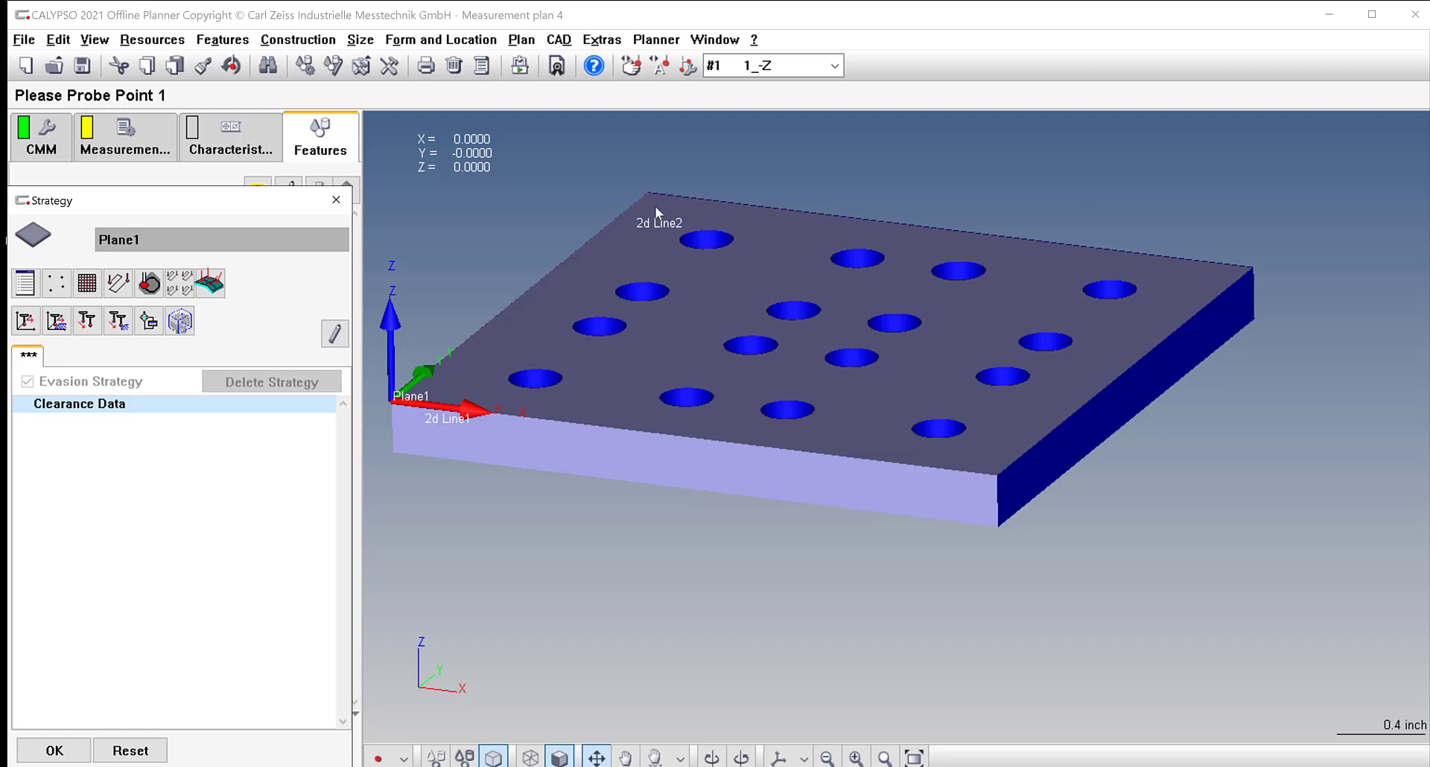
Add ten individual probing points to Plane1, snaking between the upper face's front and back edges and ending at the front corner.
left_click(627, 238)
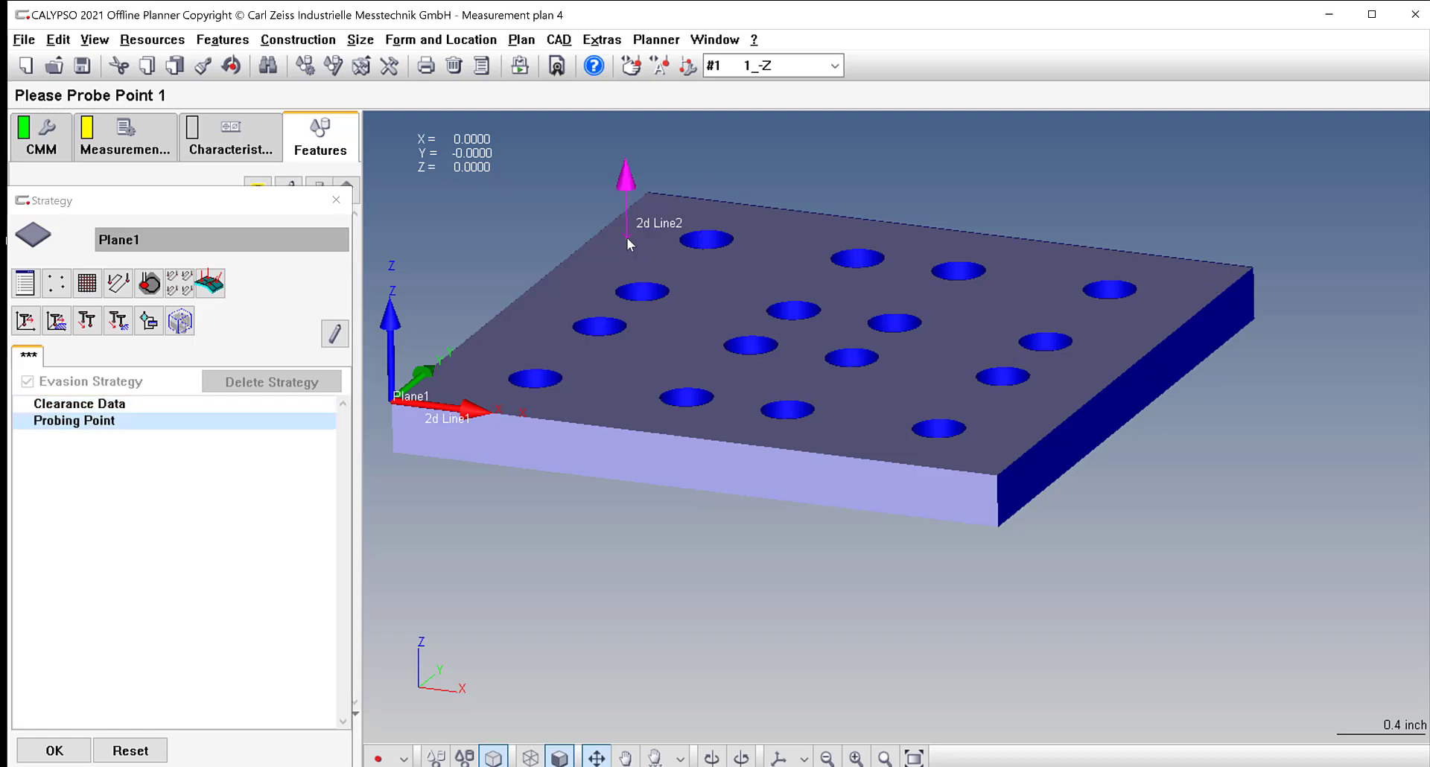
left_click(445, 390)
left_click(591, 409)
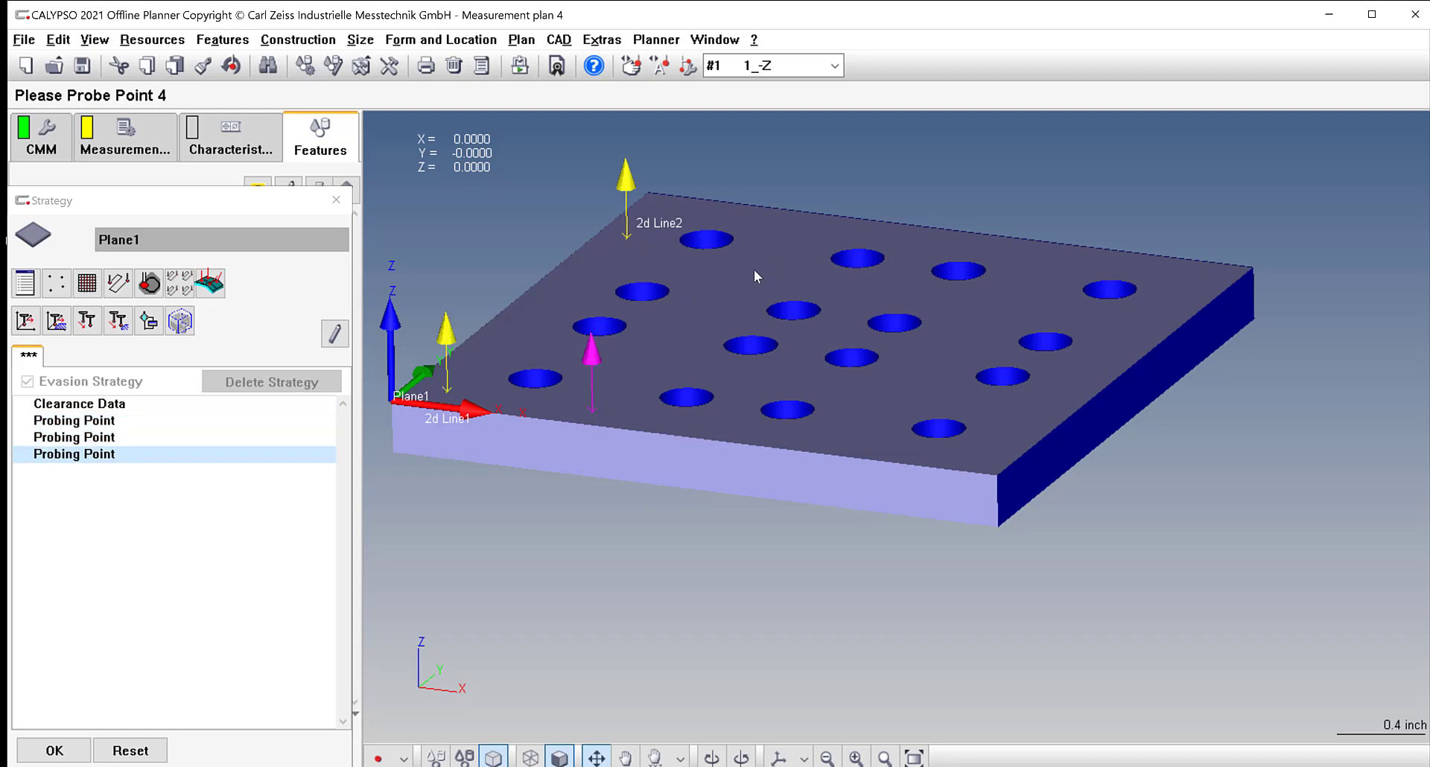
left_click(794, 226)
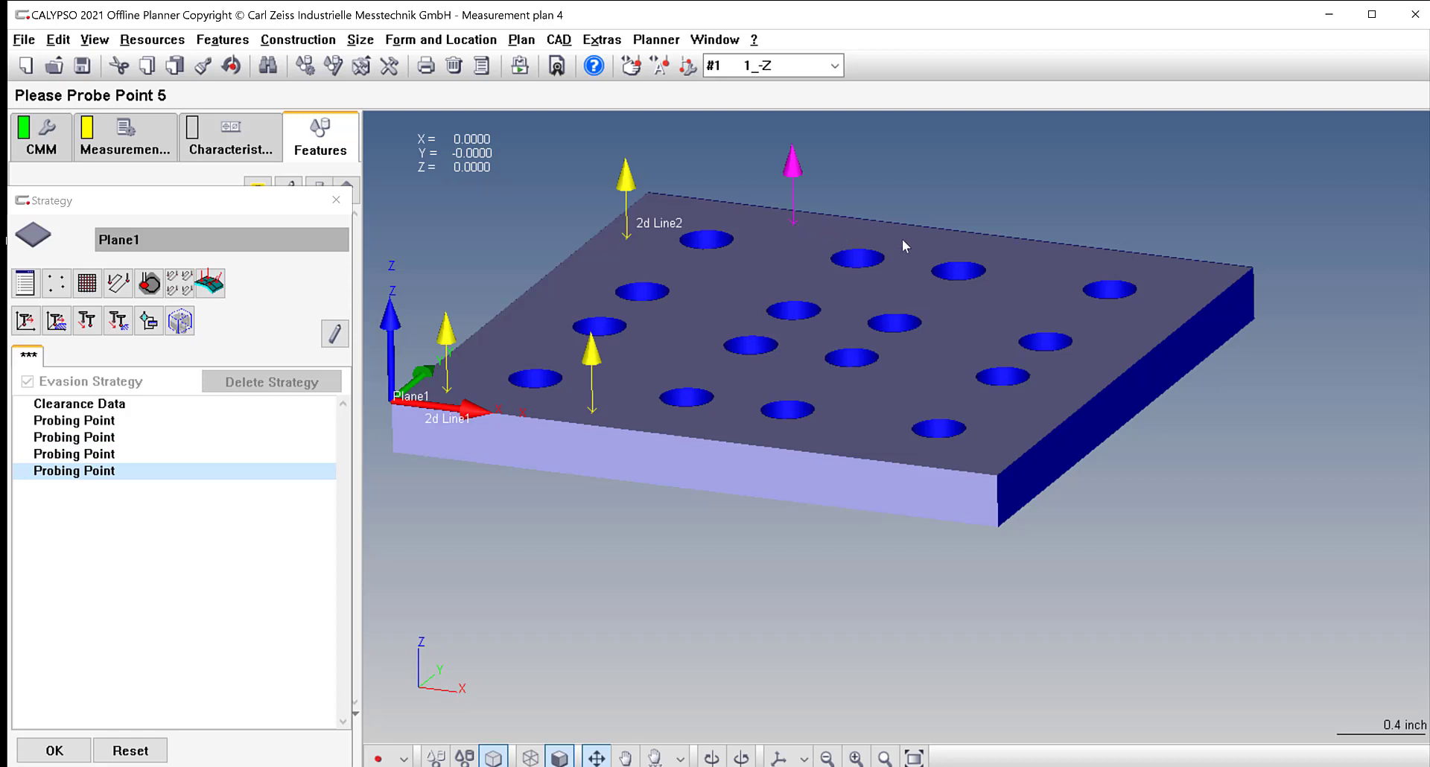
left_click(928, 238)
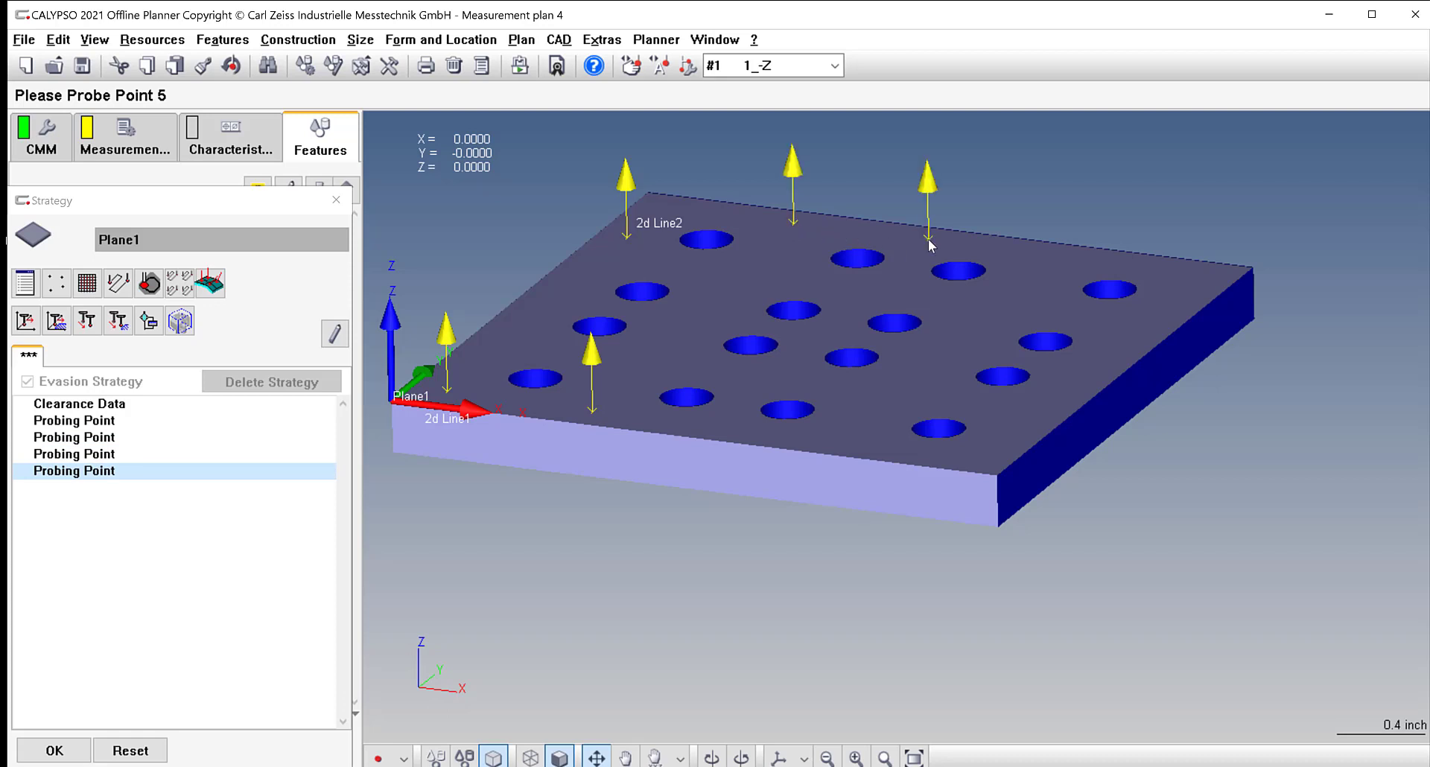
left_click(721, 422)
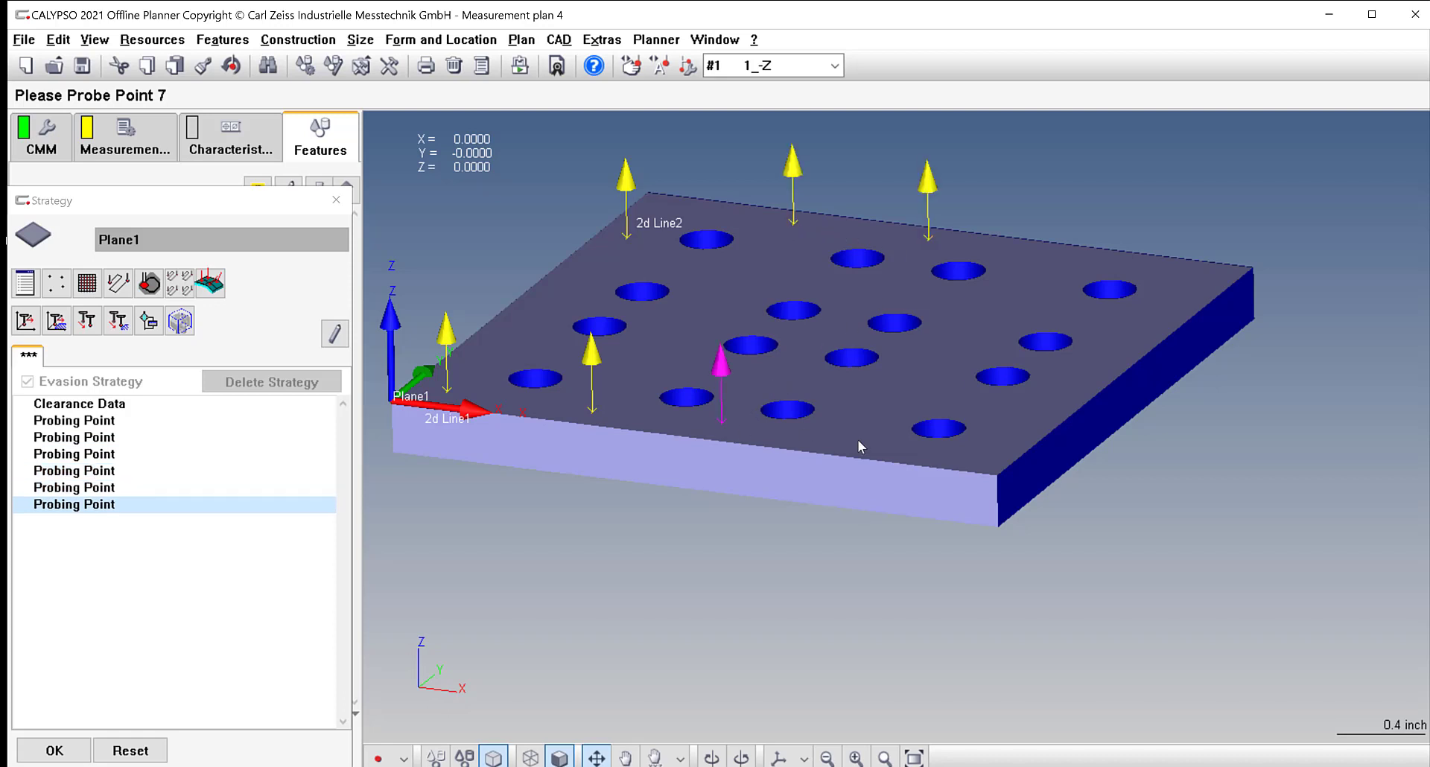
left_click(855, 441)
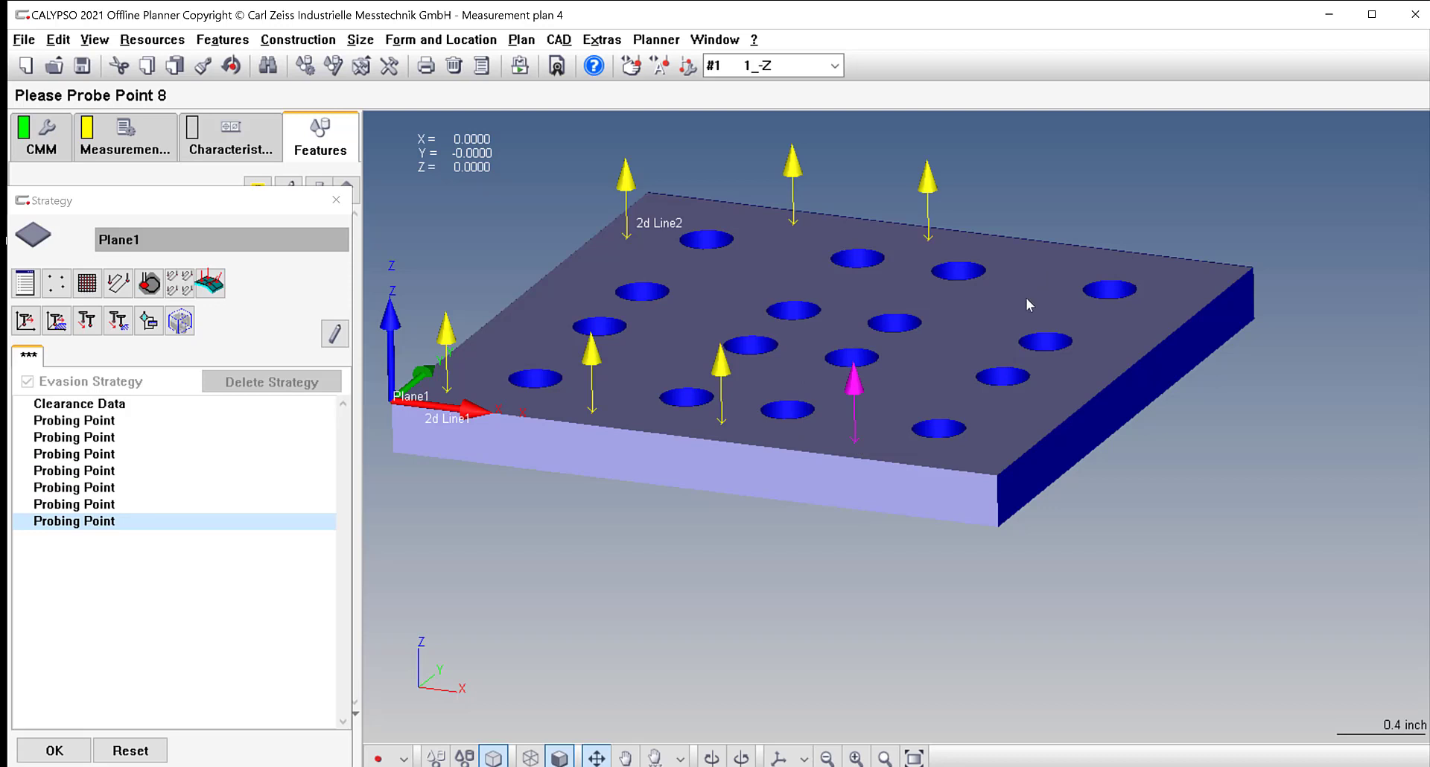
left_click(1016, 297)
left_click(1123, 326)
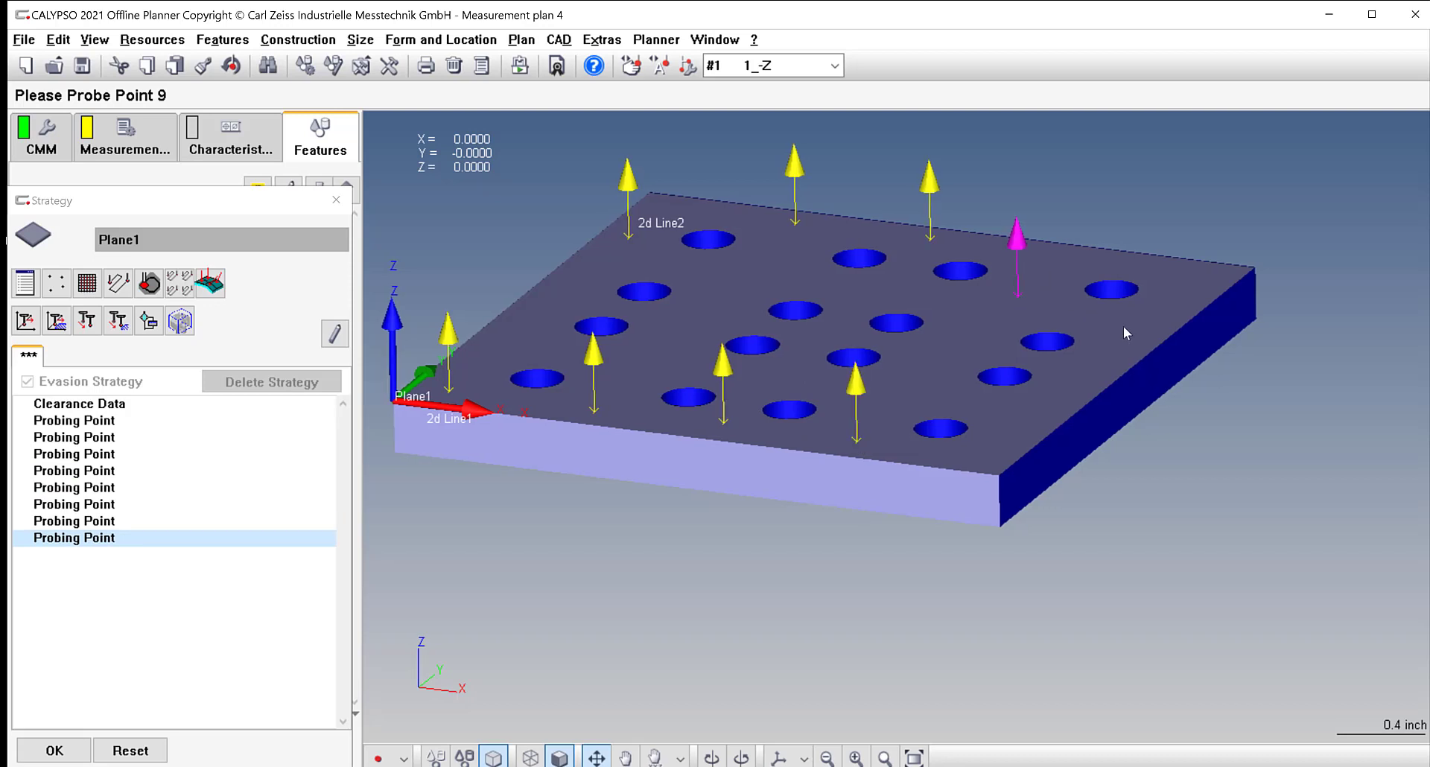
left_click(992, 449)
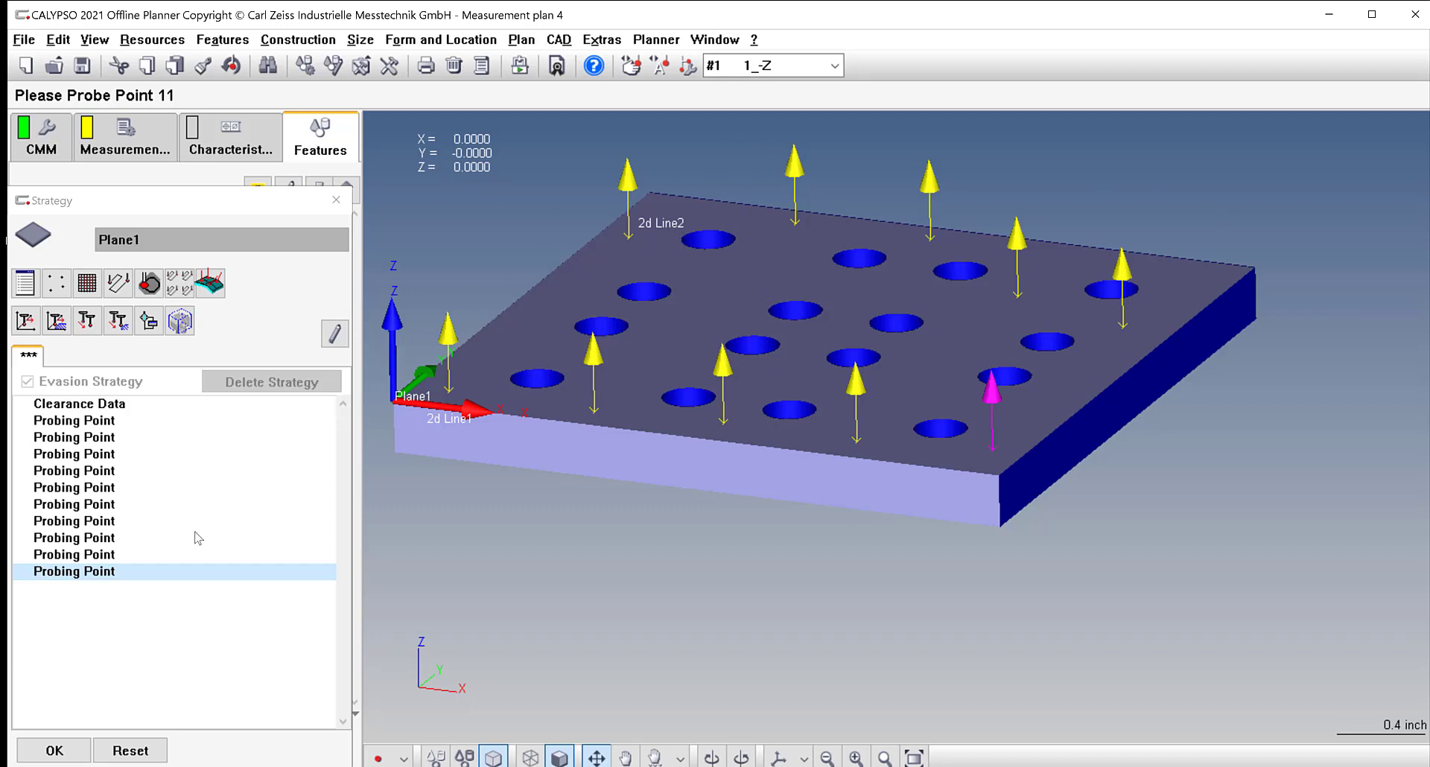
Convert all ten of Plane1's probing points into a single polyline and accept it.
left_click(95, 418)
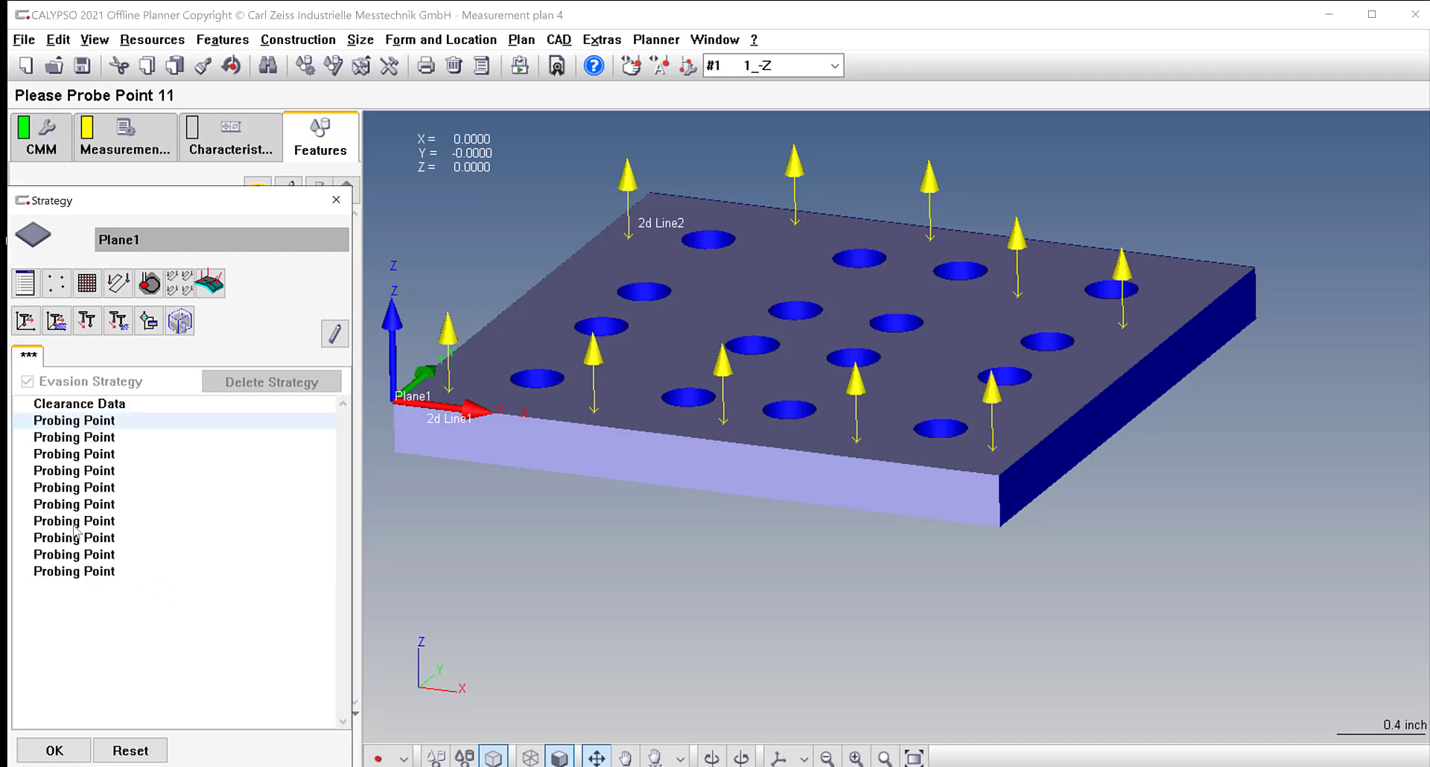
left_click(69, 575)
left_click(70, 421, "shift")
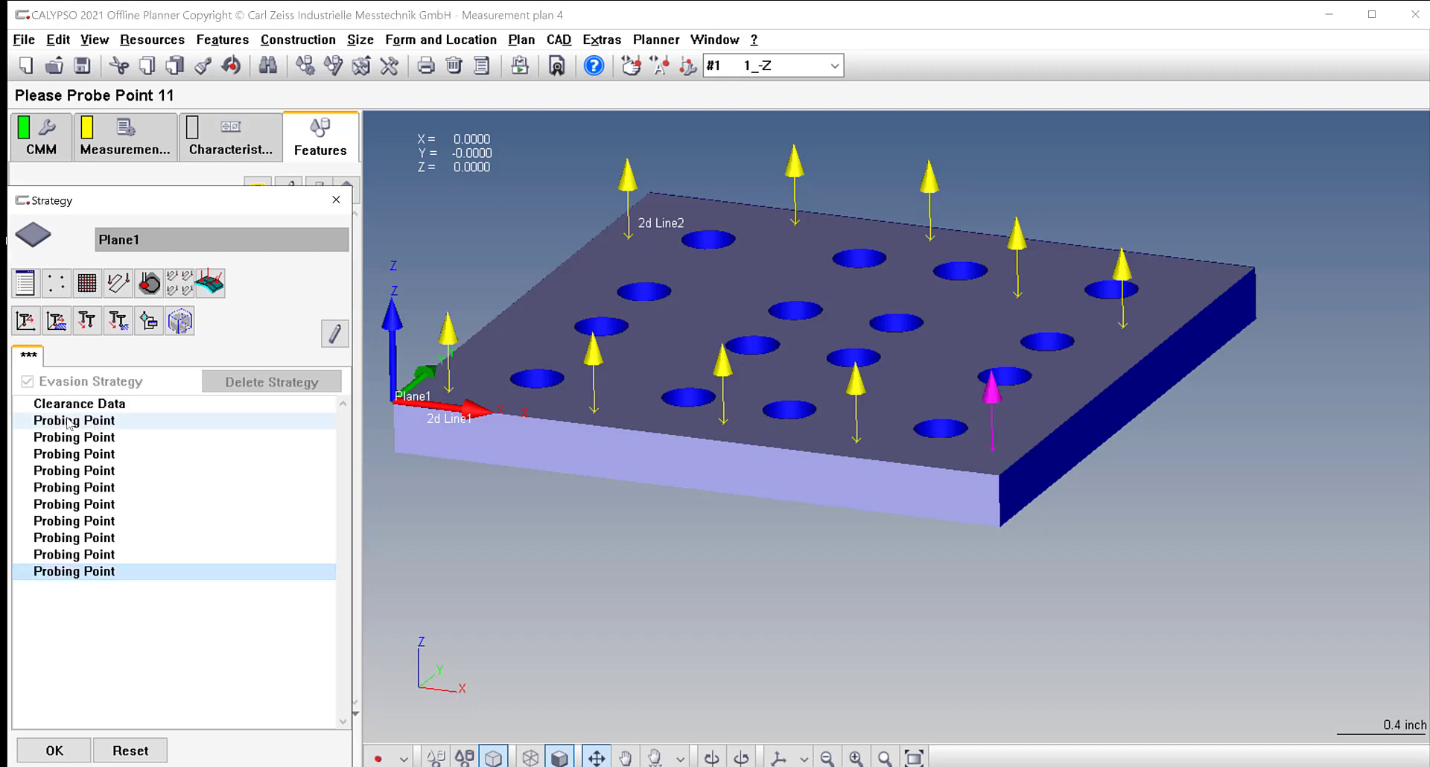
left_click(57, 283)
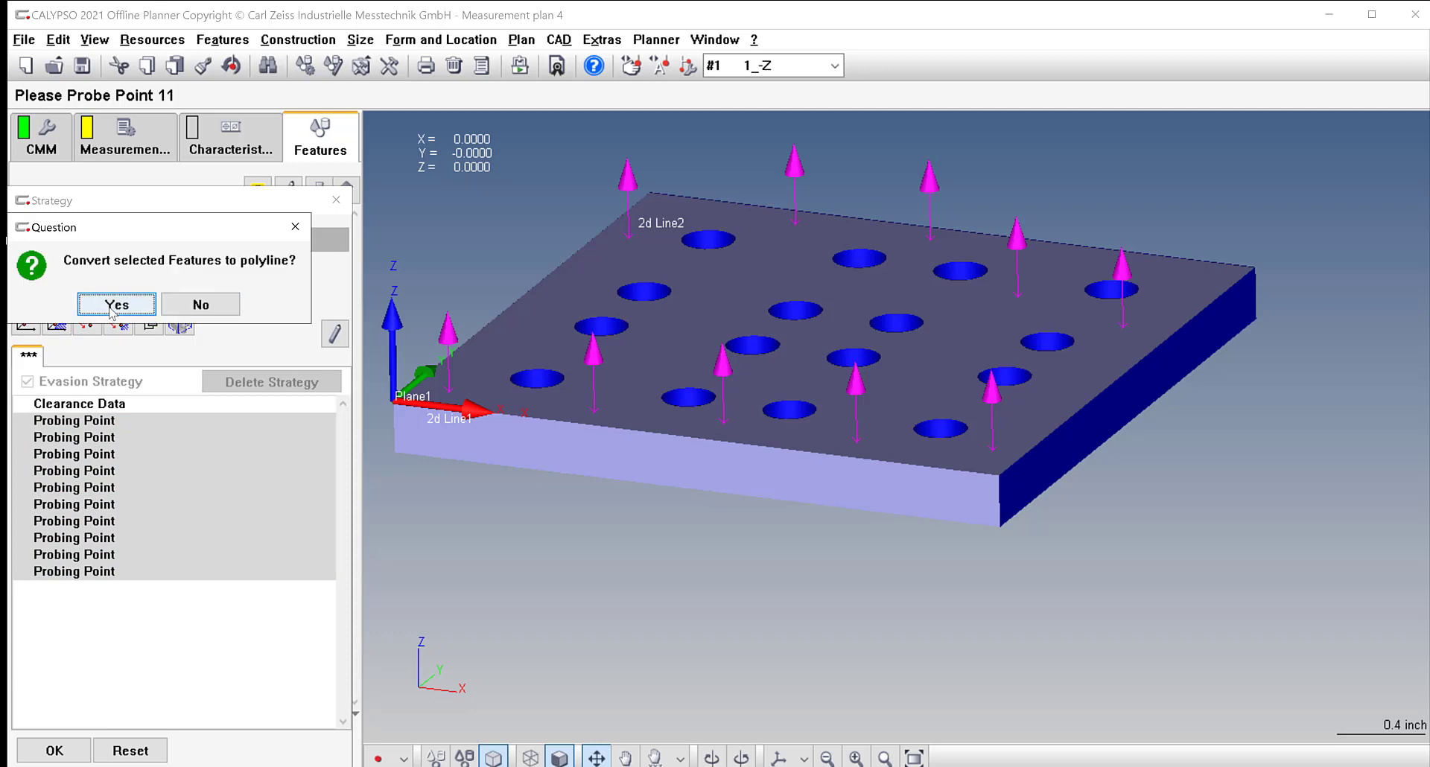
left_click(115, 303)
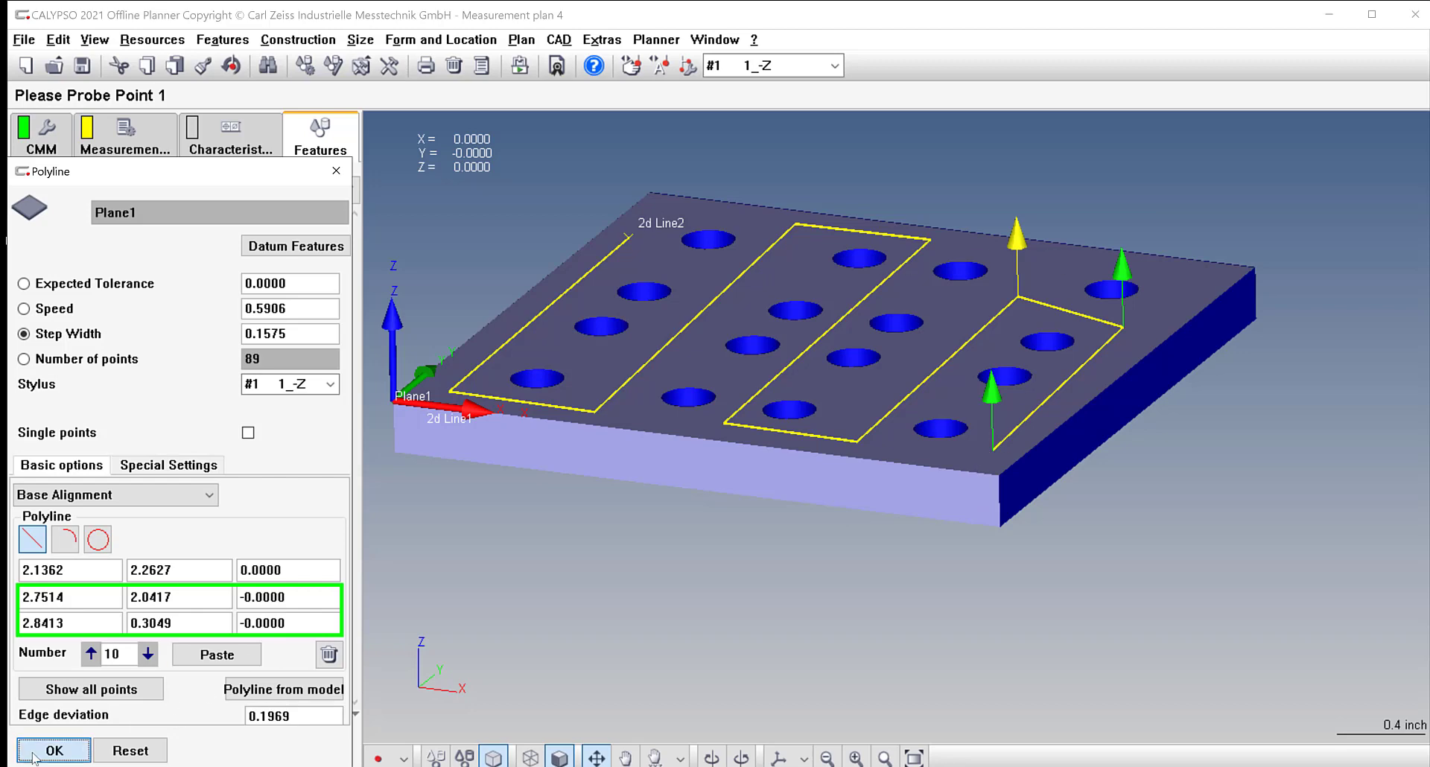
left_click(83, 745)
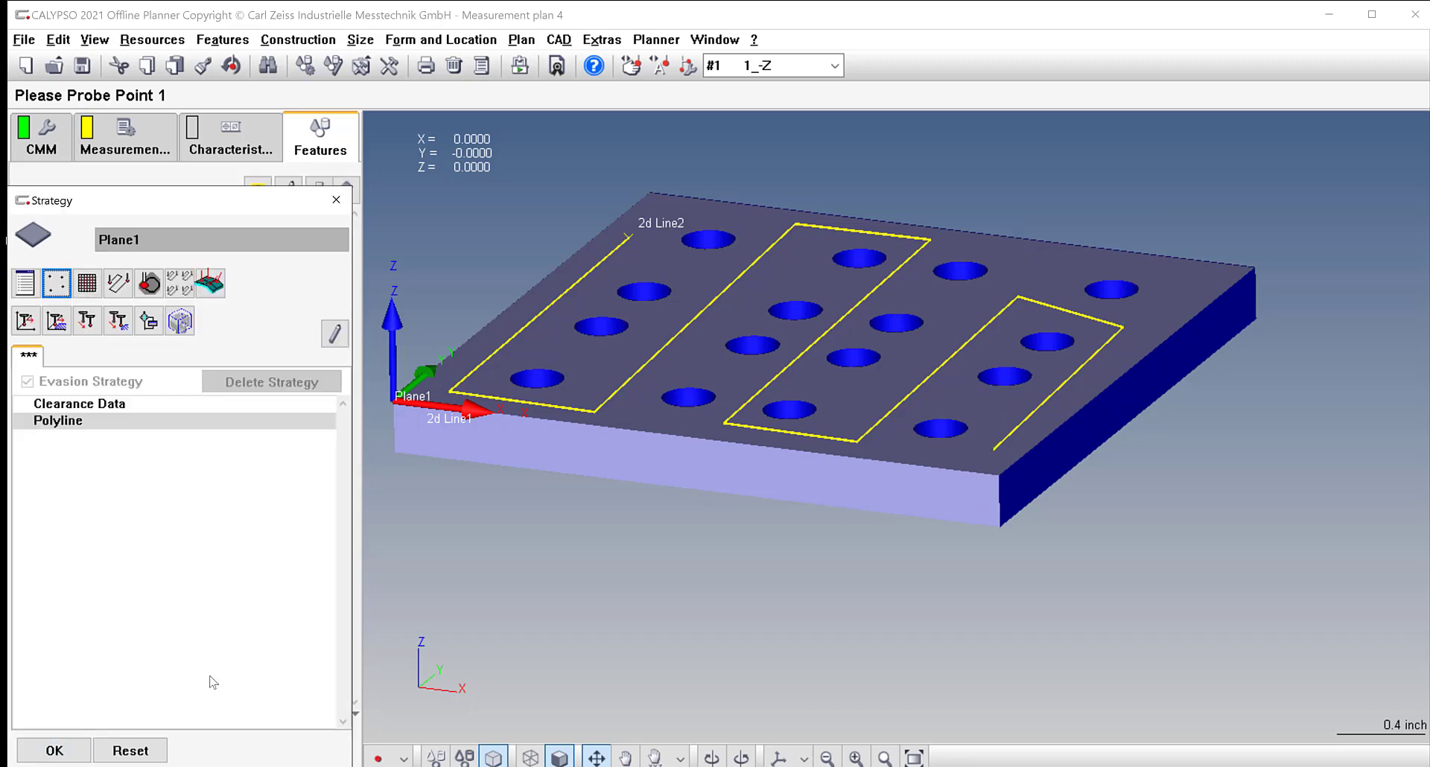
Check Plane1's clearance data, and accept its measuring strategy and feature definition.
double_click(67, 407)
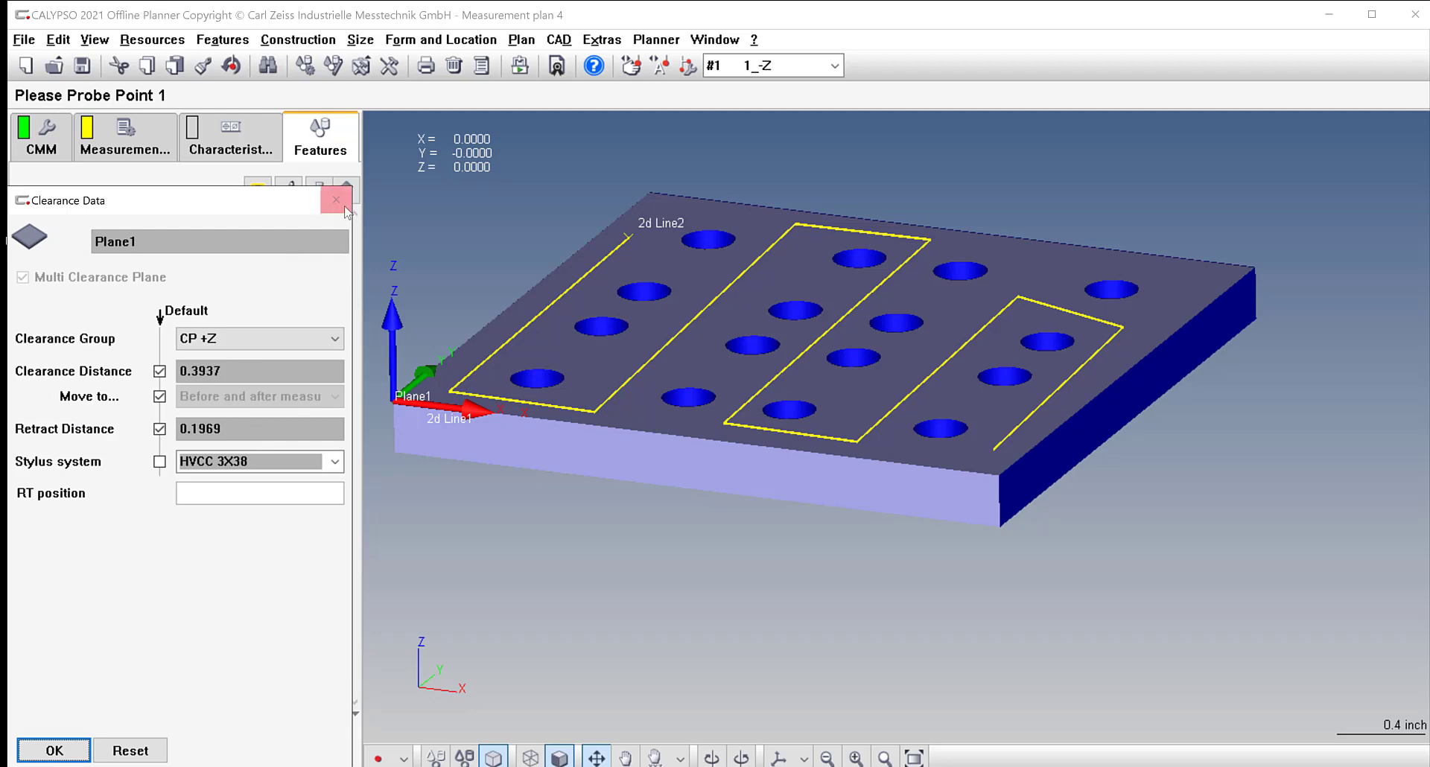
left_click(345, 208)
left_click(65, 750)
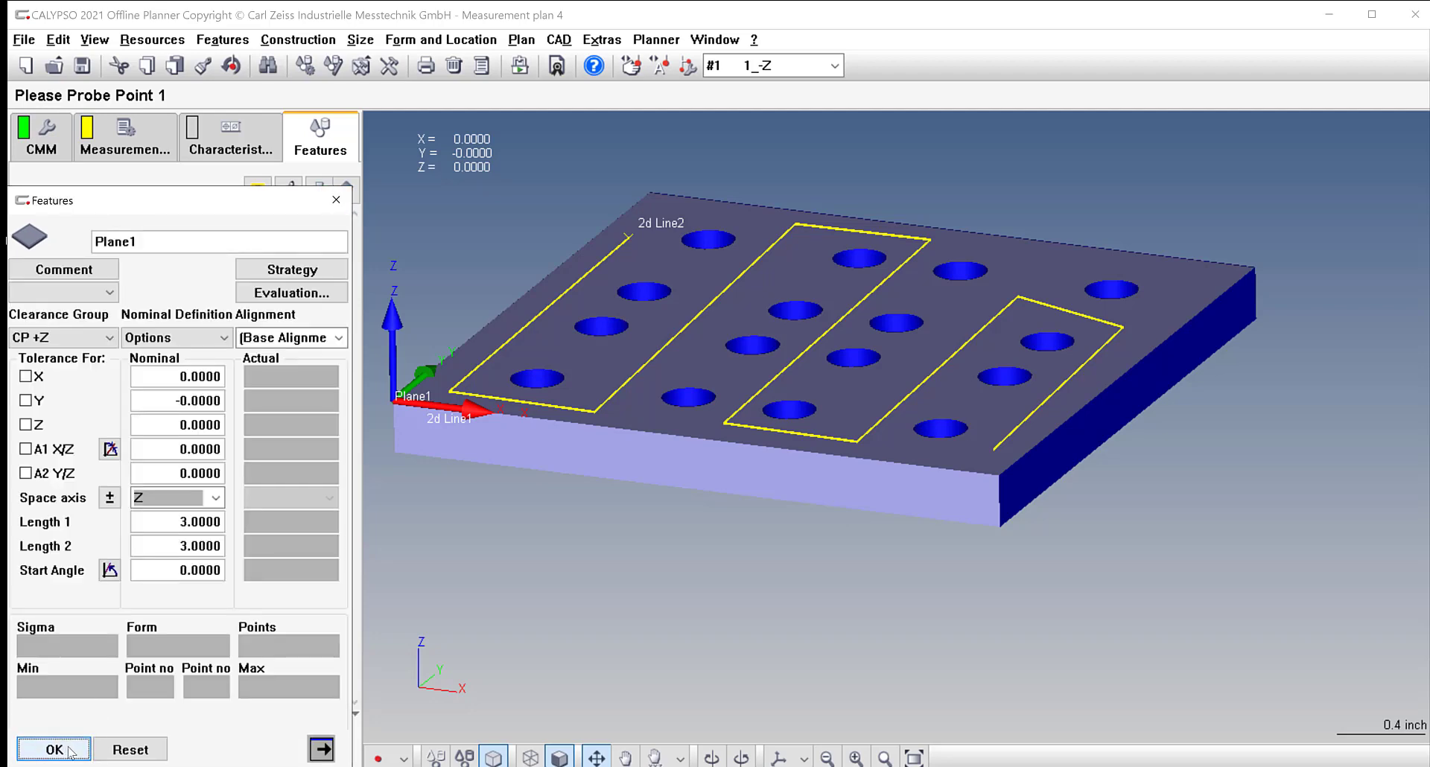
left_click(69, 751)
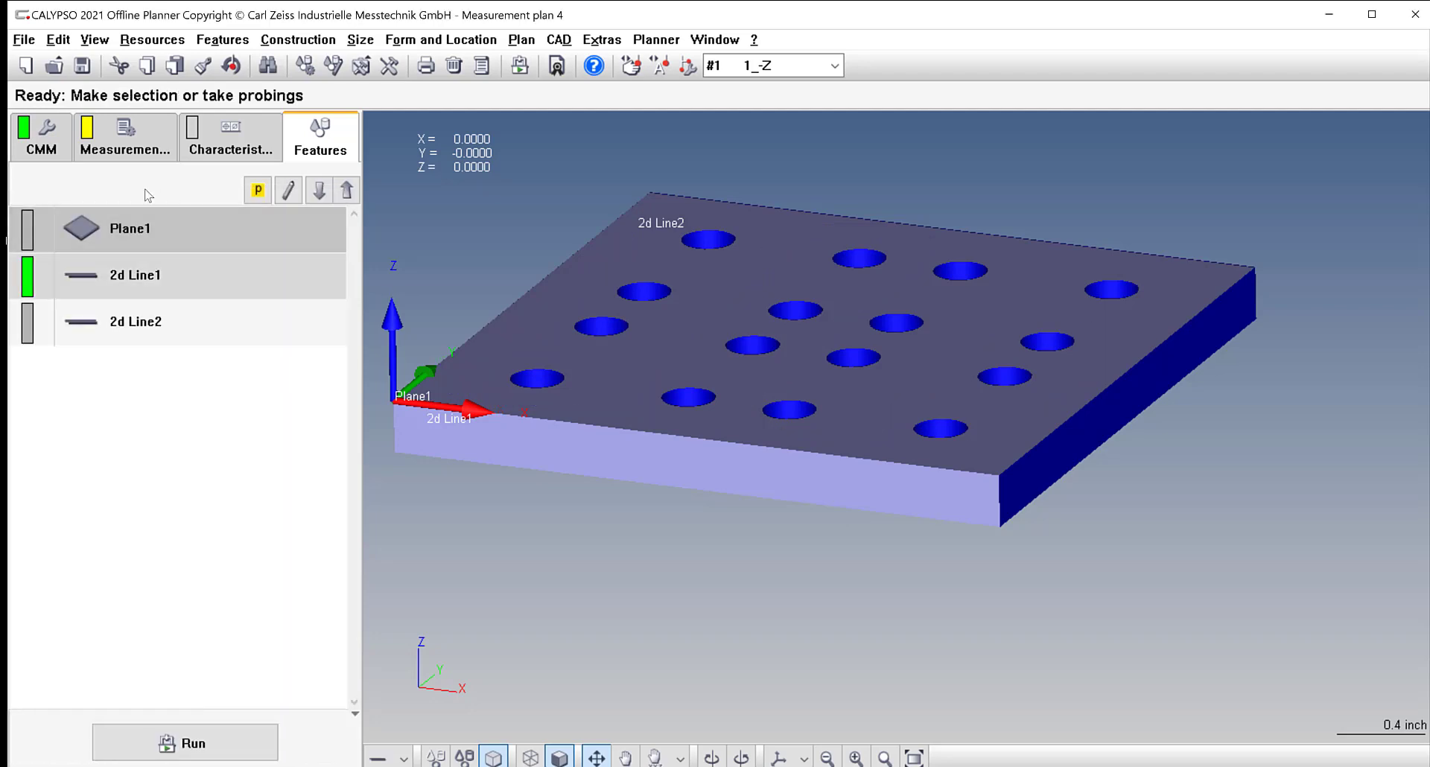
Combine Plane1, 2d Line1 and 2d Line2 into one feature group.
left_click(136, 328)
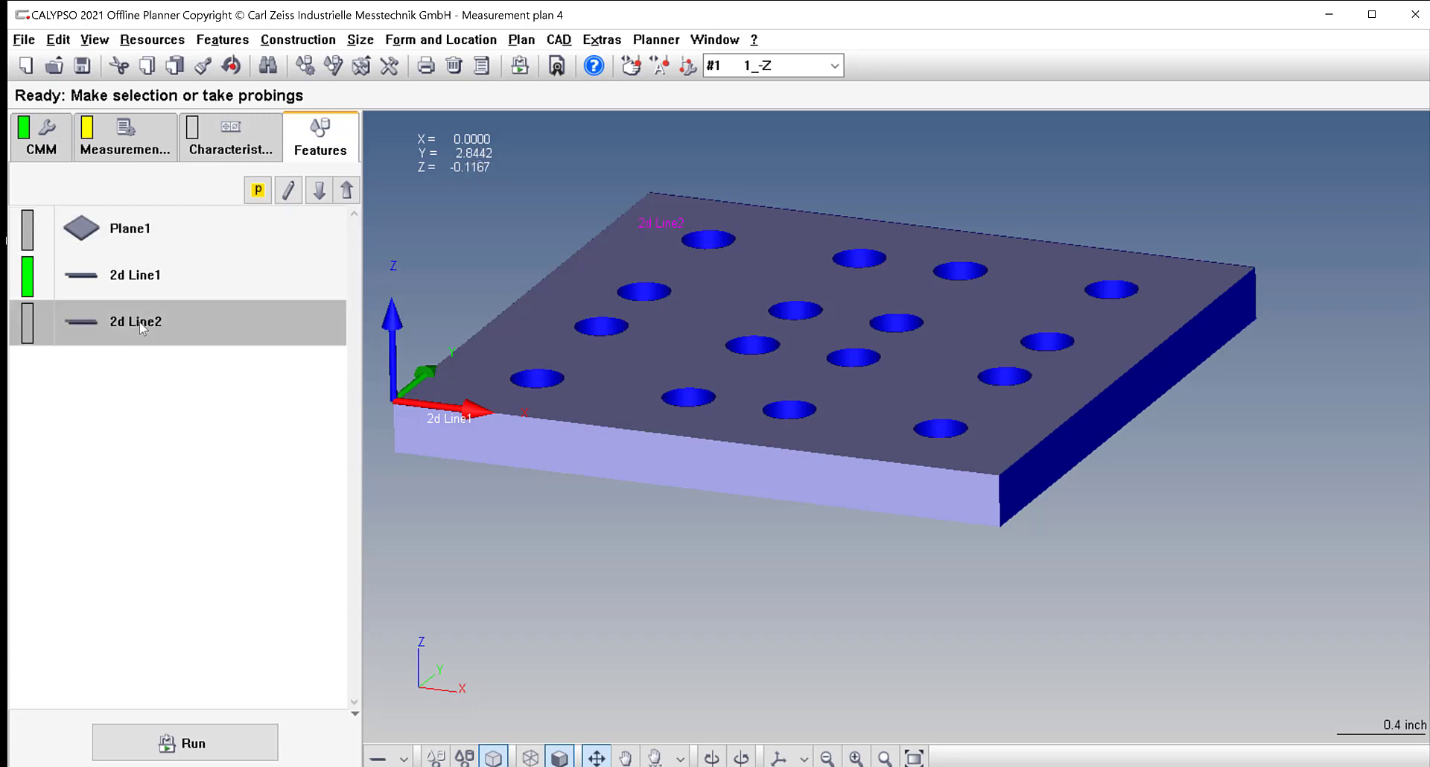
left_click(135, 239, "shift")
right_click(136, 239)
left_click(147, 246)
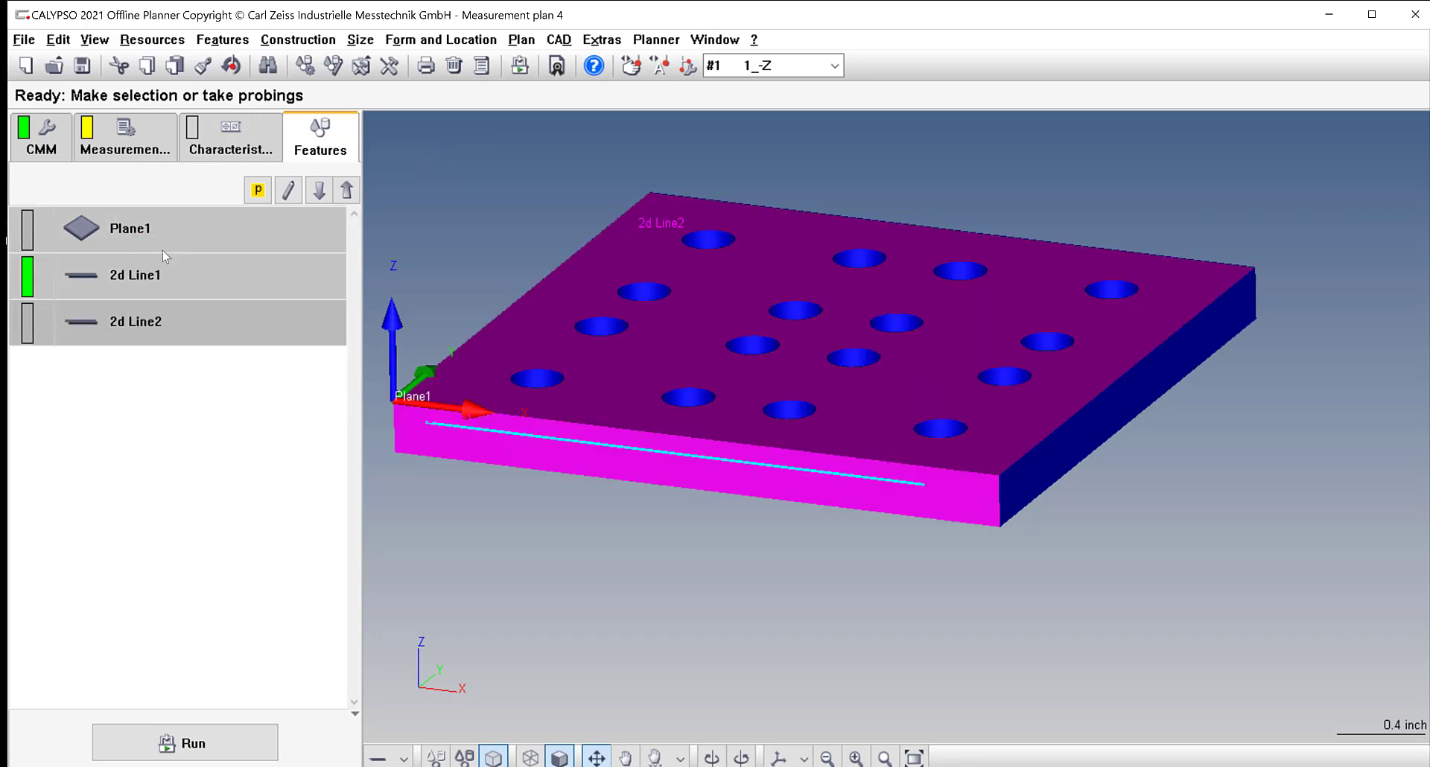
Rename the feature group to ALIGNMENT.
right_click(143, 235)
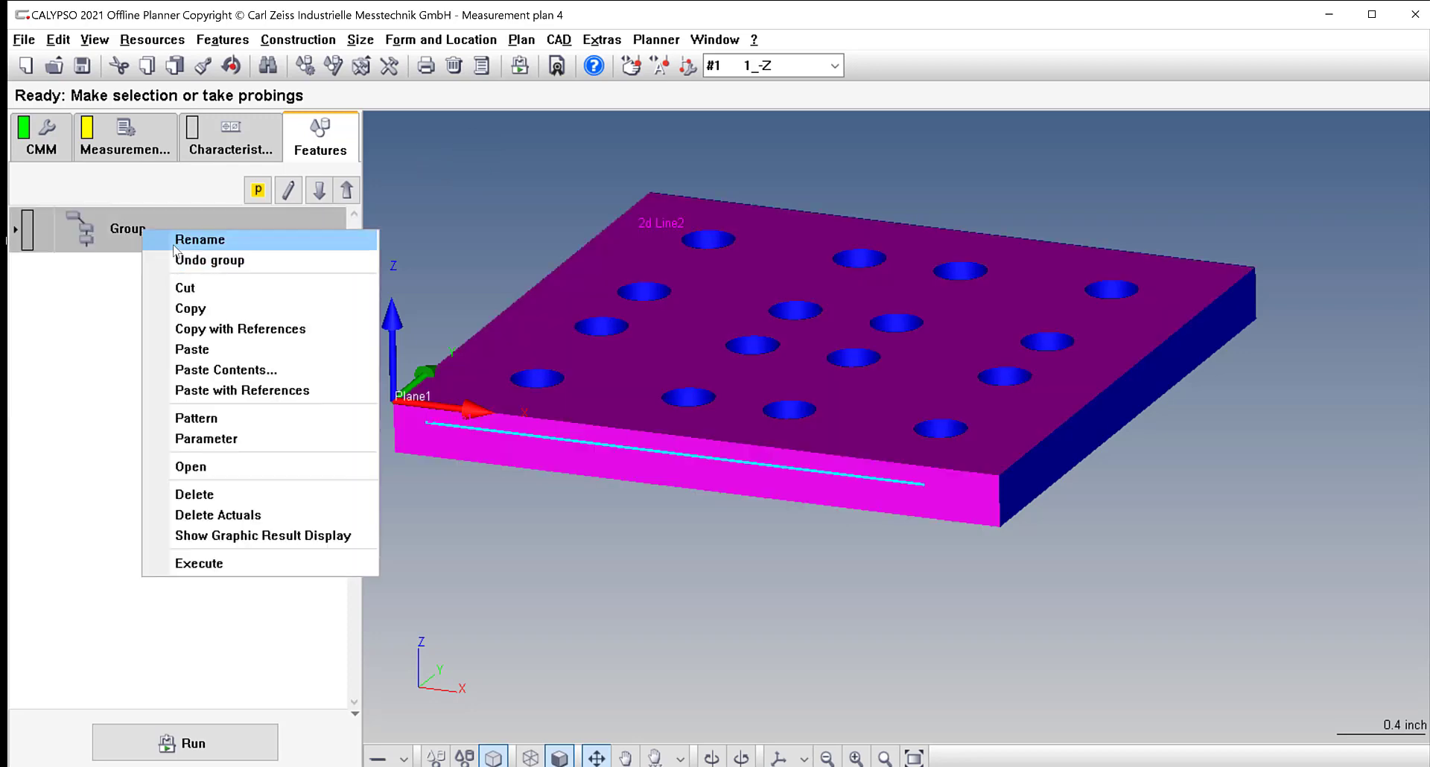
left_click(165, 241)
type("A")
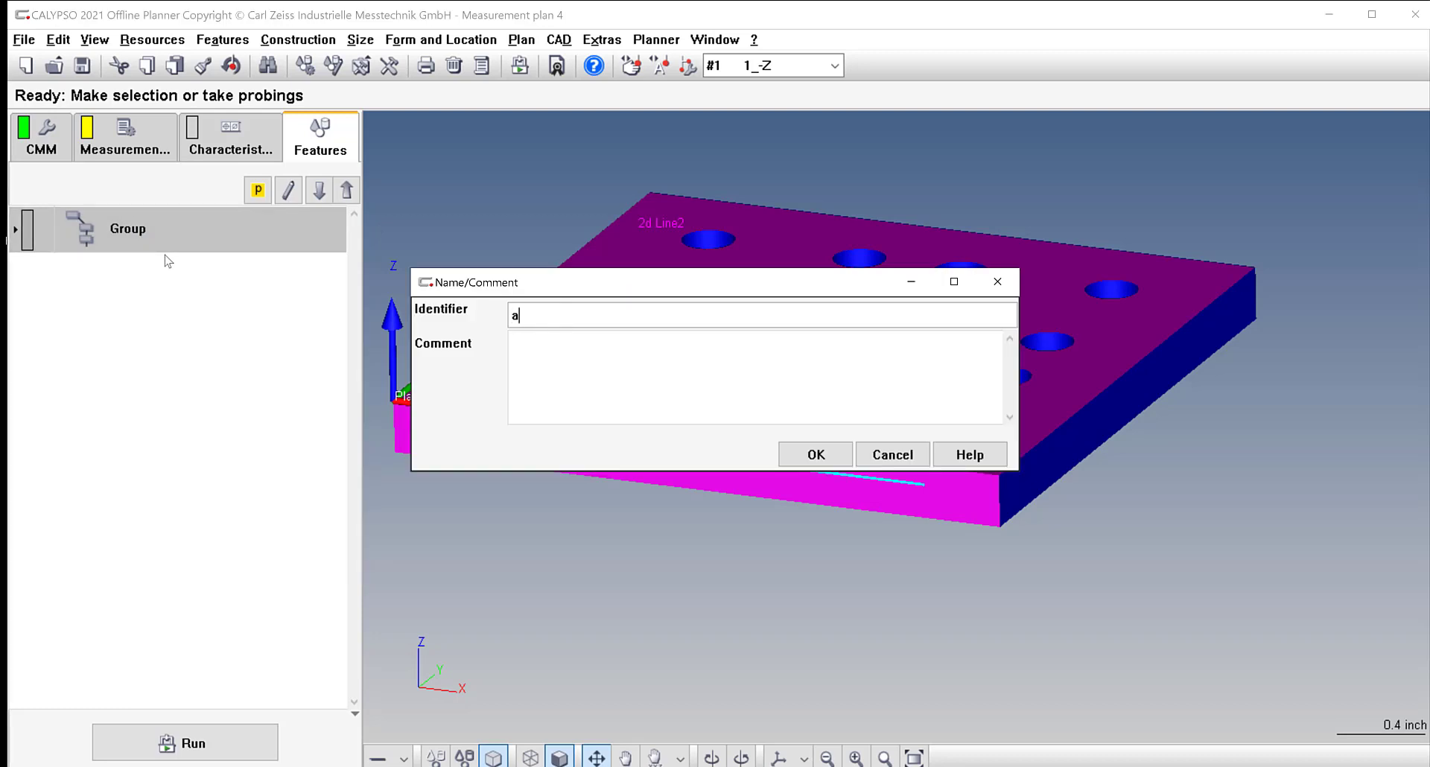
key("BackSpace")
type("ALIGNMENT")
left_click(844, 457)
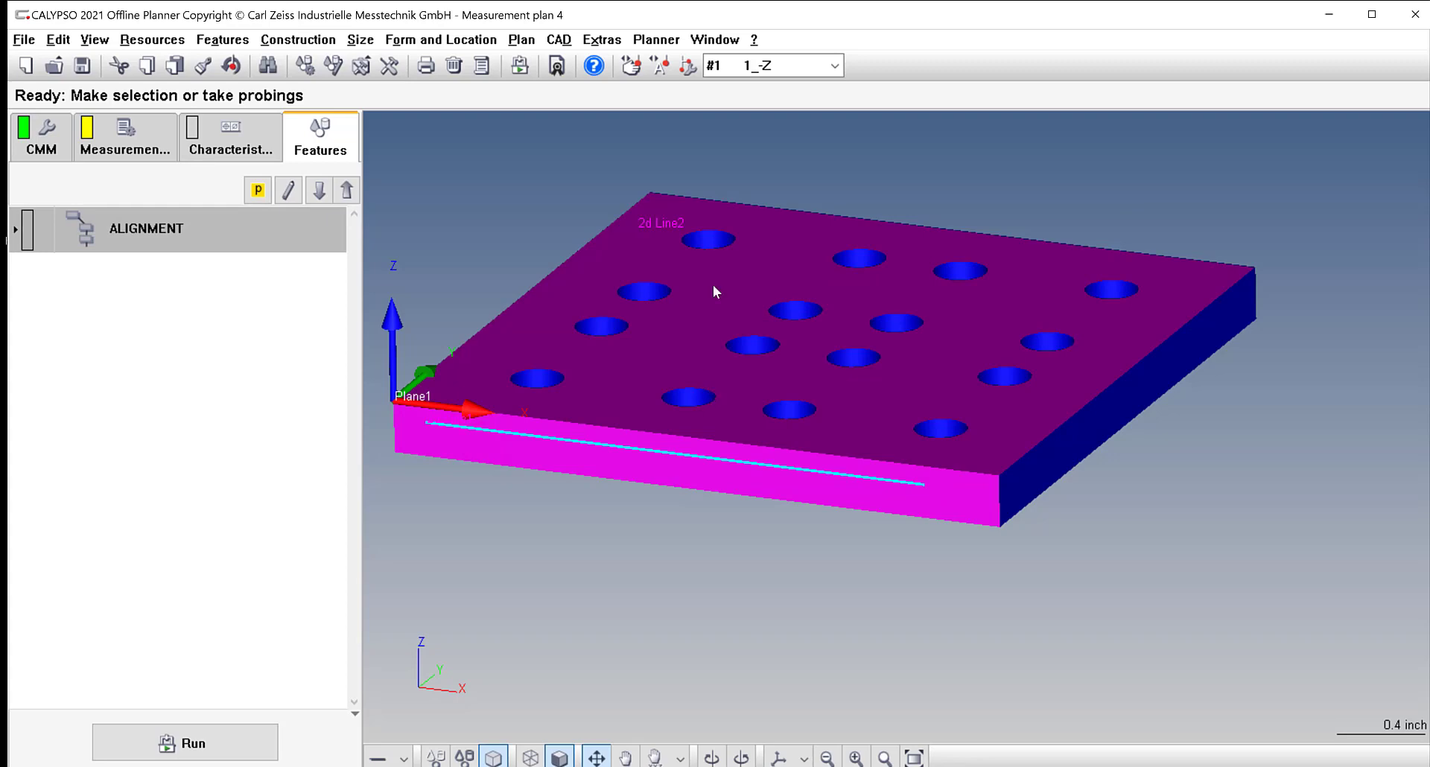
Open the measurement plan simulation and move its window clear of the plate model.
scroll(761, 271, "down", 3)
left_click(656, 39)
left_click(692, 83)
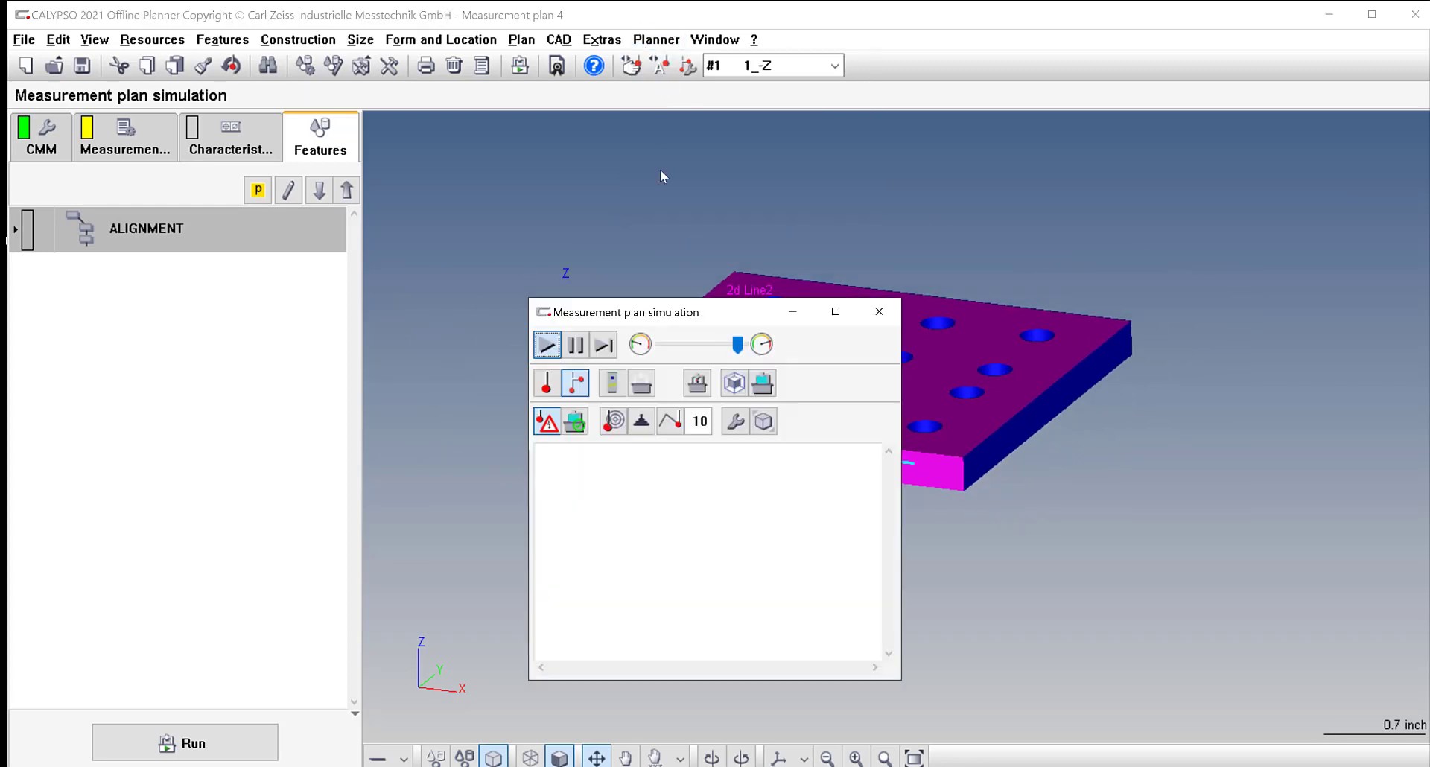
left_click_drag(670, 313, 1292, 37)
scroll(807, 338, "down", 2)
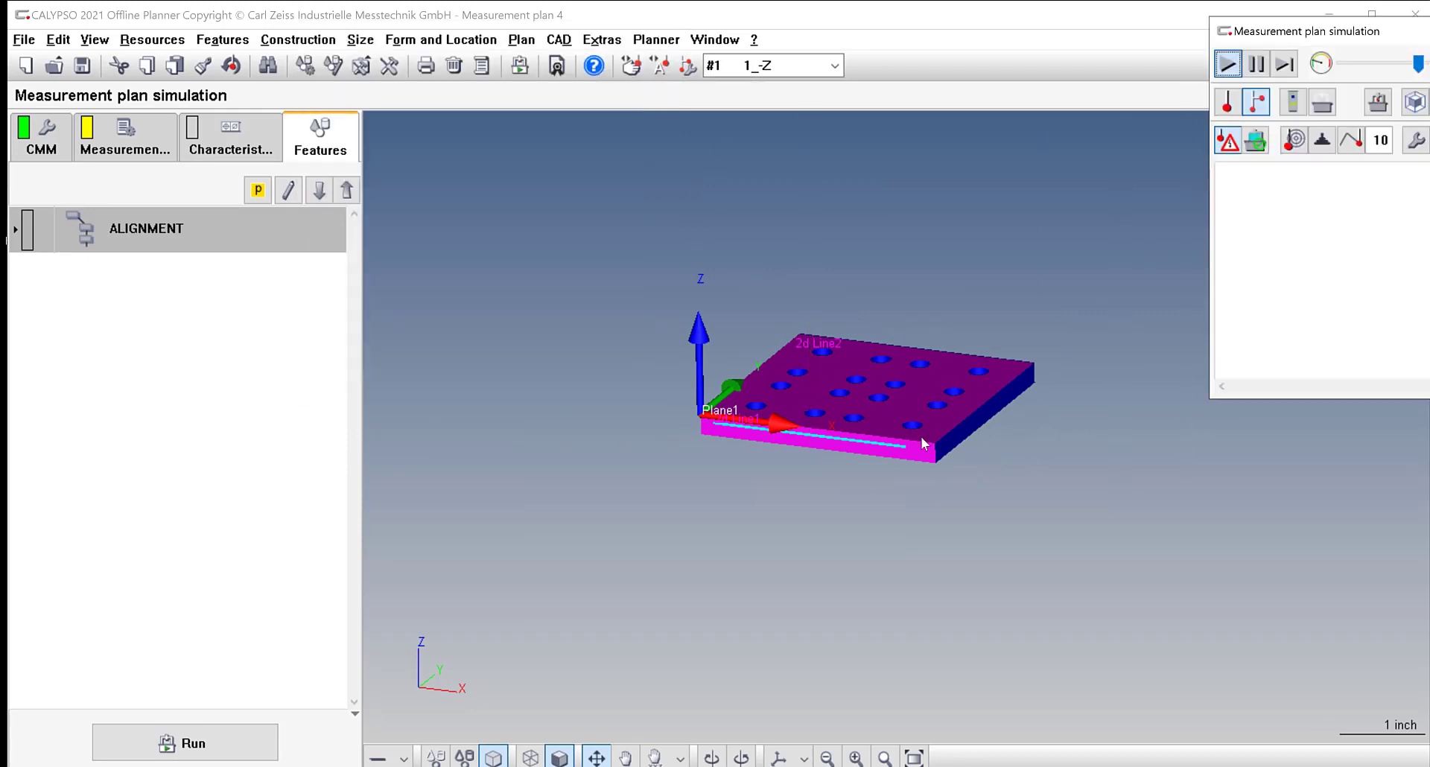
scroll(916, 443, "up", 2)
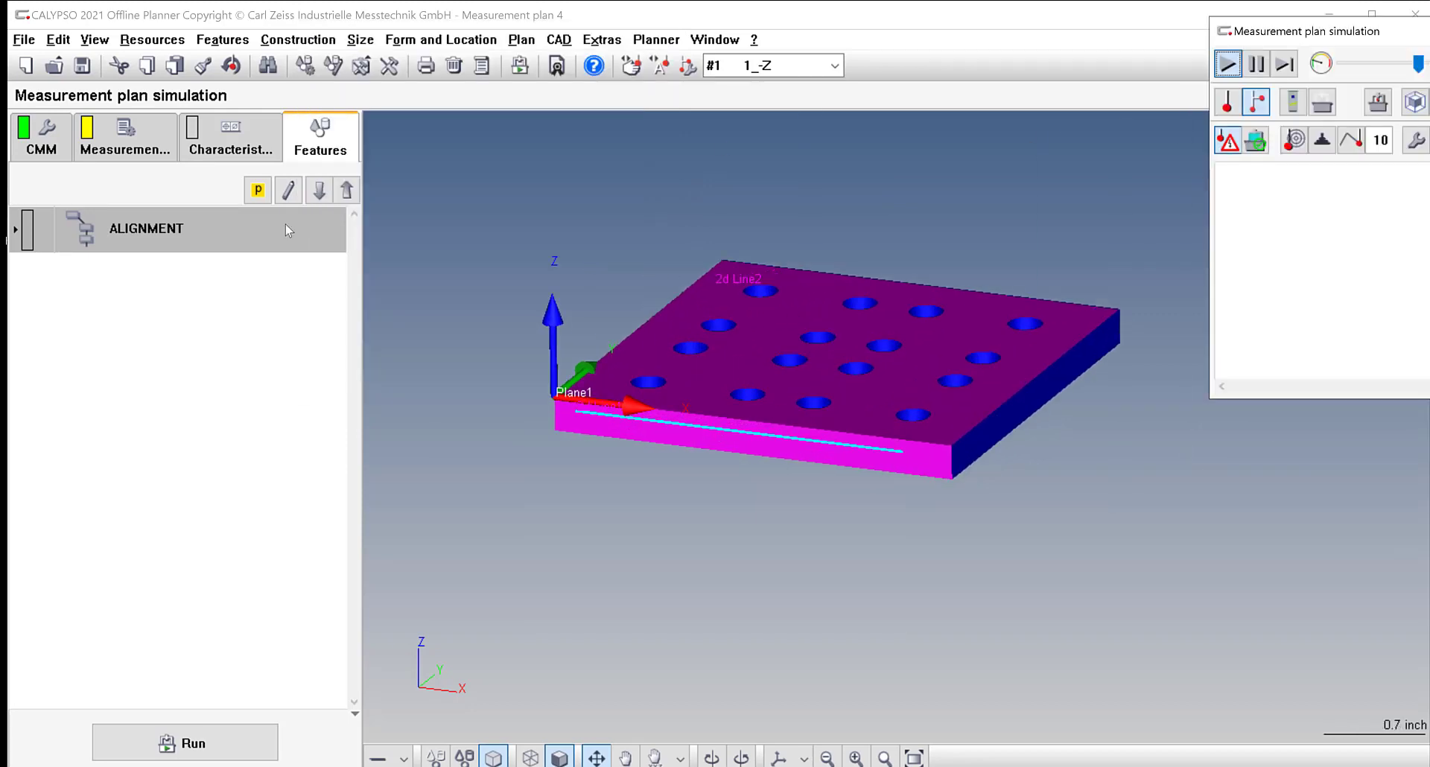
Run the ALIGNMENT group in simulation with Measurement plan 4 as the base alignment, and close the simulation window.
left_click(193, 744)
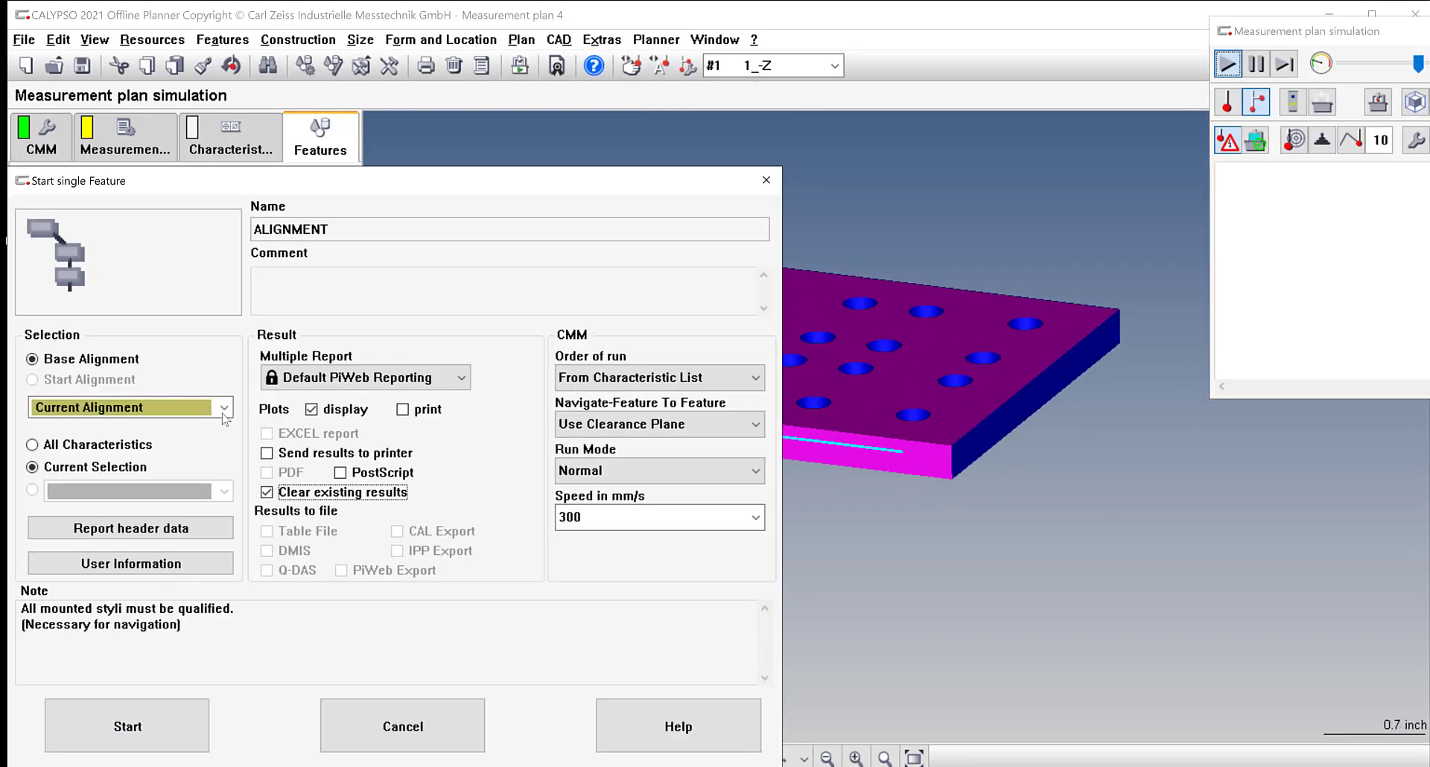
left_click(224, 410)
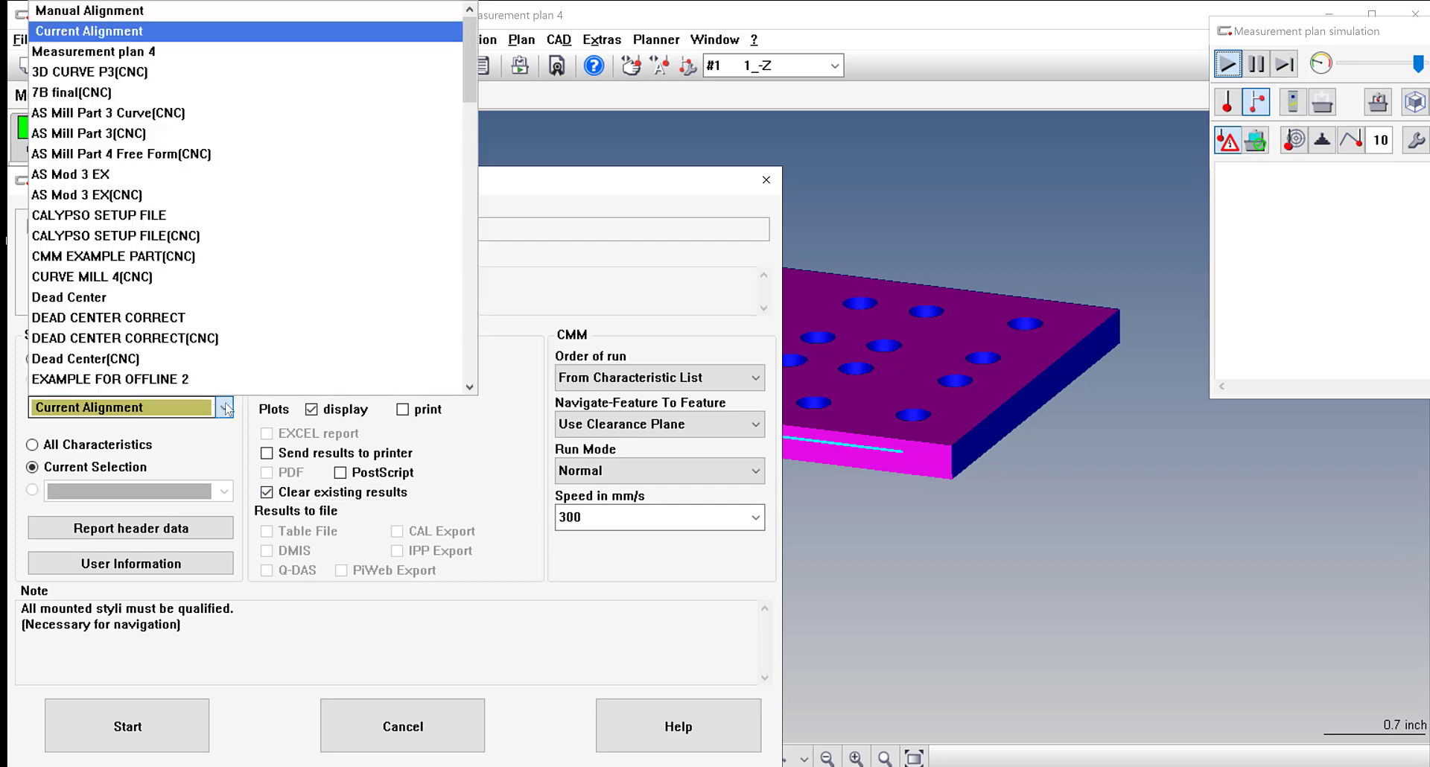
left_click(114, 60)
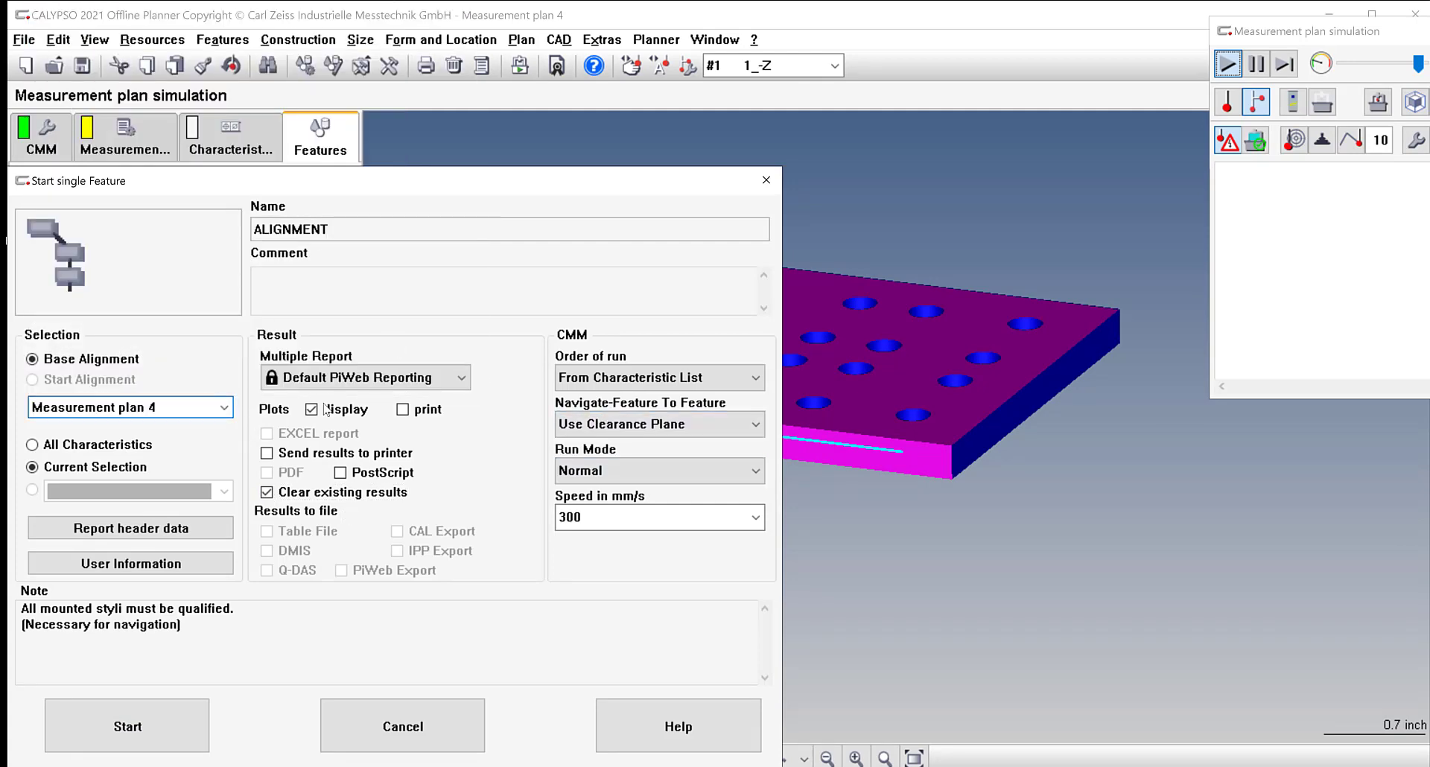
left_click(138, 726)
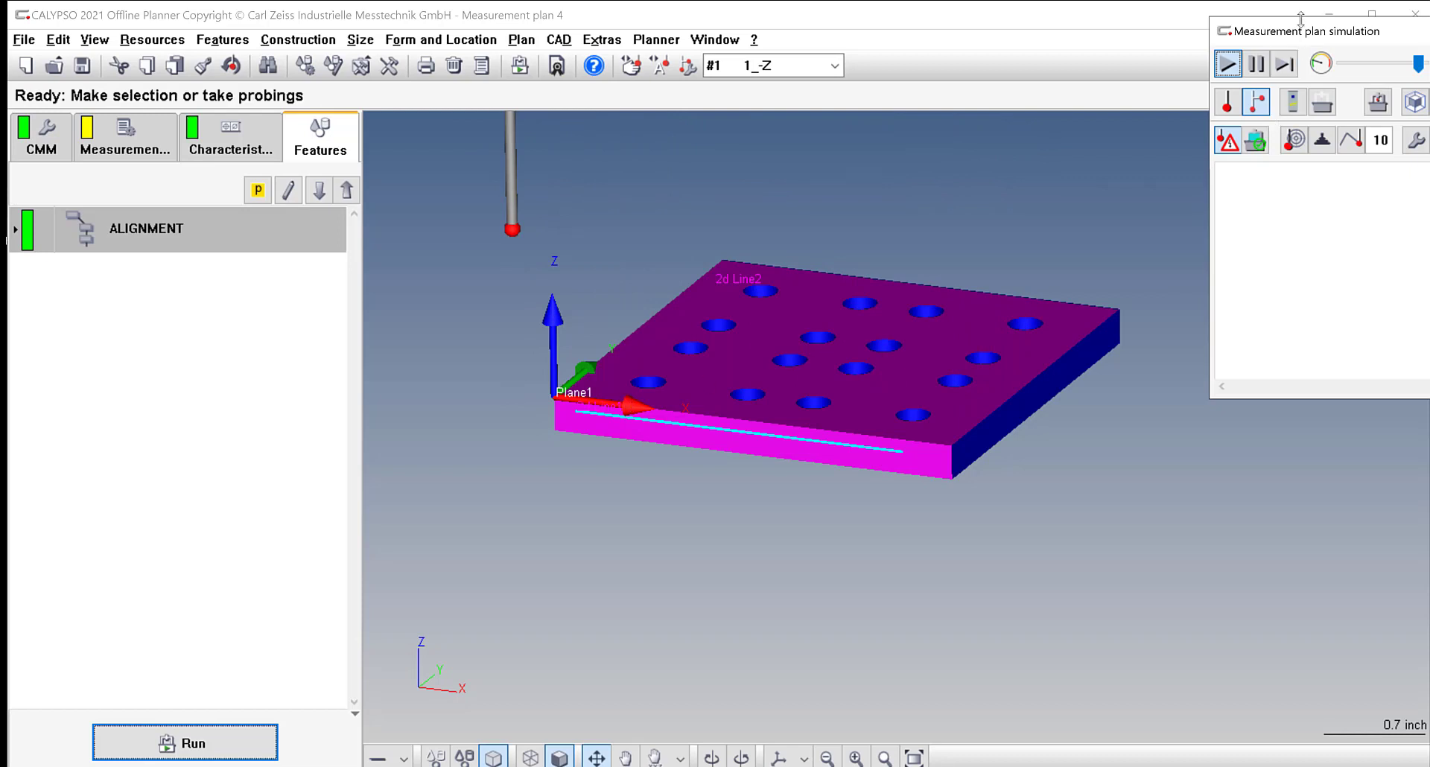
left_click_drag(1297, 34, 638, 123)
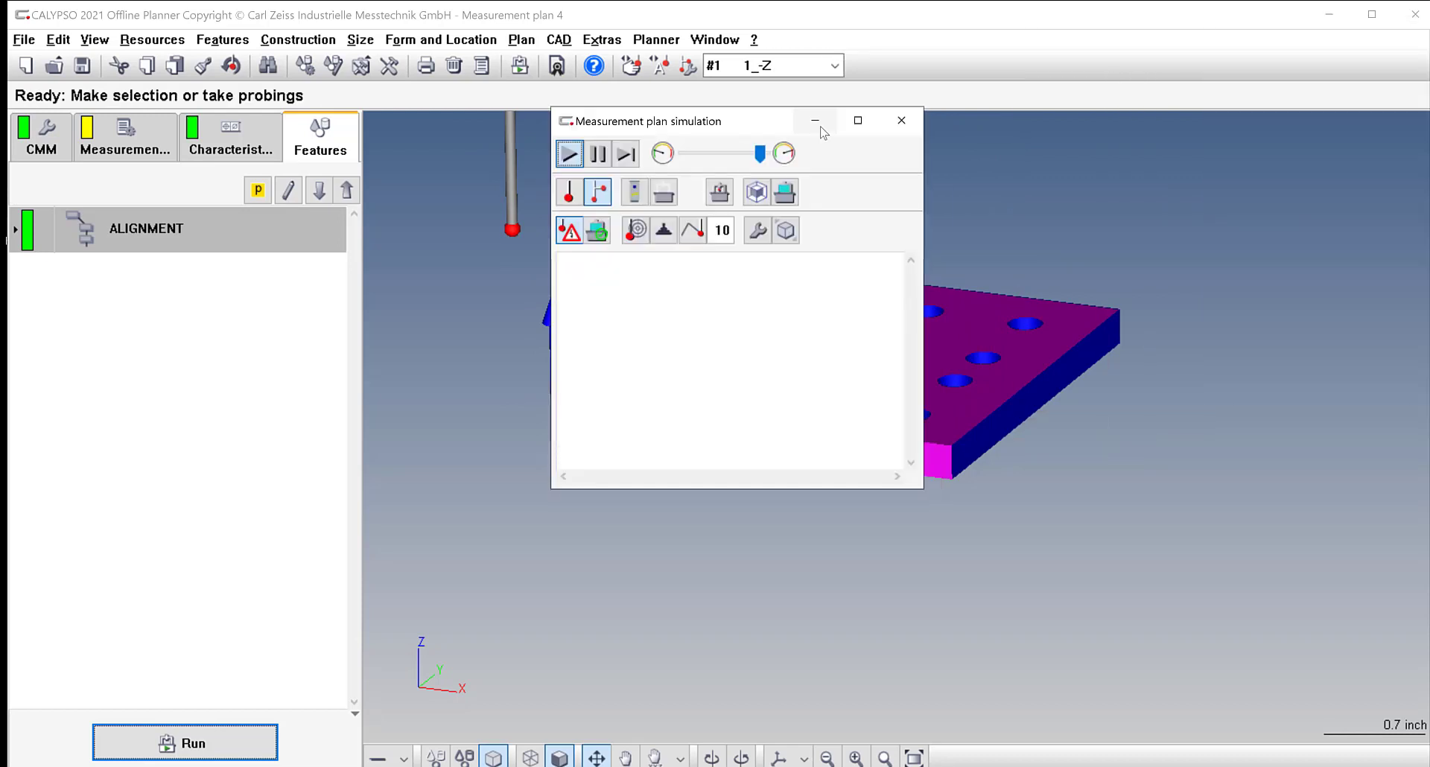
left_click(918, 122)
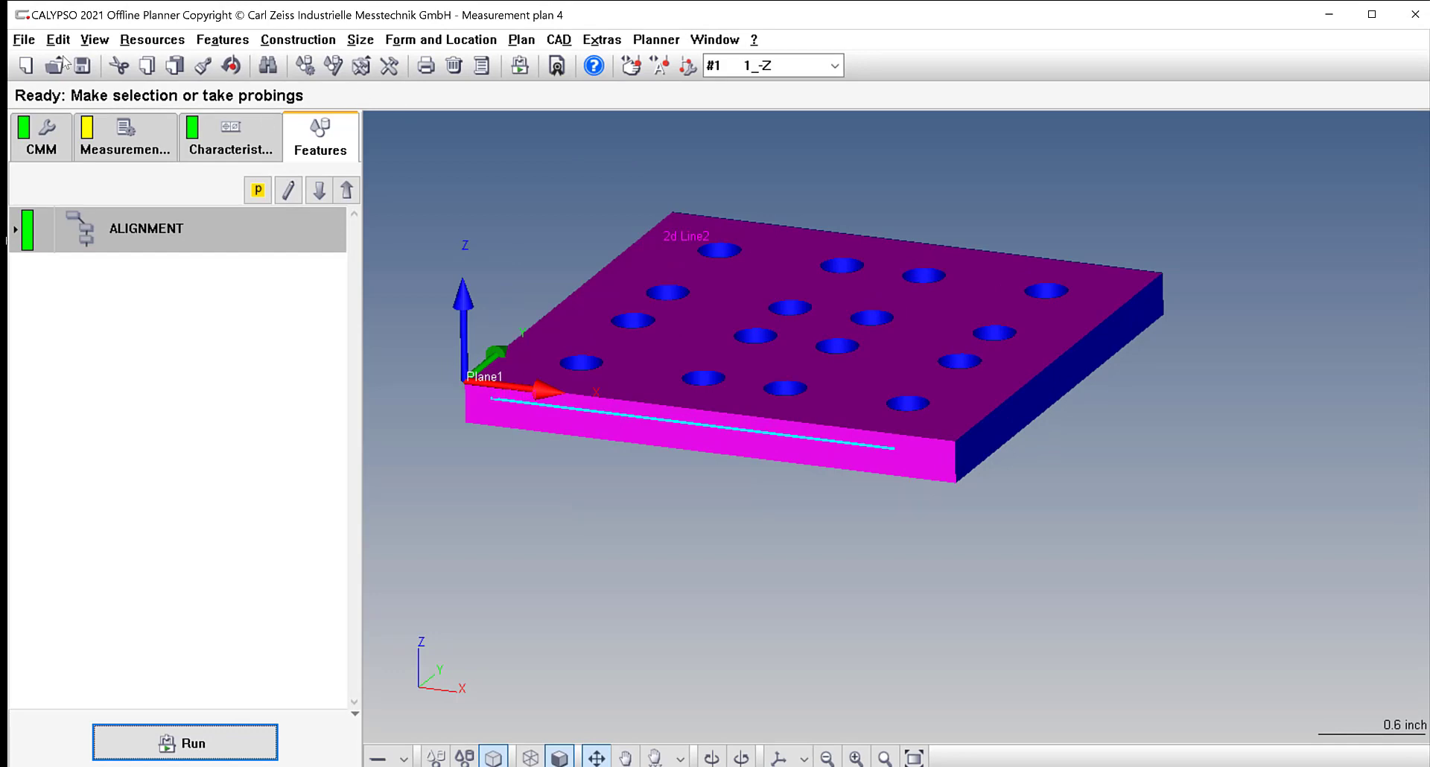
Start saving the measurement plan under a new name, choosing the Desktop as the location.
left_click(24, 40)
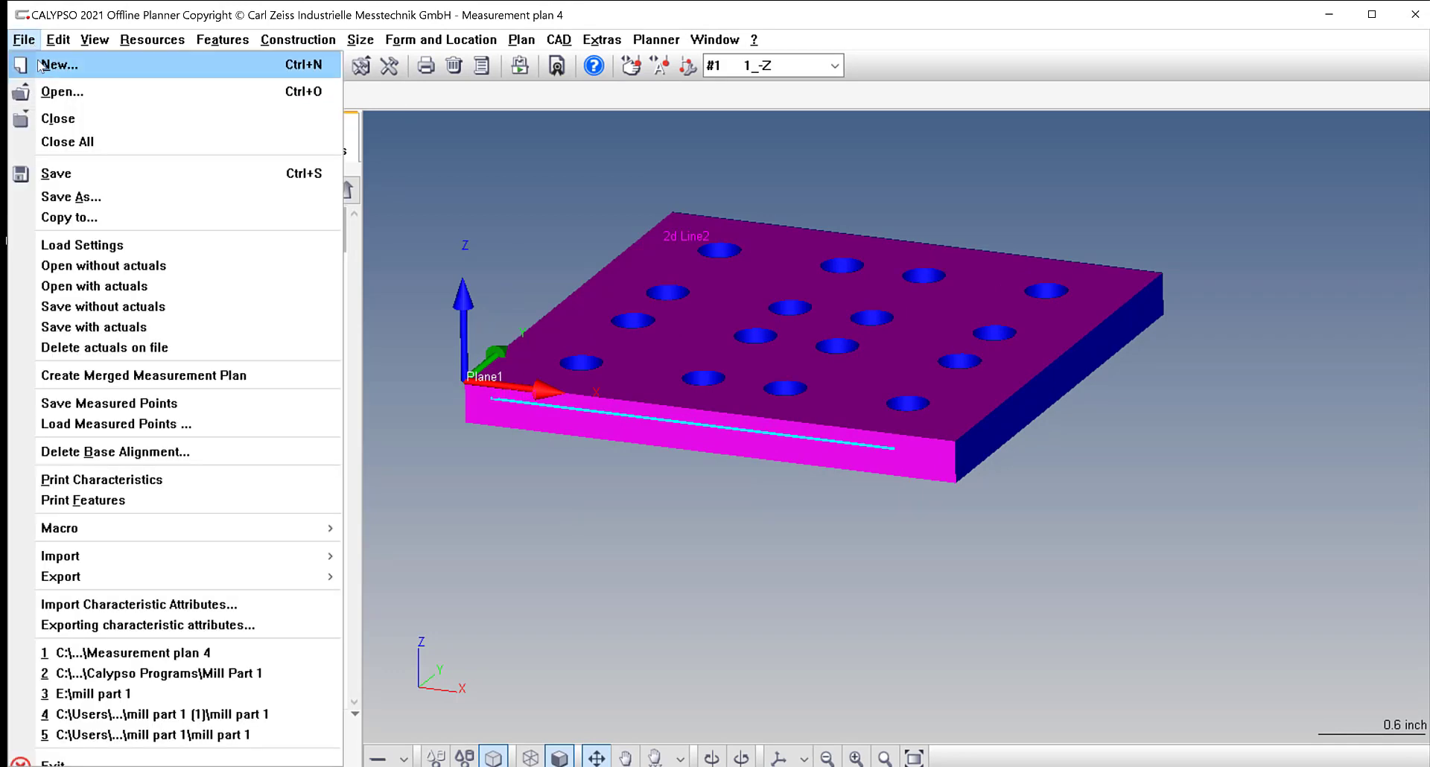
left_click(82, 198)
scroll(104, 253, "up", 2)
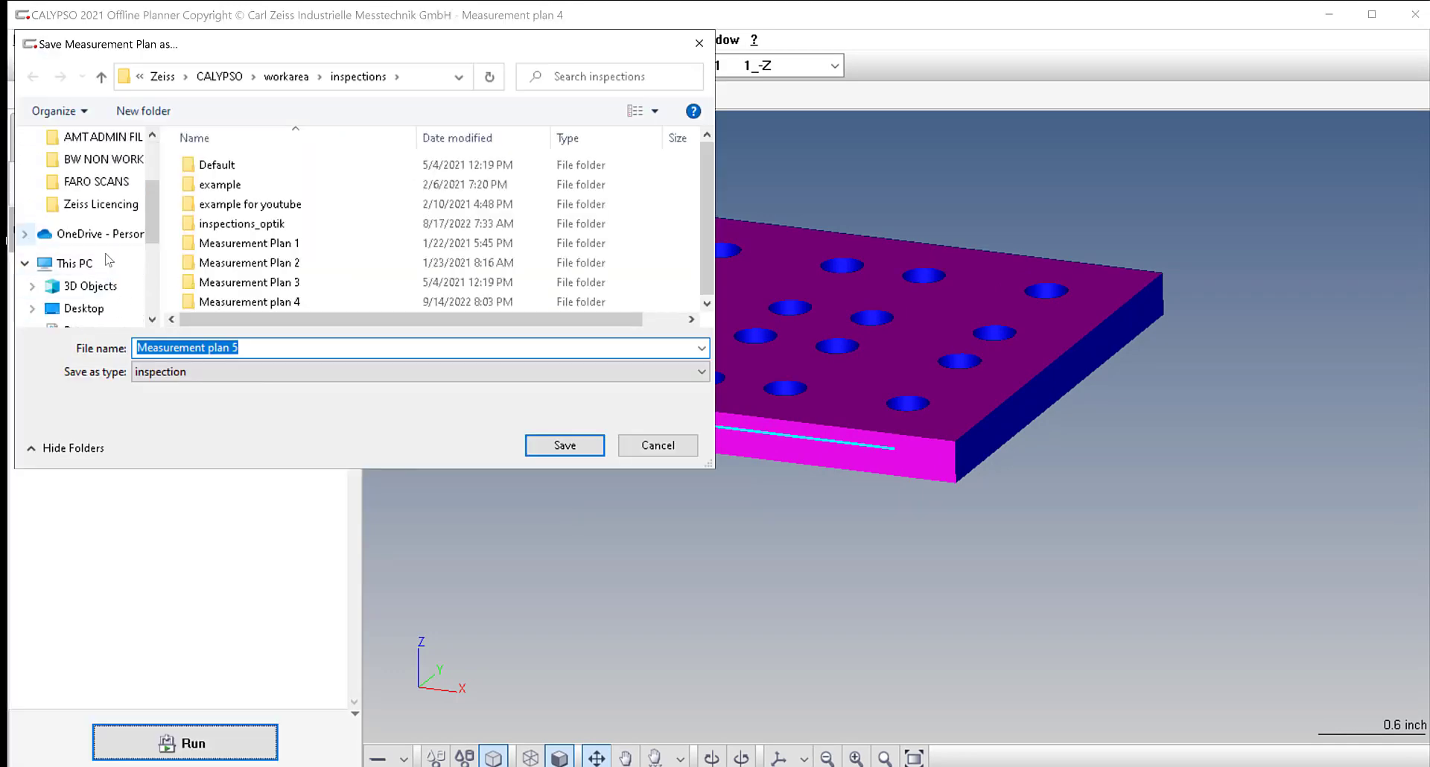
left_click(83, 308)
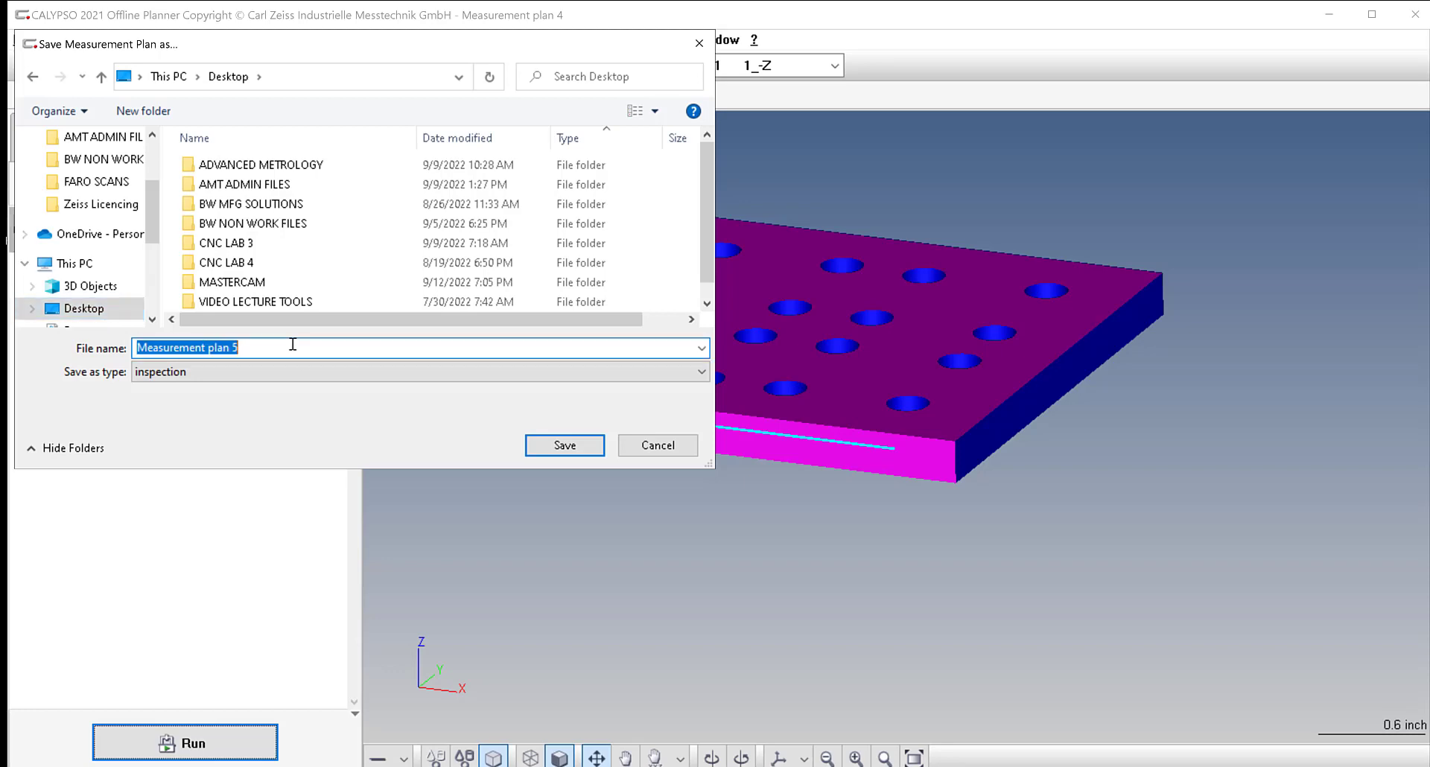
Save the measurement plan to the desktop as EXAMPLE.
type("EXAMPLE")
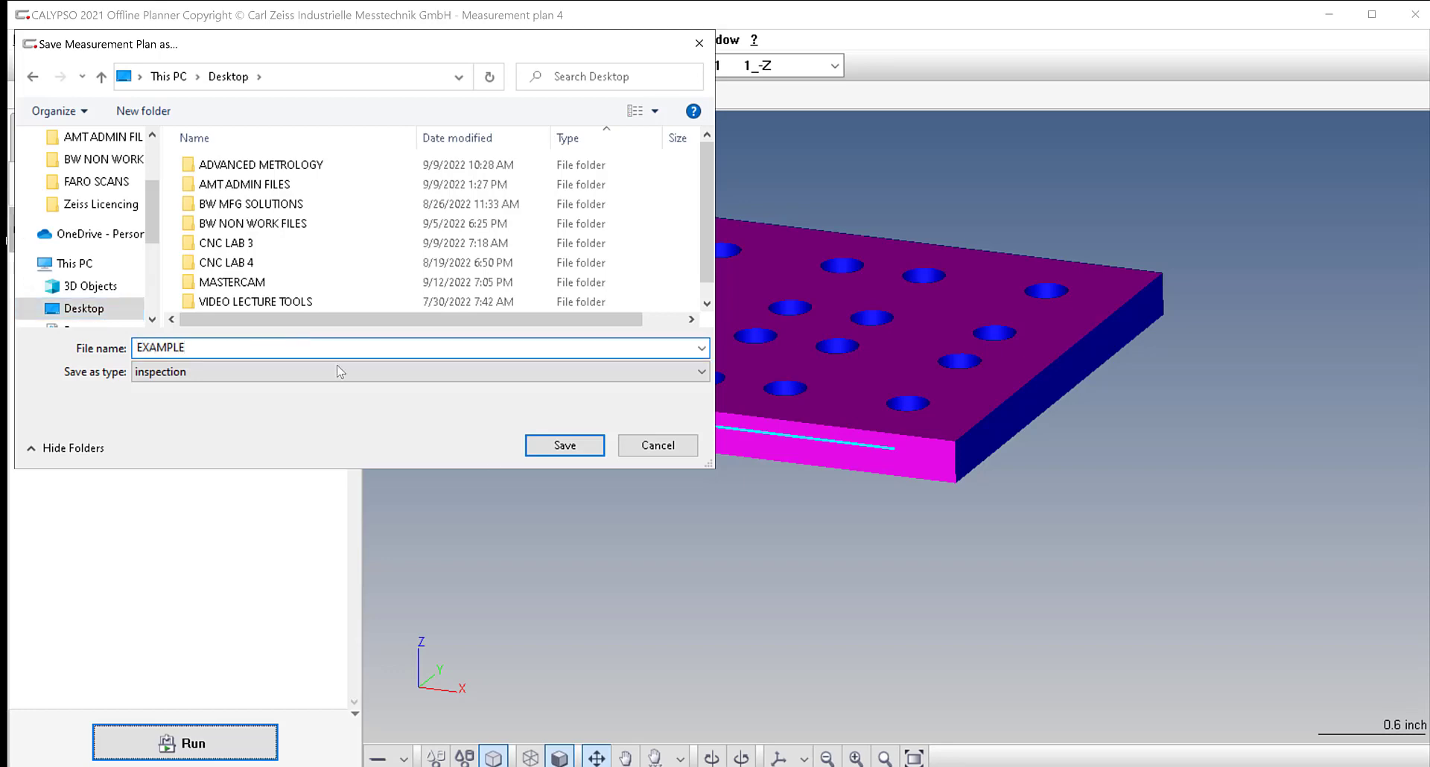
left_click(533, 447)
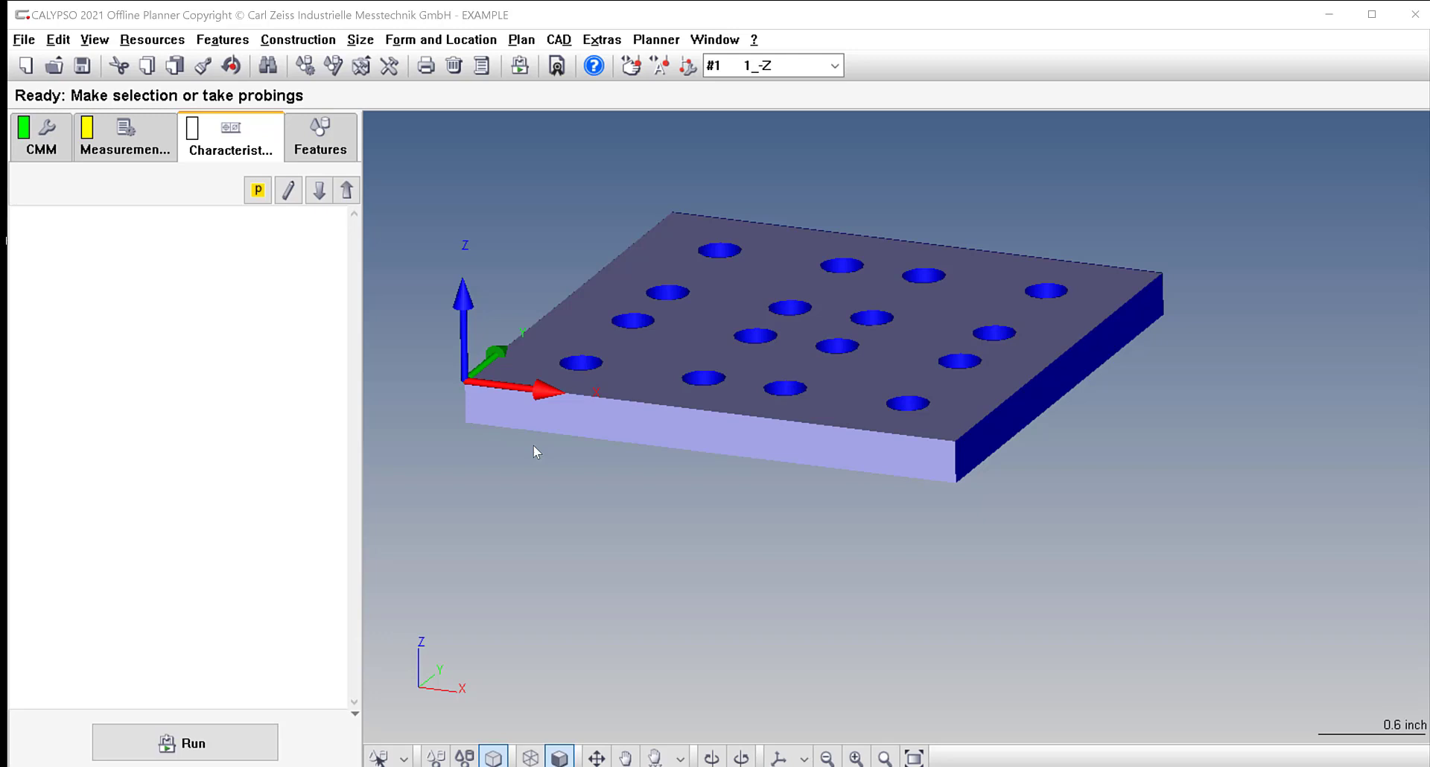
left_click(311, 140)
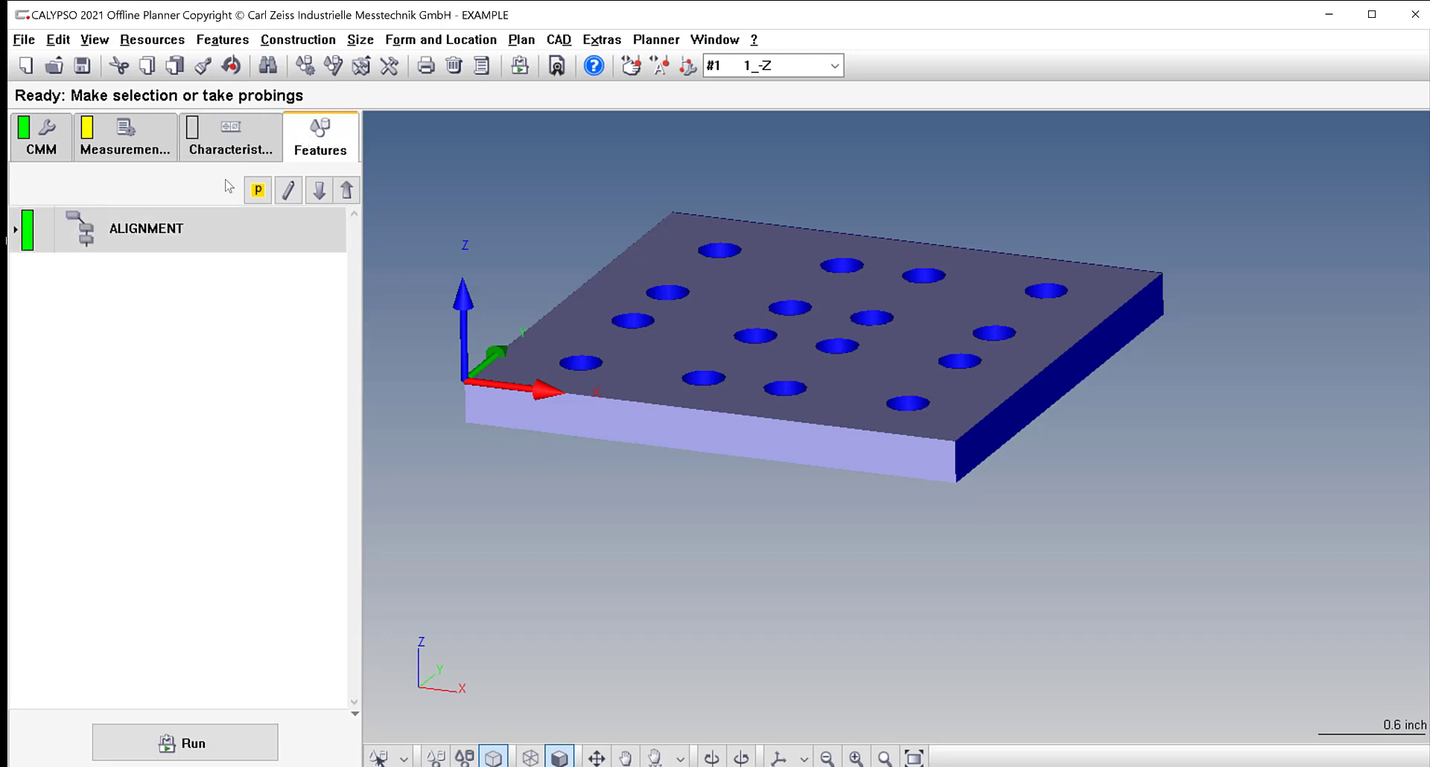
left_click(225, 134)
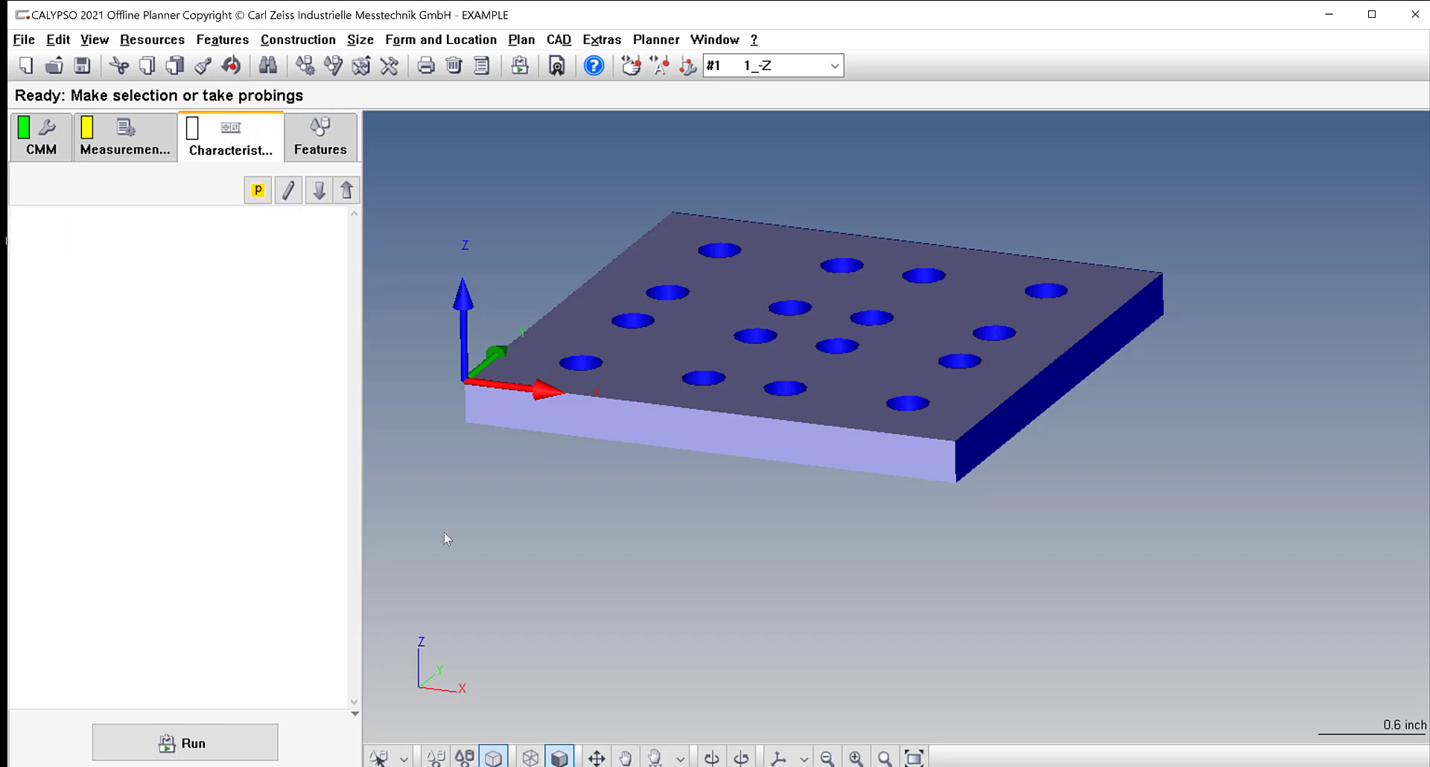
scroll(557, 477, "down", 2)
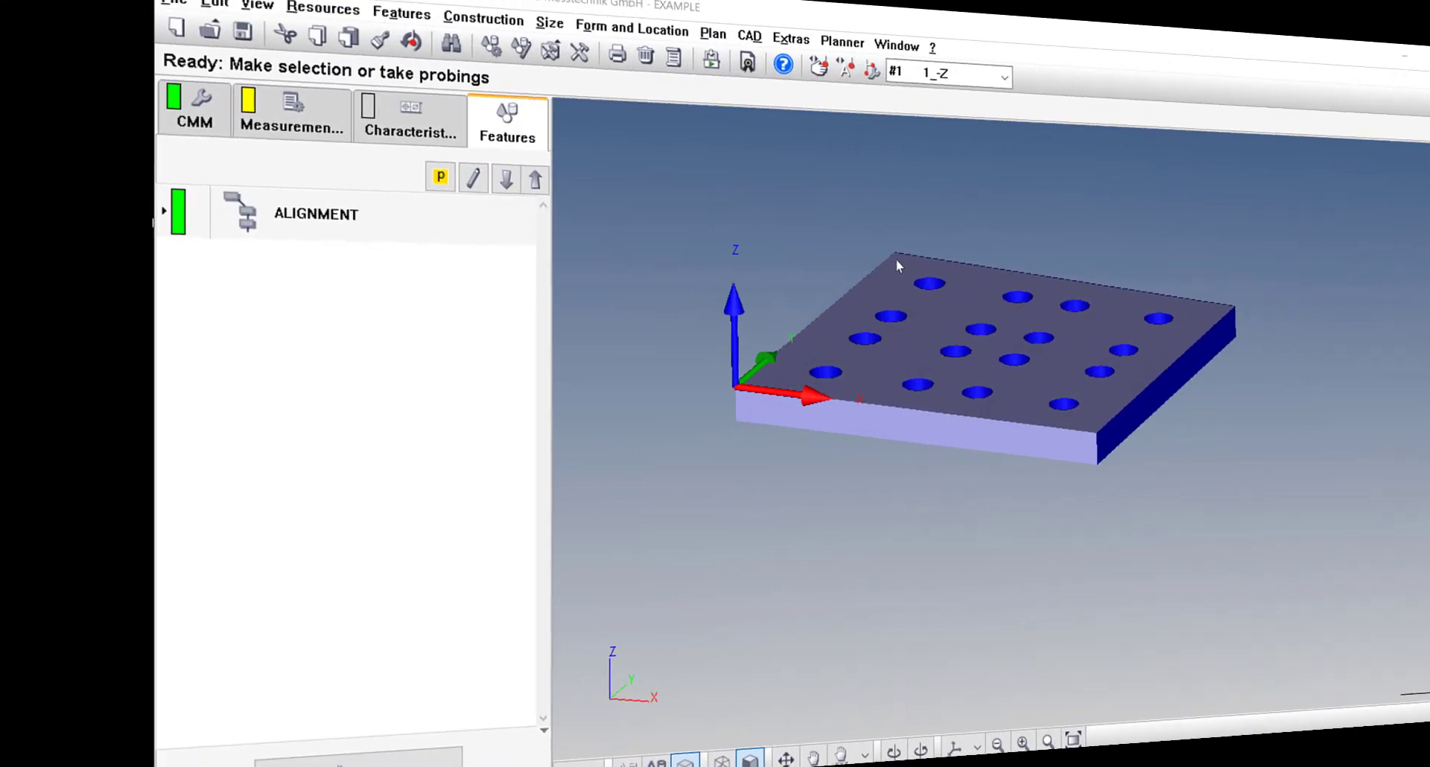
scroll(775, 267, "up", 2)
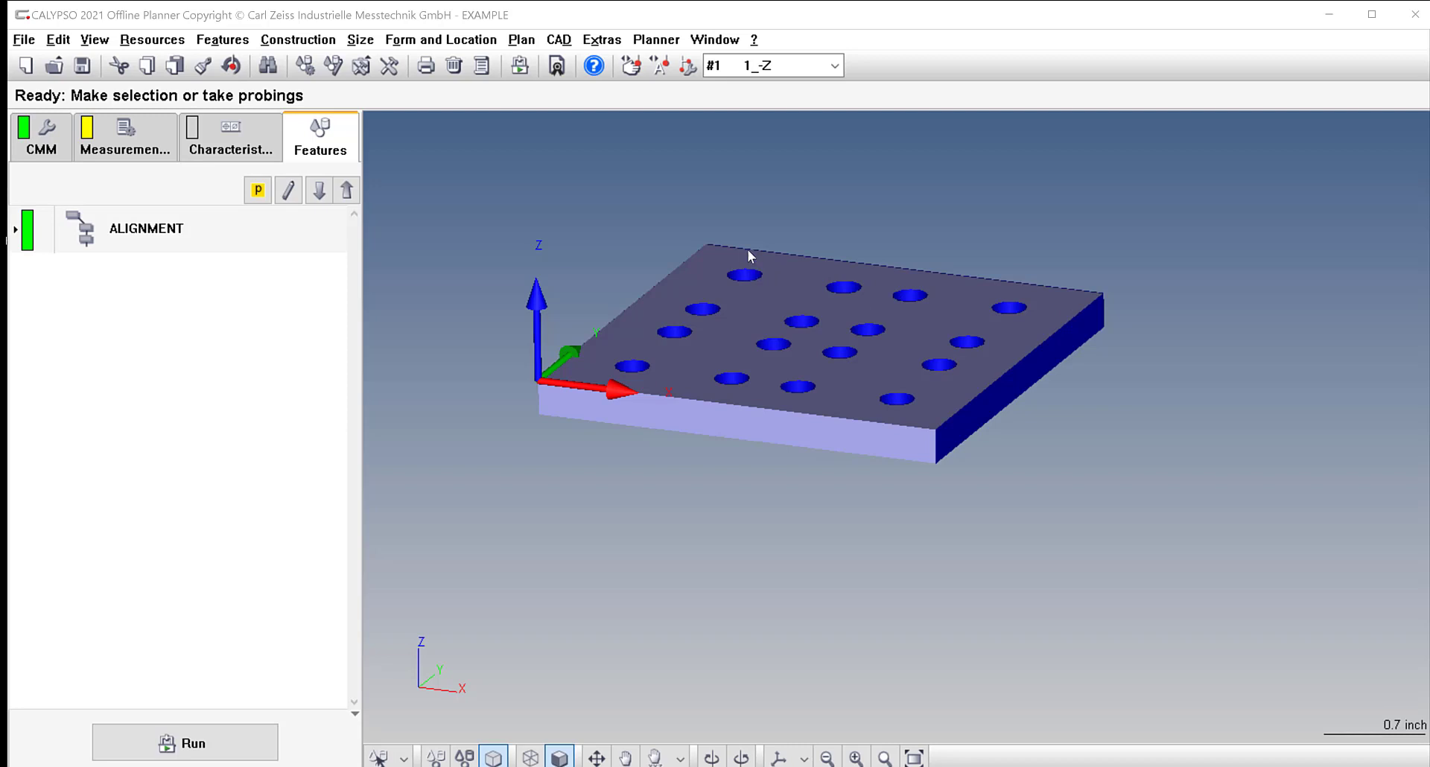
left_click(402, 758)
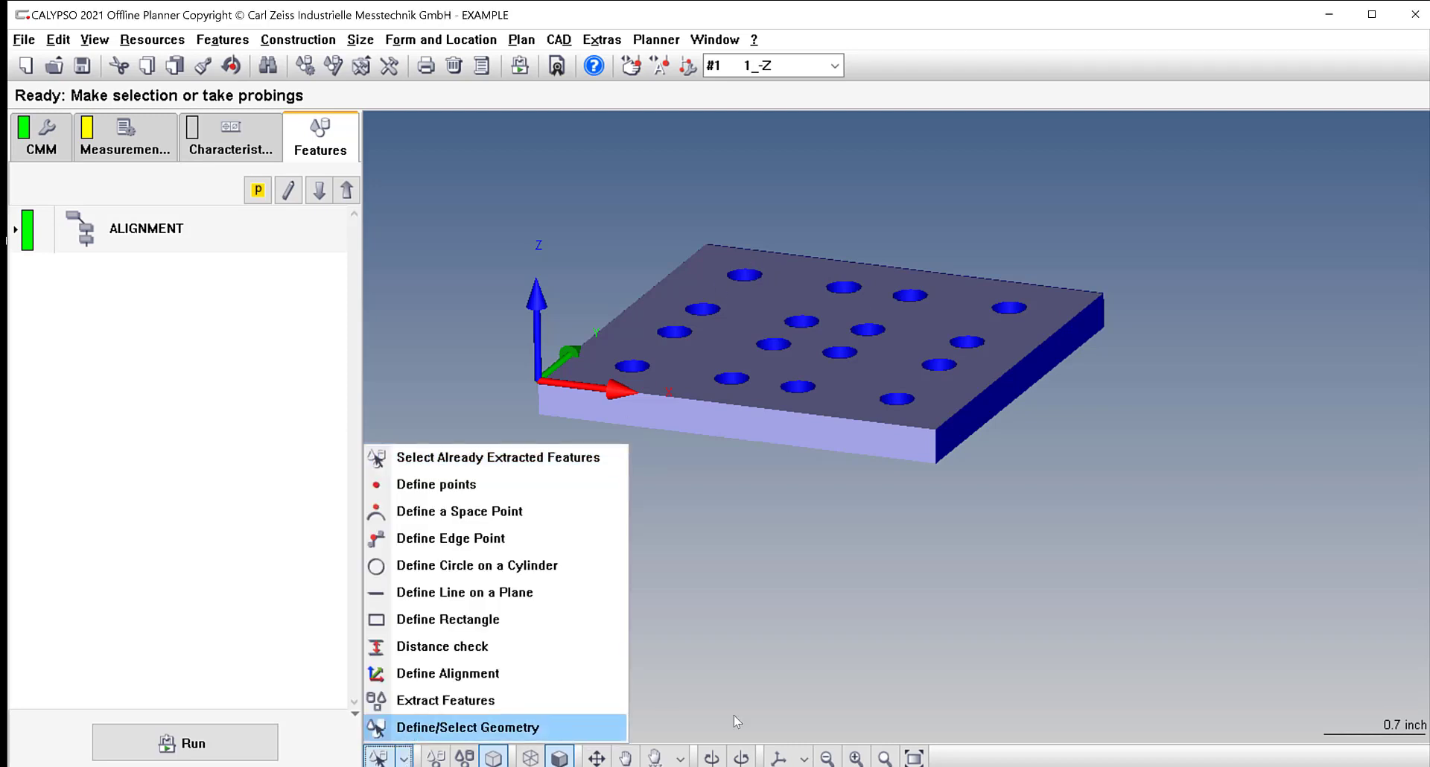
left_click(439, 726)
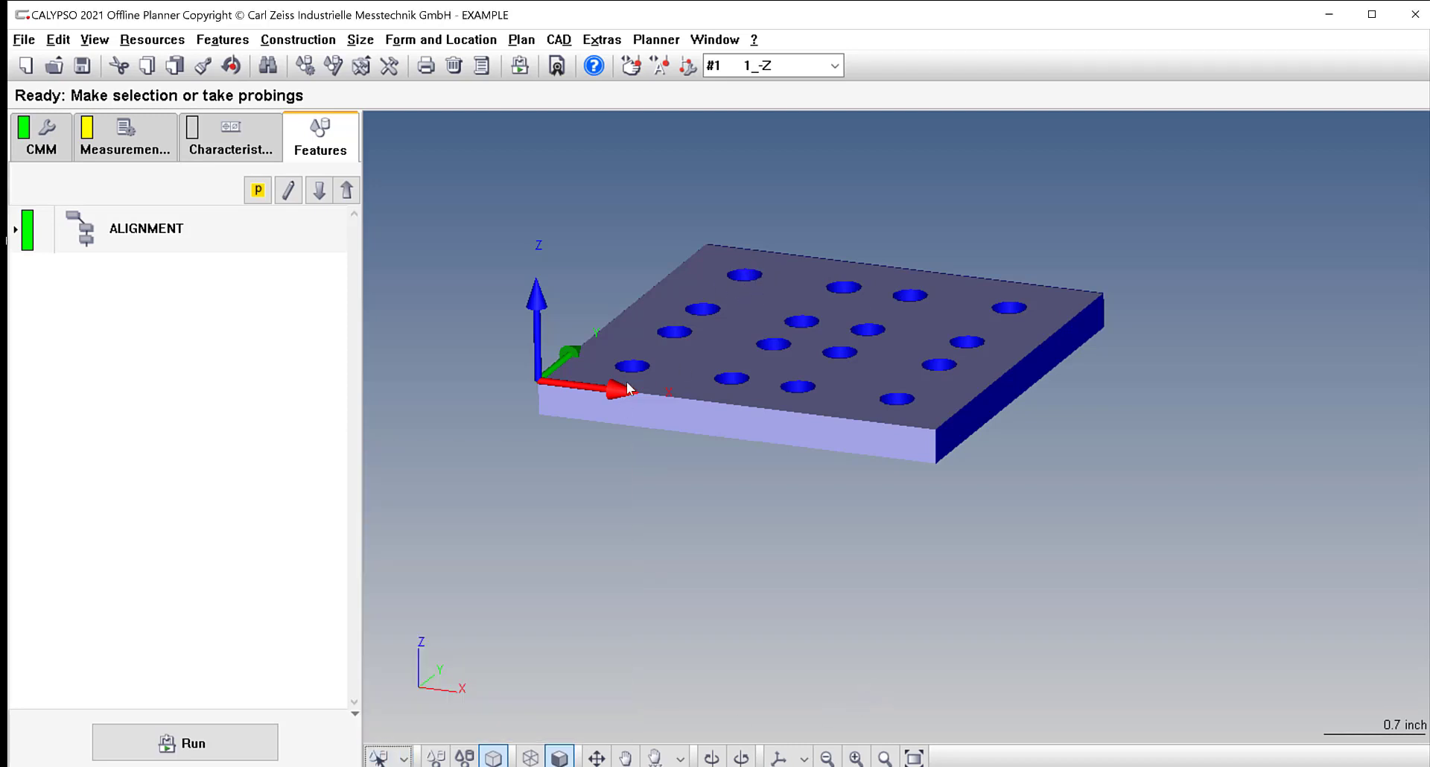
scroll(627, 382, "down", 2)
scroll(627, 382, "up", 2)
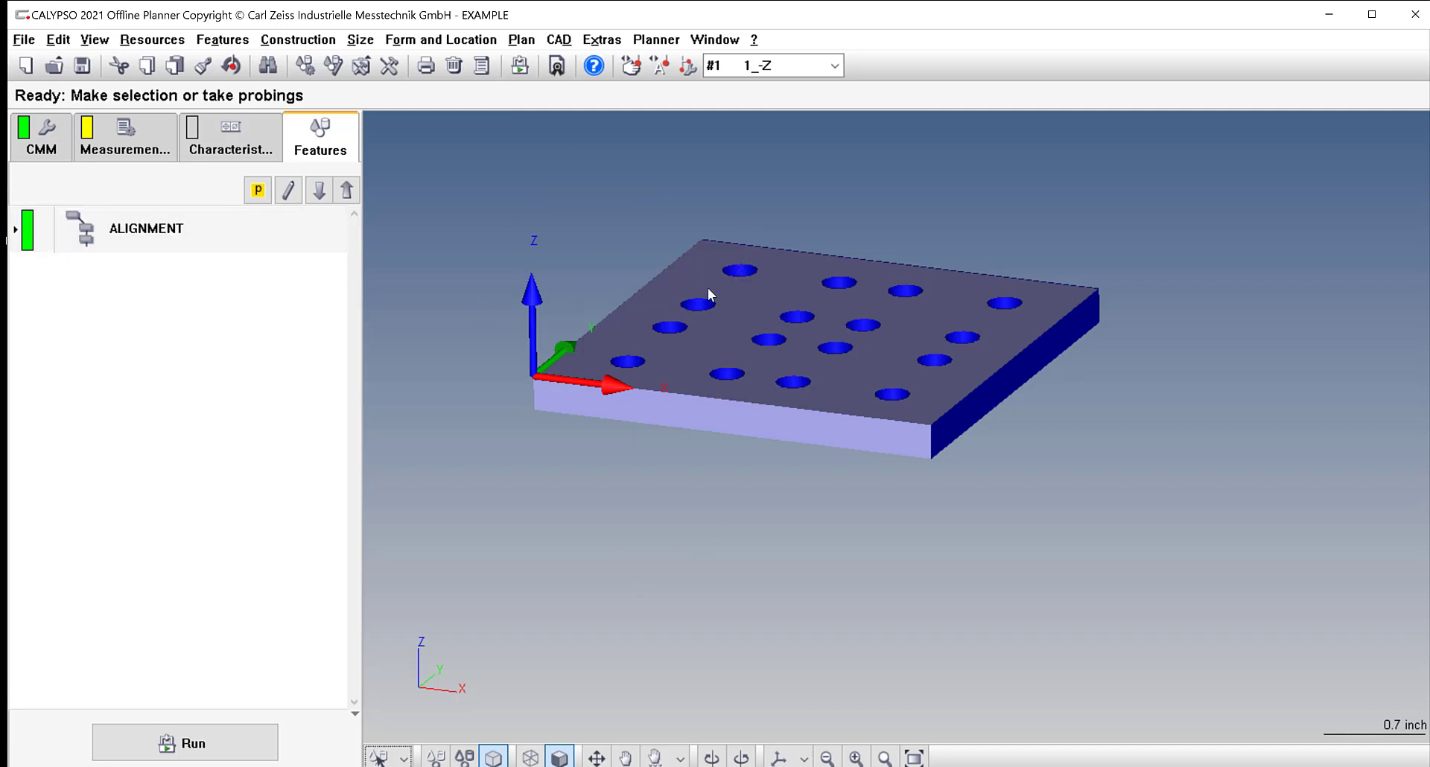
left_click(270, 158)
Define a circle on a cylinder for each of the plate's sixteen holes, row by row from the back edge to the front edge.
left_click(322, 142)
left_click(407, 757)
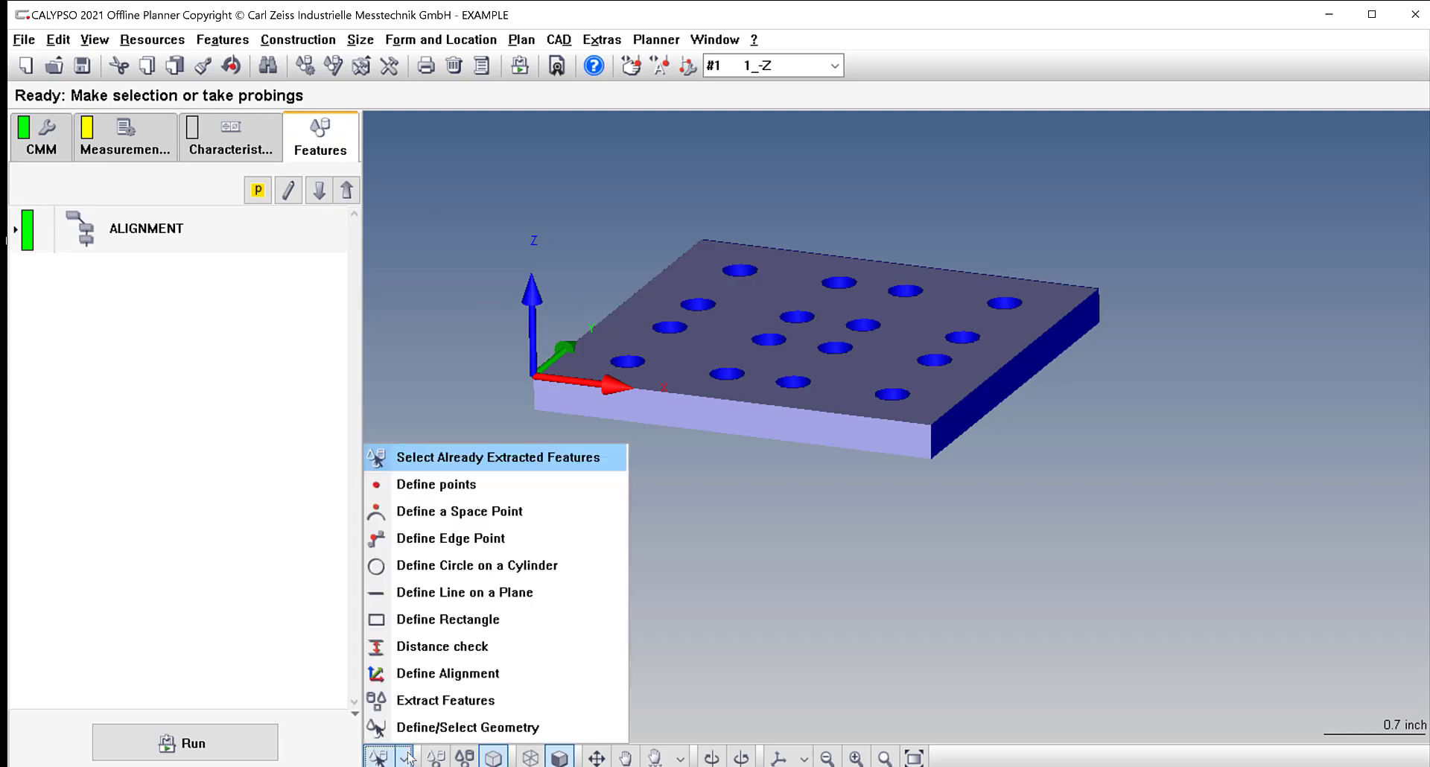
left_click(864, 648)
left_click(406, 758)
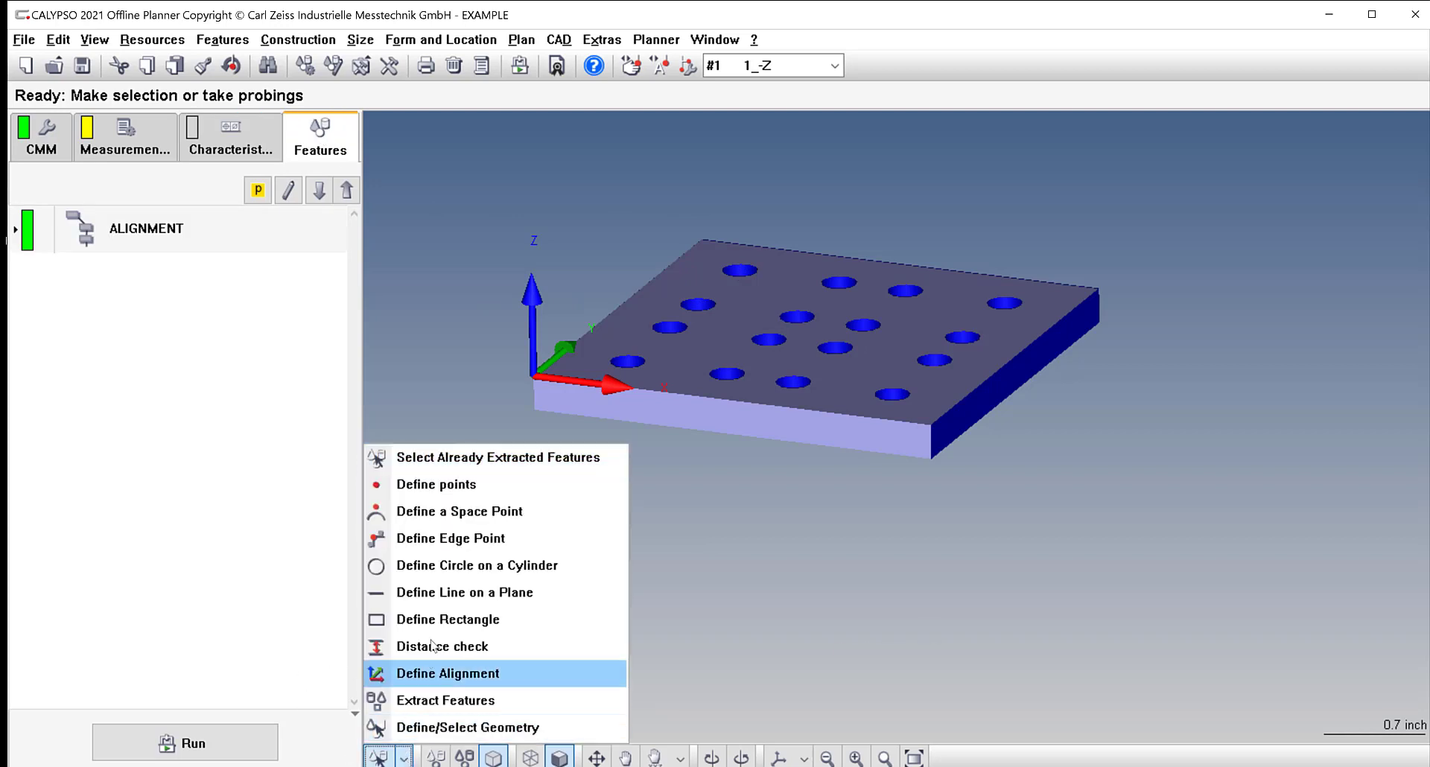
left_click(458, 568)
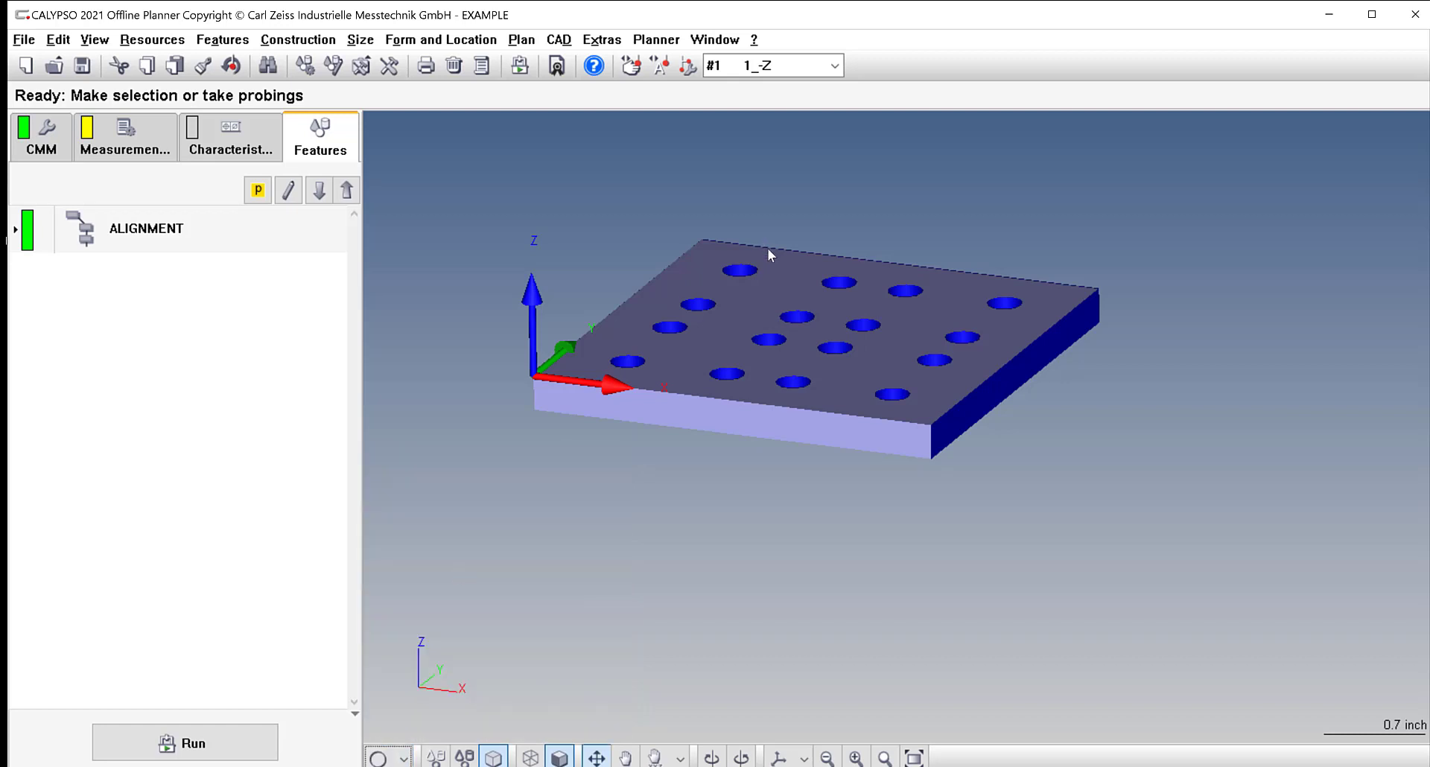
scroll(767, 247, "up", 3)
scroll(768, 246, "down", 3)
scroll(768, 246, "up", 3)
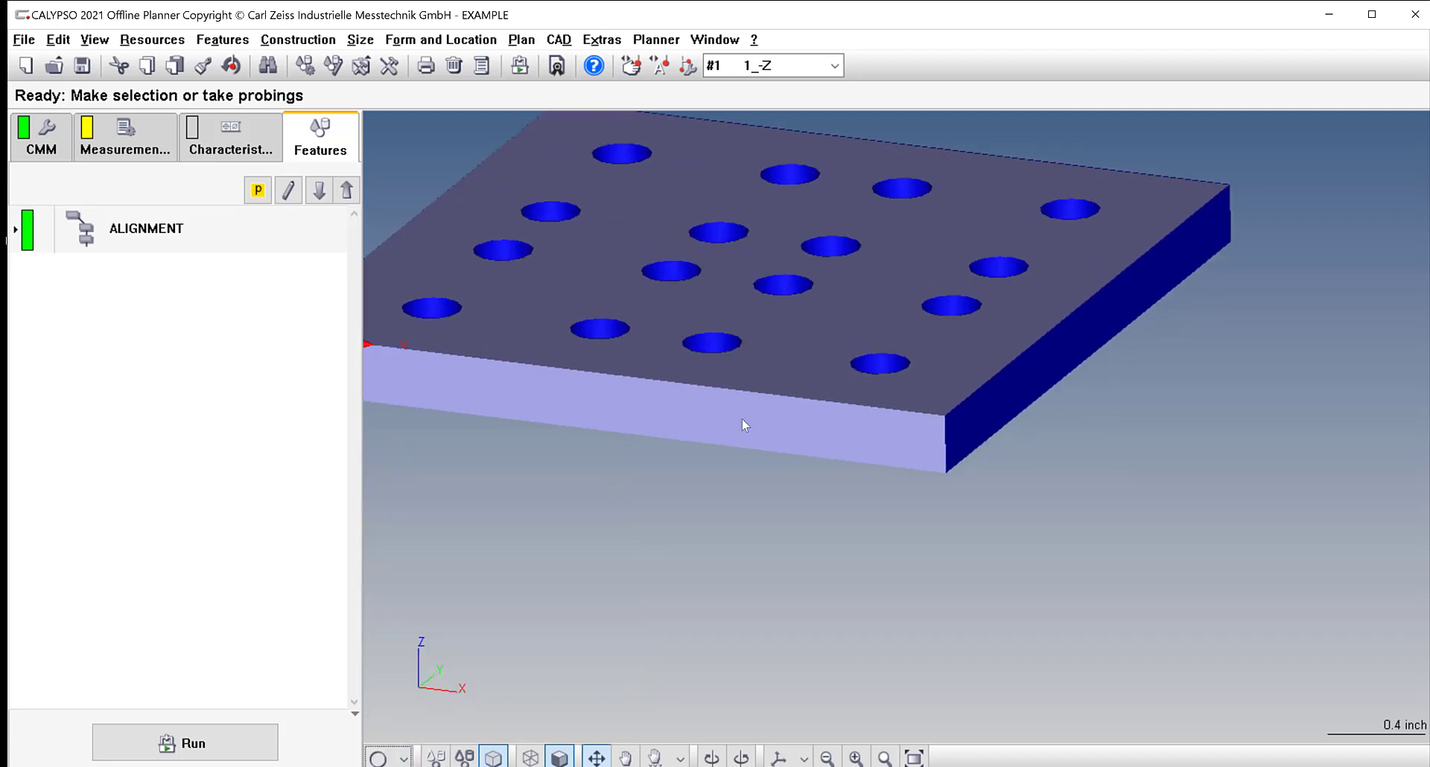
left_click(623, 155)
left_click(794, 177)
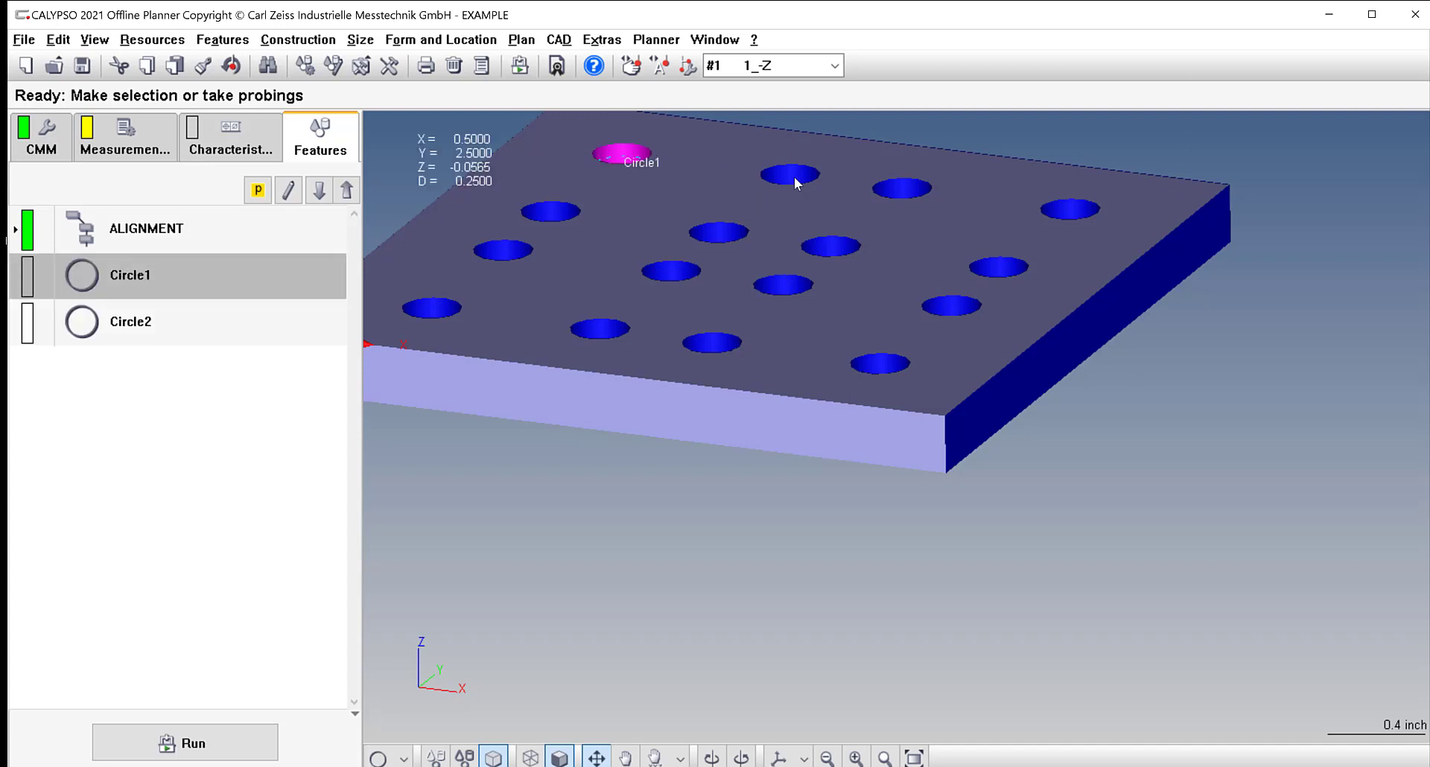
left_click(903, 189)
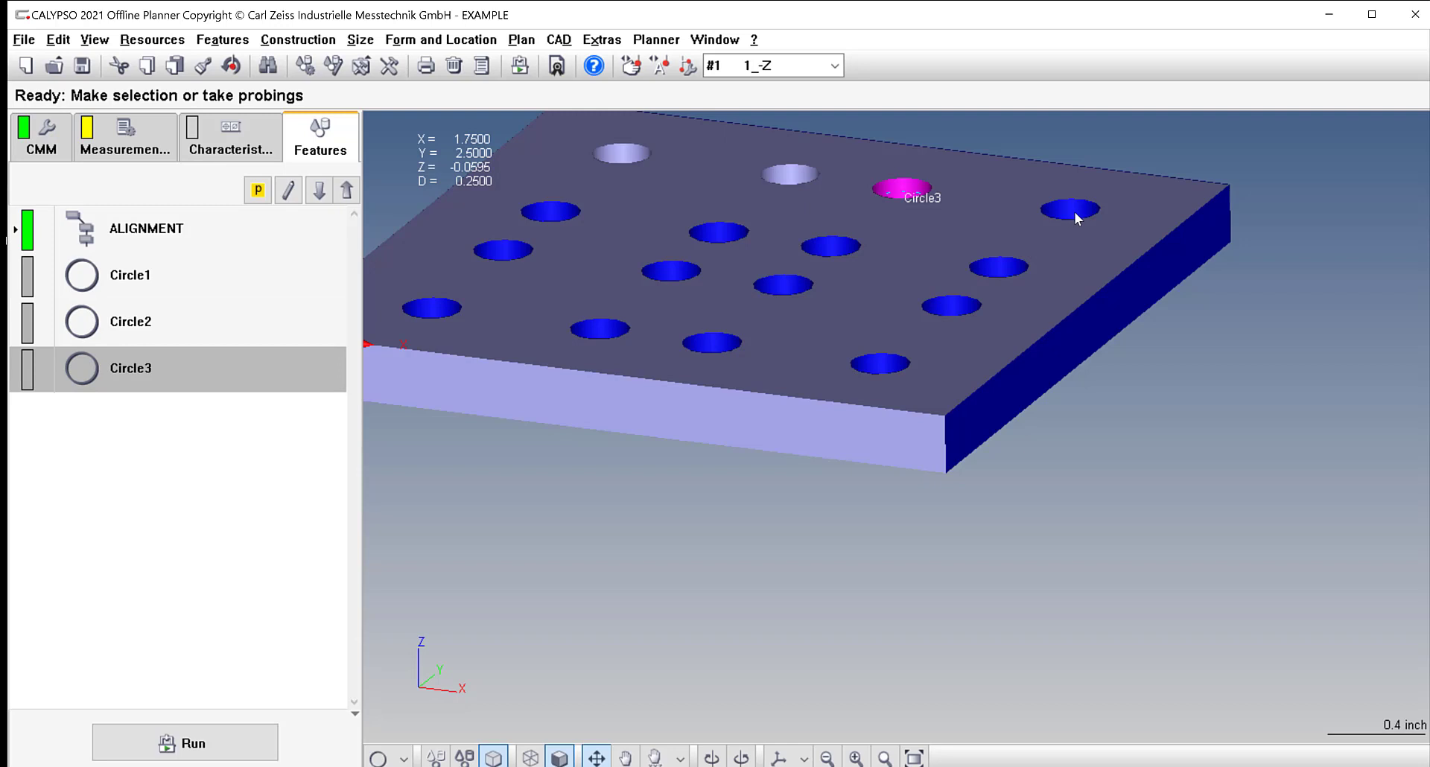
left_click(1072, 213)
left_click(552, 213)
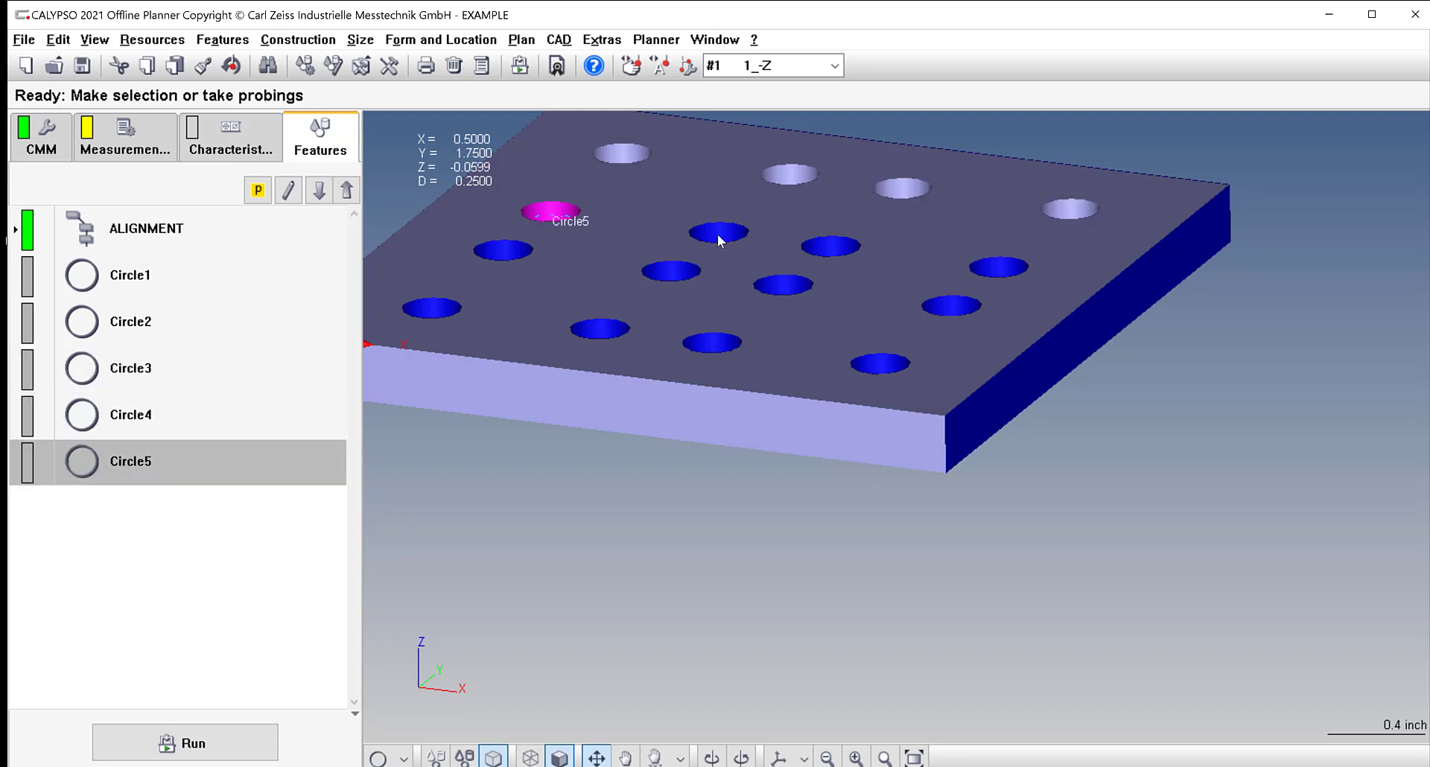
left_click(718, 234)
left_click(830, 247)
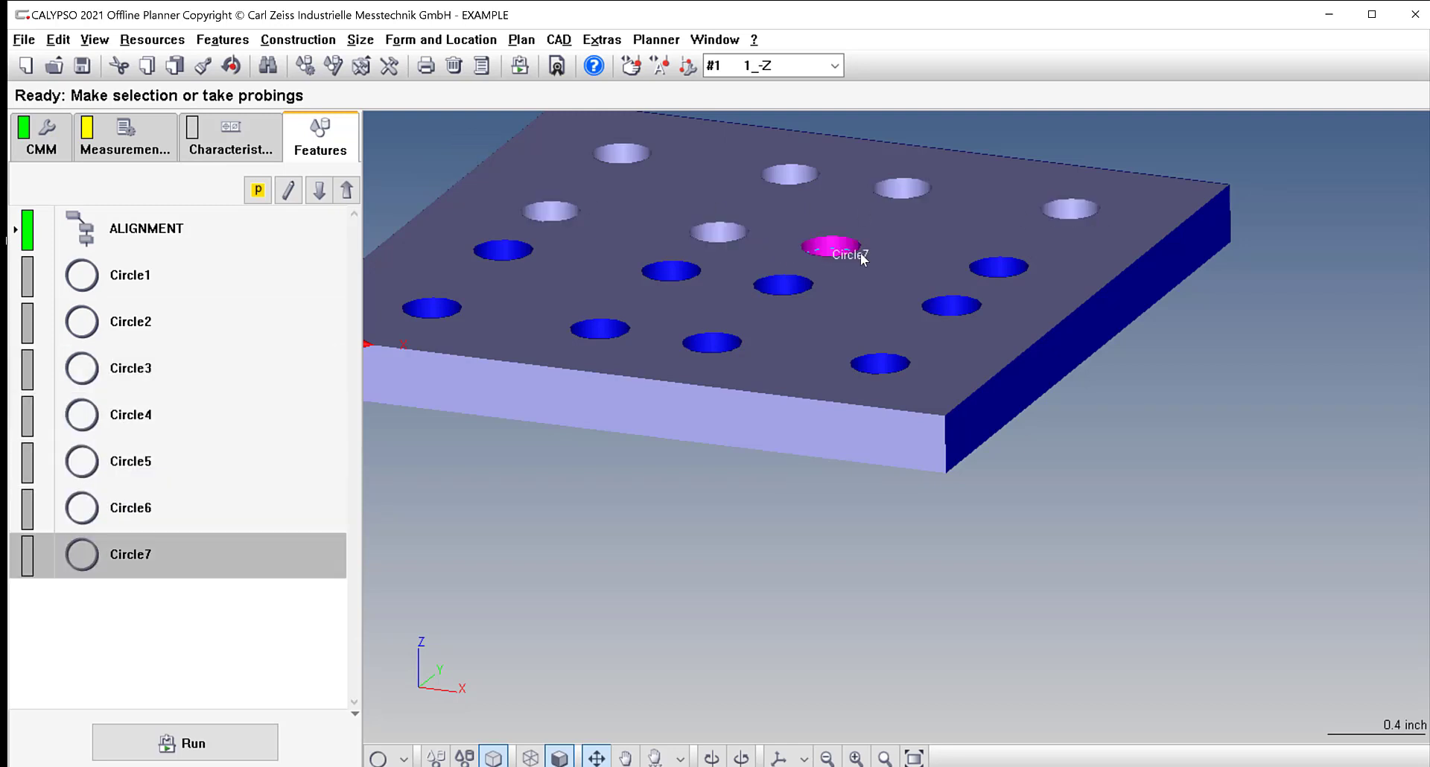
left_click(1002, 268)
left_click(502, 252)
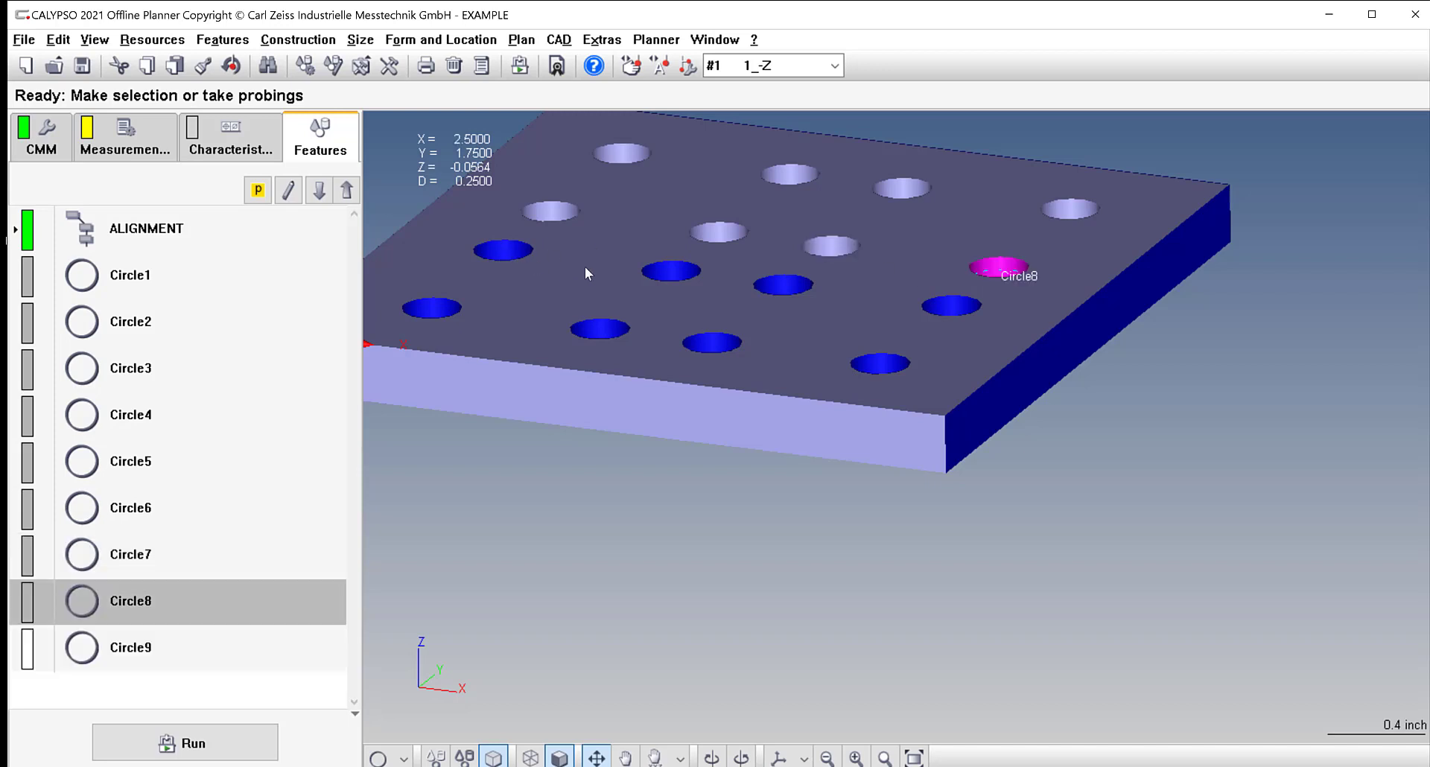
left_click(679, 274)
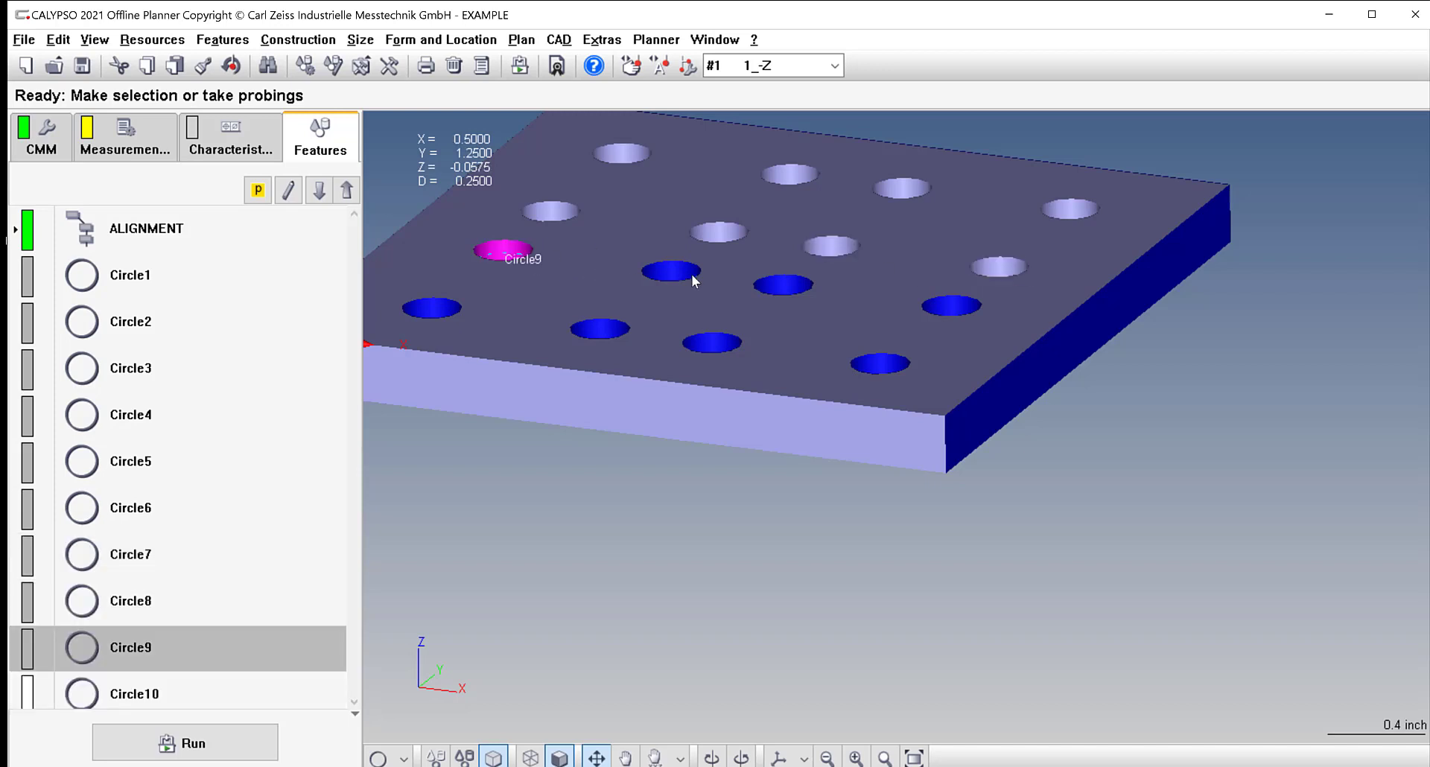
left_click(792, 286)
left_click(956, 307)
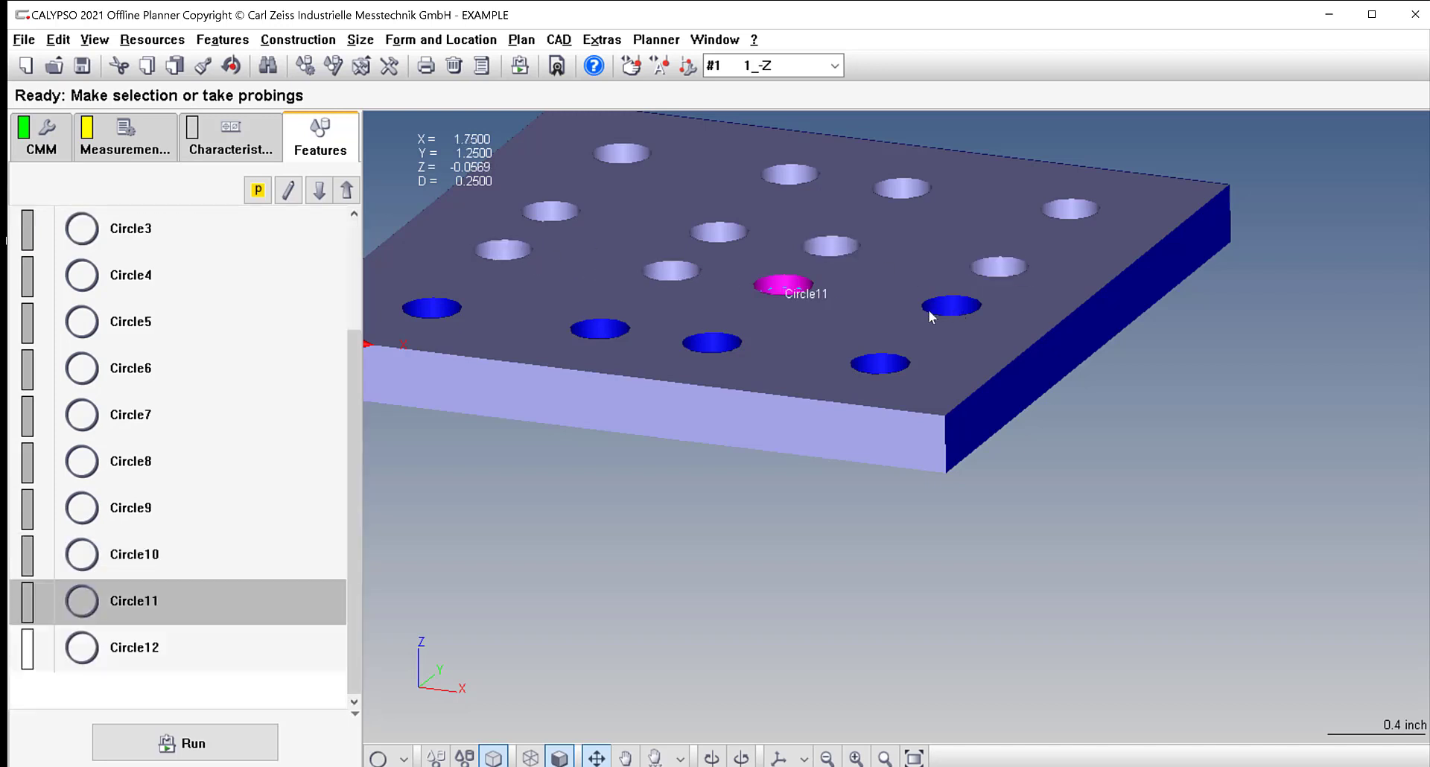
left_click(432, 308)
left_click(602, 331)
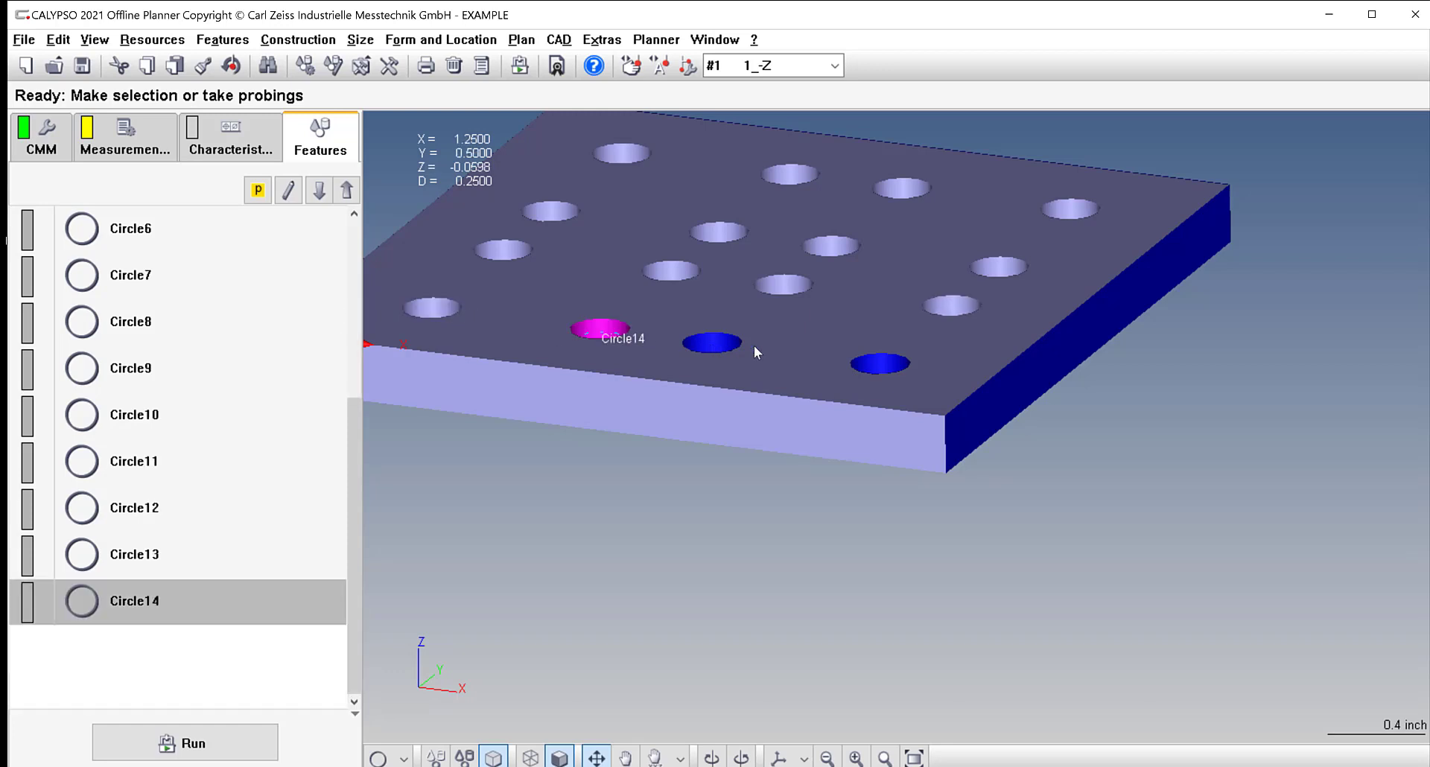
left_click(883, 366)
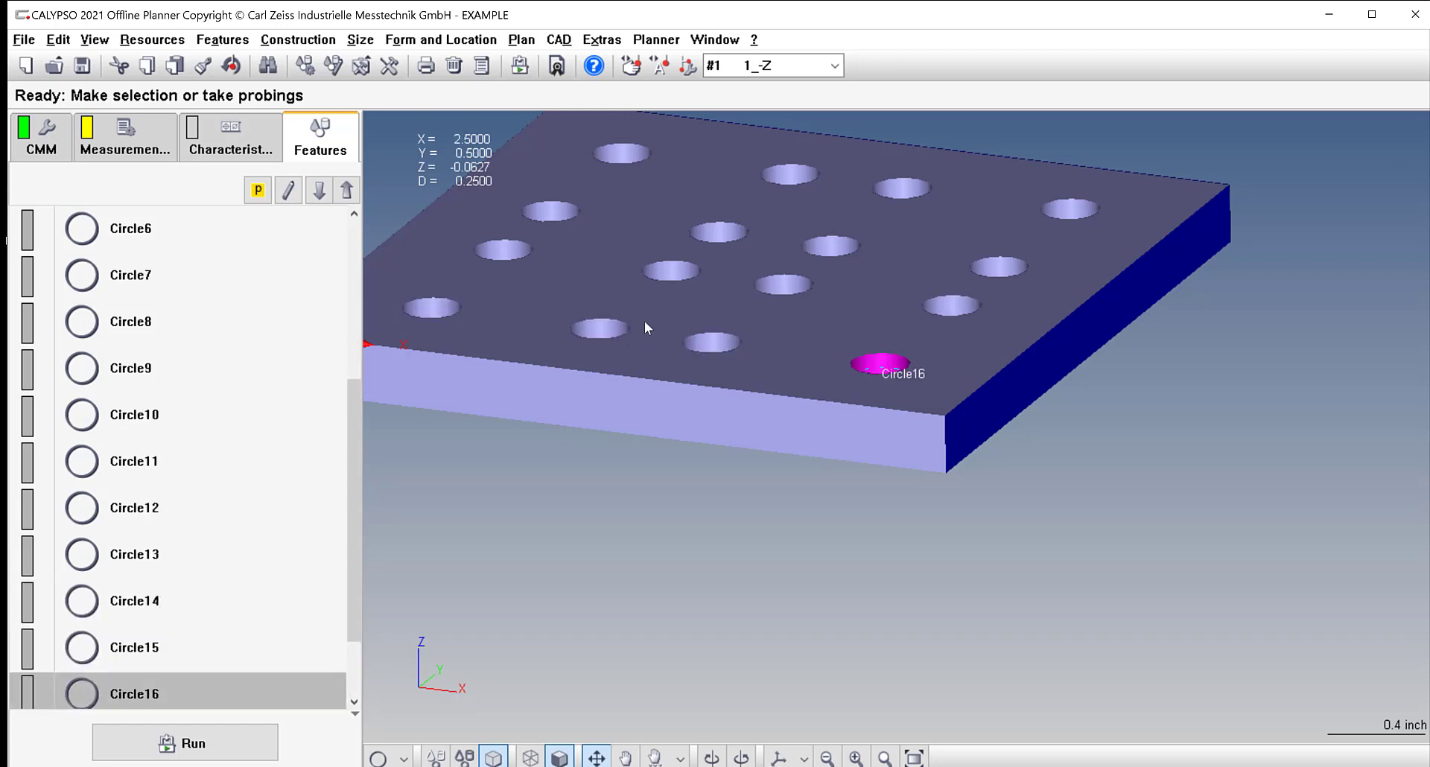
Examine Circle1's nominal definition, X tolerance option and circle path strategy settings, leaving them as they are.
left_click_drag(350, 623, 377, 328)
scroll(1106, 350, "down", 6)
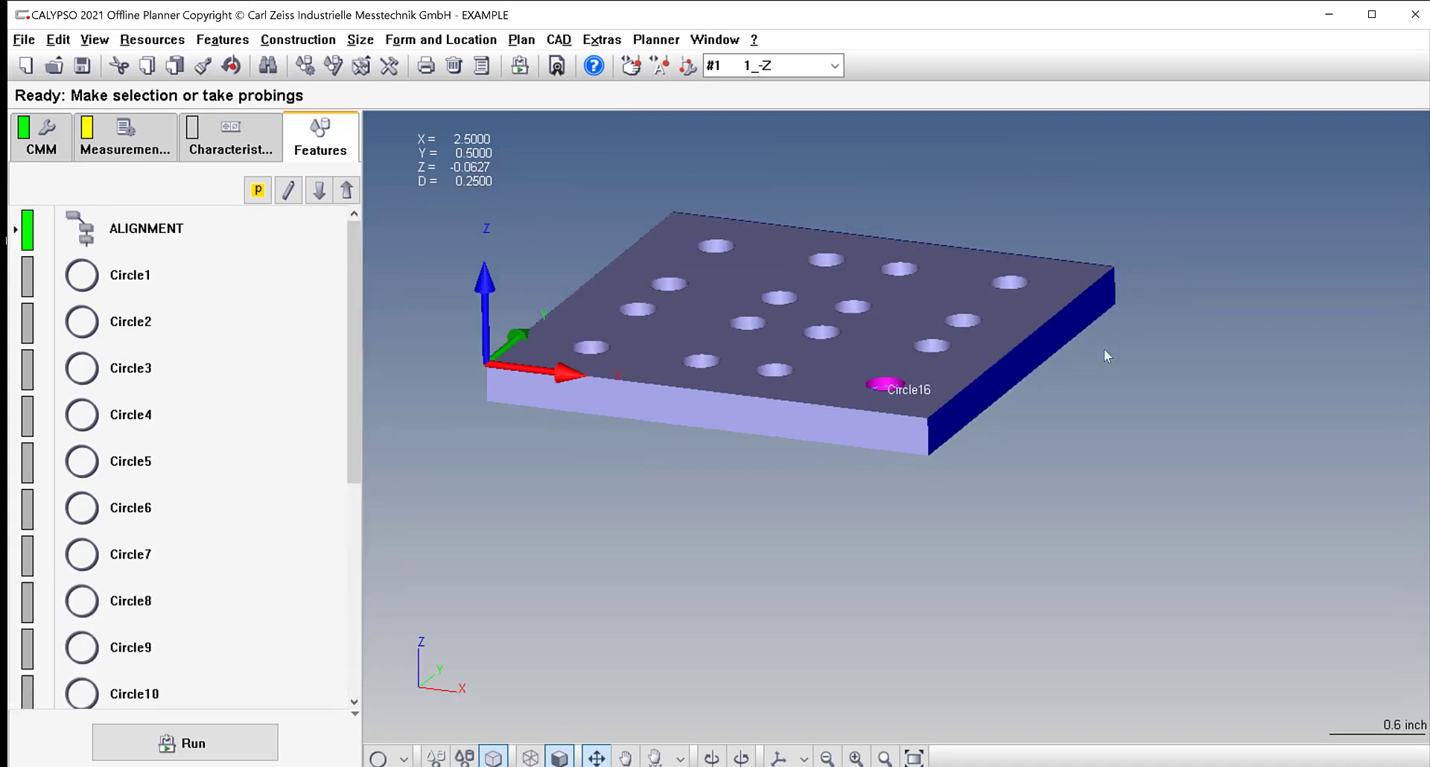
scroll(504, 244, "up", 1)
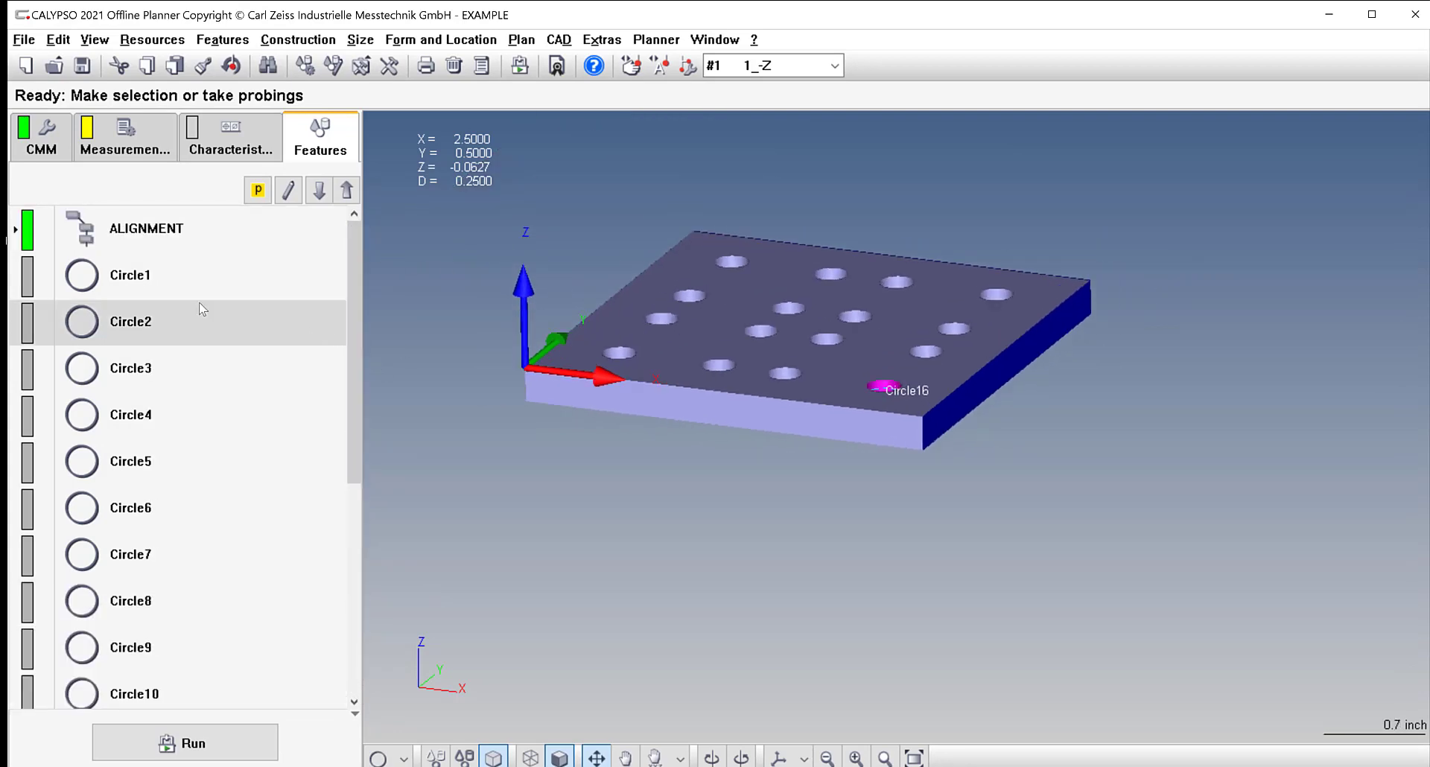
double_click(133, 285)
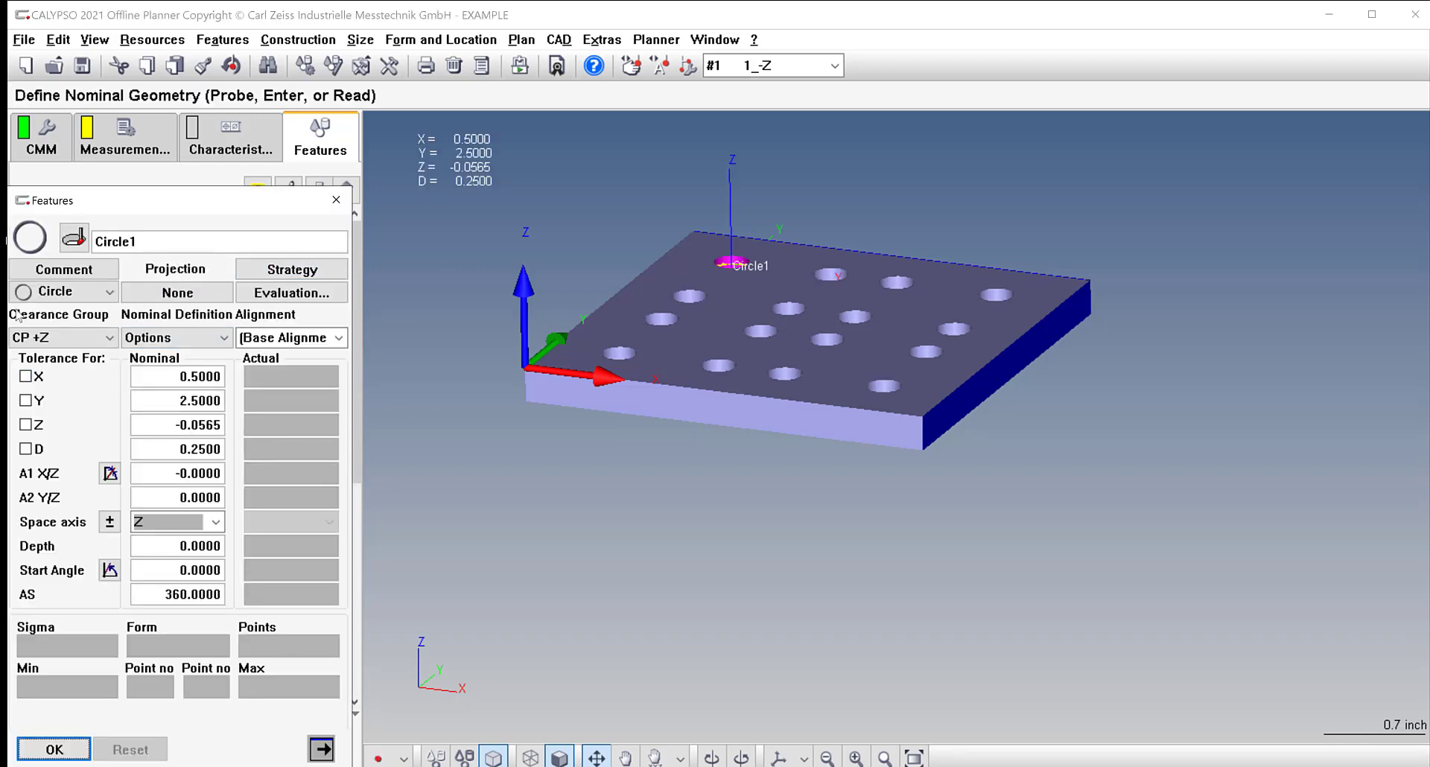
left_click(26, 376)
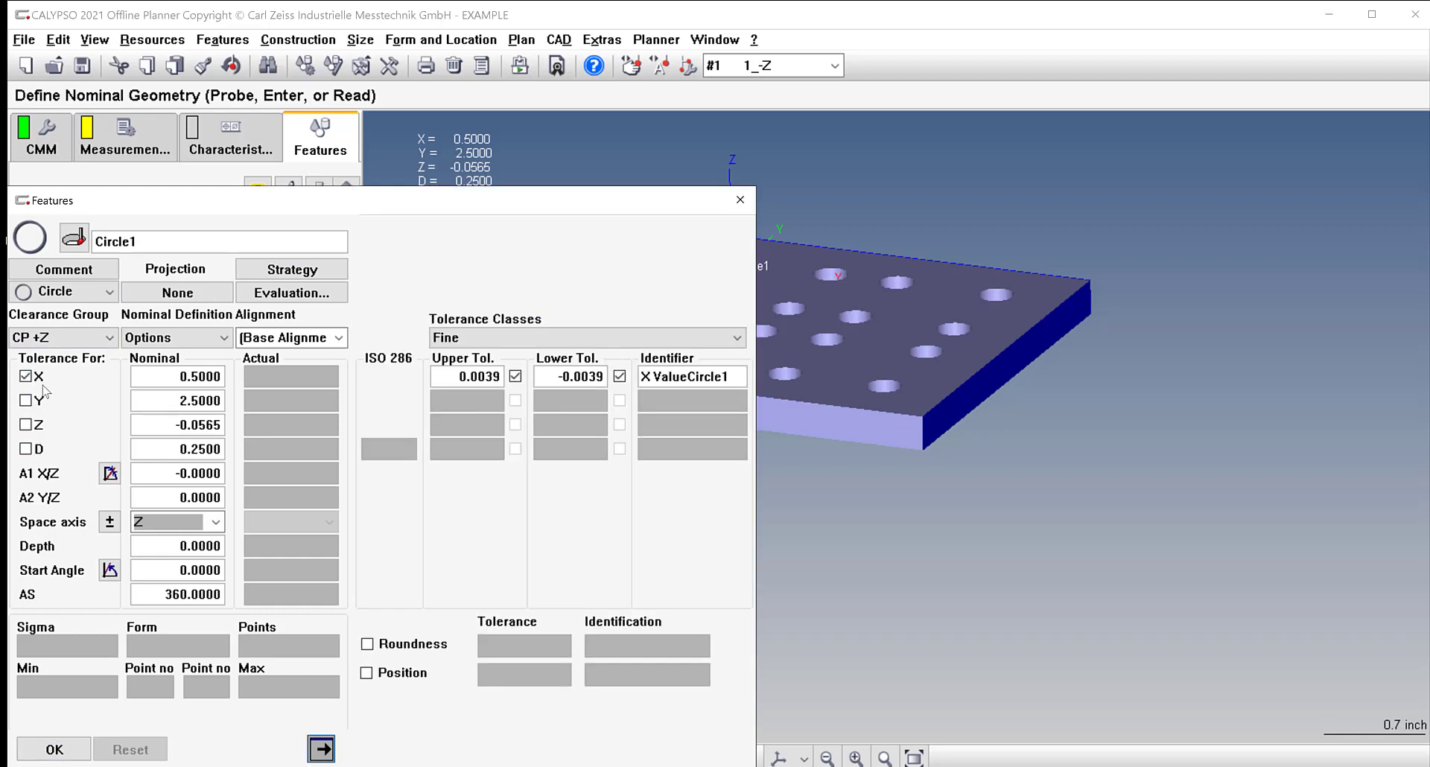
left_click(26, 377)
left_click(292, 270)
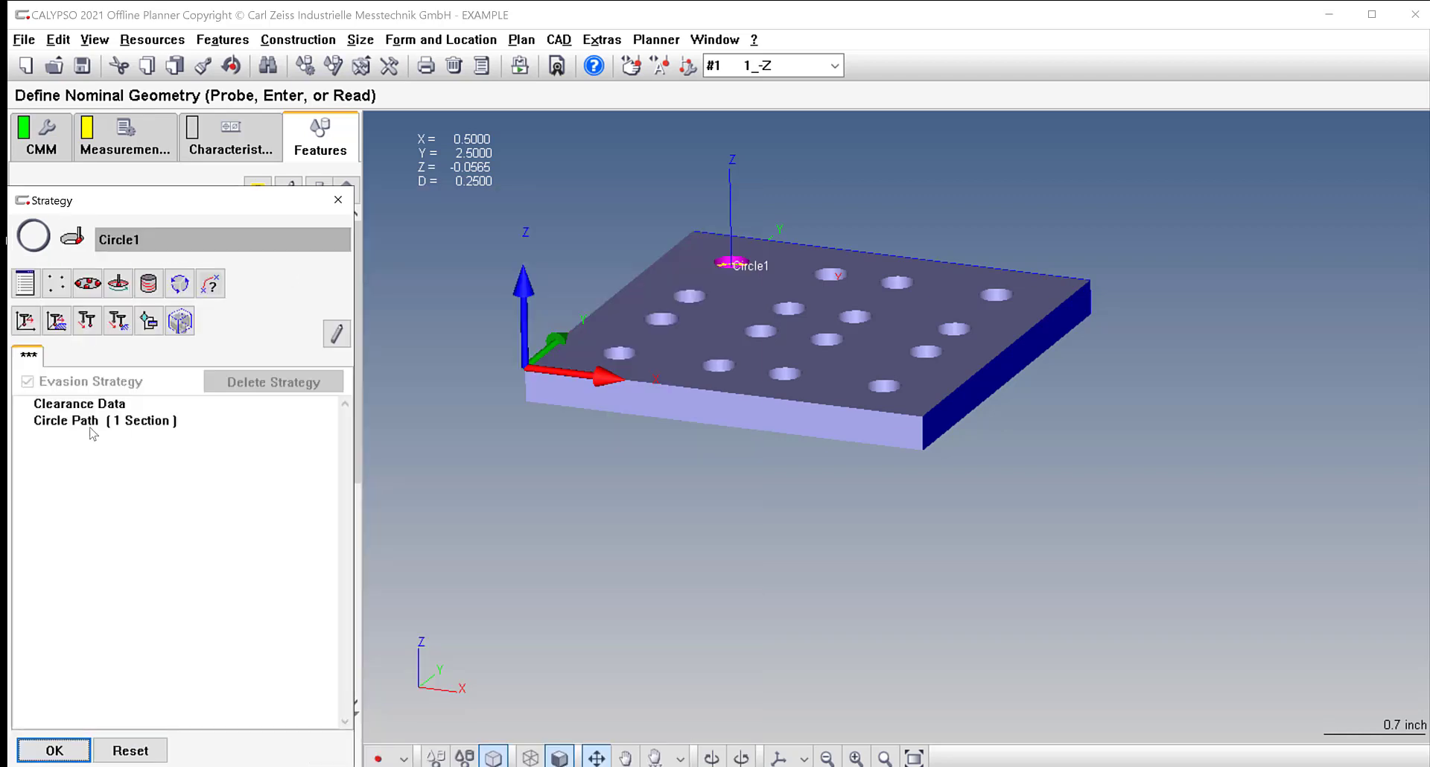
double_click(90, 425)
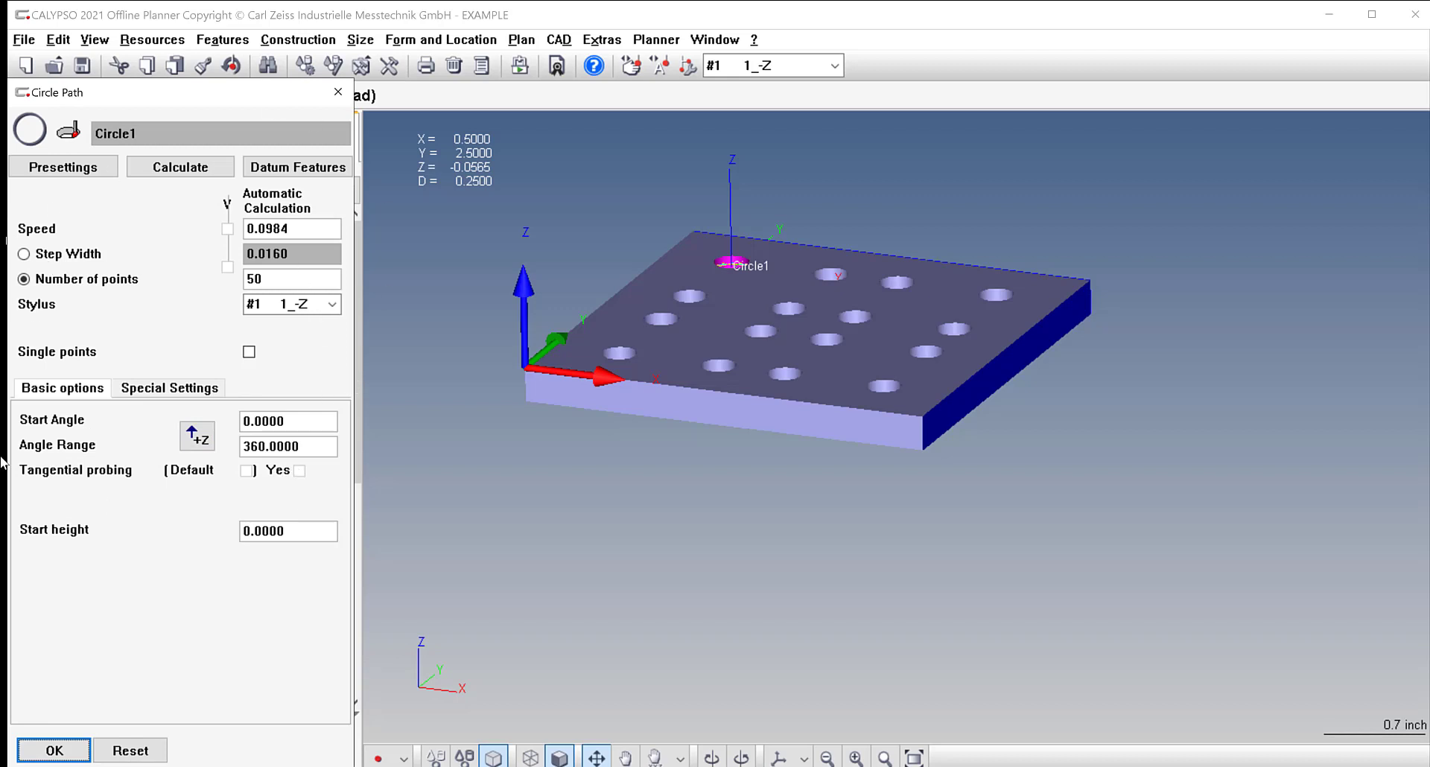
left_click(325, 448)
left_click(56, 752)
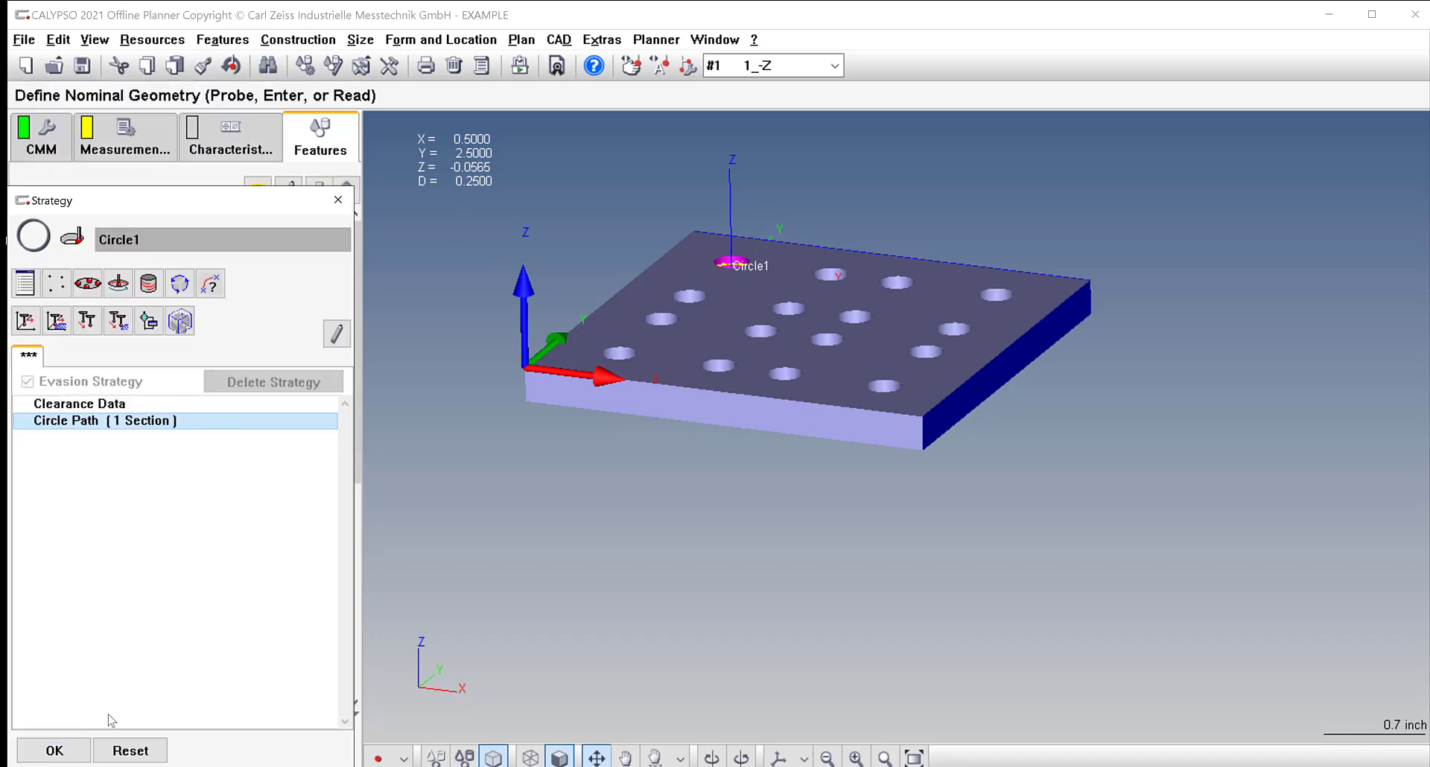
left_click(56, 752)
left_click(54, 750)
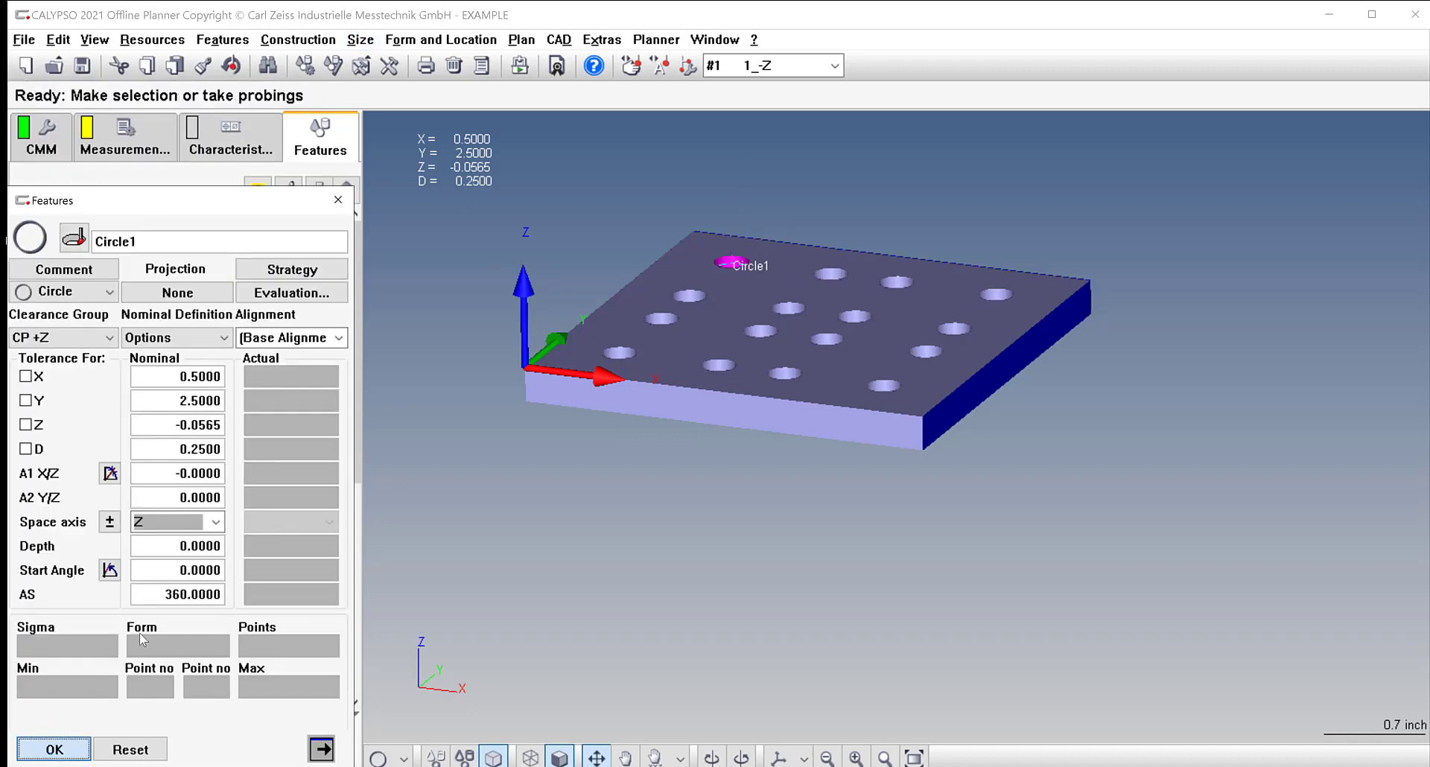
Run Circle1 in the measurement plan simulation and close the simulation window.
left_click(656, 39)
left_click(673, 85)
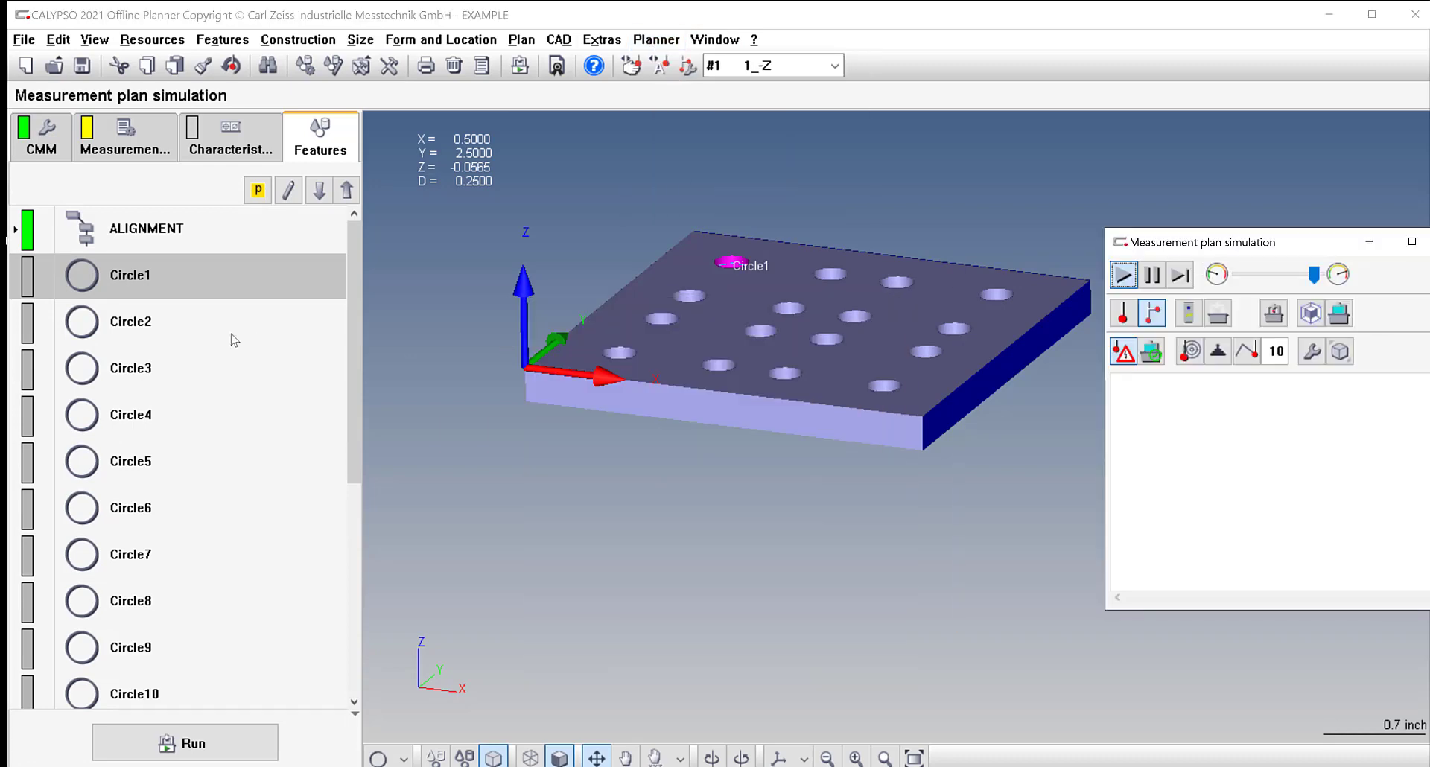
right_click(226, 276)
left_click(318, 632)
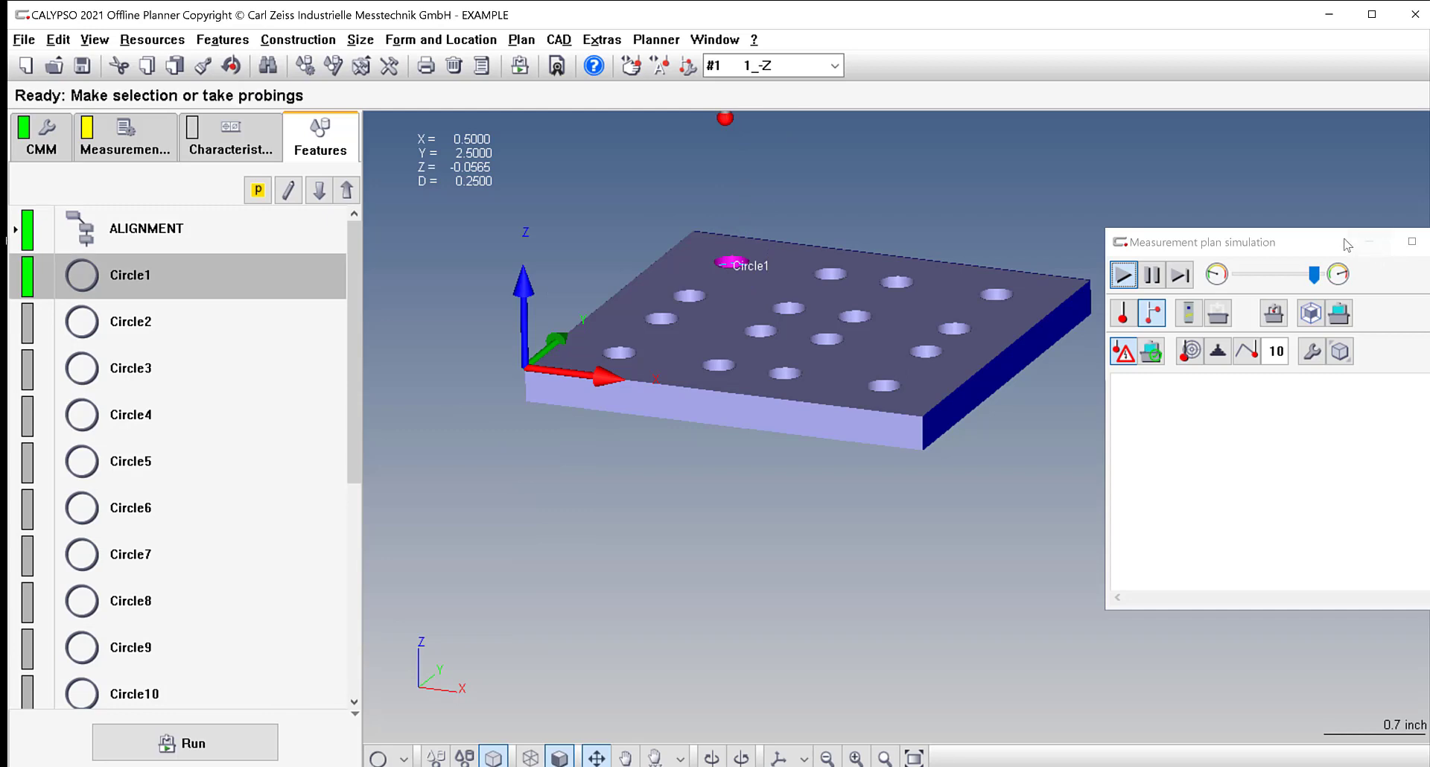
left_click_drag(893, 181, 894, 182)
left_click(1046, 176)
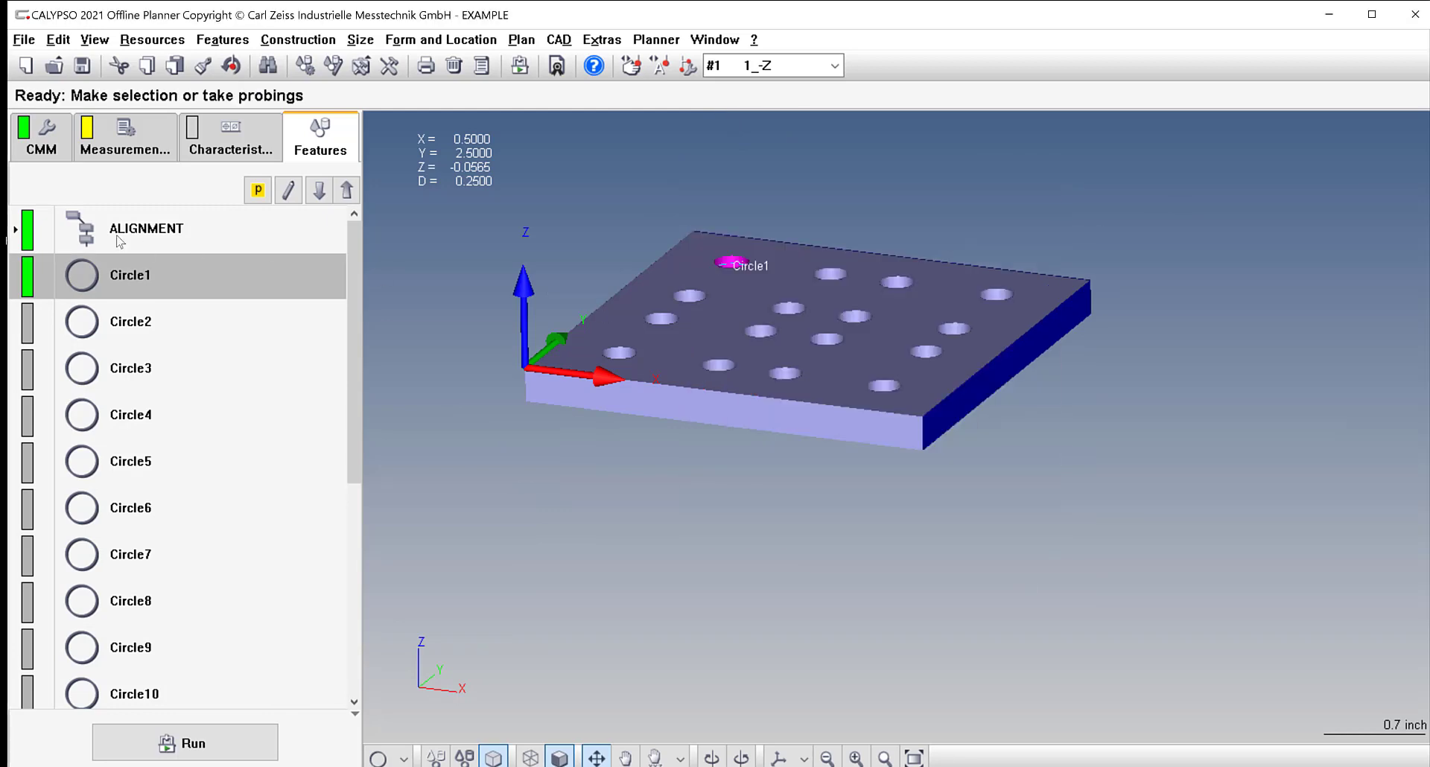
Review the stylus assigned to each feature in the Measurement Plan Editor Features and close the editor.
left_click(144, 136)
left_click(69, 385)
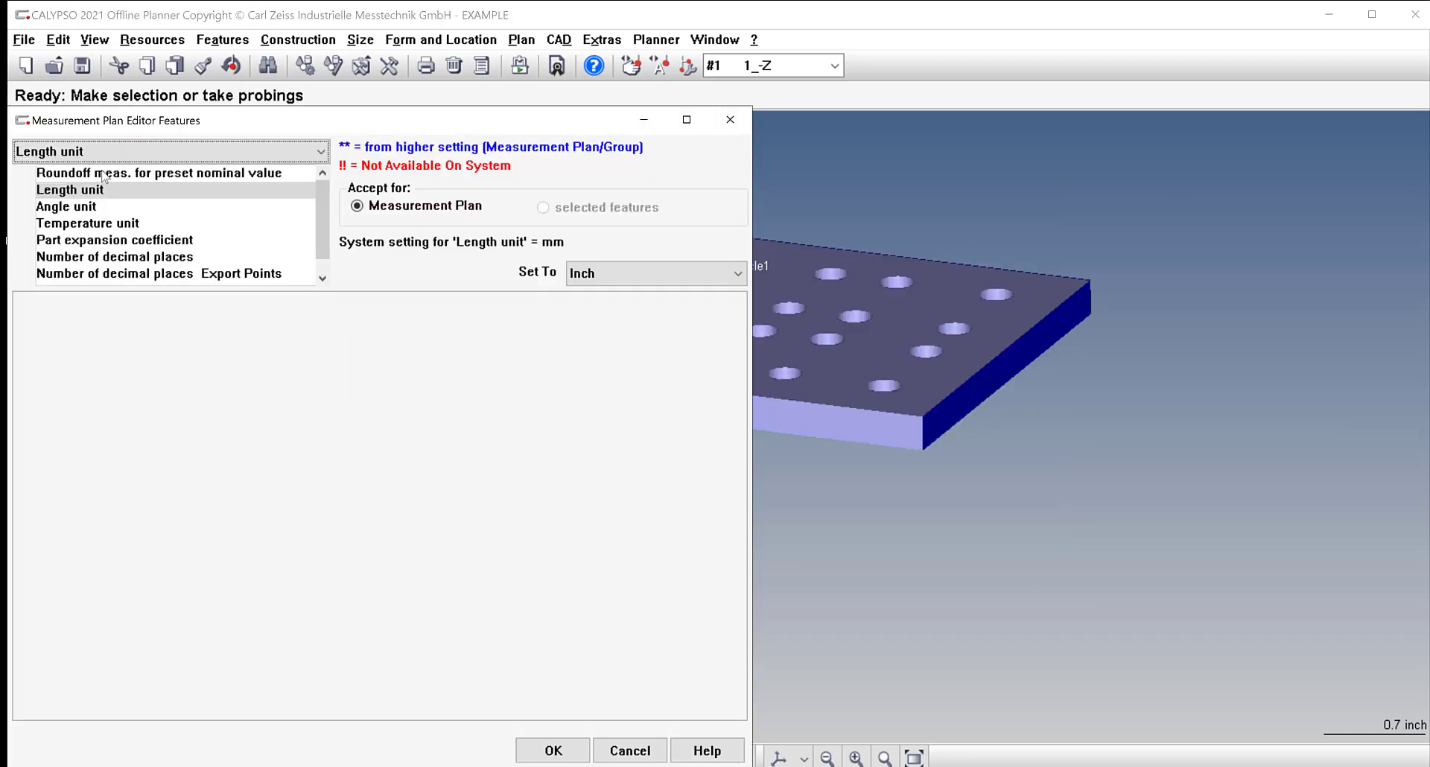
left_click(99, 151)
mouse_move(90, 208)
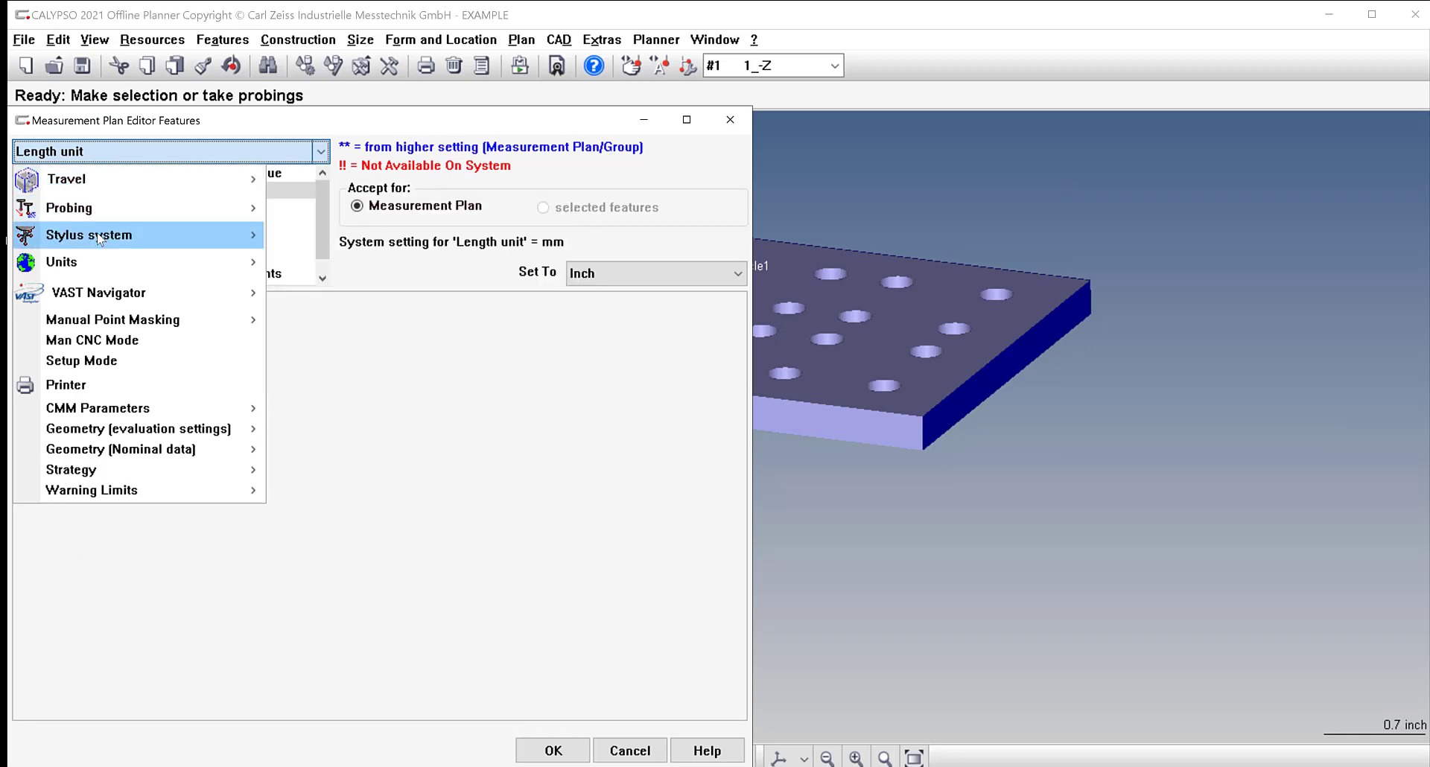
mouse_move(101, 235)
left_click(320, 248)
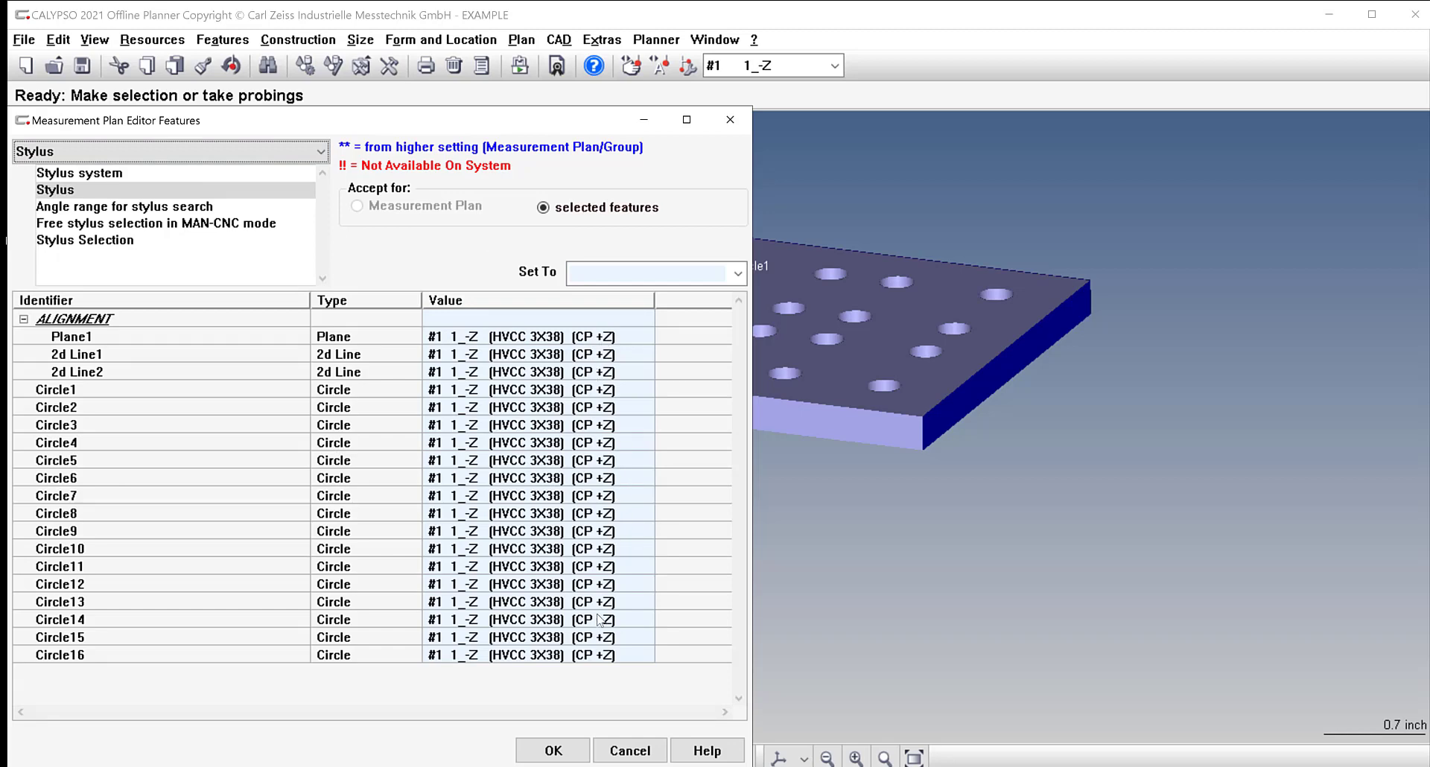
left_click(552, 751)
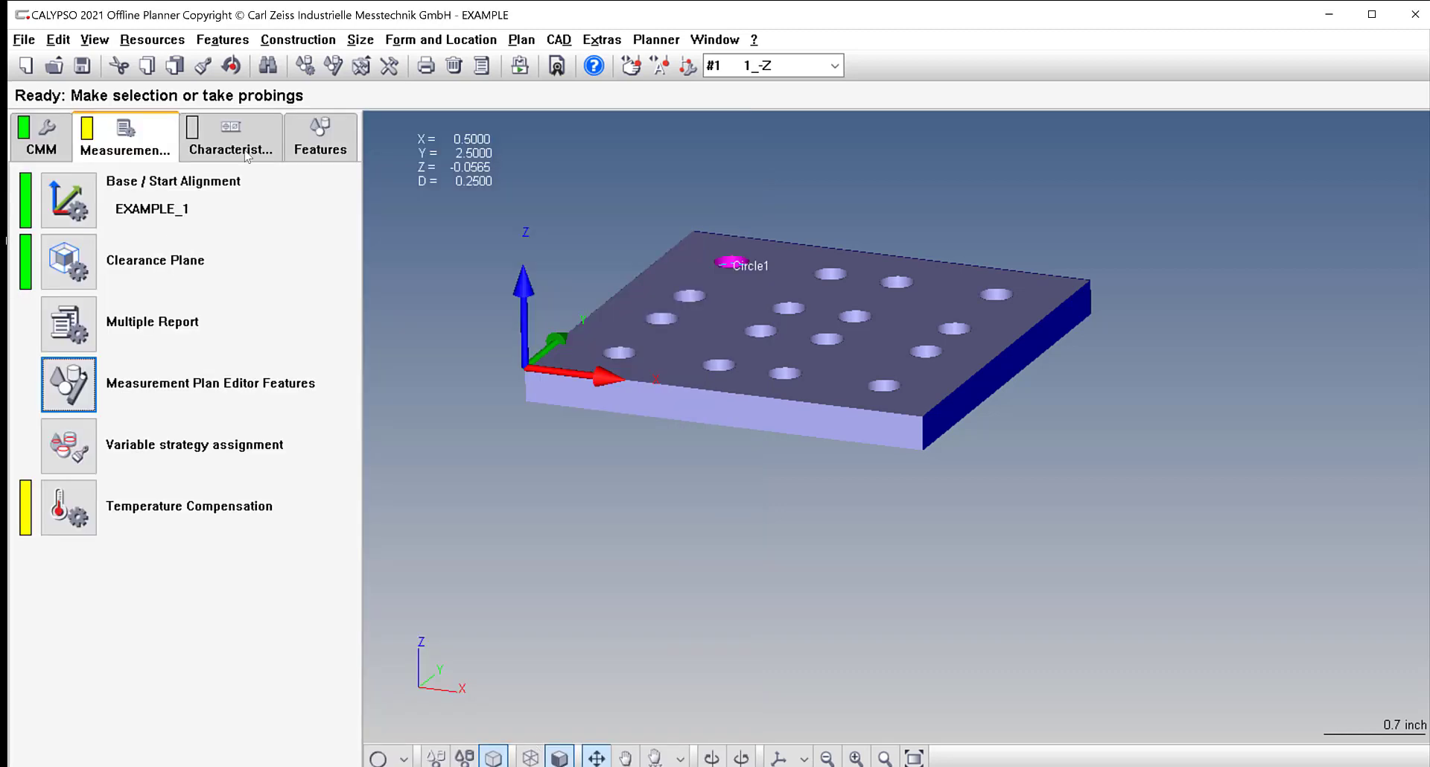
Open Circle1's feature definition and turn on tolerances for X, Y and diameter.
left_click(235, 128)
left_click(313, 132)
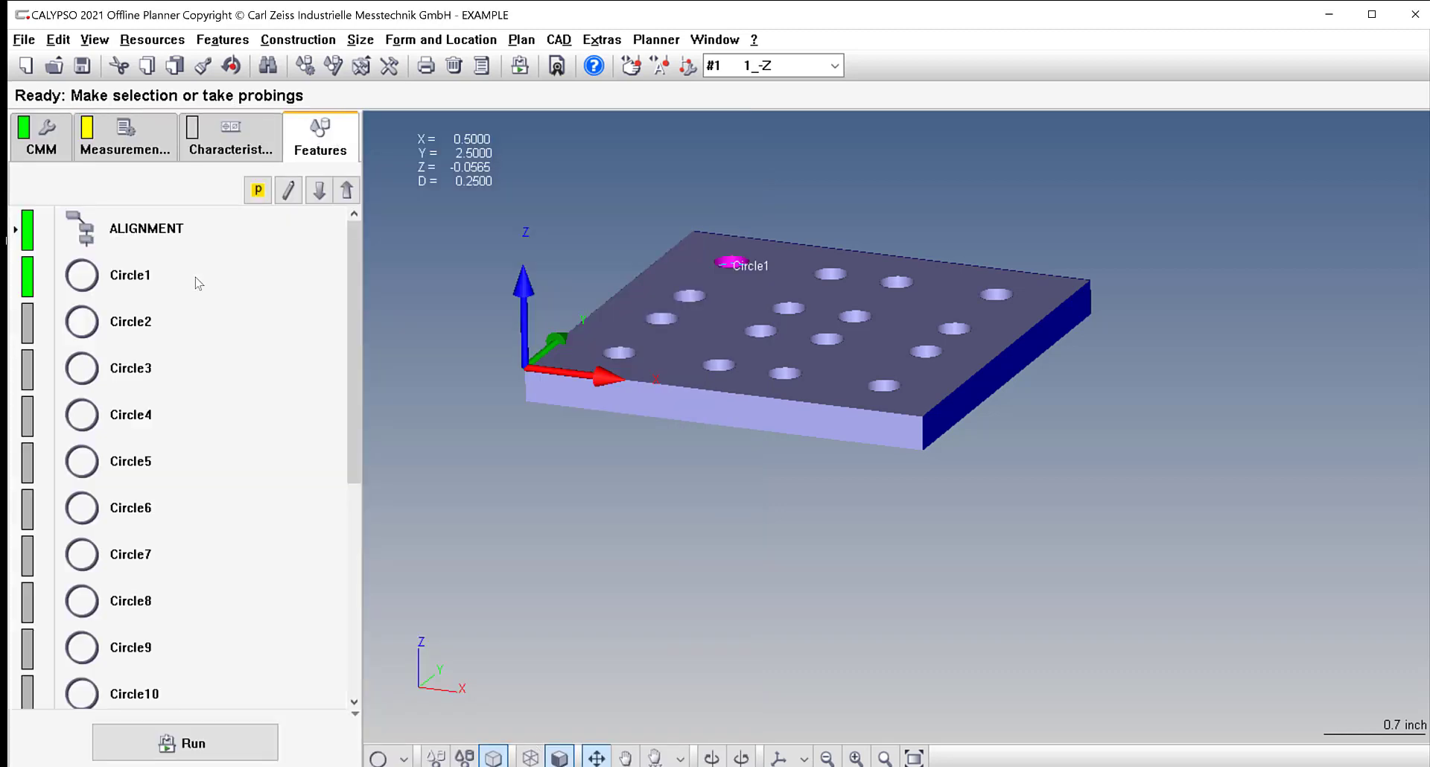
double_click(152, 274)
left_click(25, 376)
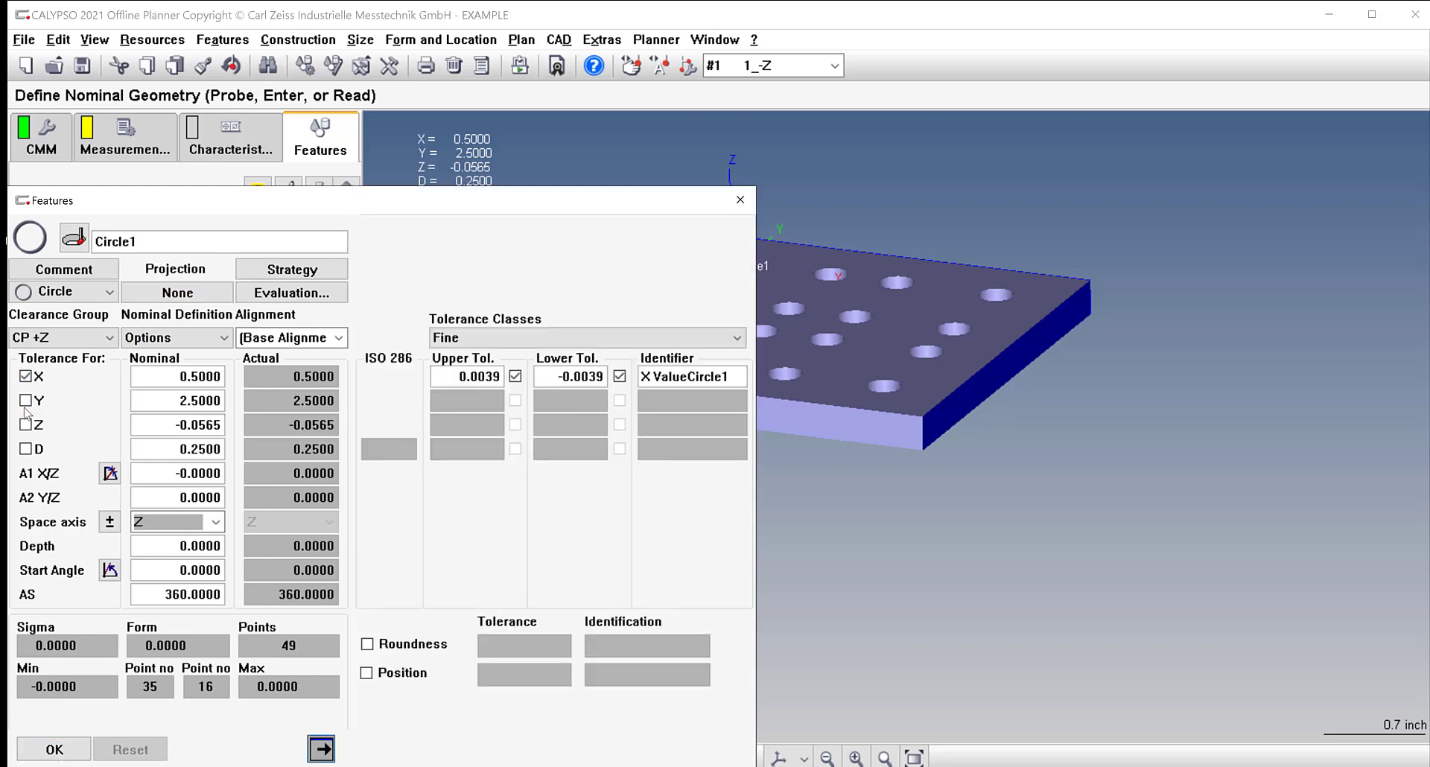
left_click(25, 400)
left_click(25, 448)
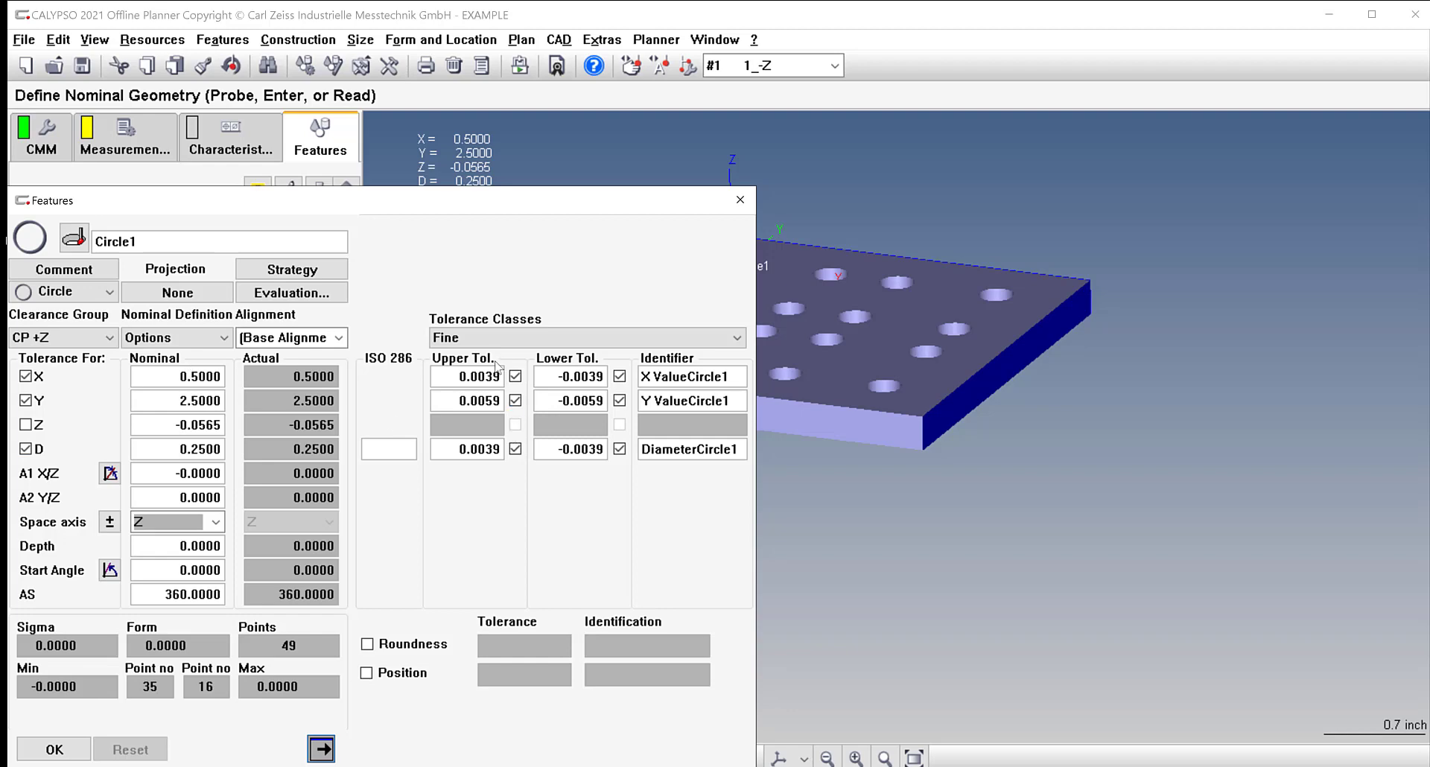
Set Circle1's X and Y tolerances to 0.0050 upper and -0.0050 lower.
left_click_drag(488, 378, 540, 372)
type("50")
left_click(593, 377)
type("5")
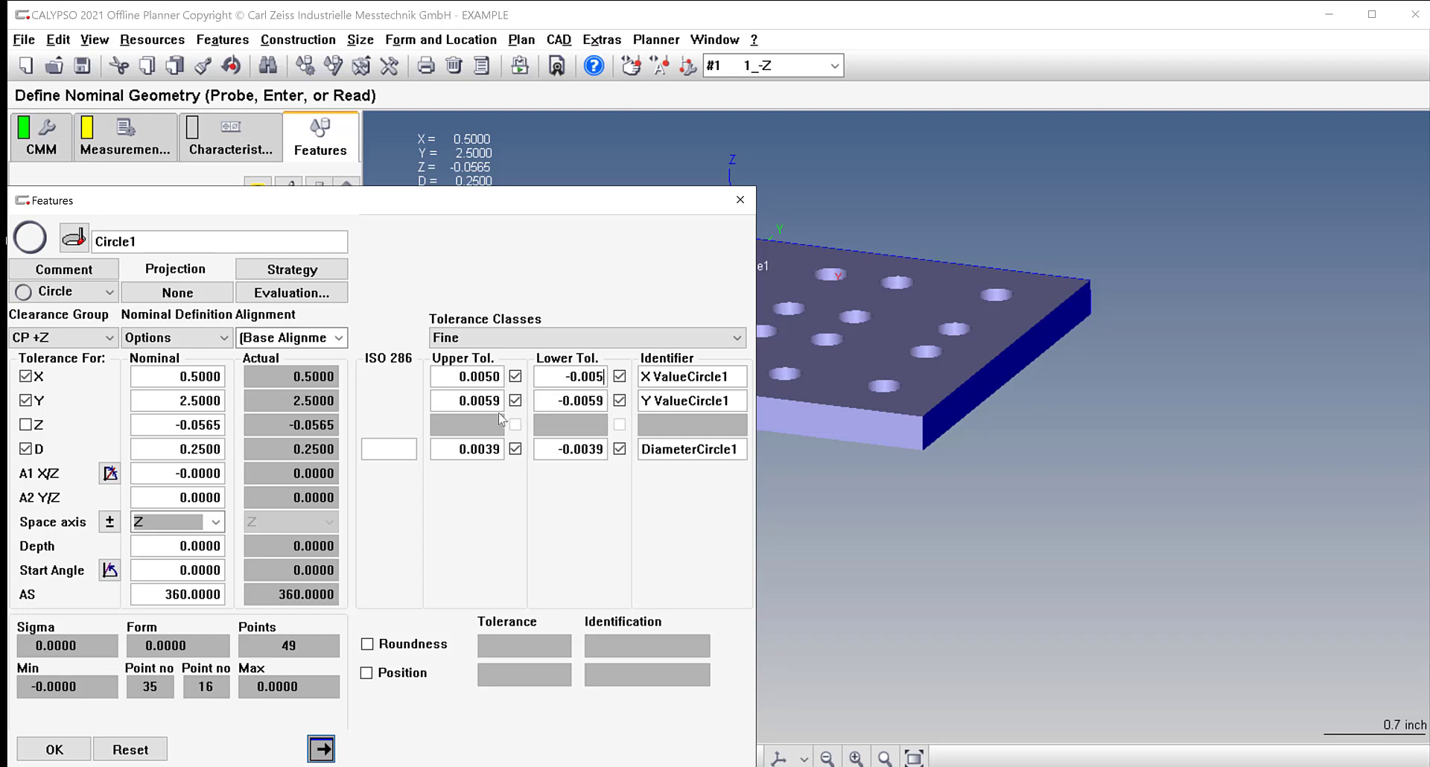
left_click_drag(488, 400, 617, 403)
type("5")
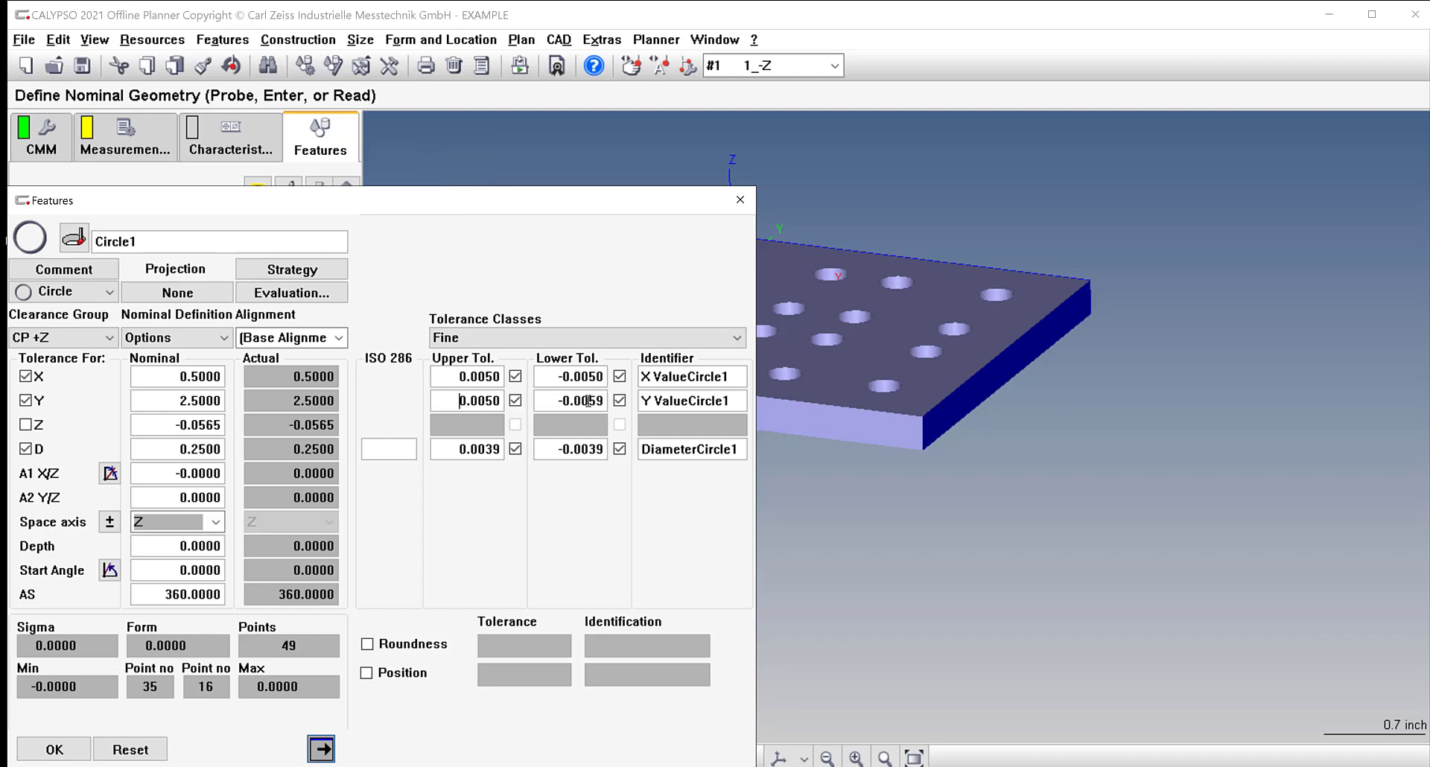
type("5")
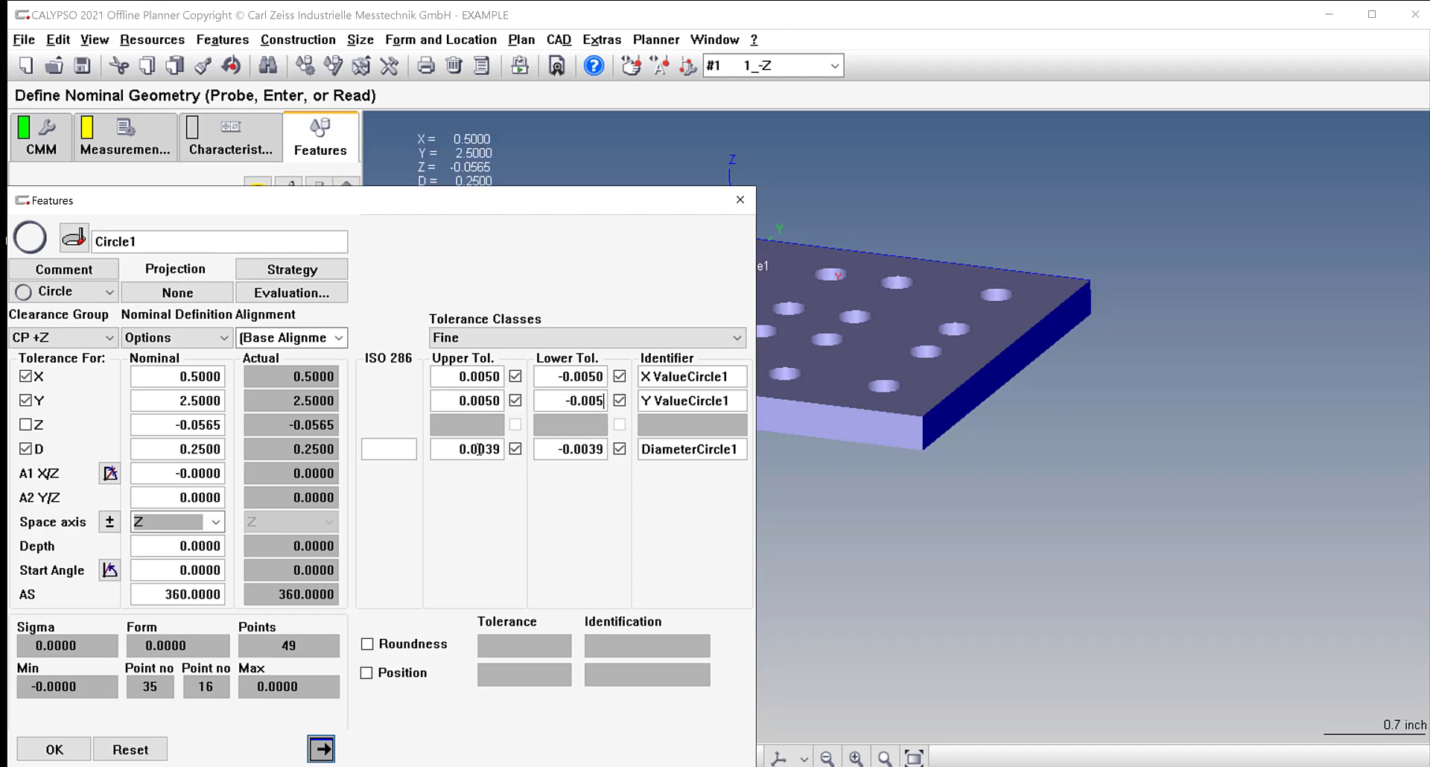
Set Circle1's diameter tolerances to 0.0100 upper and -0.0040 lower, view its evaluation settings without changing them, and accept the feature.
left_click_drag(479, 449, 502, 449)
type("1")
left_click_drag(589, 450, 604, 450)
type("4")
left_click(309, 293)
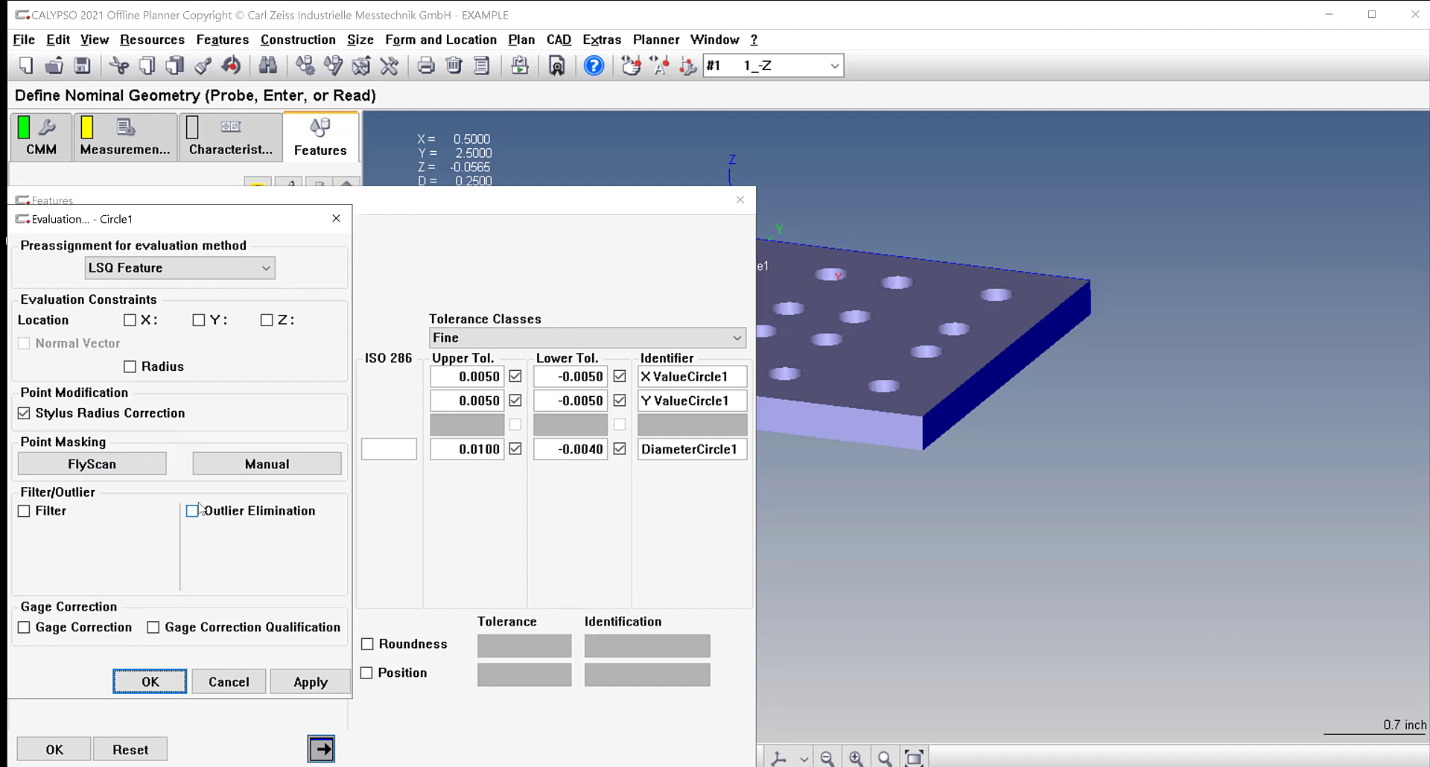
left_click(337, 219)
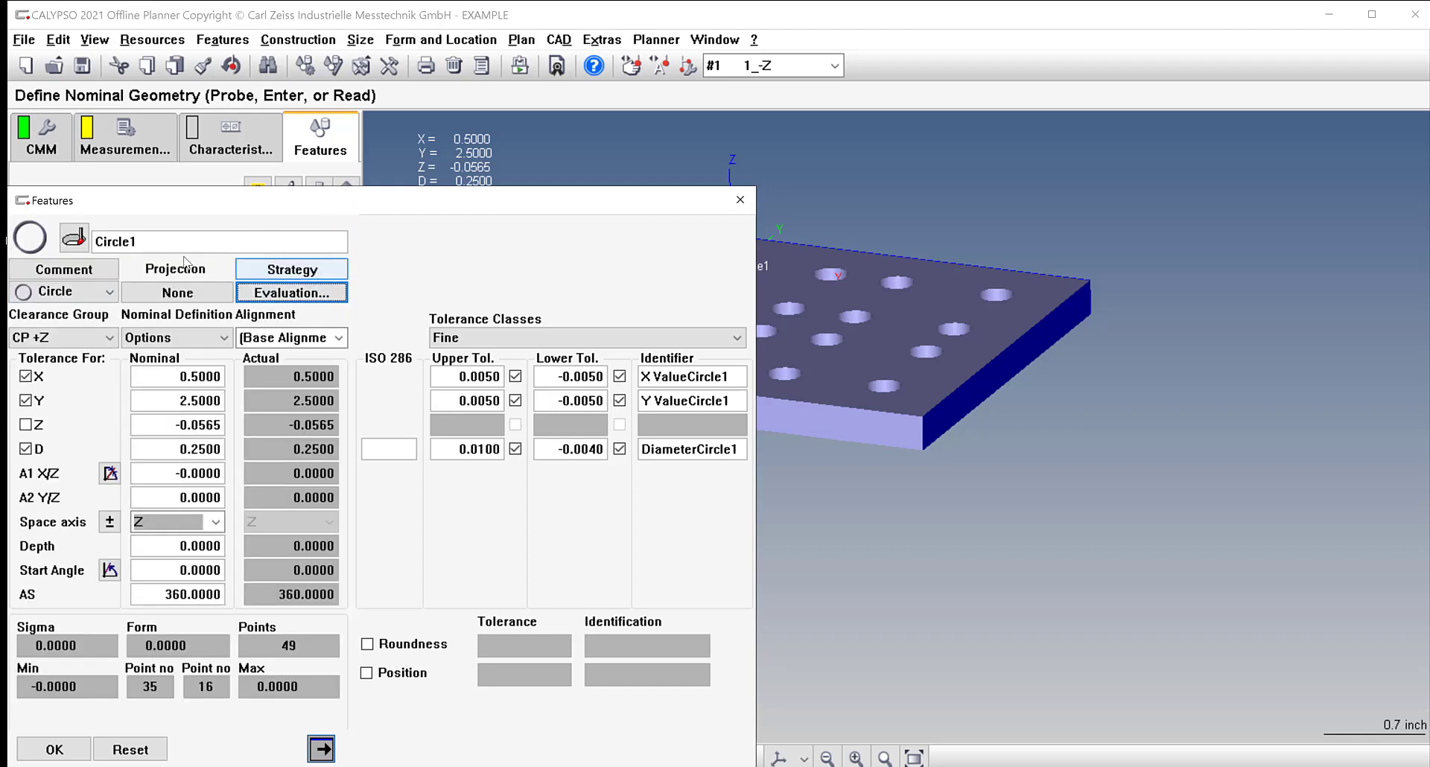
left_click(54, 749)
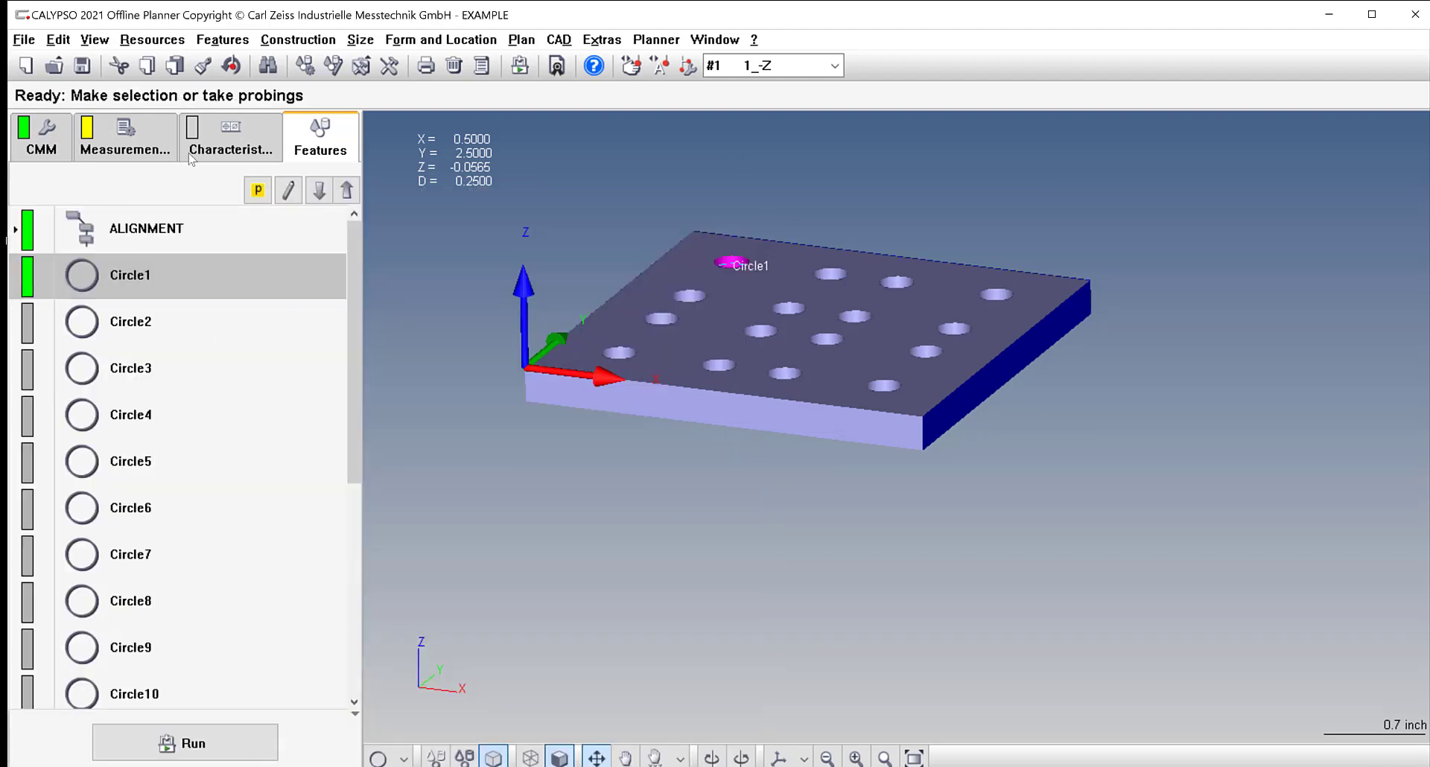
Check the characteristics created from Circle1, and view its feature definition again without changing it.
left_click(214, 135)
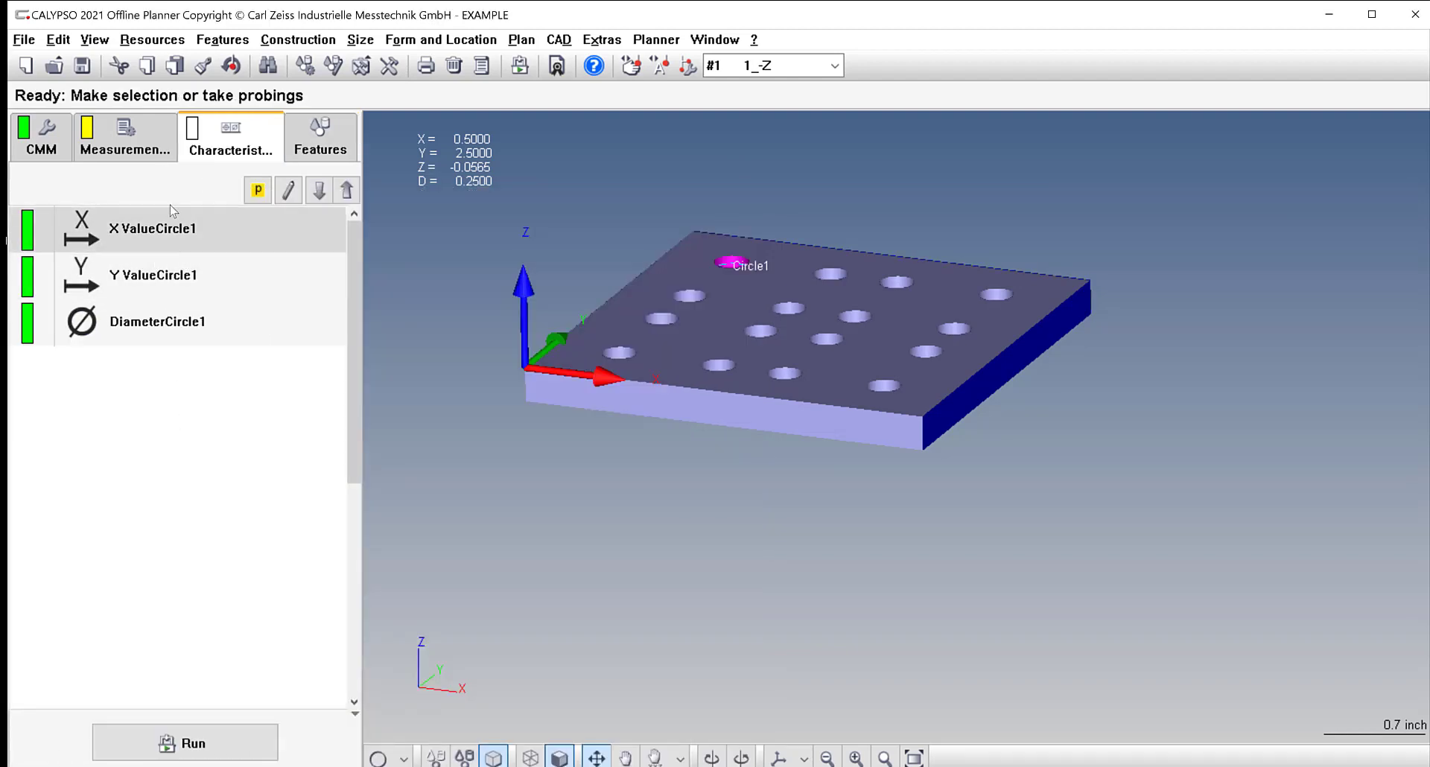
left_click(300, 131)
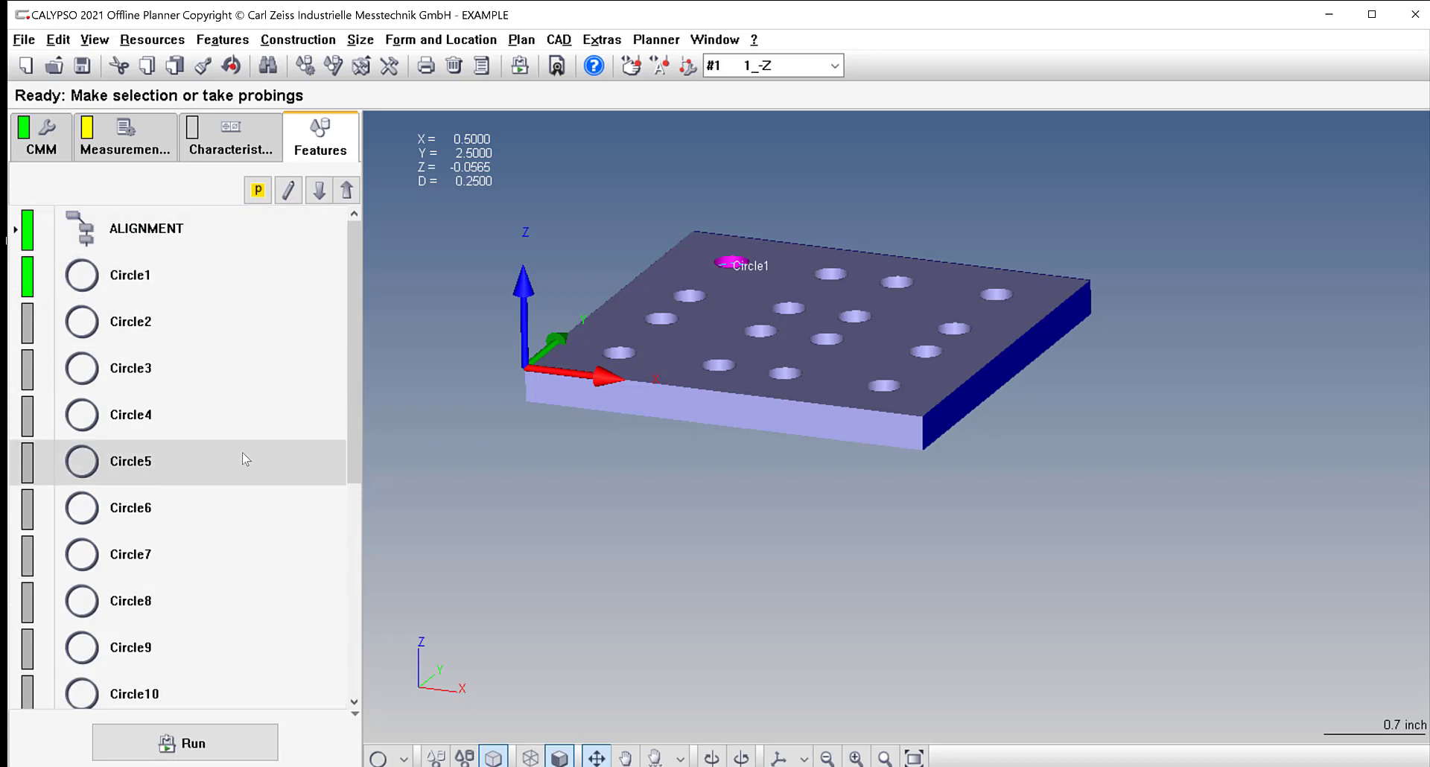
double_click(217, 282)
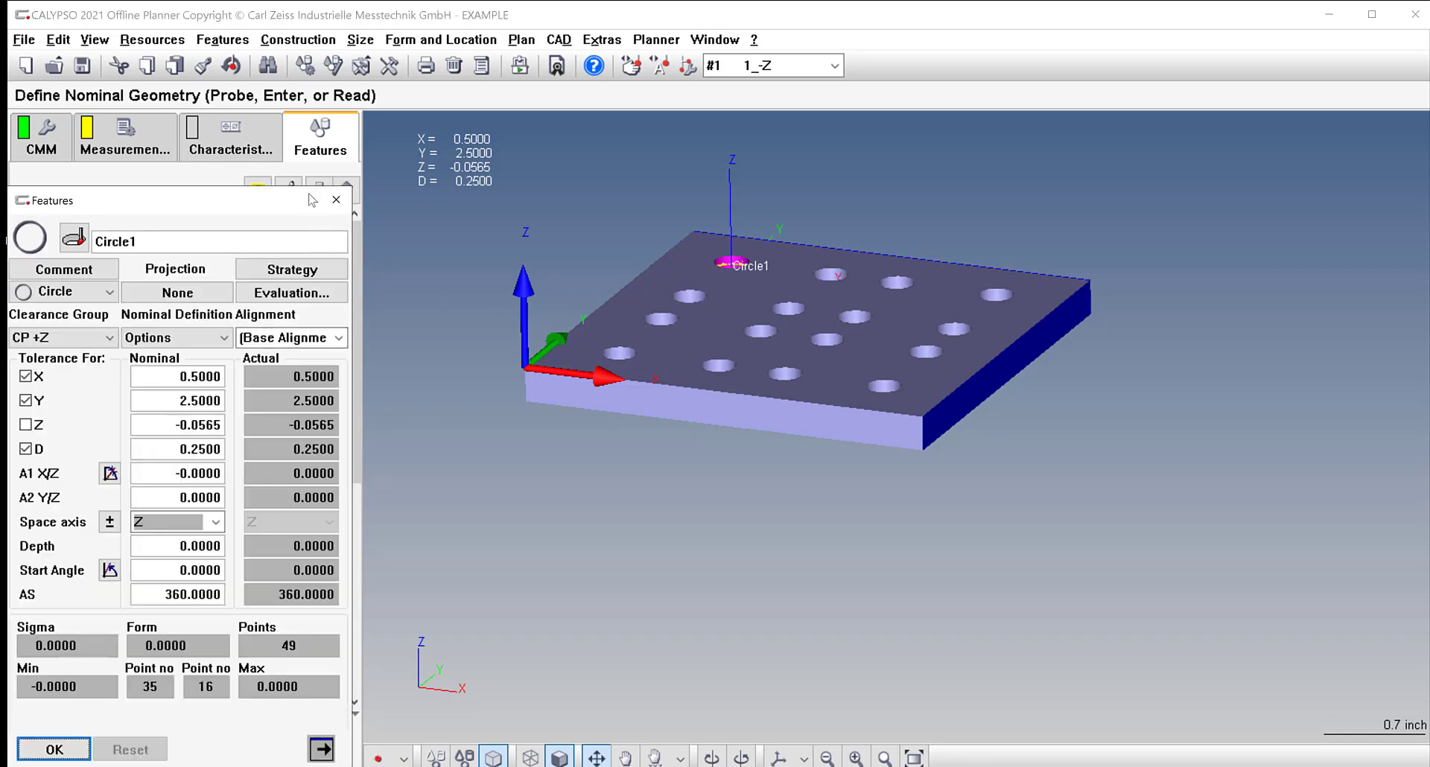
left_click(336, 200)
Examine the hole callouts and position dimensions in the MILL PART 1 drawing PDF on the desktop, and return to CALYPSO.
left_click(1328, 14)
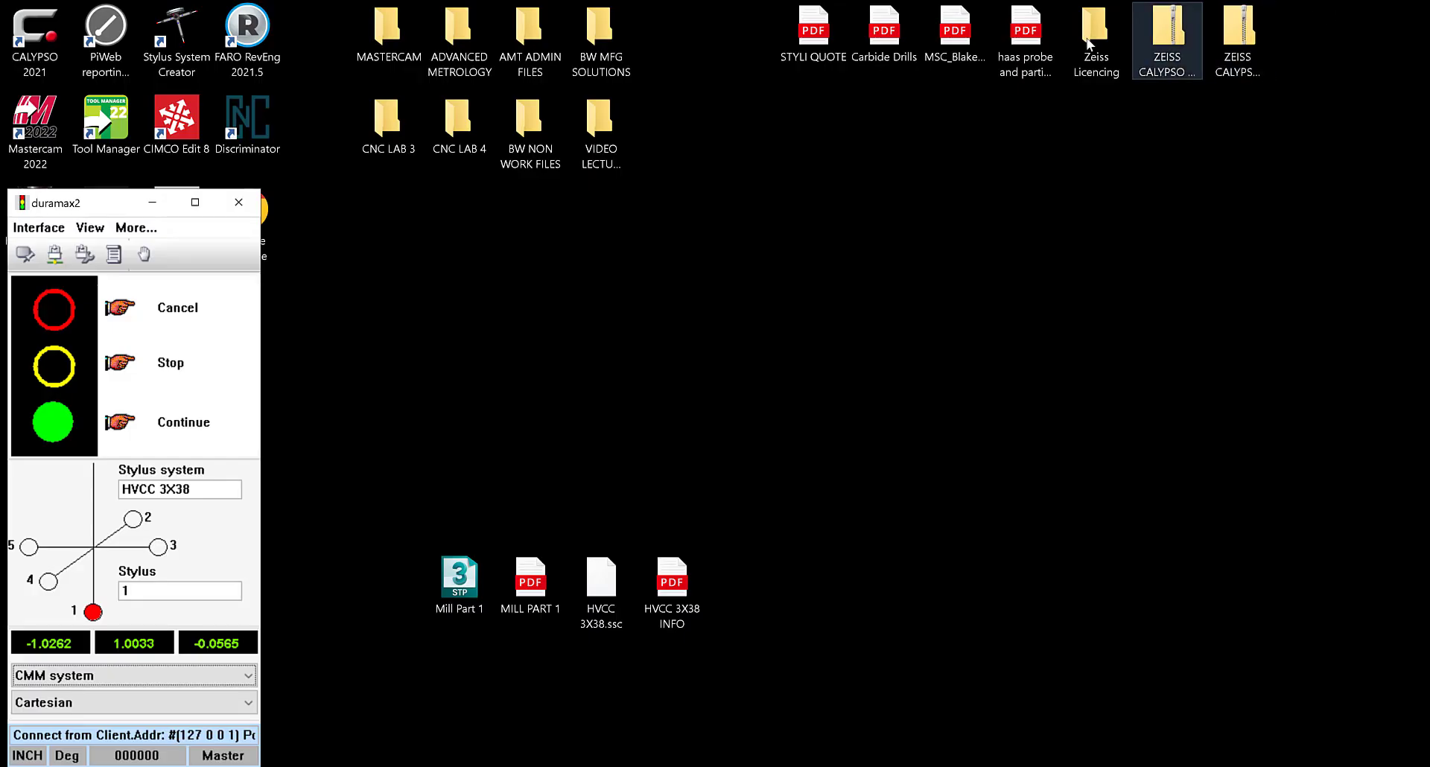
double_click(531, 585)
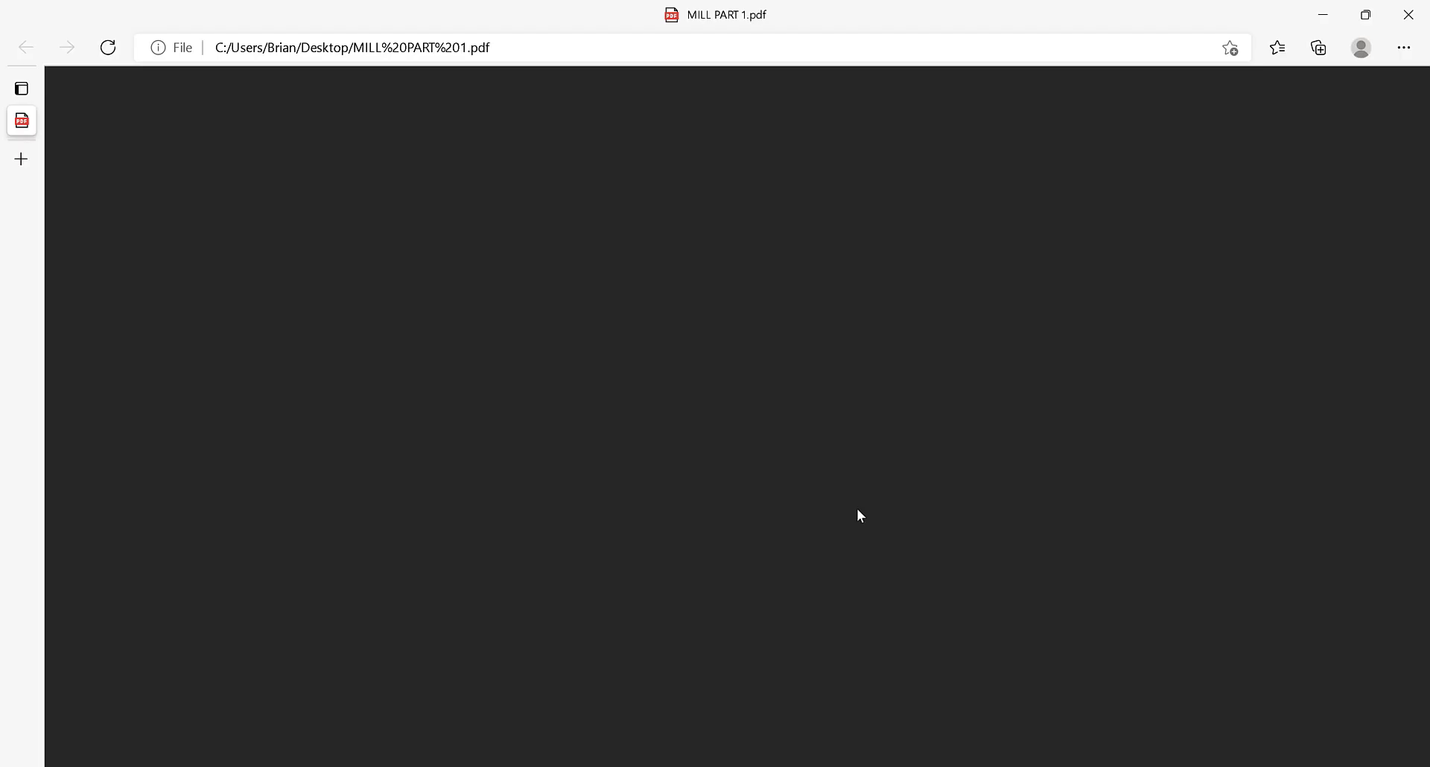
scroll(613, 504, "down", 3)
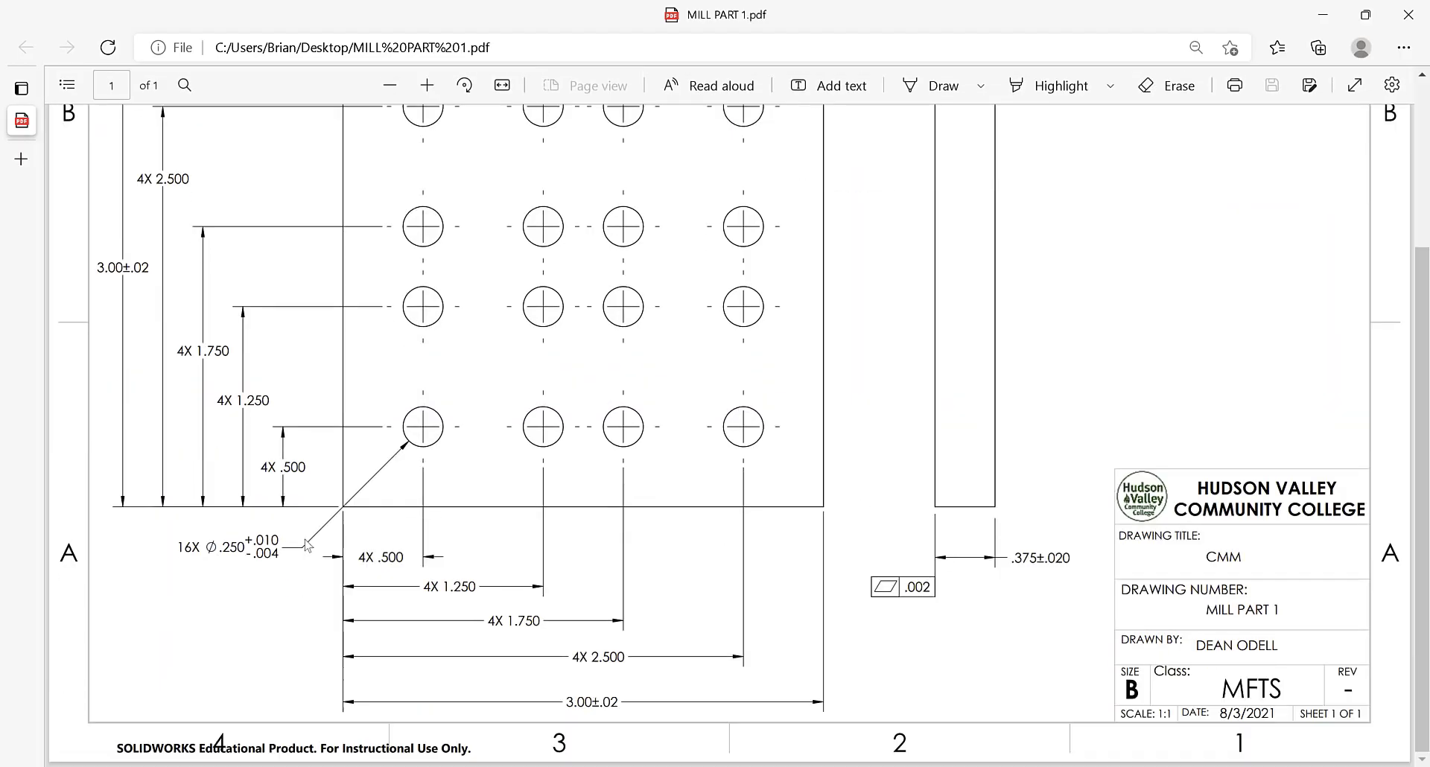
scroll(307, 546, "up", 3)
scroll(721, 289, "down", 3)
scroll(721, 289, "up", 1)
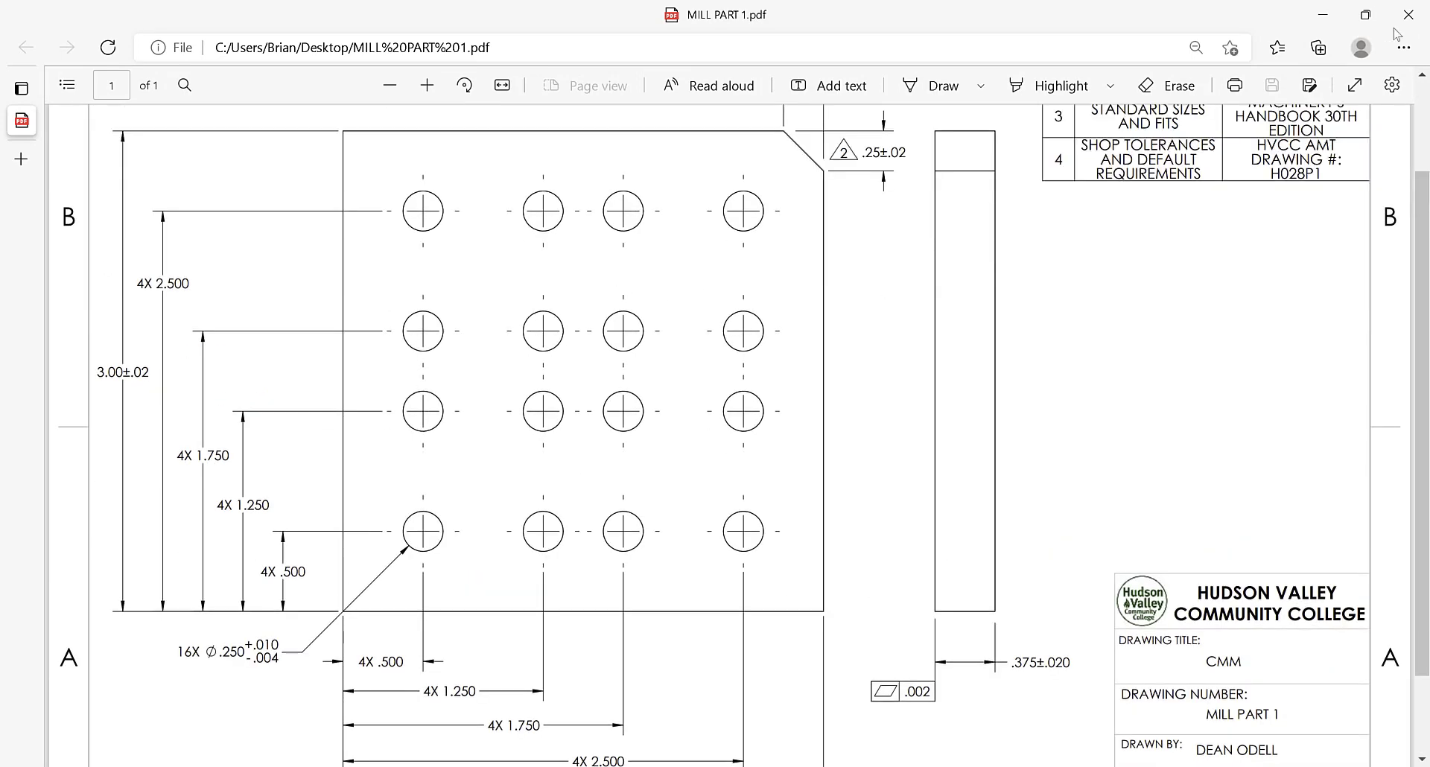
left_click(1322, 15)
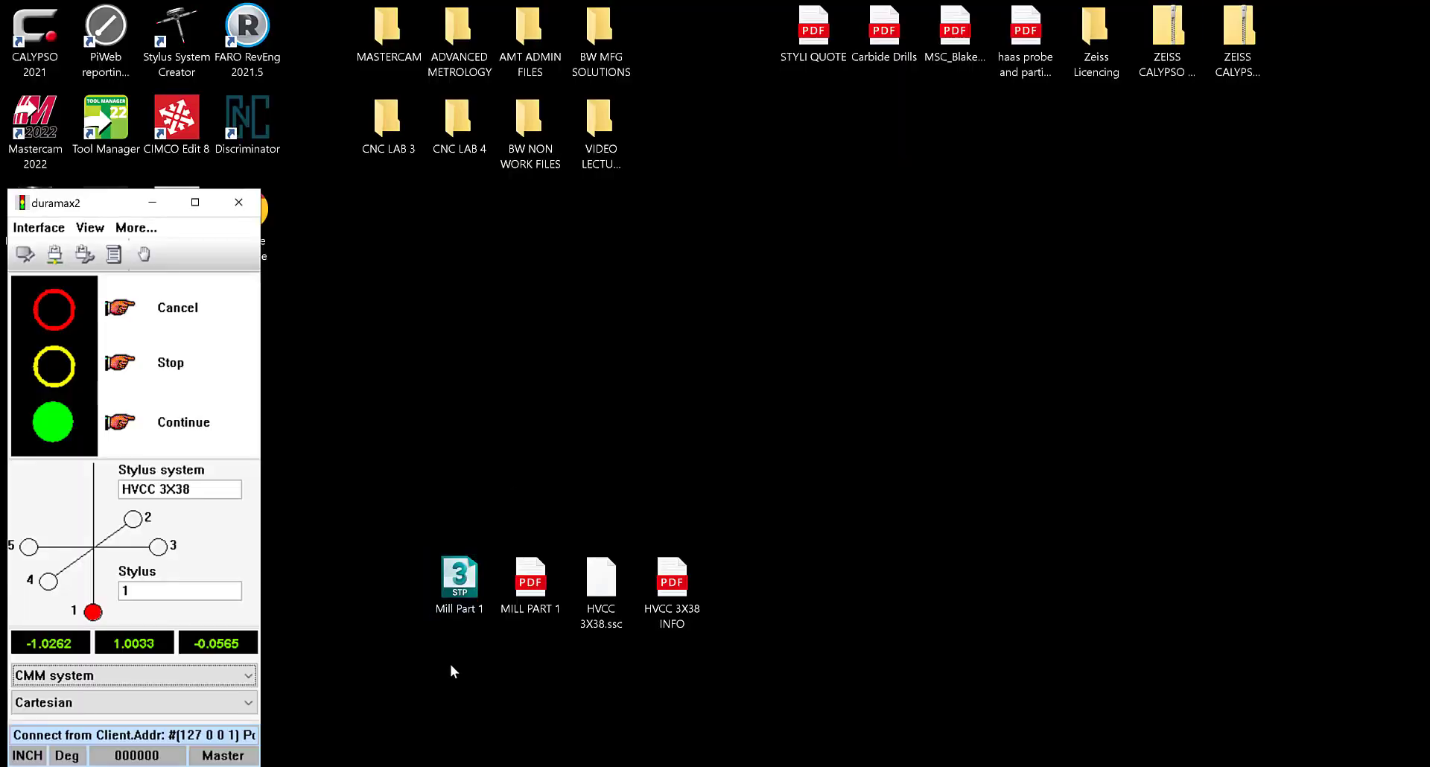
left_click(196, 766)
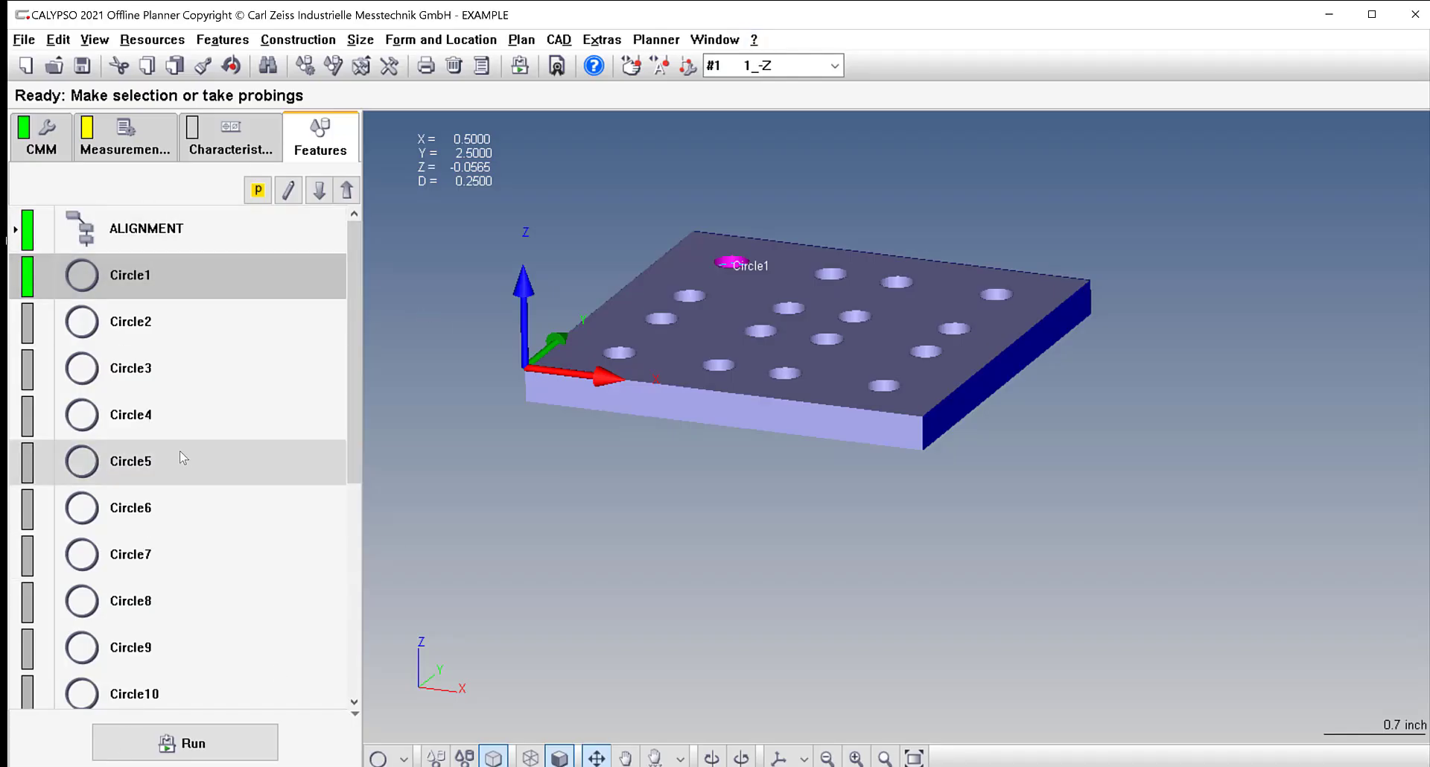
Copy only the characteristics of Circle1 to Circle2 through Circle16.
left_click(201, 68)
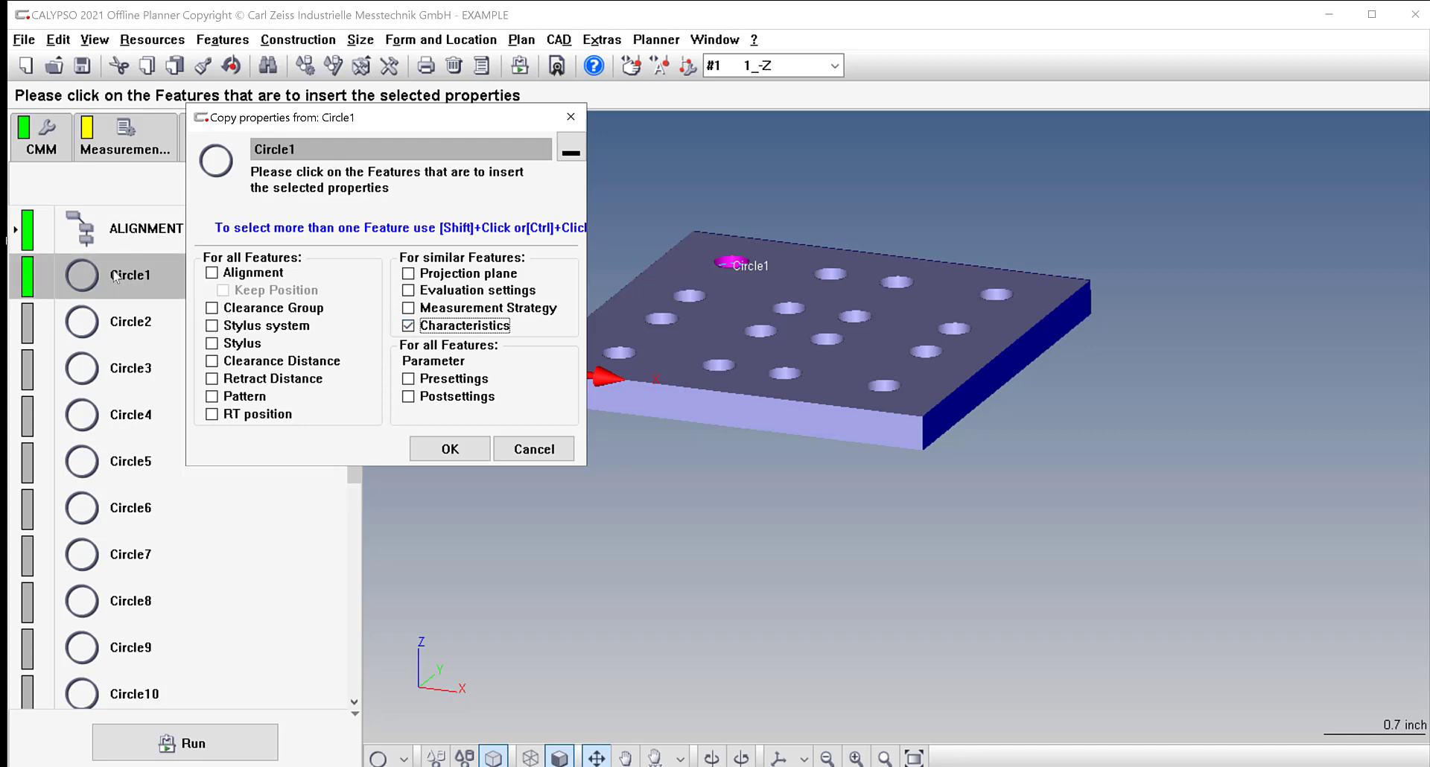
left_click(150, 325)
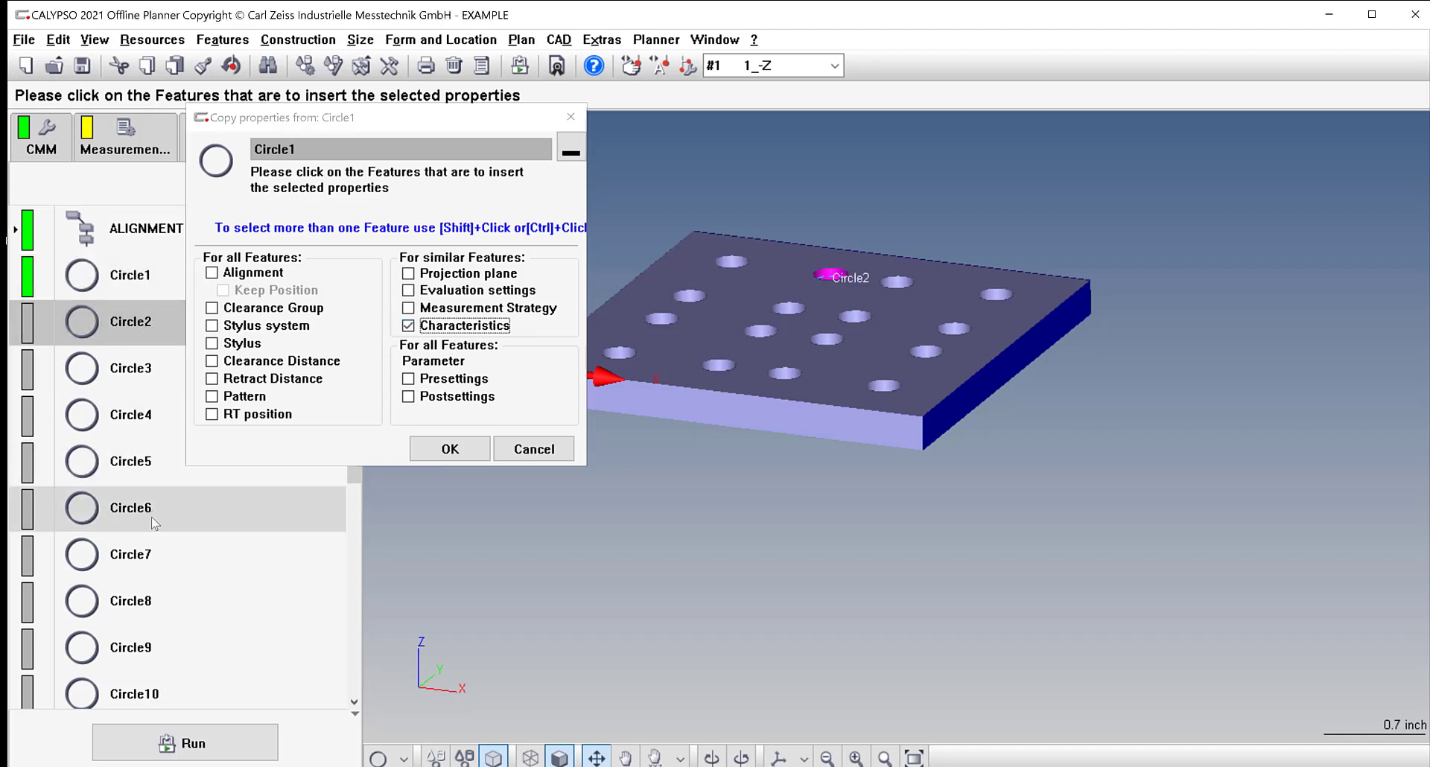
scroll(152, 520, "down", 3)
left_click(132, 647)
scroll(130, 566, "up", 3)
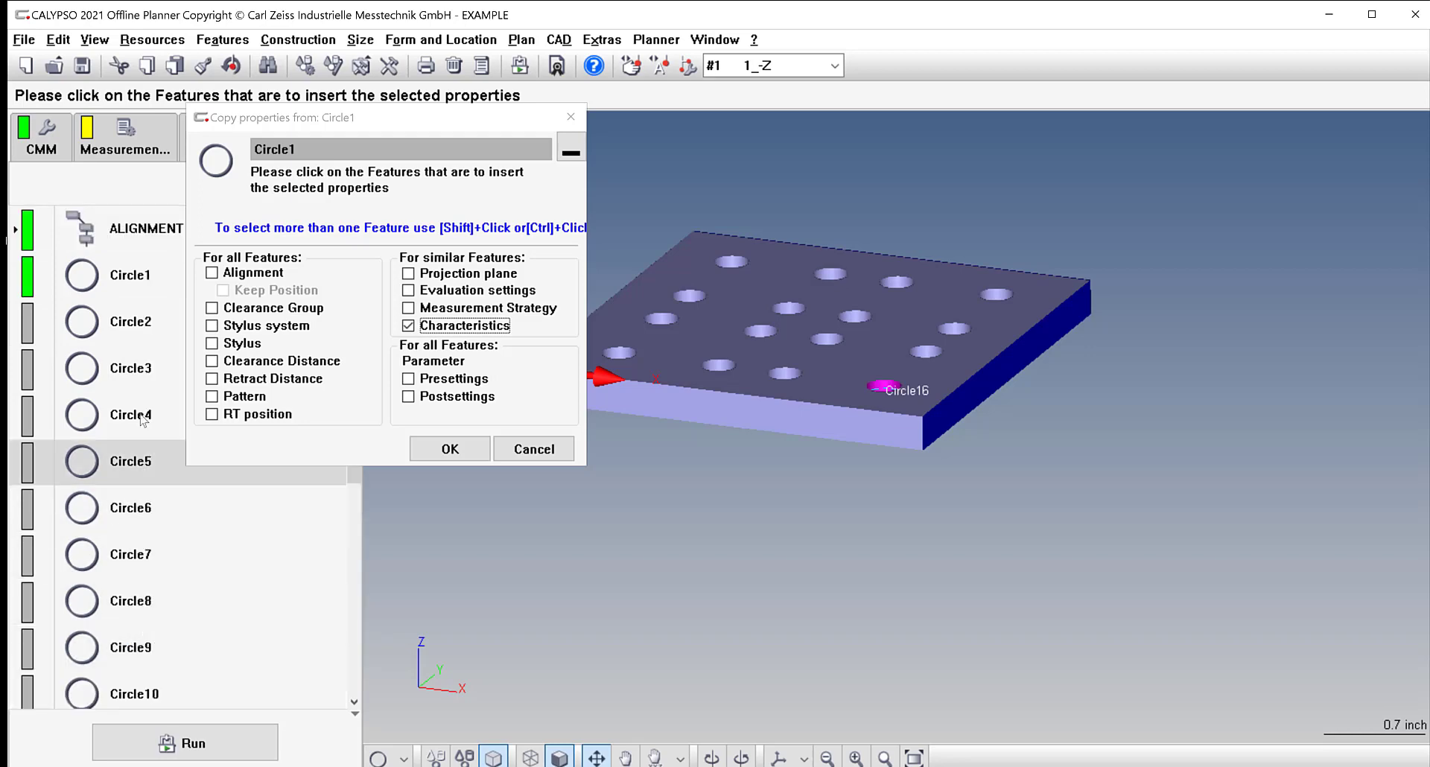
left_click(153, 322)
scroll(176, 472, "down", 2)
scroll(176, 473, "down", 2)
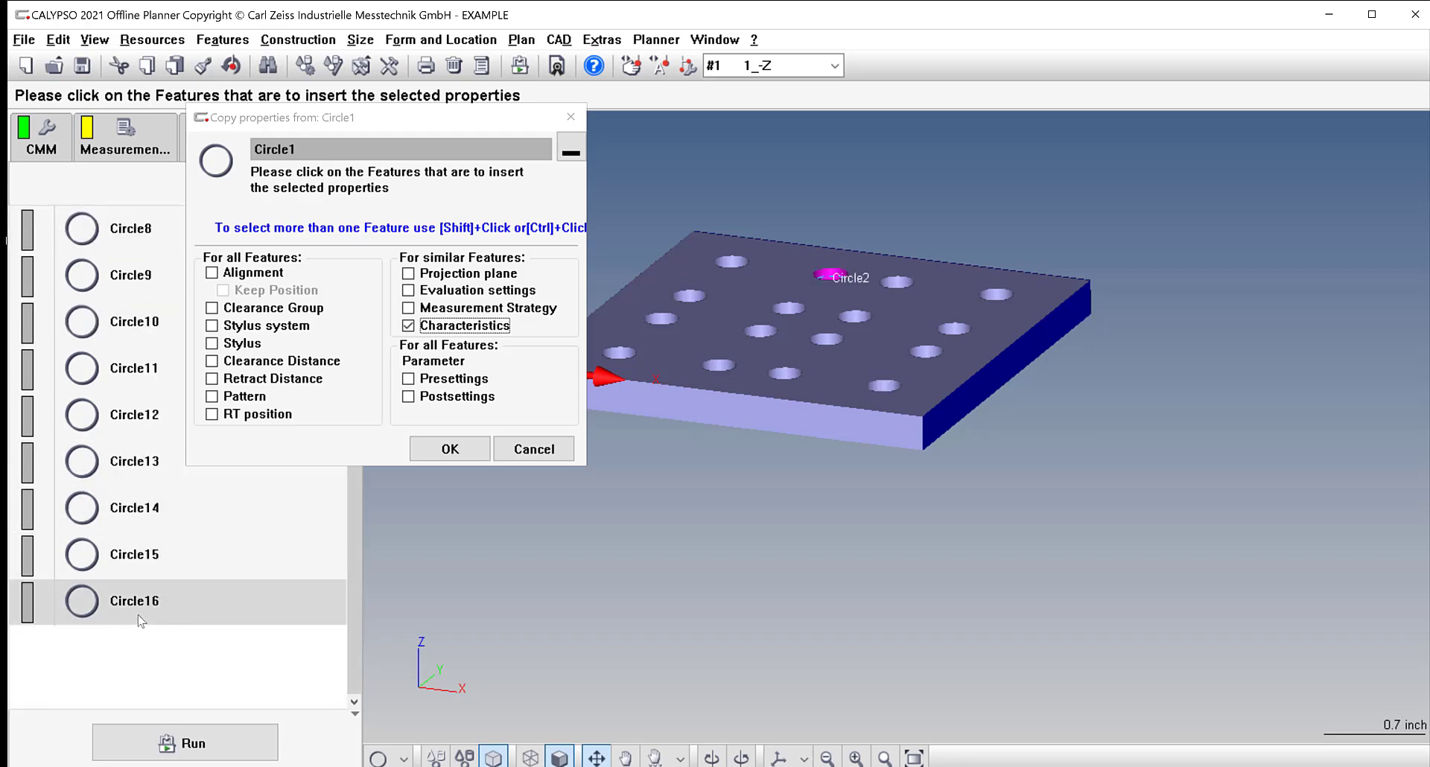
left_click(138, 616, "shift")
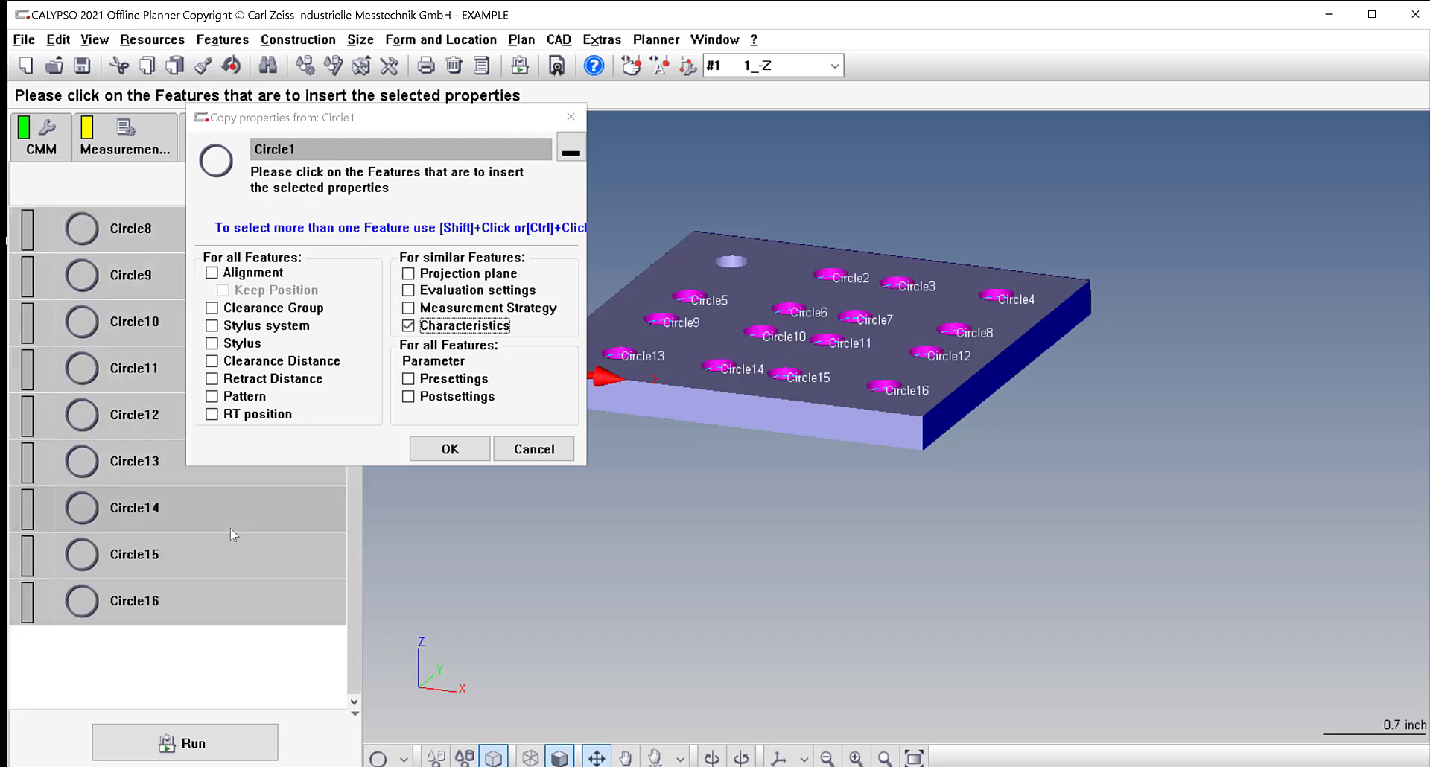
left_click(447, 449)
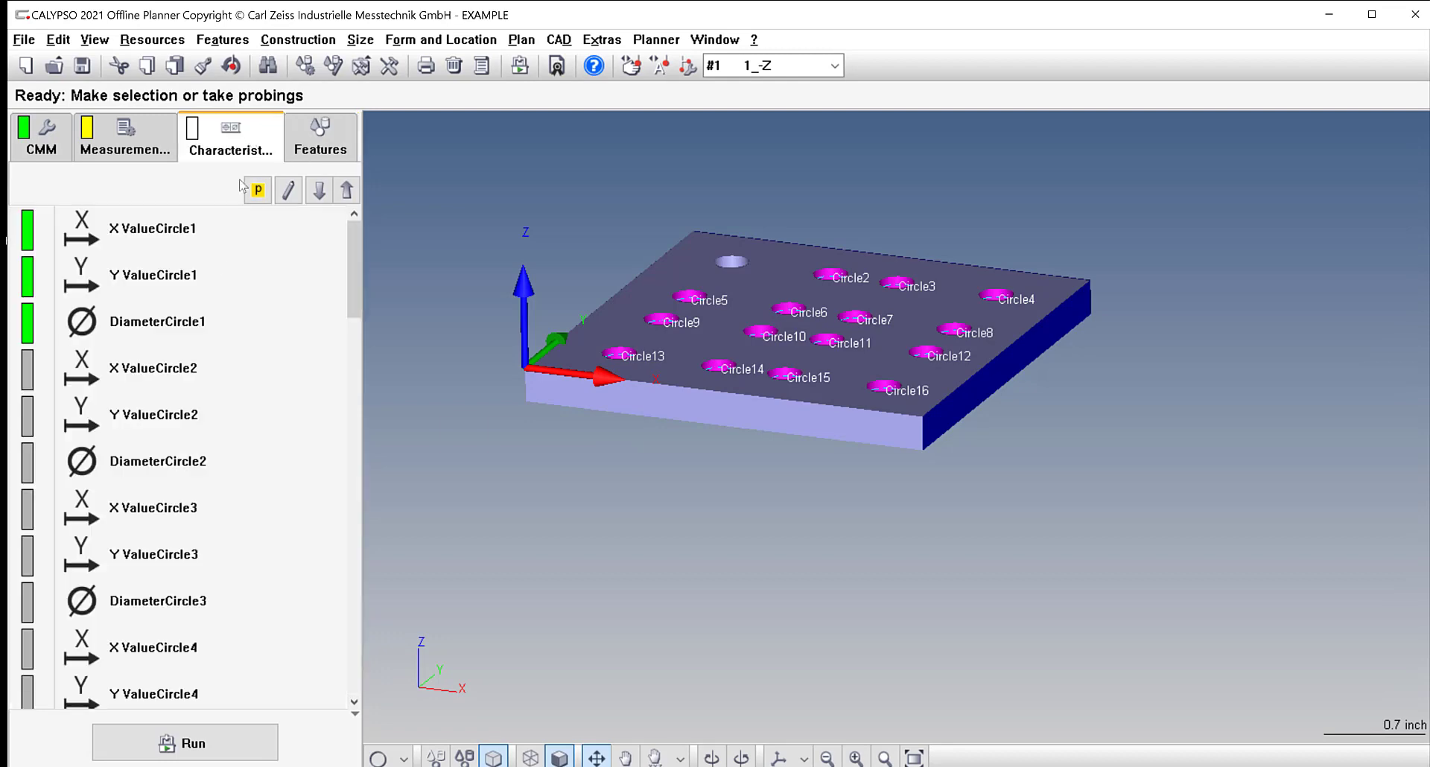
Look through the characteristics list and form a group from Circle1's X value, Y value and diameter.
scroll(209, 380, "down", 10)
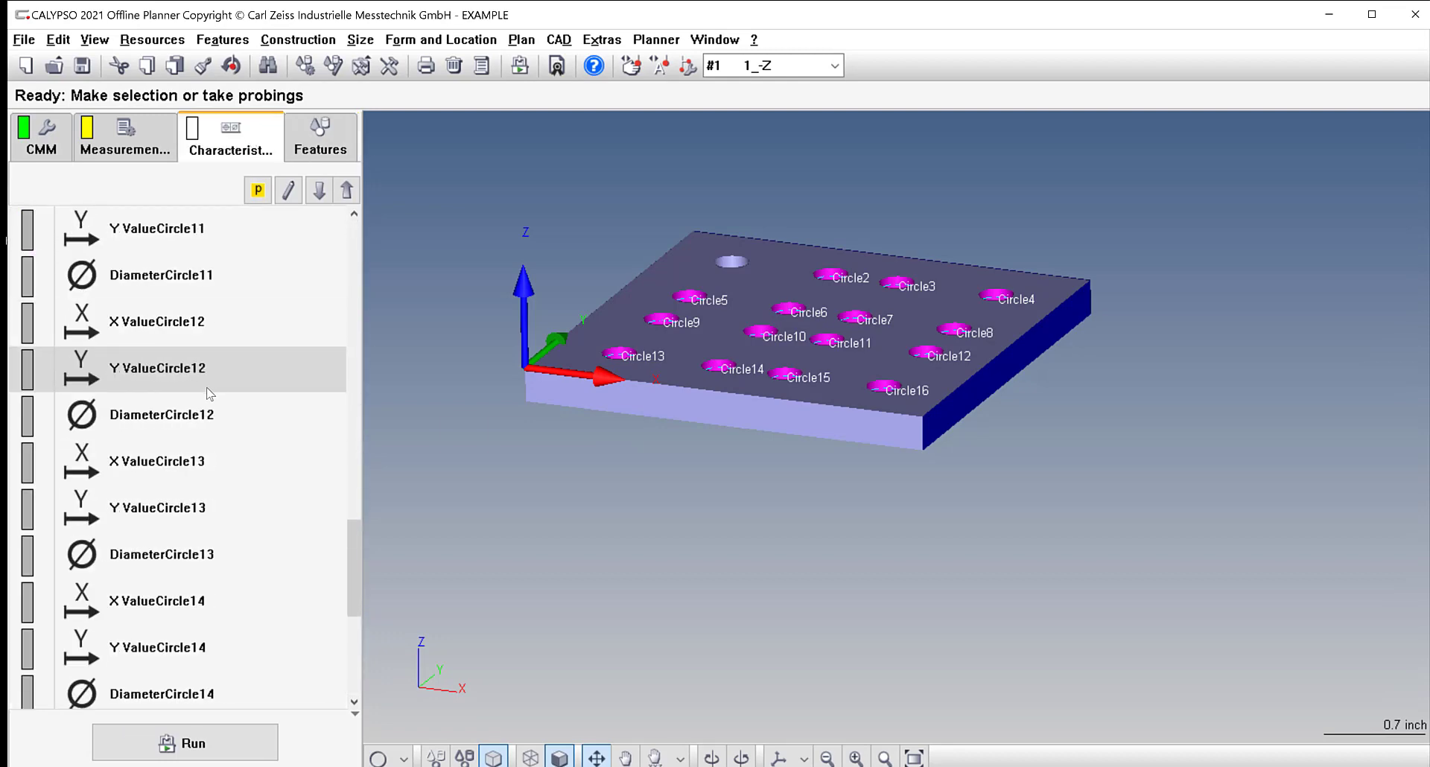
scroll(210, 394, "down", 3)
scroll(212, 432, "up", 10)
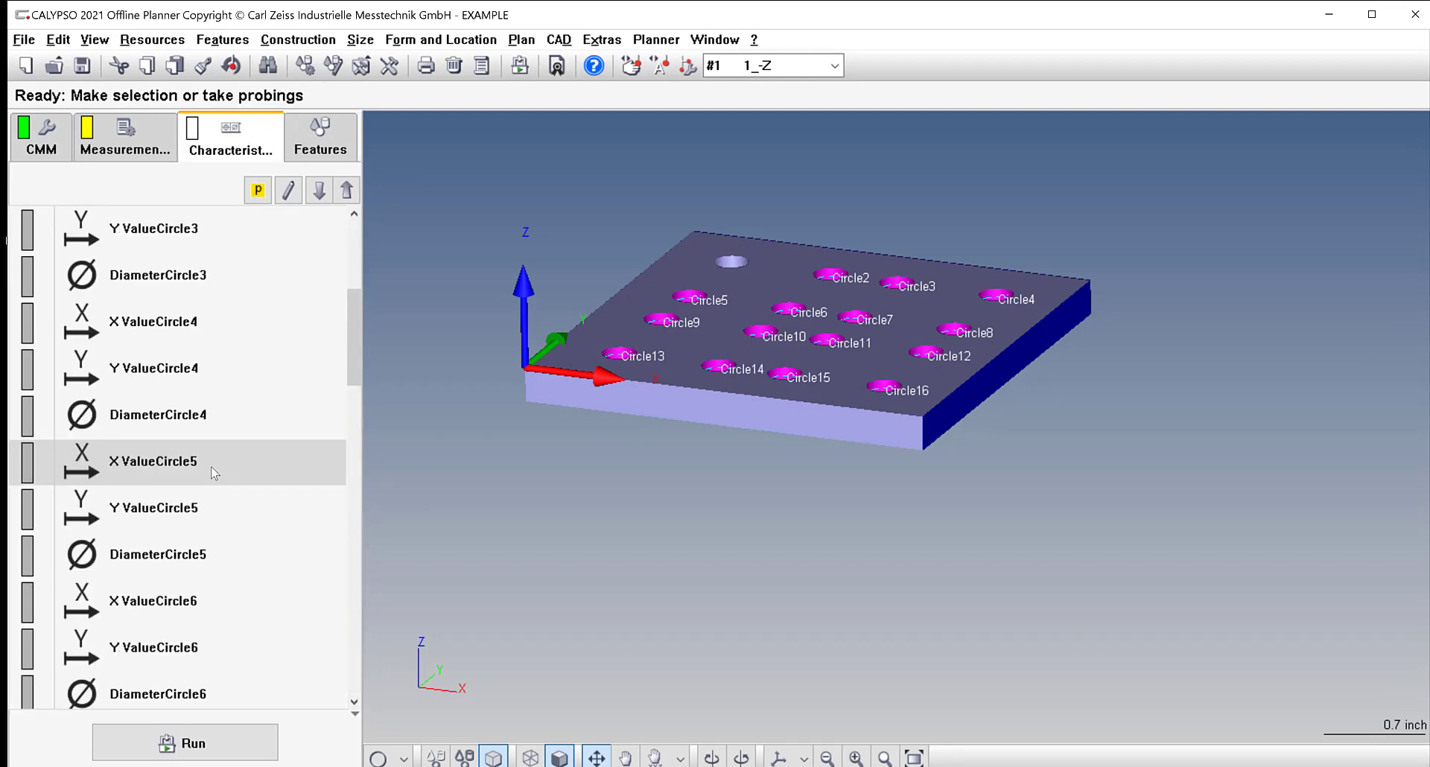
scroll(214, 472, "up", 3)
left_click(156, 321)
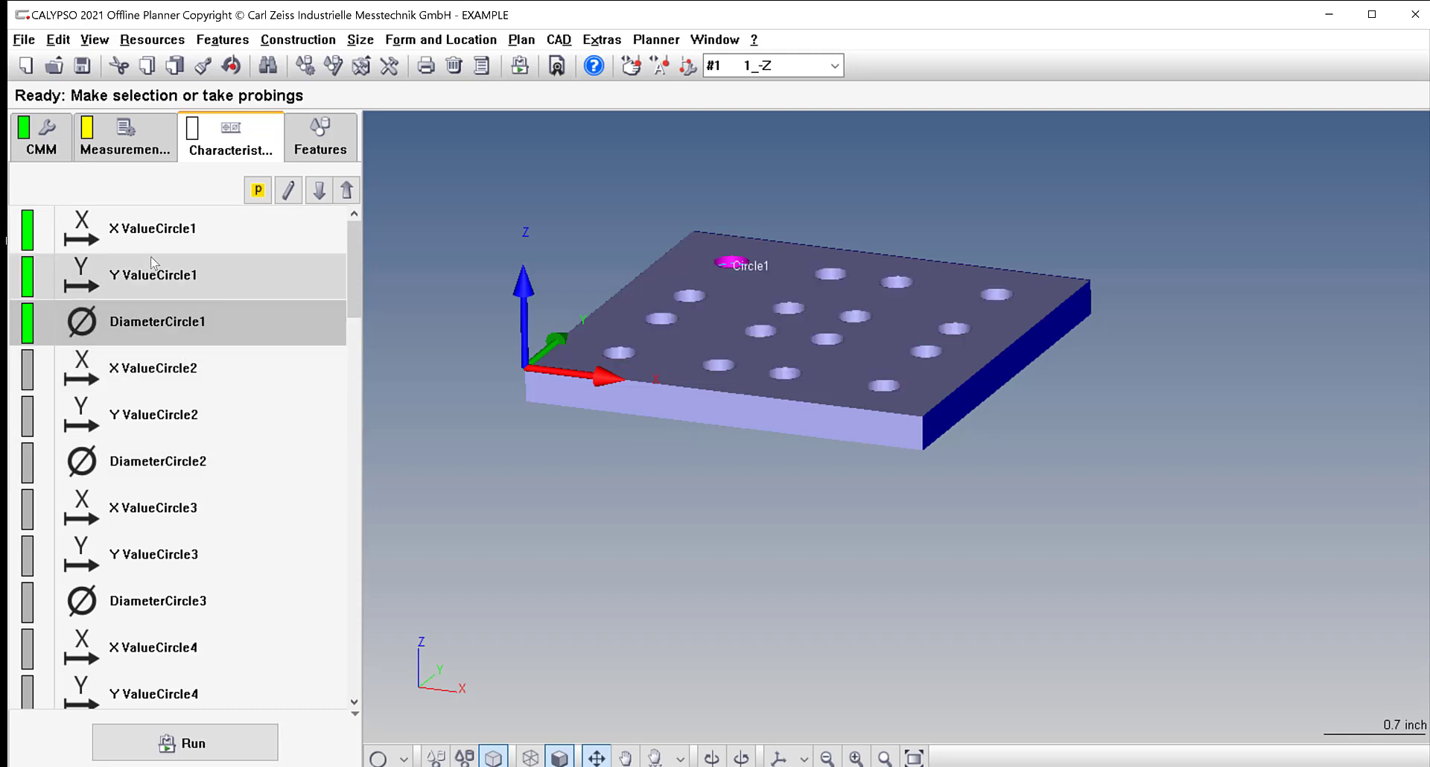
left_click(150, 250, "shift")
right_click(152, 244)
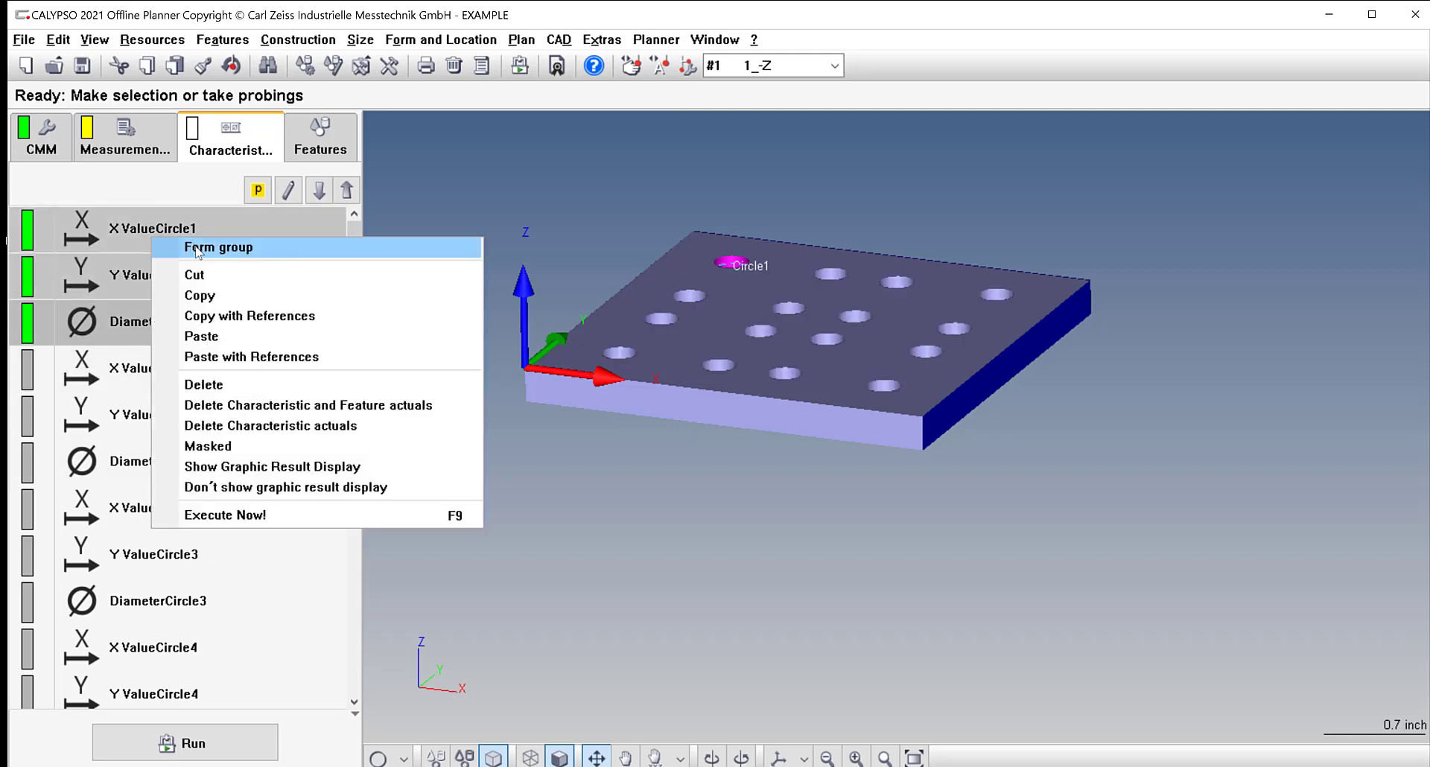
left_click(198, 248)
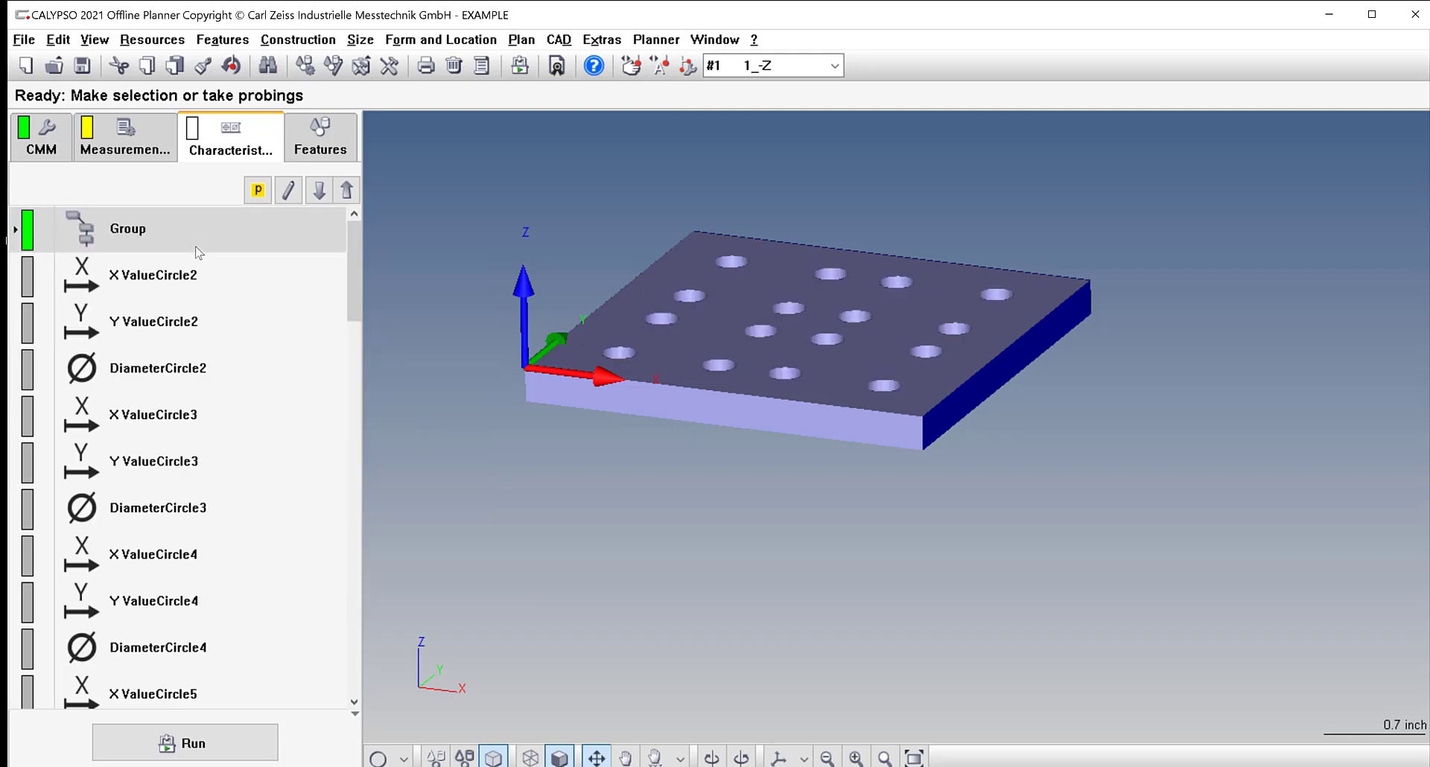
Rename the group holding Circle1's characteristics as HOLE 1.
right_click(160, 232)
left_click(100, 226)
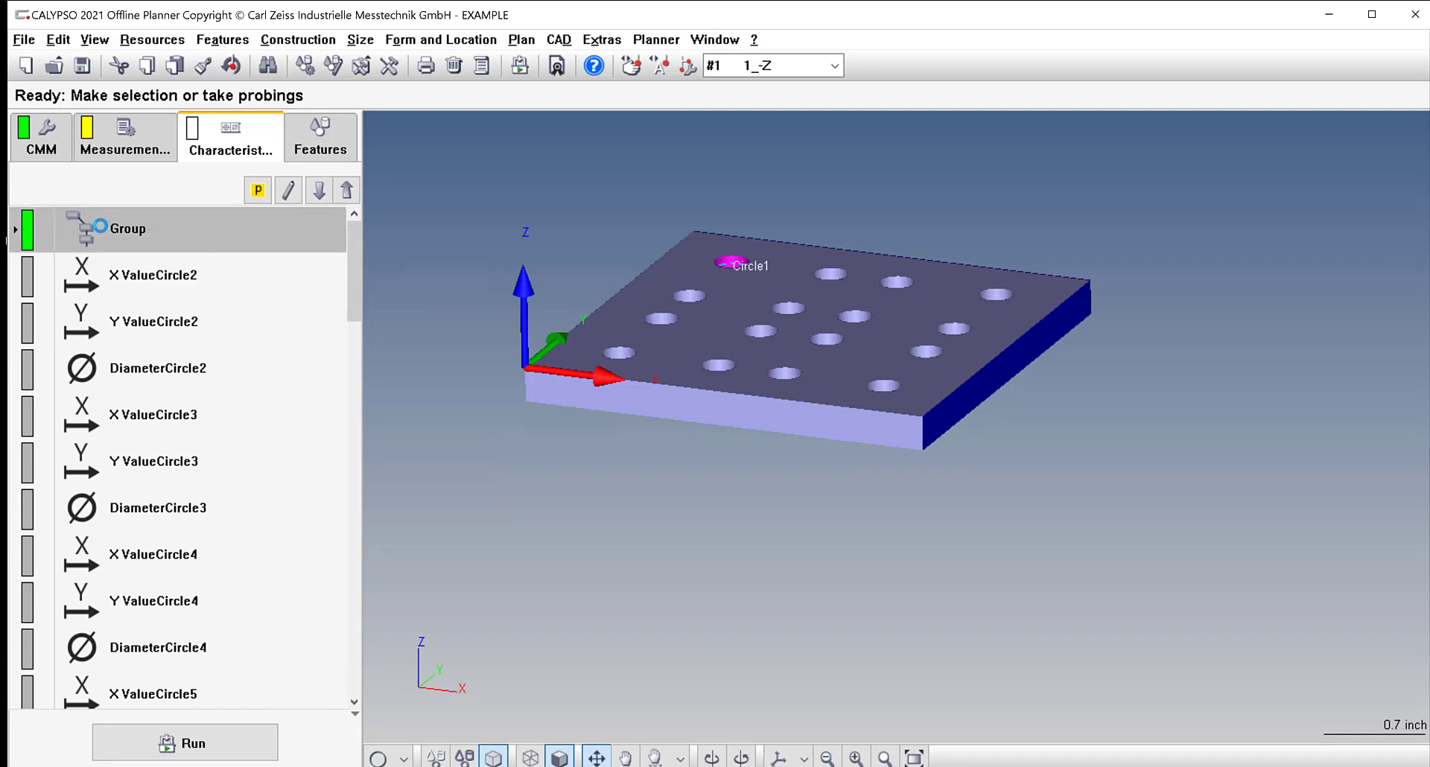
right_click(128, 231)
left_click(166, 233)
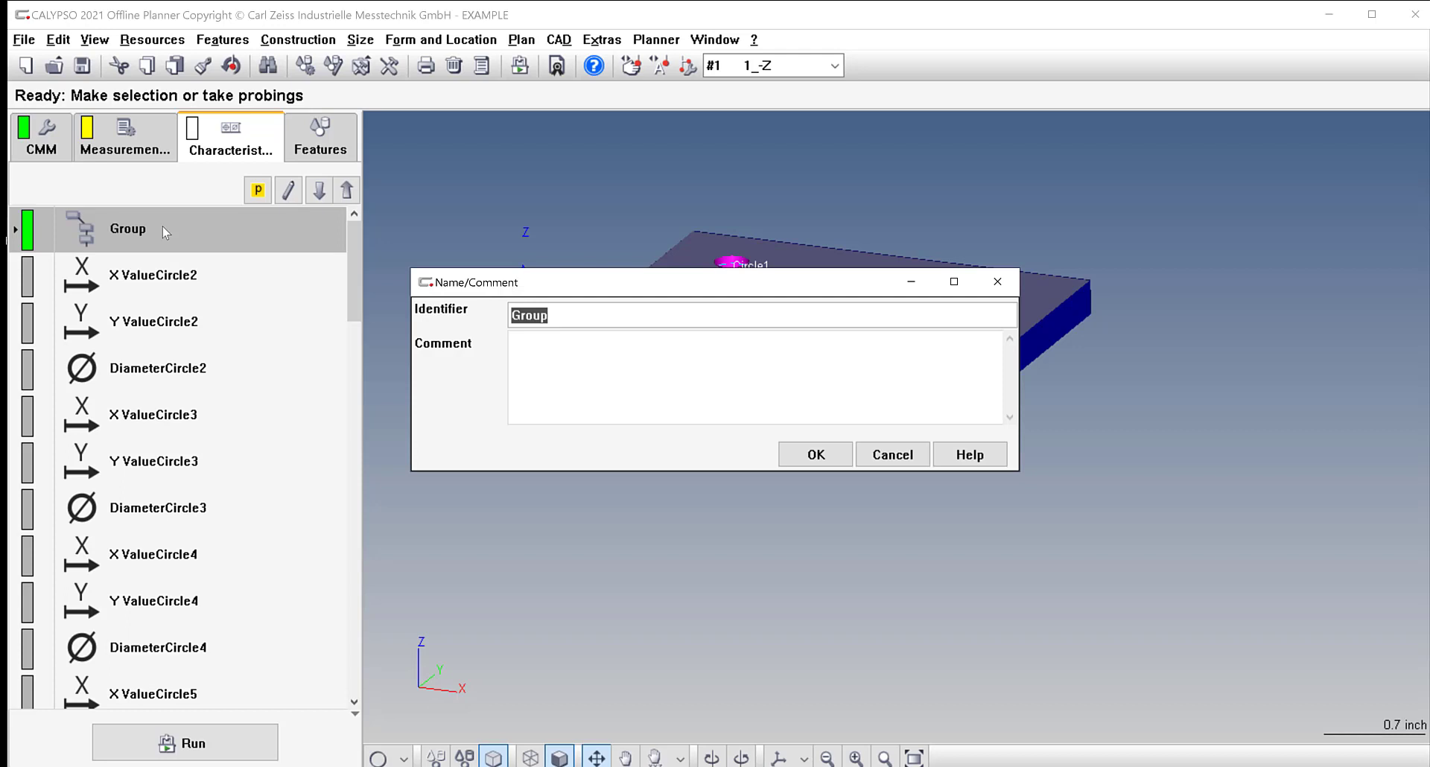
type("HOLE 1")
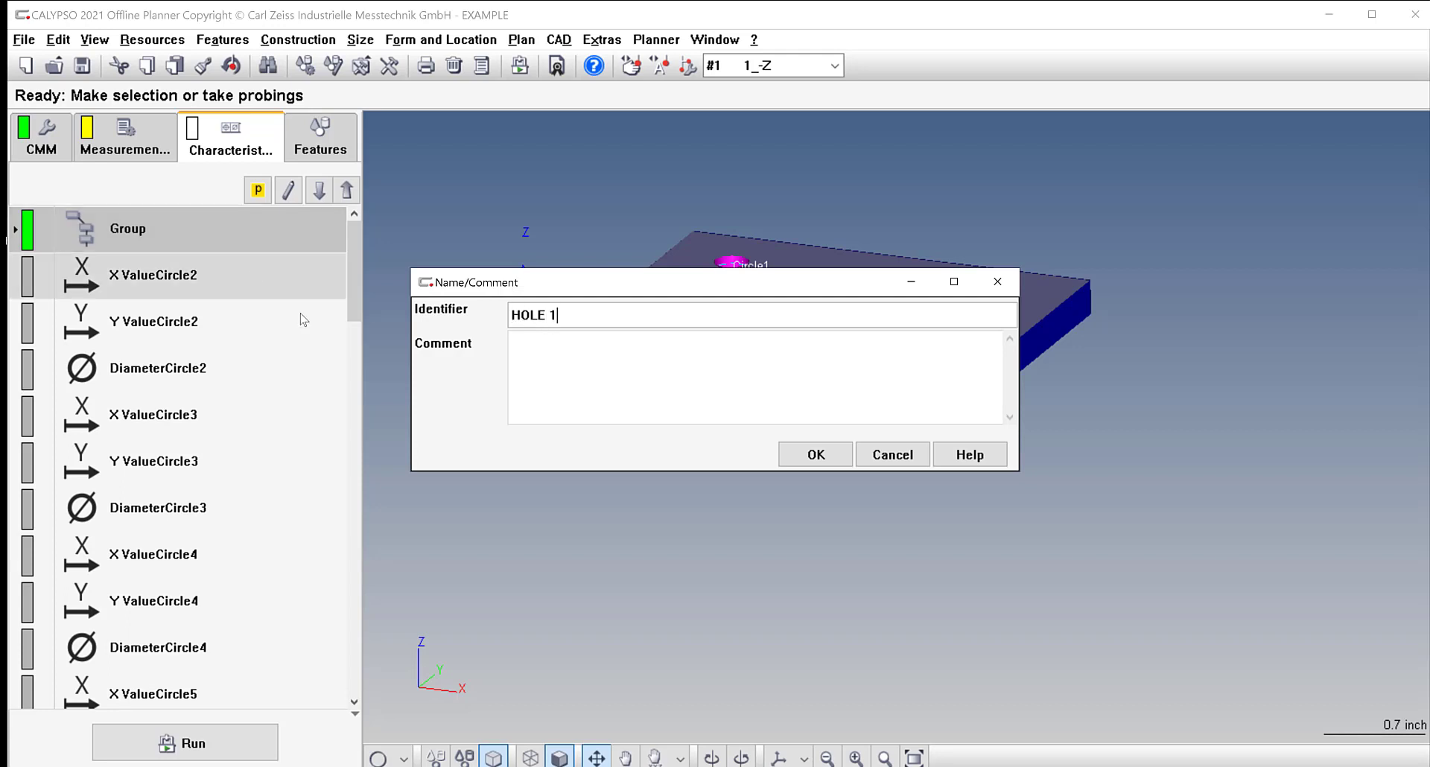
left_click(783, 456)
Form a group from Circle2's X value, Y value and diameter characteristics.
left_click(181, 280)
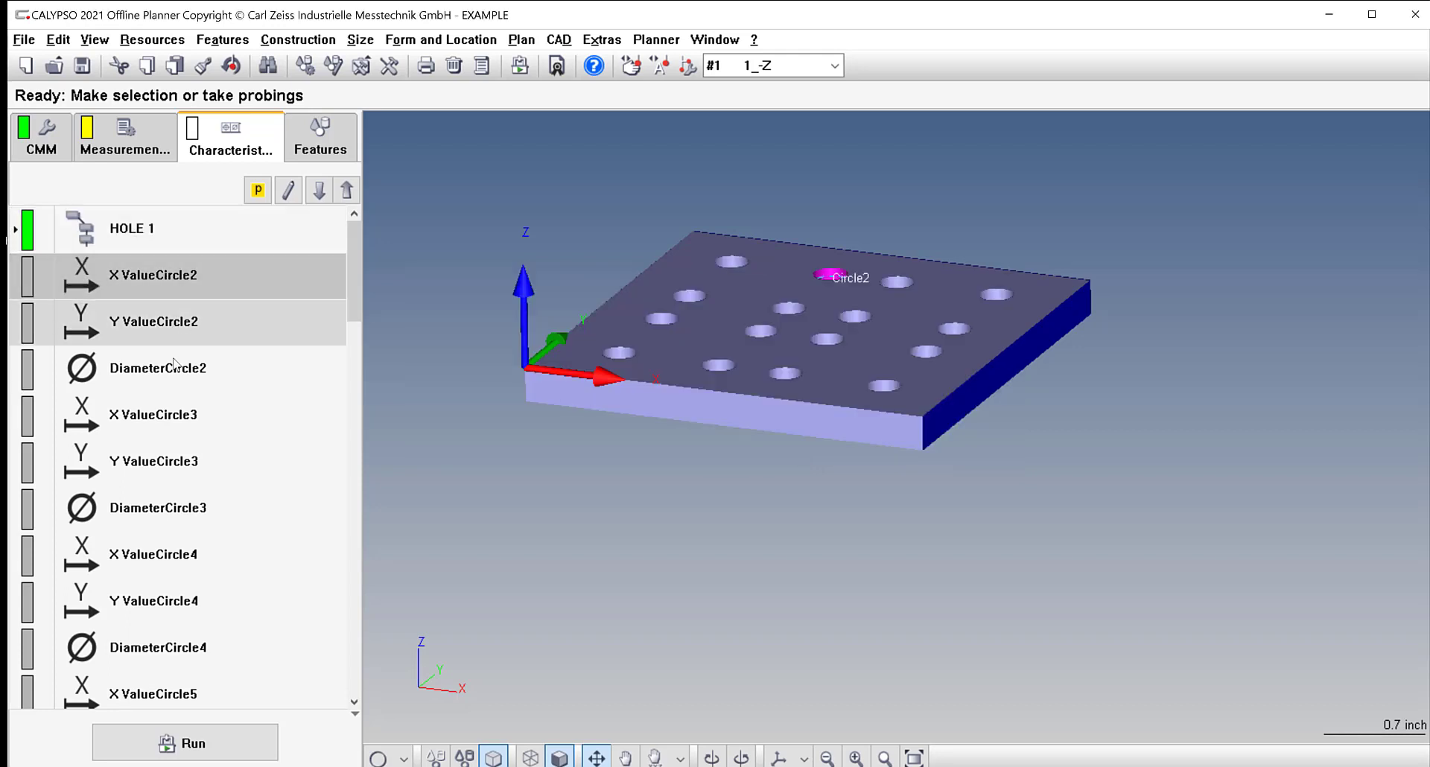
left_click(176, 369)
left_click(158, 284, "shift")
right_click(158, 285)
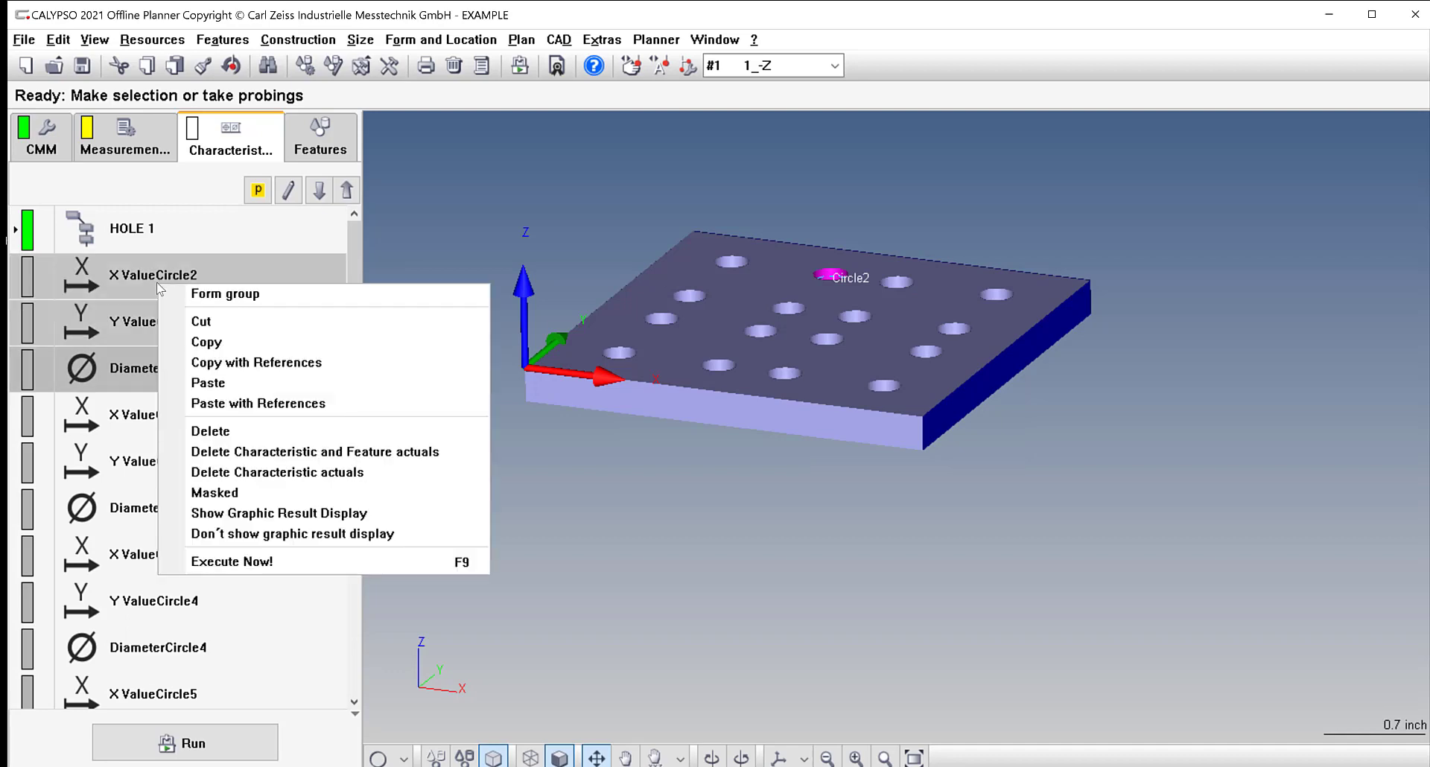
left_click(190, 297)
Rename the group of Circle2's characteristics as HOLE 2 and save the measurement plan.
right_click(147, 277)
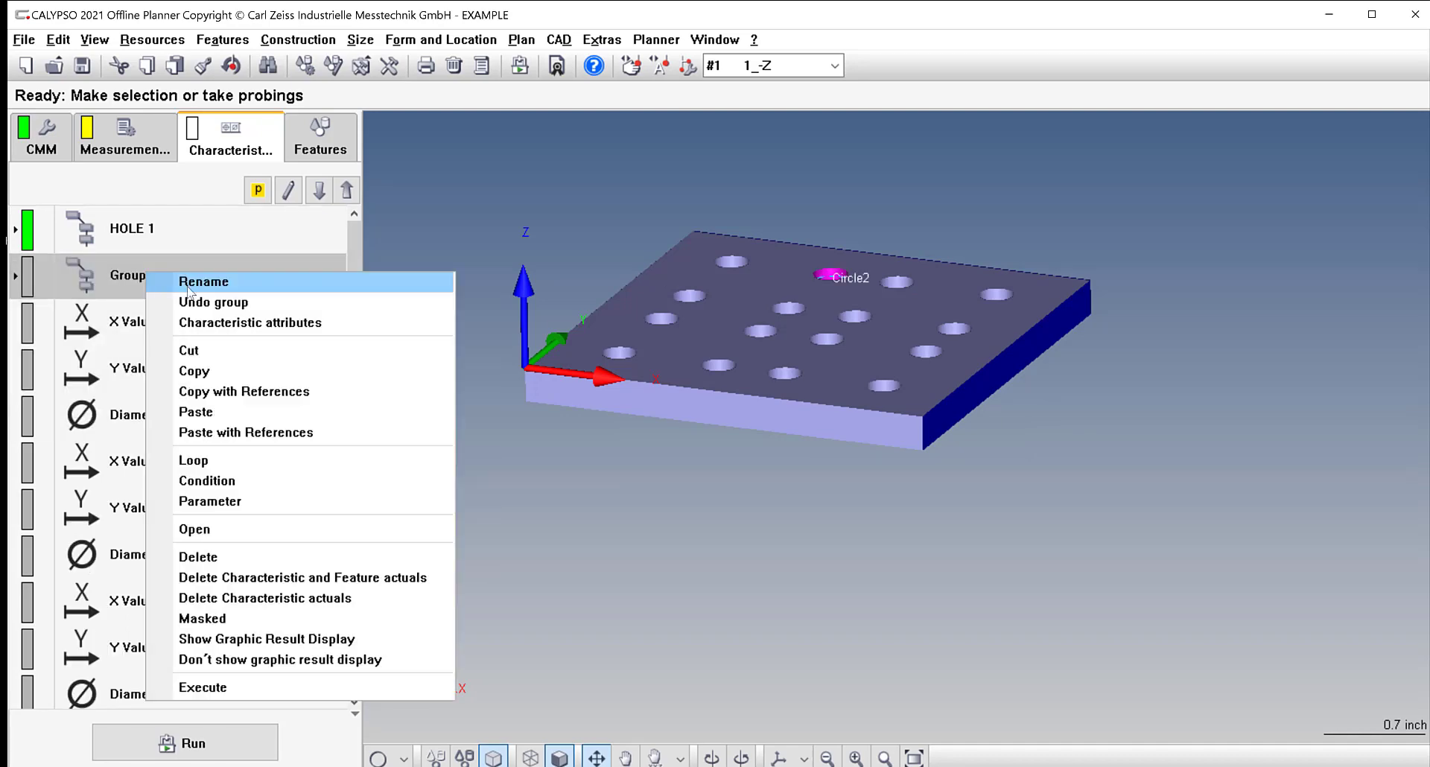
left_click(187, 287)
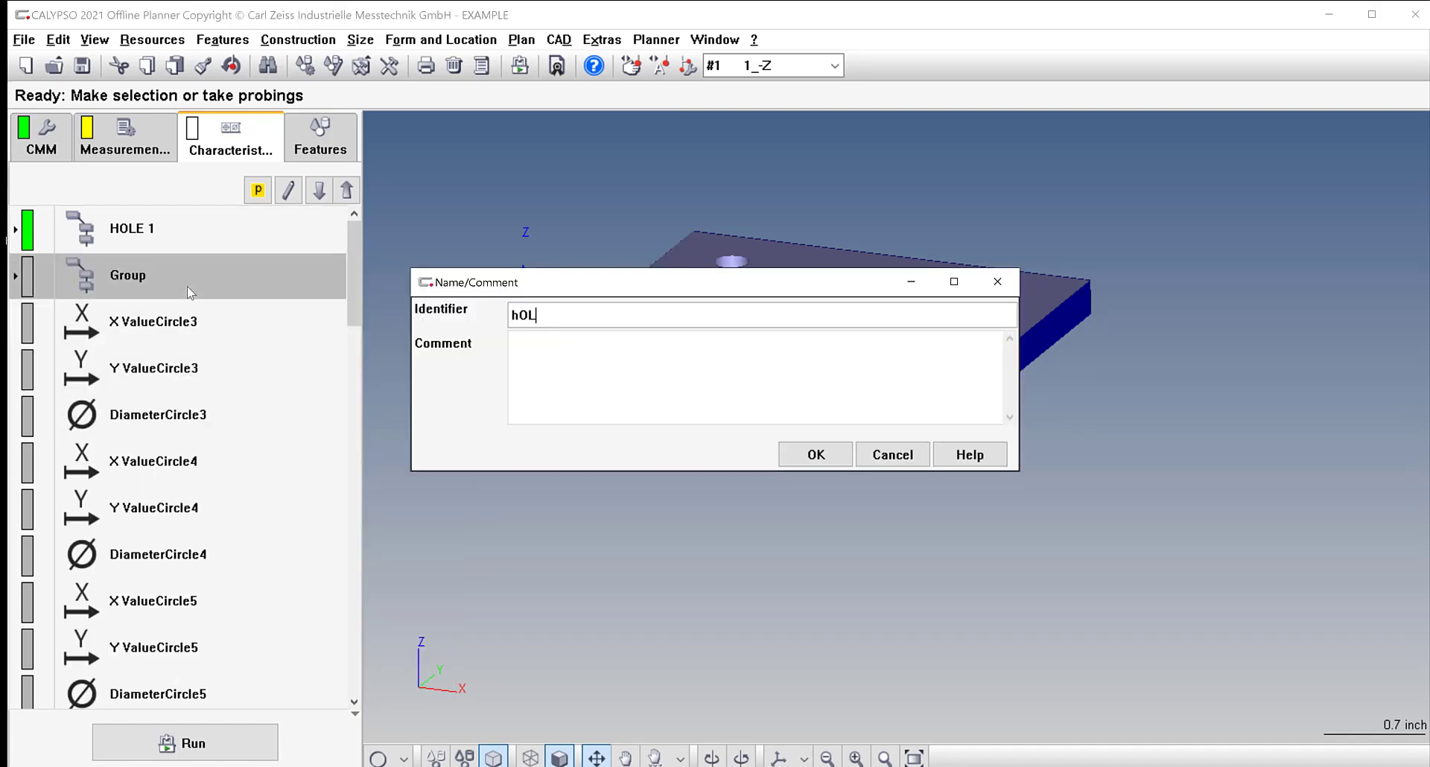
type("HOLE 2")
left_click(813, 456)
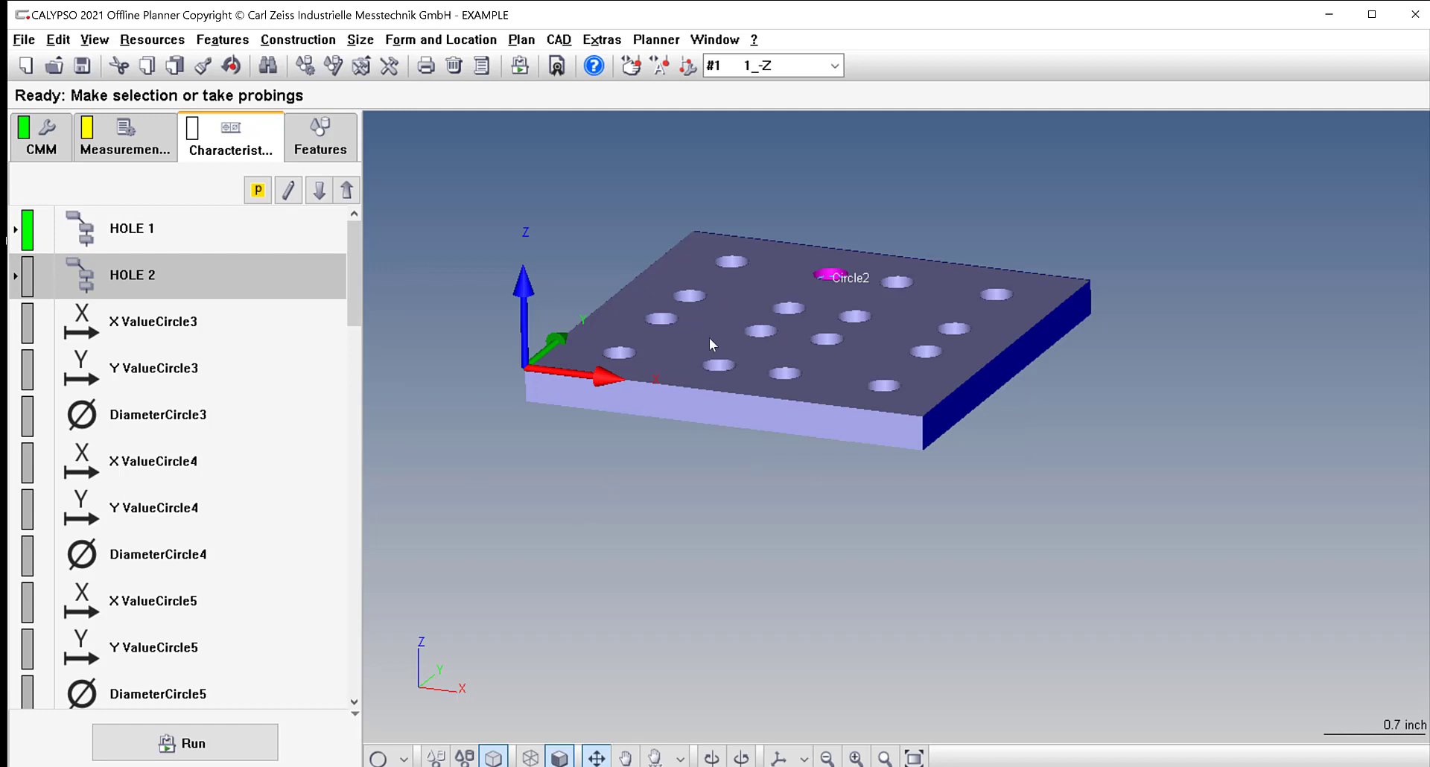
key("ctrl+s")
Open the measurement plan simulation, then move and shrink its window so that it does not cover the plate.
scroll(861, 244, "down", 3)
scroll(872, 240, "up", 4)
scroll(875, 230, "down", 4)
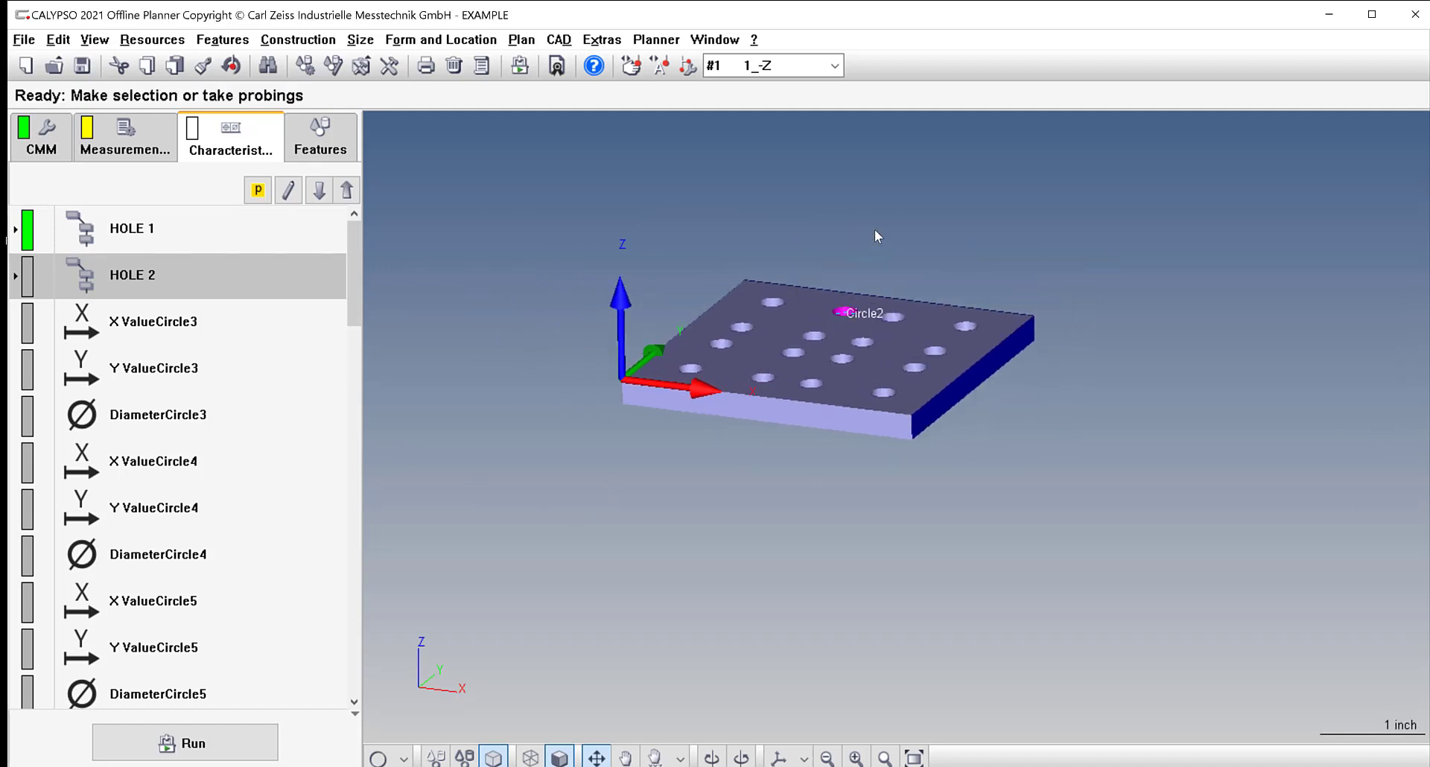
left_click(660, 42)
left_click(685, 87)
left_click_drag(680, 299, 1425, 133)
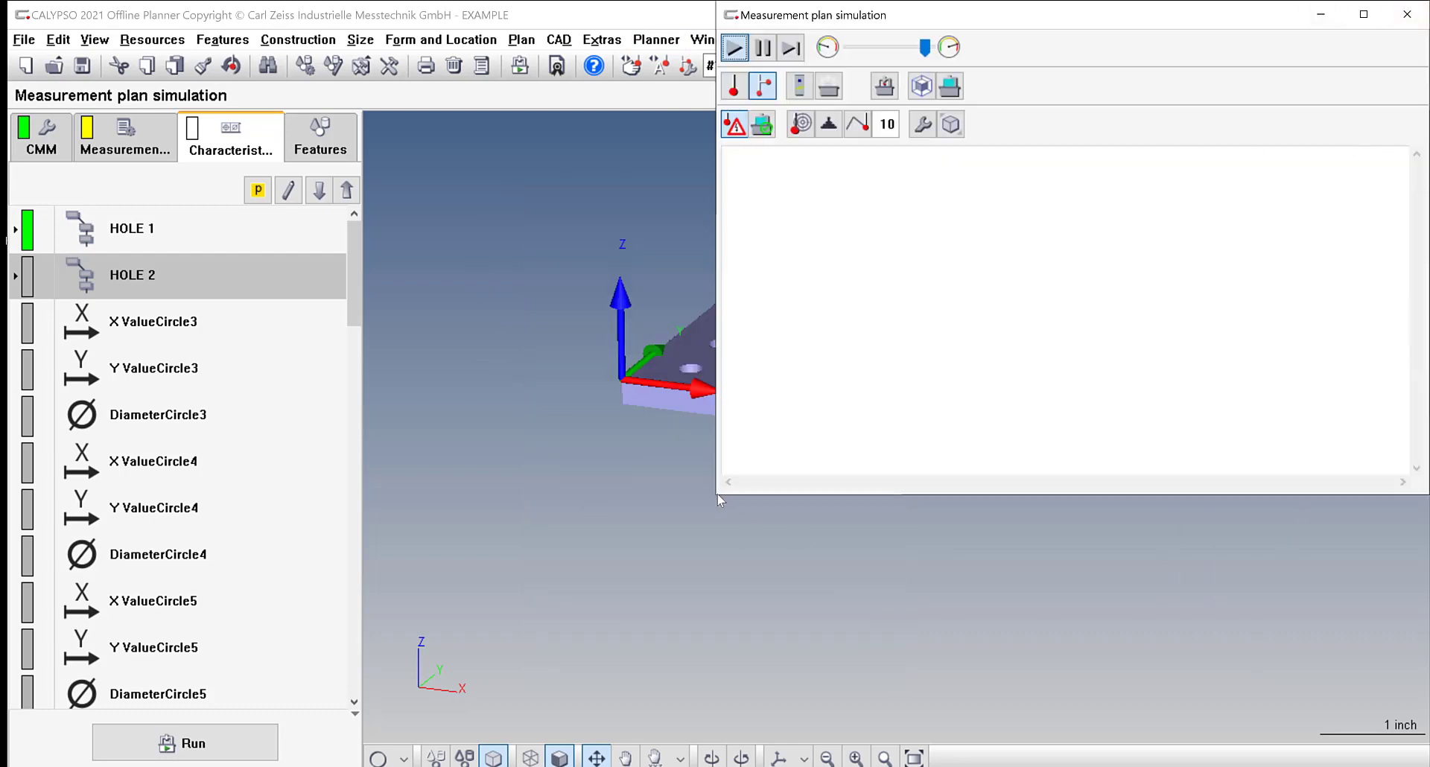
left_click_drag(713, 497, 1057, 320)
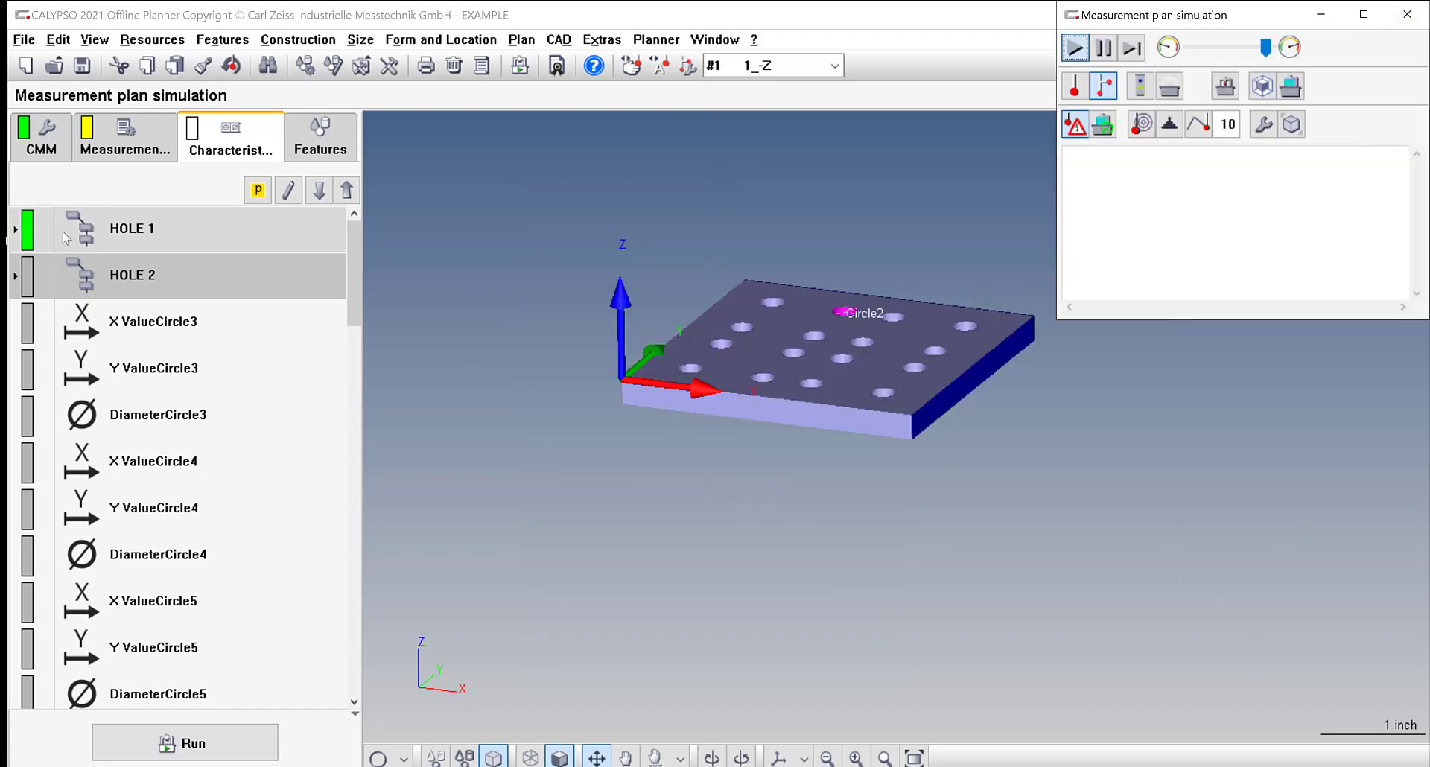
Run the simulated measurement of all characteristics with EXAMPLE_1 as the base alignment.
left_click(175, 755)
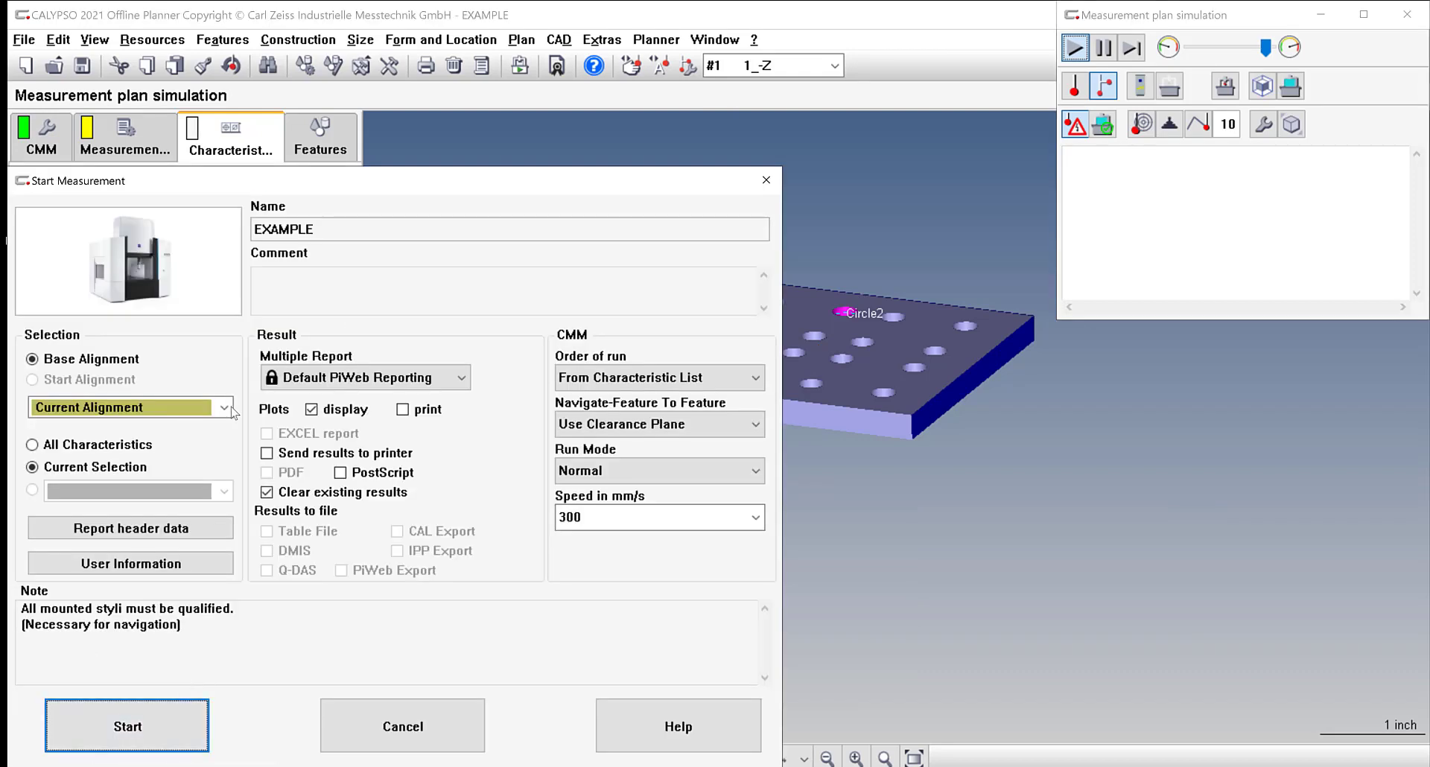
left_click(226, 409)
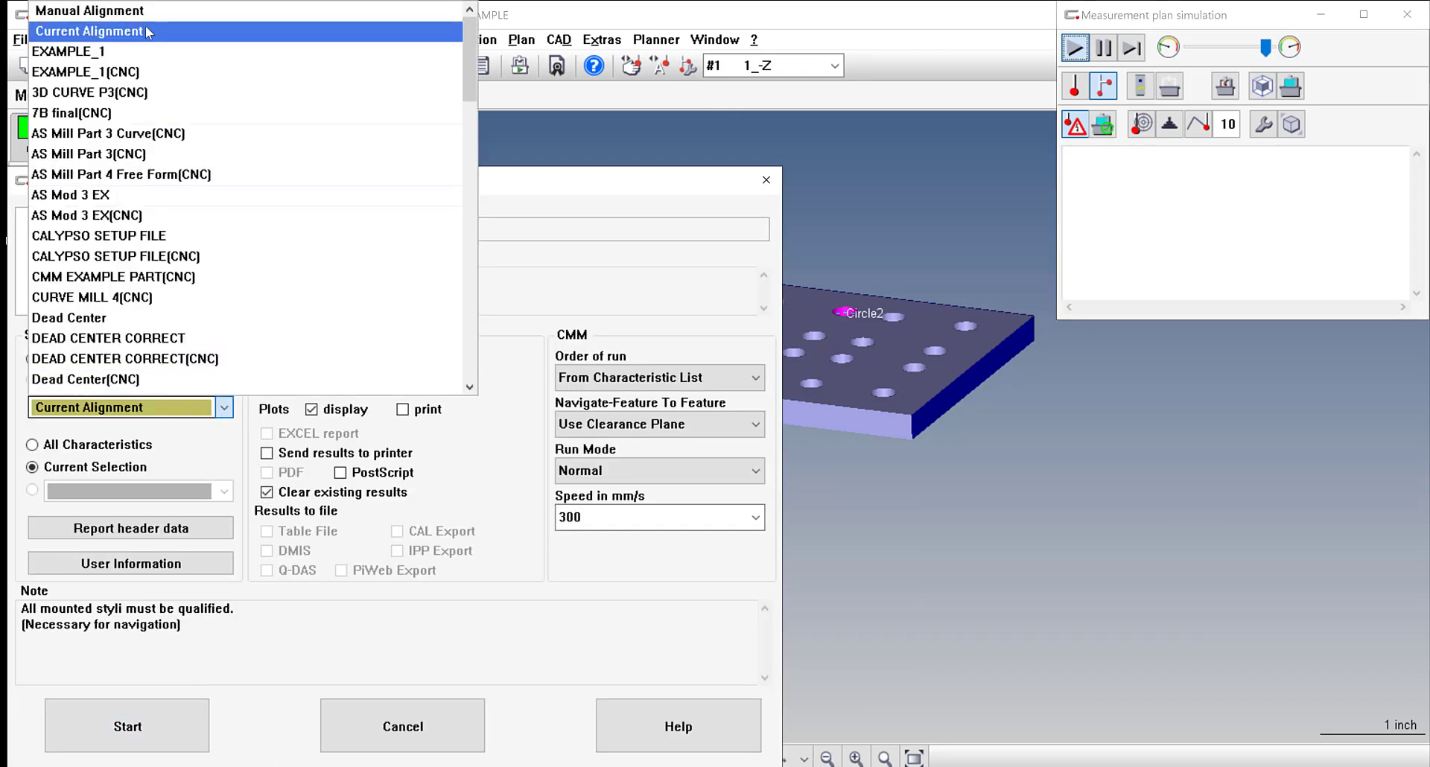
left_click(81, 50)
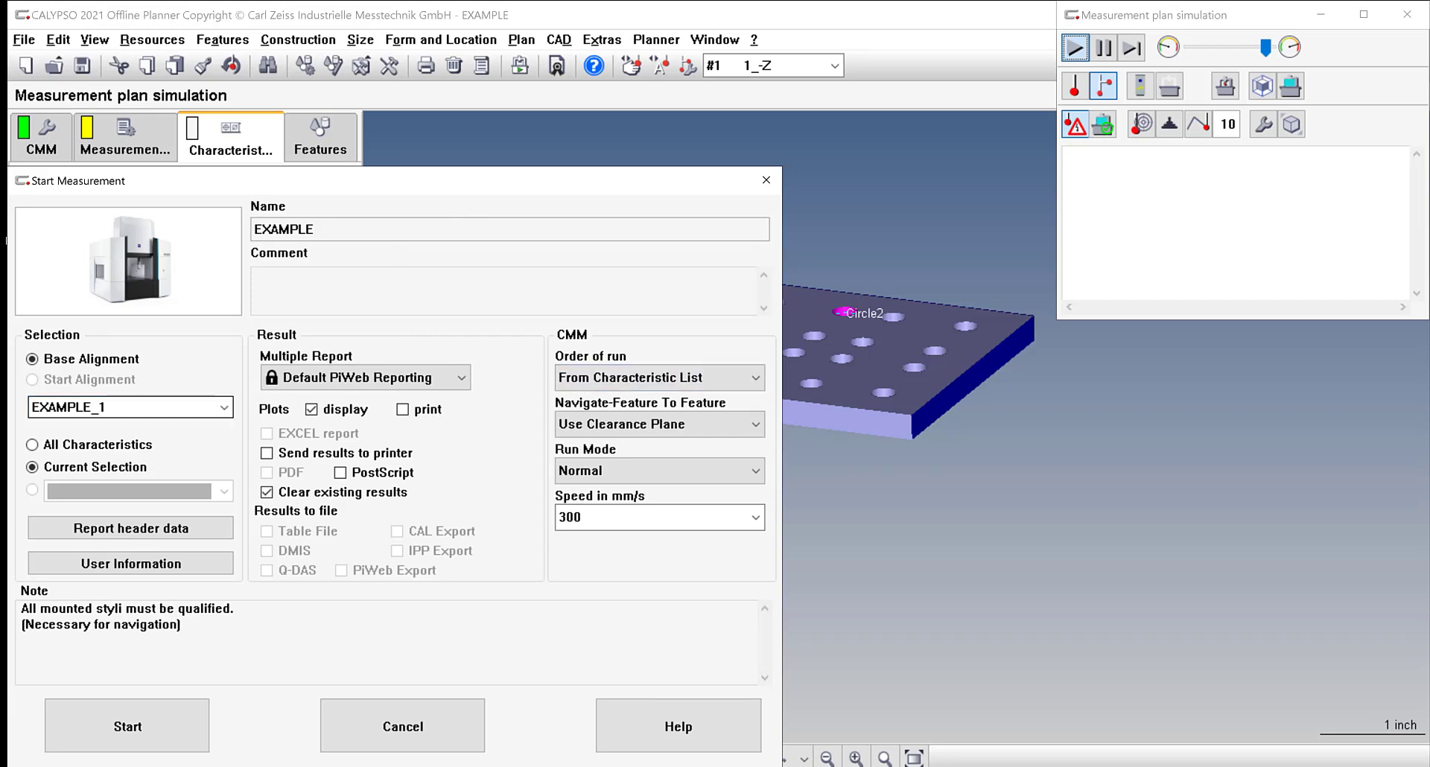
left_click(37, 446)
left_click(131, 743)
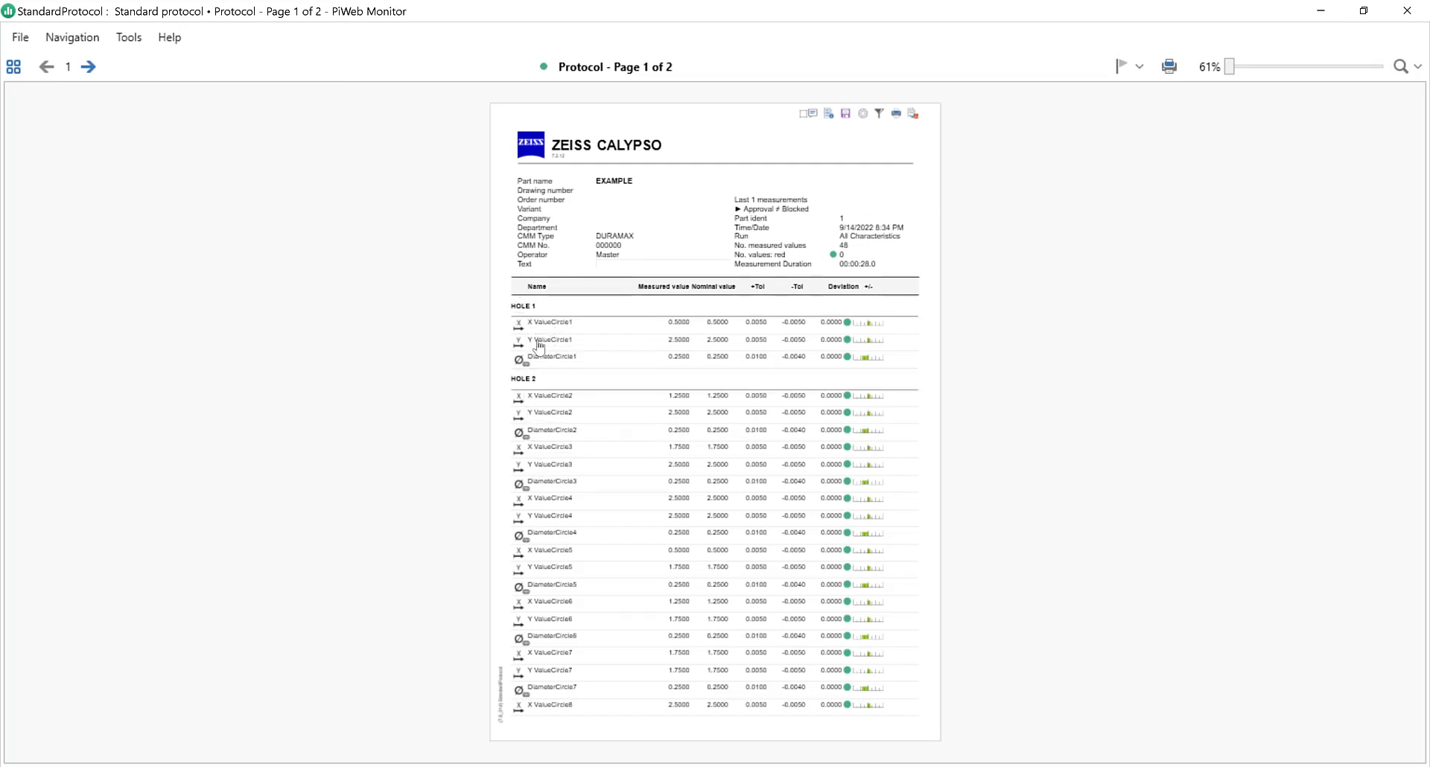
Close the PiWeb measurement report, check the measured characteristics in CALYPSO, and close the measurement plan simulation.
left_click(1402, 8)
left_click(1407, 10)
scroll(221, 326, "up", 7)
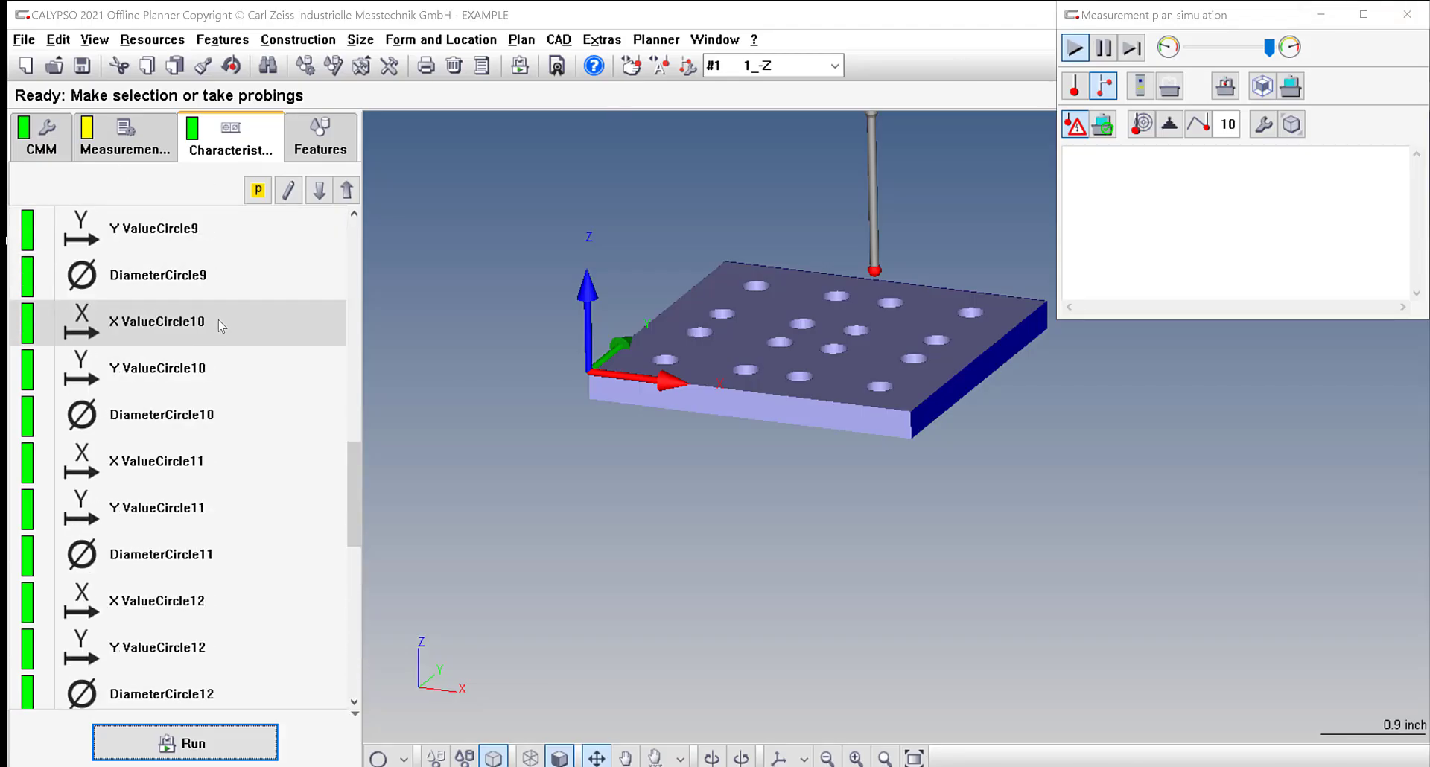
scroll(222, 326, "up", 4)
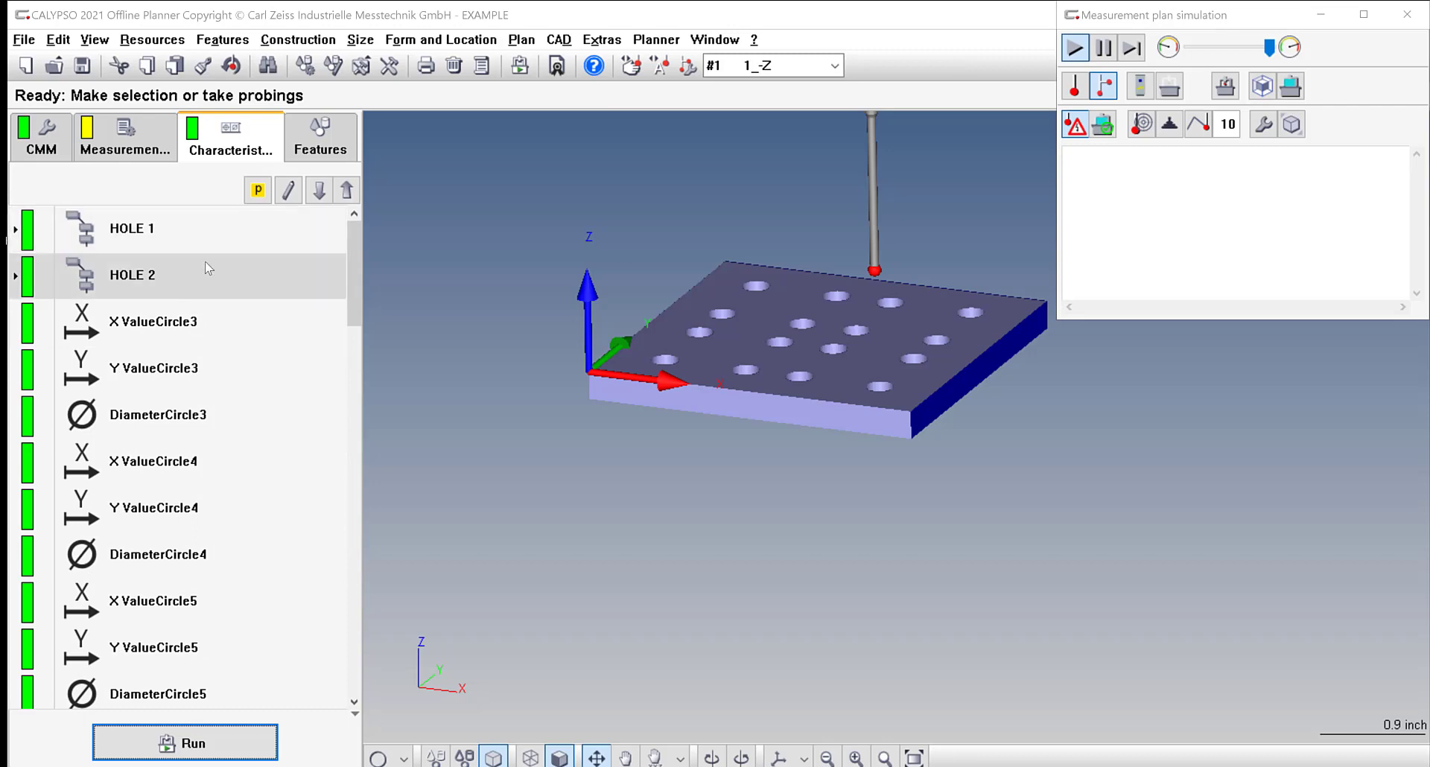
scroll(804, 344, "down", 2)
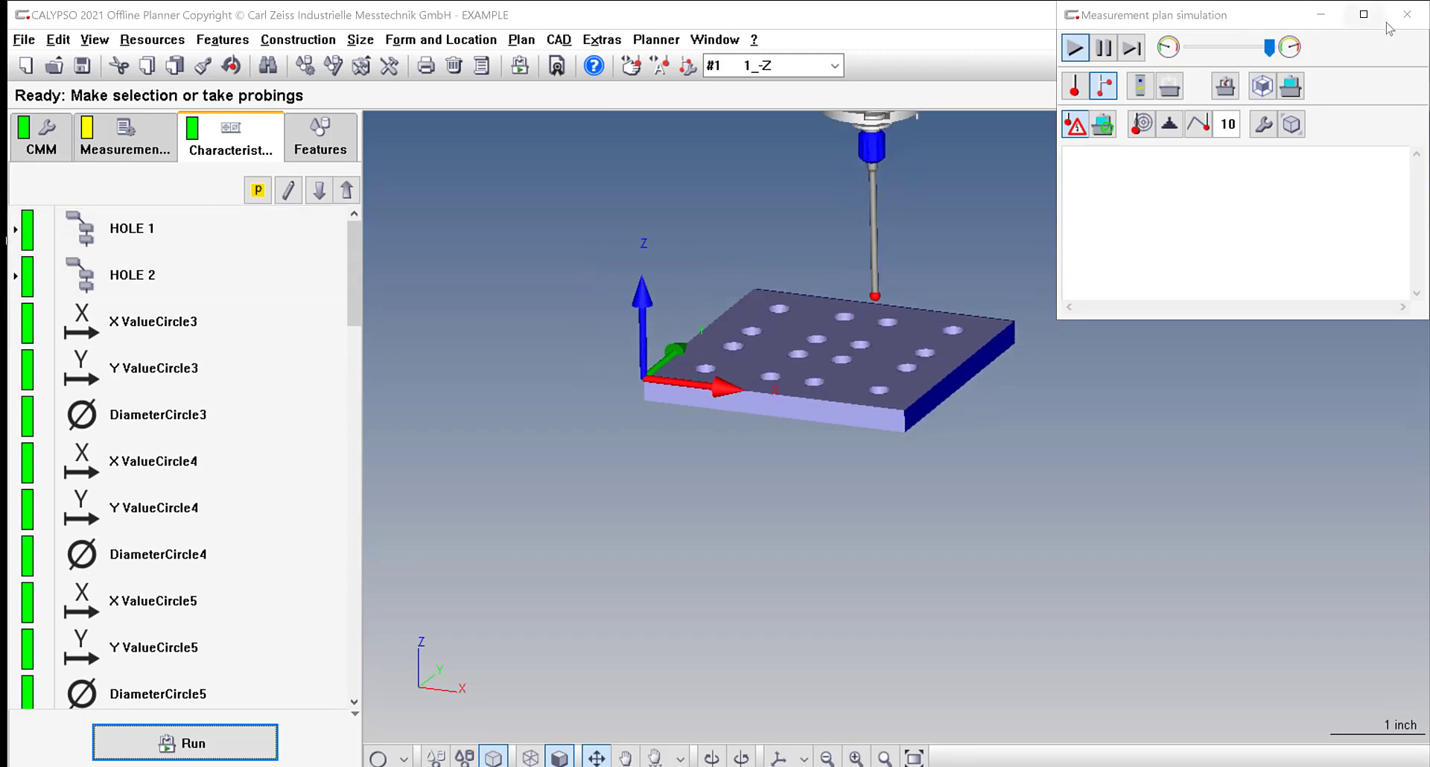
left_click(1407, 14)
Look through the characteristics list, including the groups CIRCLE 1 to CIRCLE 16.
scroll(165, 596, "down", 4)
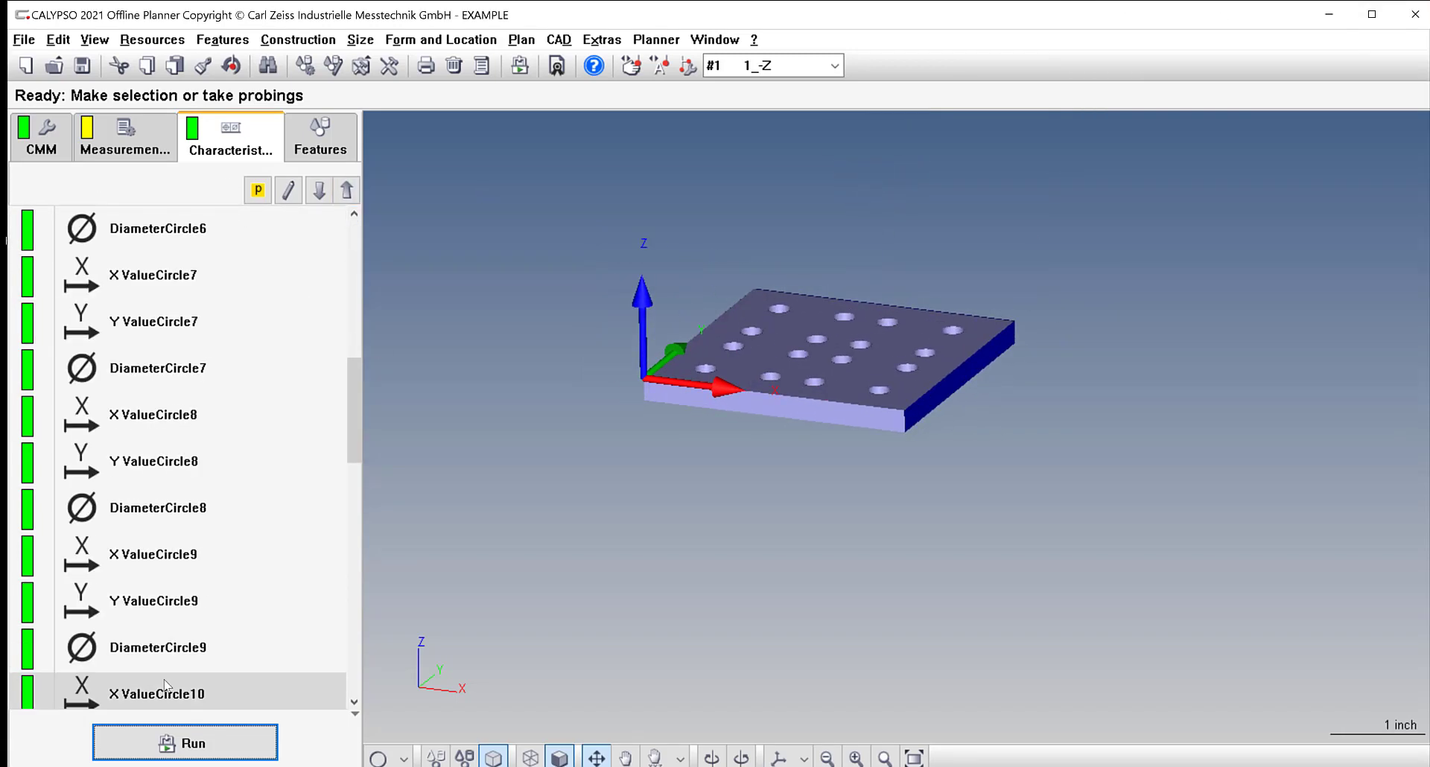
scroll(165, 671, "down", 2)
scroll(794, 284, "up", 1)
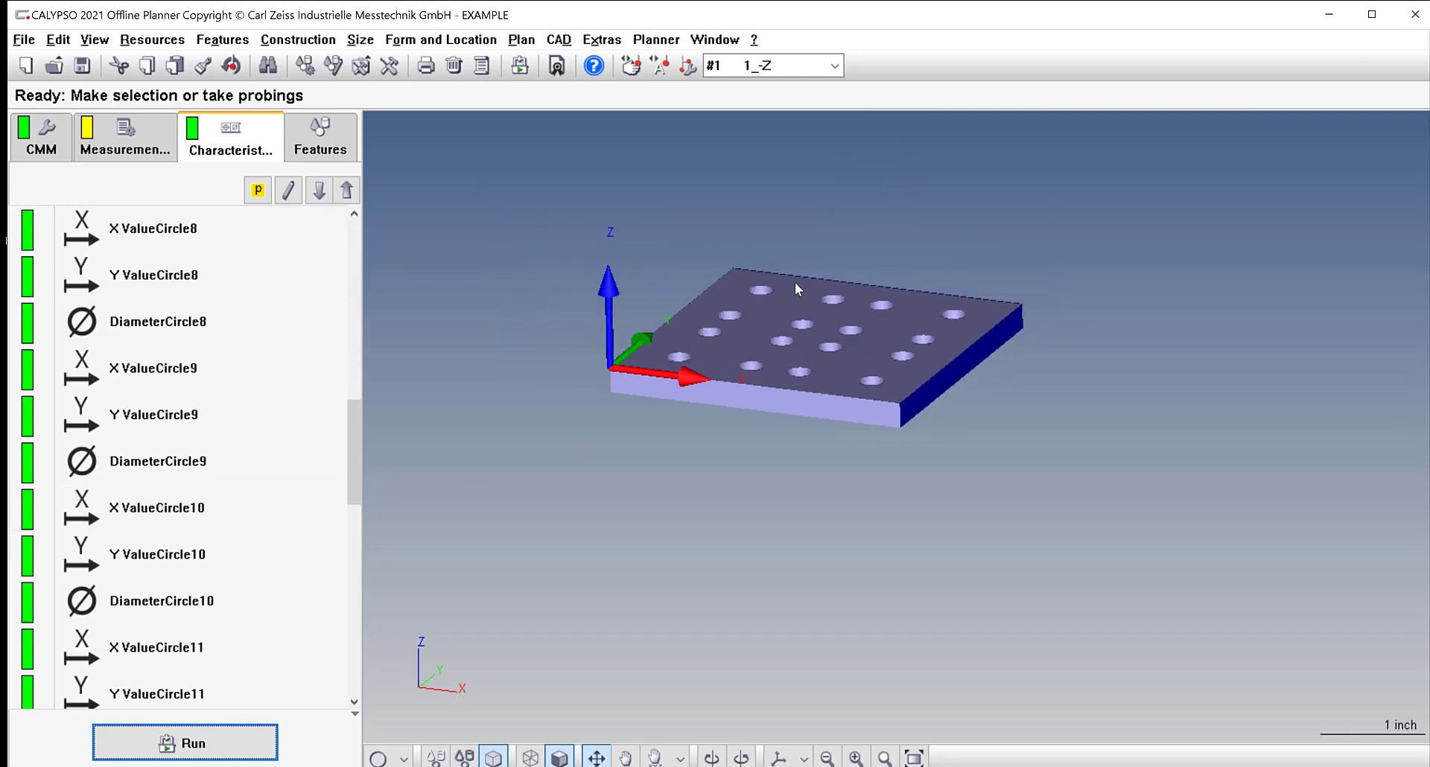
scroll(794, 283, "down", 1)
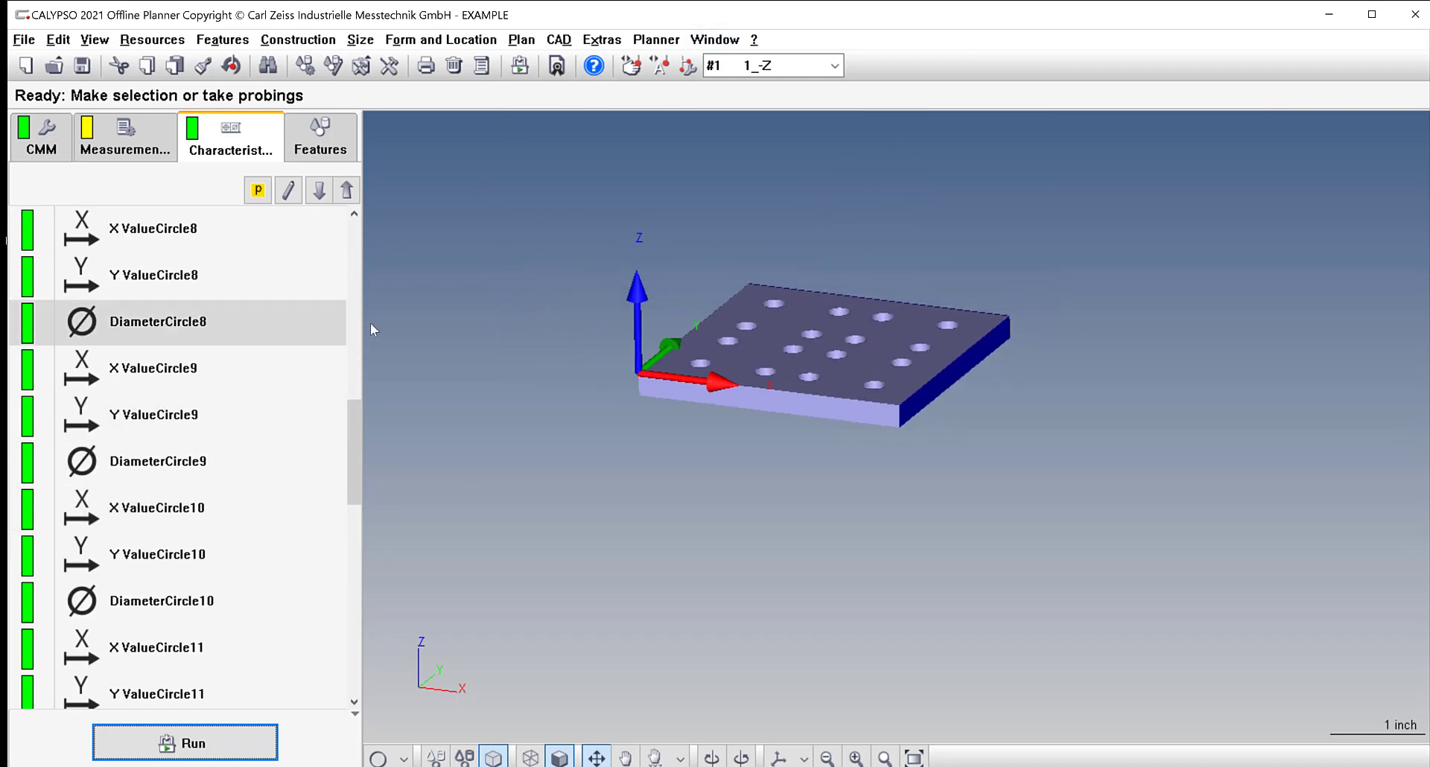
scroll(649, 217, "up", 1)
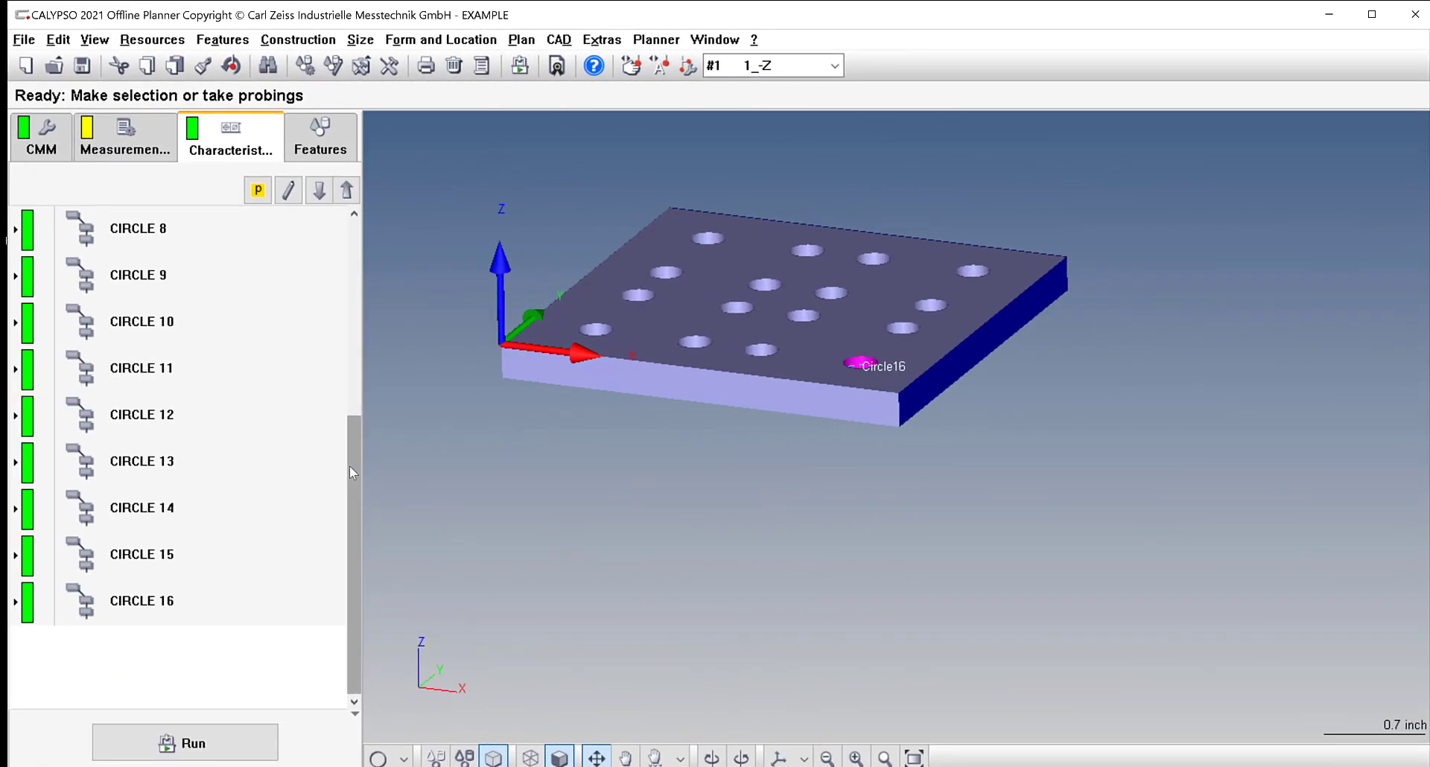
left_click_drag(350, 466, 350, 272)
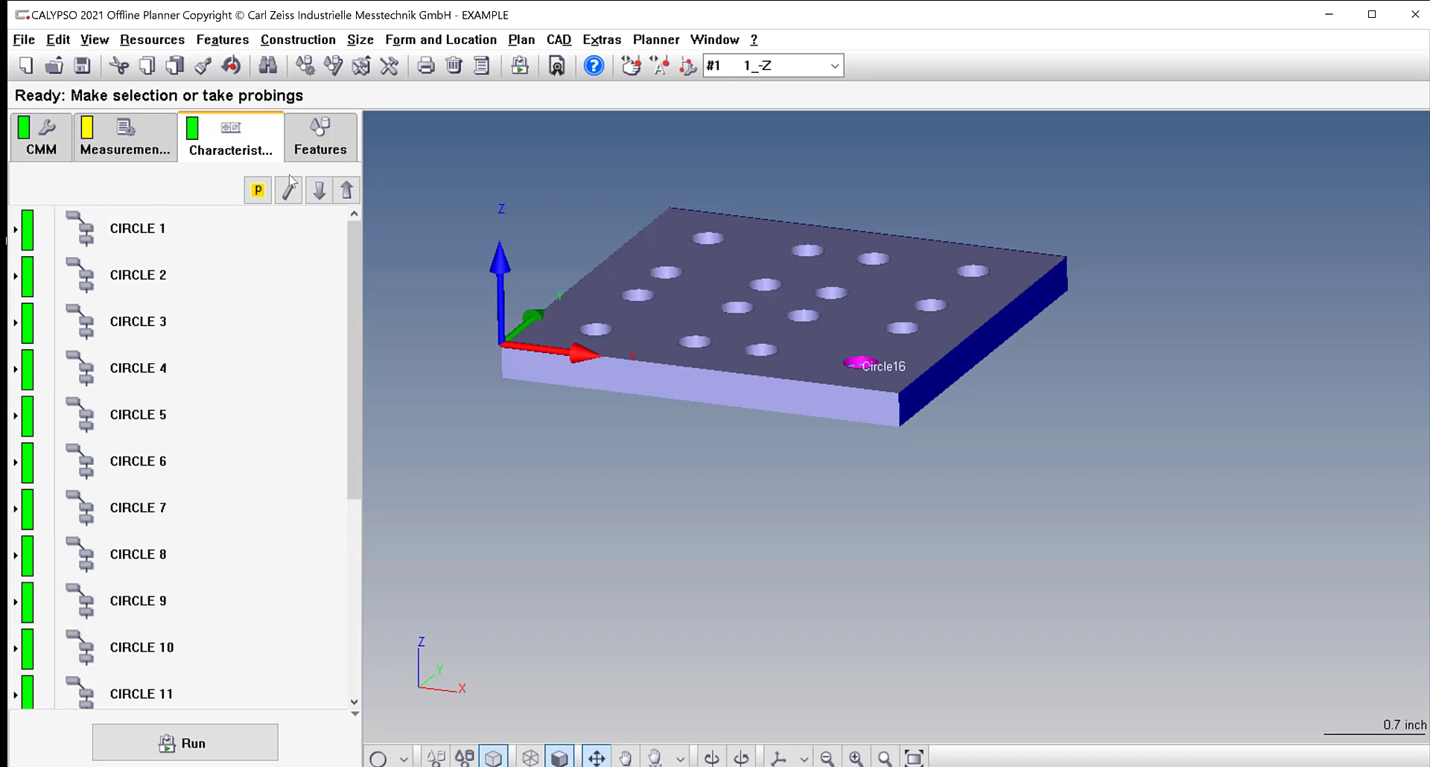
scroll(1096, 356, "down", 2)
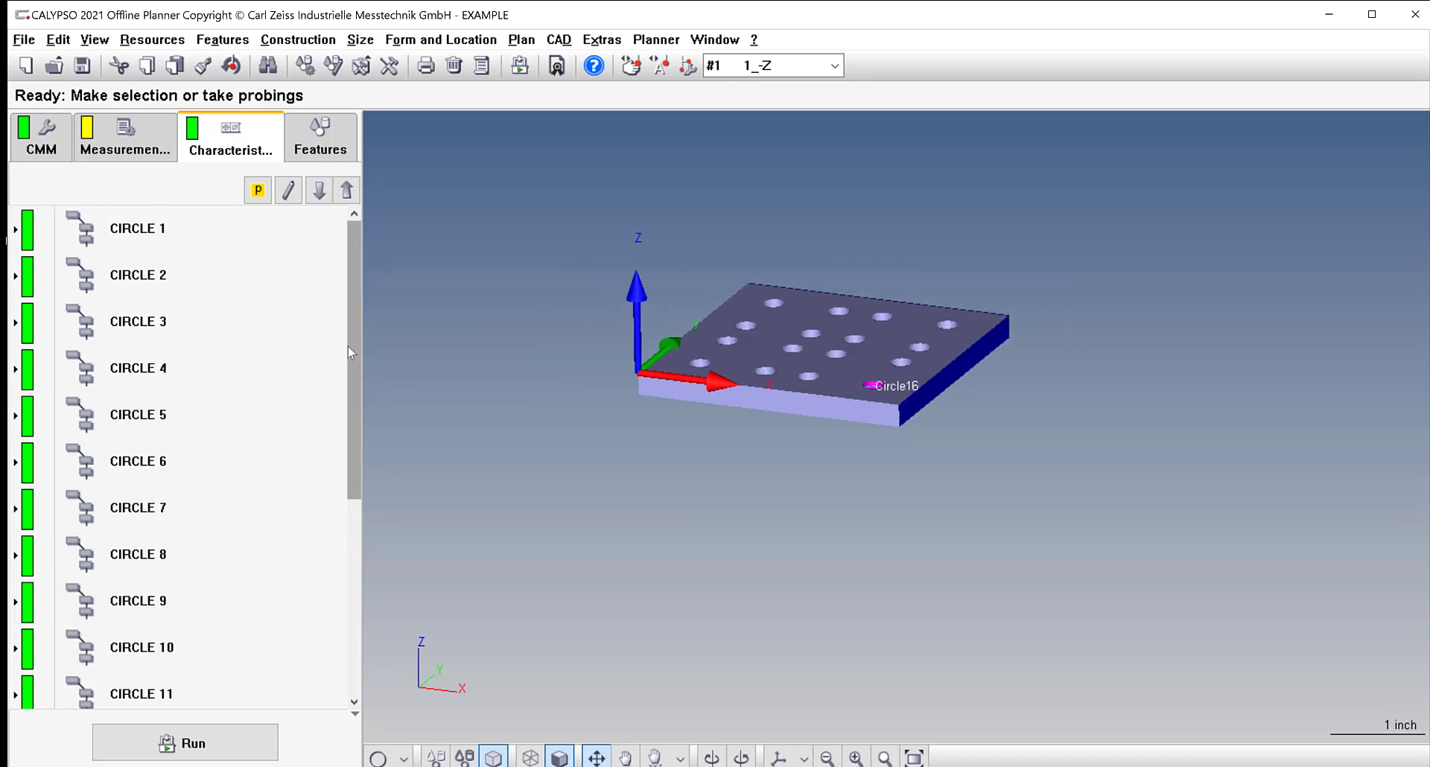
left_click_drag(350, 348, 333, 637)
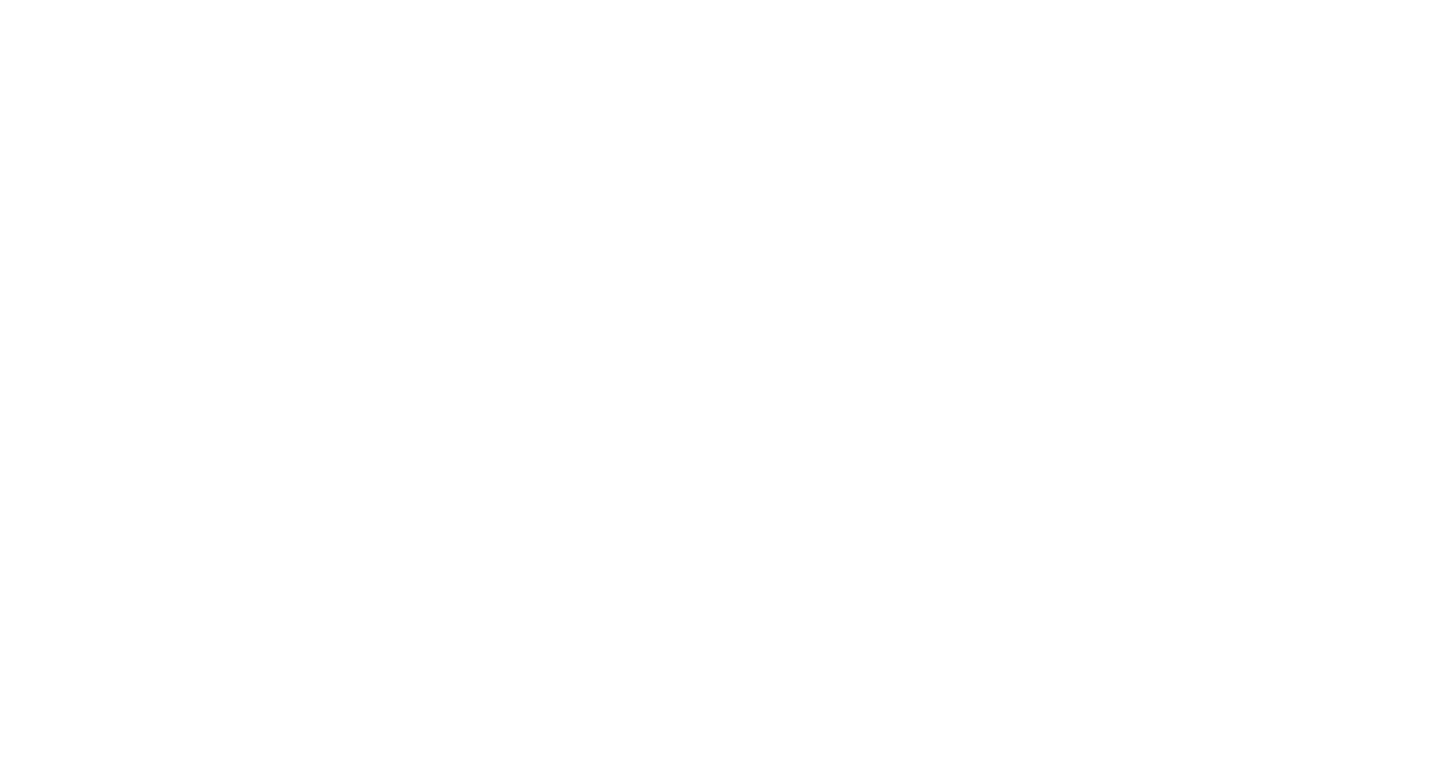
Examine the plate's overall width and height dimensions in the MILL PART 1 drawing PDF, and return to CALYPSO.
scroll(736, 440, "down", 2)
scroll(134, 214, "up", 3)
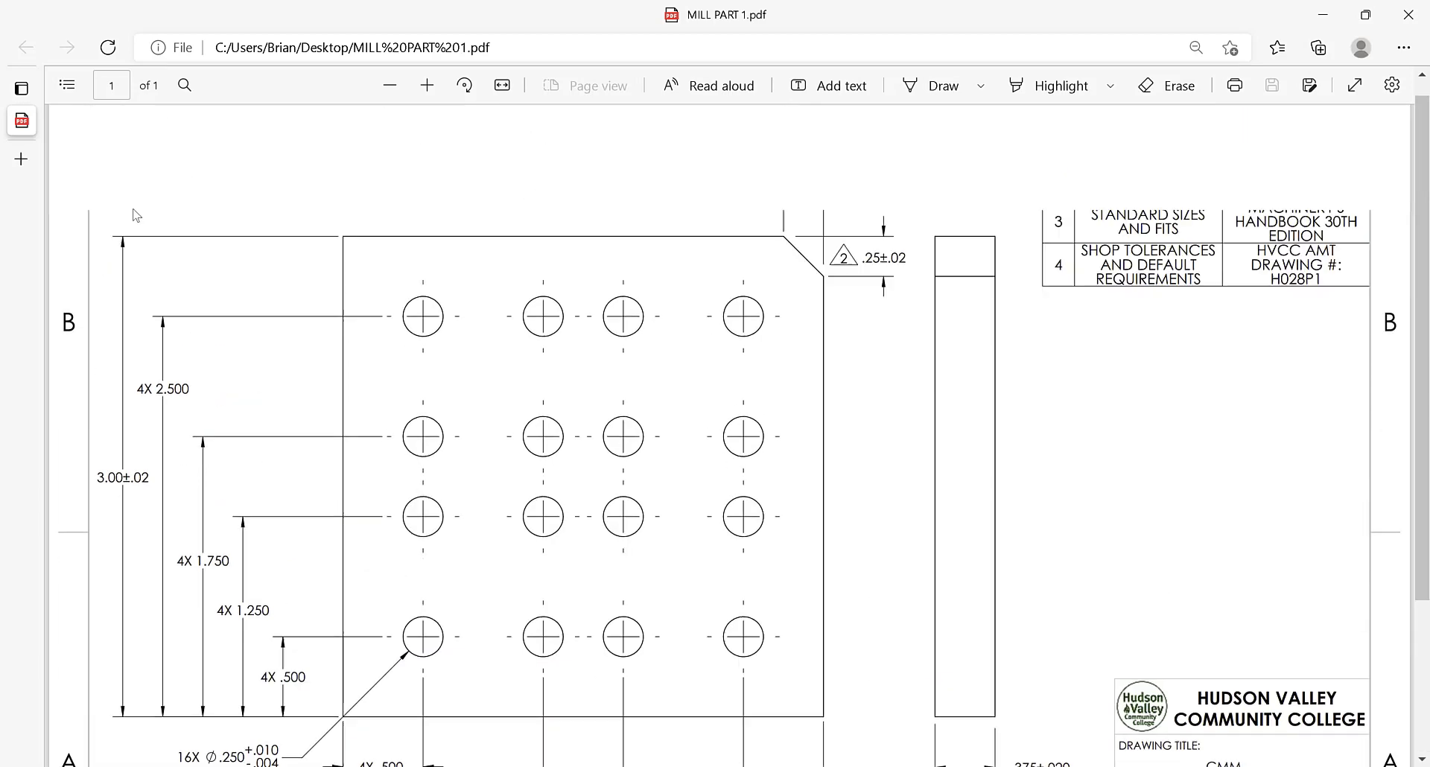
scroll(134, 213, "down", 3)
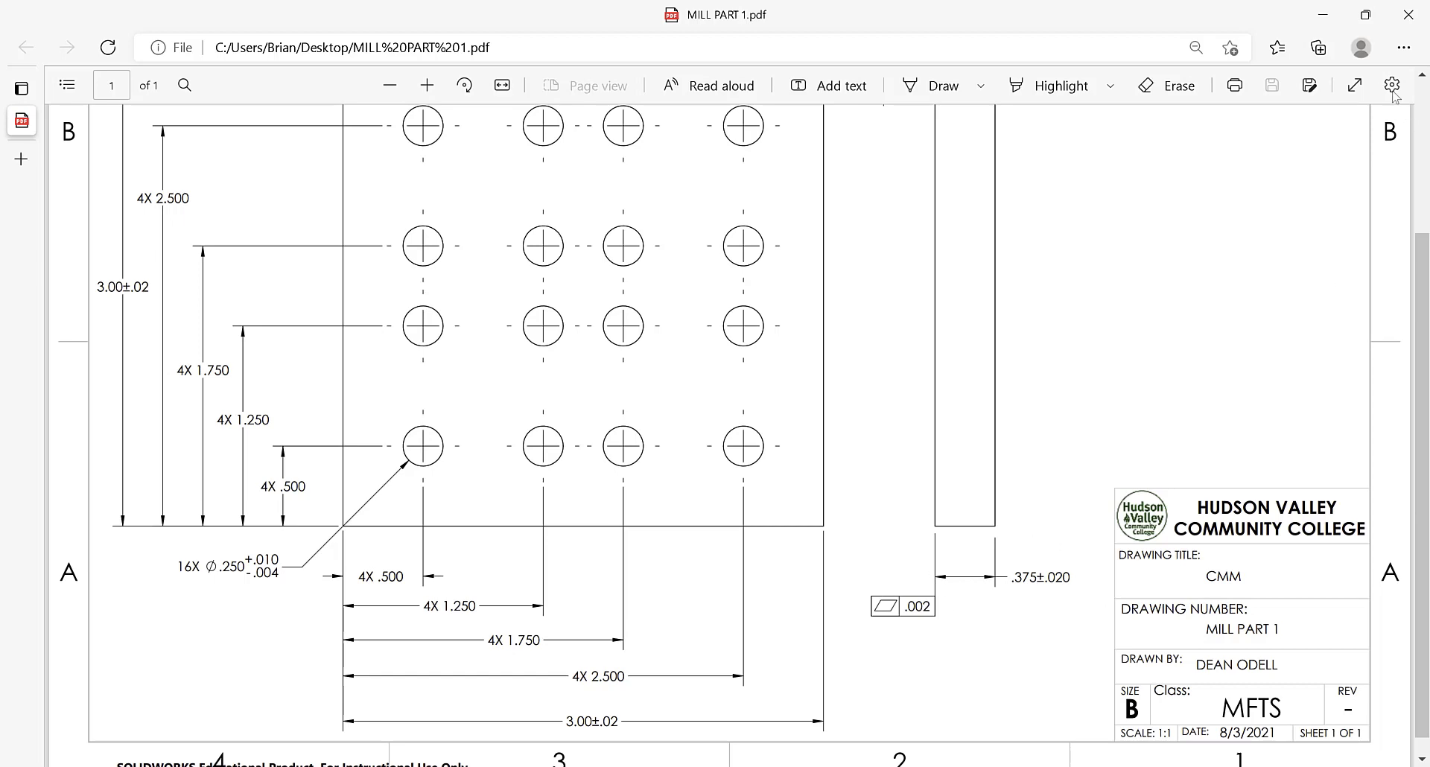
left_click(1323, 14)
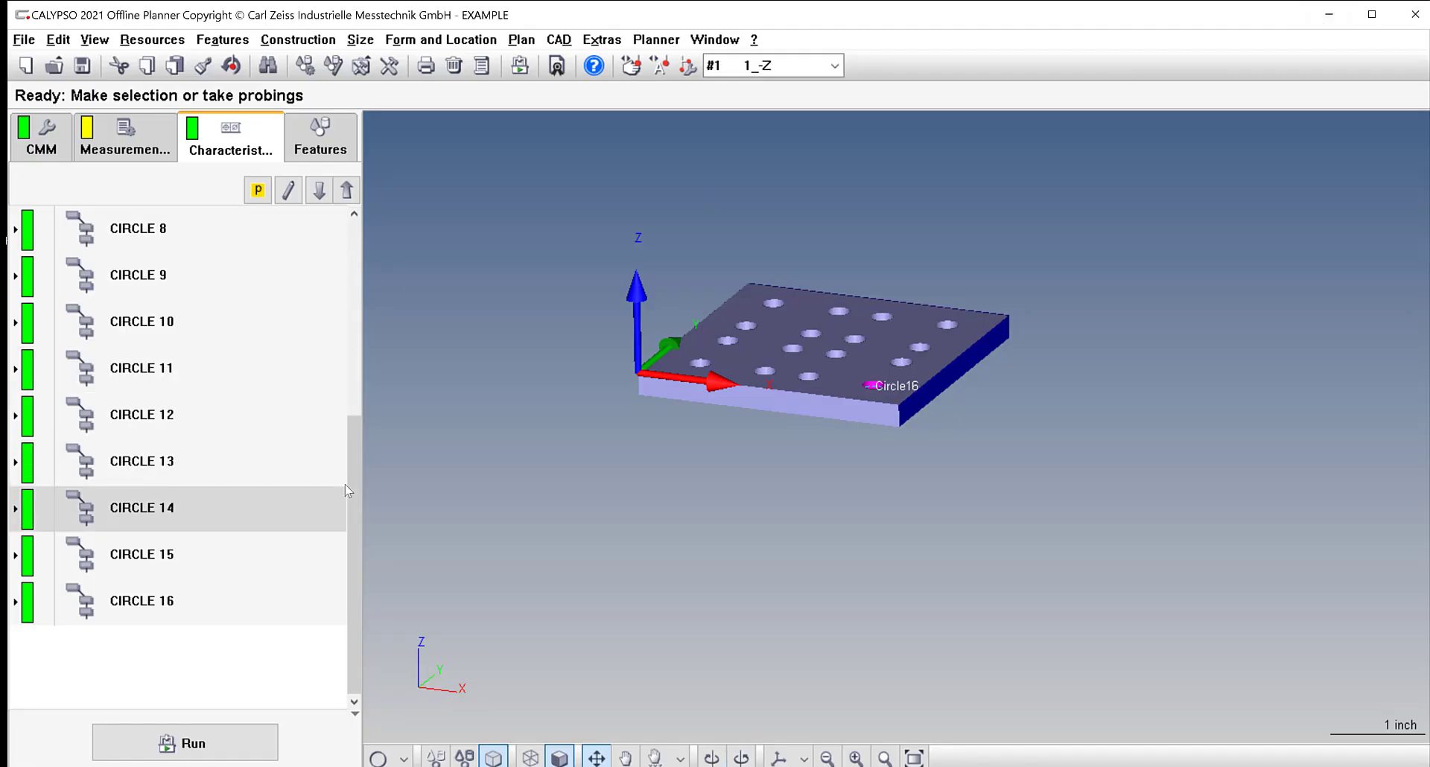
Define a line on a plane along the plate's positive X side face, covering most of that face's length.
left_click(409, 760)
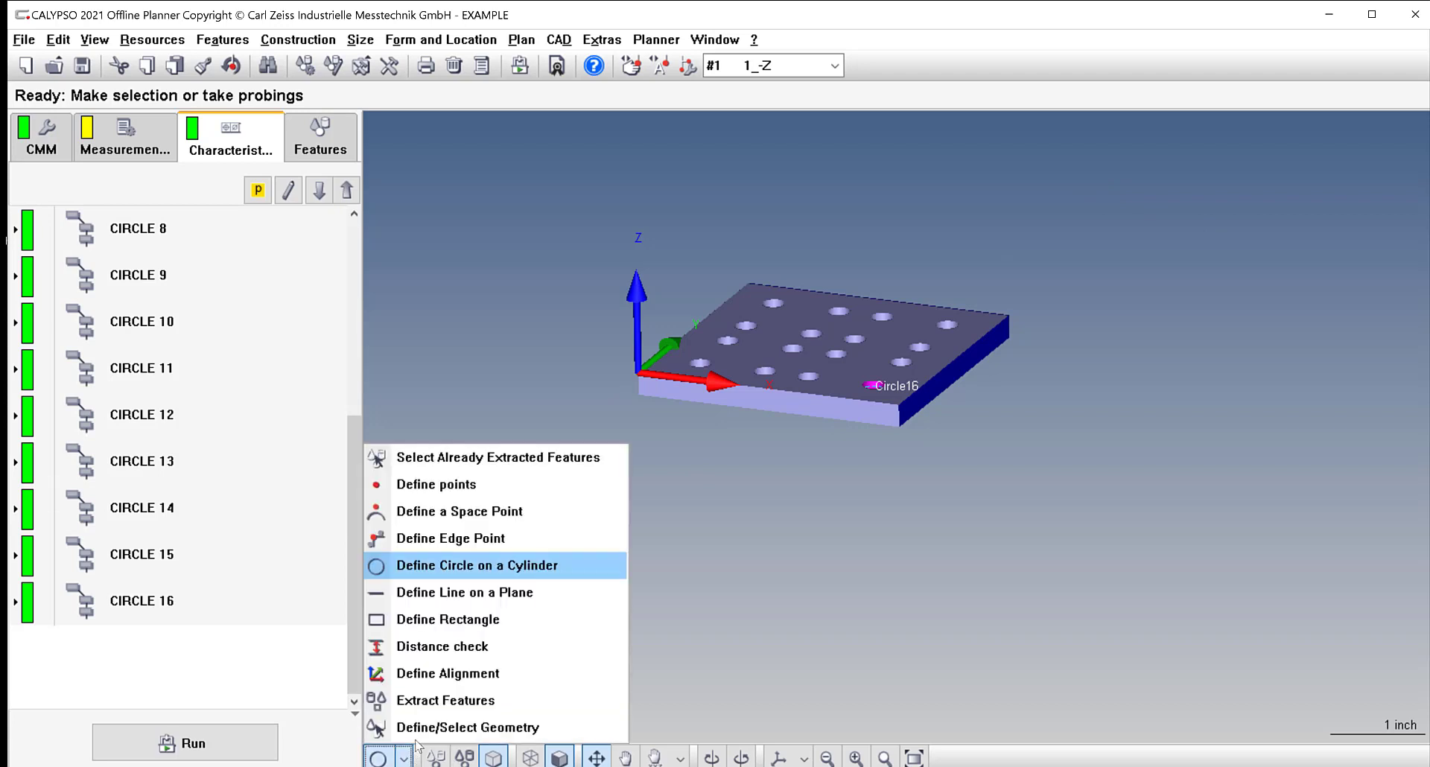
left_click(470, 595)
scroll(1109, 266, "up", 5)
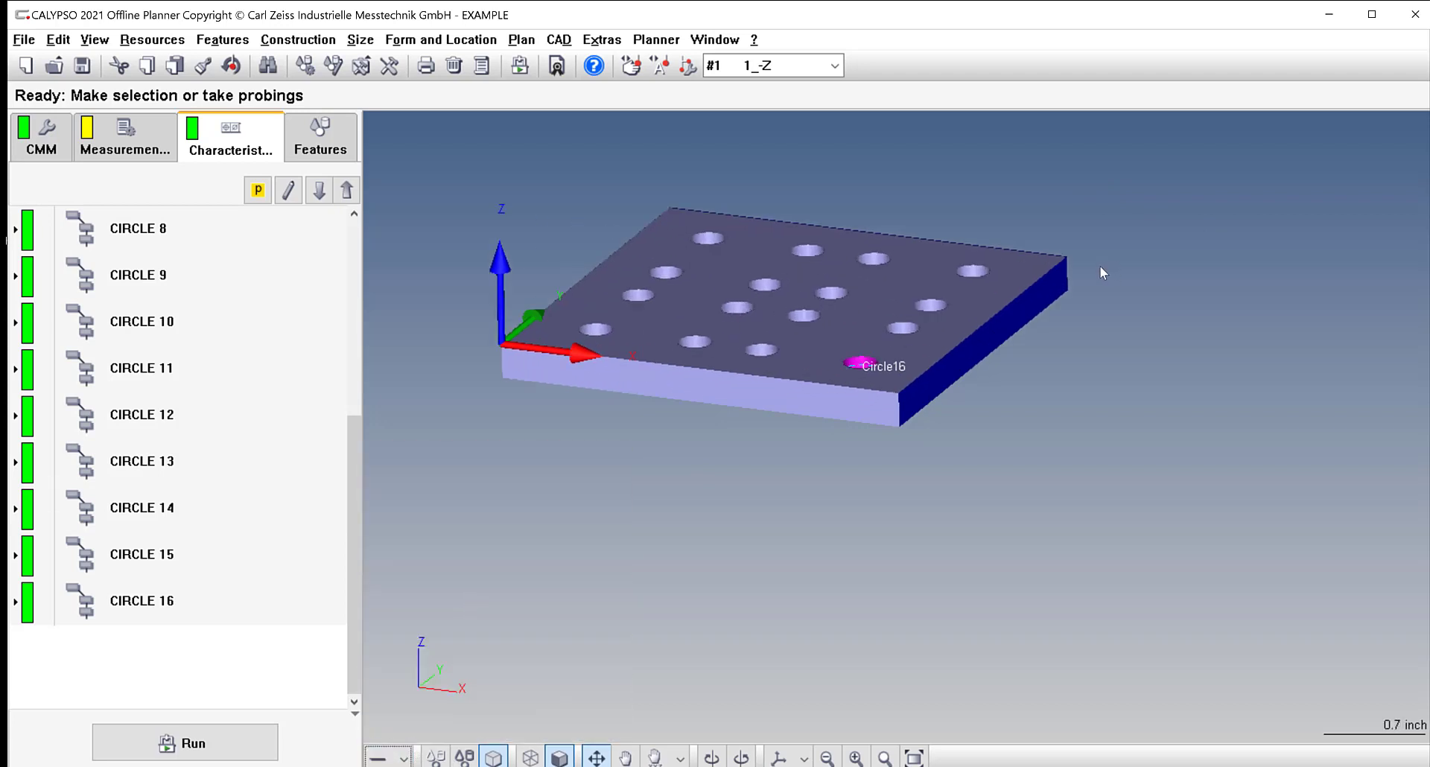
scroll(1034, 382, "up", 1)
left_click_drag(1048, 413, 957, 403)
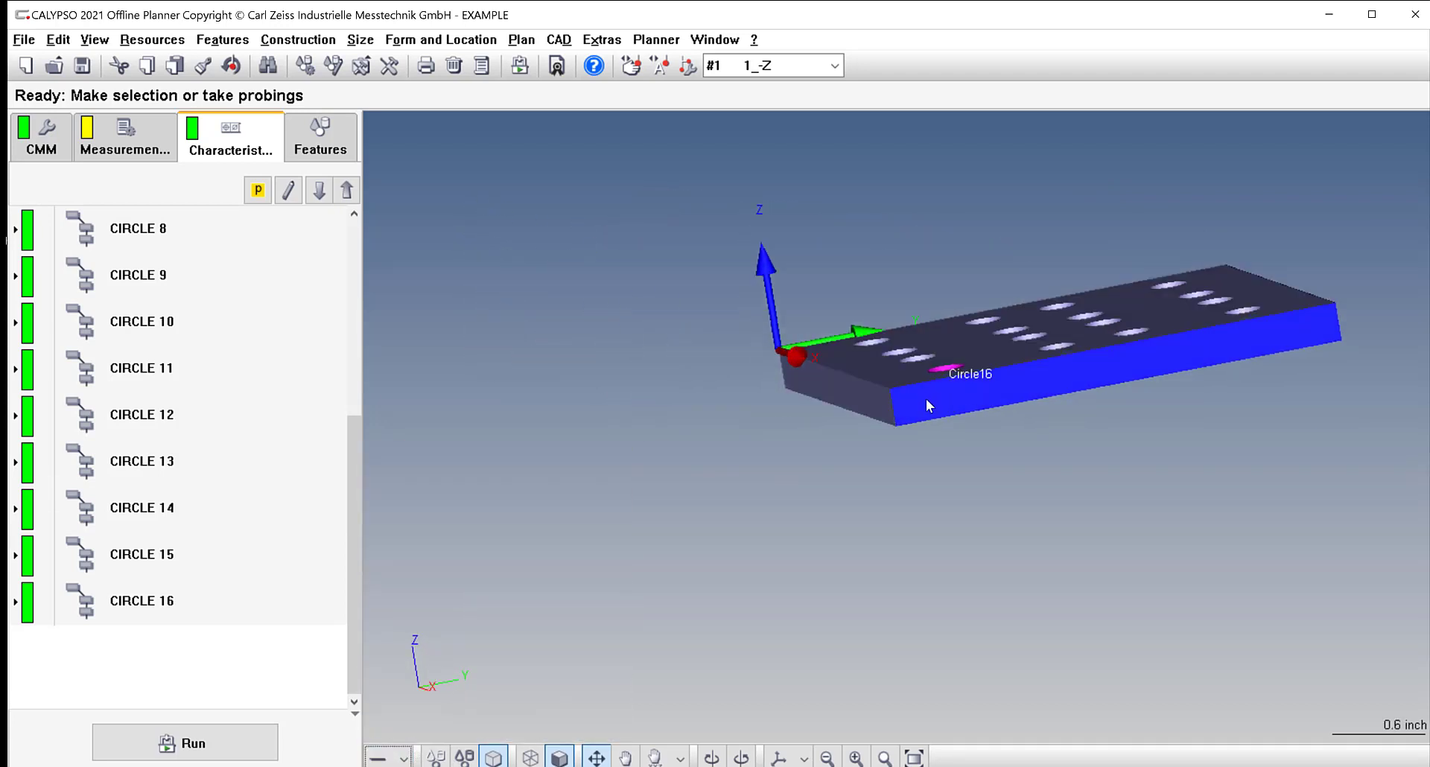
left_click(1218, 348)
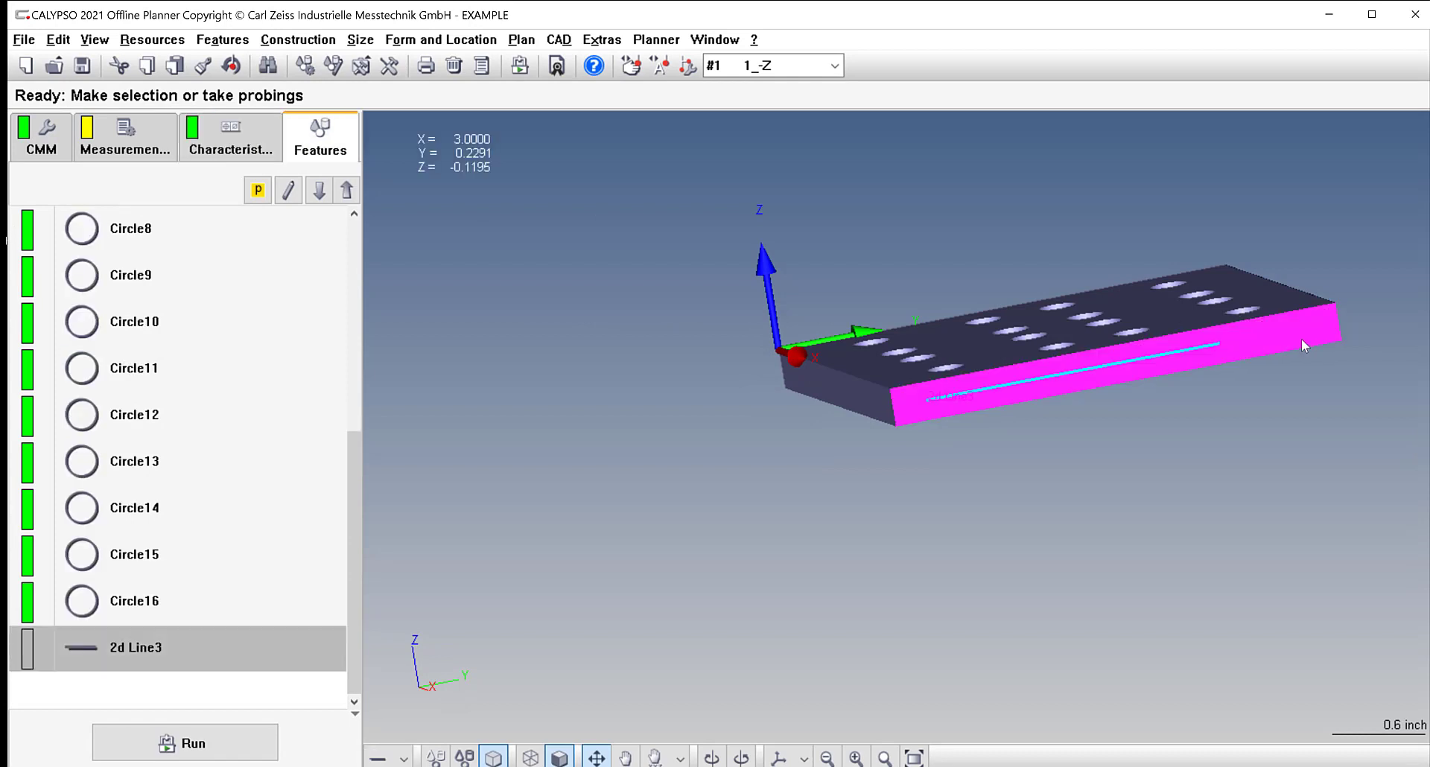
Define a second line on the plate's positive Y side face, and show both new lines in the feature list.
left_click_drag(1302, 338, 1072, 401)
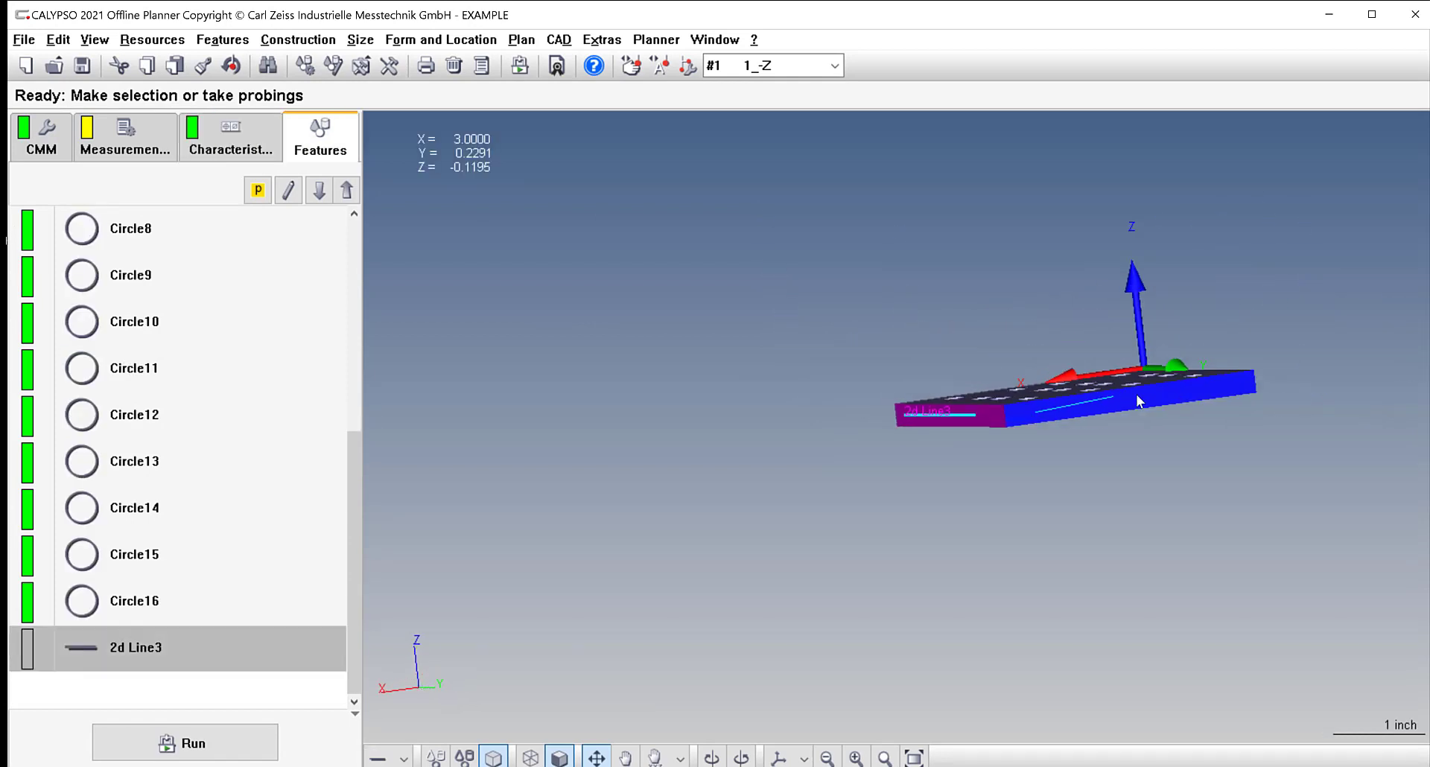
left_click(1217, 384)
left_click_drag(867, 440, 1099, 397)
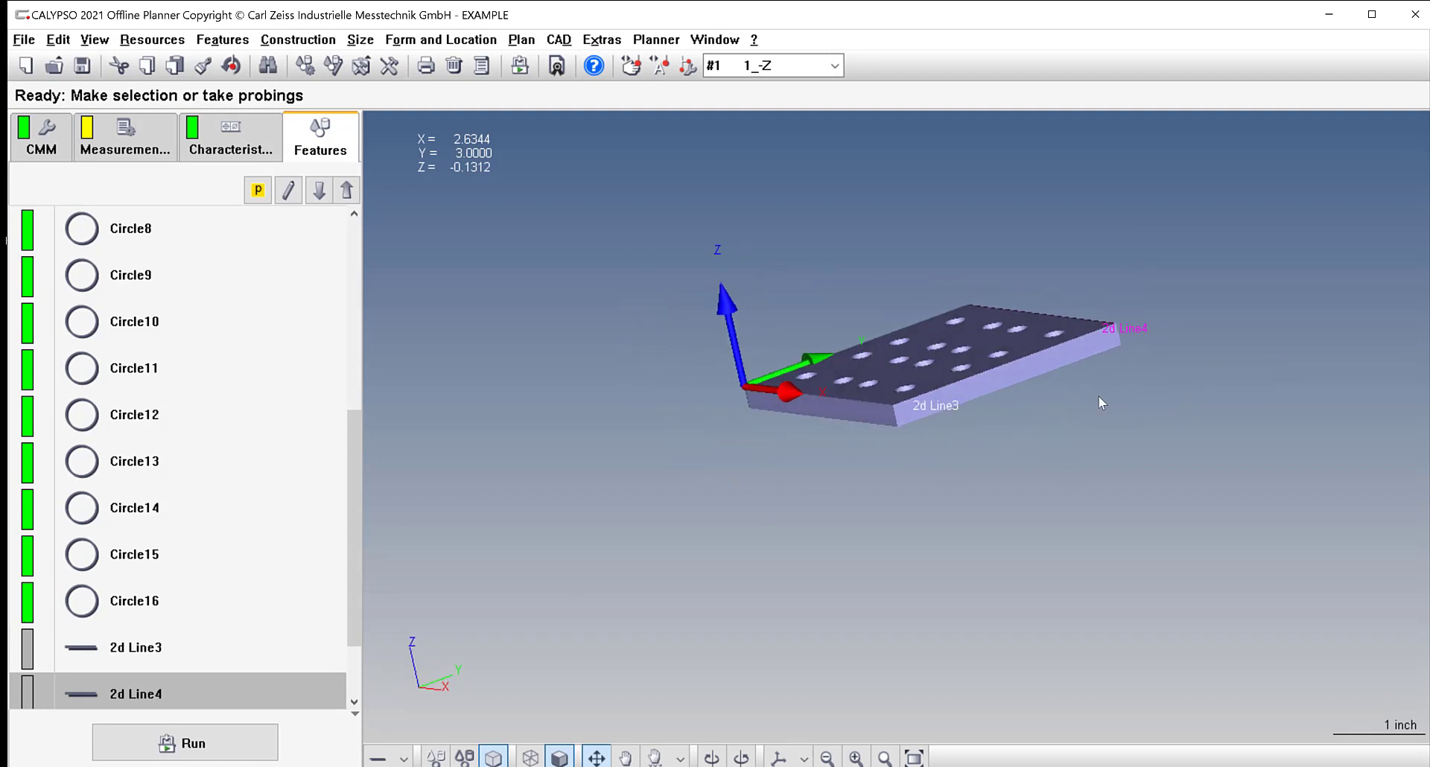
left_click_drag(357, 546, 364, 611)
left_click_drag(834, 435, 817, 473)
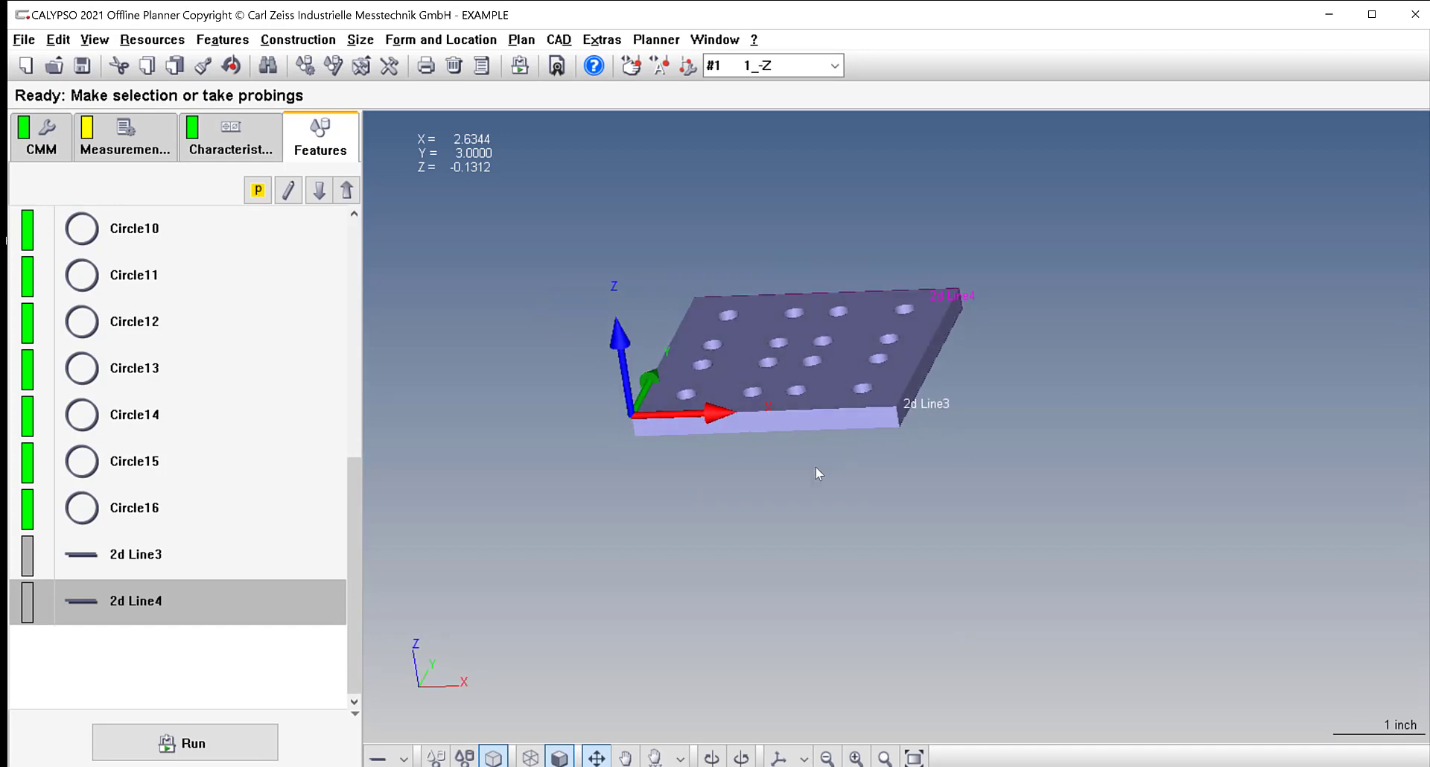
double_click(149, 568)
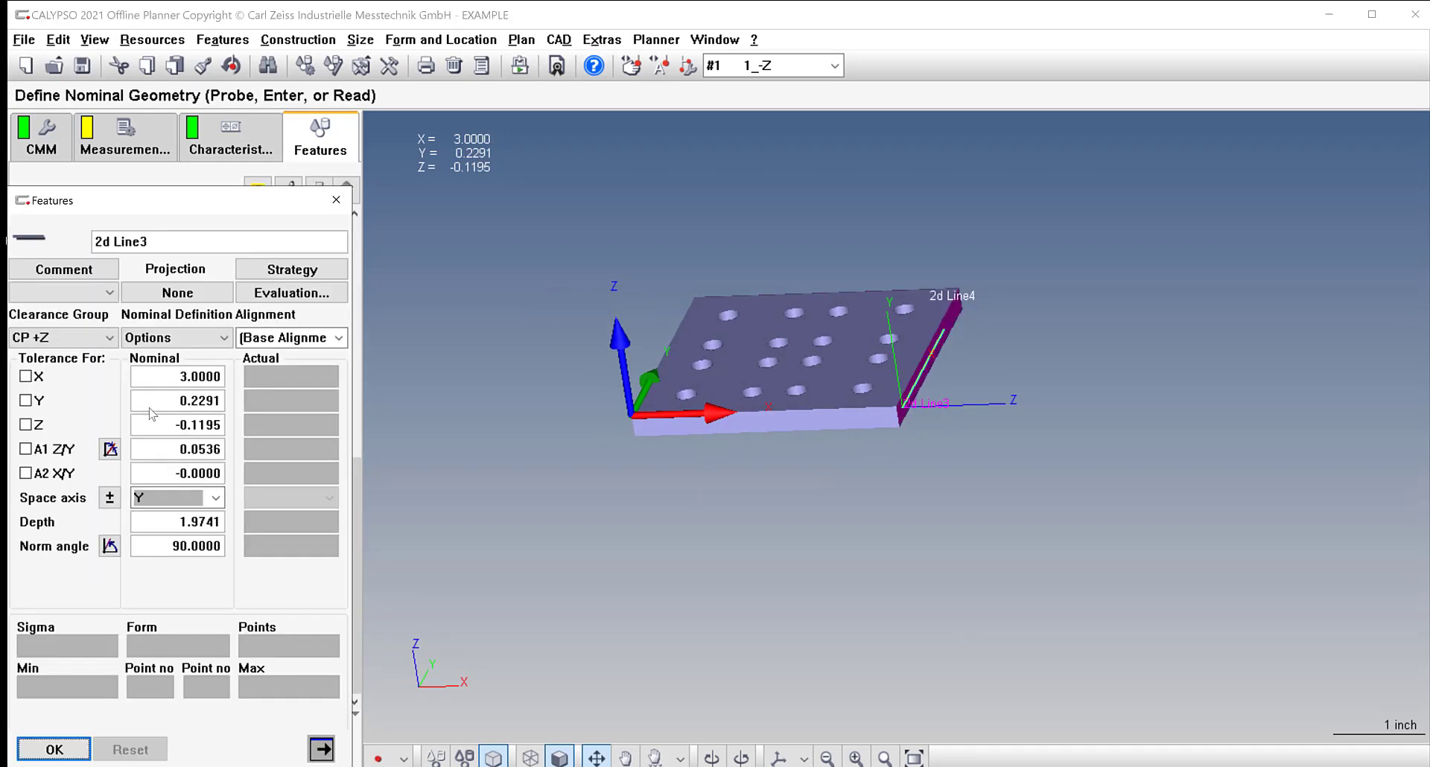
left_click_drag(983, 358, 915, 371)
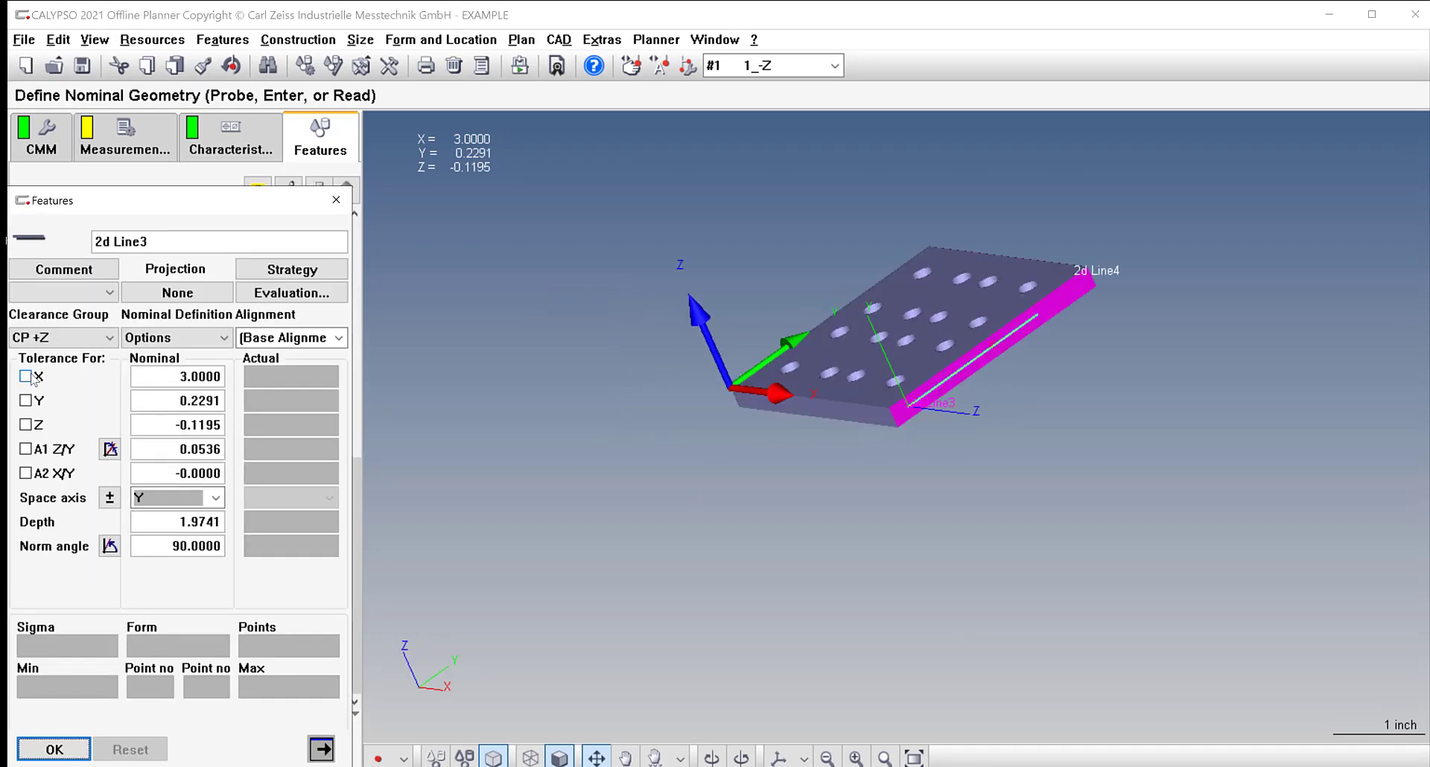
left_click(26, 376)
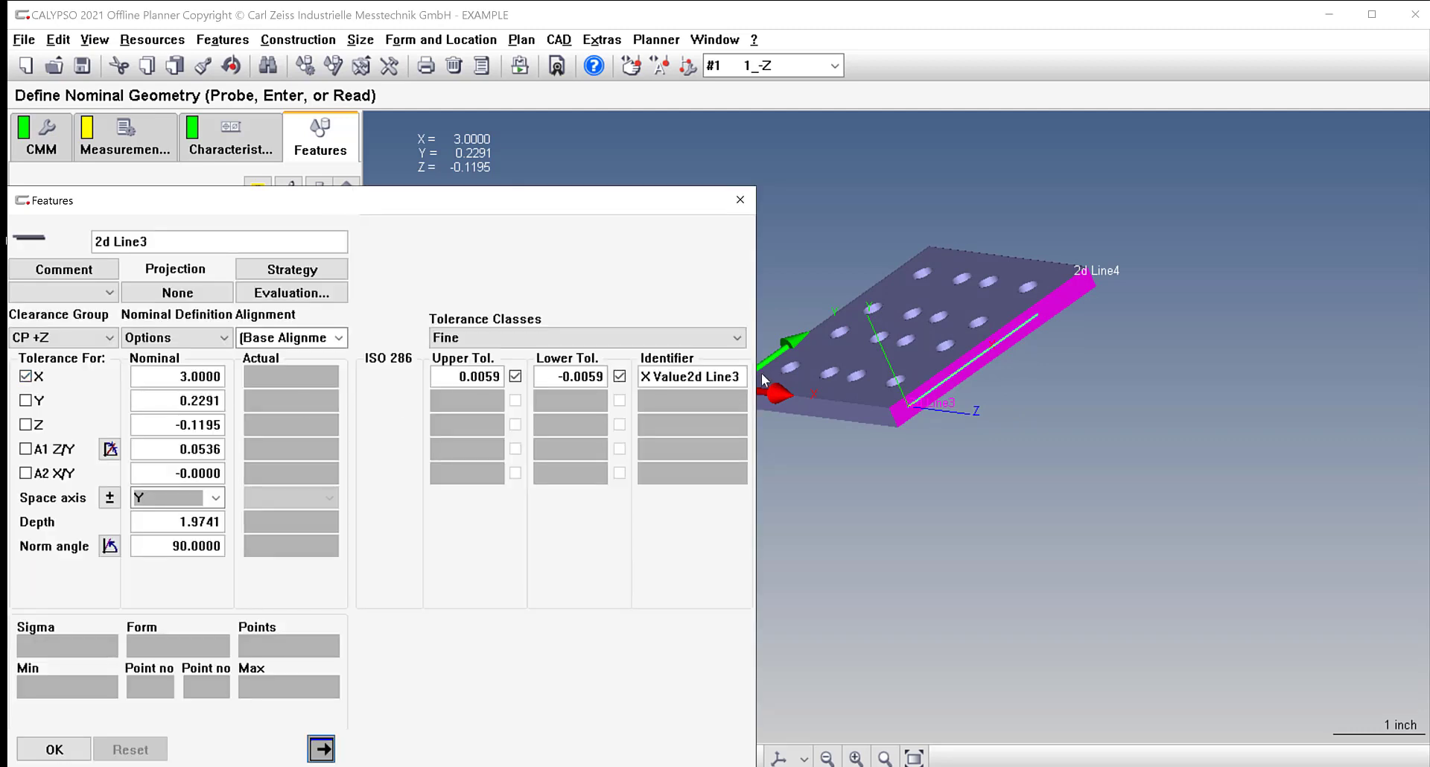
left_click(25, 376)
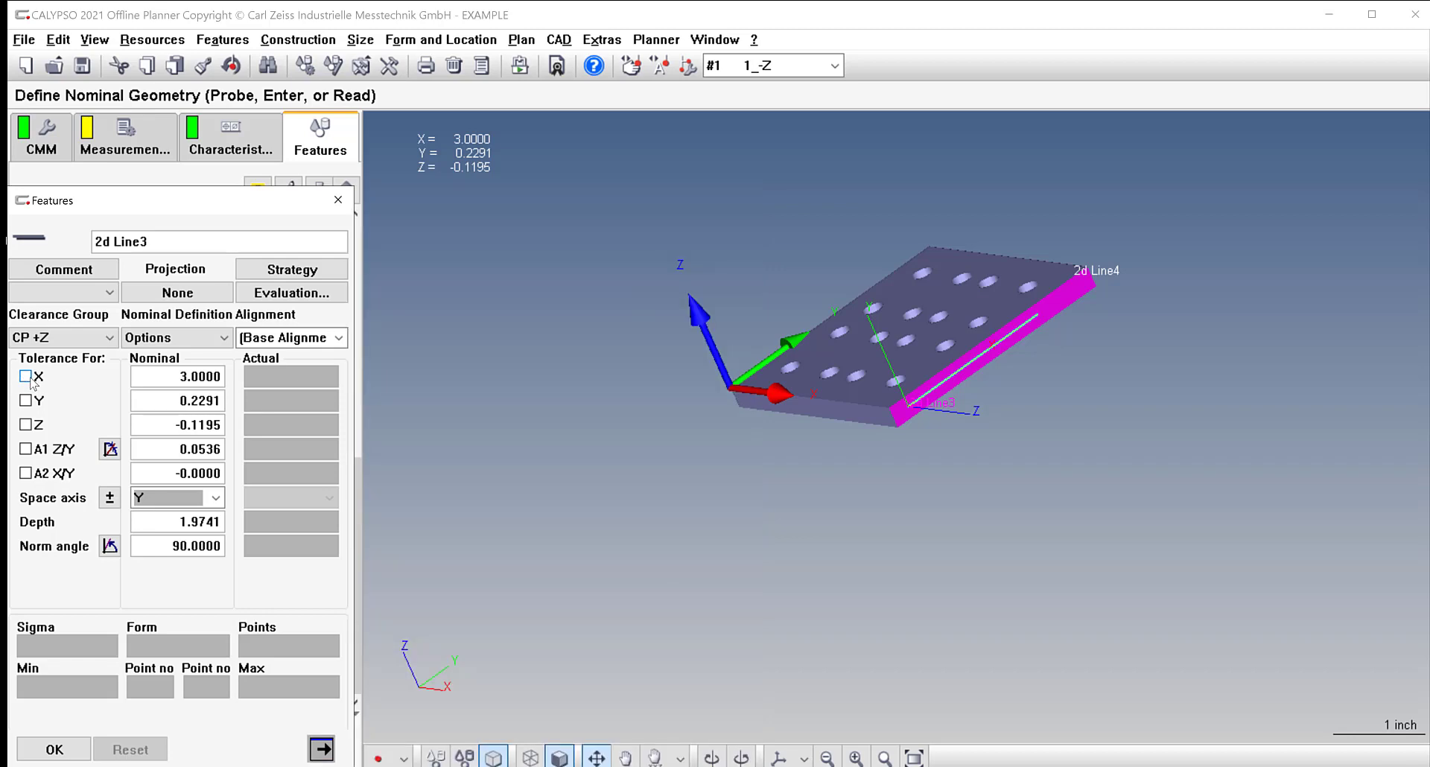
left_click(336, 201)
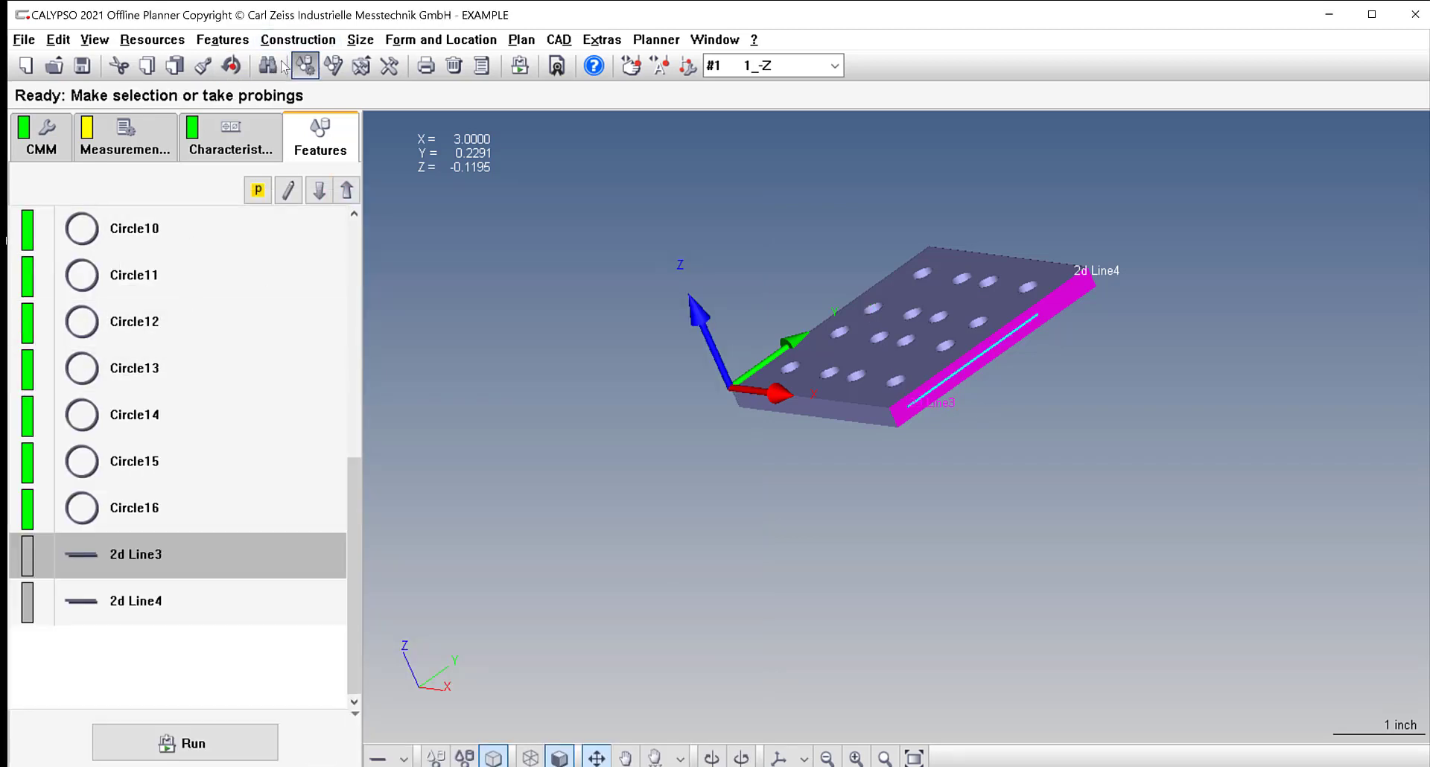
Add a caliper distance characteristic after CIRCLE 16 in the characteristics list and open its definition.
left_click(235, 149)
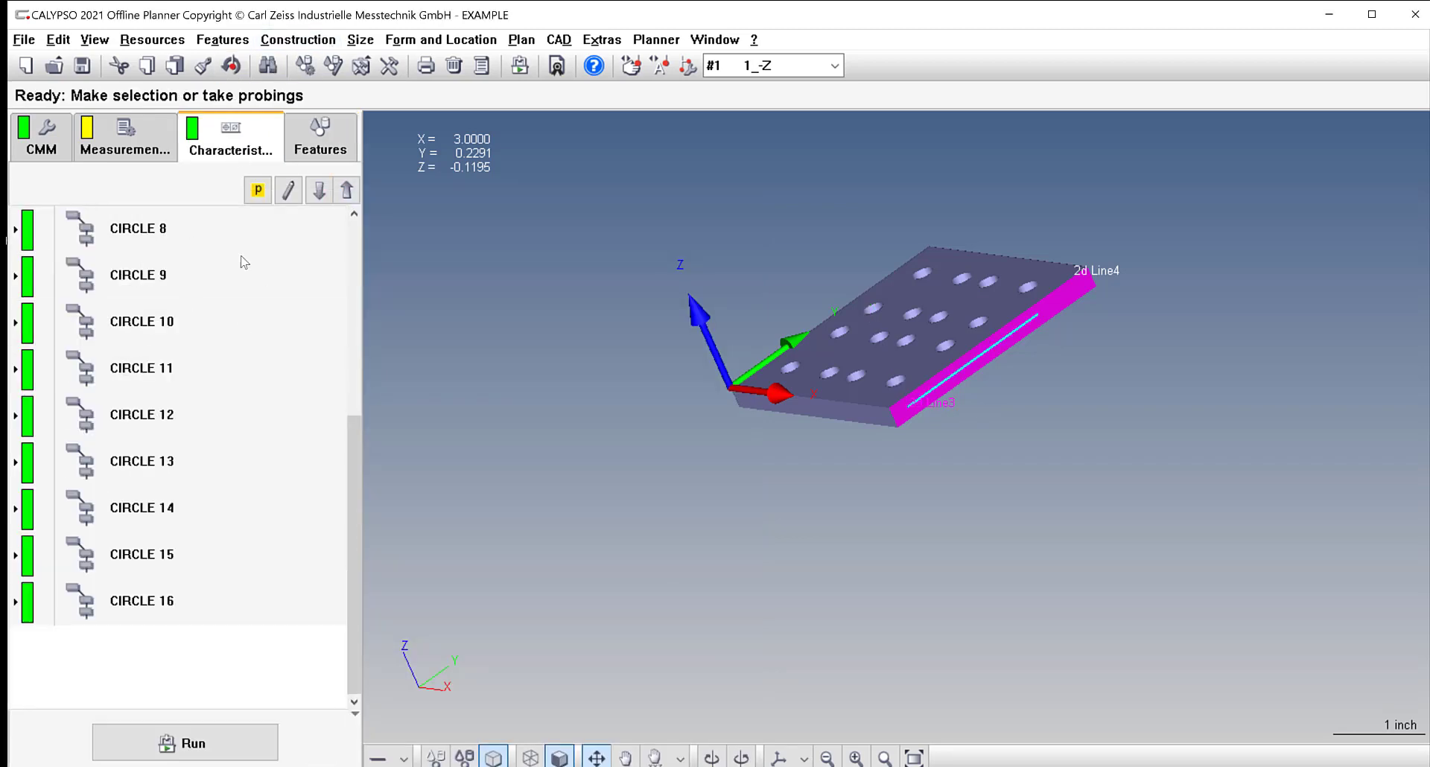
left_click(362, 40)
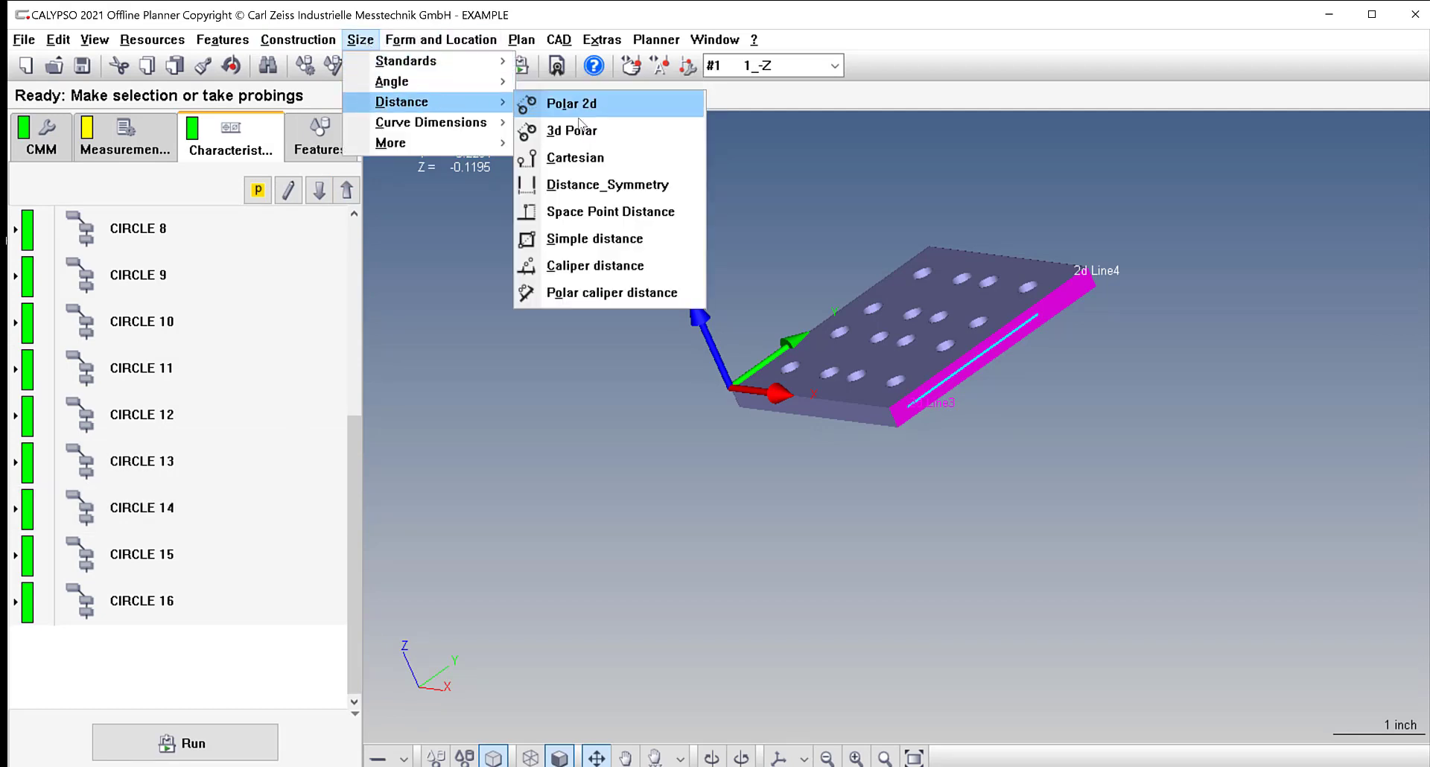
left_click(582, 269)
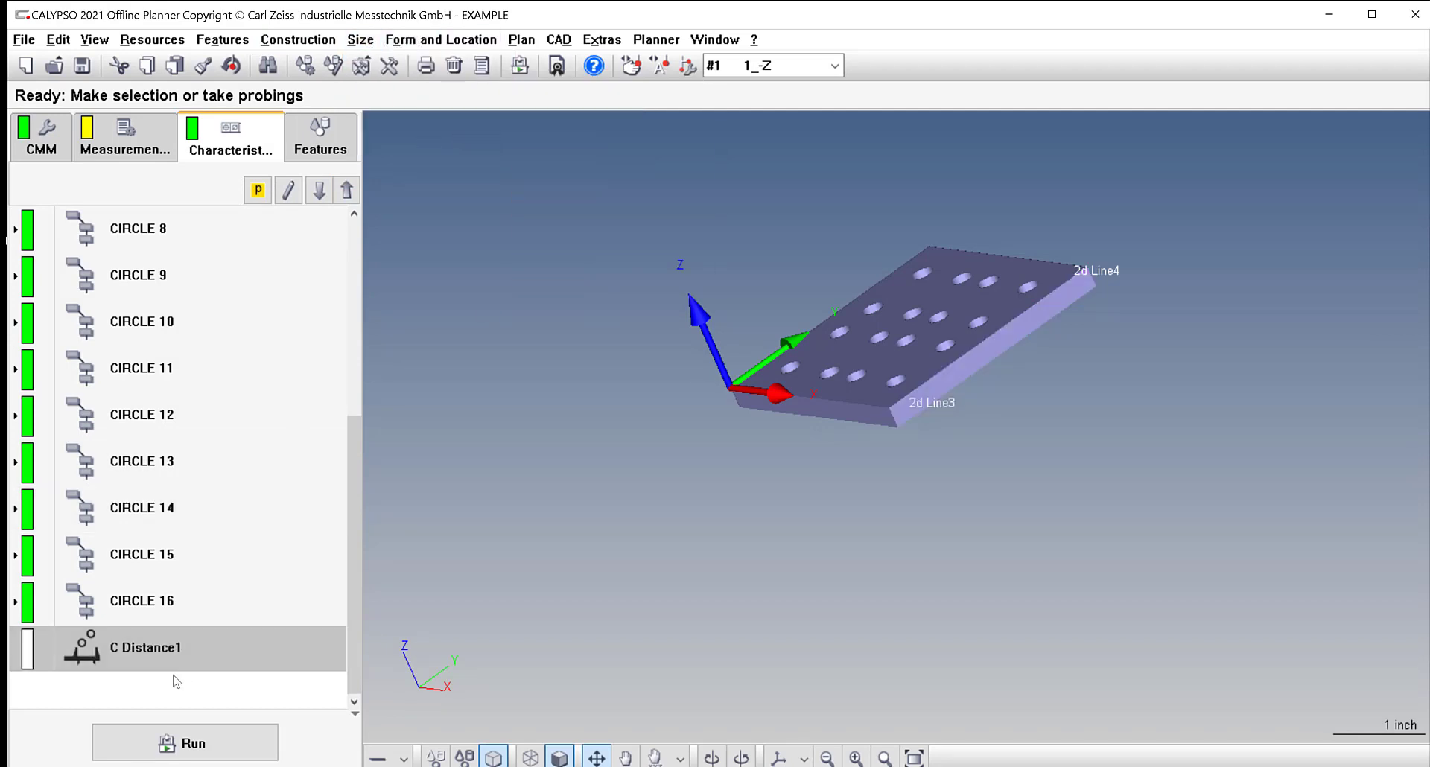
double_click(140, 654)
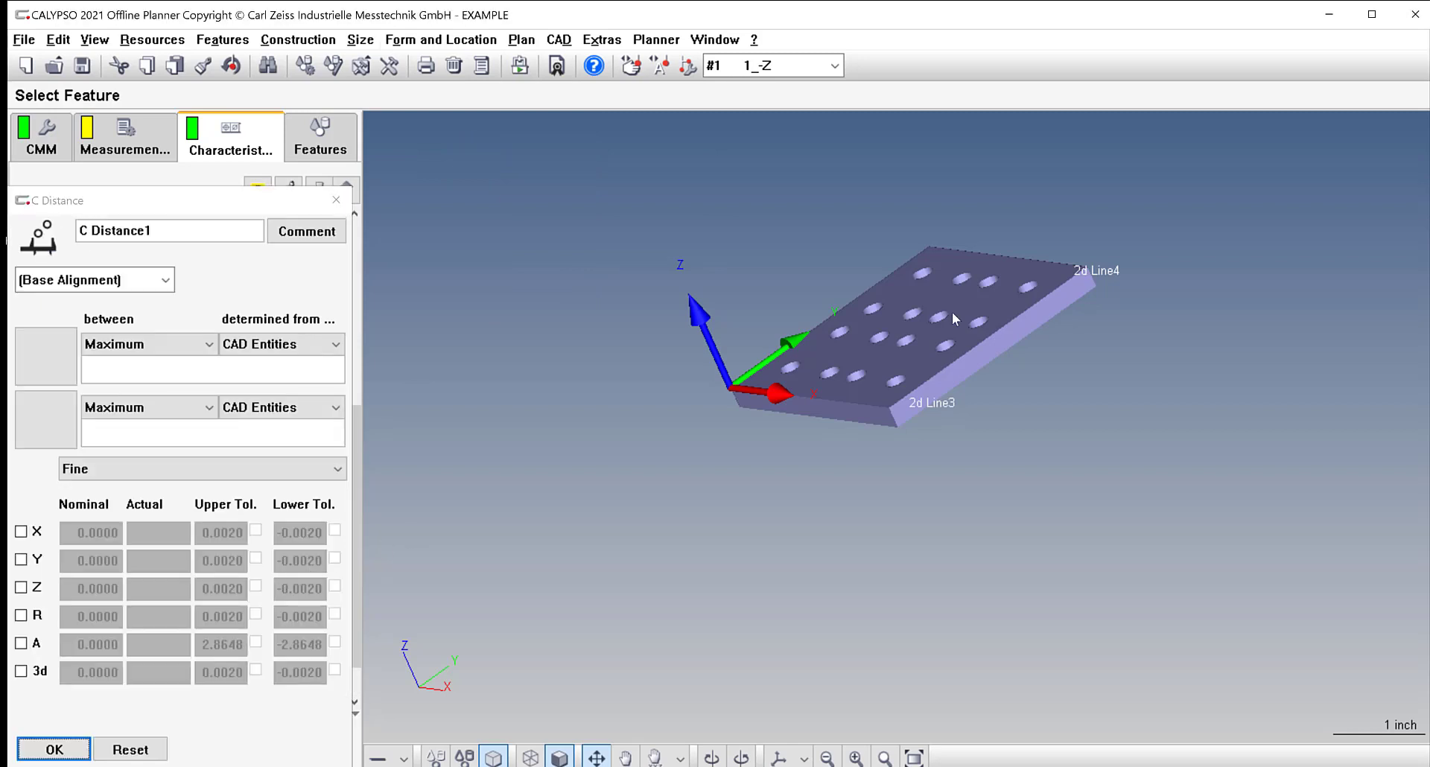
middle_click_drag(951, 311, 905, 362)
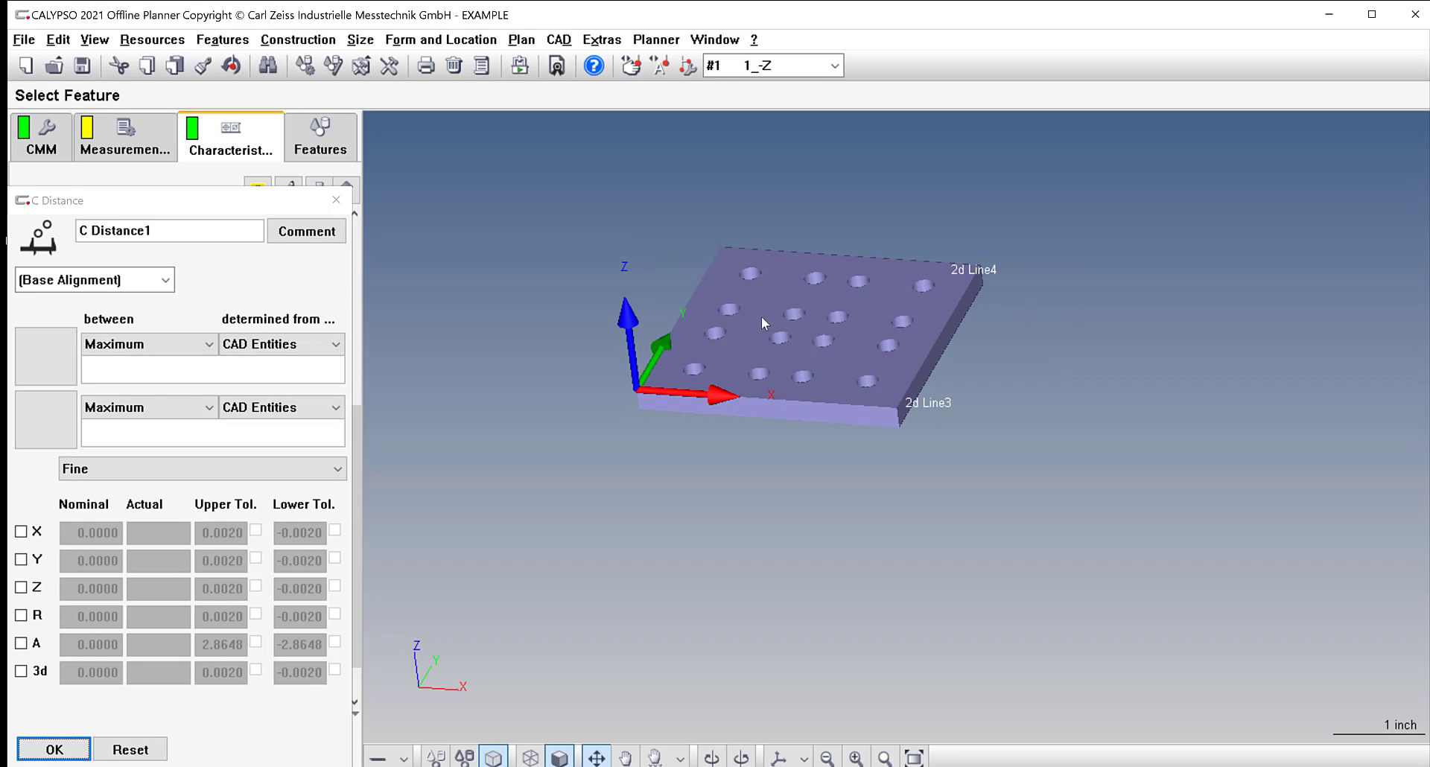
Assign 2d Line2 as the first feature and 2d Line3 as the second feature of the caliper distance.
double_click(46, 356)
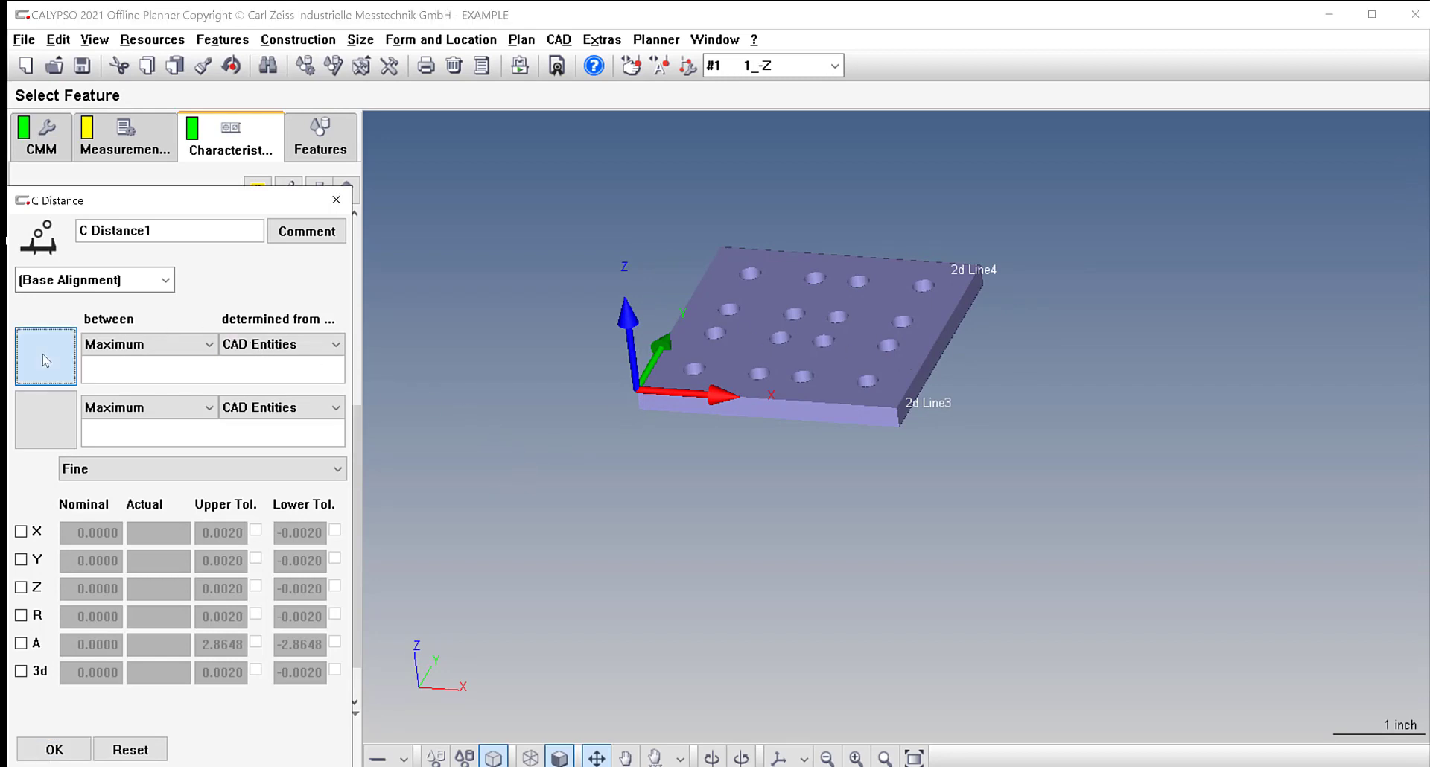
scroll(102, 573, "down", 2)
scroll(88, 534, "up", 2)
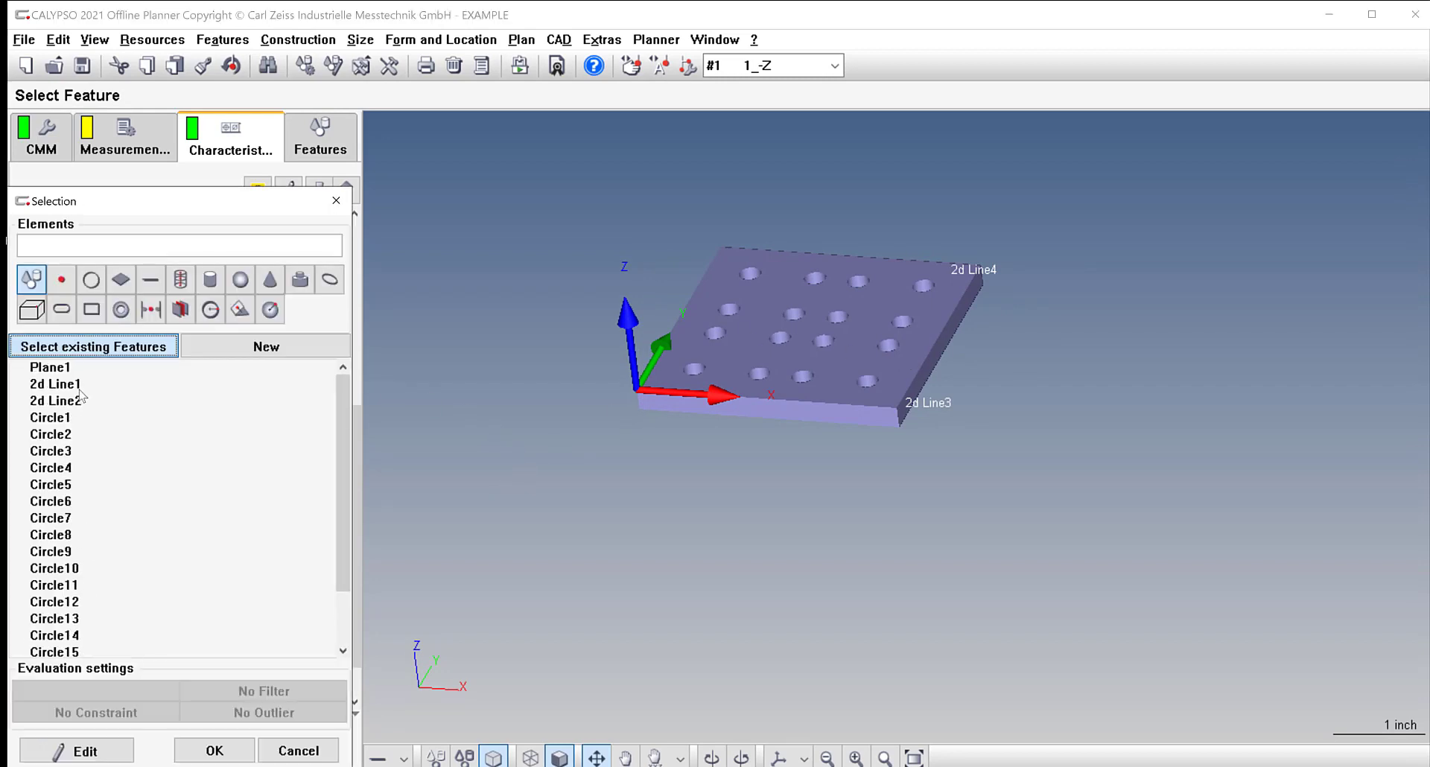
left_click(79, 384)
left_click(74, 402)
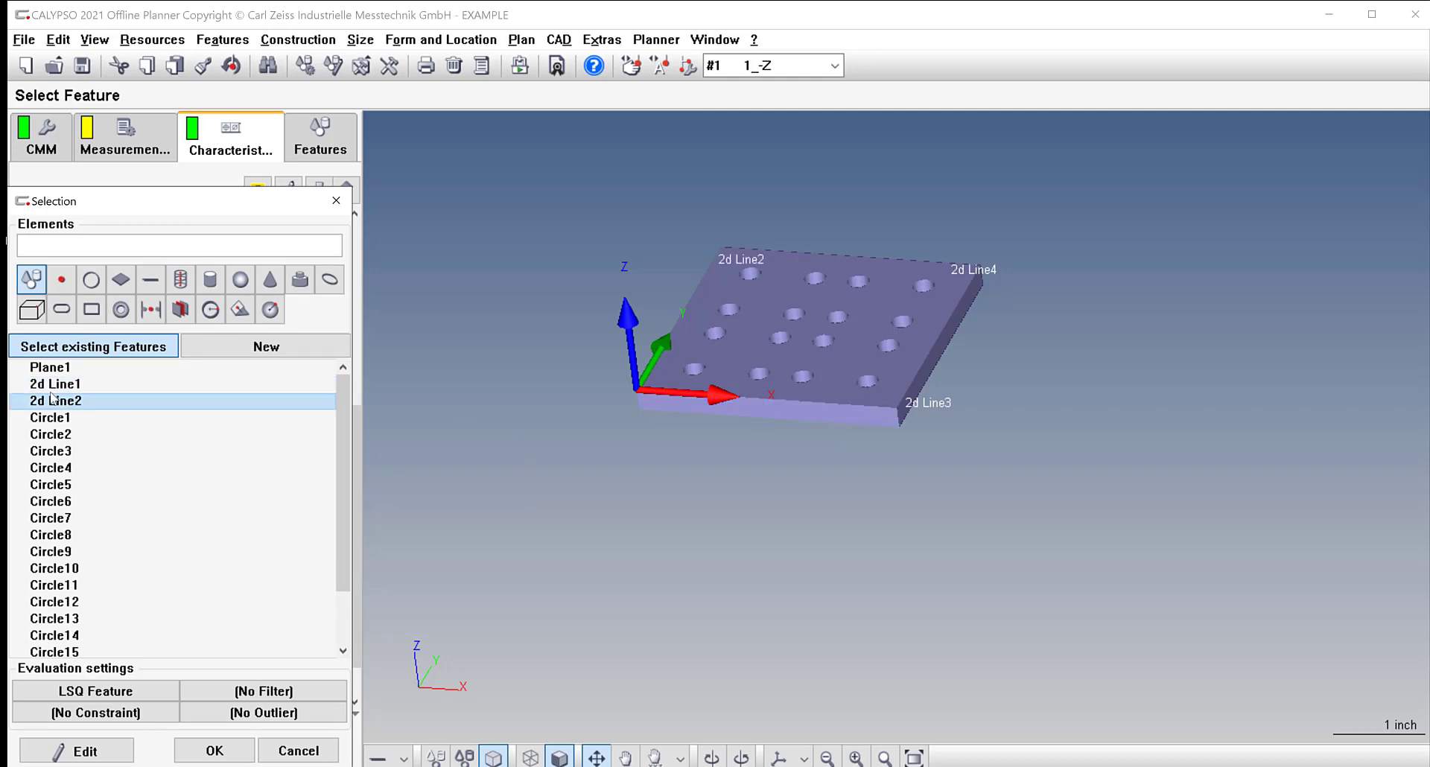
left_click(215, 750)
double_click(71, 421)
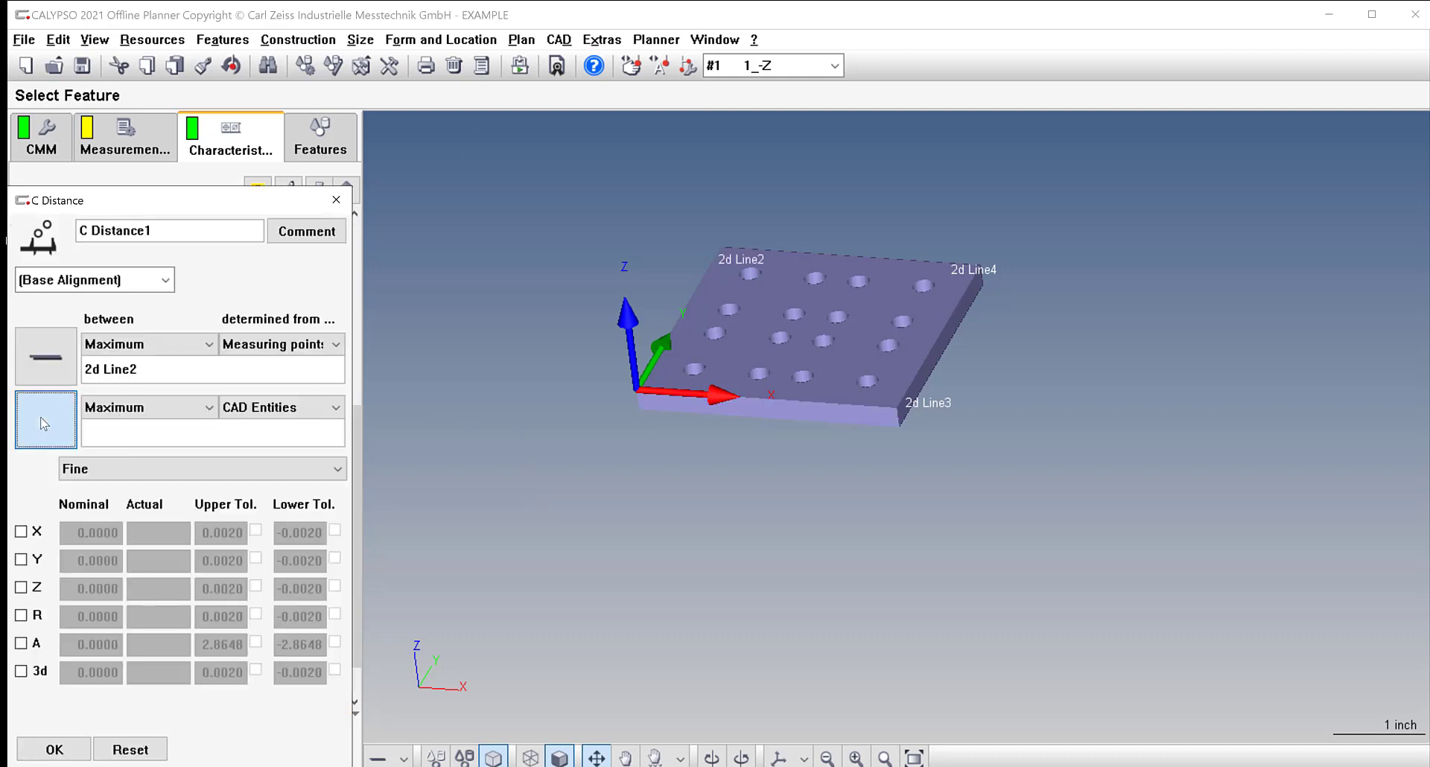
scroll(49, 507, "down", 5)
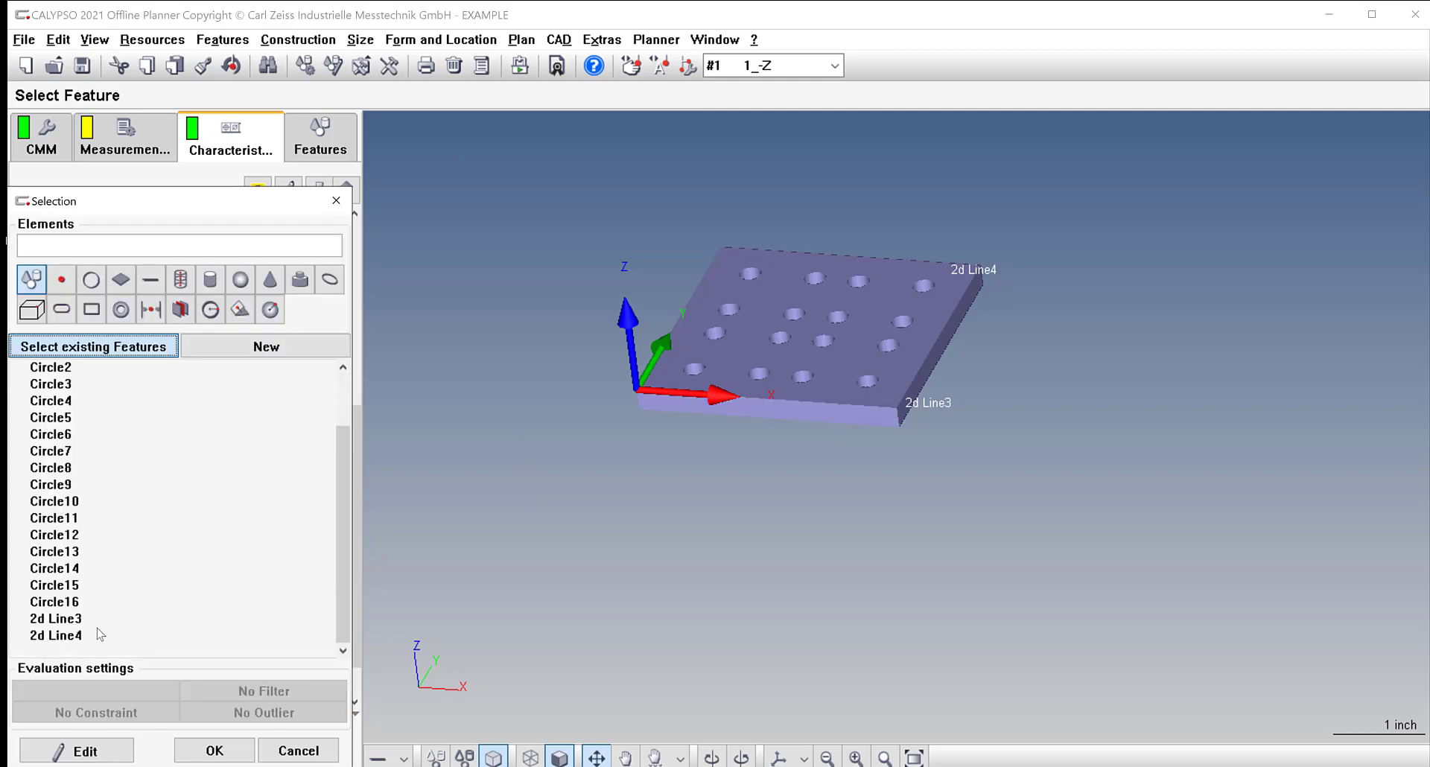
left_click(64, 619)
left_click(214, 750)
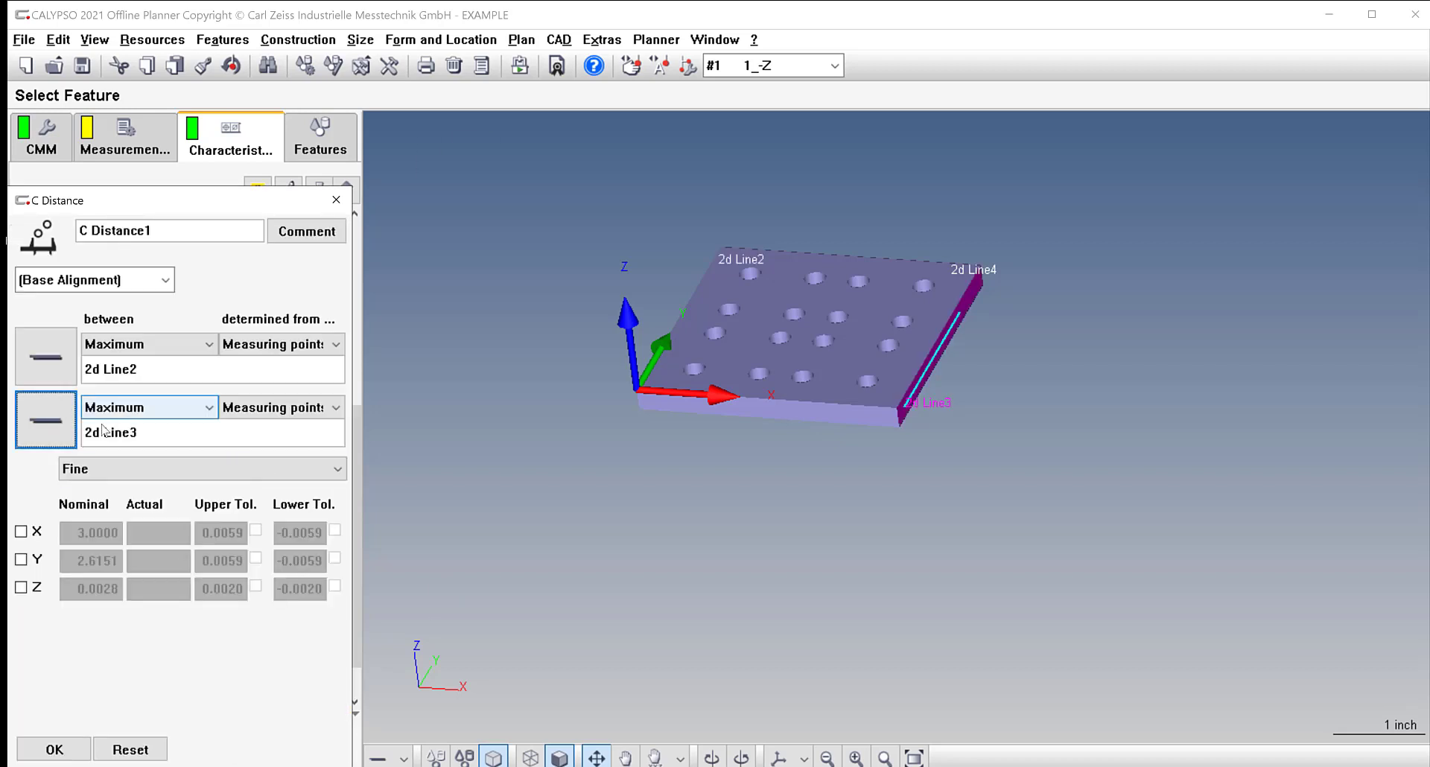
Enable the X distance and, following the MILL PART 1 drawing, set its upper tolerance to 0.0200 and lower tolerance to -0.0200.
left_click(21, 531)
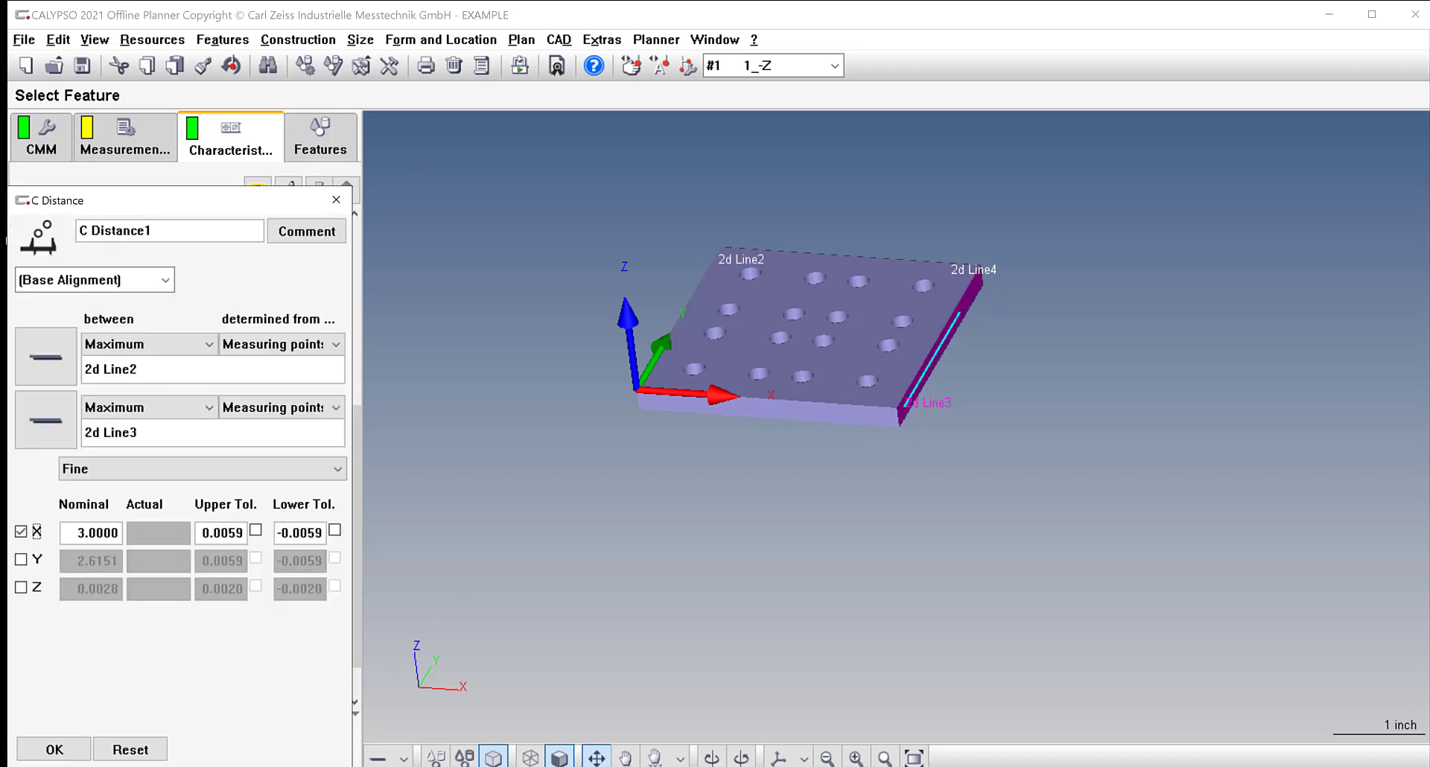
left_click(313, 766)
mouse_move(347, 766)
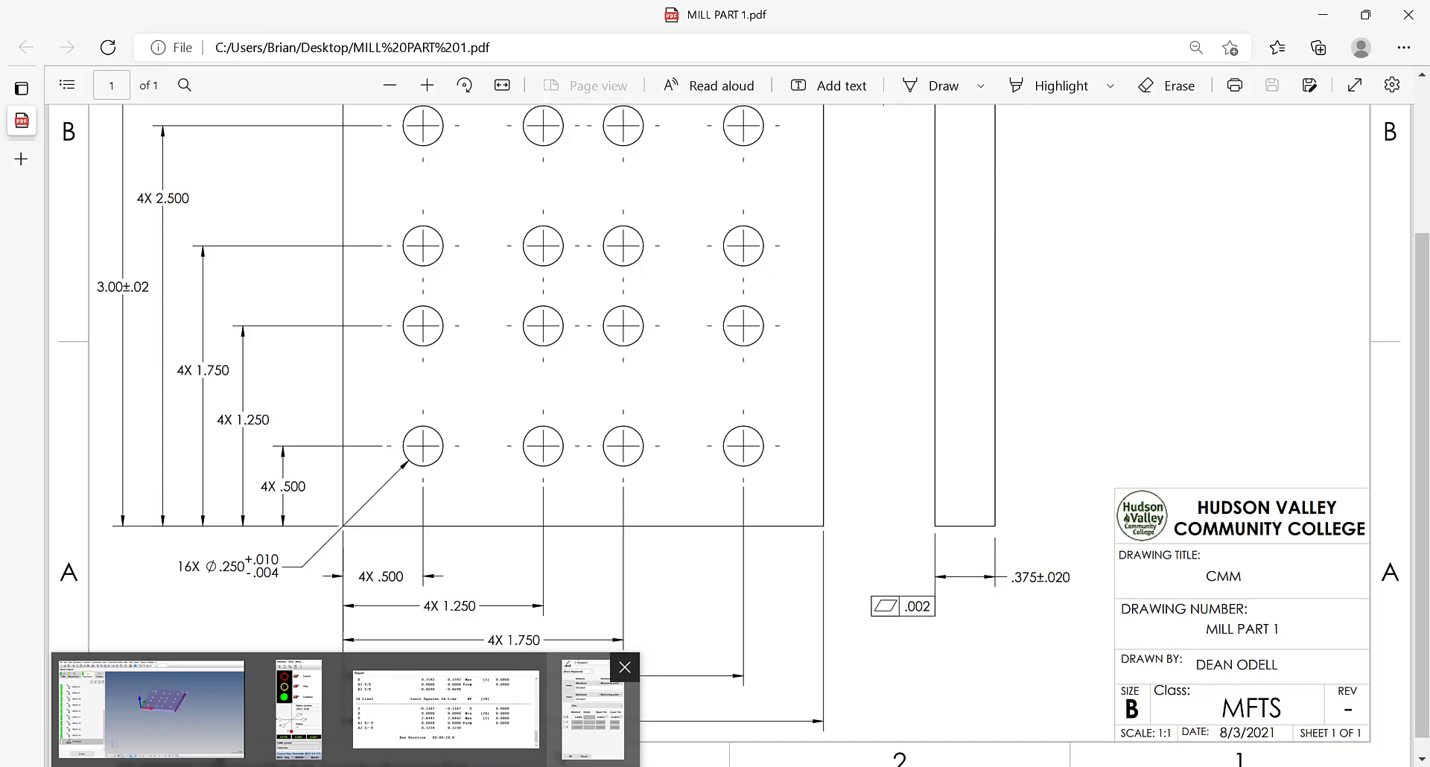
left_click(598, 711)
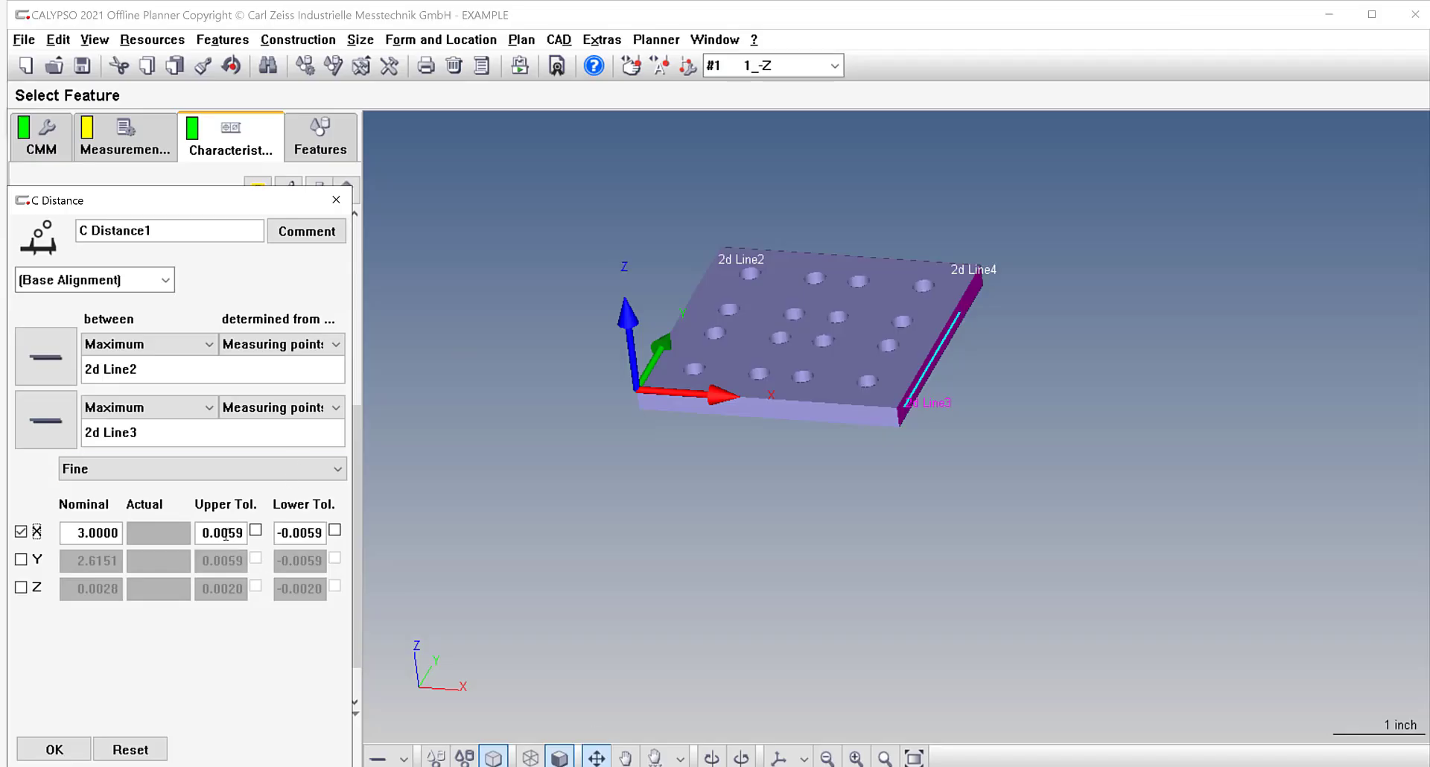
left_click_drag(221, 533, 332, 534)
type("2")
left_click(300, 534)
type("2")
Rename the caliper distance characteristic as X WIDTH.
left_click(178, 229)
left_click_drag(152, 230, 48, 232)
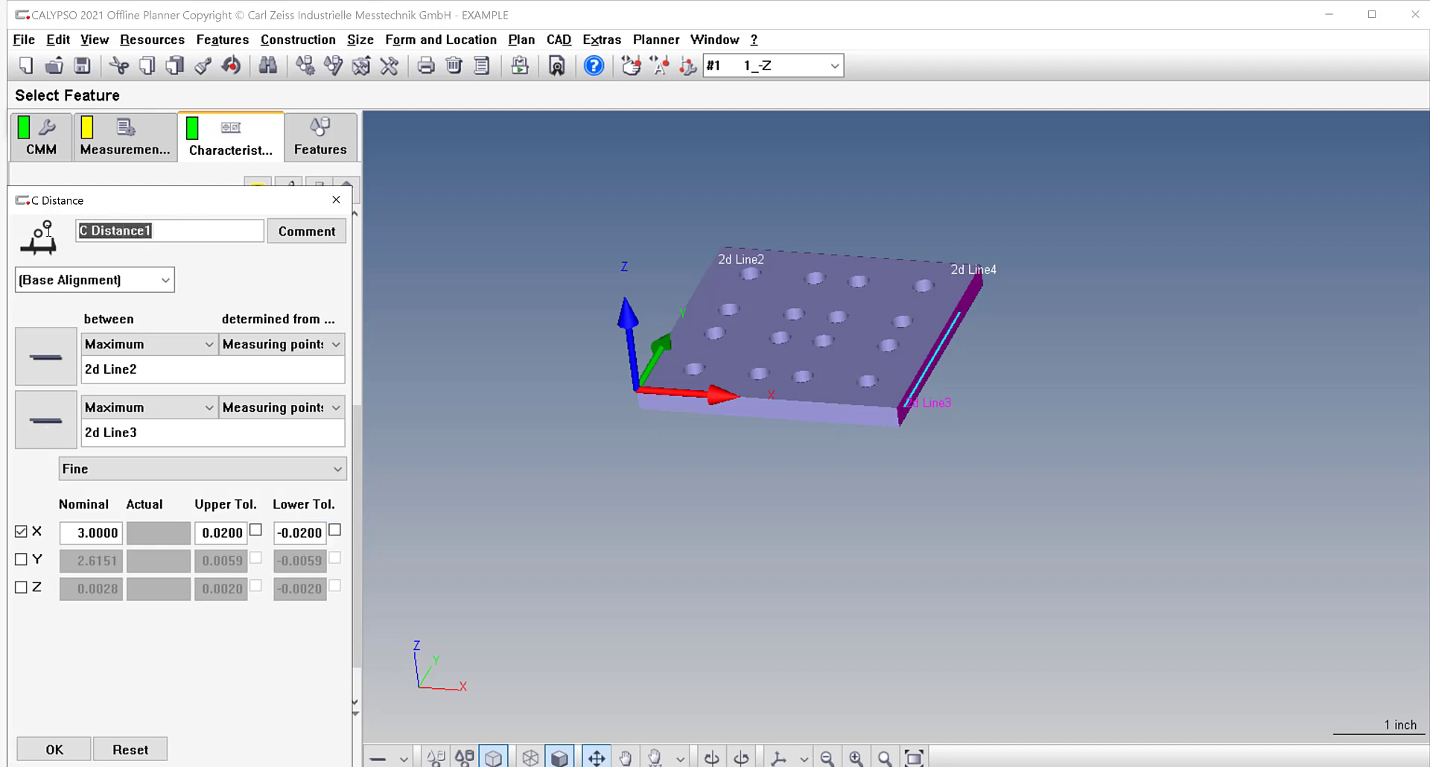
type("X")
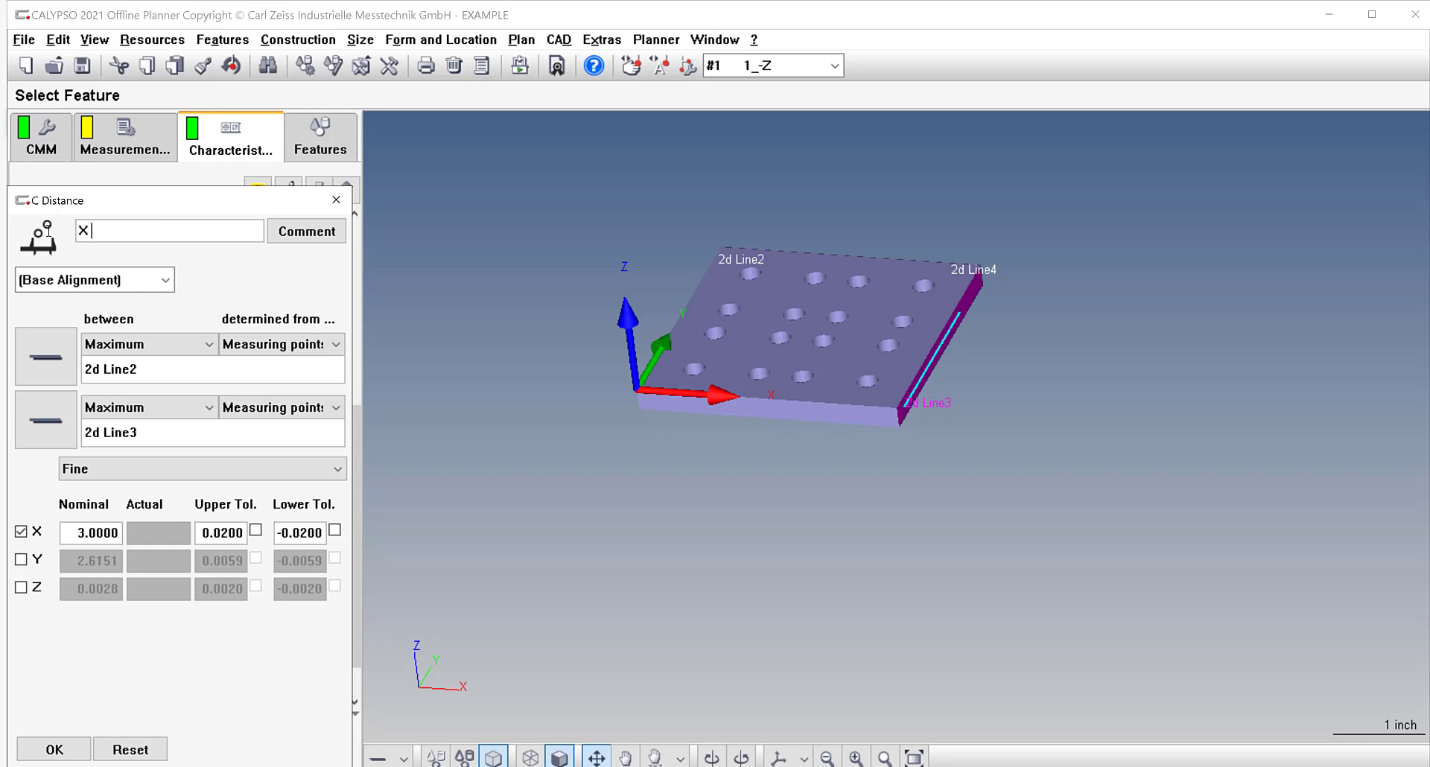
type(" WIDT")
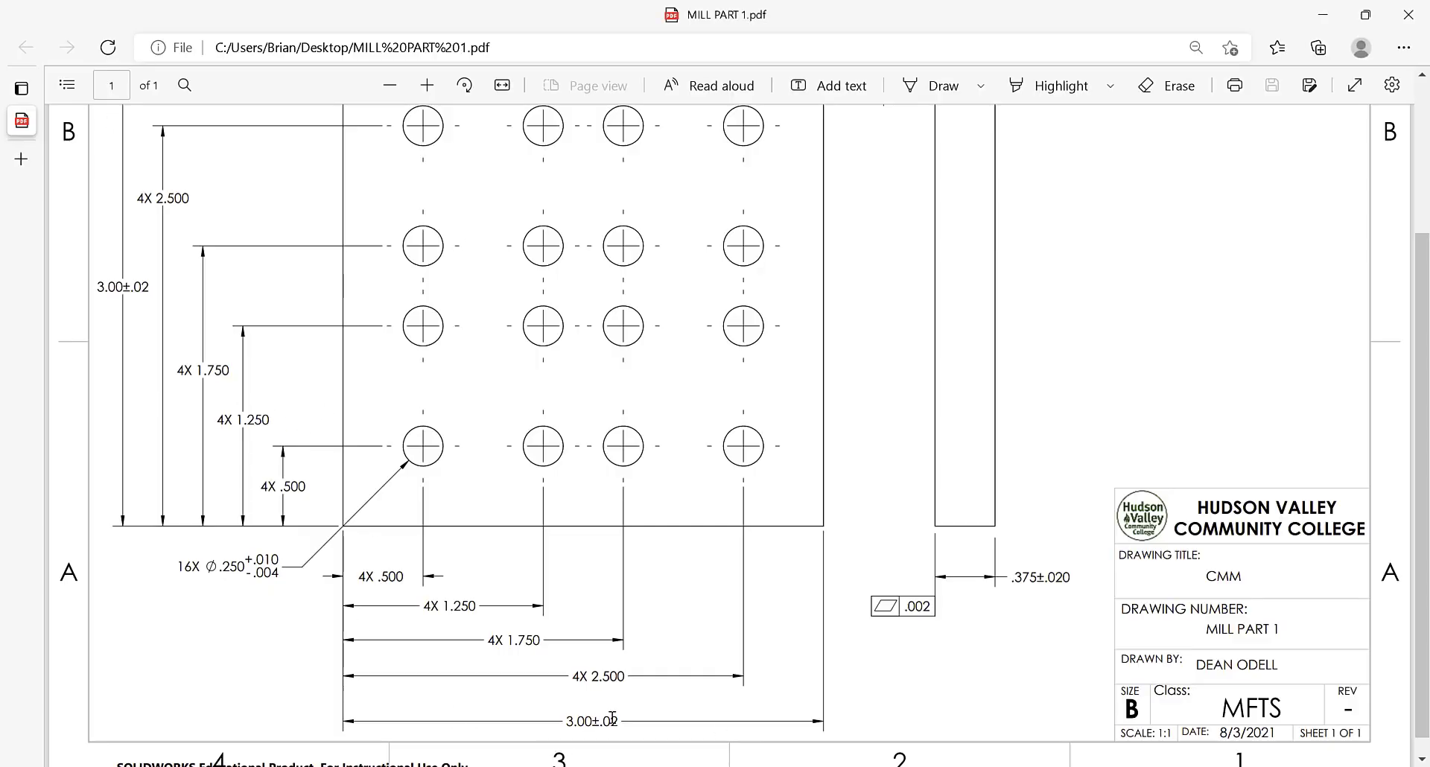
Examine the plate's overall height, overall width and thickness dimensions in the MILL PART 1 drawing PDF, and return to CALYPSO.
scroll(644, 697, "up", 3)
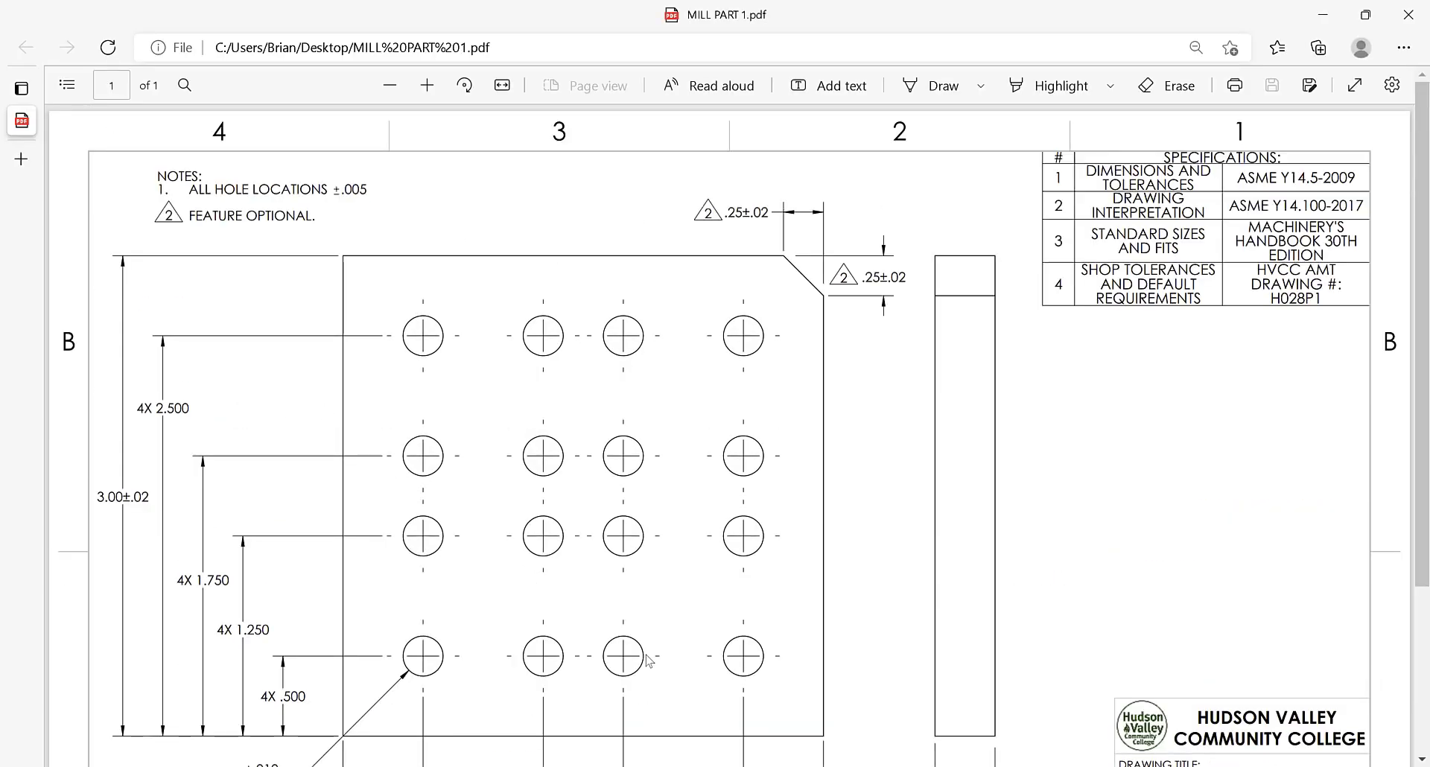
scroll(646, 631, "down", 3)
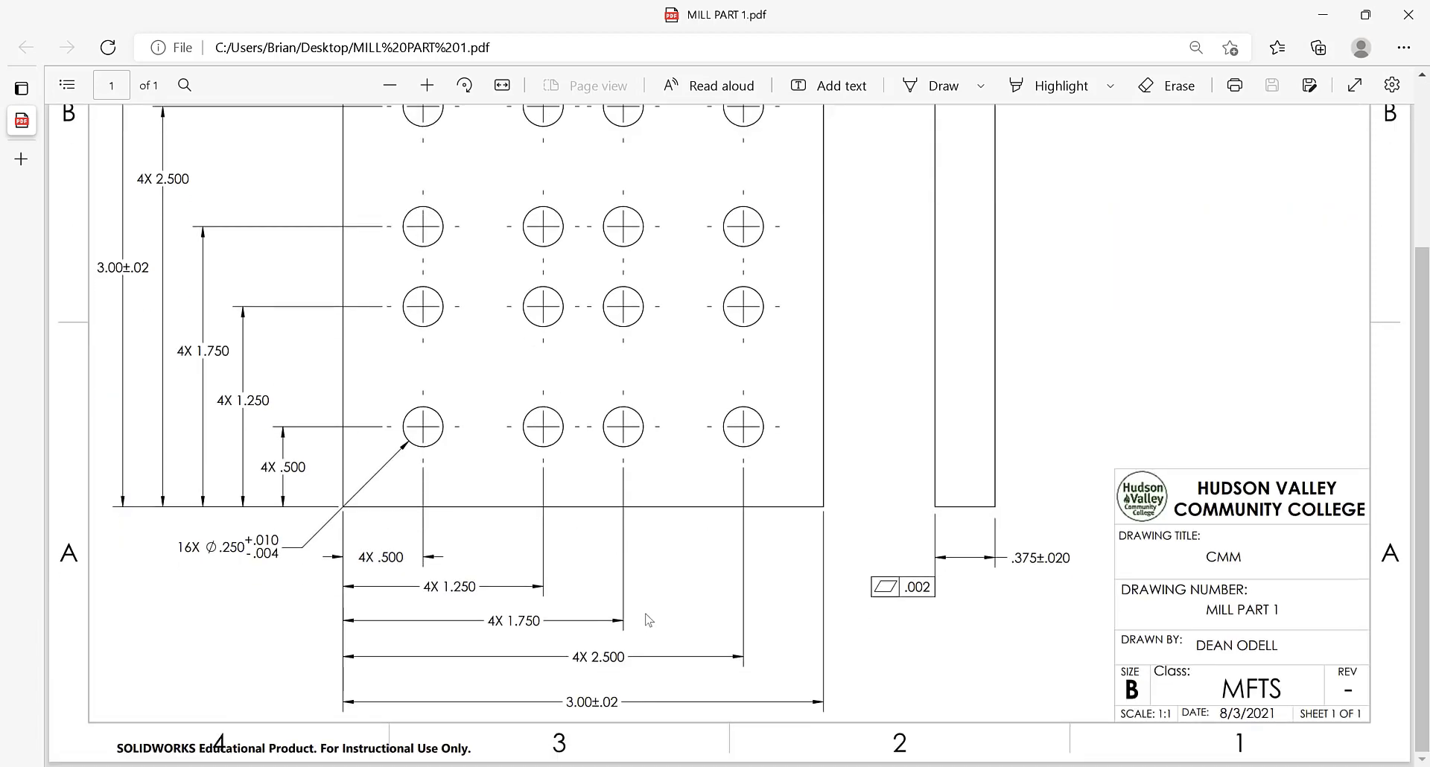
scroll(697, 511, "up", 2)
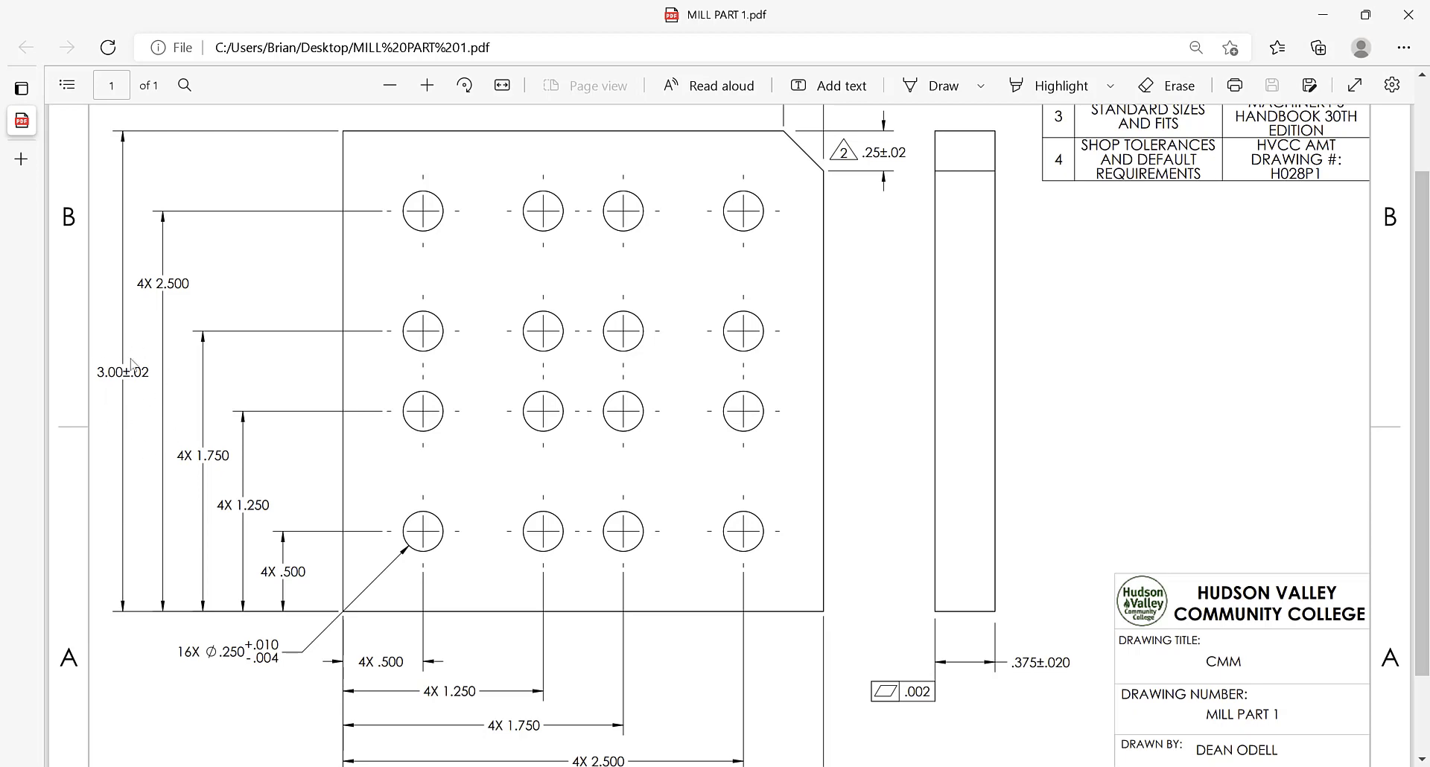
scroll(727, 365, "down", 2)
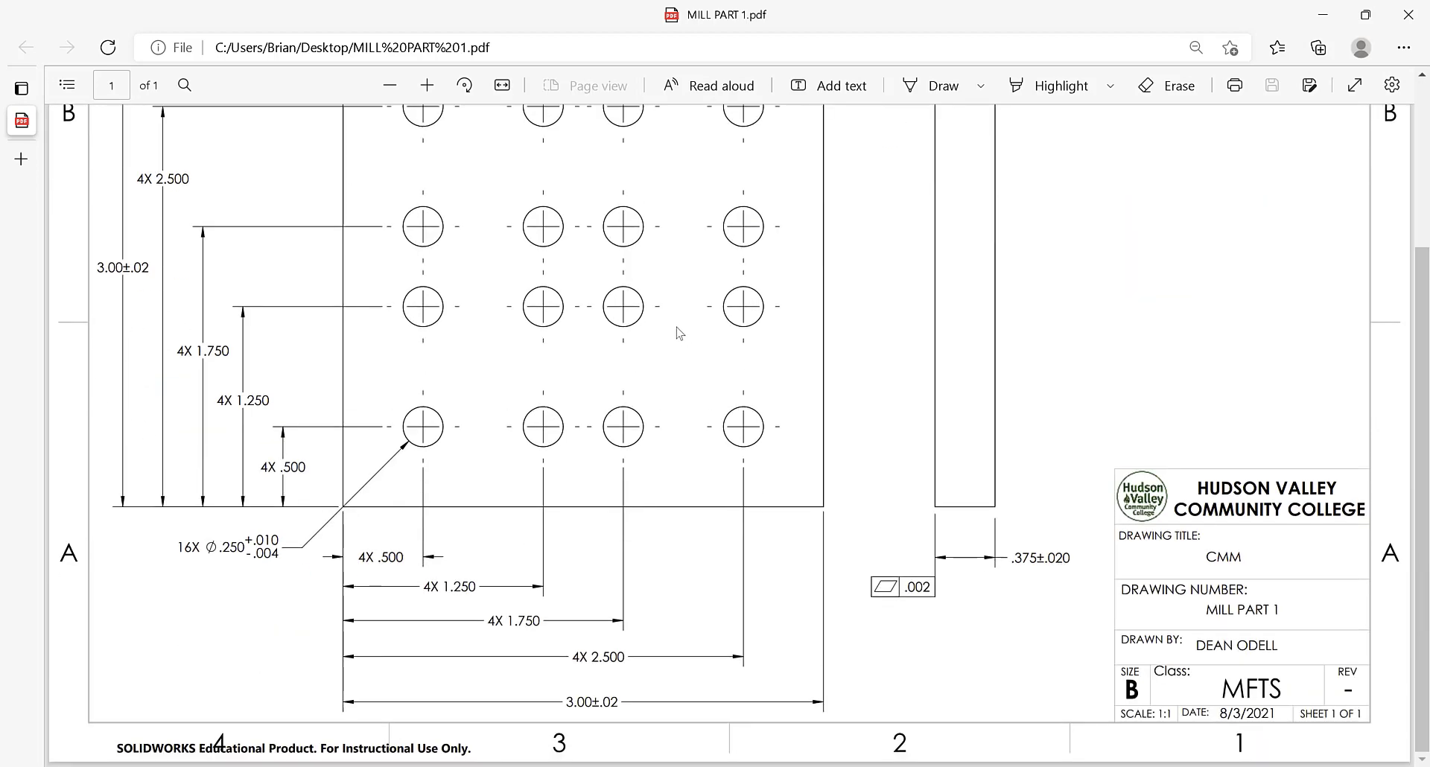
scroll(453, 377, "up", 4)
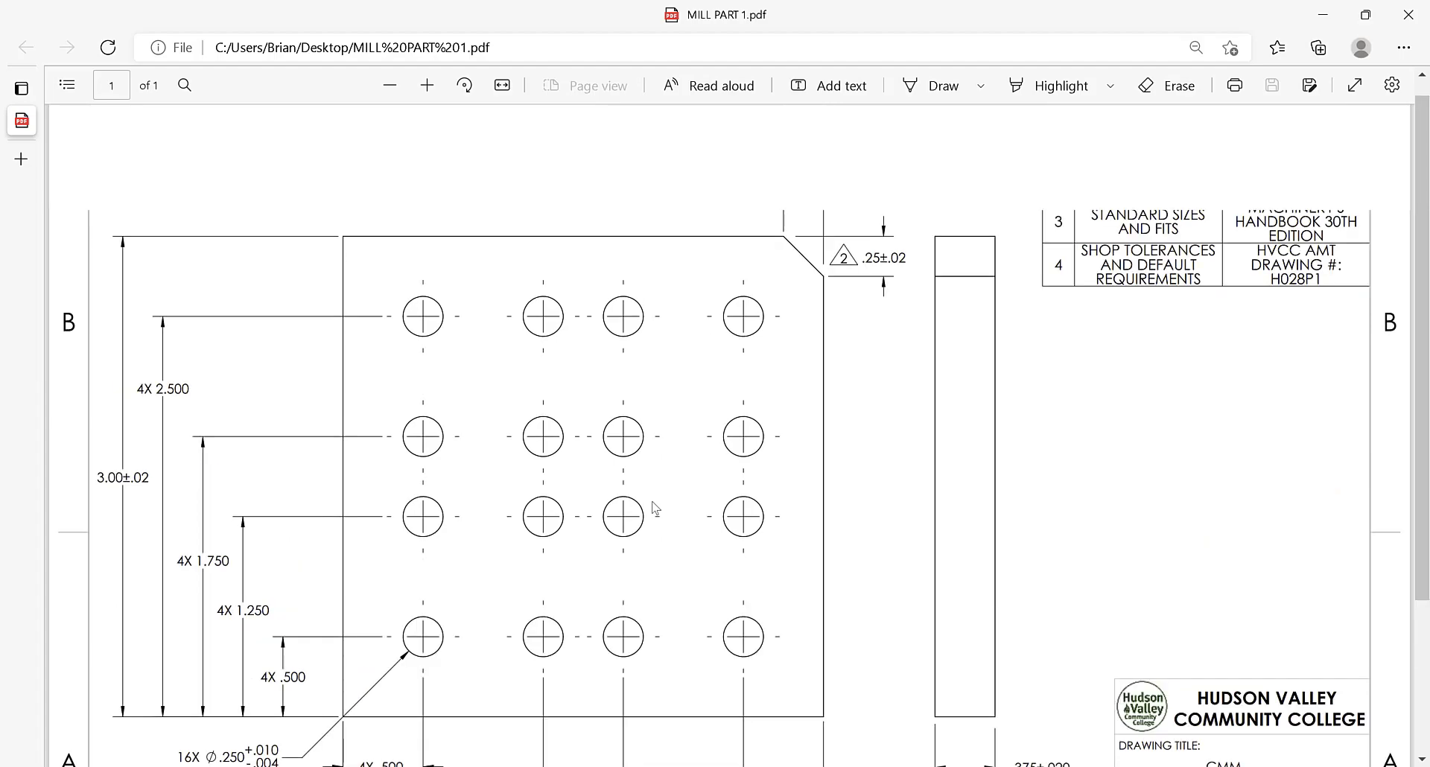
scroll(655, 508, "up", 2)
scroll(797, 406, "down", 6)
key("alt+Tab")
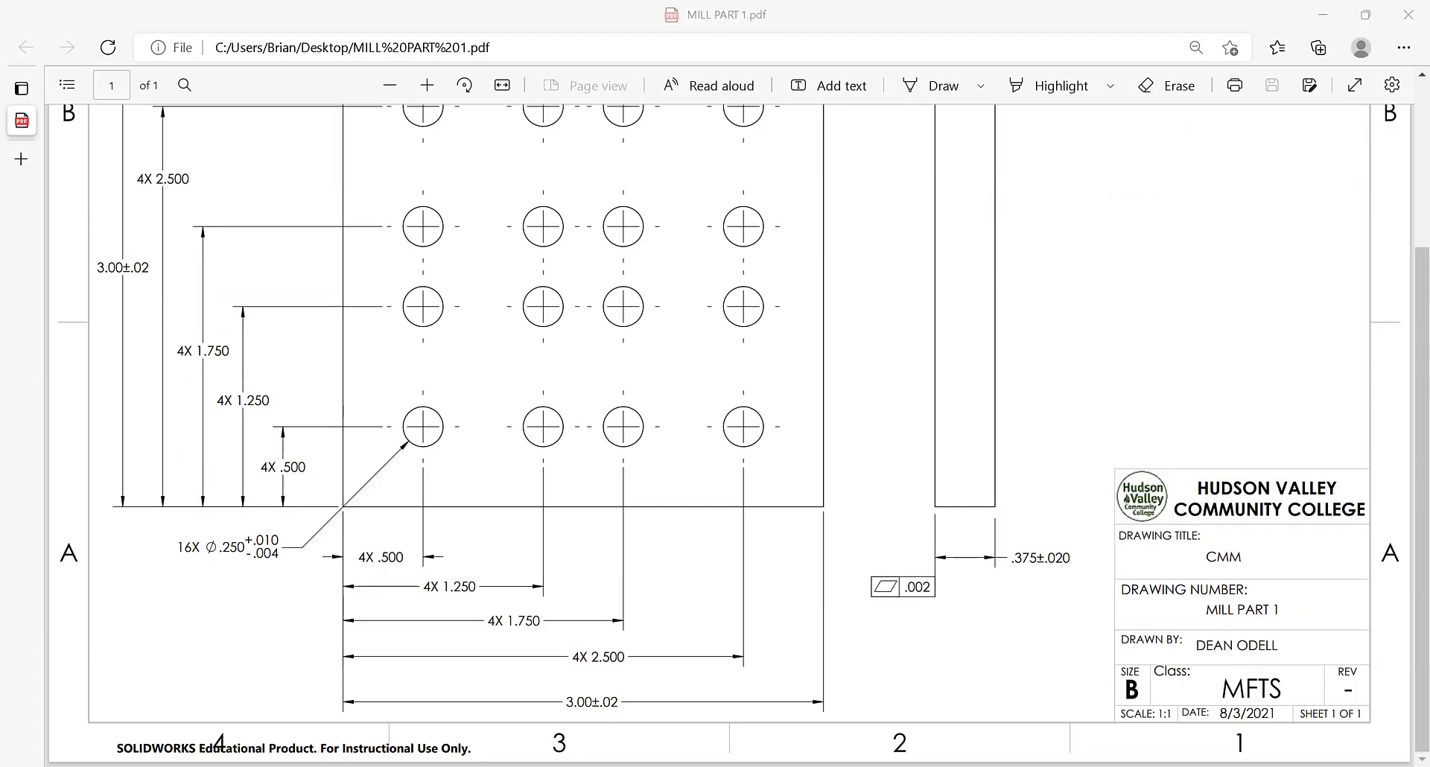
Accept the X WIDTH definition and duplicate that characteristic in the characteristics list.
left_click(50, 748)
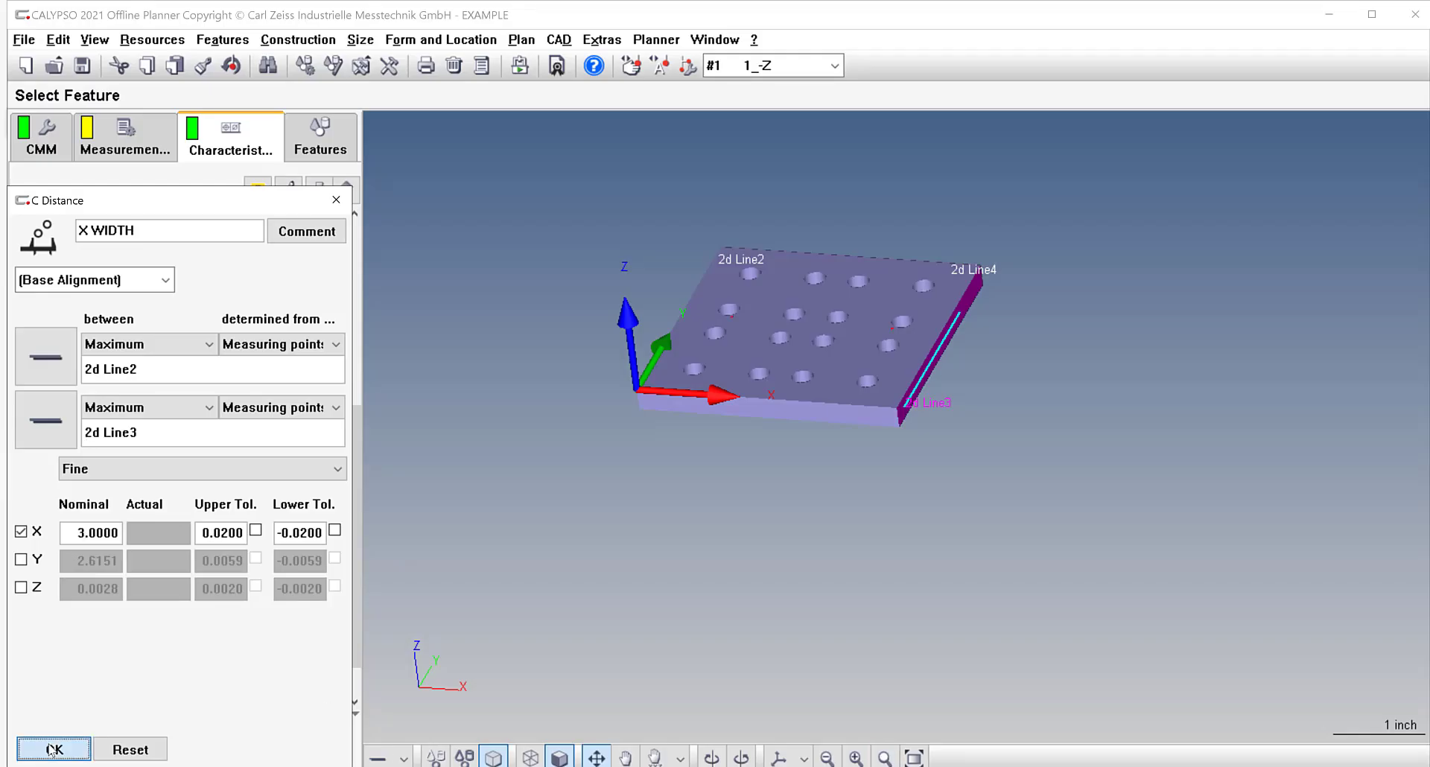
right_click(144, 659)
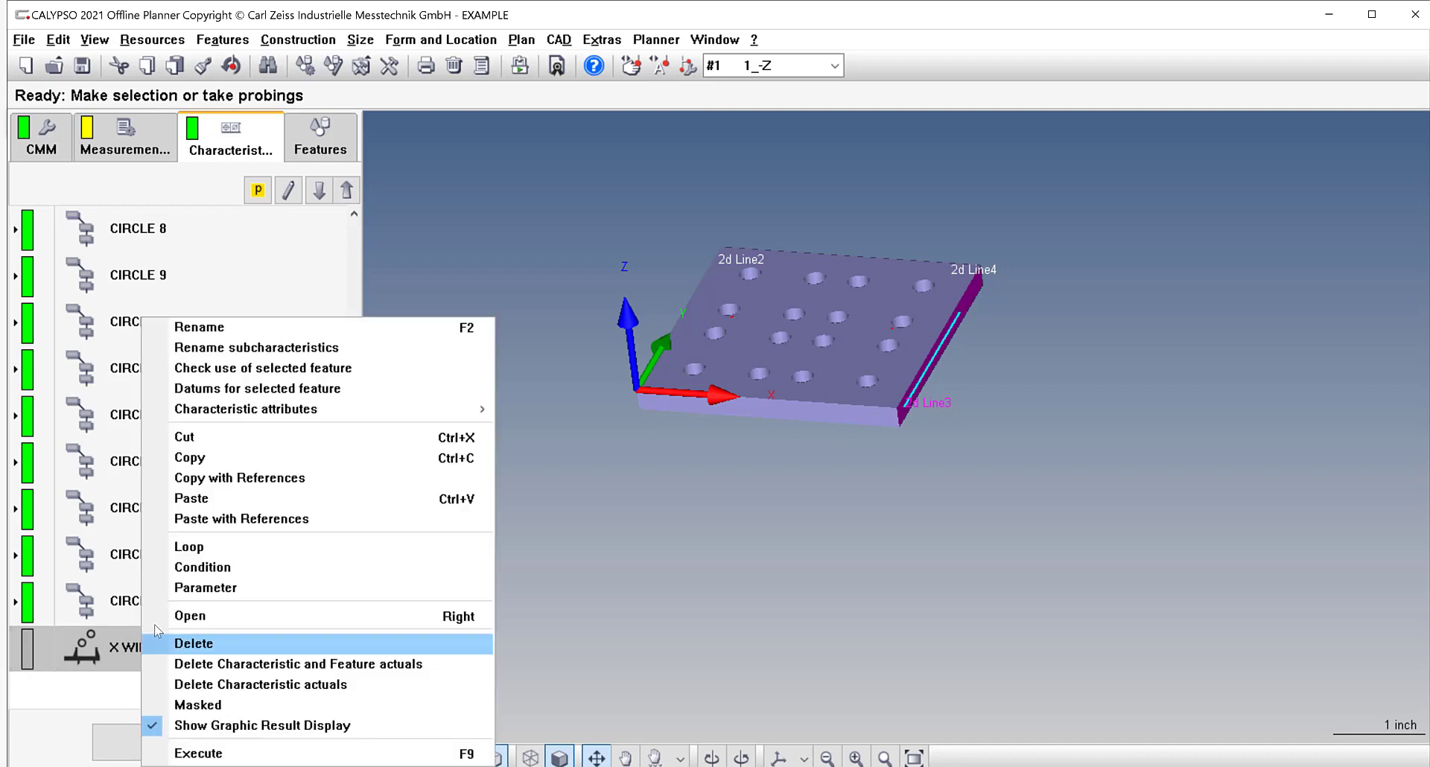
left_click(199, 460)
right_click(112, 700)
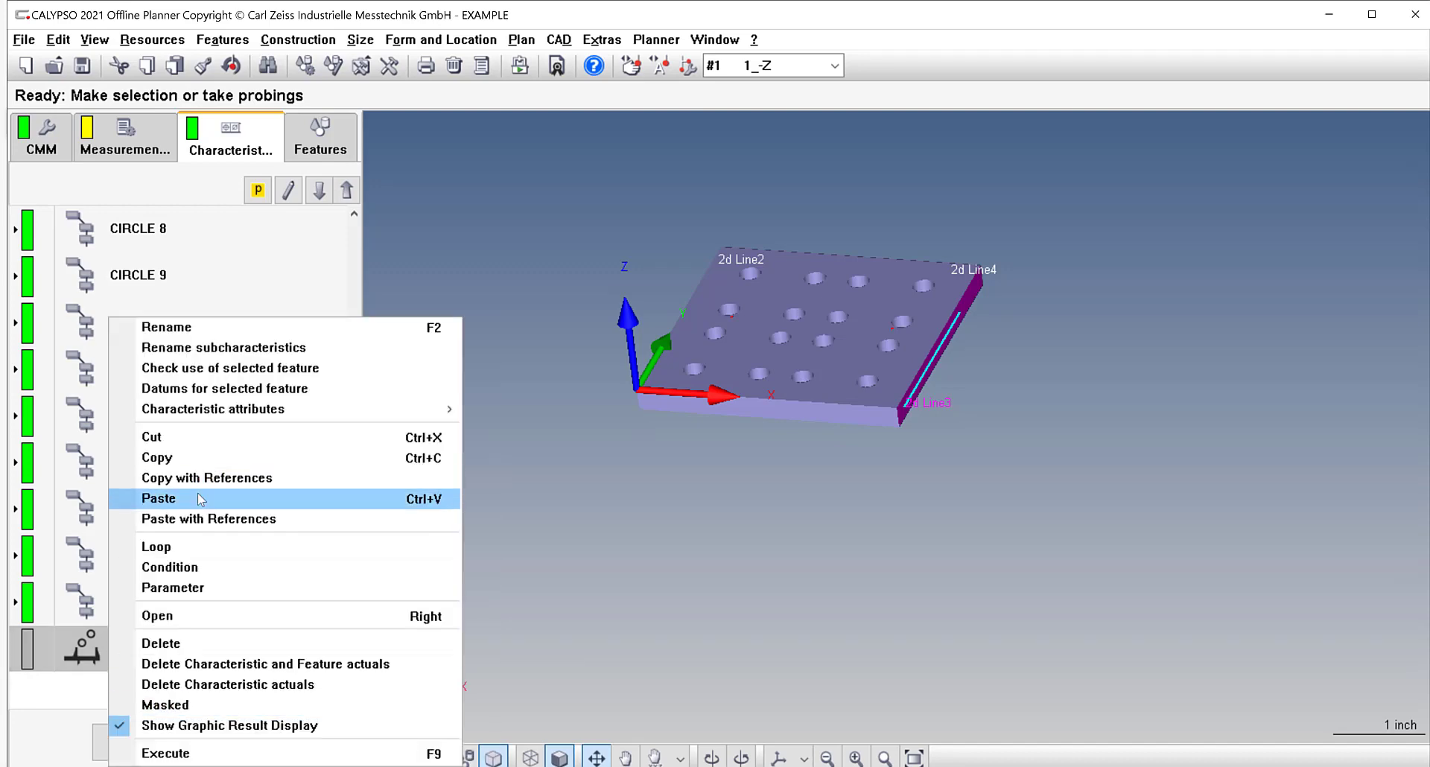
left_click(163, 498)
Open the X WIDTH1 caliper distance and reassign its two features to 2d Line1 and 2d Line4.
double_click(144, 654)
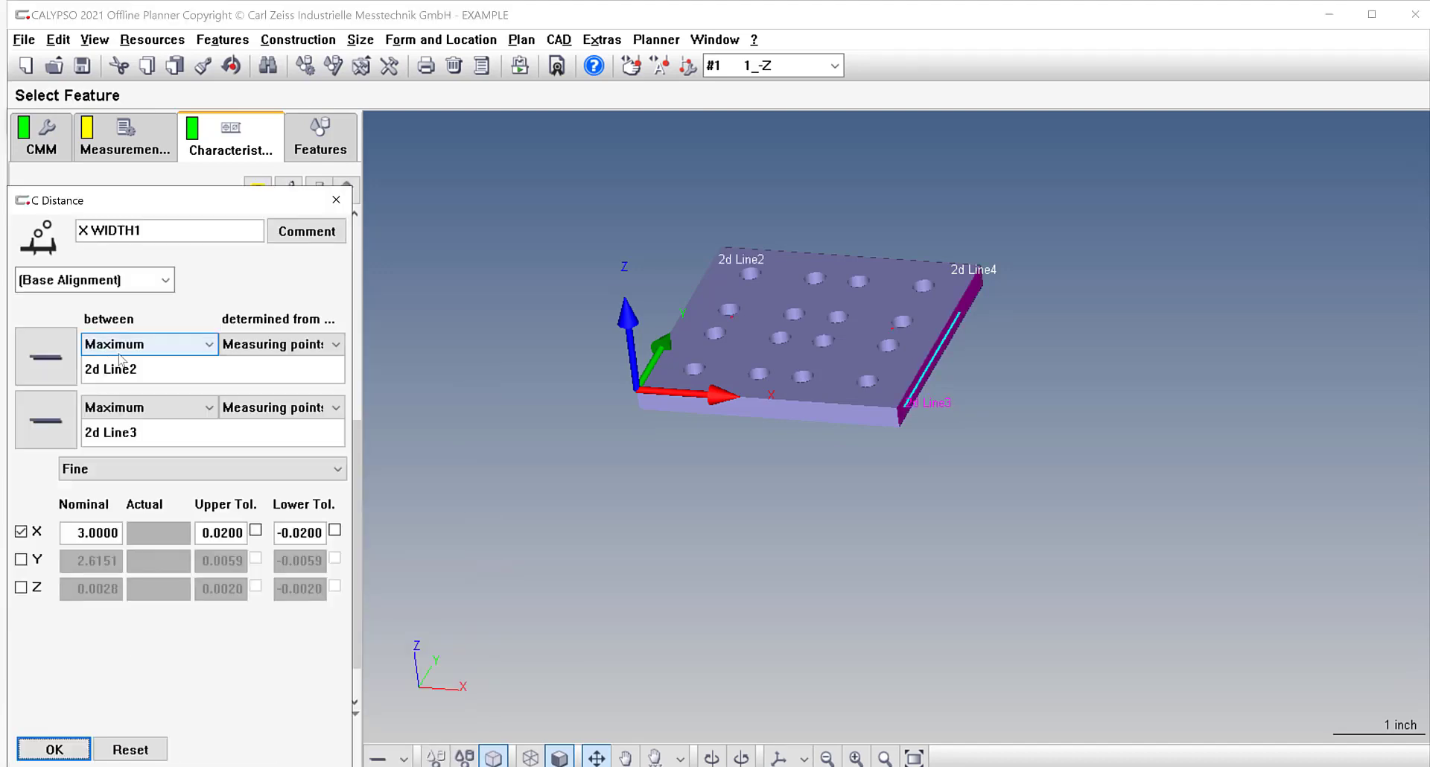
left_click(46, 356)
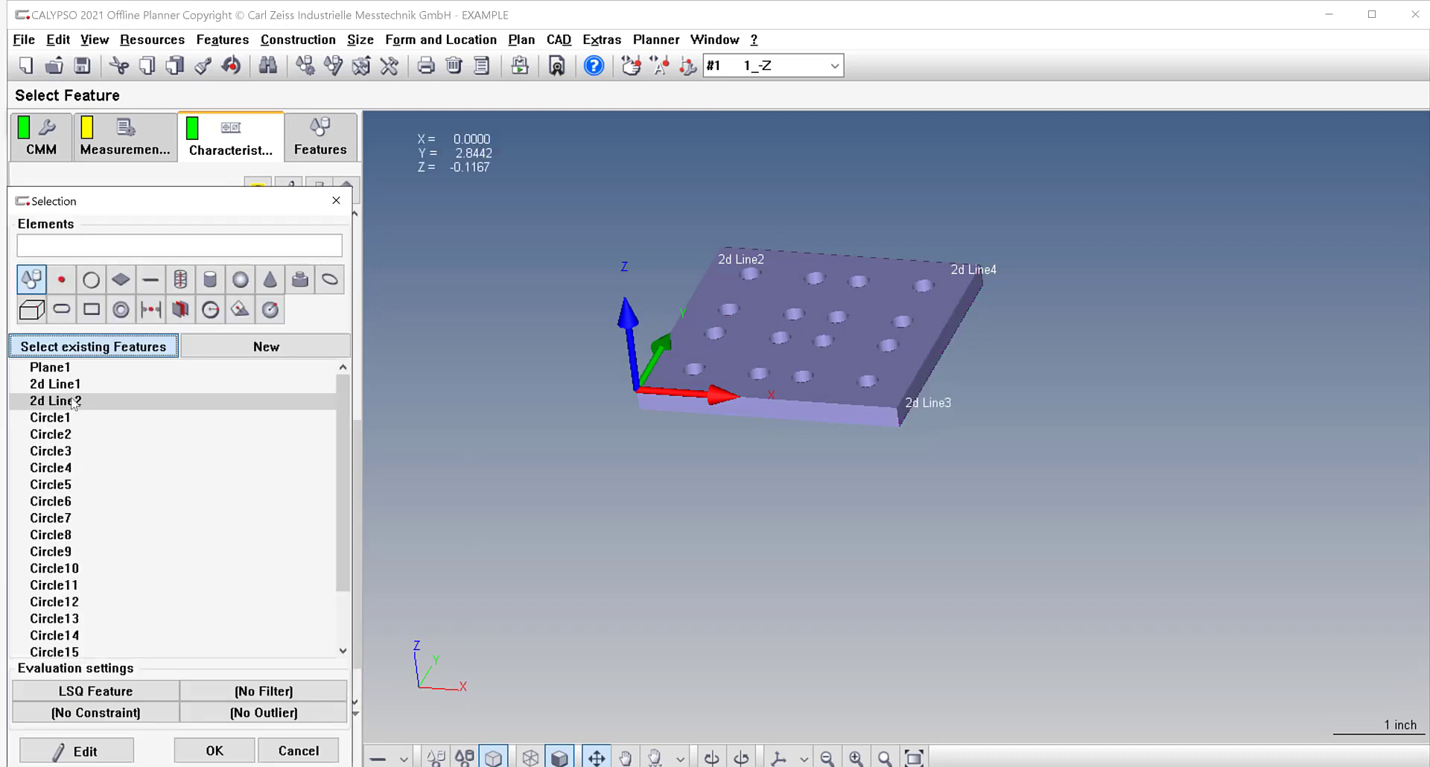
left_click(81, 384)
left_click(203, 745)
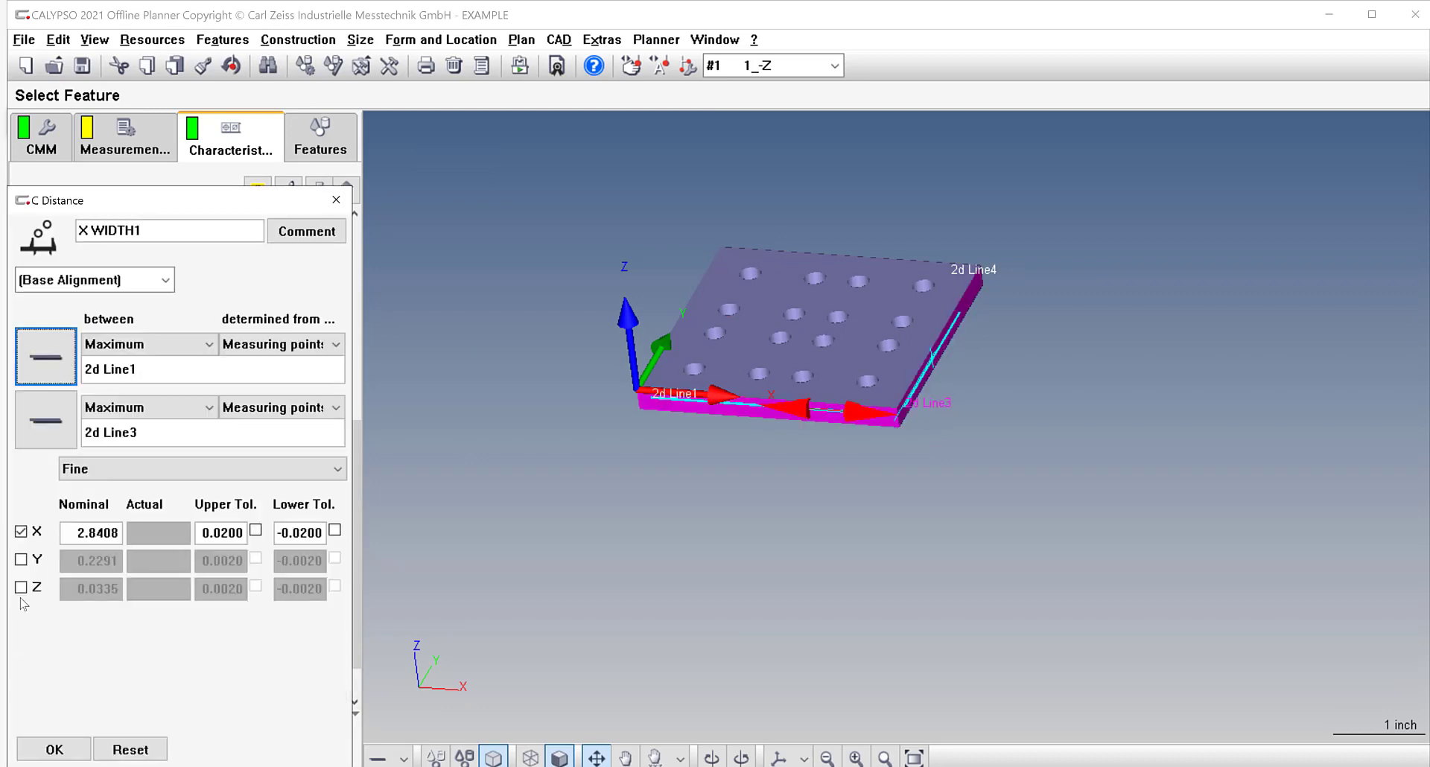
left_click(47, 426)
scroll(81, 571, "down", 1)
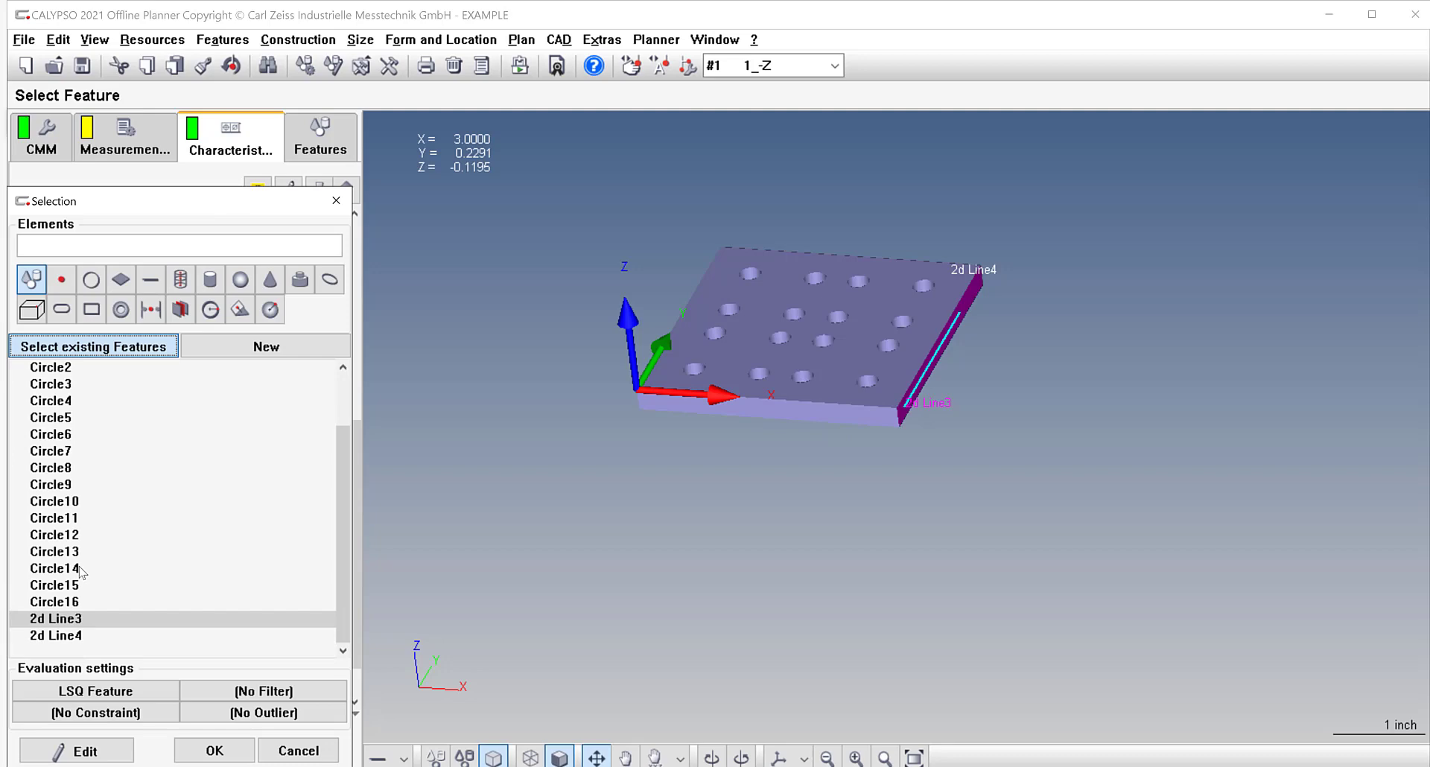
left_click(62, 635)
left_click(214, 751)
Switch the evaluated distance from X to Y, with upper tolerance 0.0200 and lower tolerance -0.0200.
left_click(21, 532)
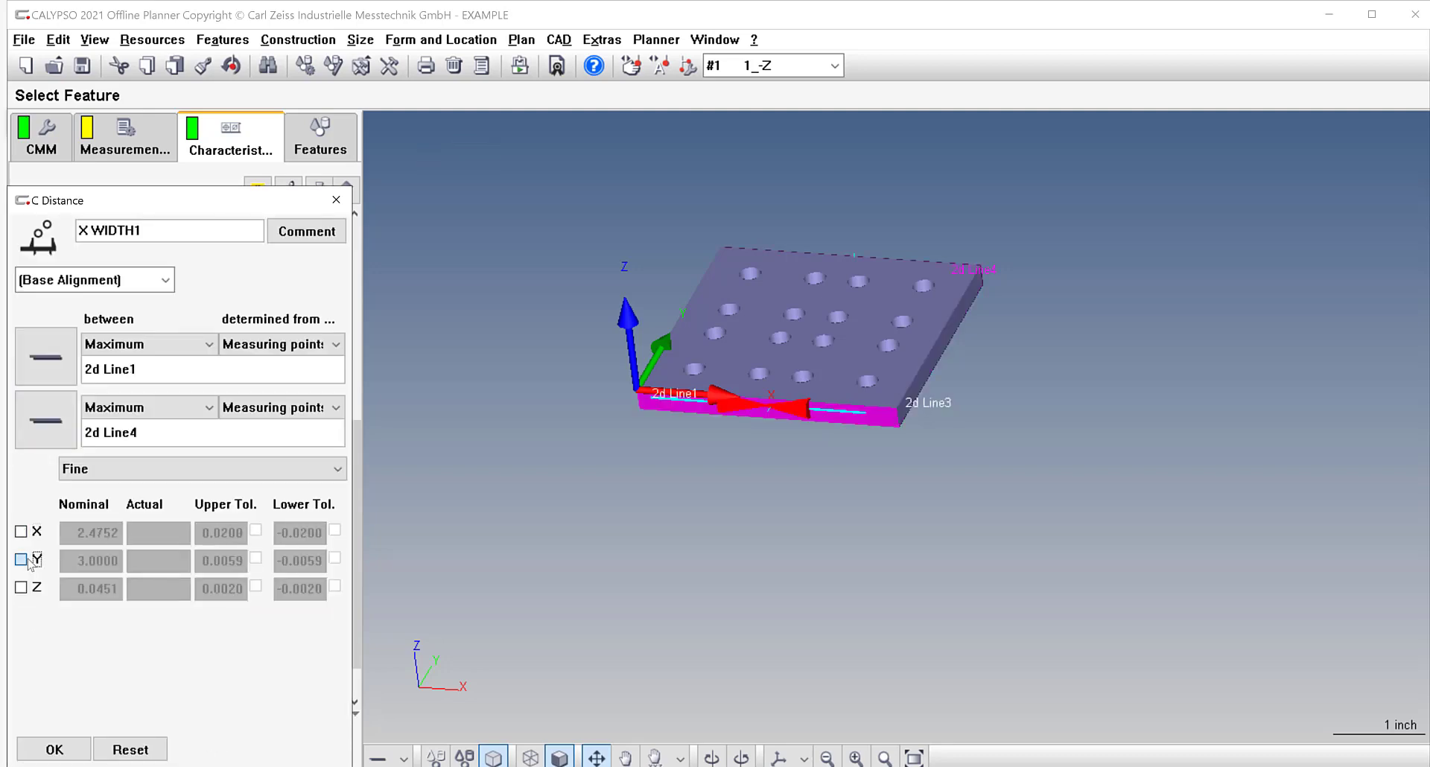
left_click(21, 560)
double_click(224, 561)
type("0.02")
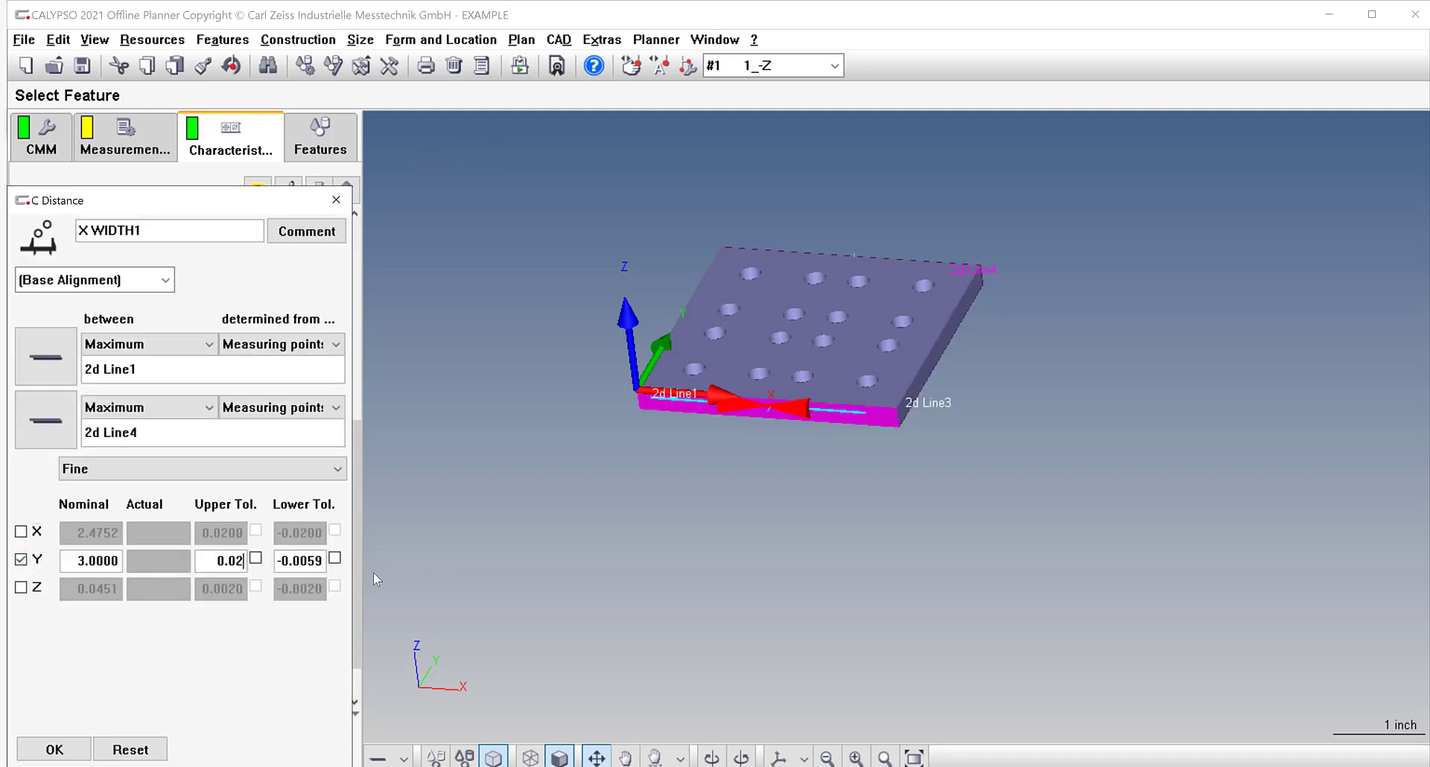
double_click(303, 560)
type("-0.02")
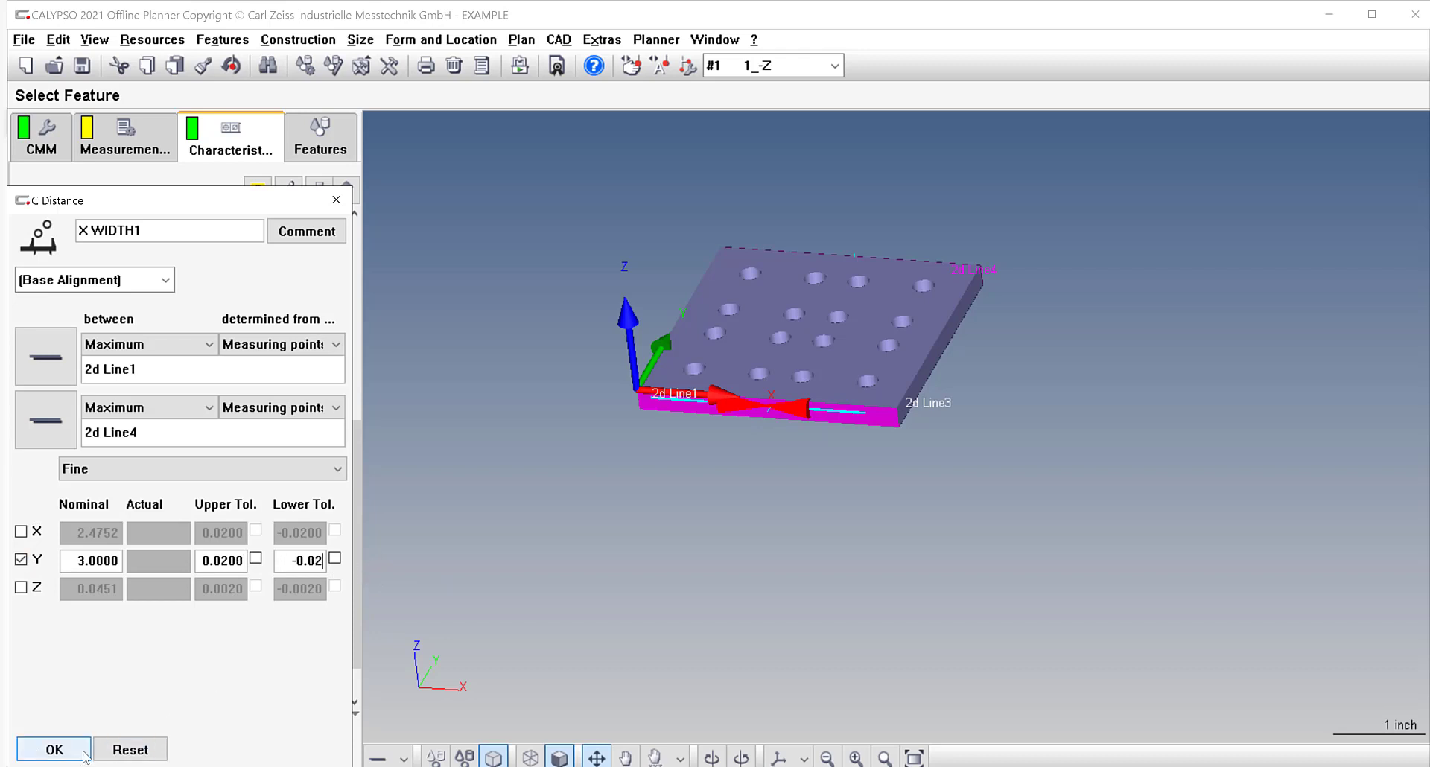
Rename the duplicated caliper distance as Y HEIGHT and accept its definition.
left_click_drag(91, 231, 56, 231)
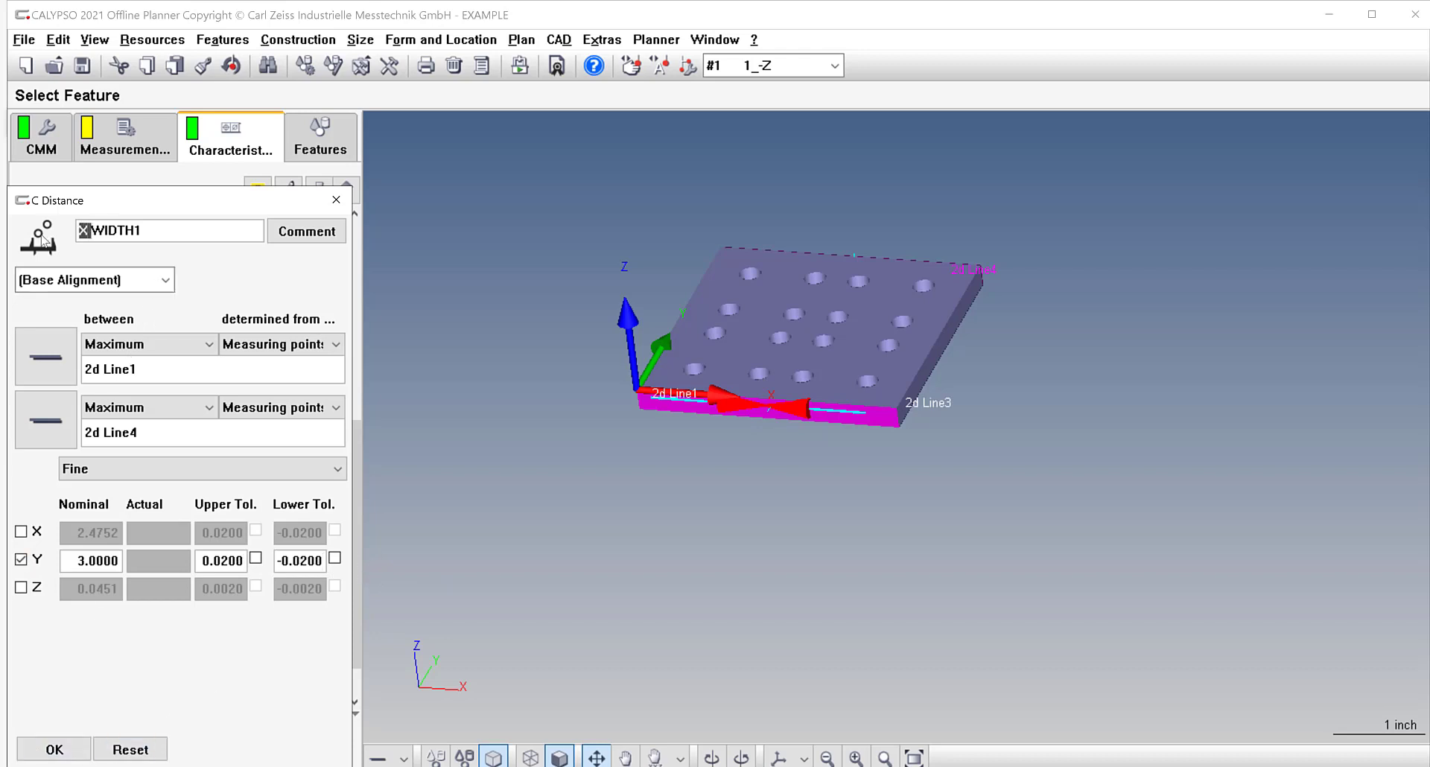
type("Y")
left_click_drag(137, 232, 95, 236)
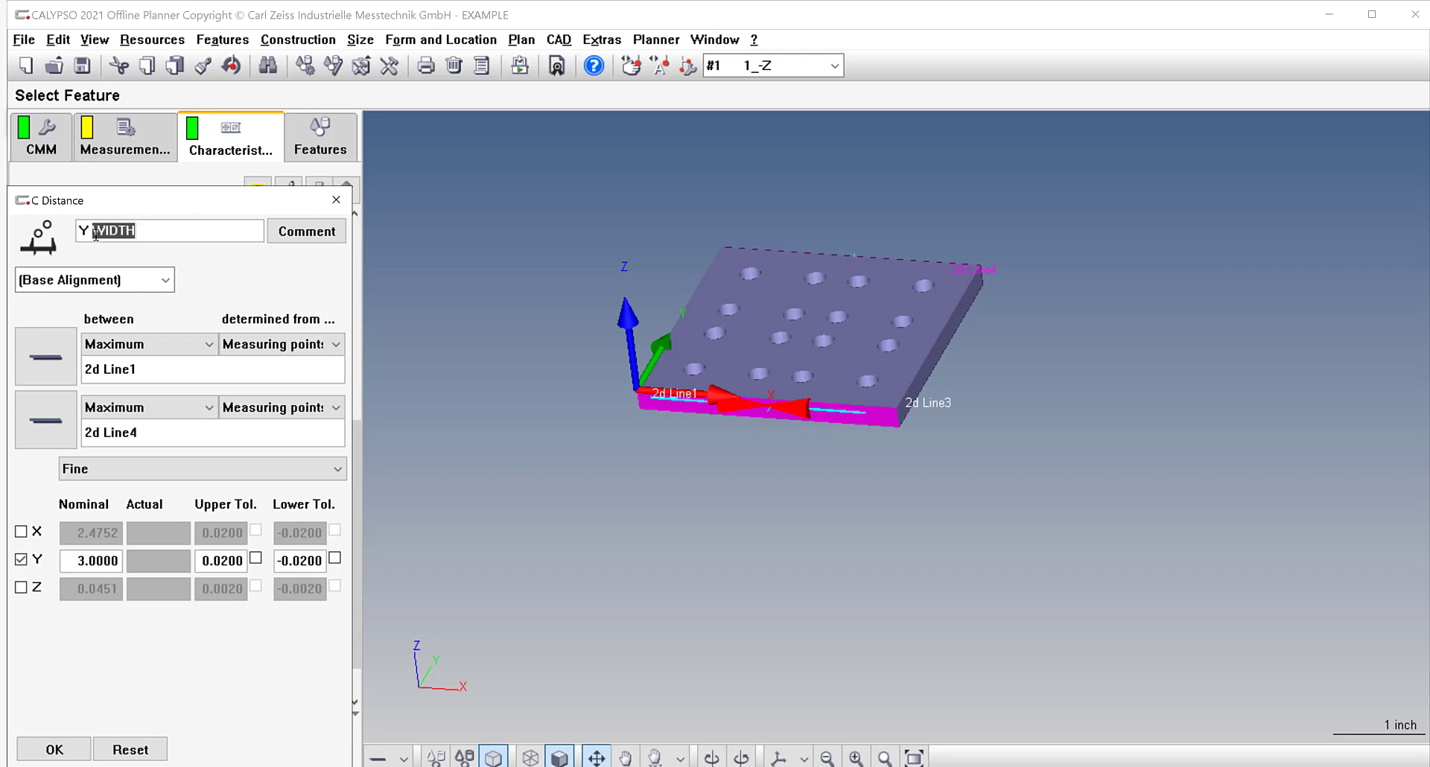
type("HEIGH")
left_click(52, 749)
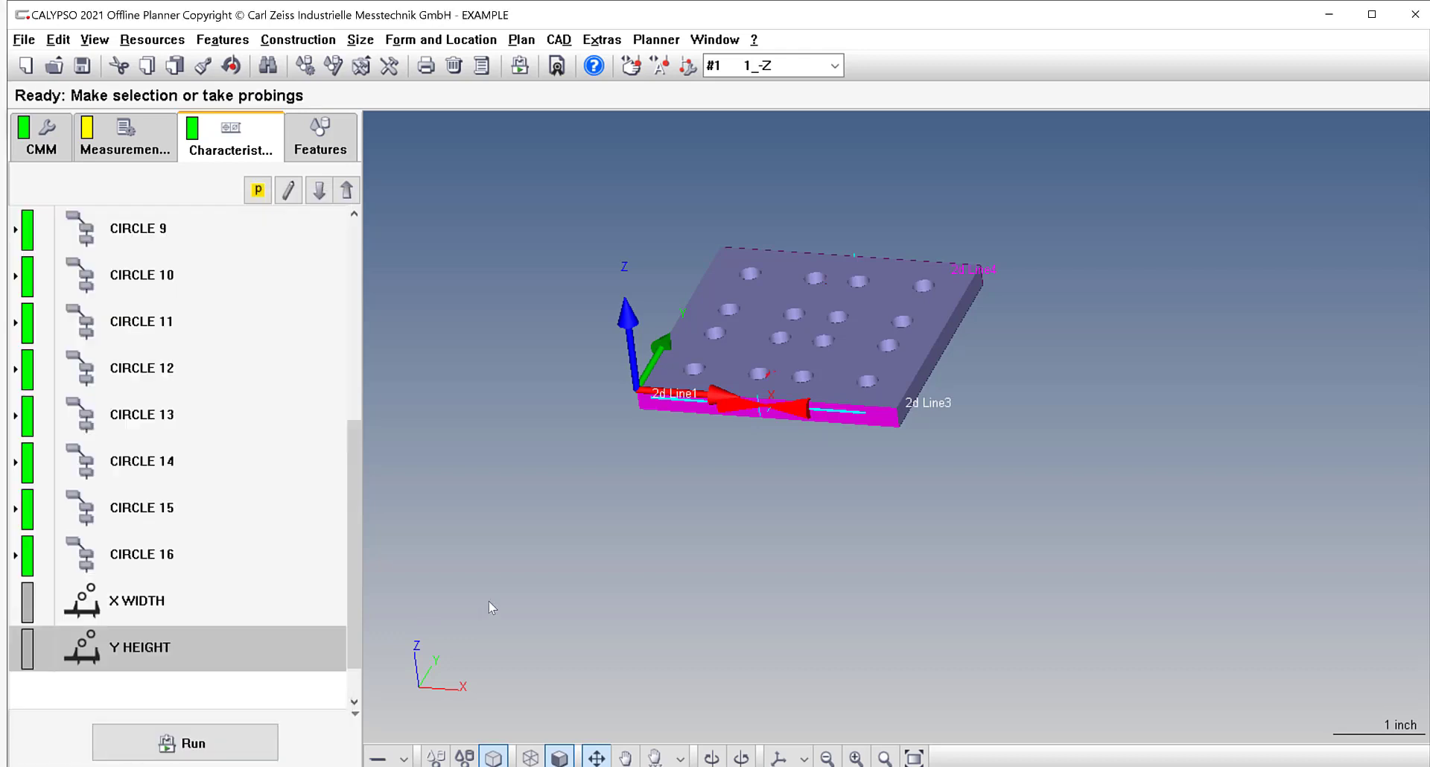
Execute the X WIDTH and Y HEIGHT characteristics together and close the report generation window.
left_click(125, 596)
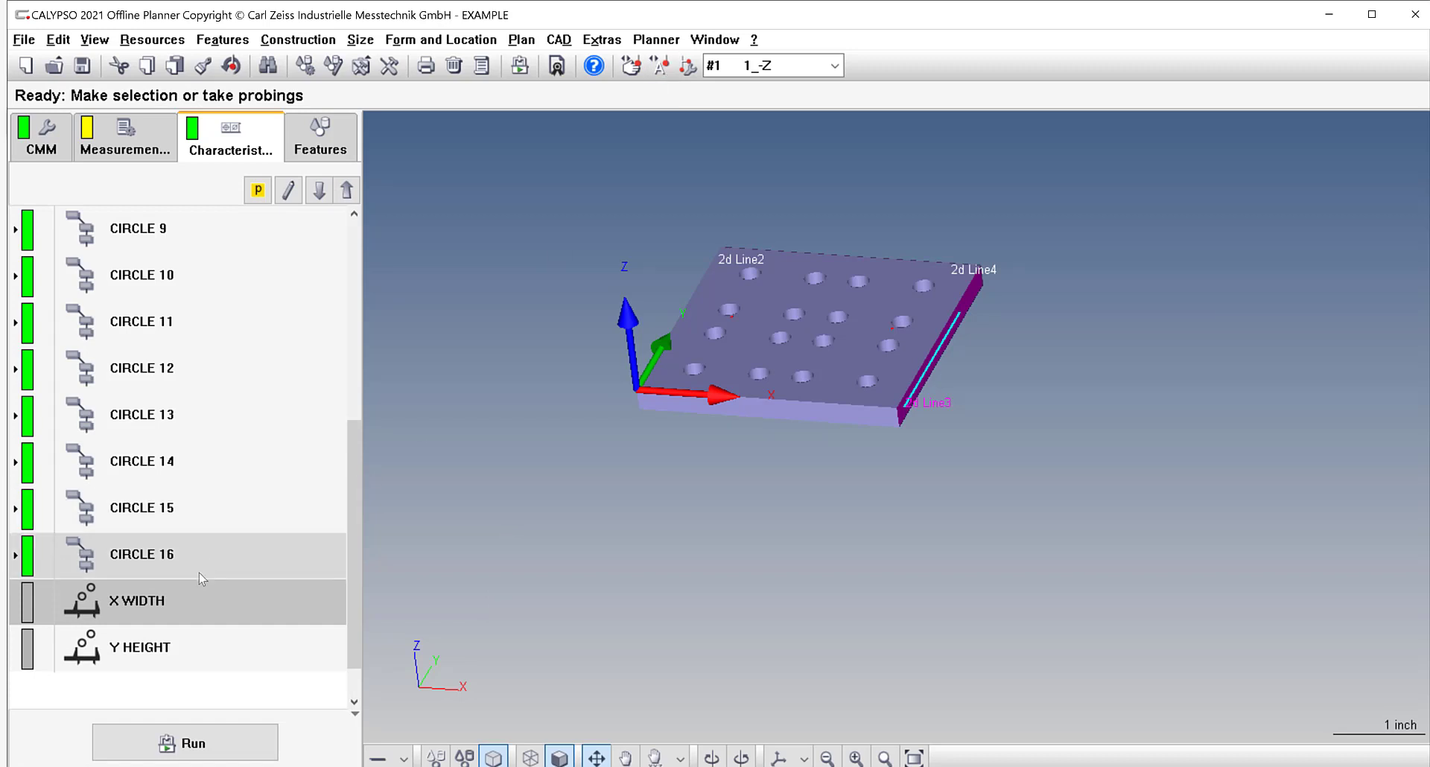
left_click(162, 646, "ctrl")
right_click(162, 646)
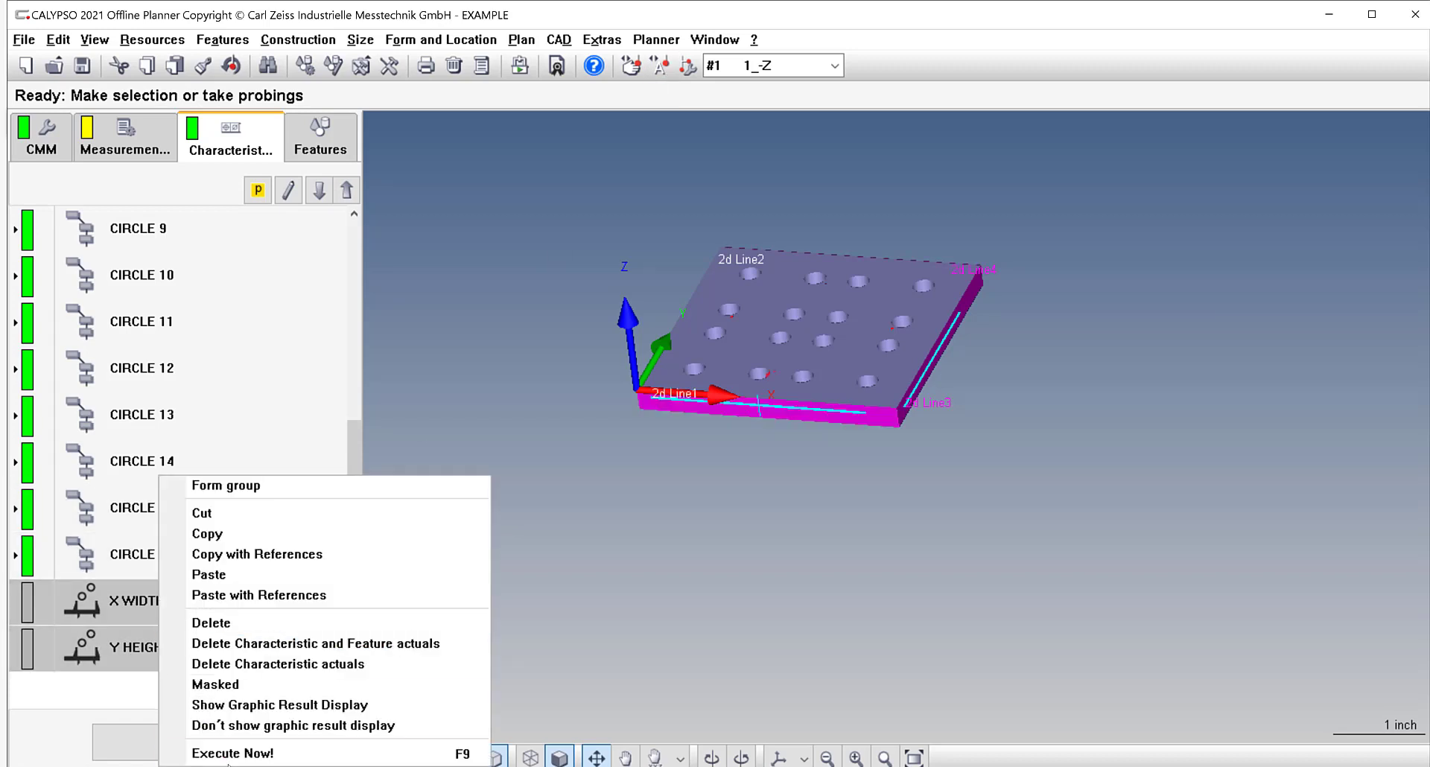
left_click(224, 754)
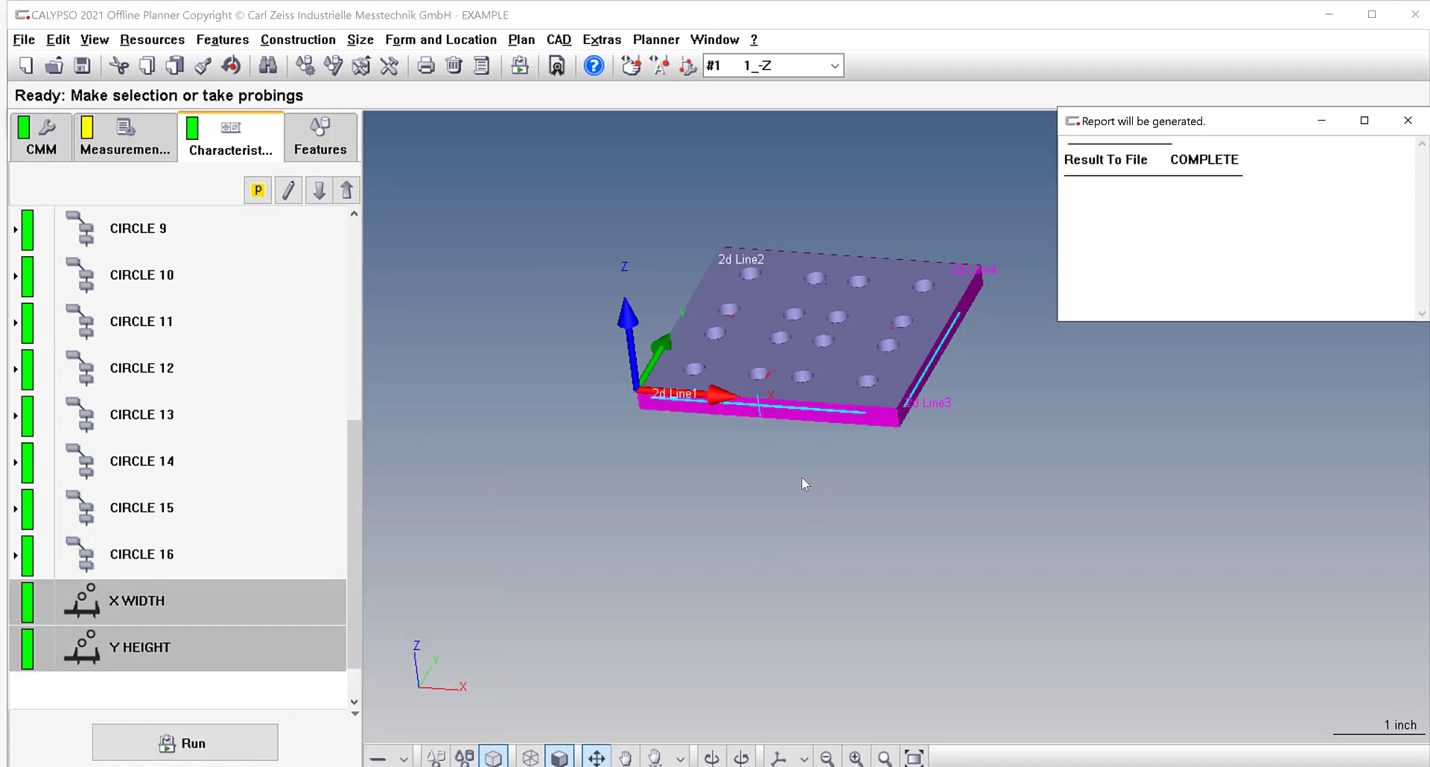
left_click(1408, 120)
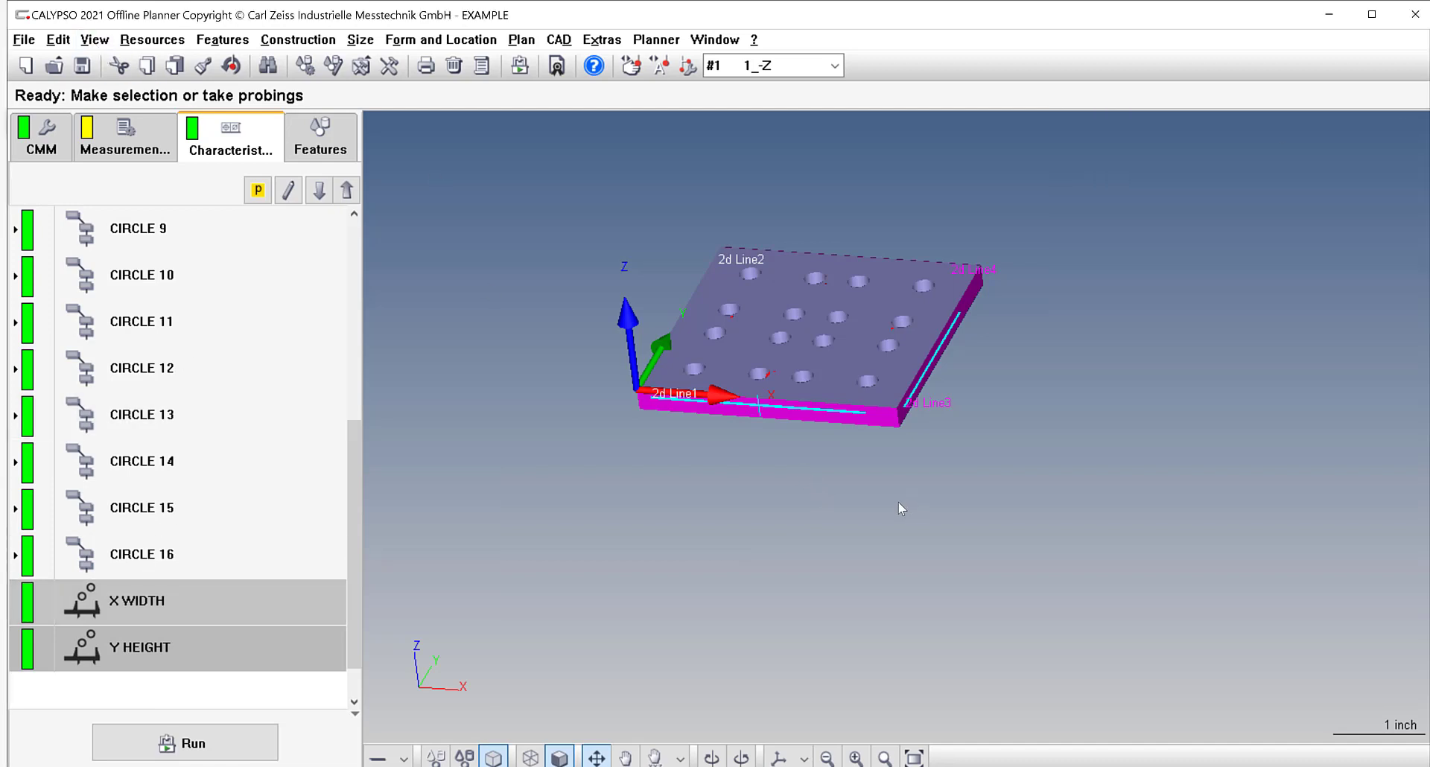
Select Y HEIGHT to view its lines, check the thickness dimension in the MILL PART 1 drawing, and return to CALYPSO.
left_click(195, 570)
left_click(184, 633)
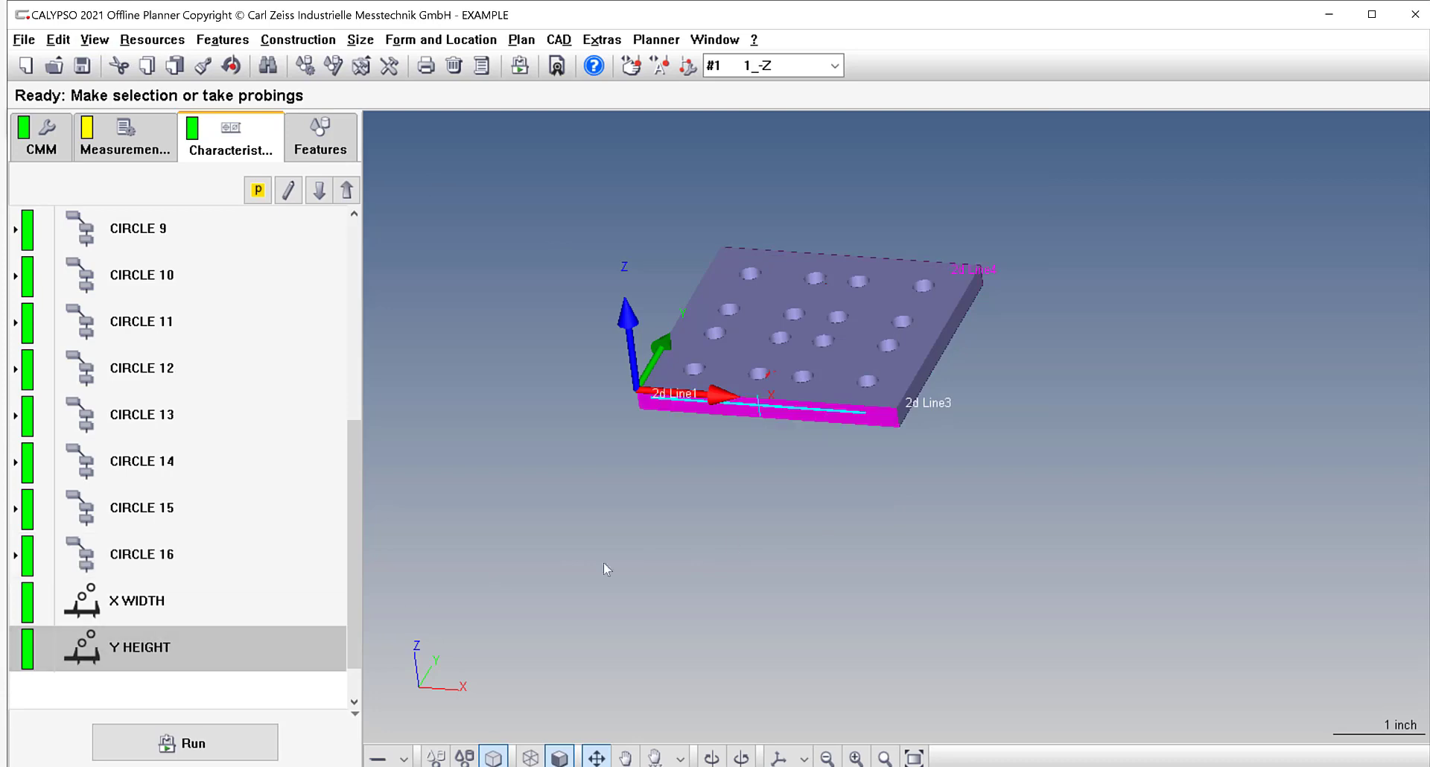
scroll(736, 529, "down", 4)
scroll(918, 214, "up", 6)
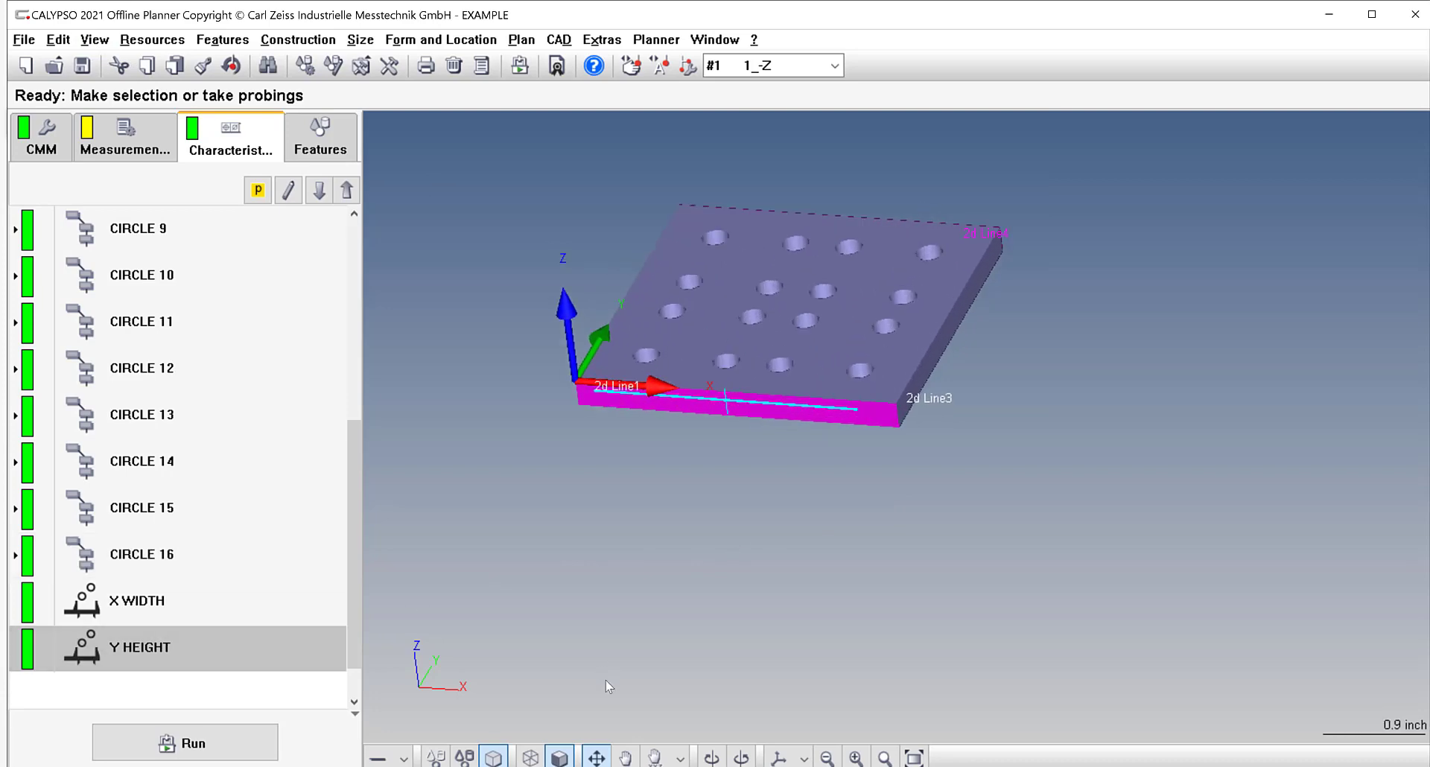
left_click(704, 766)
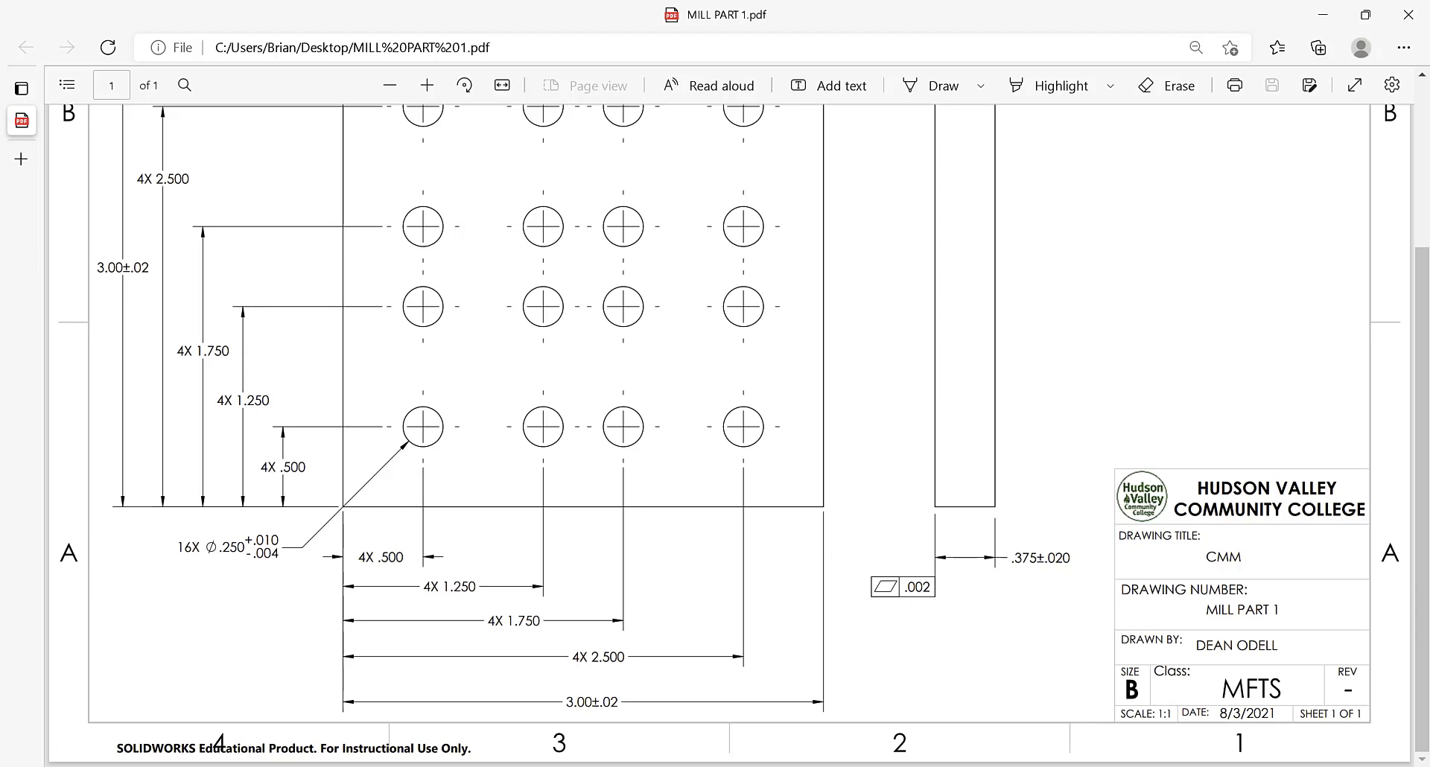
left_click(675, 766)
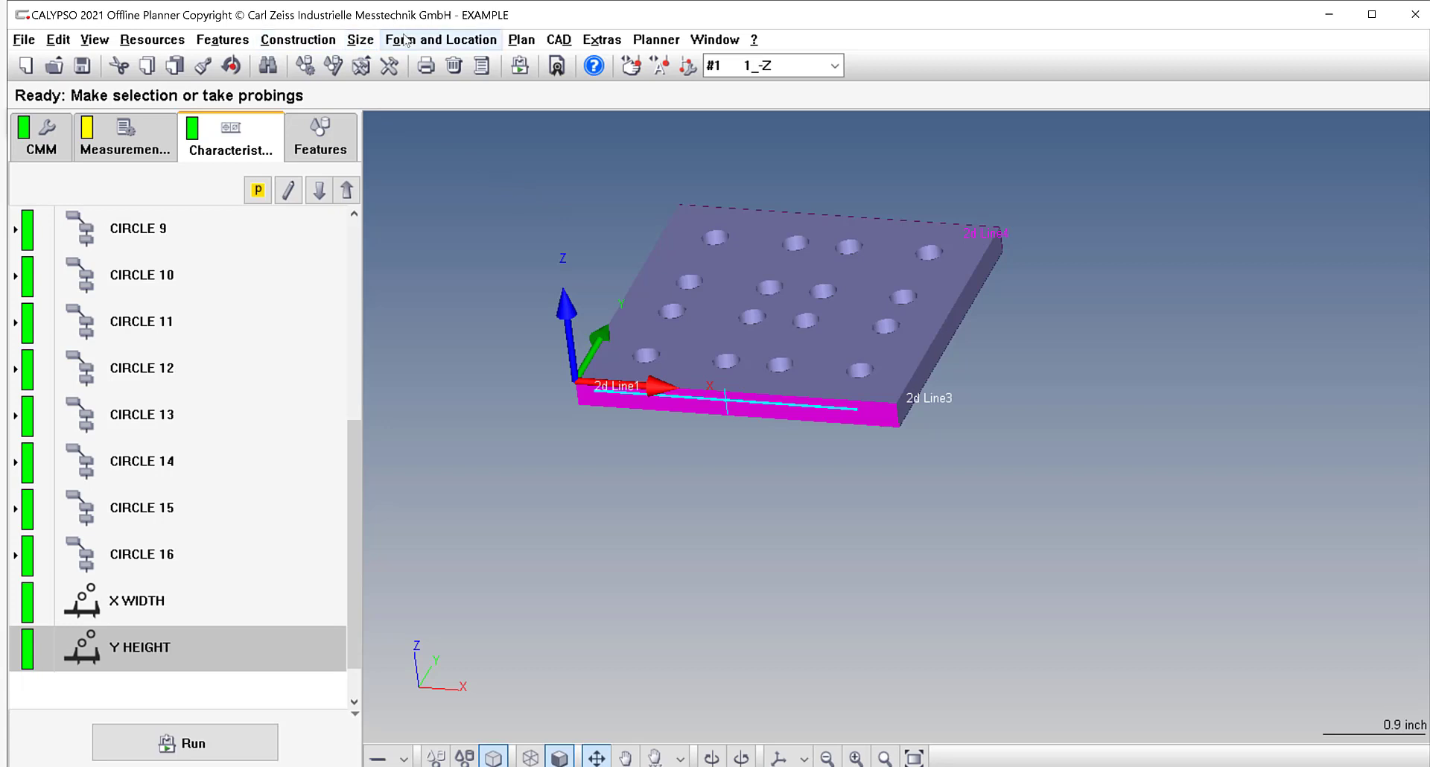
Add a Result Element characteristic and name it THICKNESS.
left_click(360, 40)
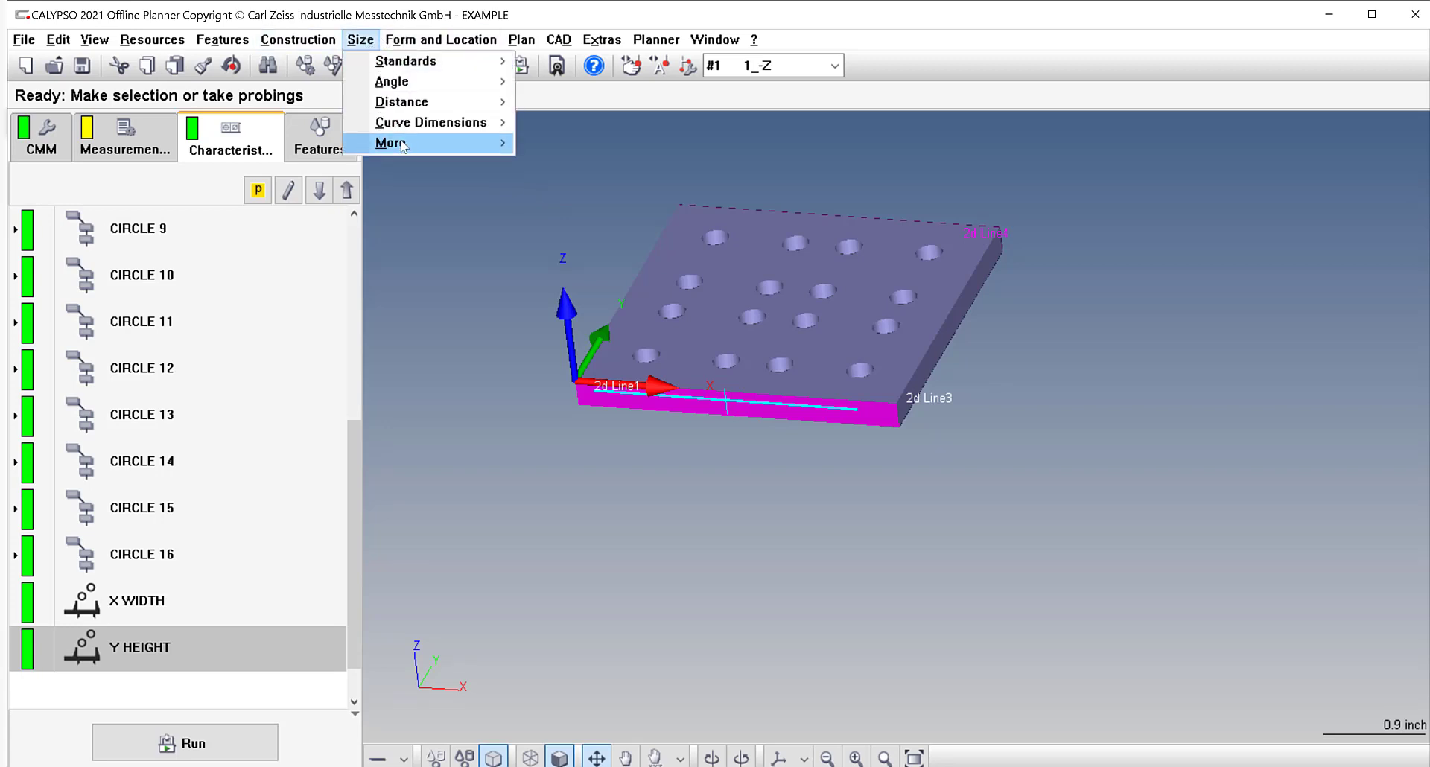
mouse_move(408, 142)
left_click(593, 435)
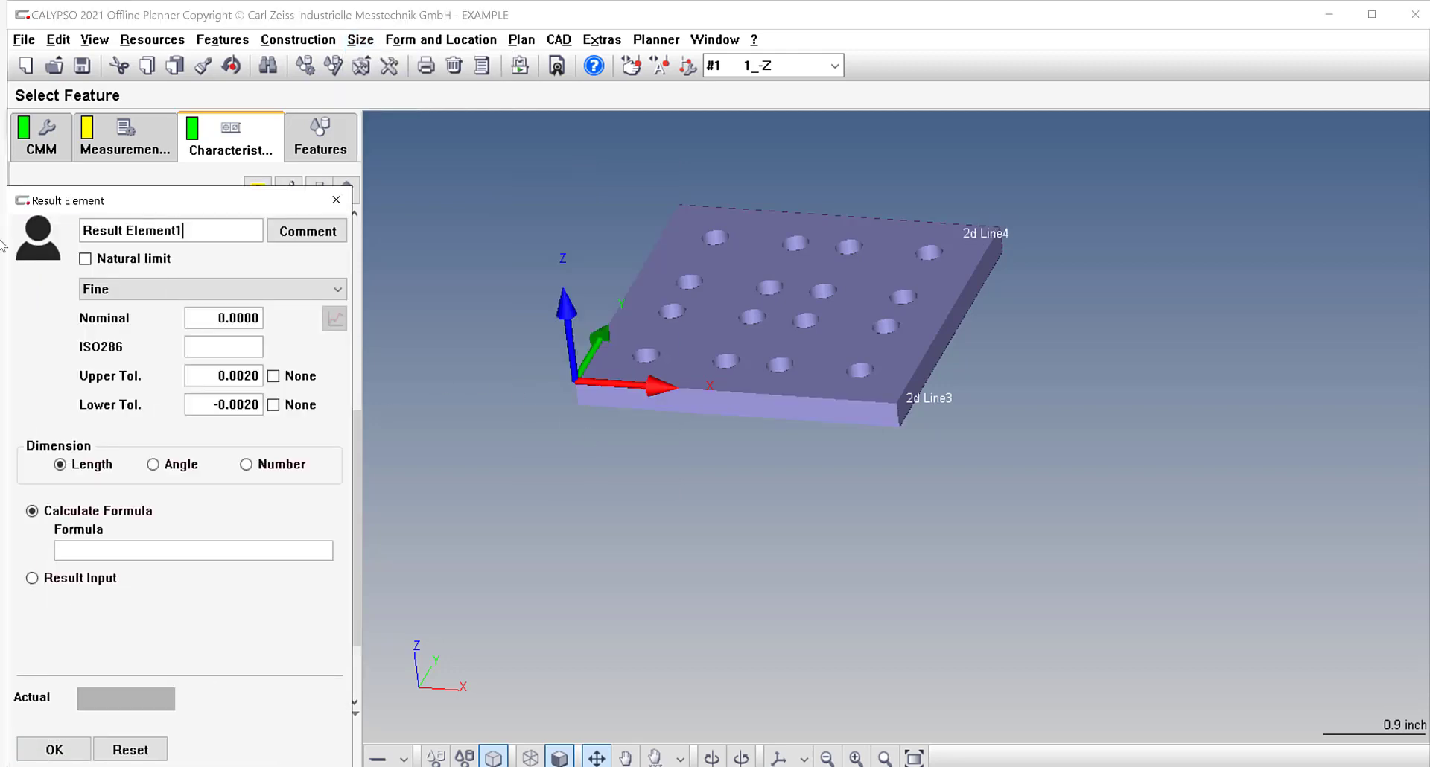
left_click_drag(193, 226, 23, 223)
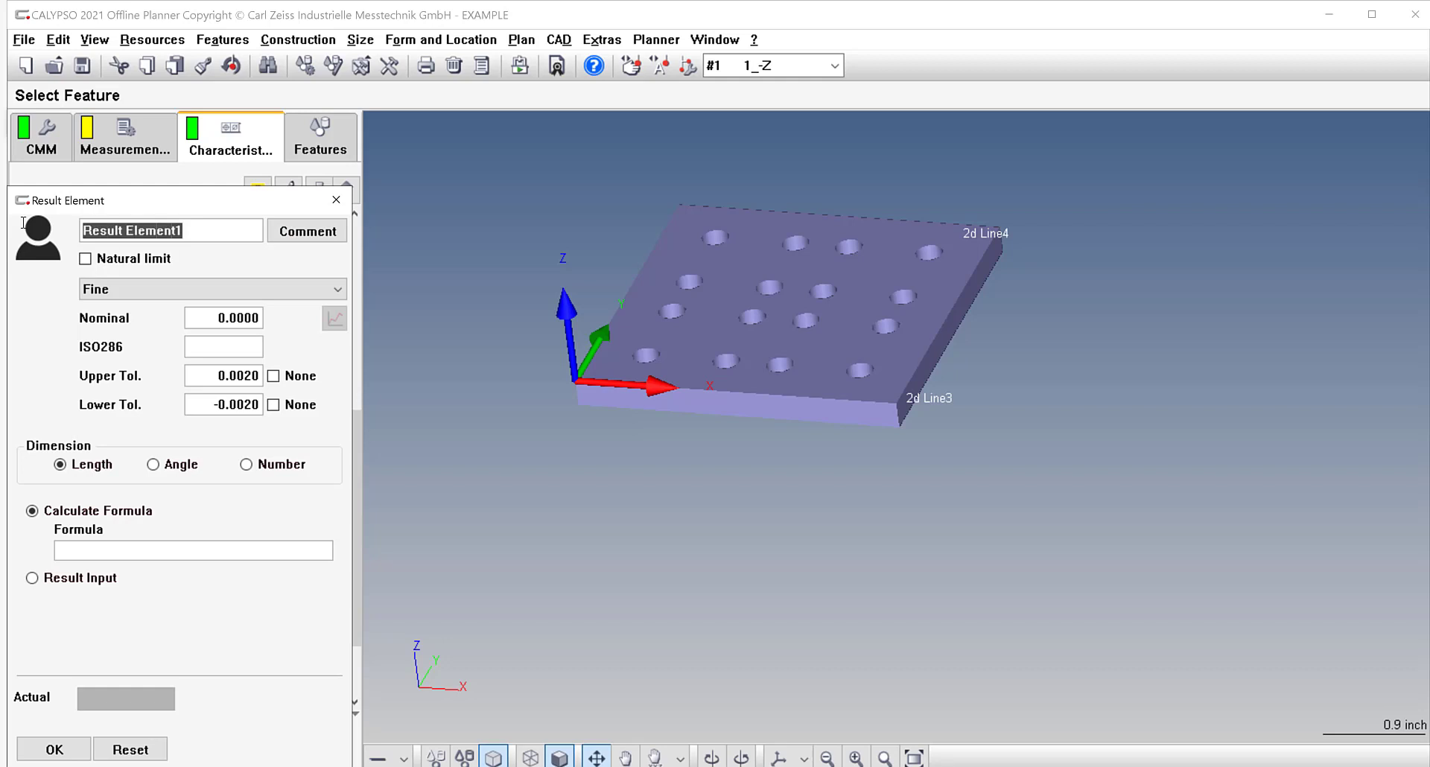
type("THICKNESS")
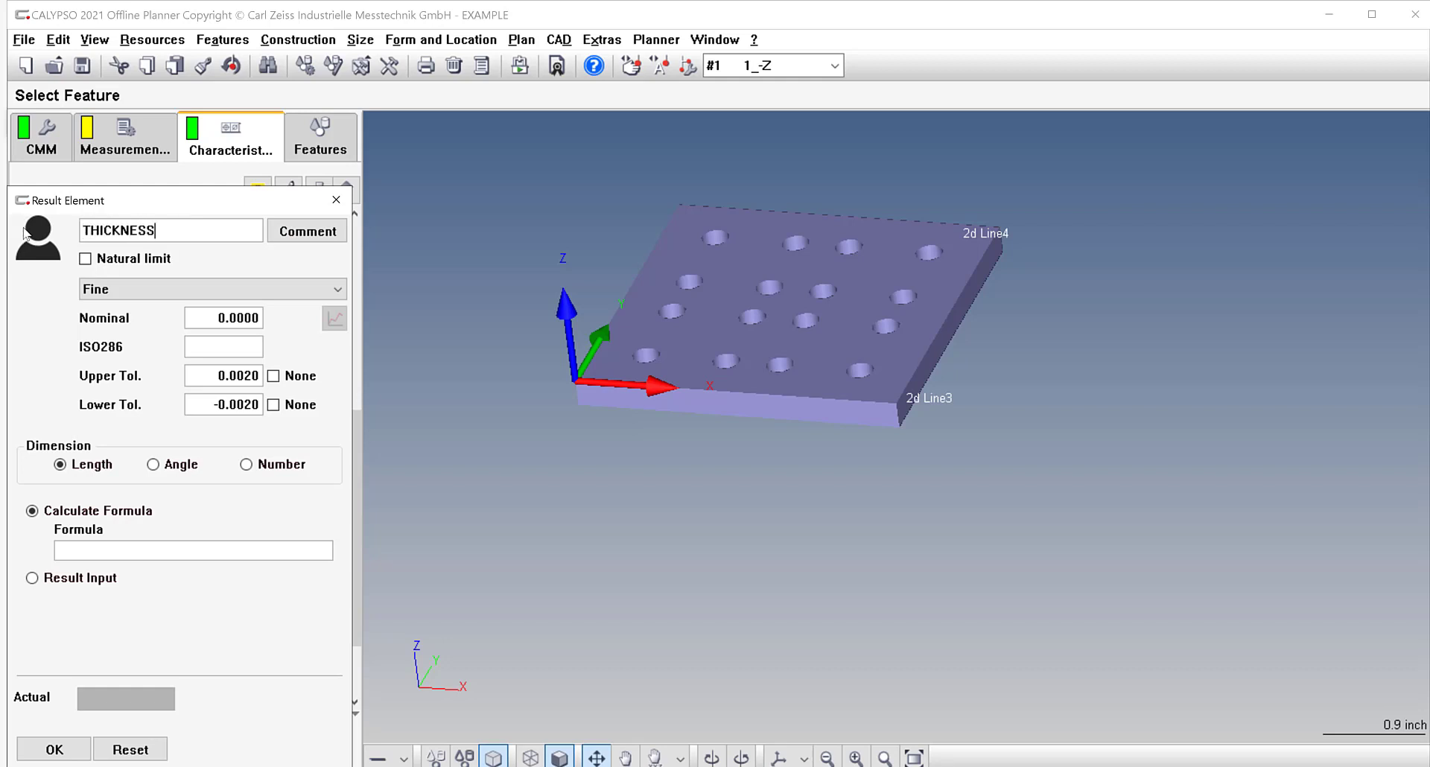
Give the THICKNESS element a nominal of 0.3750, an upper tolerance of 0.0200 and a lower tolerance of -0.0200.
double_click(207, 320)
type(".375")
left_click_drag(237, 375, 262, 405)
type("22")
Make THICKNESS a result input with the dialog text MEASURE PART THICKNESS, and accept the definition.
left_click(58, 579)
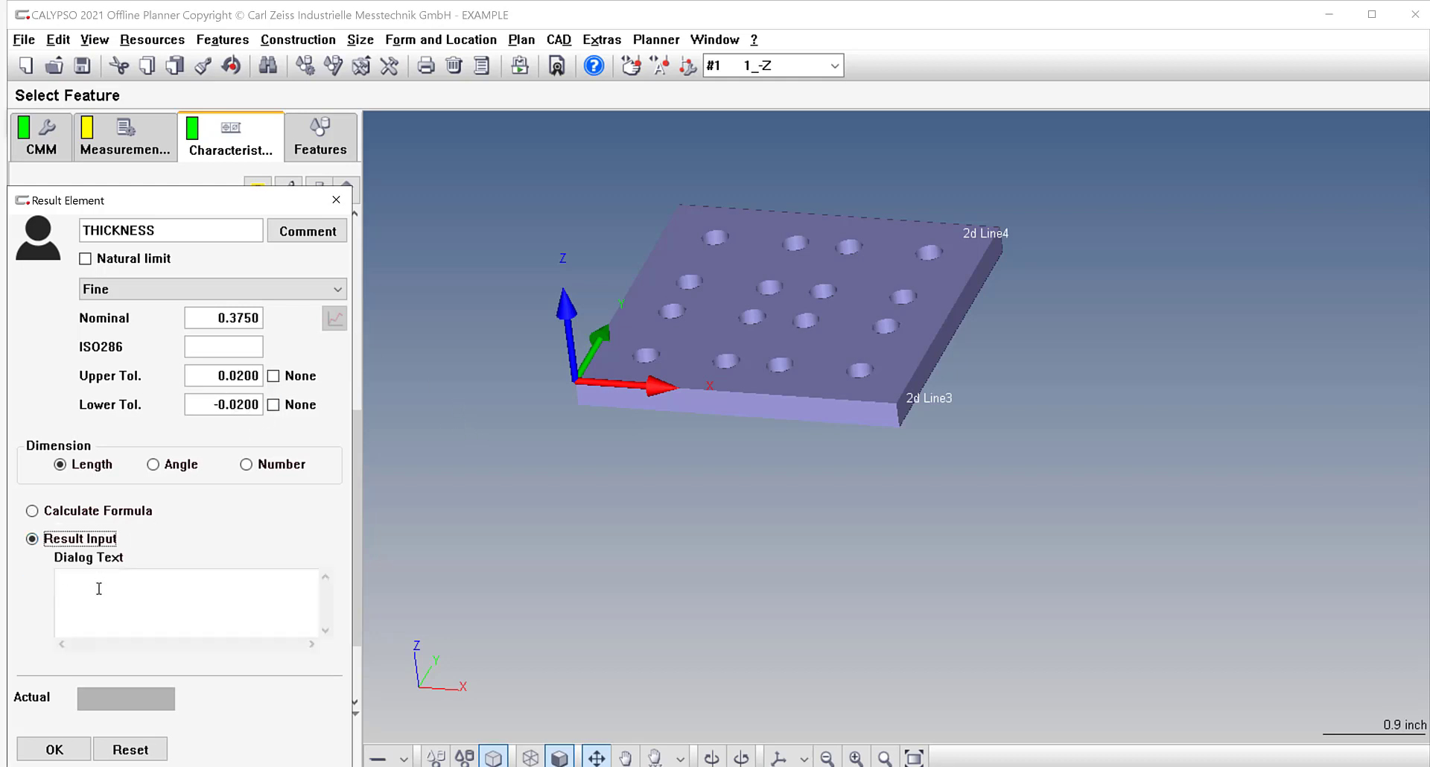
left_click(102, 590)
type("me")
key("BackSpace")
key("BackSpace")
type("MEASURE PART")
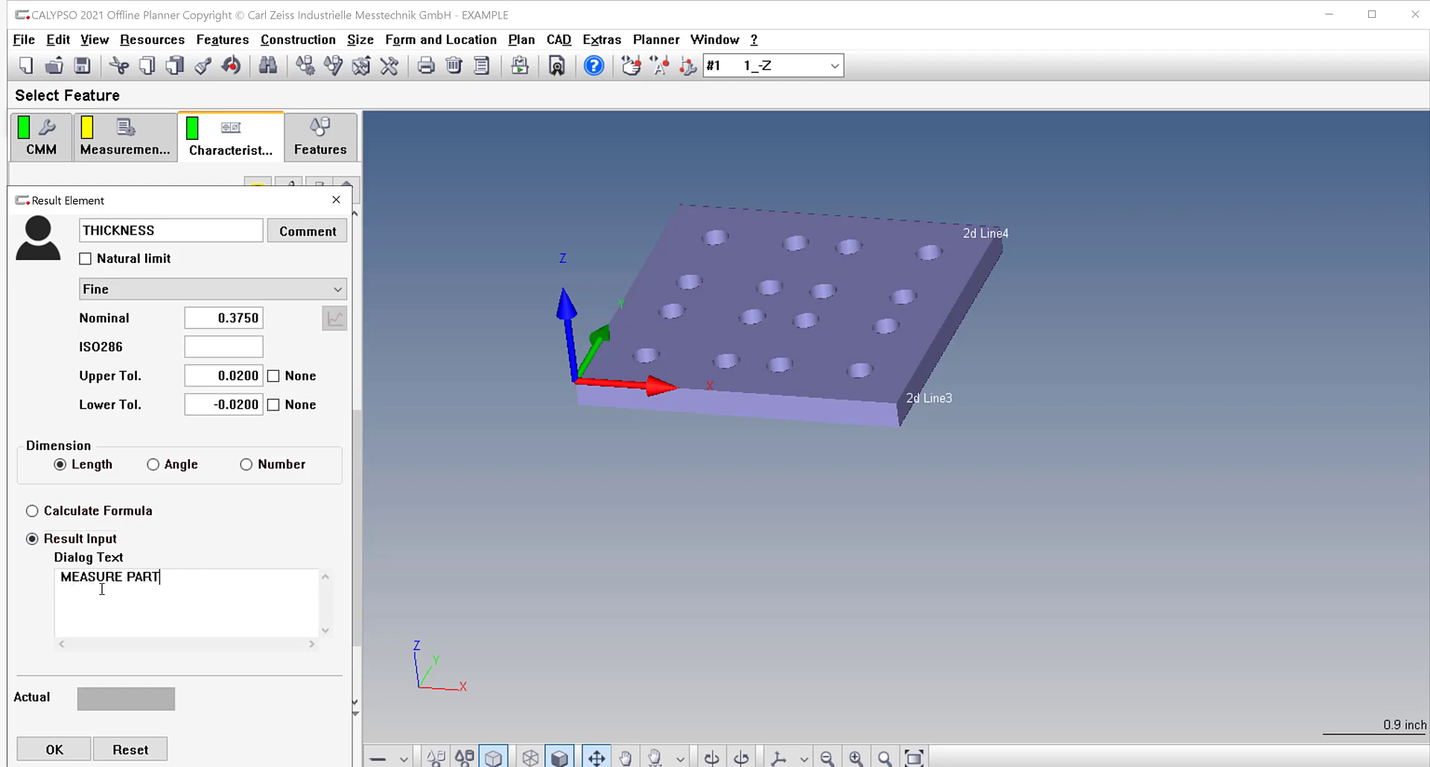
type(" THICKNESS")
left_click(55, 751)
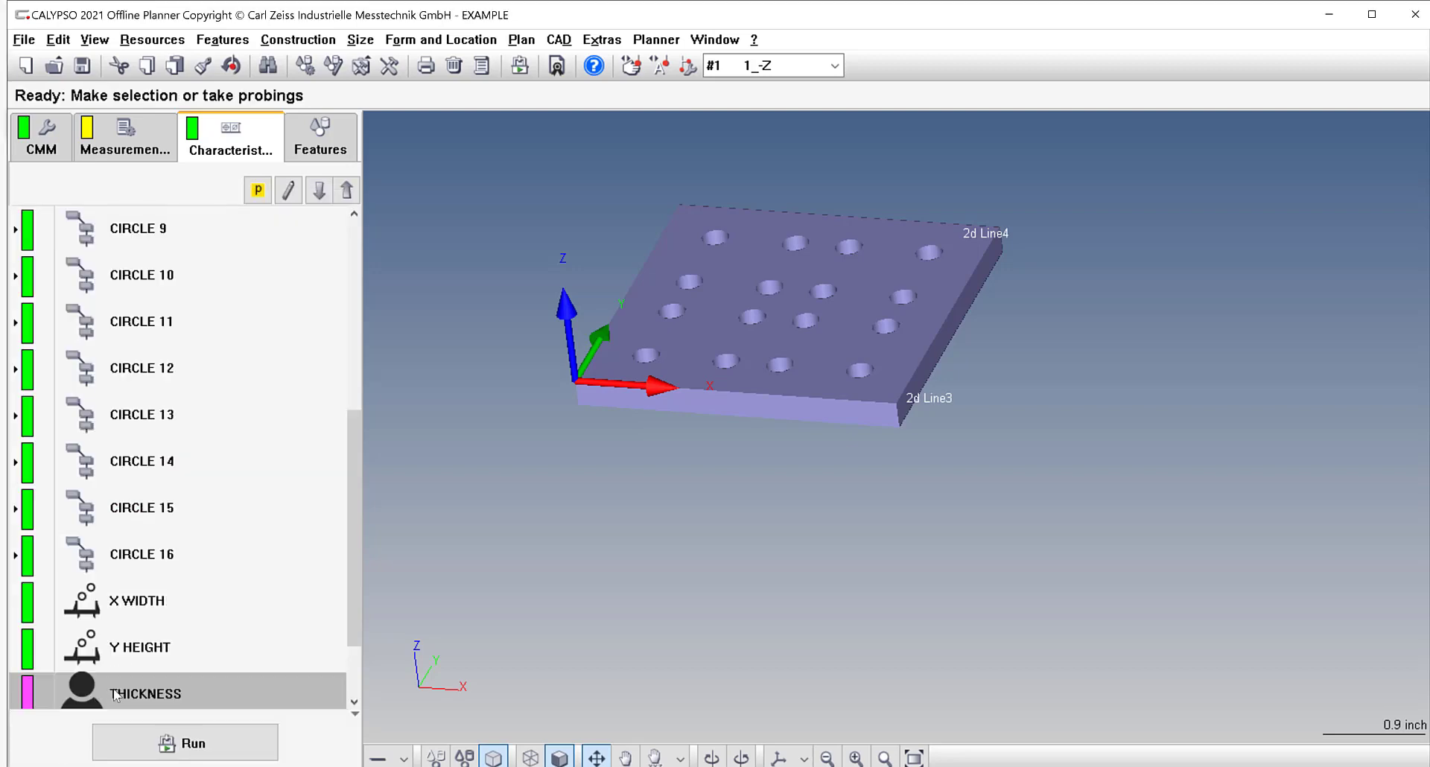
Execute the THICKNESS characteristic and enter .375 as the measured part thickness.
right_click(115, 694)
left_click(149, 736)
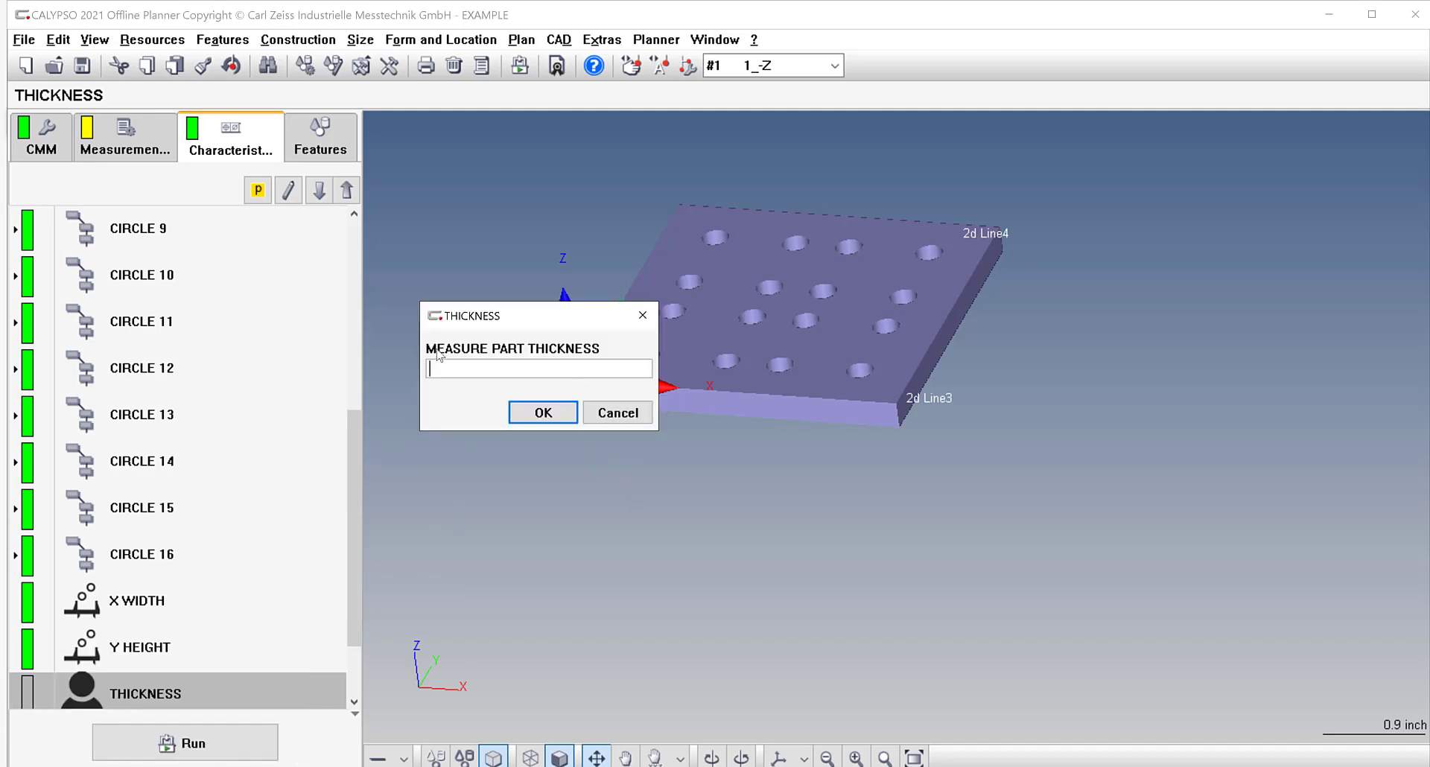
type(".375")
left_click(555, 414)
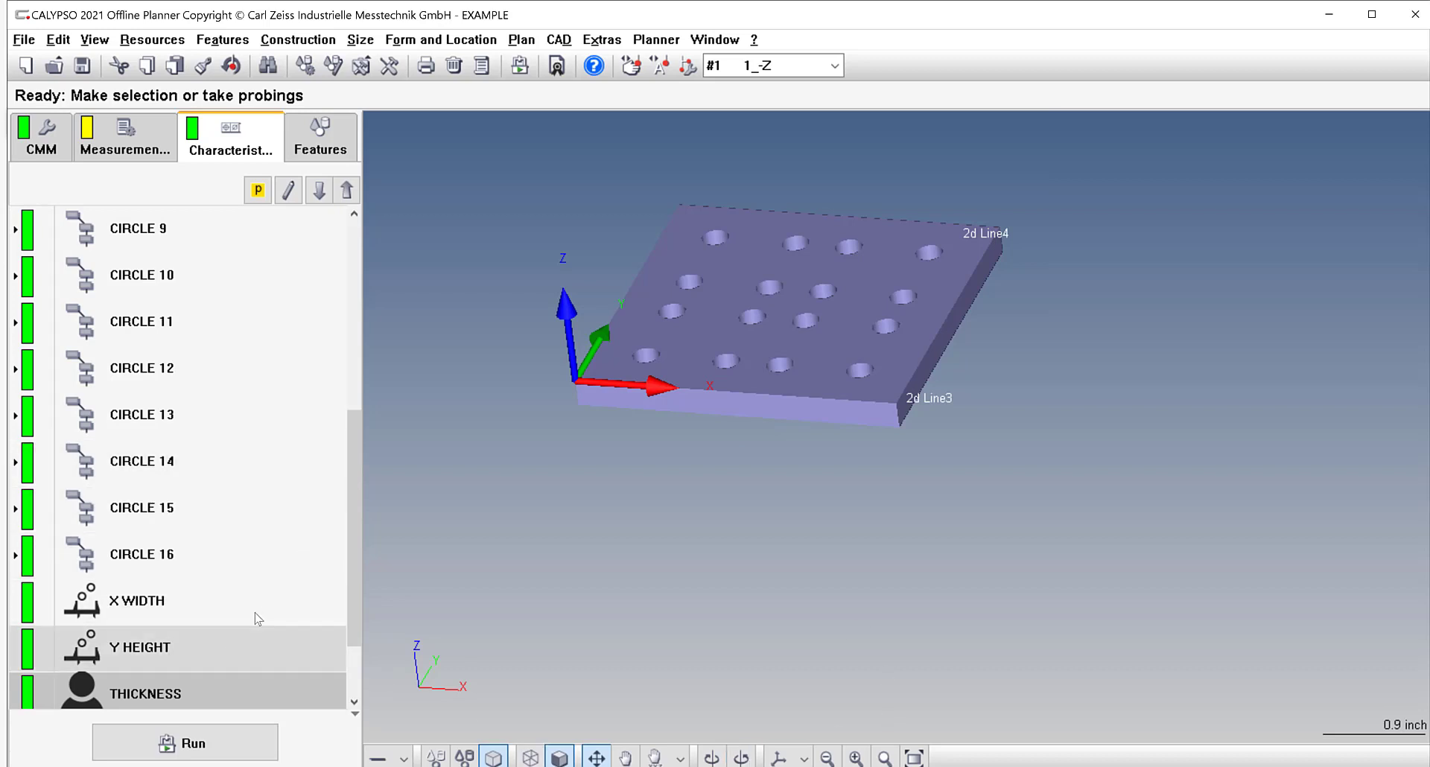
Add a Flatness characteristic, assign Plane1 as its feature, and minimize the default report window.
left_click(422, 41)
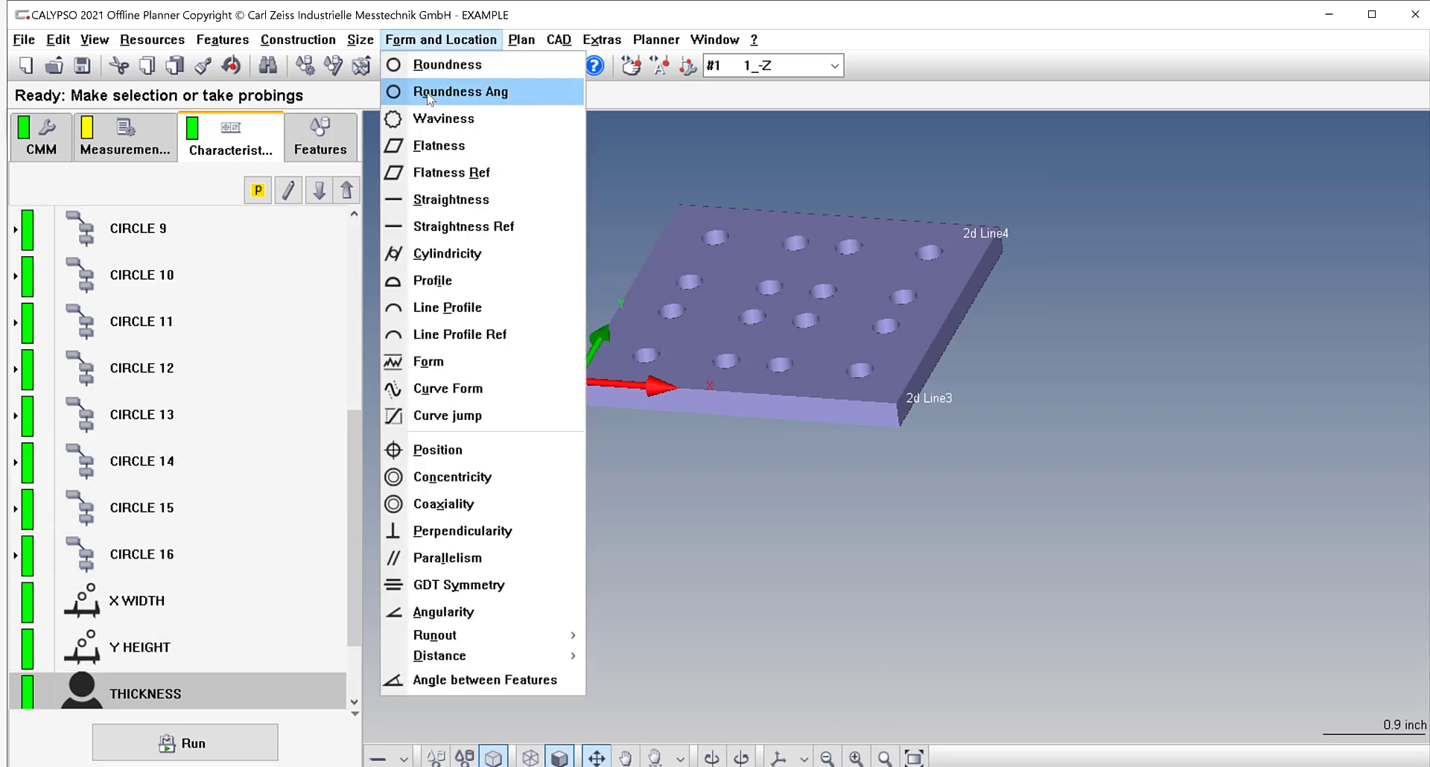
left_click(432, 146)
double_click(164, 600)
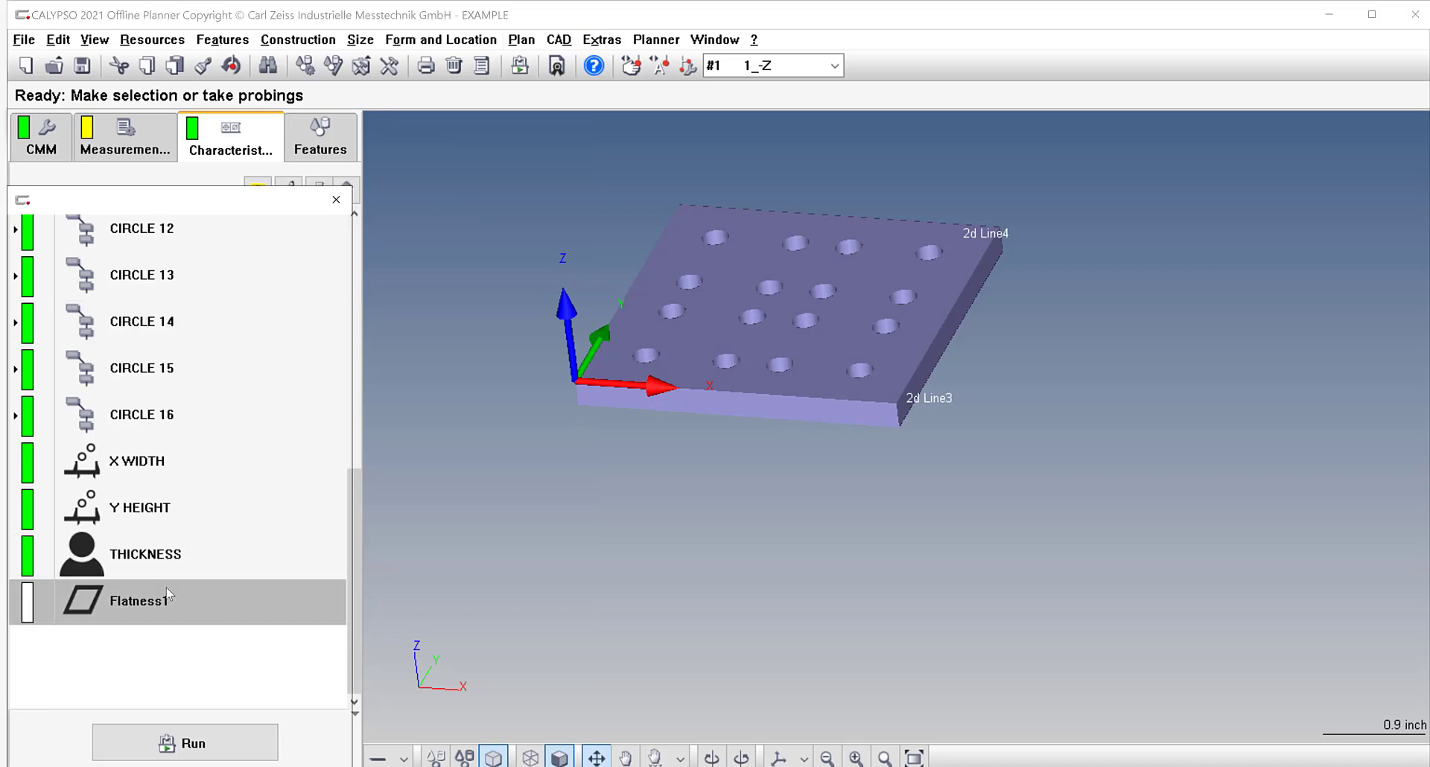
left_click(53, 401)
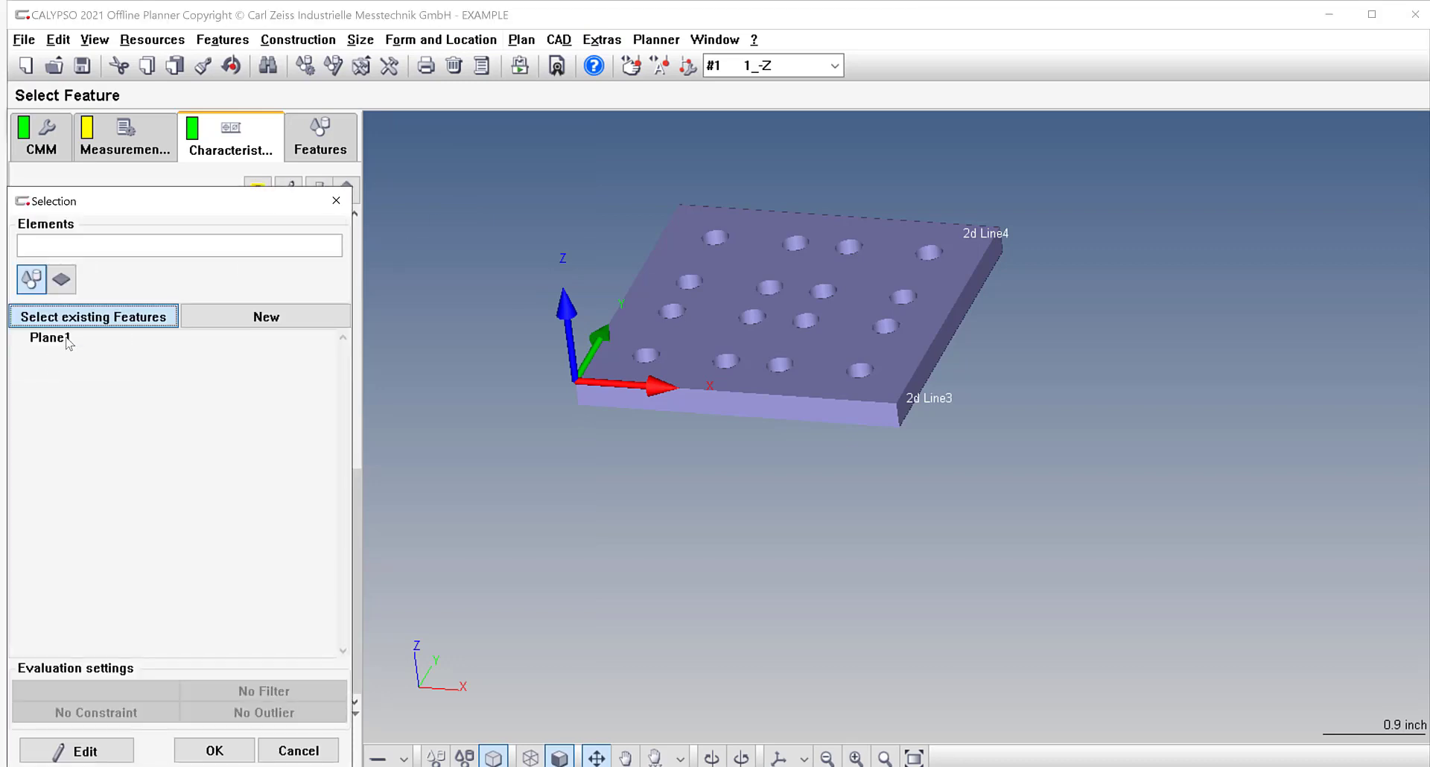
left_click(45, 340)
left_click(215, 749)
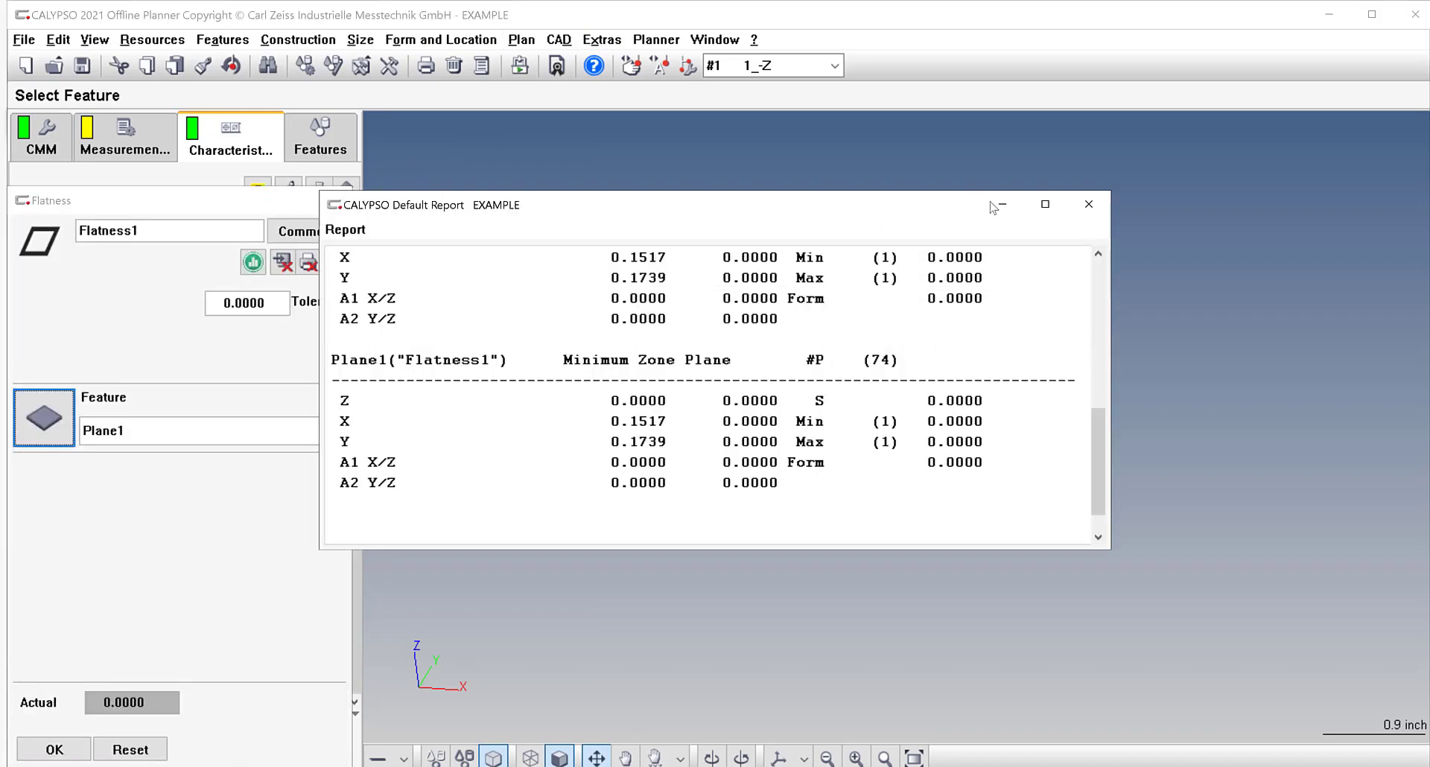
left_click(1000, 204)
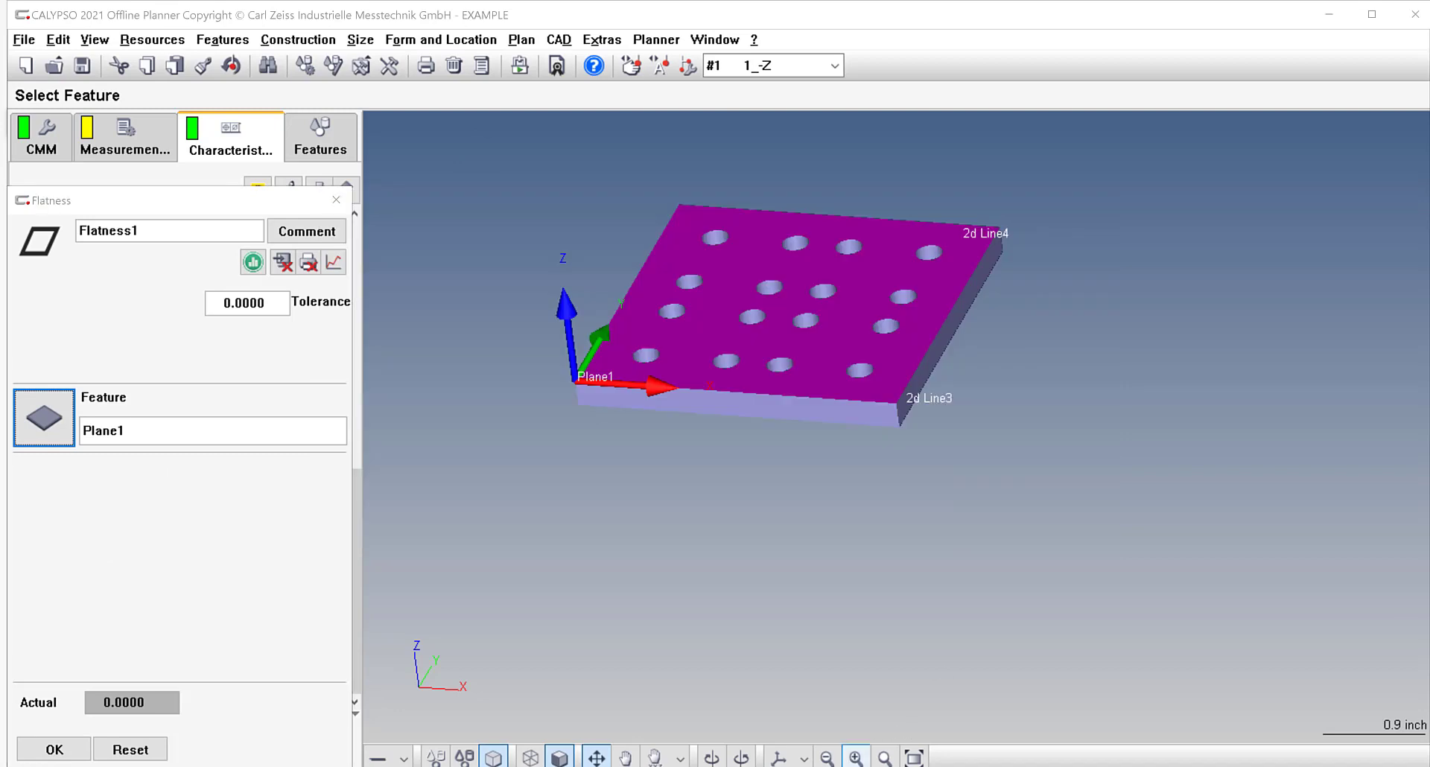
Check the flatness tolerance callout in the MILL PART 1 drawing and return to the Flatness definition in CALYPSO.
key("alt+Tab")
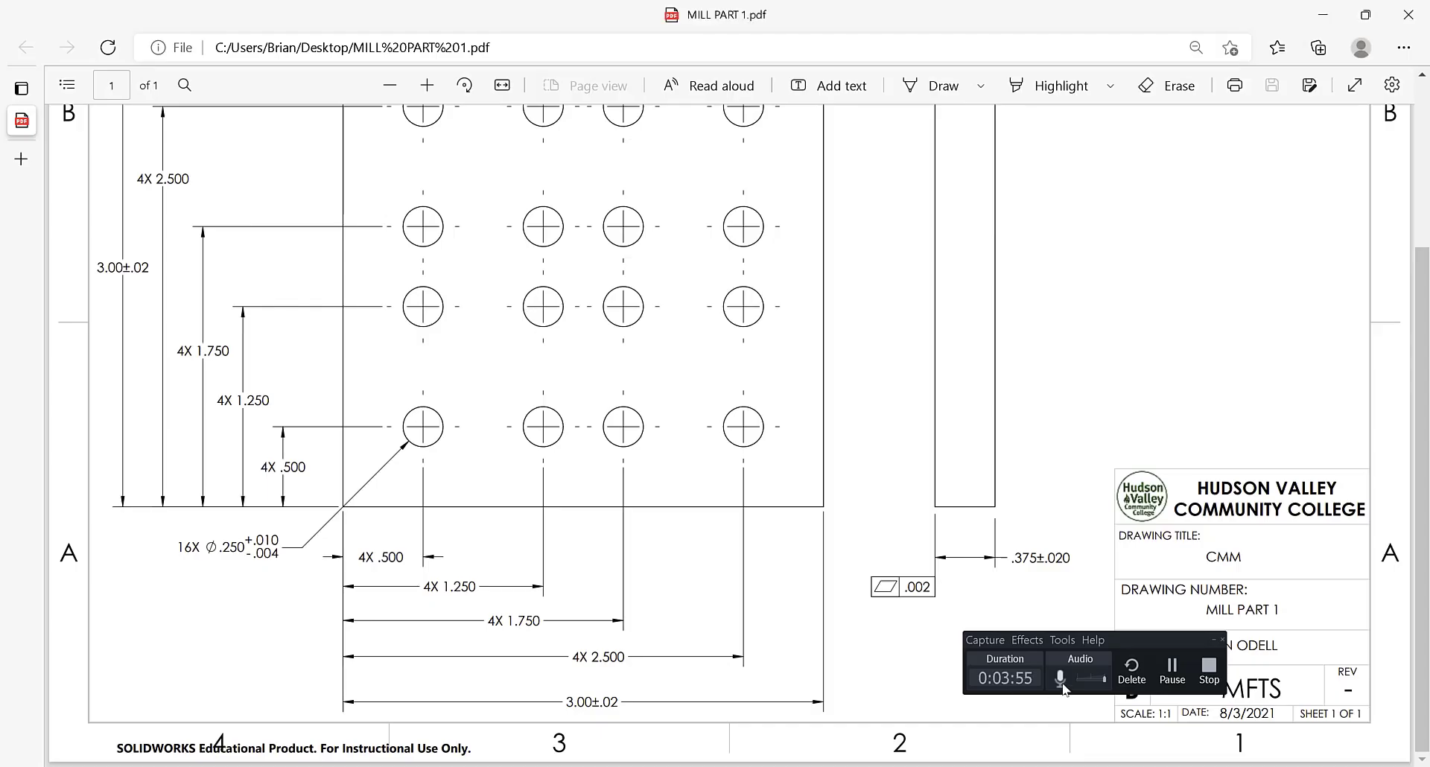
left_click(1213, 641)
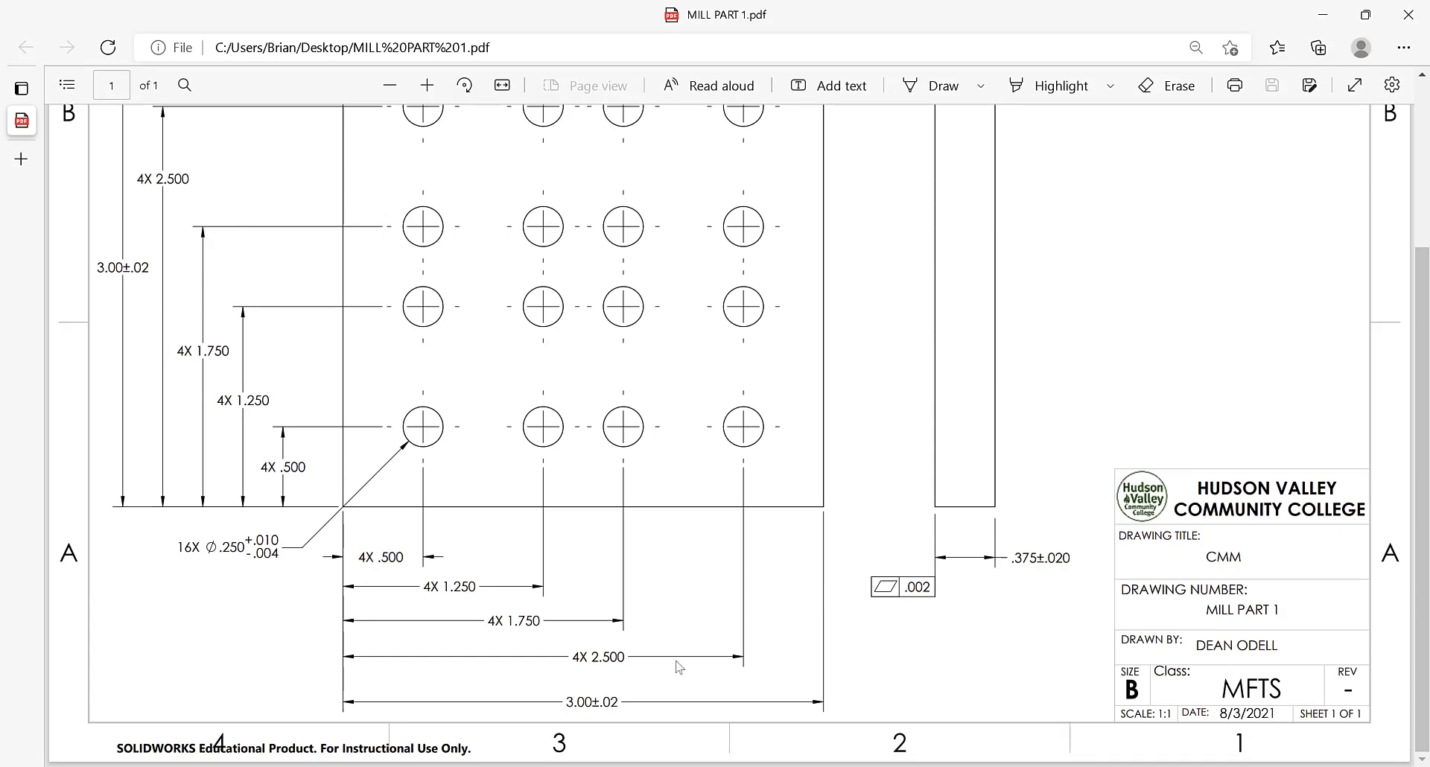
key("alt+Tab")
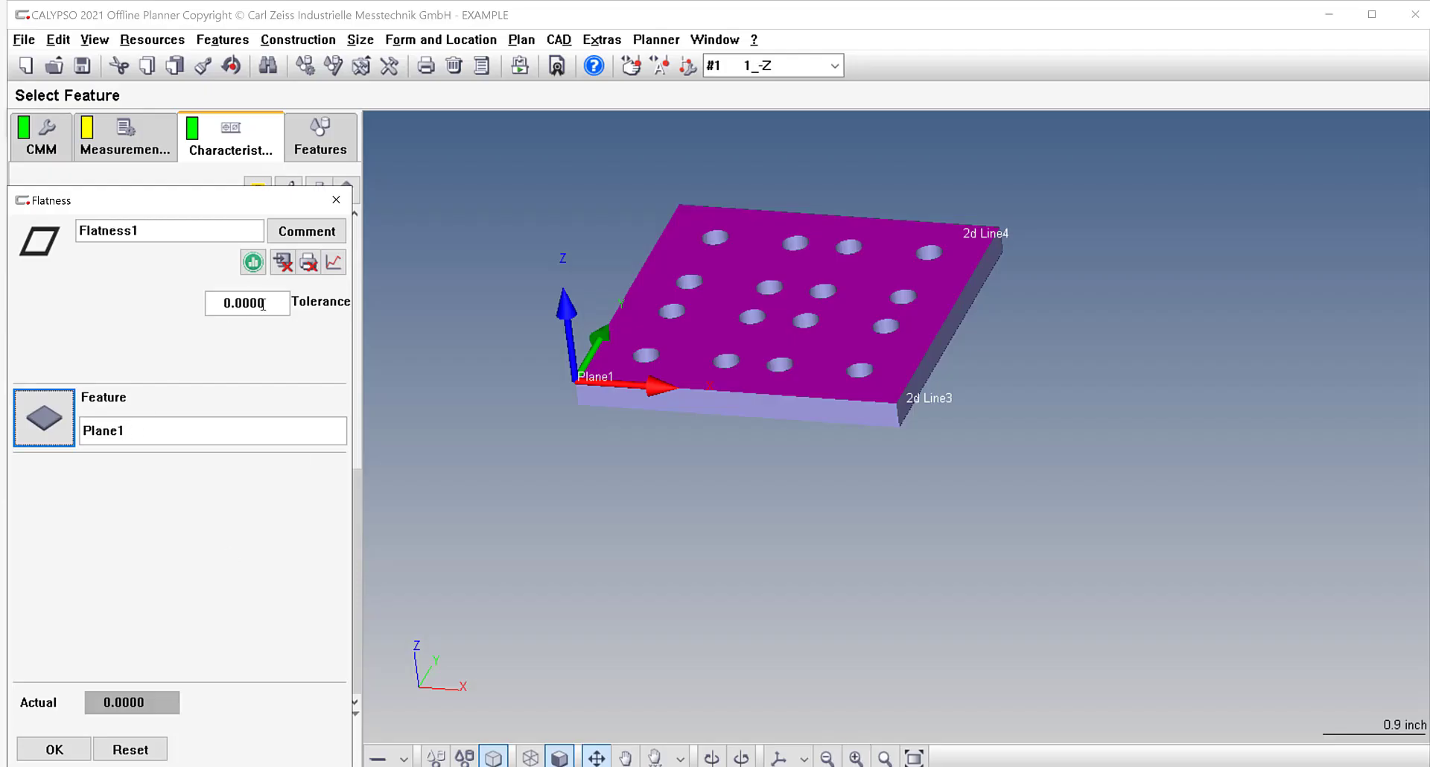
Set the flatness tolerance to 0.002, accept the Flatness1 definition and save the measurement plan.
left_click_drag(266, 304, 252, 304)
type("2")
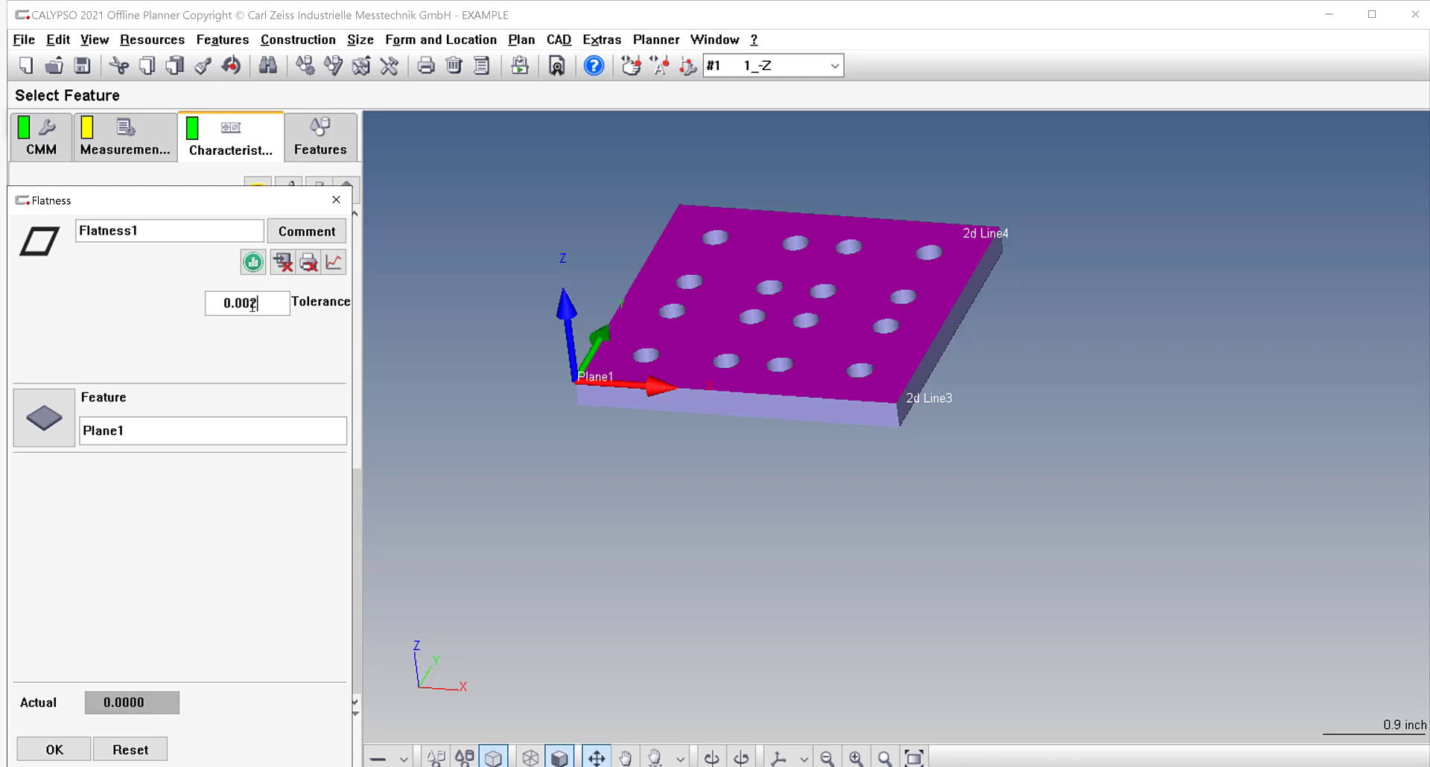
left_click(34, 751)
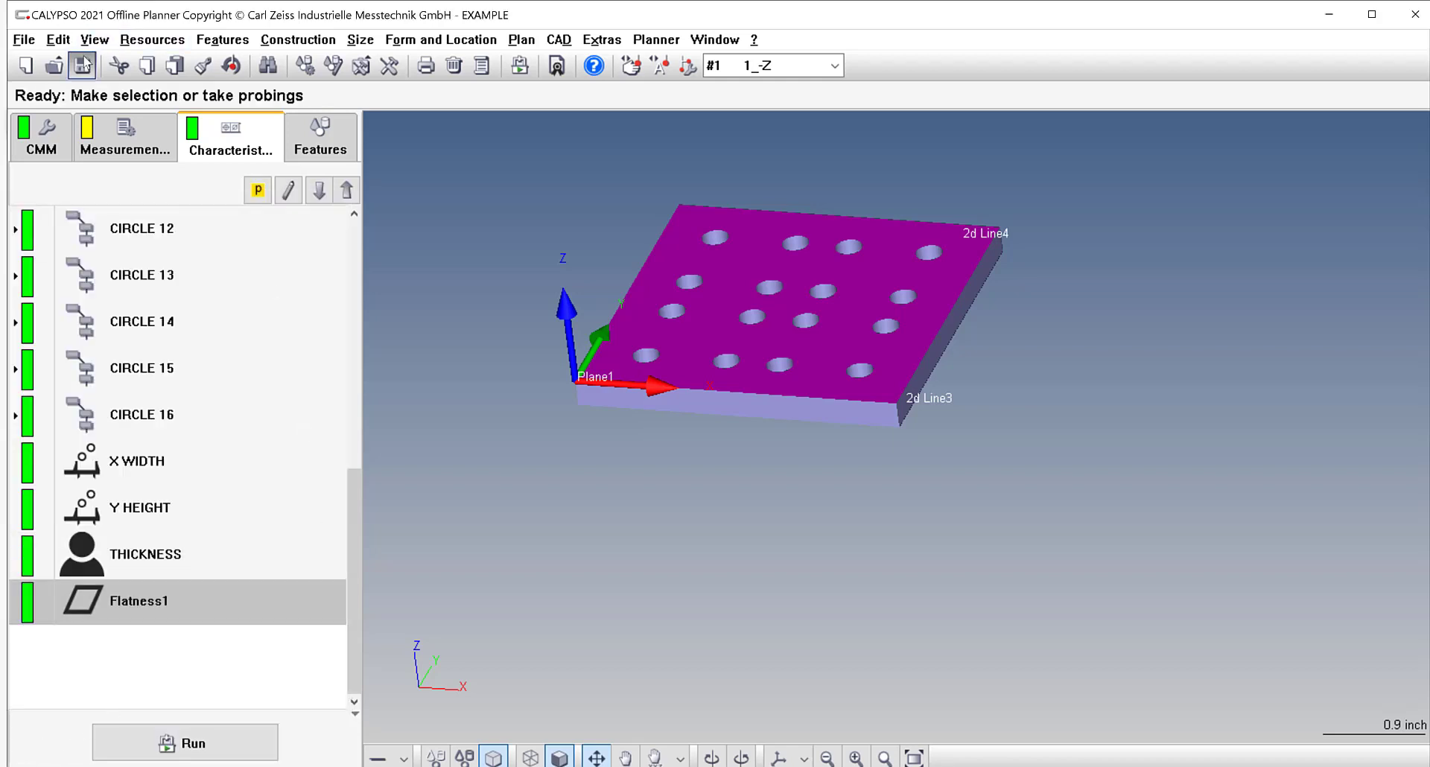
left_click(81, 66)
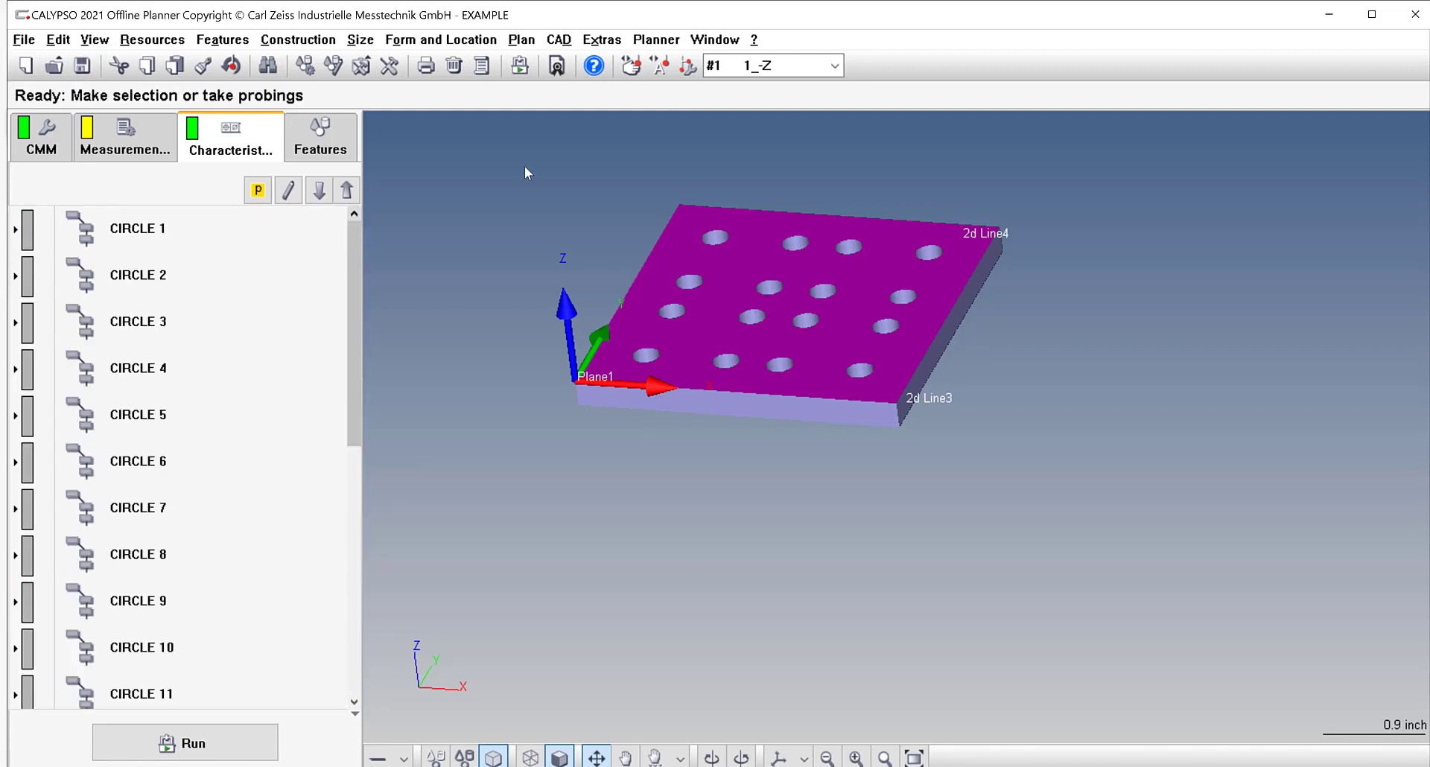
Open the measurement plan simulation and start a run of all characteristics with base alignment EXAMPLE_1.
left_click(655, 40)
left_click(686, 65)
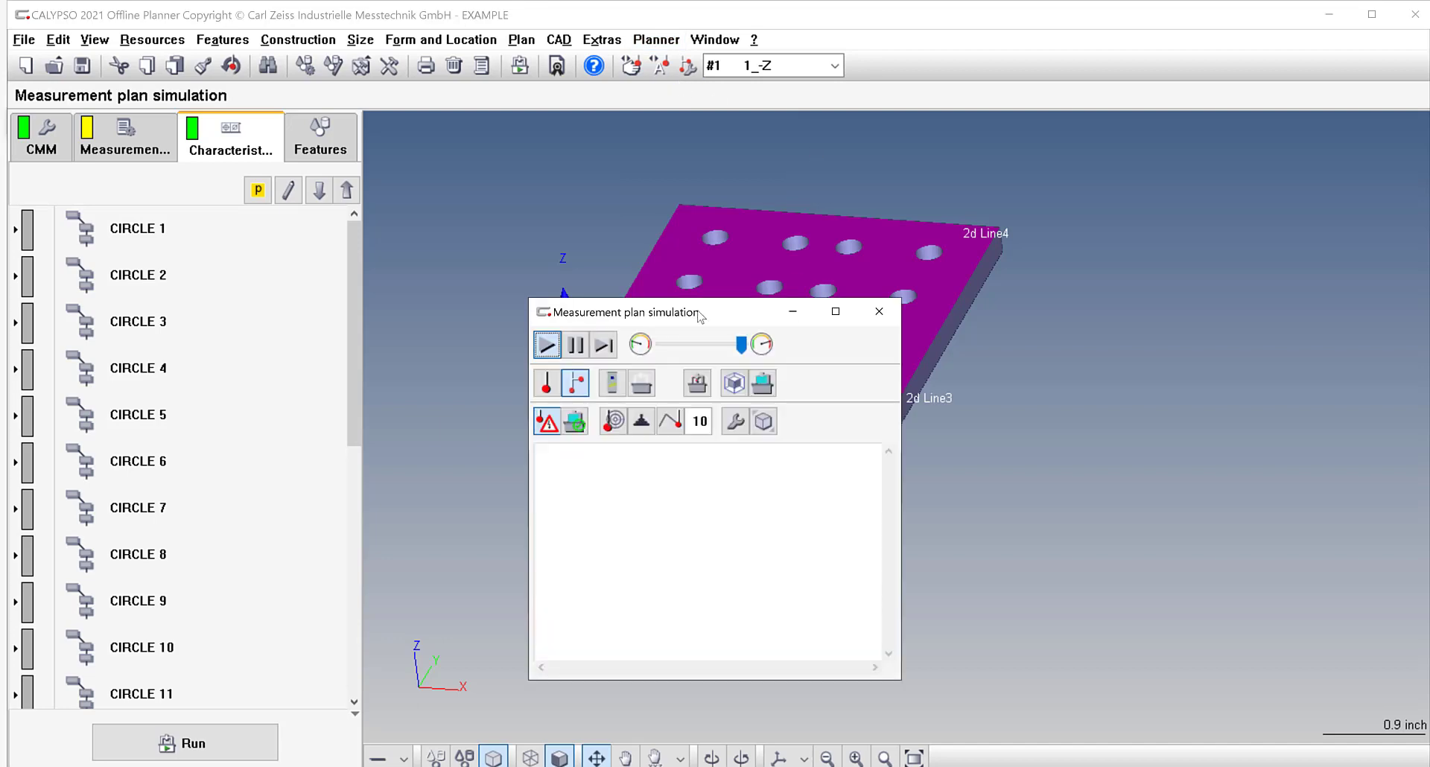
left_click_drag(702, 313, 1399, 245)
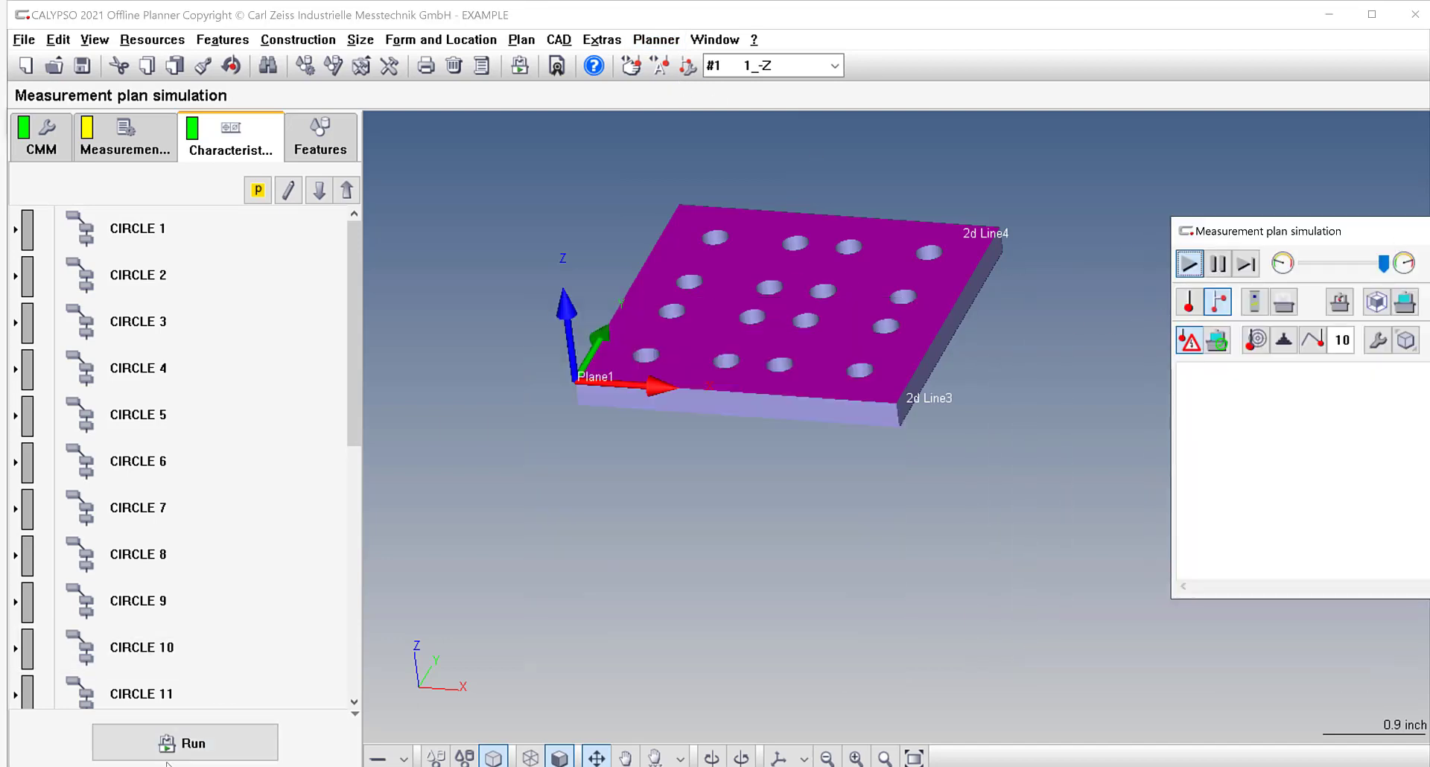
left_click(179, 743)
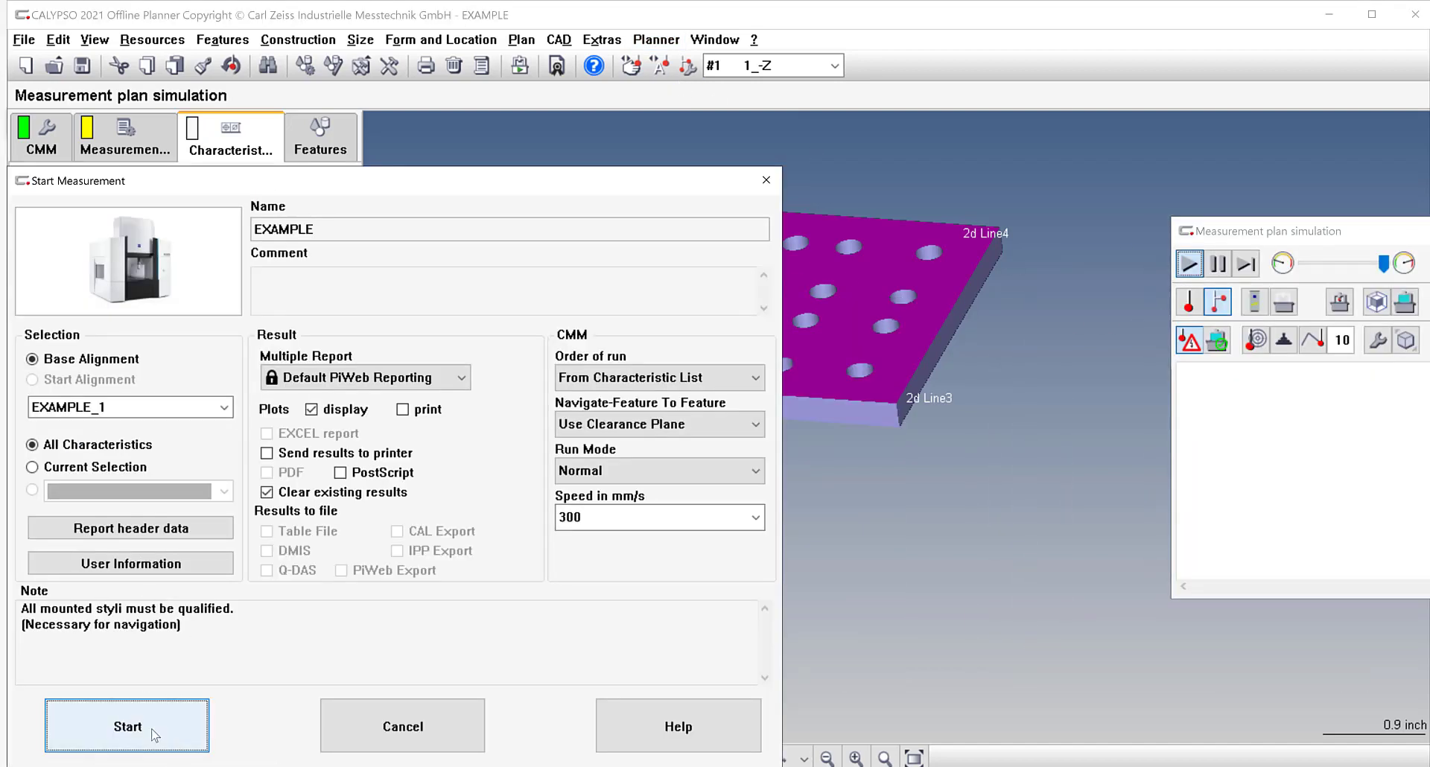
left_click(127, 726)
scroll(783, 230, "up", 2)
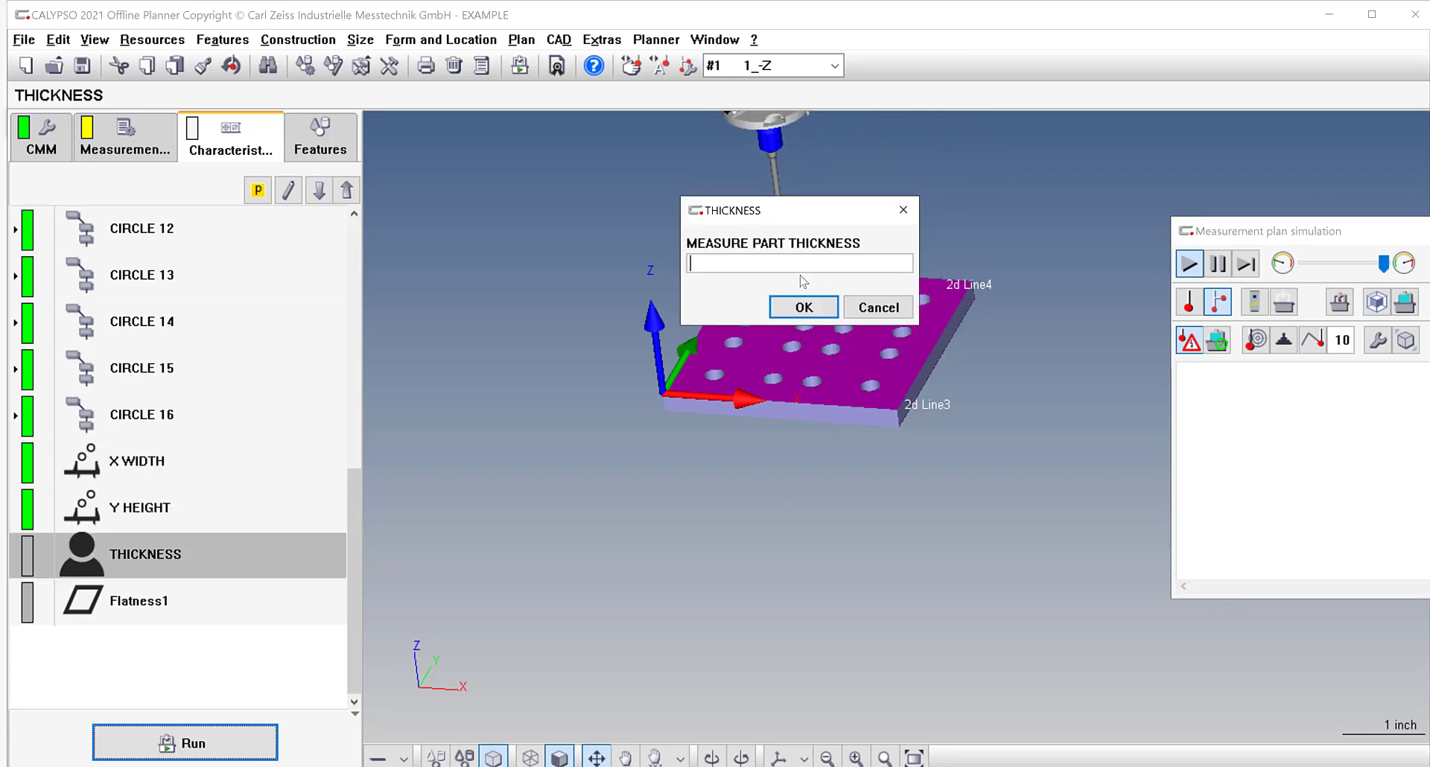
Complete the part thickness prompt, and close the resulting inspection report and the simulation window.
key("Return")
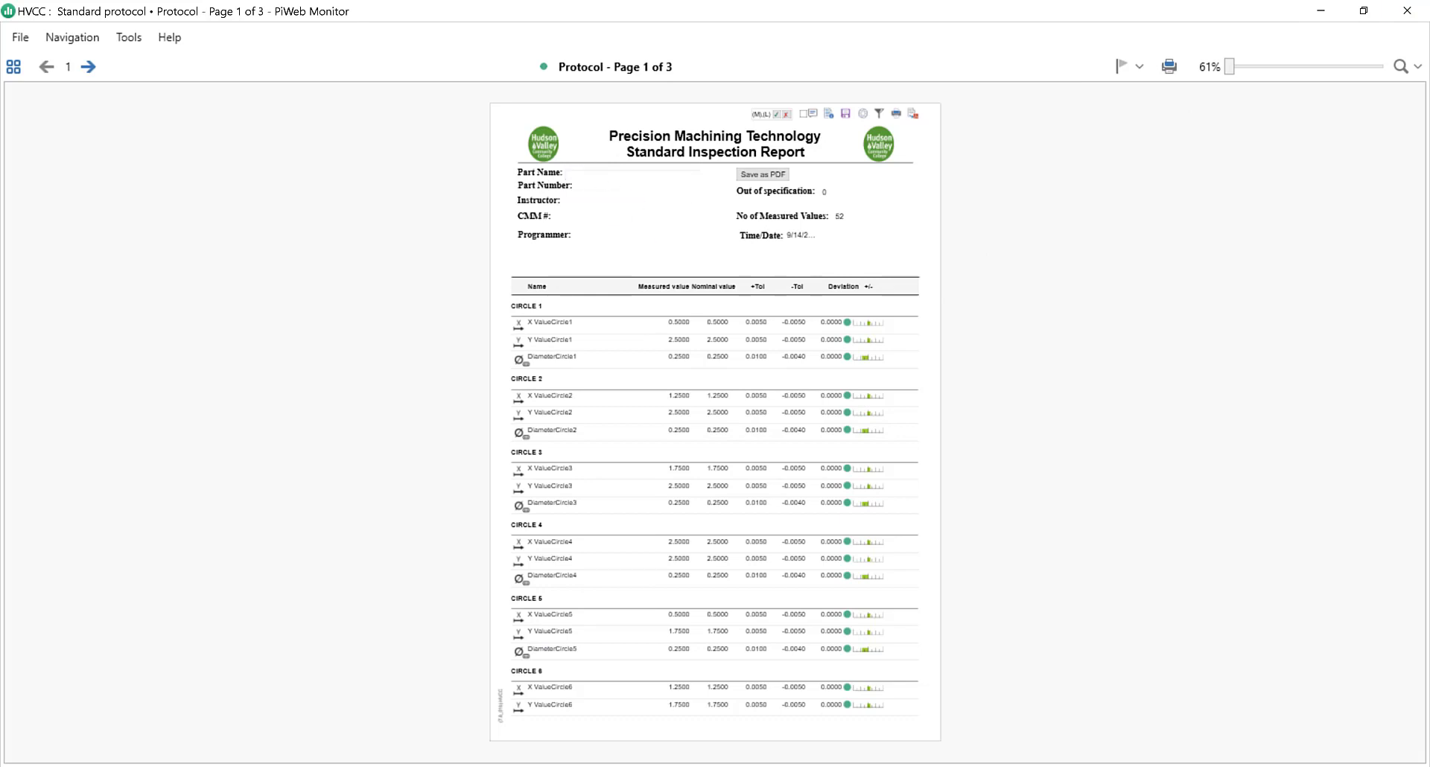
left_click(1407, 11)
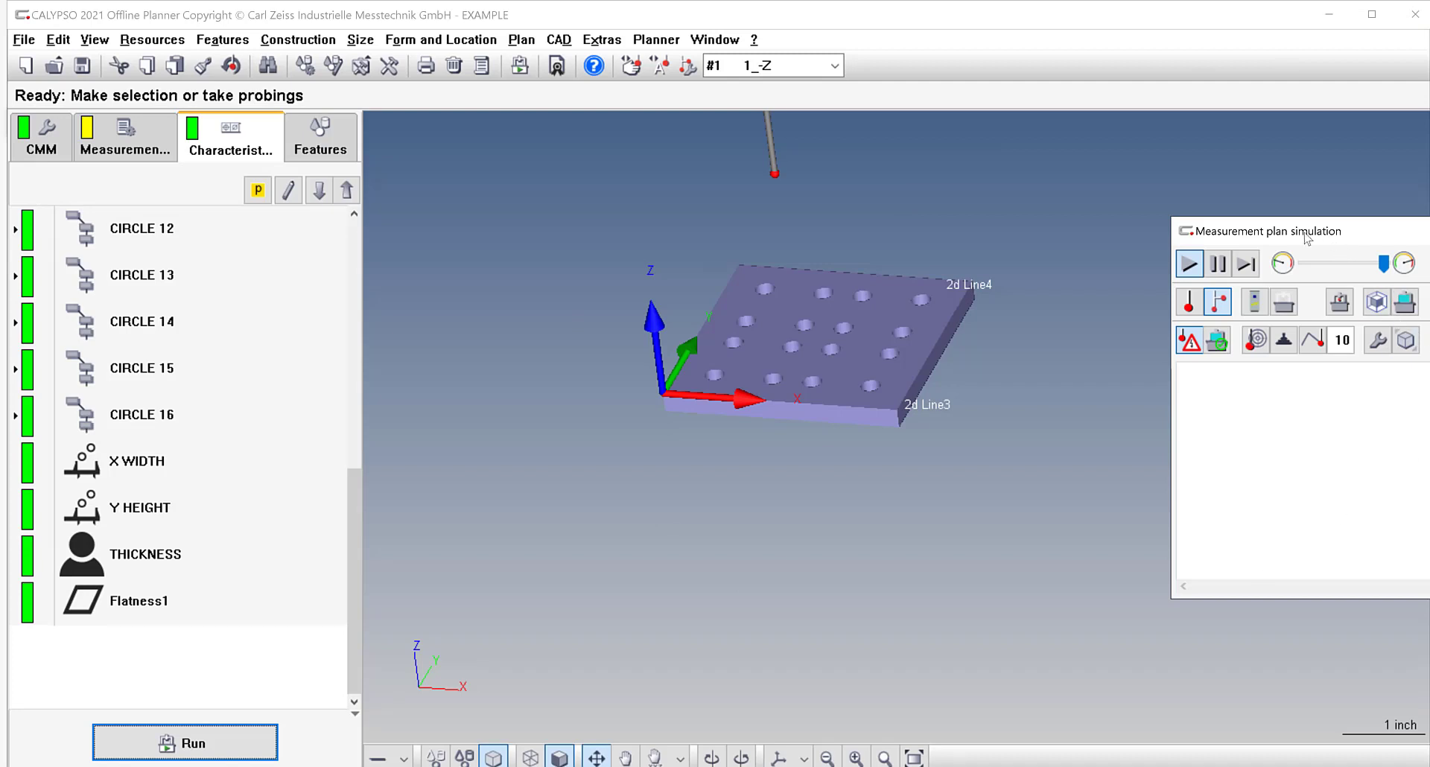
left_click_drag(1305, 238, 807, 203)
left_click(1015, 191)
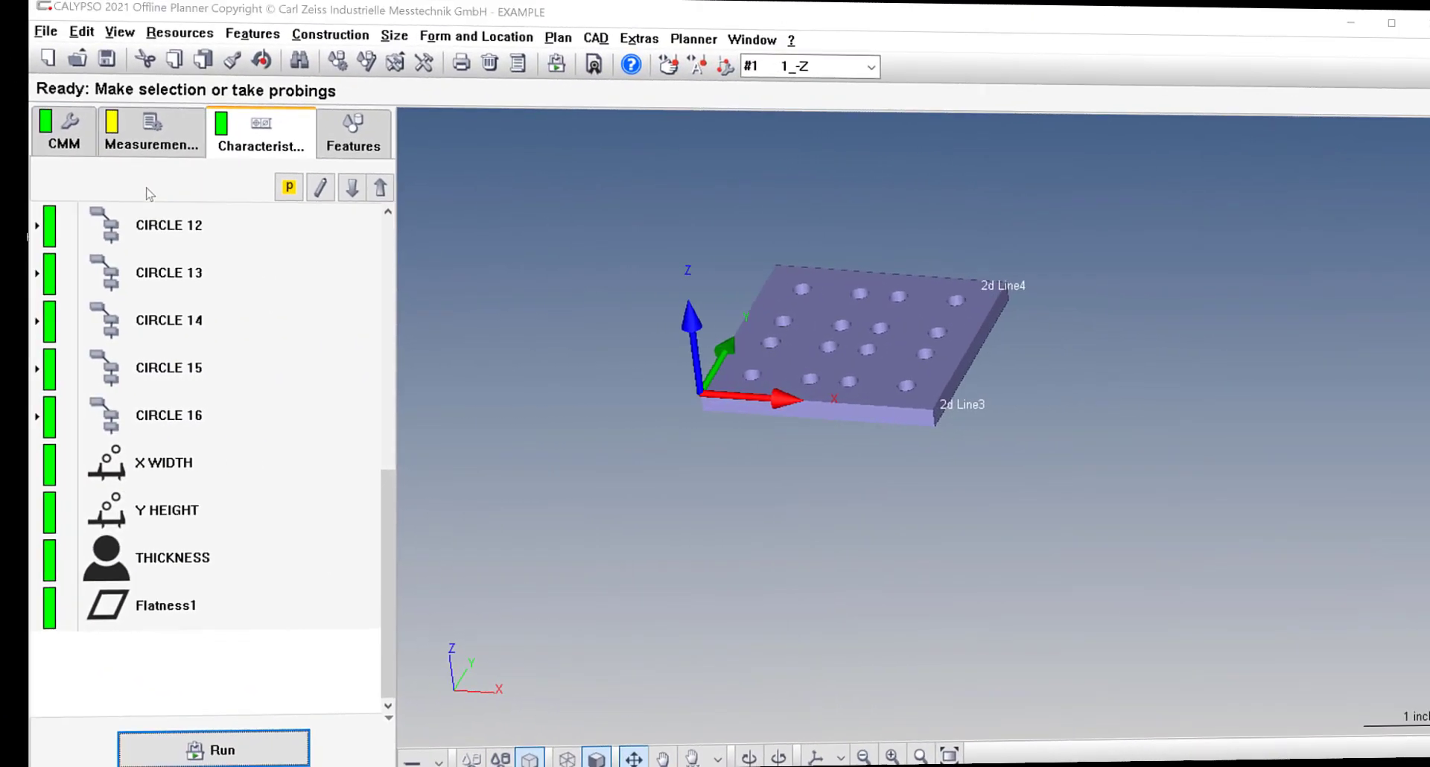
Open the Multiple Report definition and choose the ZEISS template StandardProtocol.ptx as the PiWeb report format.
left_click(111, 149)
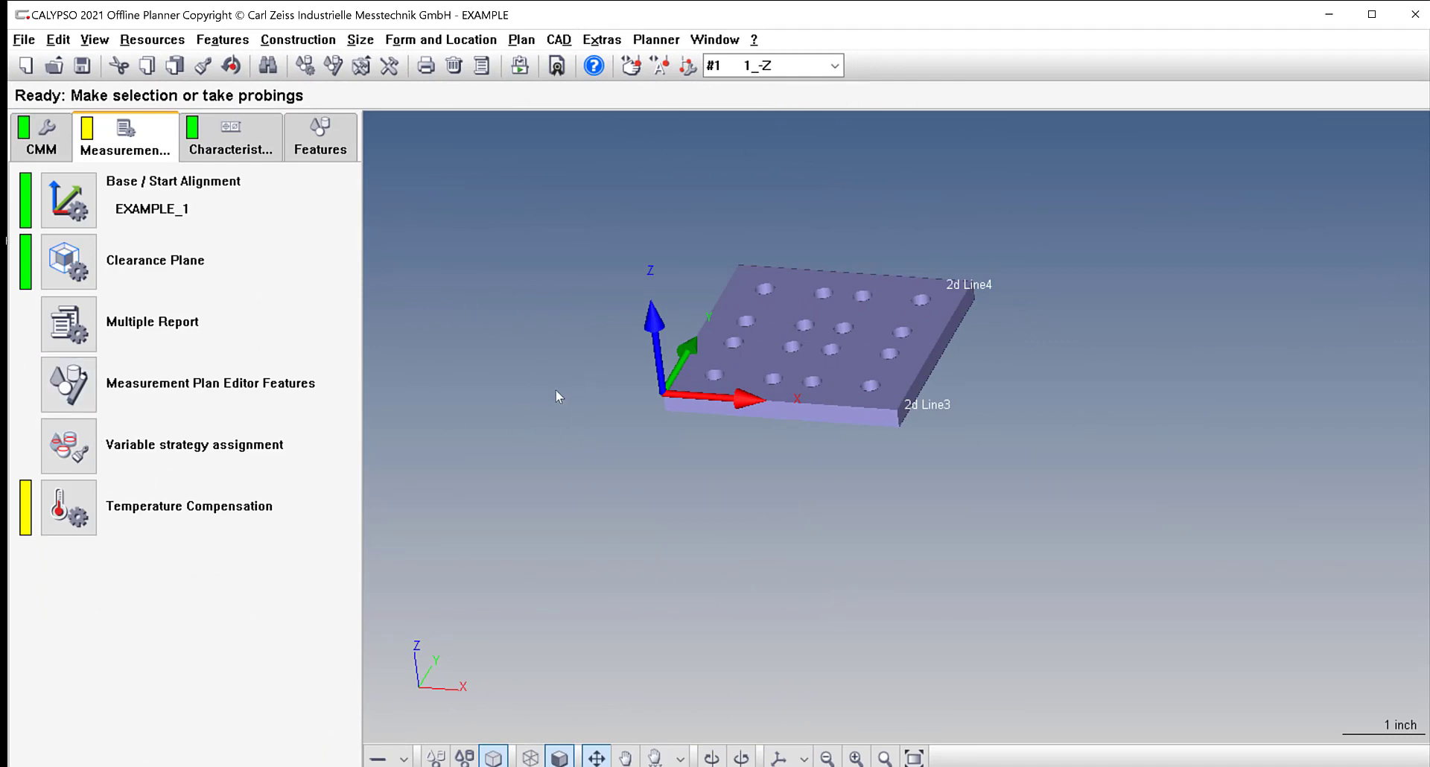
scroll(566, 395, "up", 3)
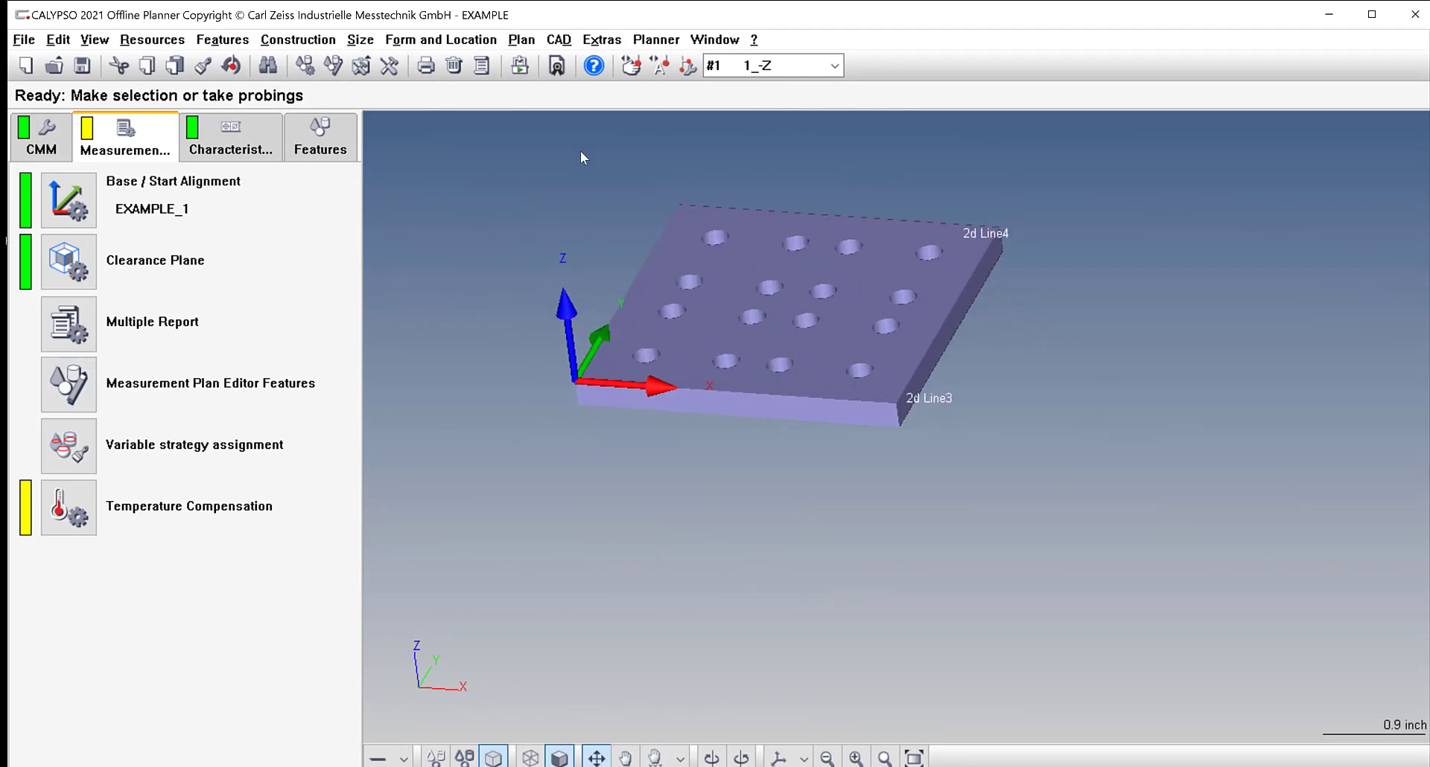
scroll(574, 262, "down", 2)
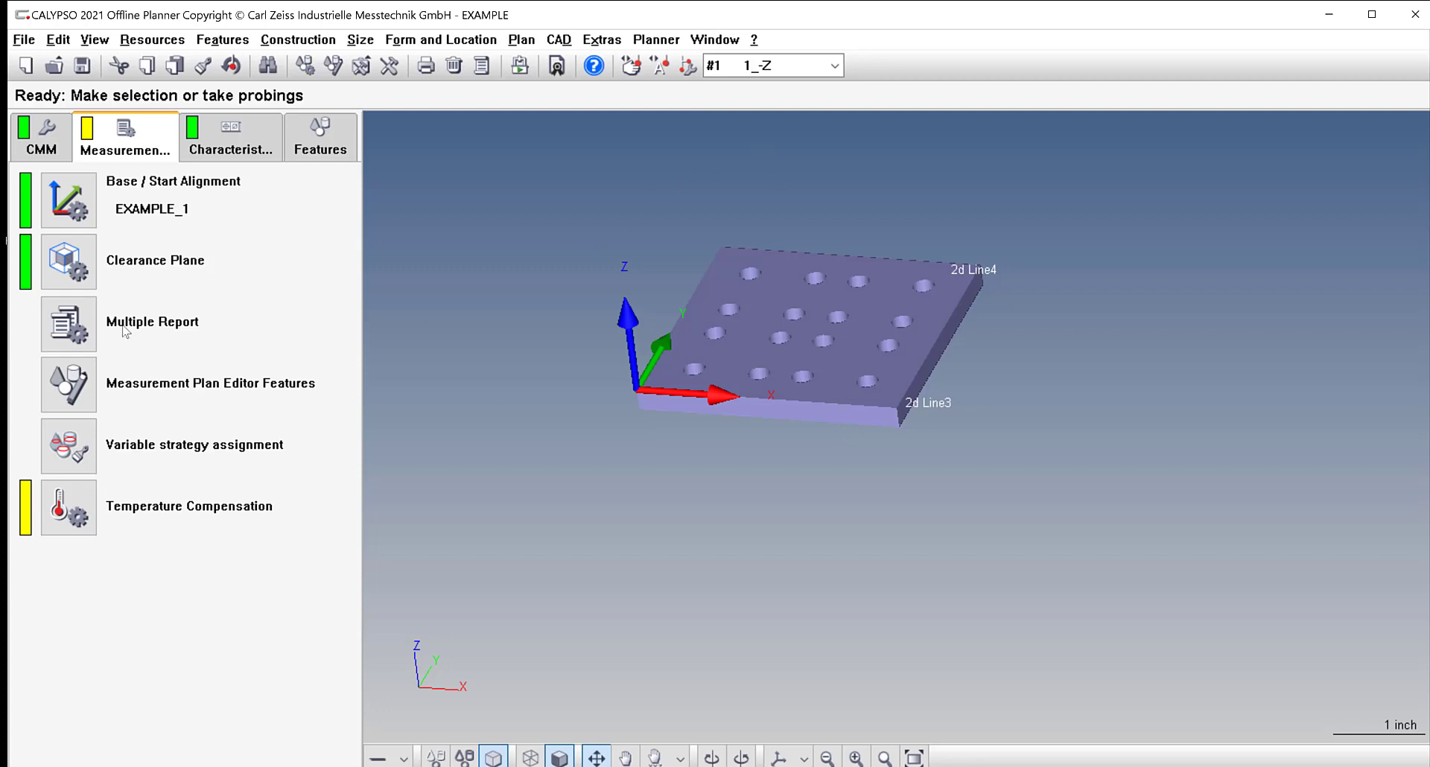
left_click(67, 333)
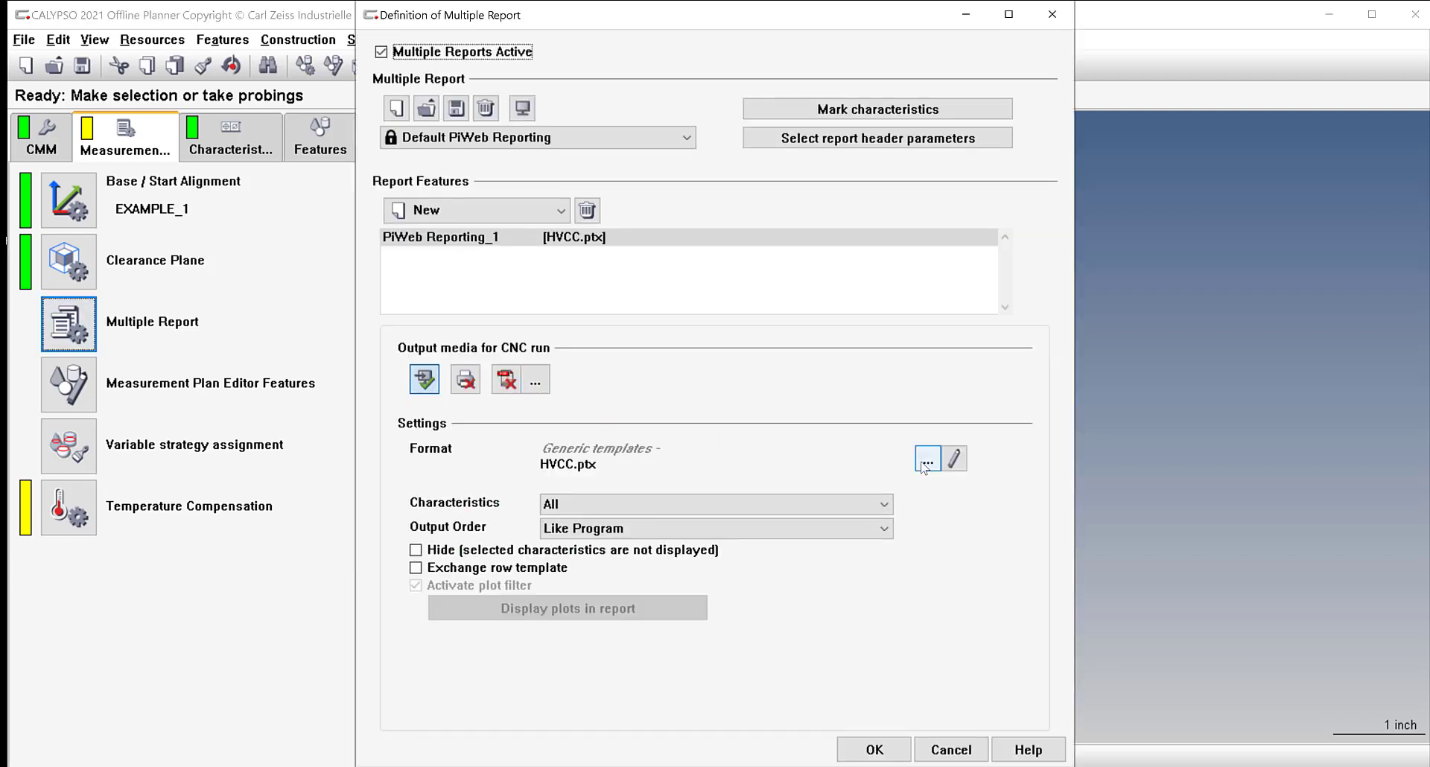
left_click(927, 461)
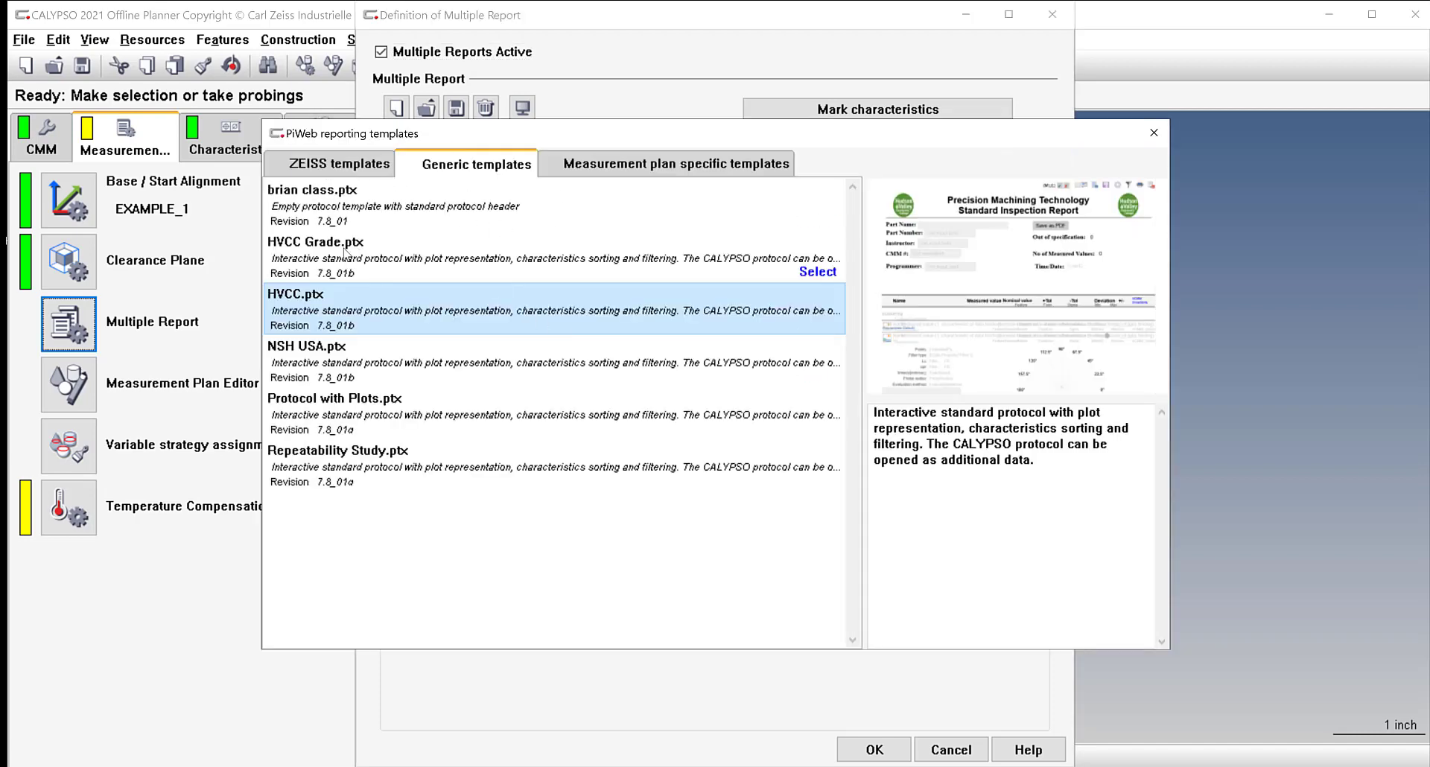
left_click(342, 168)
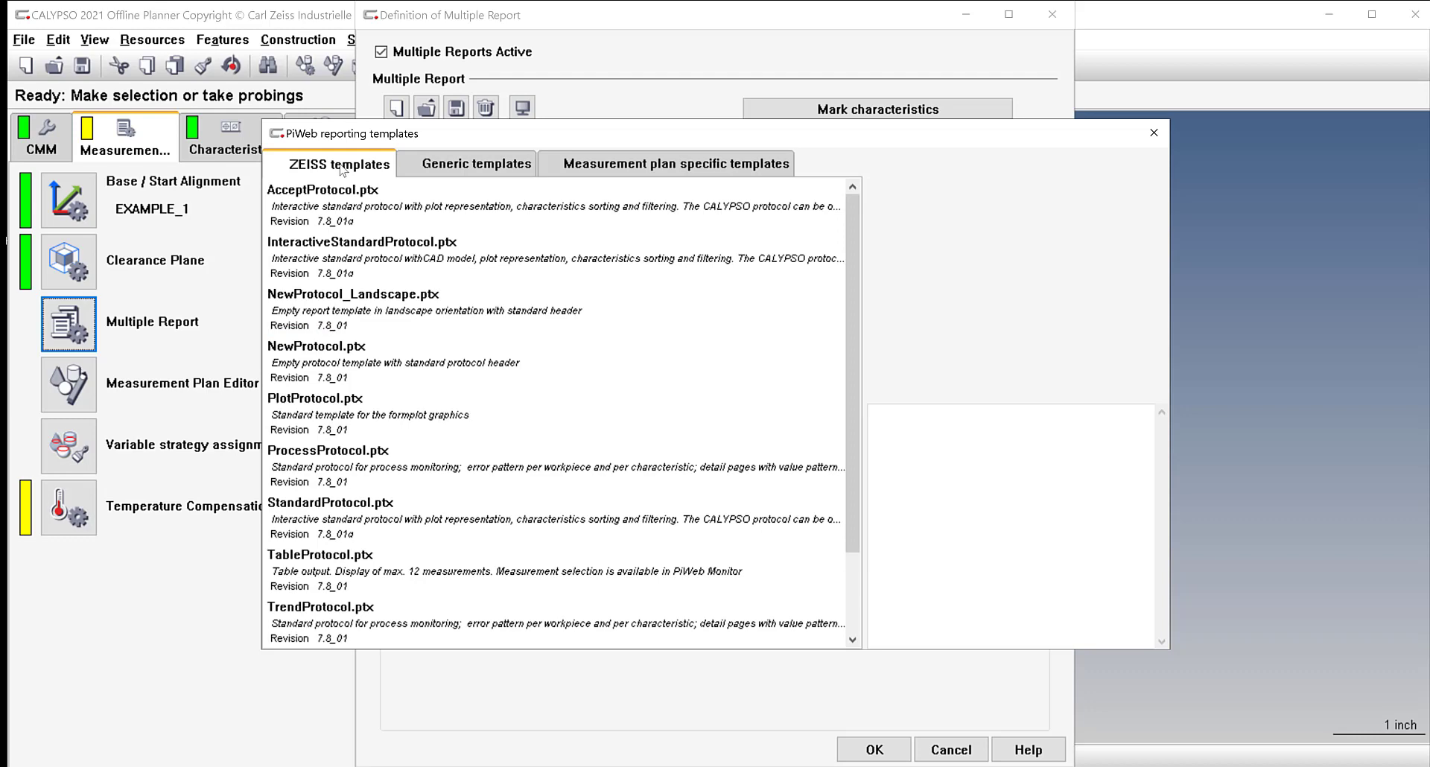
left_click(436, 162)
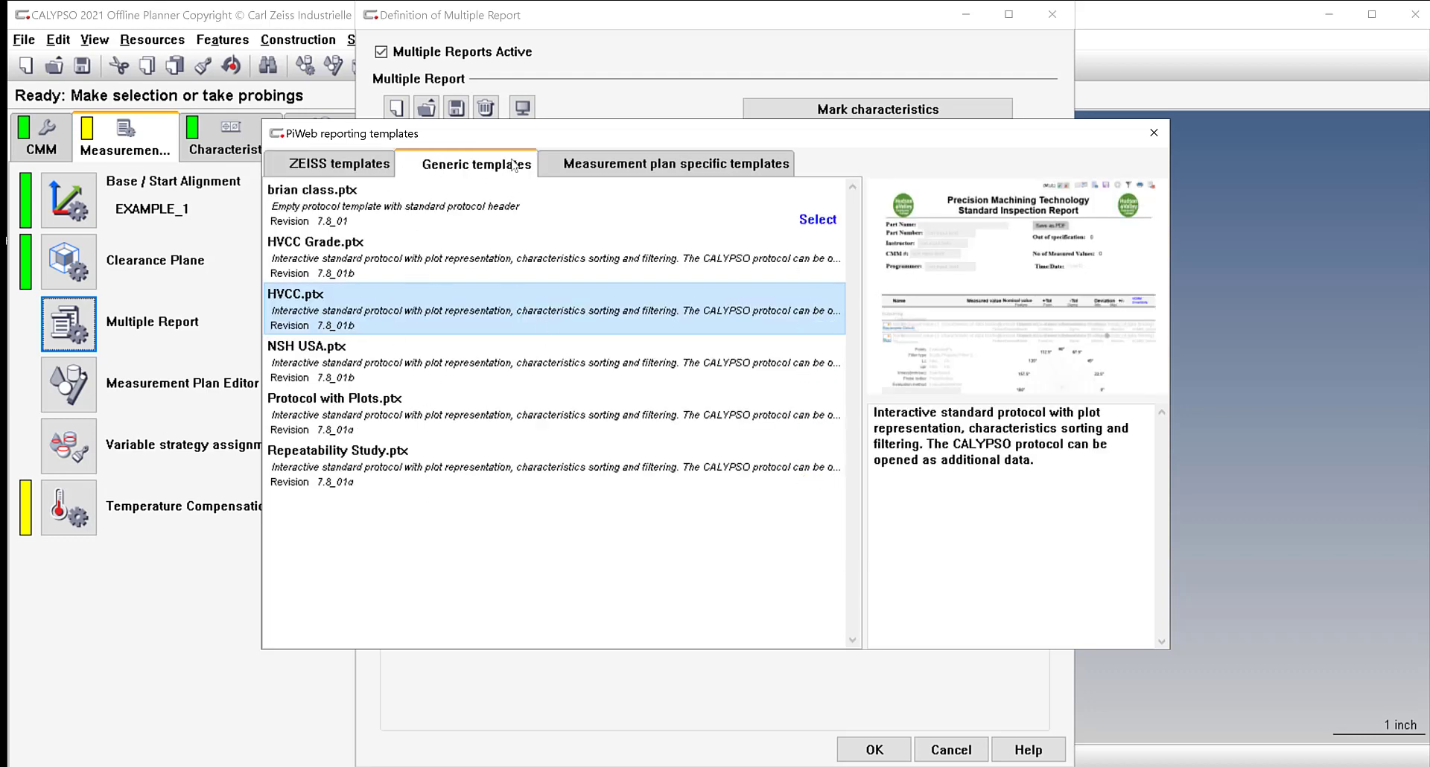
left_click(359, 169)
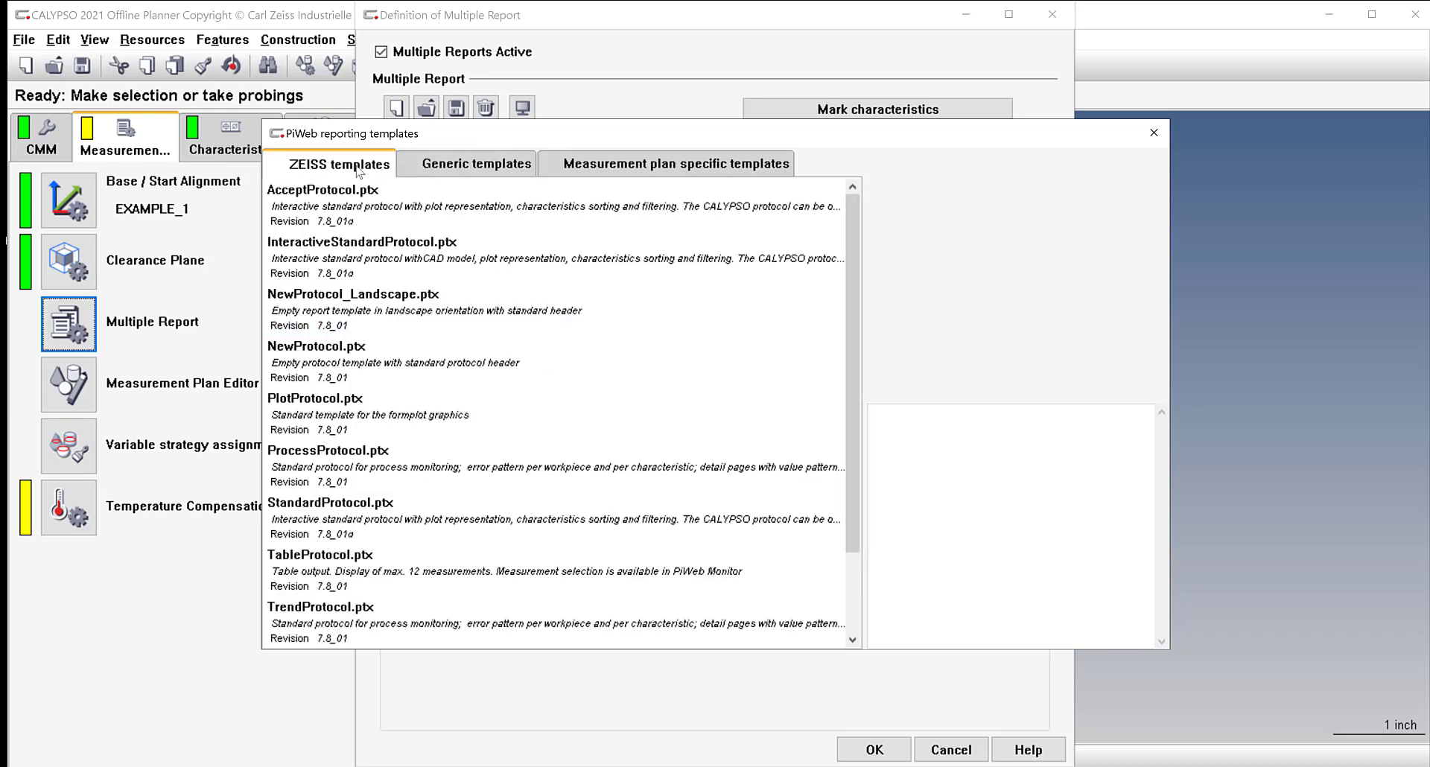
left_click(343, 519)
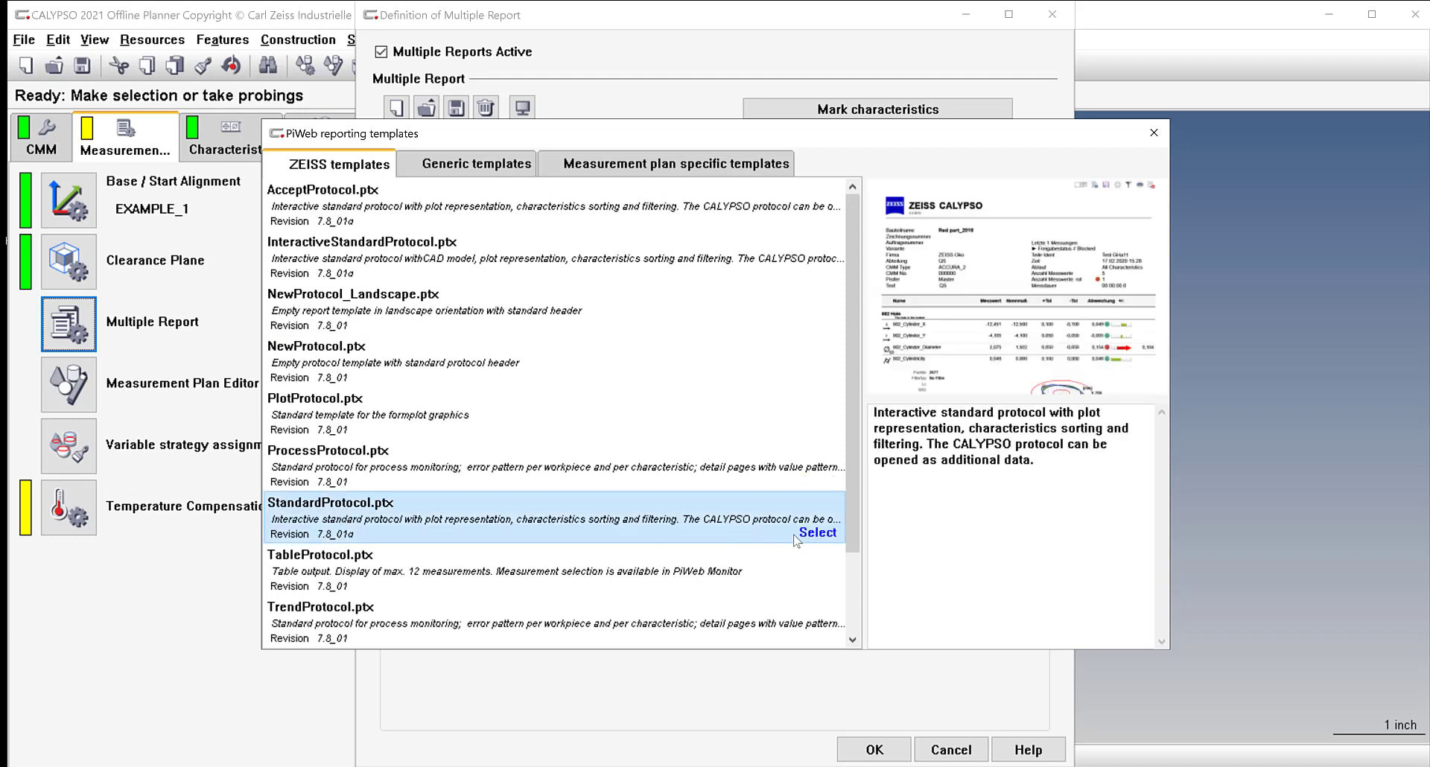
left_click(818, 533)
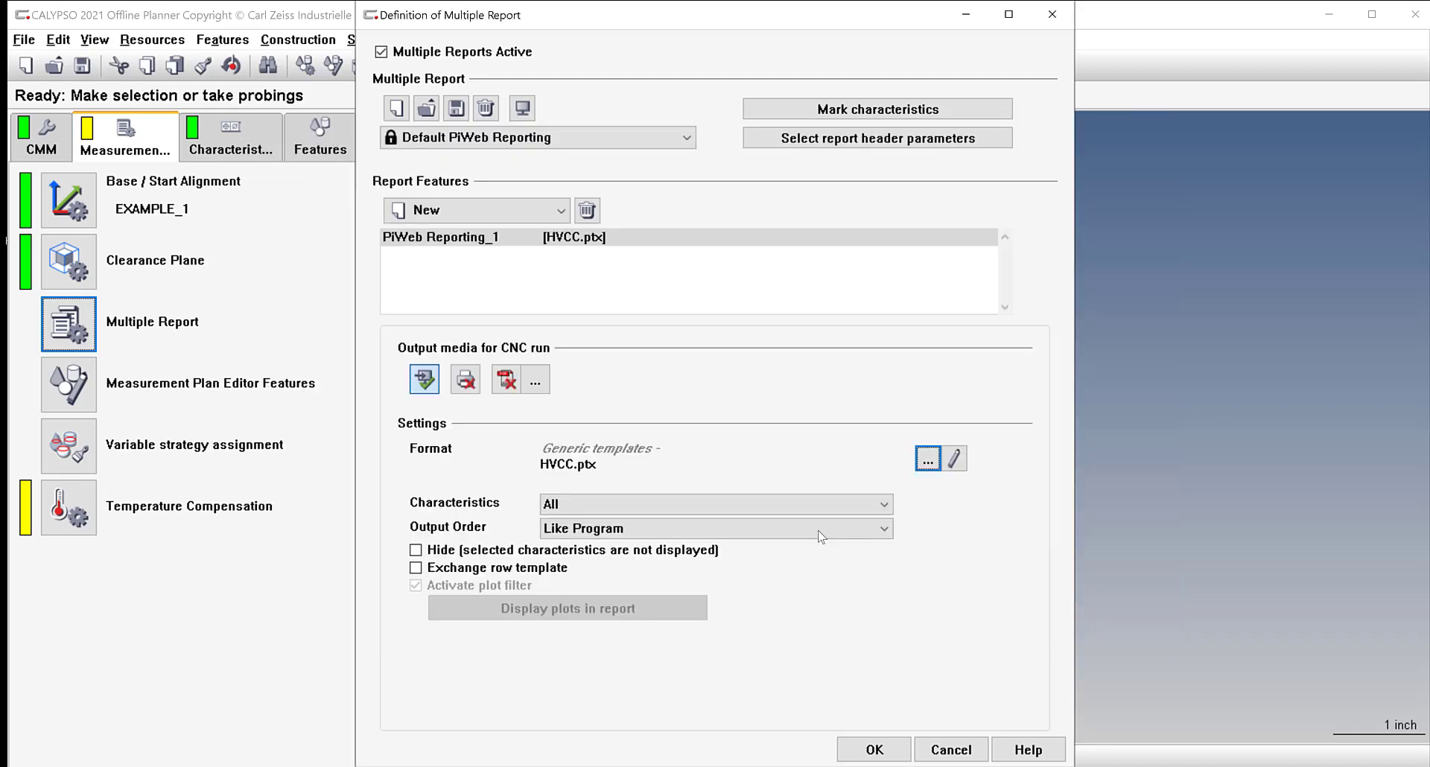
Copy StandardProtocol.ptx to the generic templates under its existing name, close PiWeb Designer and accept the Multiple Report definition.
left_click(957, 459)
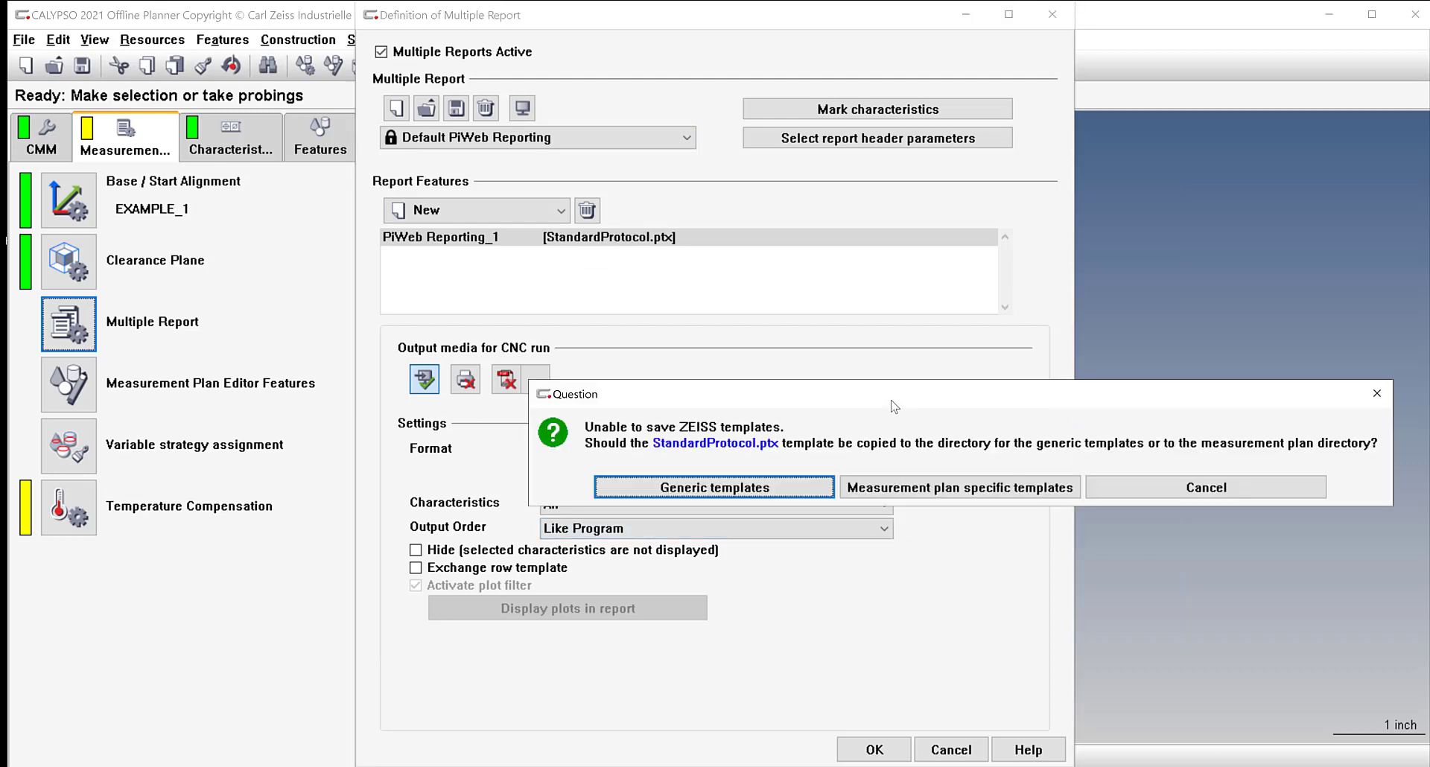
left_click_drag(892, 400, 652, 294)
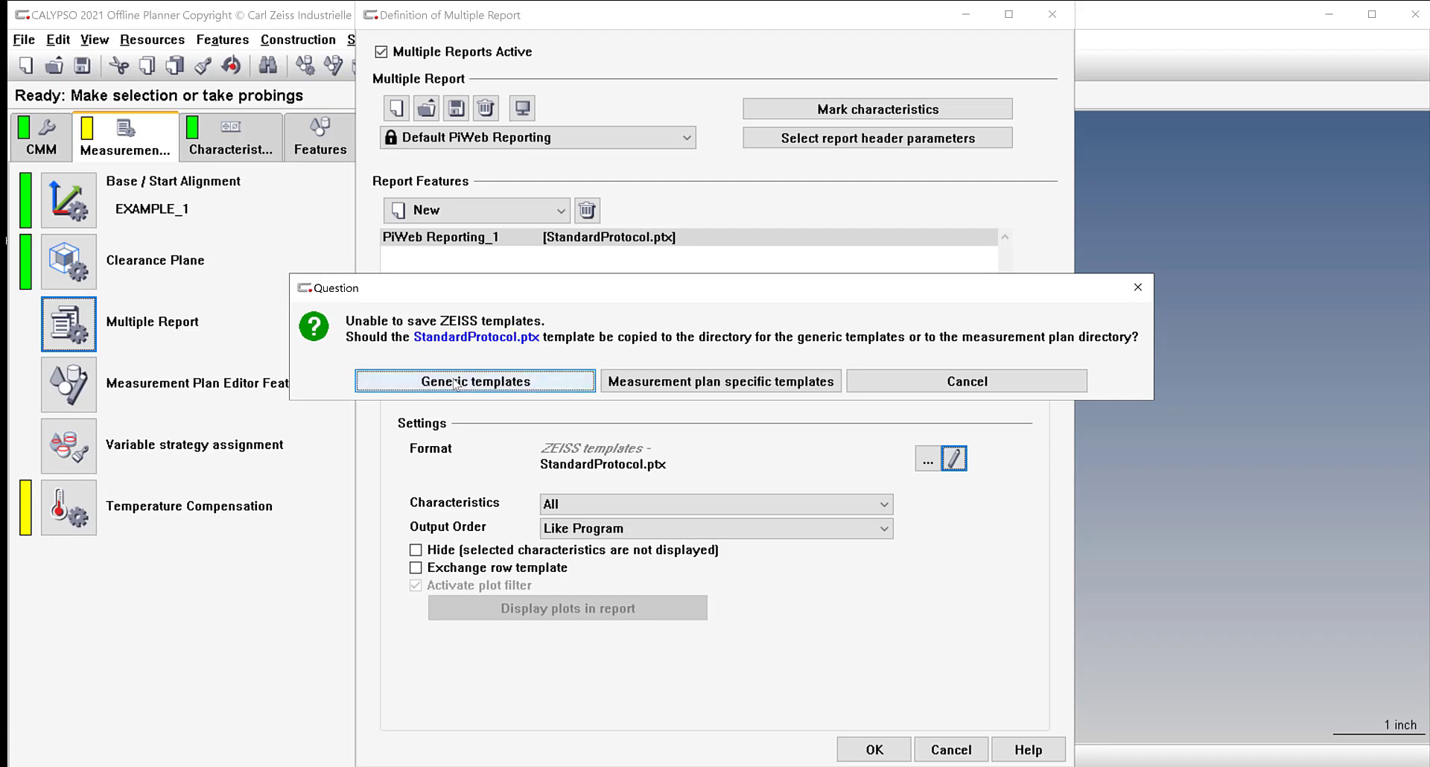
left_click(455, 382)
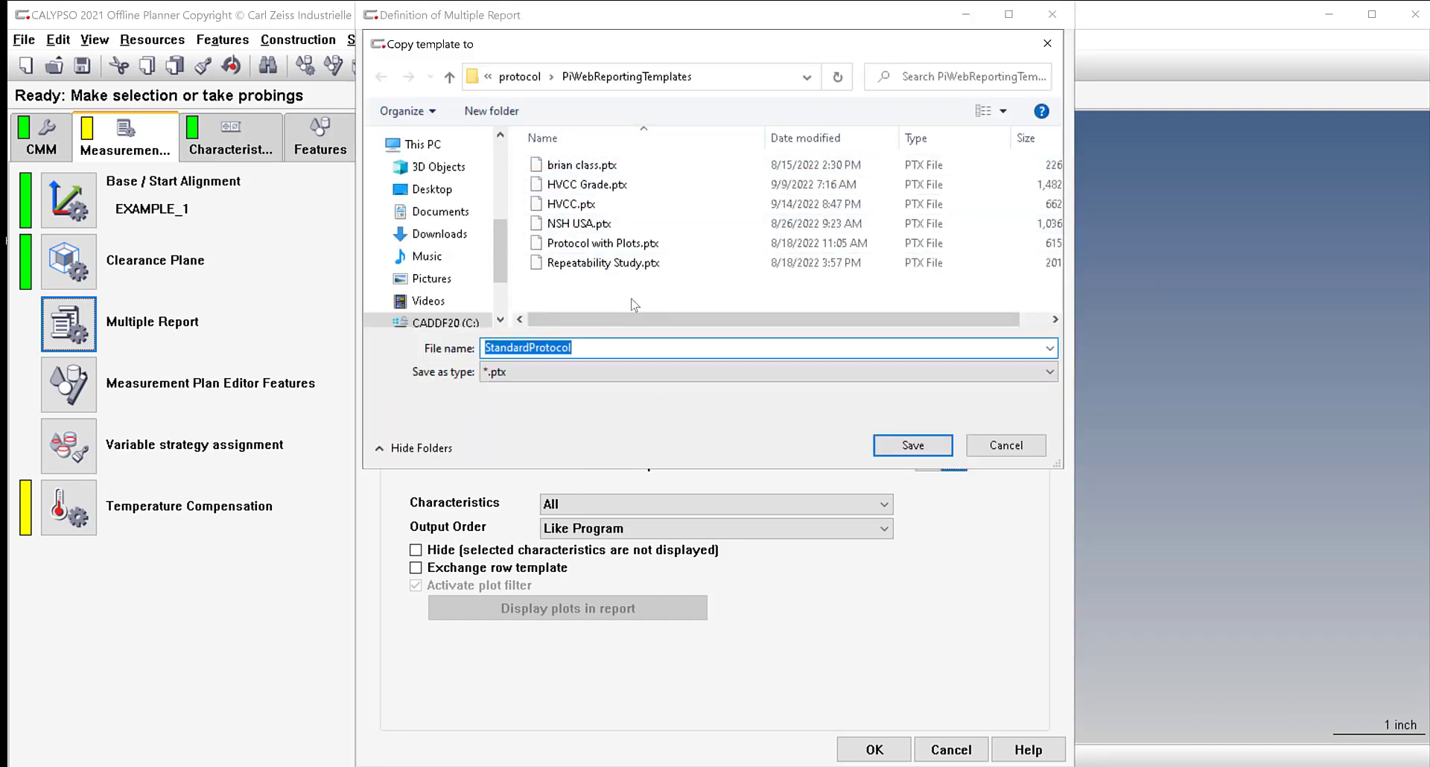
left_click(915, 445)
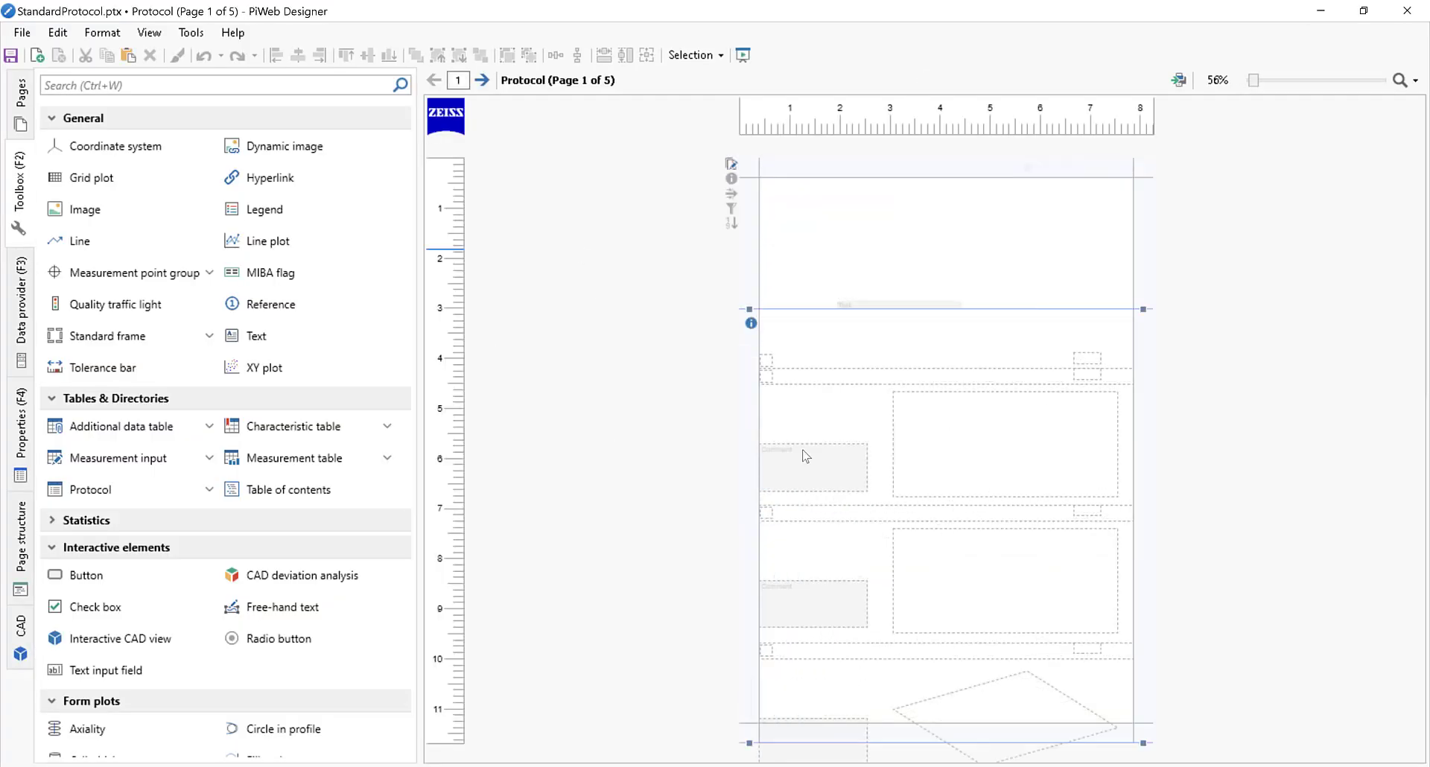
left_click(1409, 12)
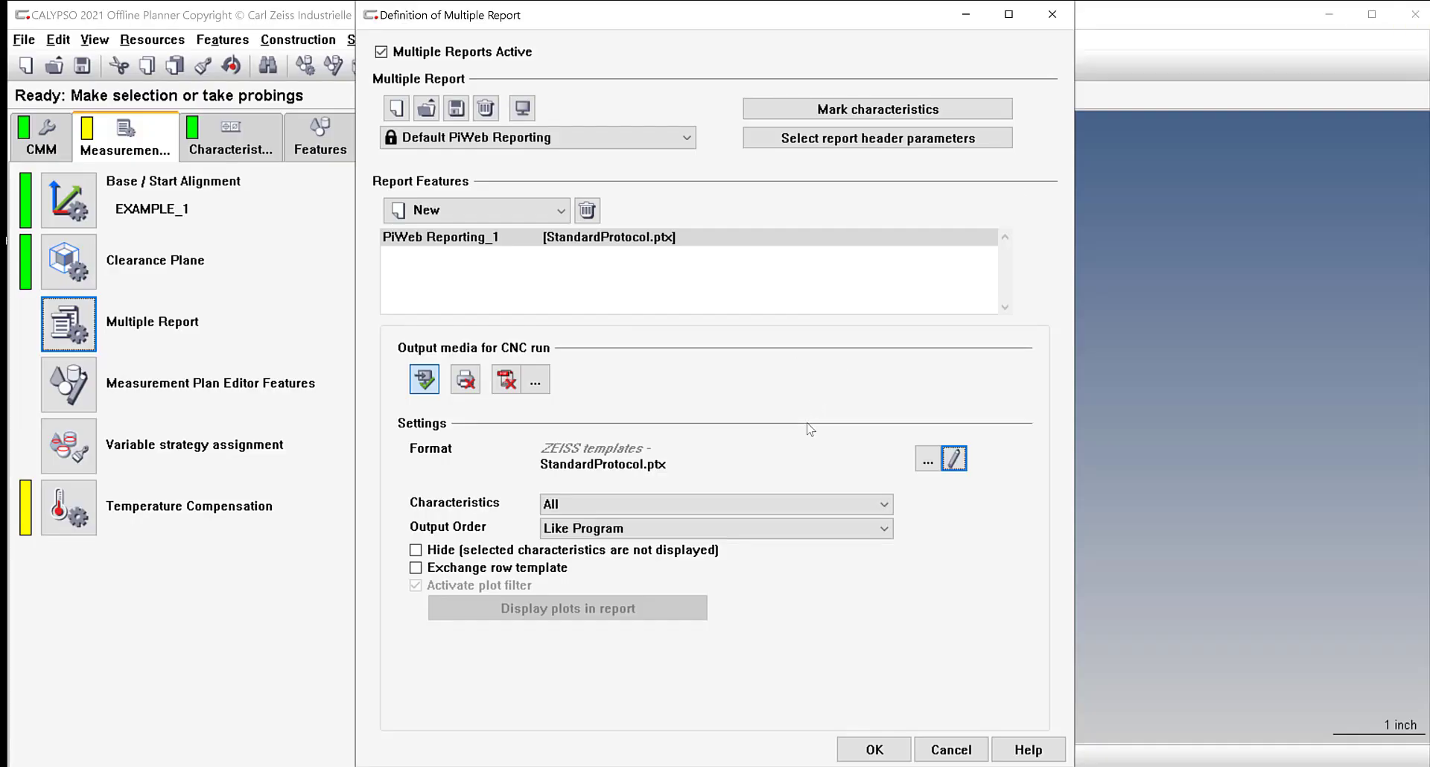
left_click(878, 751)
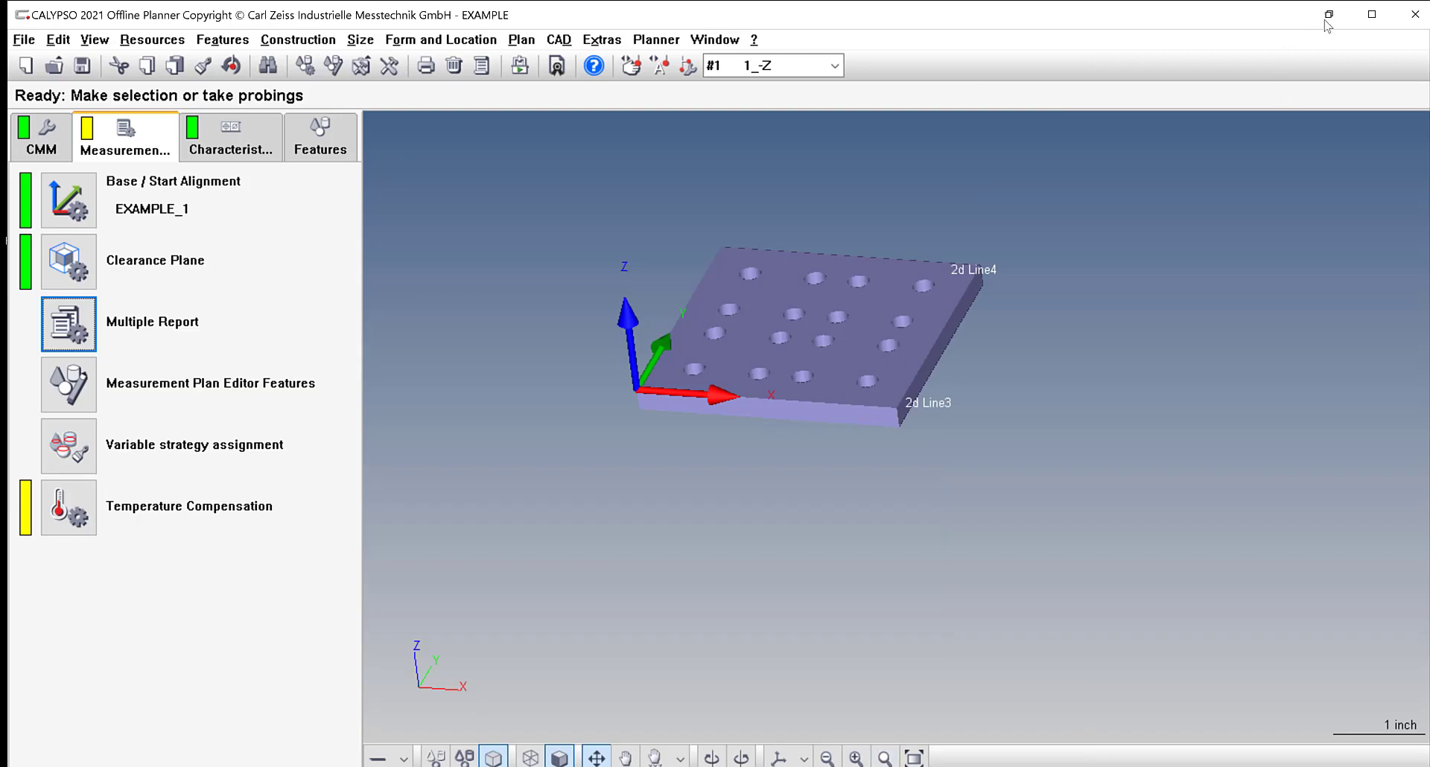
Minimize CALYPSO and copy the HVCC.ptx template file from the desktop.
left_click(1329, 14)
left_click(766, 570)
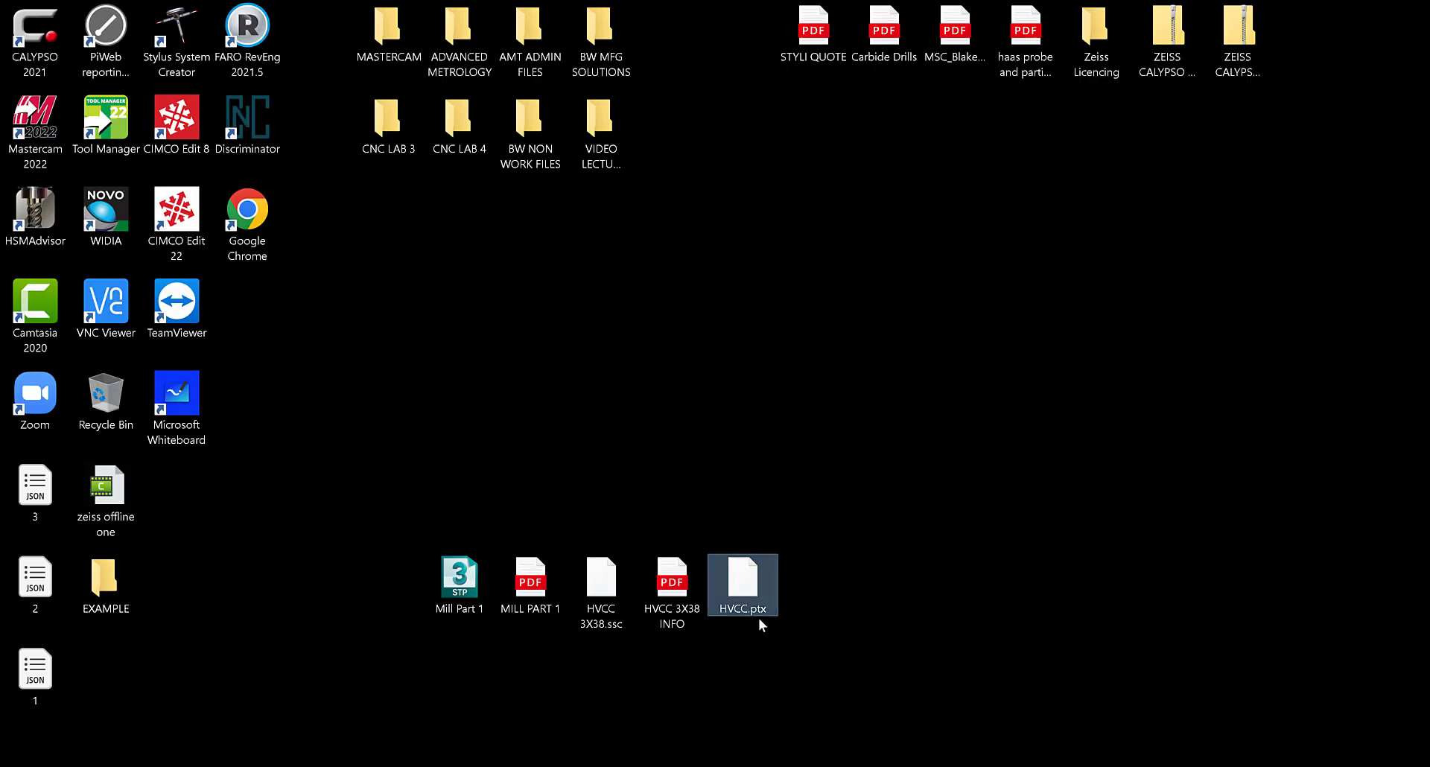
right_click(750, 580)
left_click(784, 462)
Open File Explorer and go to the Public Documents folder under Users\Public on drive C.
right_click(18, 759)
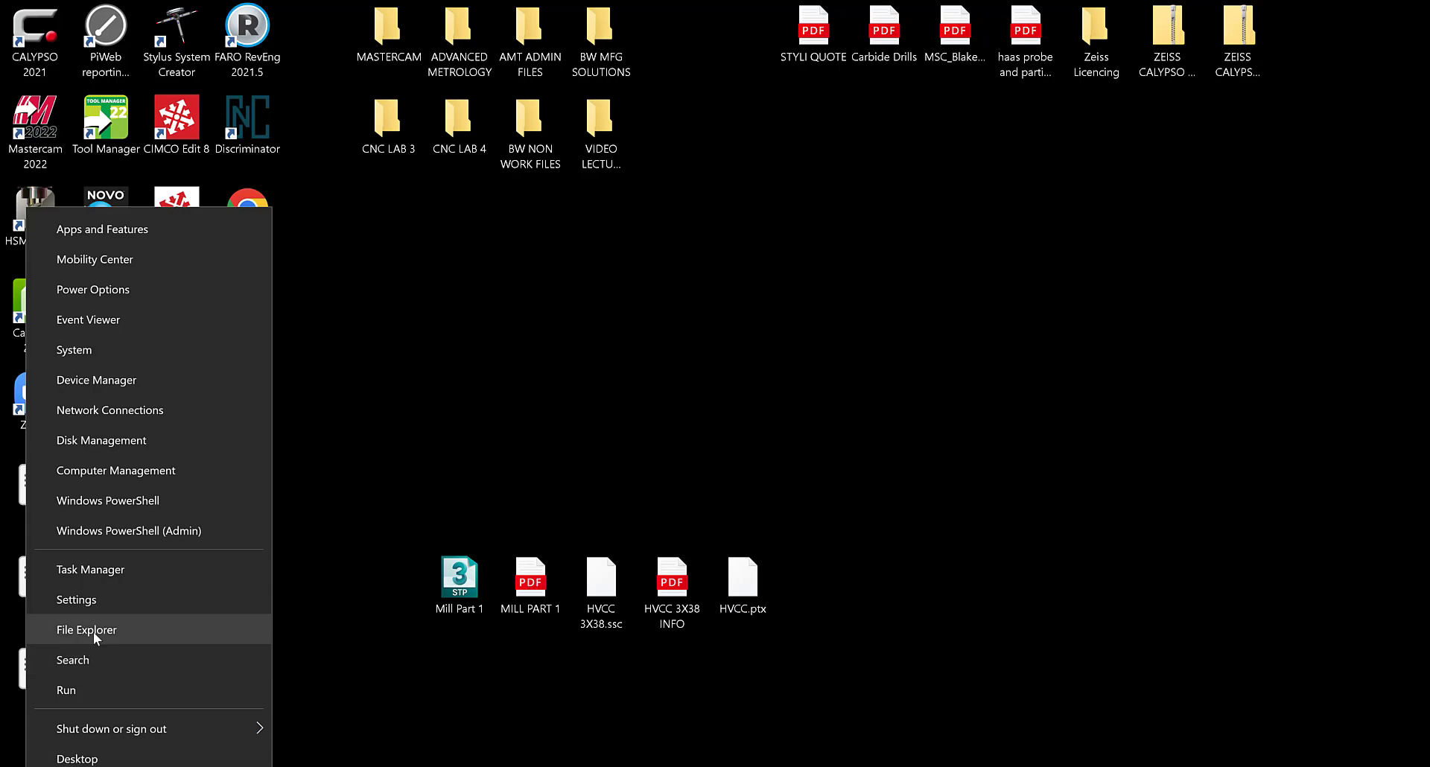
left_click(93, 631)
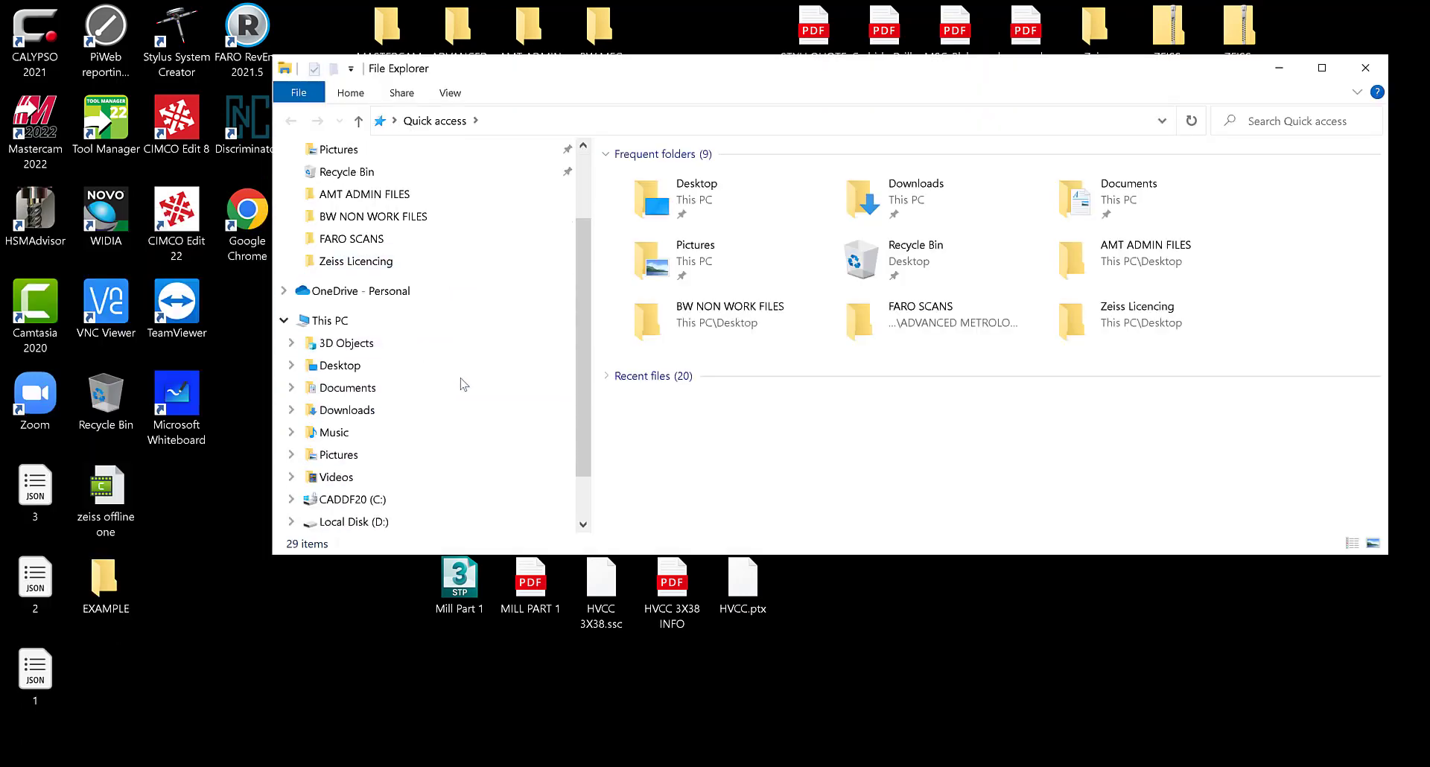
scroll(463, 384, "down", 1)
left_click(350, 432)
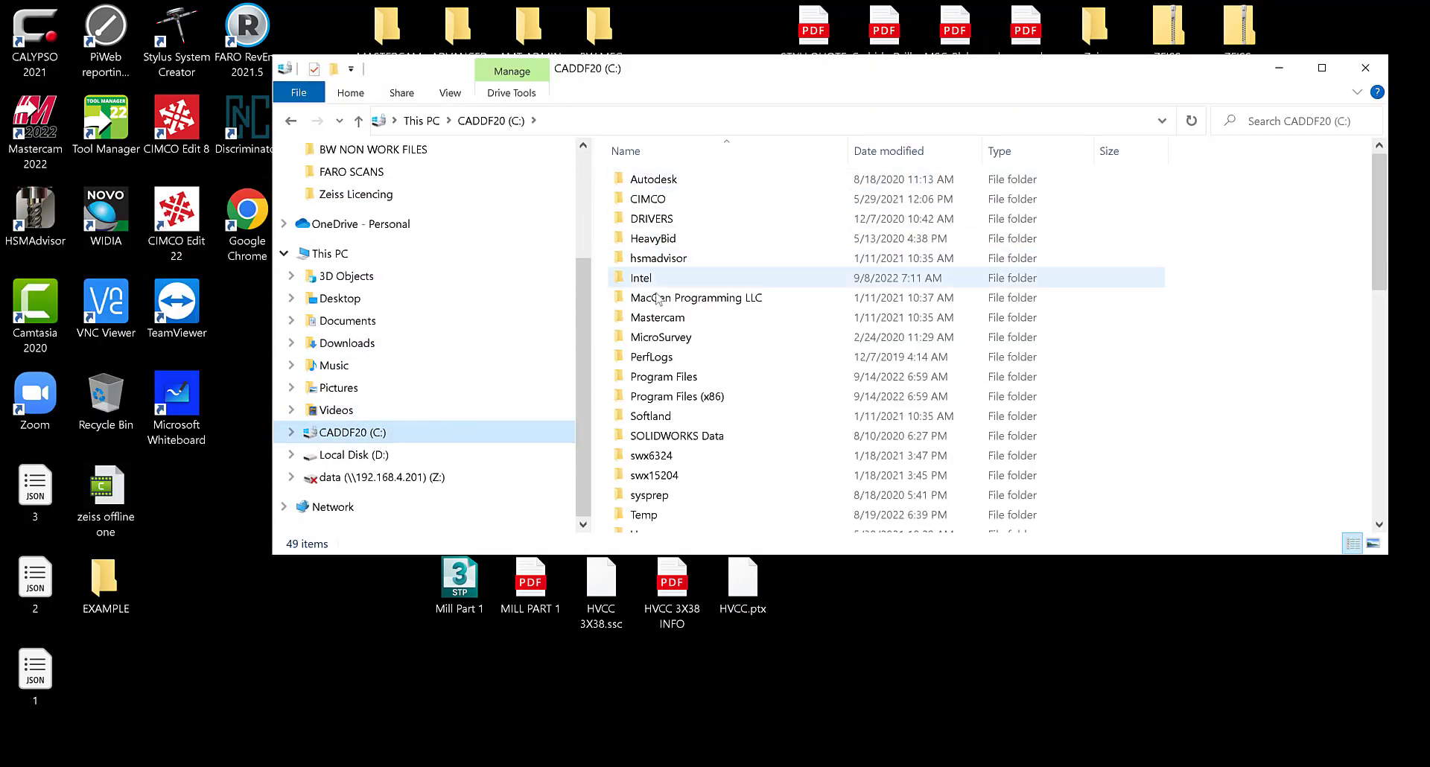
scroll(655, 300, "down", 4)
double_click(657, 304)
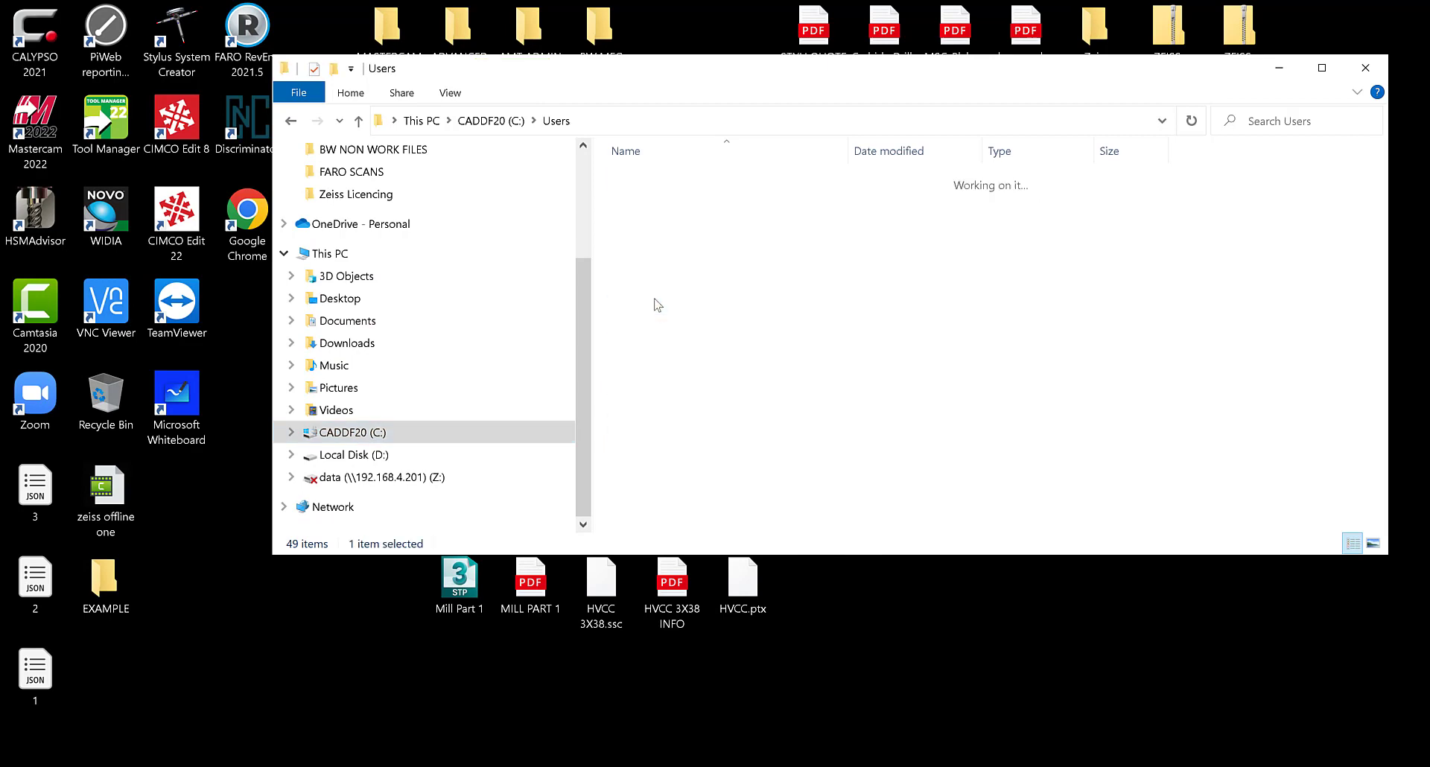
double_click(657, 266)
double_click(685, 180)
Open the PiWebReportingTemplates folder inside Zeiss\CALYPSO\protocol.
left_click(668, 297)
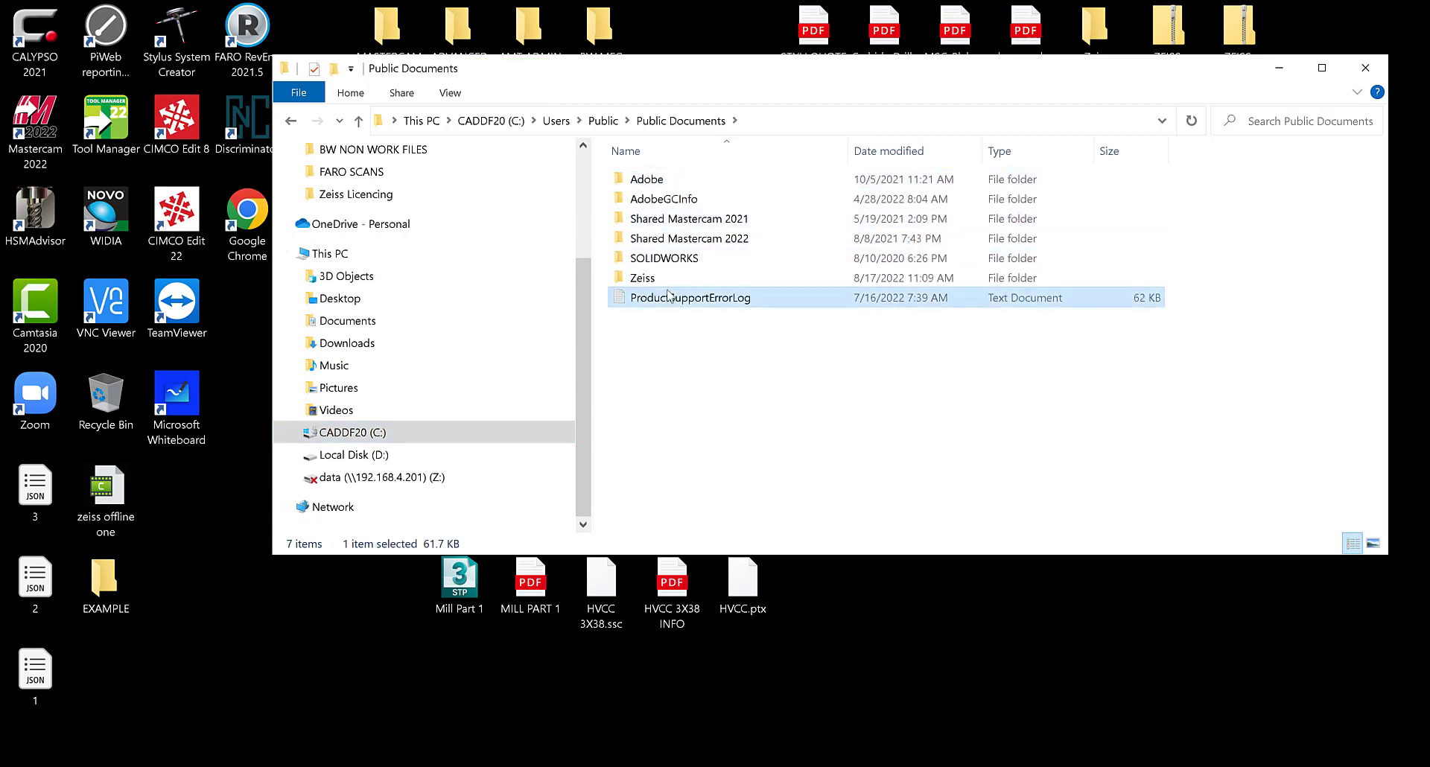
double_click(667, 277)
left_click(670, 186)
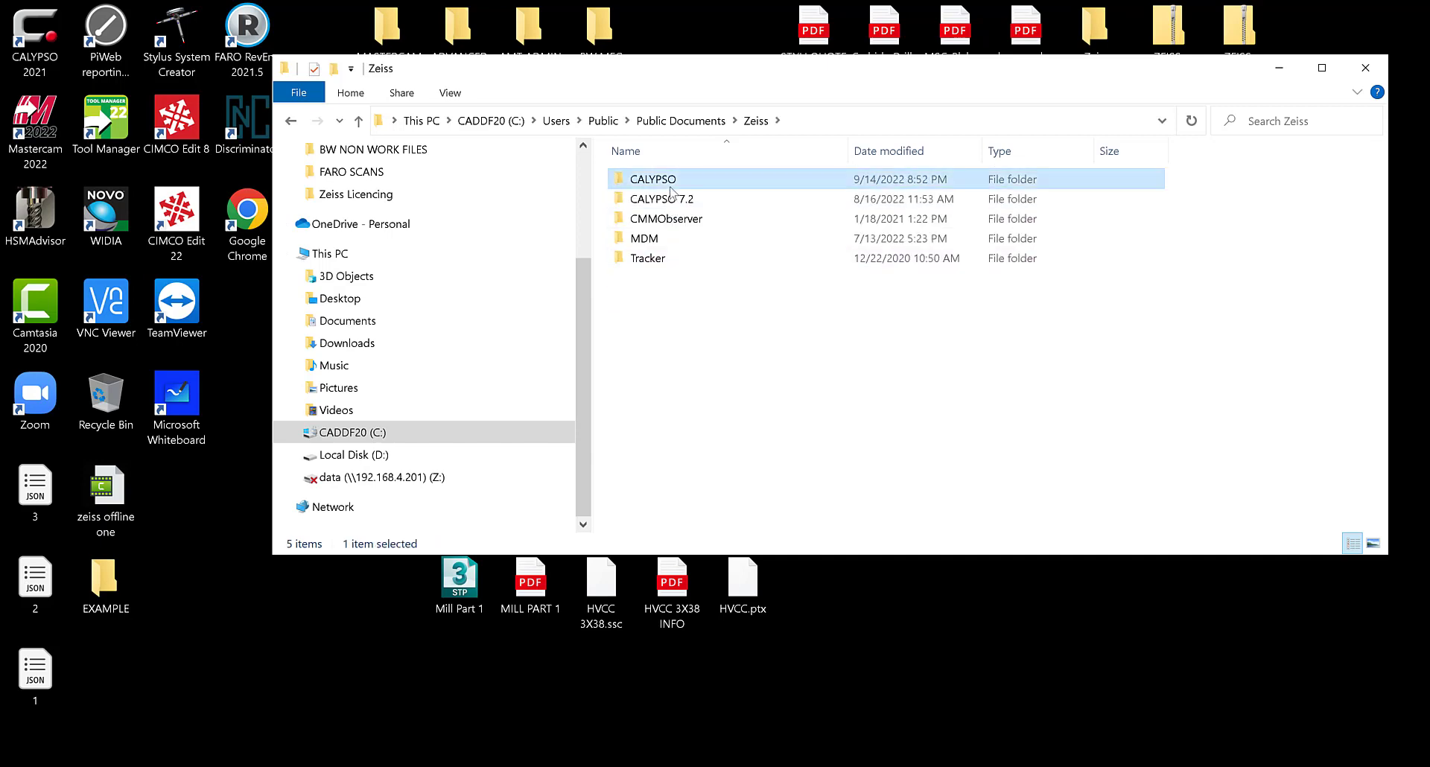
double_click(671, 186)
double_click(669, 277)
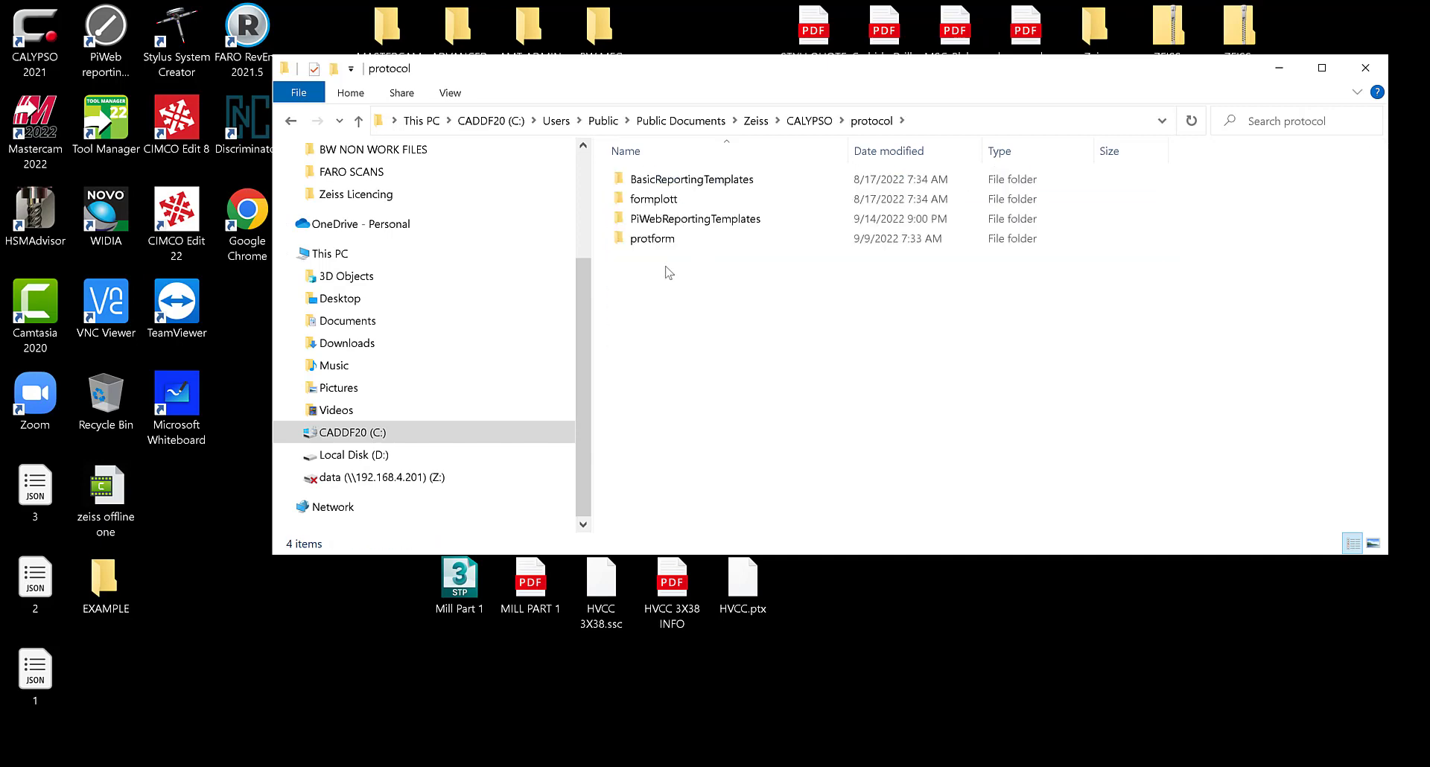
double_click(668, 224)
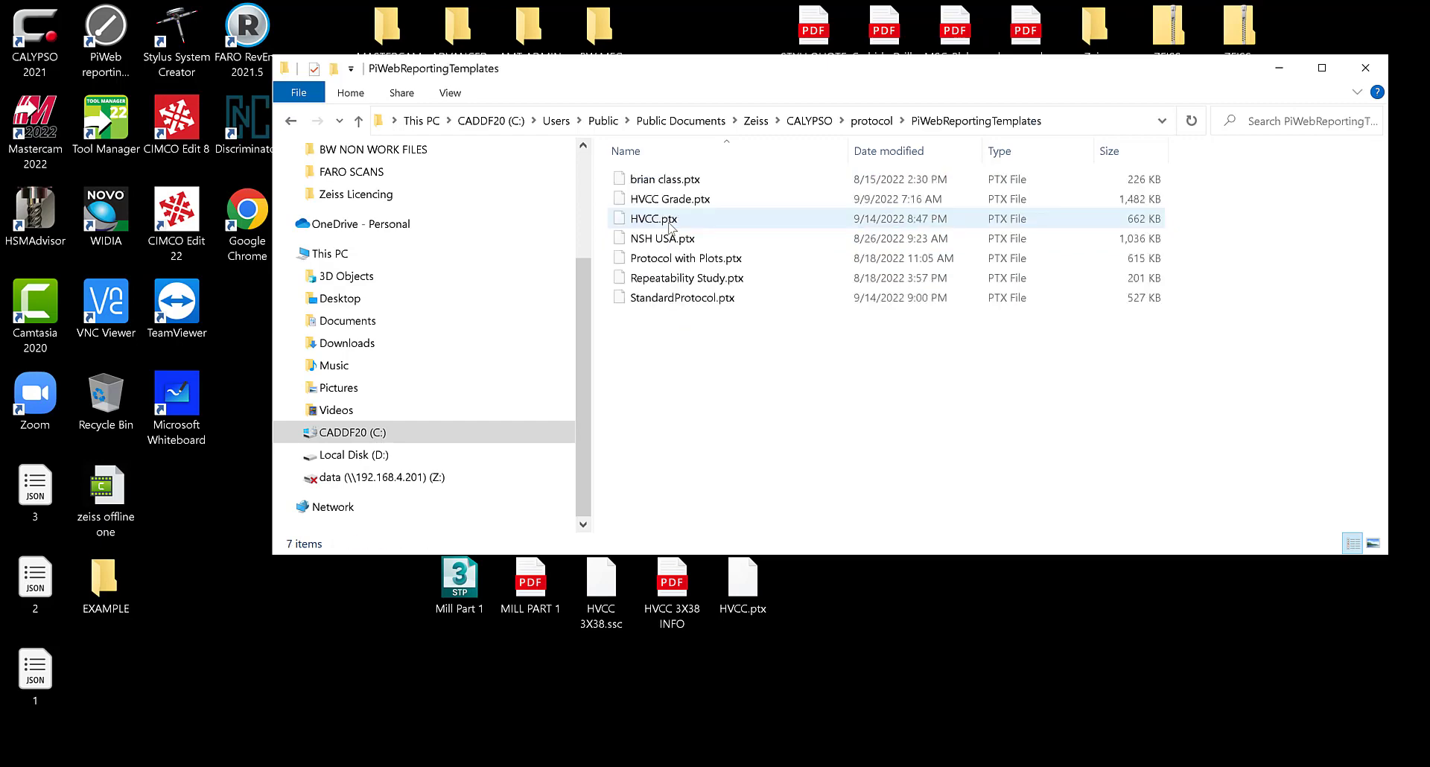
Close the PiWebReportingTemplates folder window and return to the EXAMPLE measurement plan in CALYPSO.
right_click(680, 362)
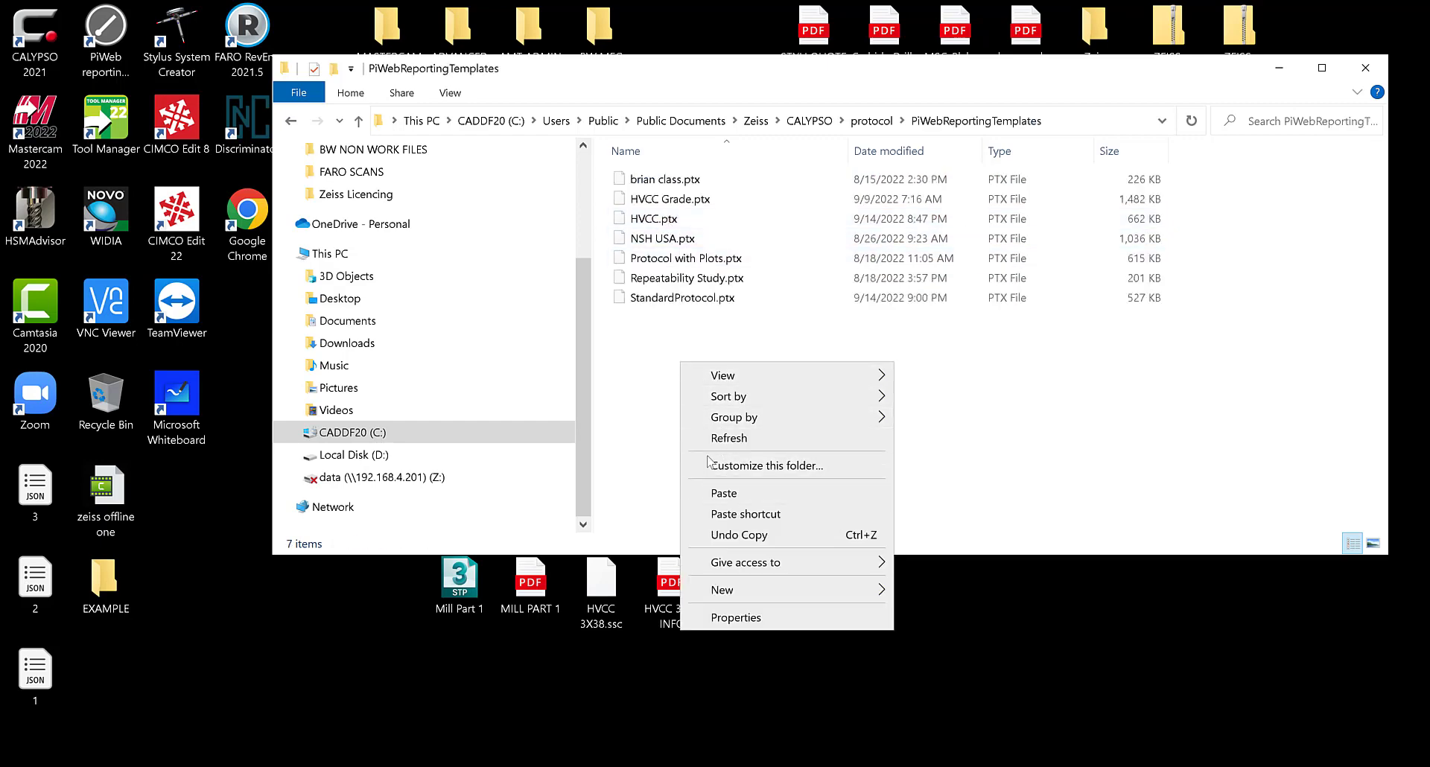
left_click(625, 455)
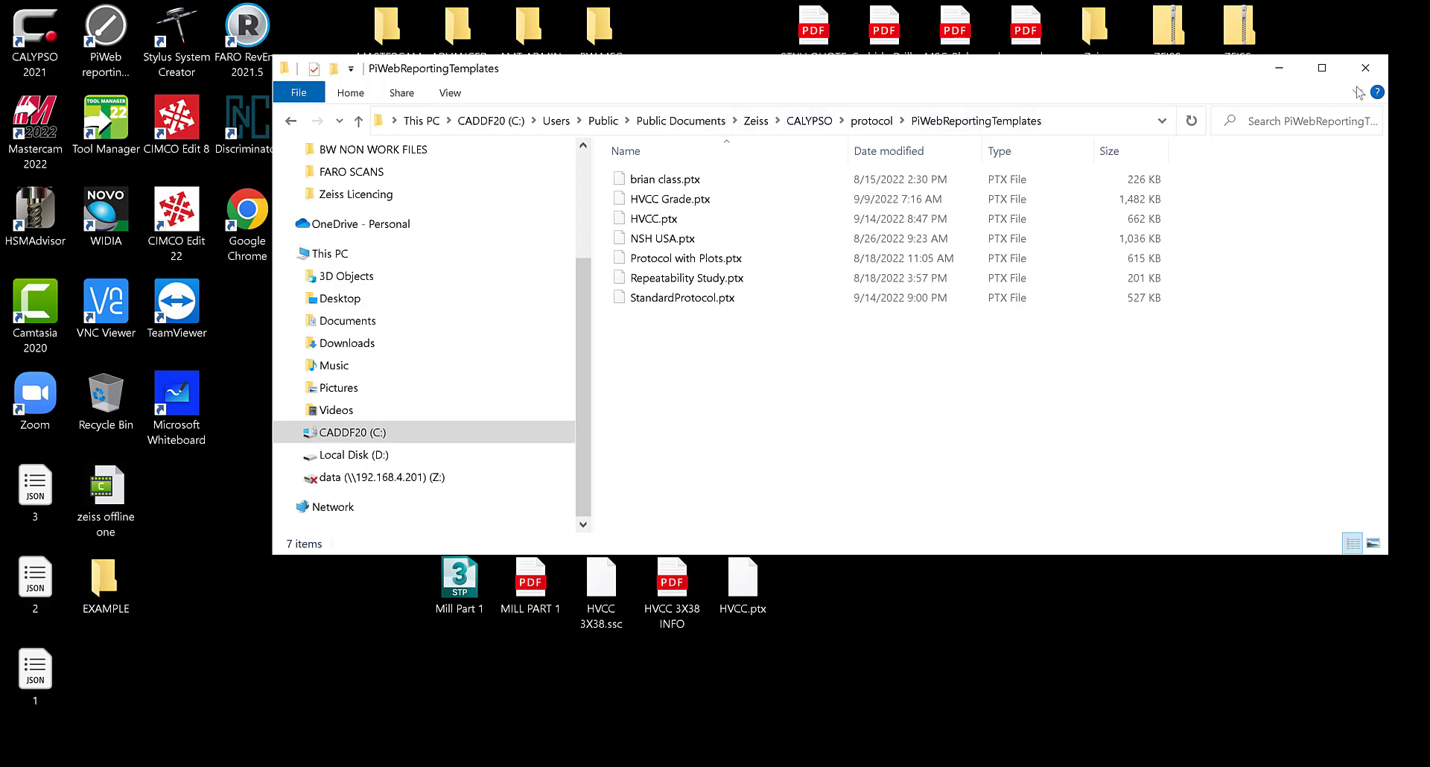
left_click(1372, 69)
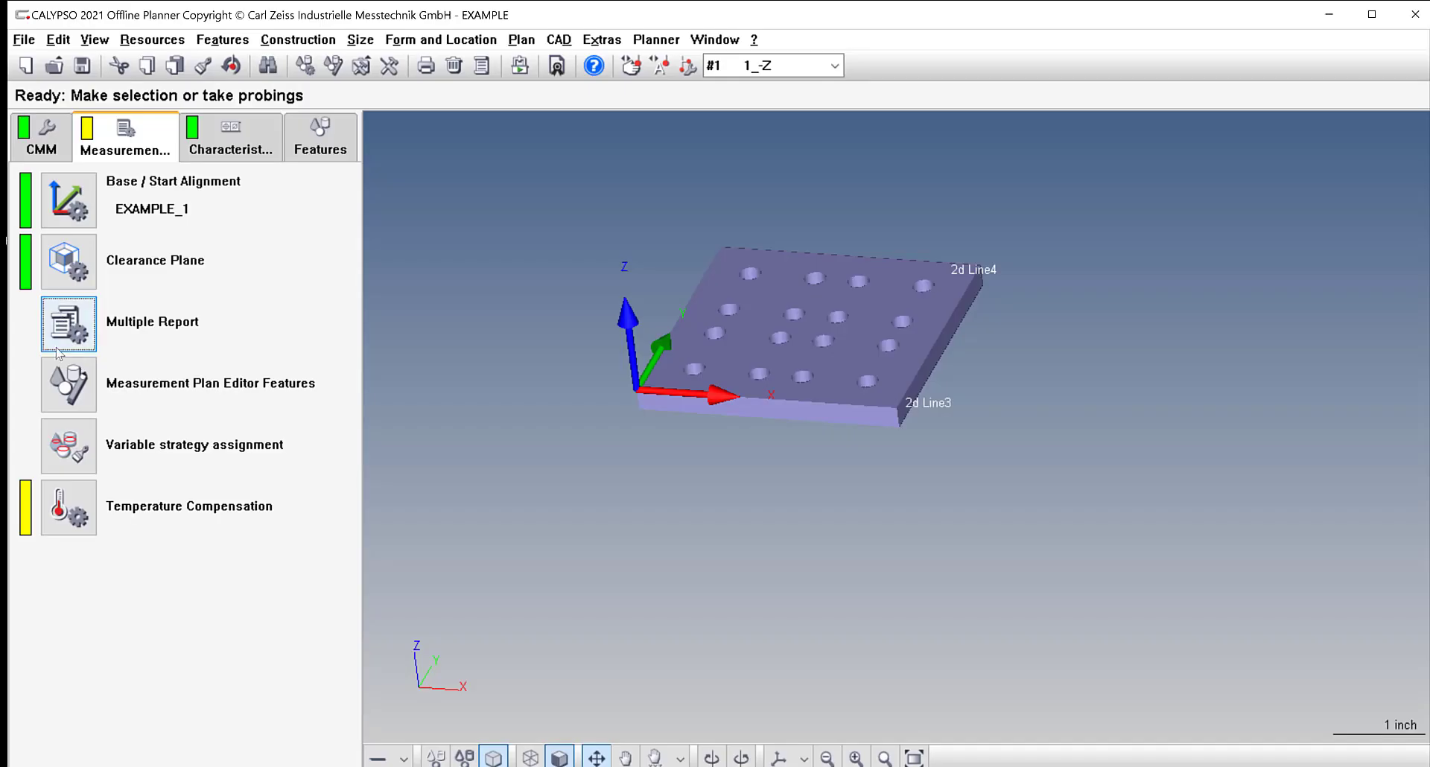
Open the Multiple Report definition and choose the generic template HVCC.ptx as the format of PiWeb Reporting_1.
double_click(71, 322)
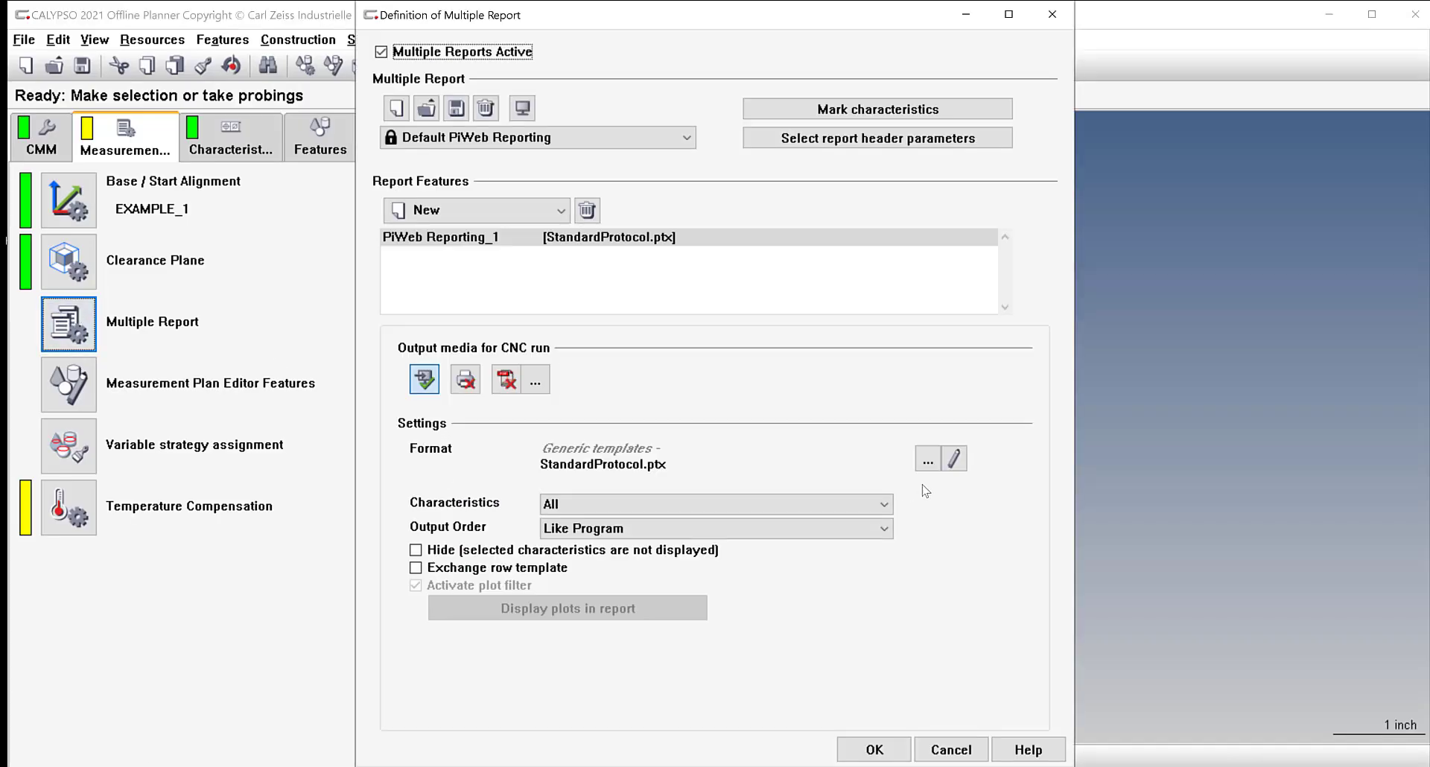
left_click(928, 459)
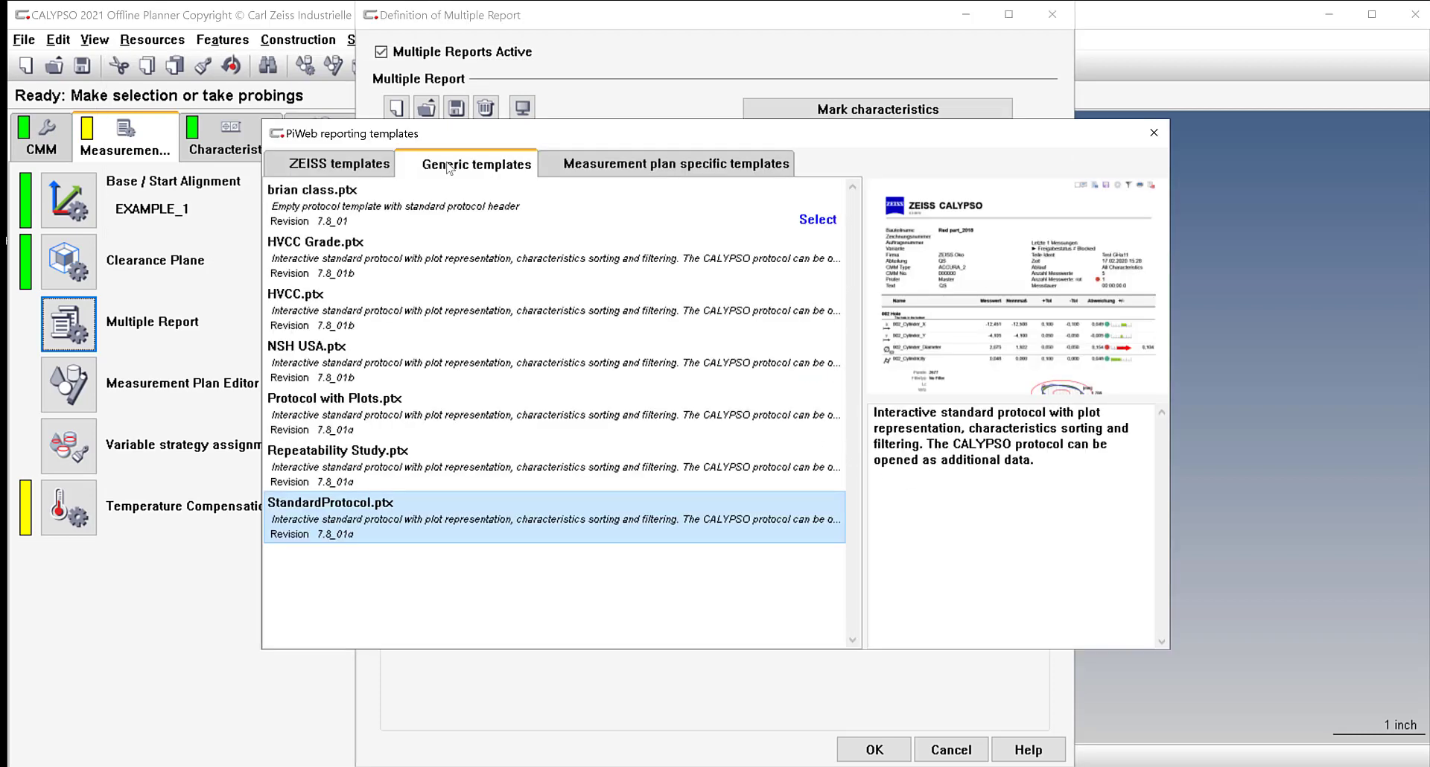
left_click(320, 314)
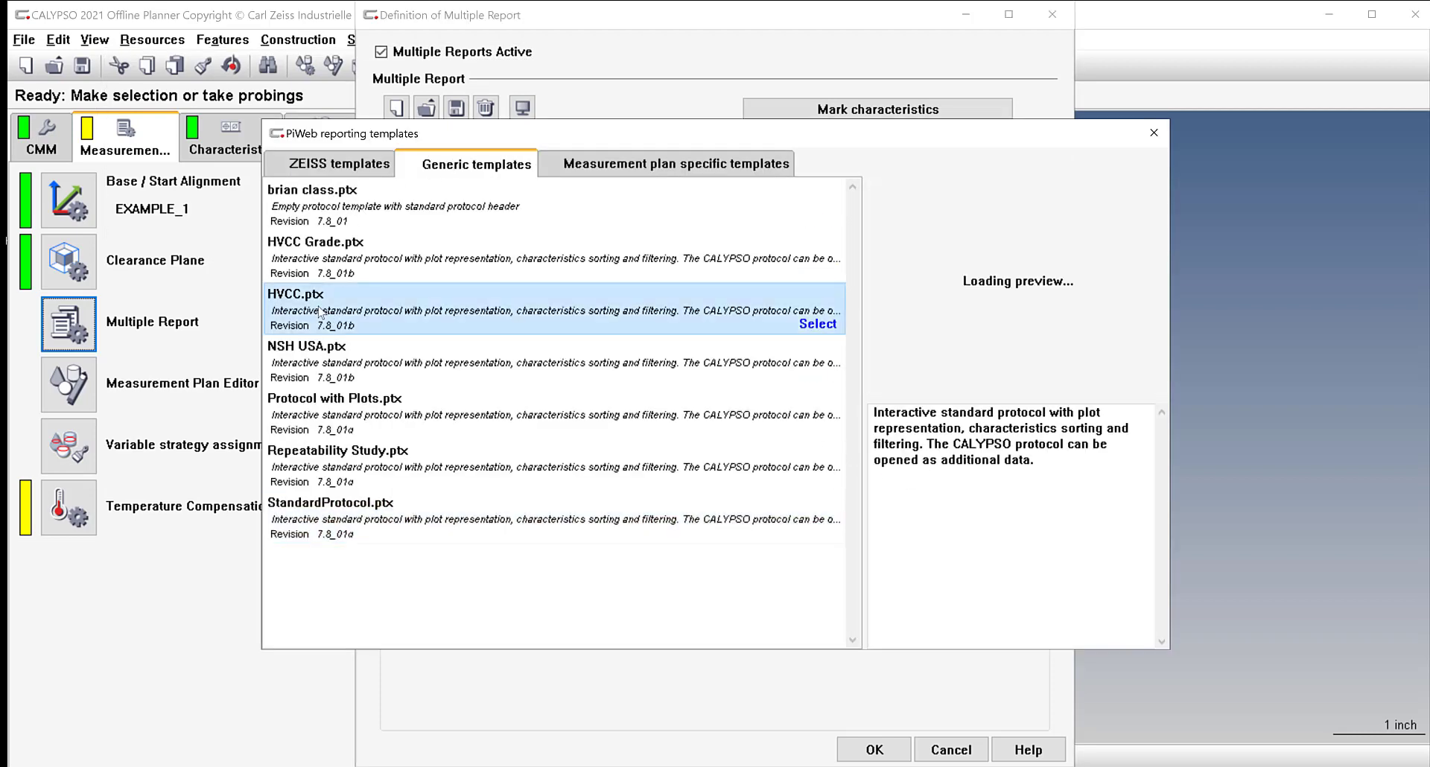
left_click(818, 324)
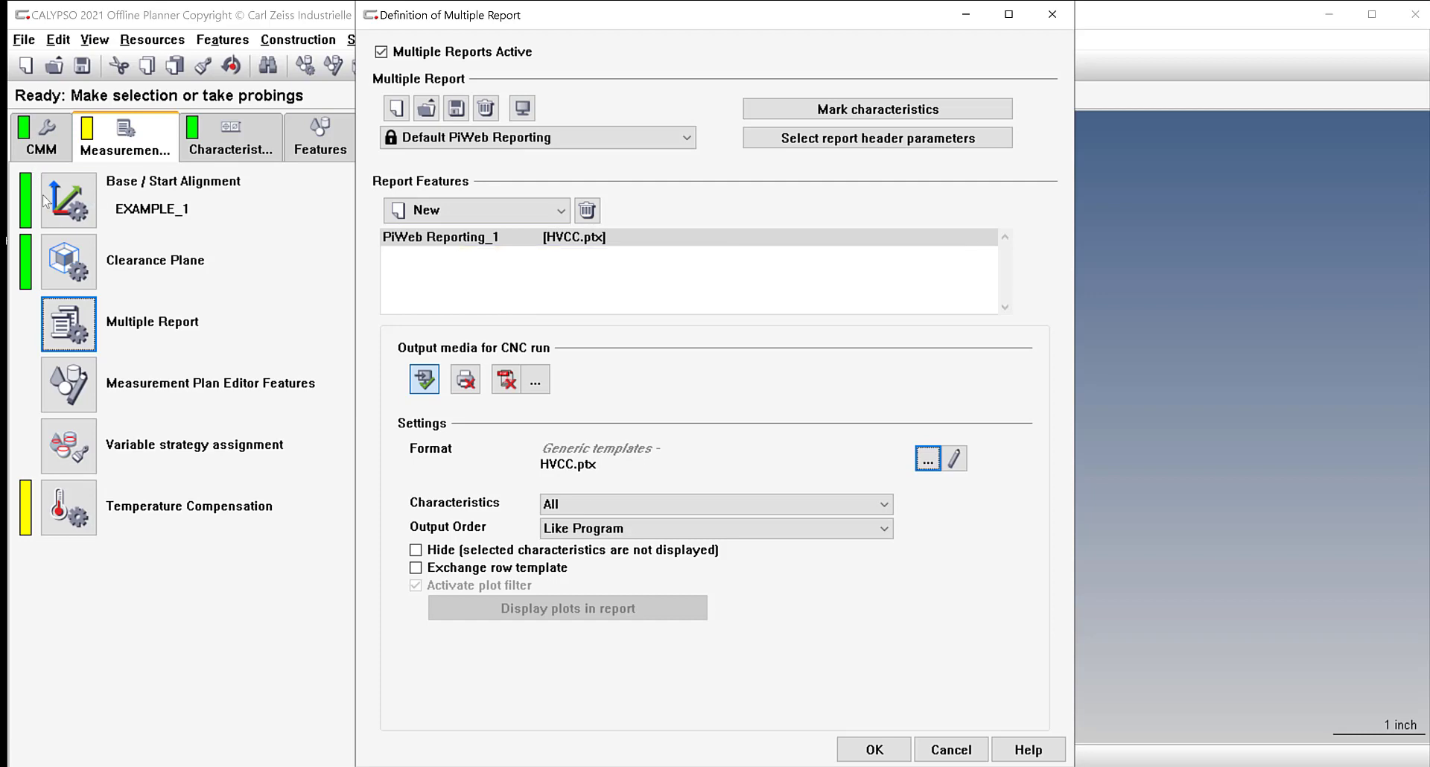
Preview the HVCC report in PiWeb Monitor and check its header fields and Save as PDF function without saving a file.
left_click(525, 112)
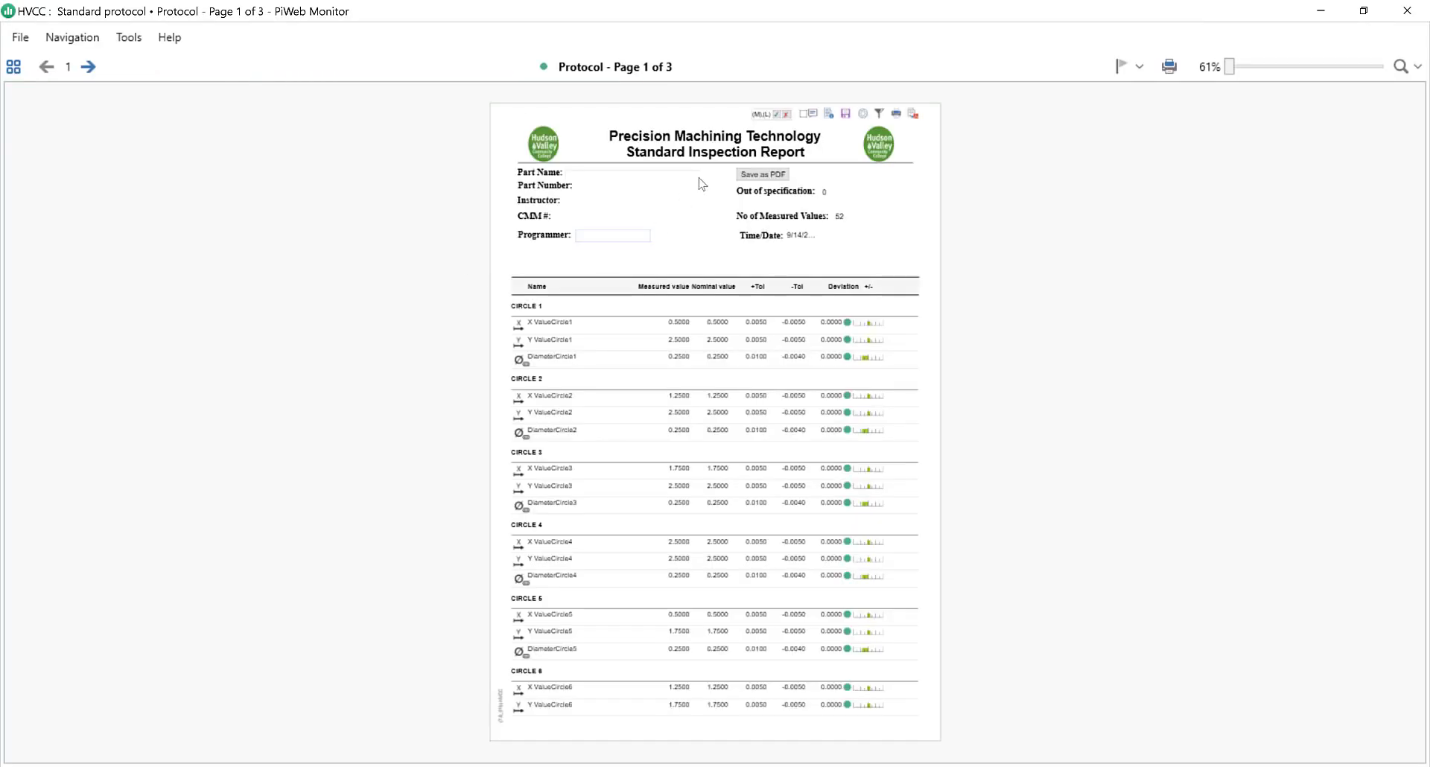
left_click(590, 185)
left_click(581, 202)
left_click(577, 216)
left_click(588, 236)
left_click(810, 239)
left_click(760, 175)
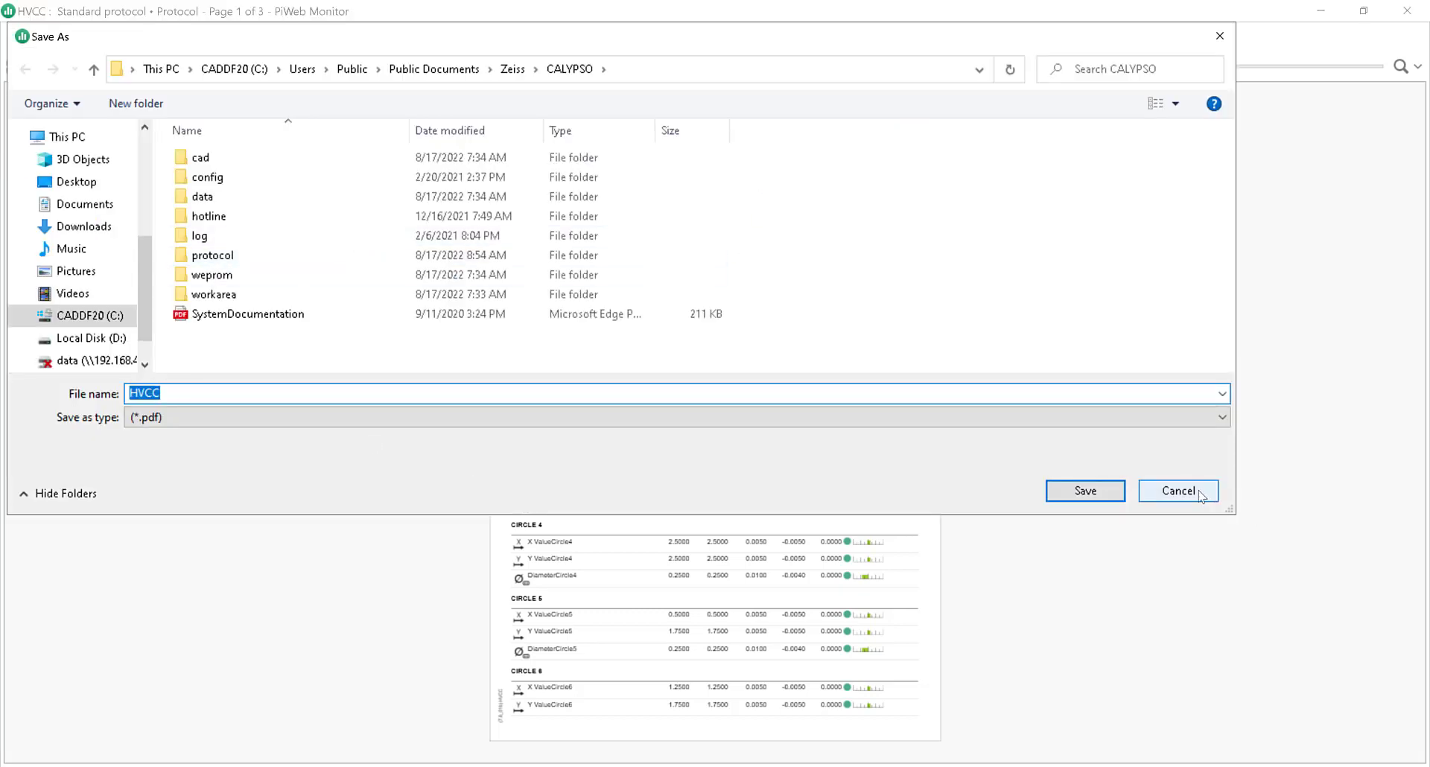
left_click(1199, 491)
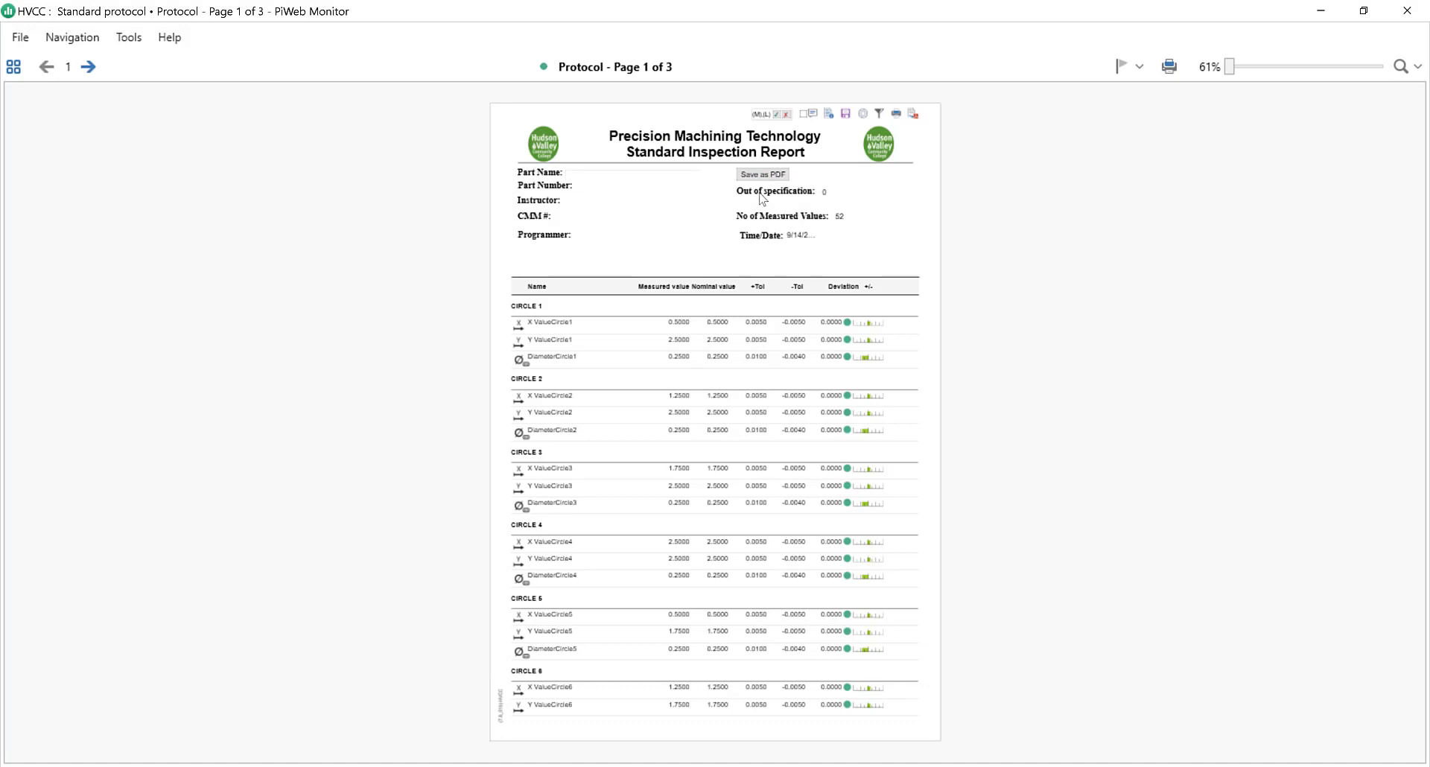
Review pages 2 and 3 of the inspection report, go back to page 1 and close PiWeb Monitor.
left_click(88, 67)
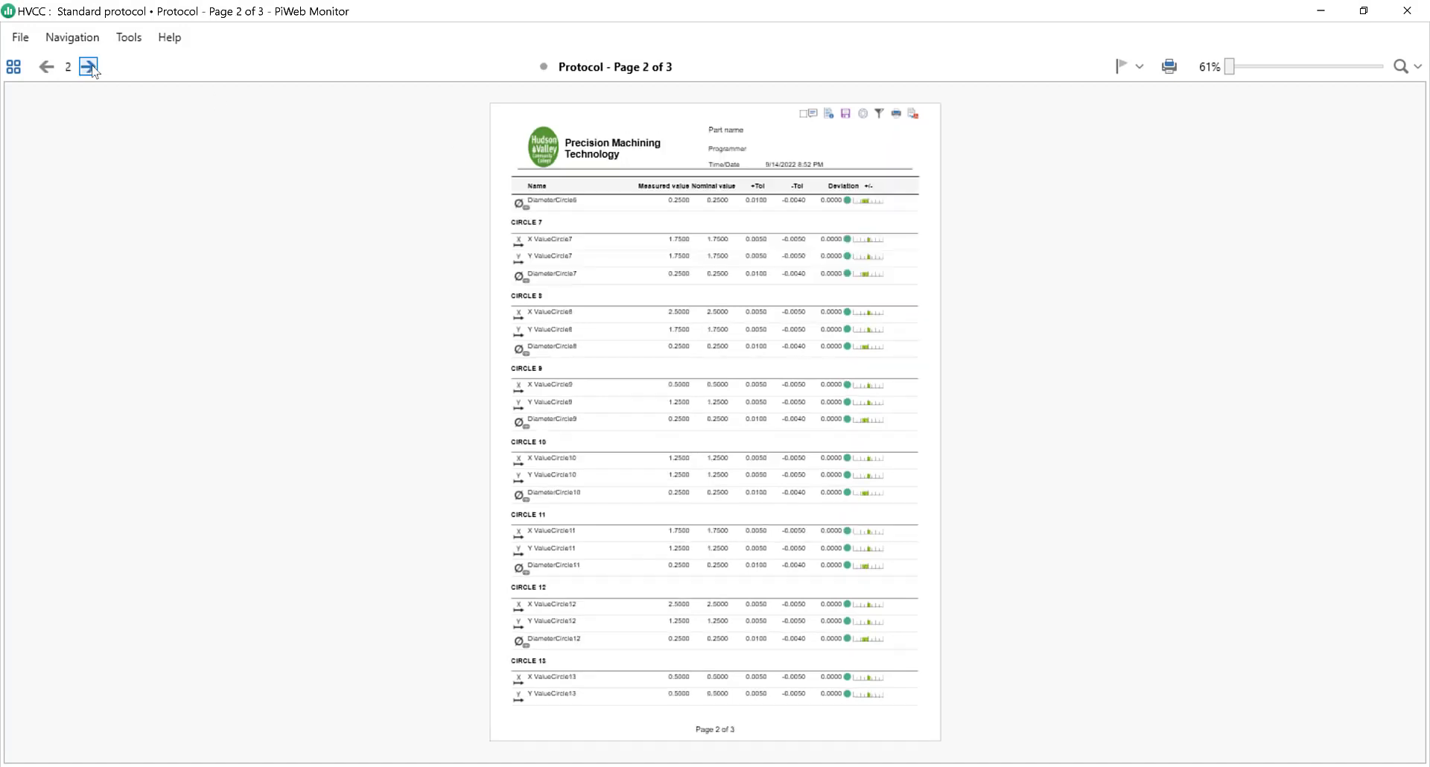
left_click(88, 67)
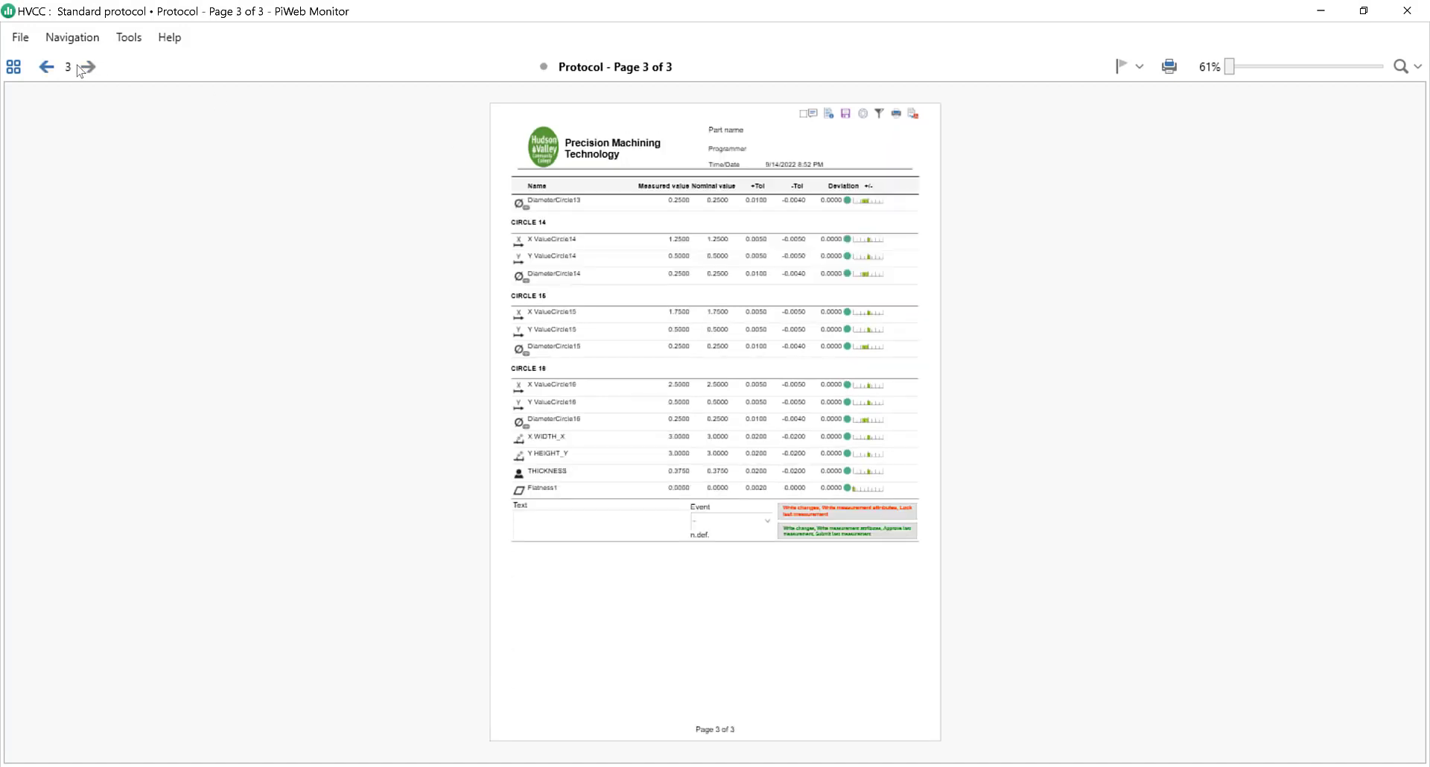
left_click(47, 67)
left_click(47, 67)
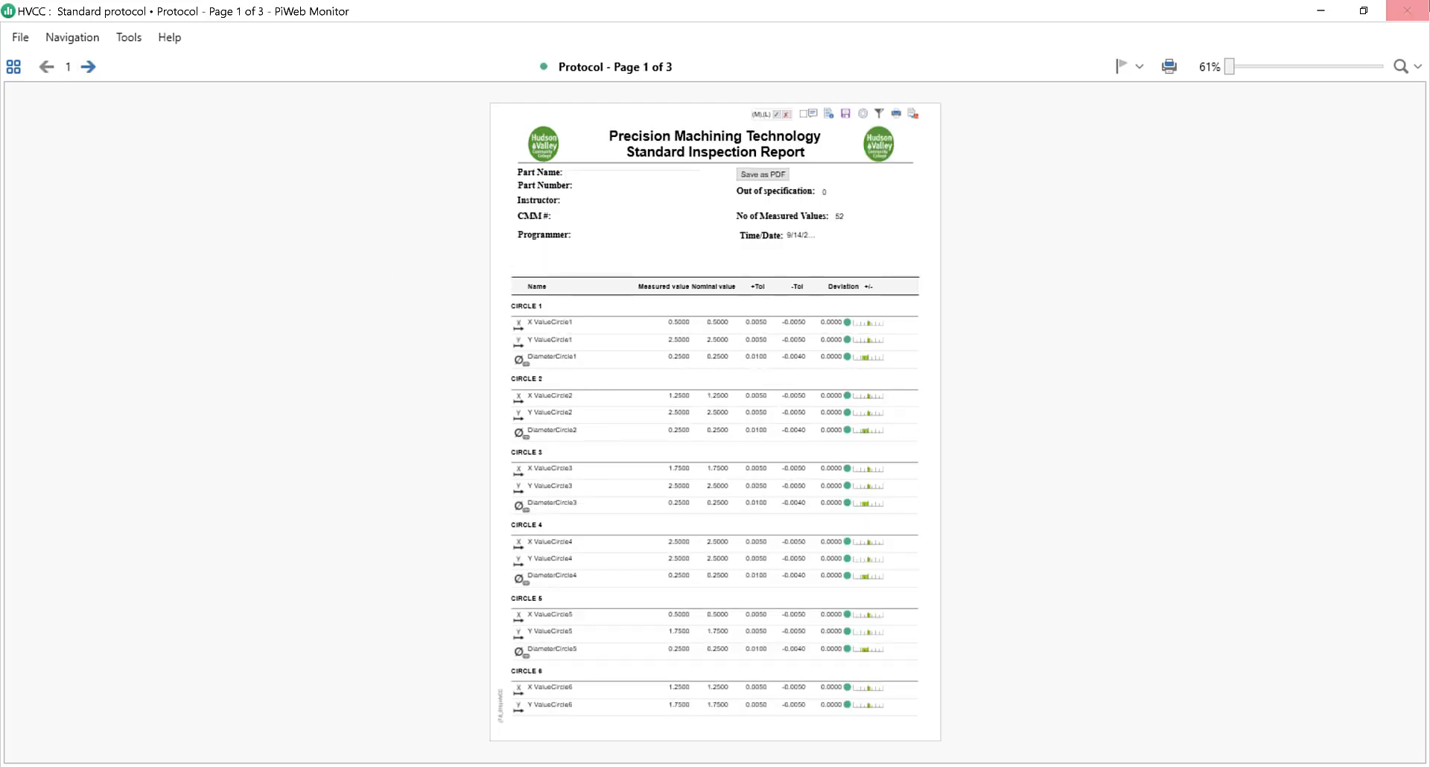
left_click(1407, 10)
Accept the Multiple Report definition and save the EXAMPLE measurement plan.
left_click(907, 743)
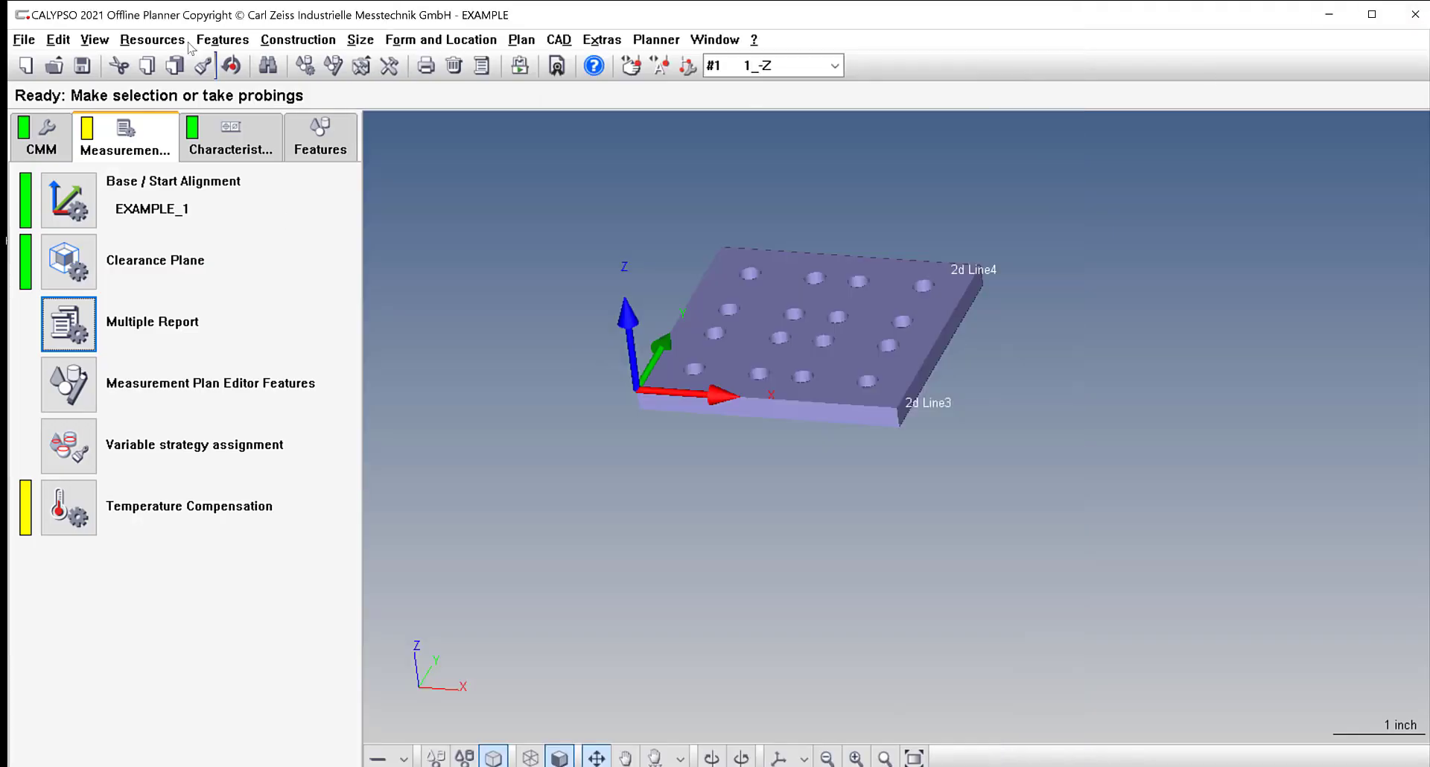
left_click(84, 66)
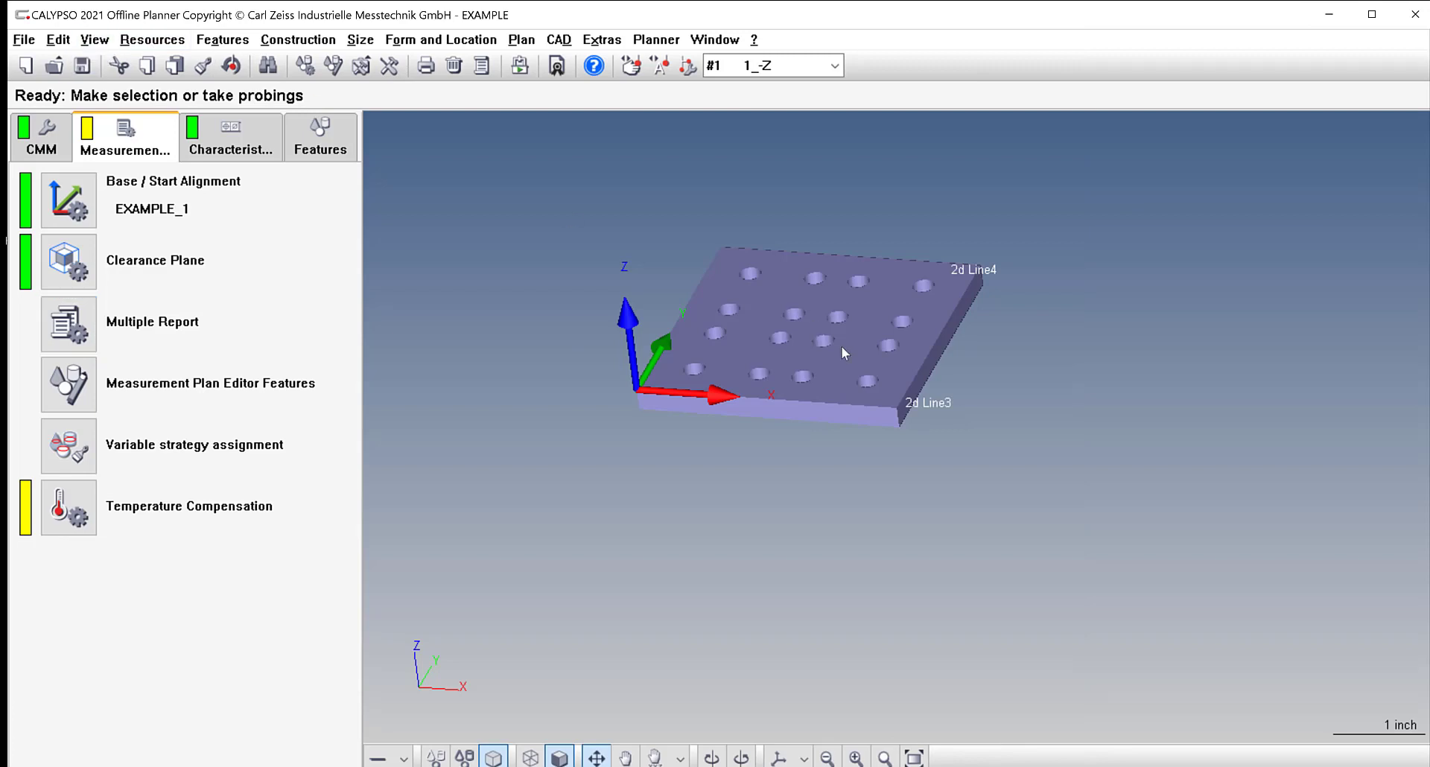
scroll(826, 235, "down", 5)
scroll(638, 212, "up", 3)
scroll(643, 201, "up", 2)
mouse_move(646, 210)
left_mouse_down()
mouse_move(676, 216)
mouse_move(659, 212)
left_mouse_up()
left_click_drag(988, 391, 892, 666)
scroll(892, 666, "up", 1)
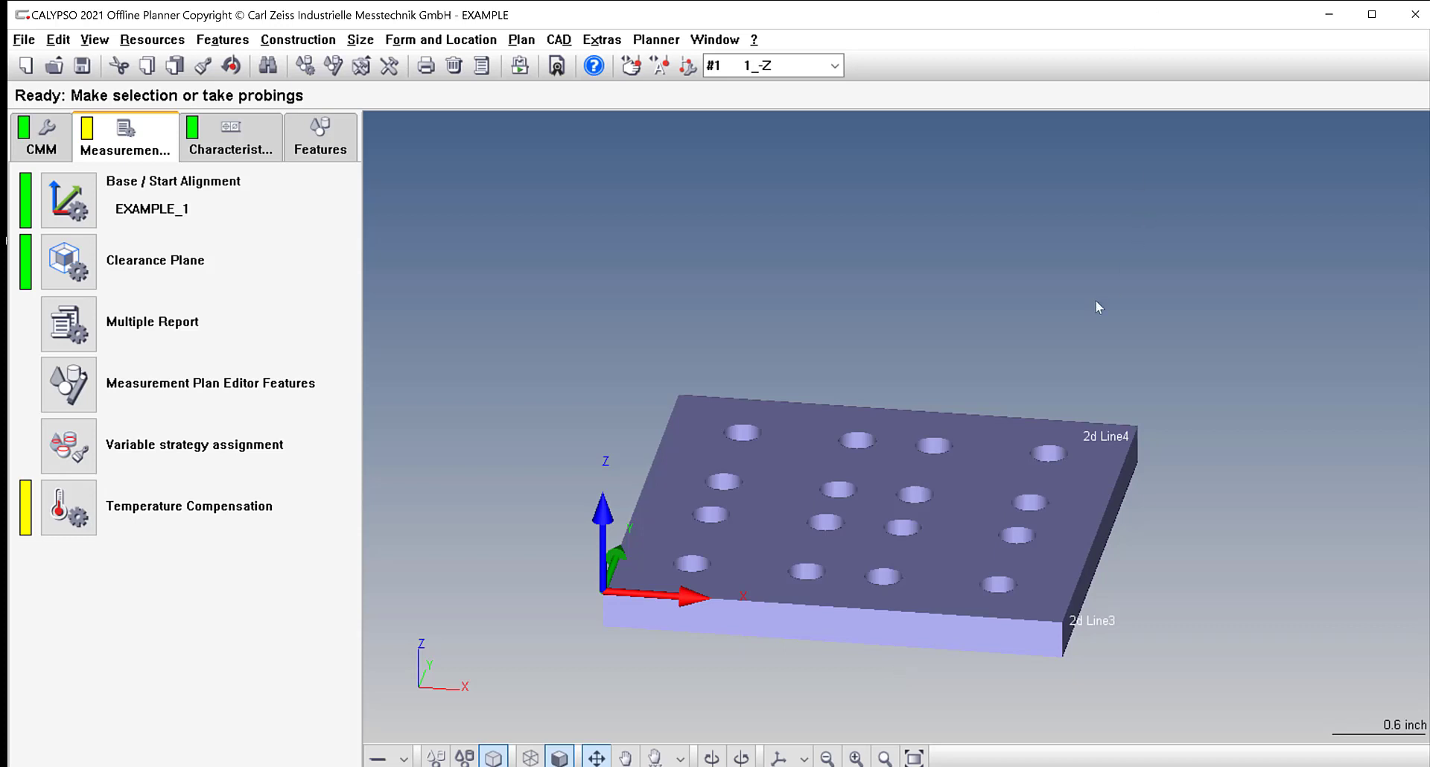
scroll(1198, 457, "down", 1)
scroll(1142, 625, "up", 1)
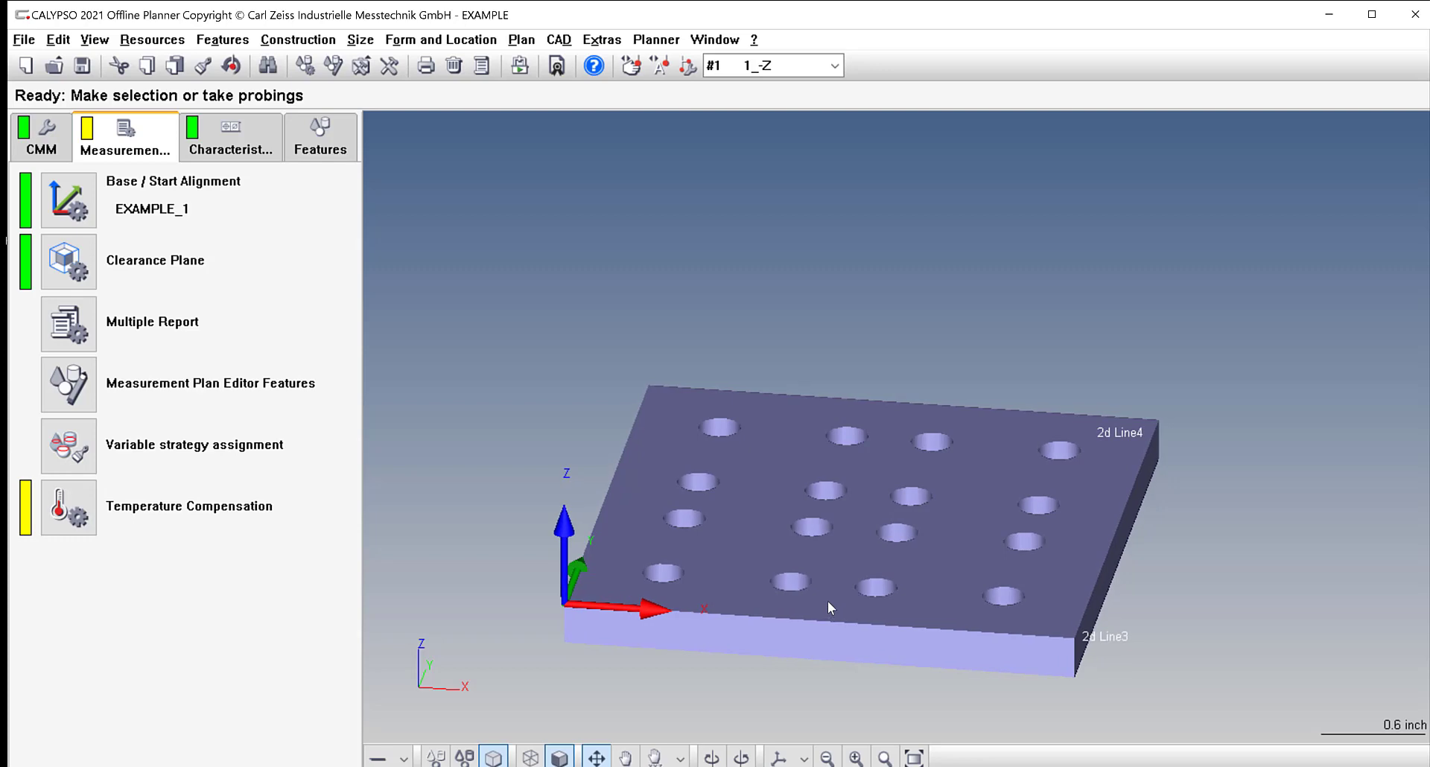
mouse_move(828, 601)
left_mouse_down()
mouse_move(883, 611)
mouse_move(823, 605)
left_mouse_up()
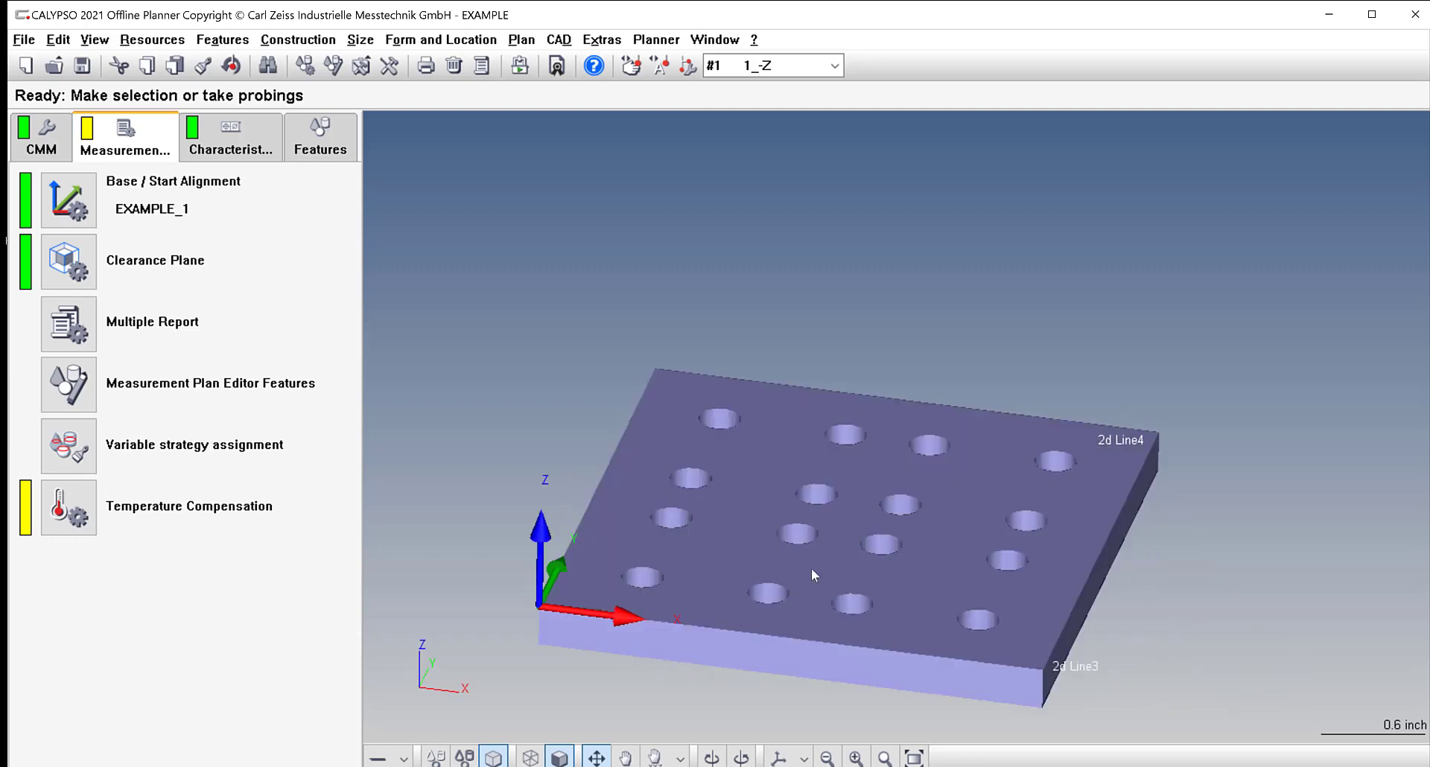